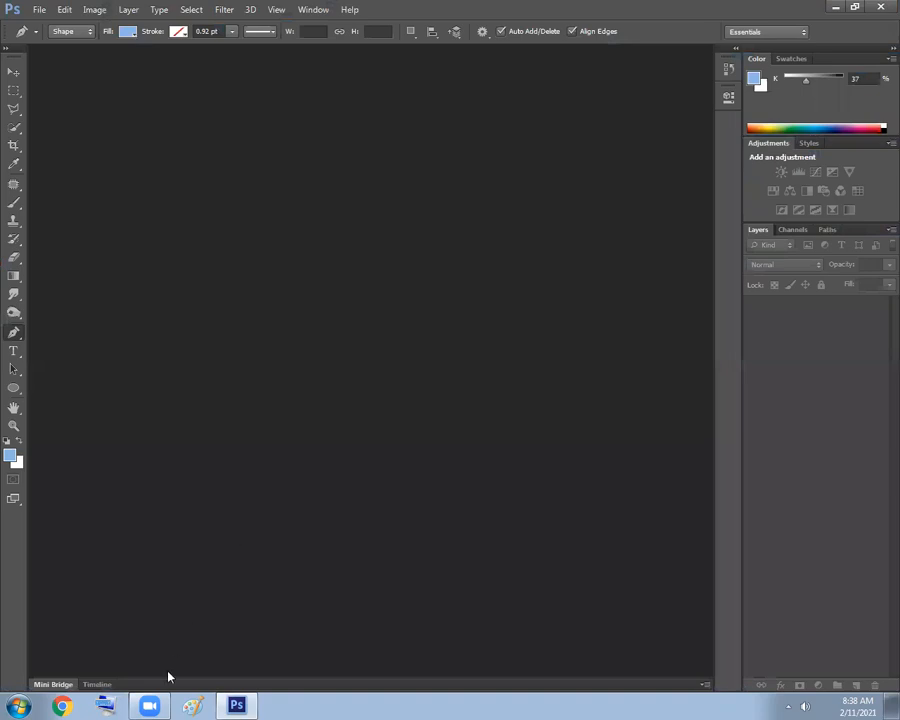
In Windows Explorer, create a folder named "Photoshop class 16" inside the "Photoshop 9-10 New" folder.
{"action": "left_click", "coordinate": [18, 706]}
{"action": "left_click", "coordinate": [244, 522]}
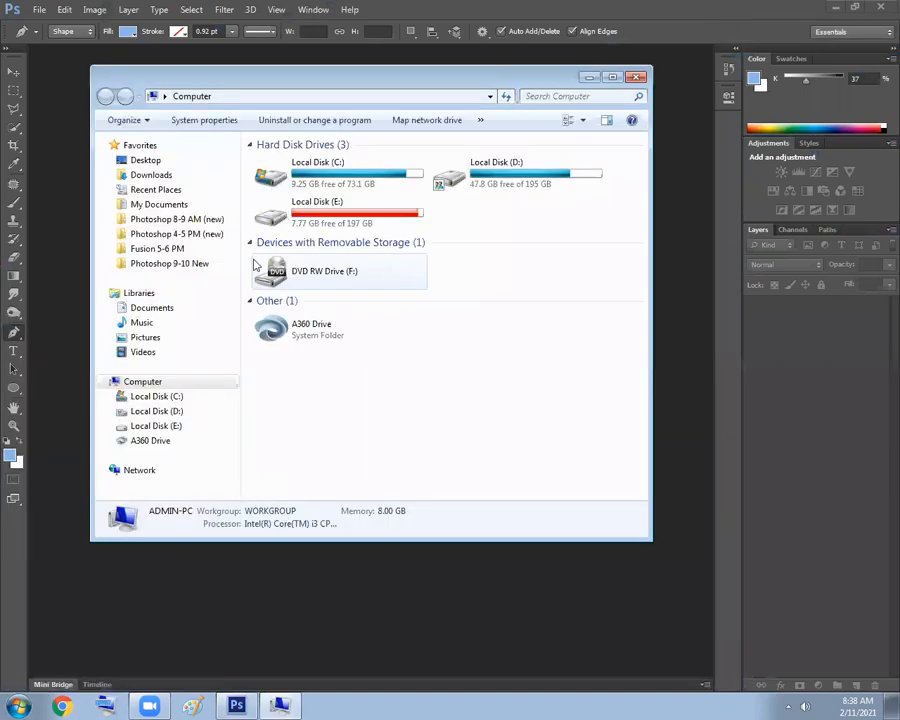
{"action": "left_click", "coordinate": [193, 266]}
{"action": "left_click", "coordinate": [300, 310]}
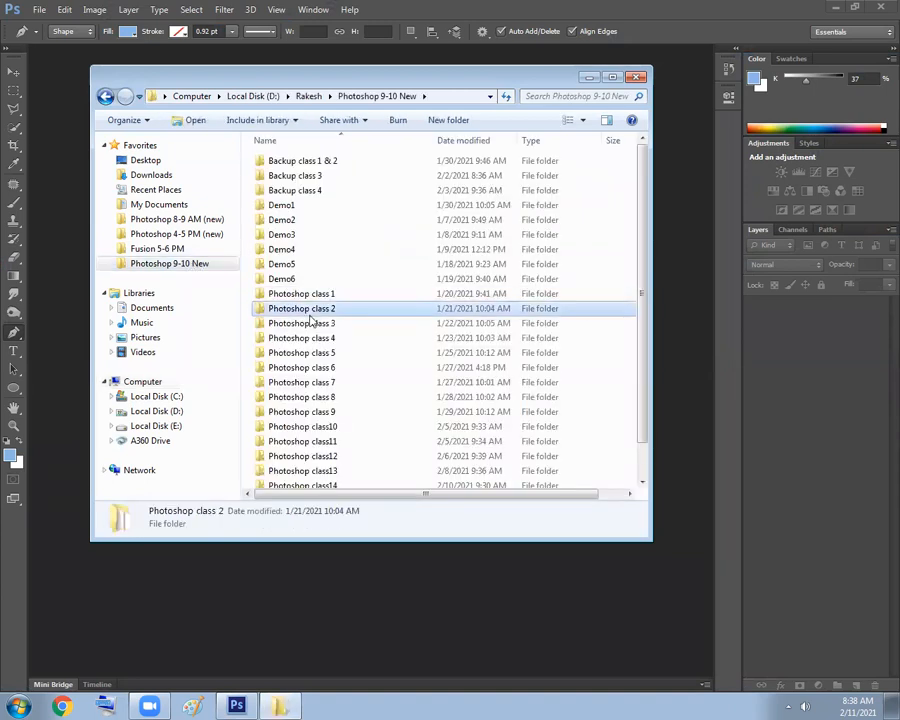
{"action": "scroll", "coordinate": [322, 330], "scroll_direction": "down", "scroll_amount": 1}
{"action": "left_click", "coordinate": [448, 121]}
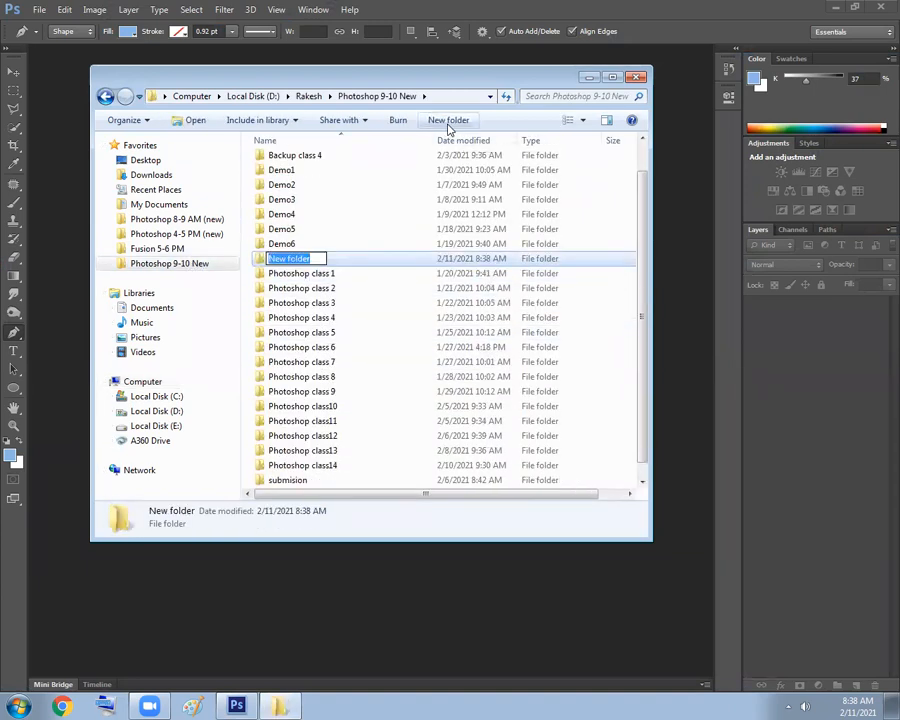
{"action": "type", "text": "Photoshop class 16"}
{"action": "key", "text": "Return"}
Rename the new class 16 folder as "Photoshop class16", without the space before the number.
{"action": "scroll", "coordinate": [466, 170], "scroll_direction": "down", "scroll_amount": 1}
{"action": "left_click", "coordinate": [333, 375]}
{"action": "left_click", "coordinate": [332, 377]}
{"action": "key", "text": "BackSpace"}
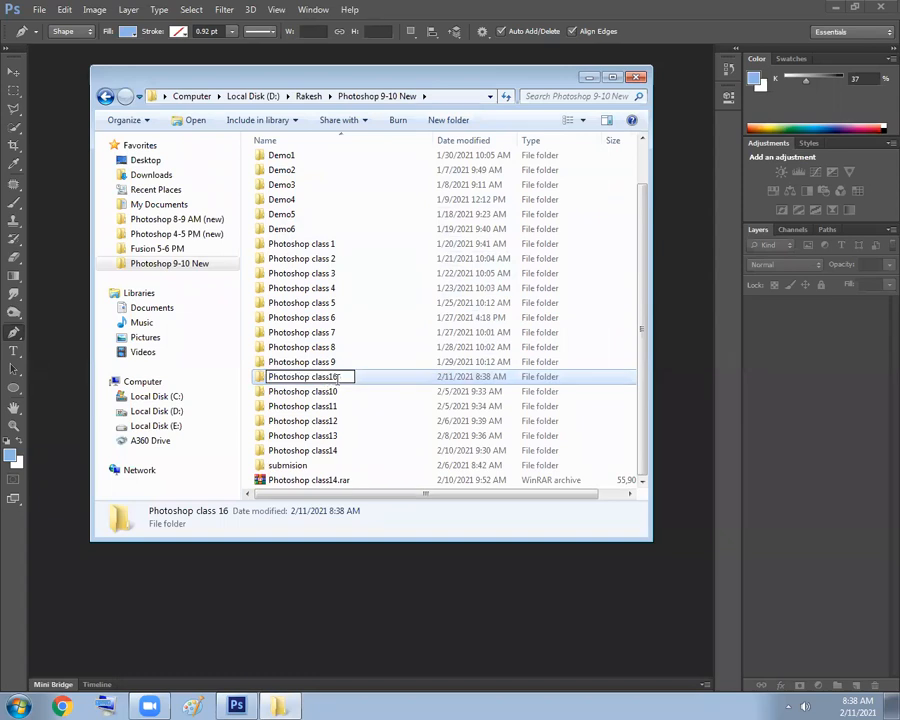
{"action": "key", "text": "Return"}
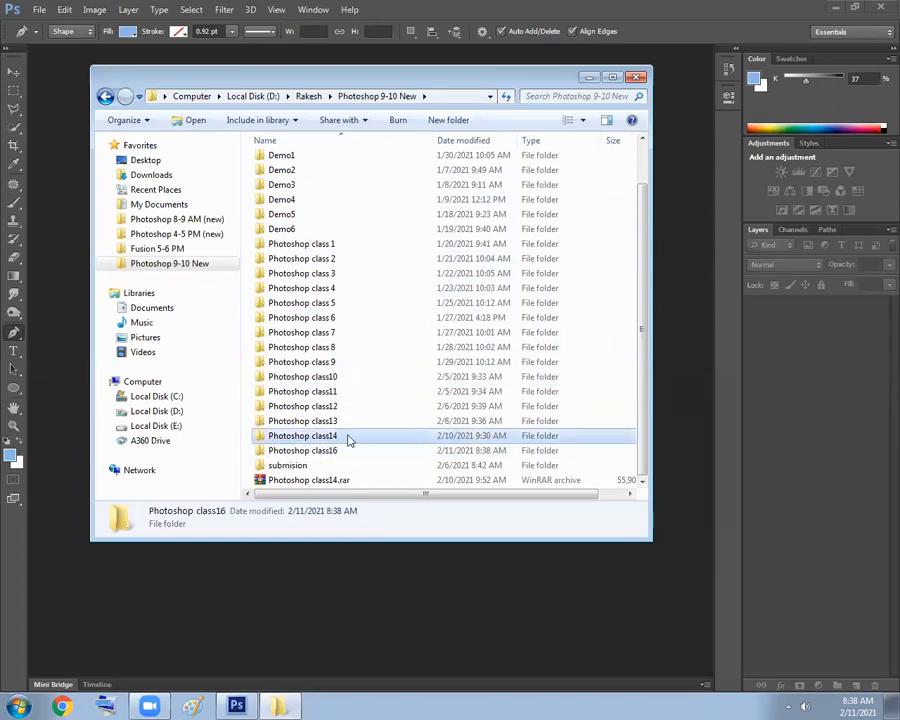
Rename the "Photoshop class14" folder as "Photoshop class14 and 15".
{"action": "left_click", "coordinate": [350, 437]}
{"action": "left_click", "coordinate": [351, 435]}
{"action": "type", "text": "and 15"}
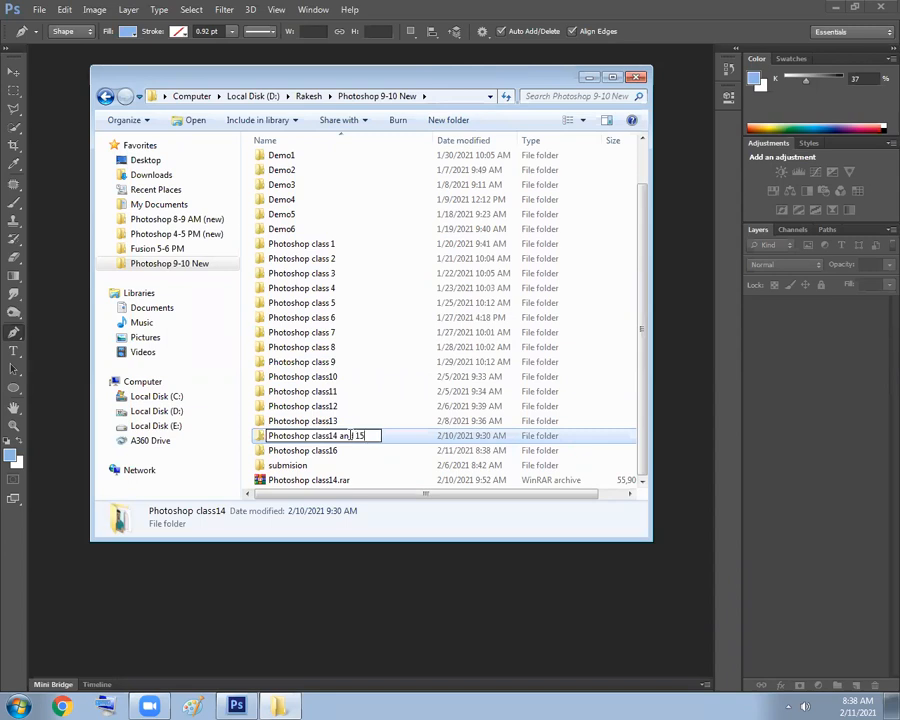
{"action": "key", "text": "Return"}
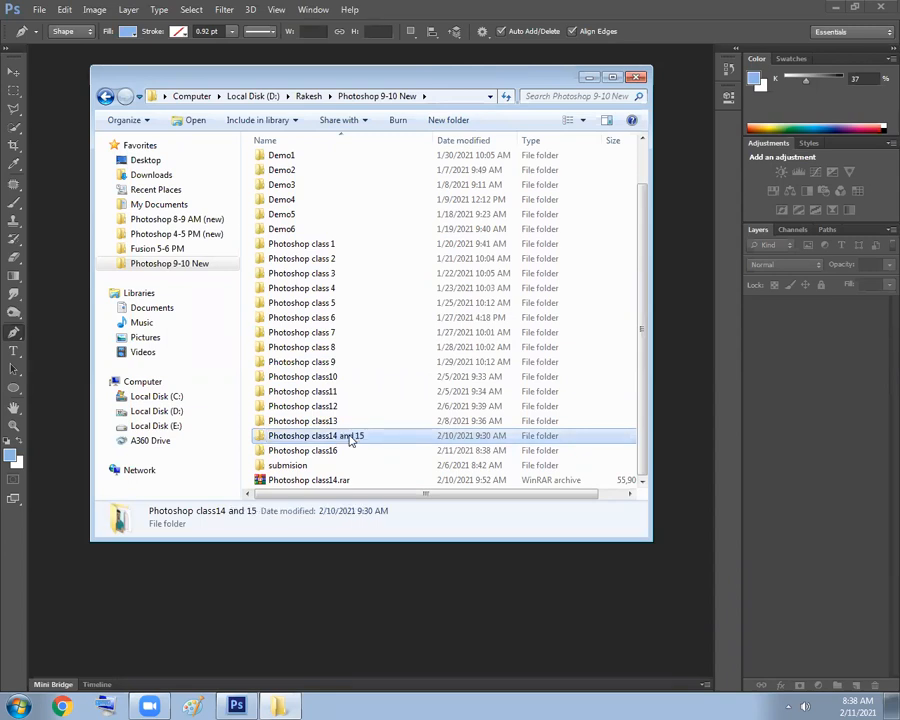
Create a text document named "notes" inside the "Photoshop class16" folder and open it in Notepad.
{"action": "double_click", "coordinate": [337, 451]}
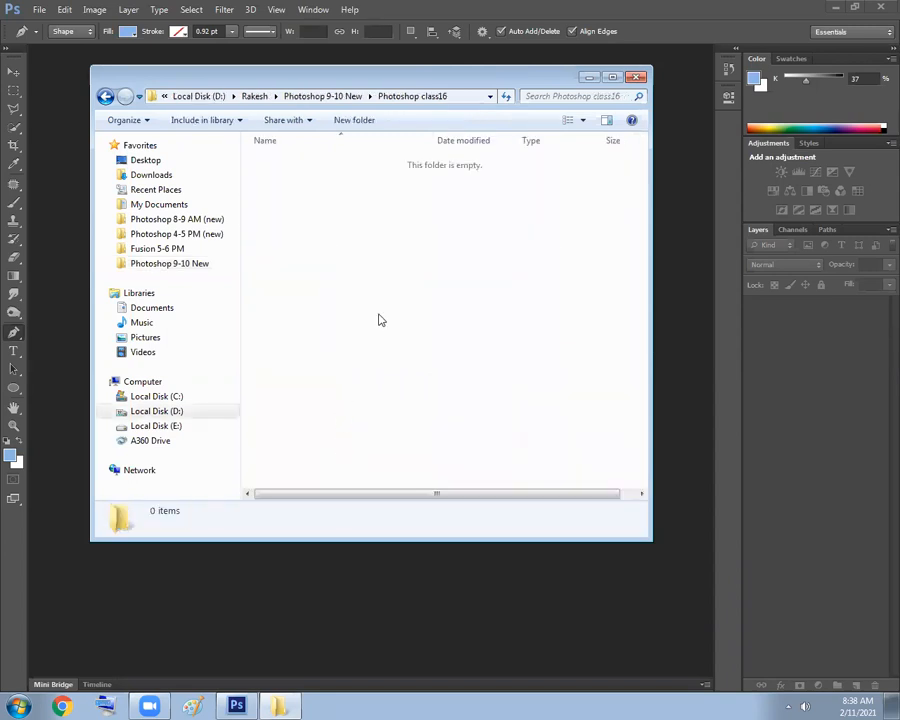
{"action": "right_click", "coordinate": [349, 217]}
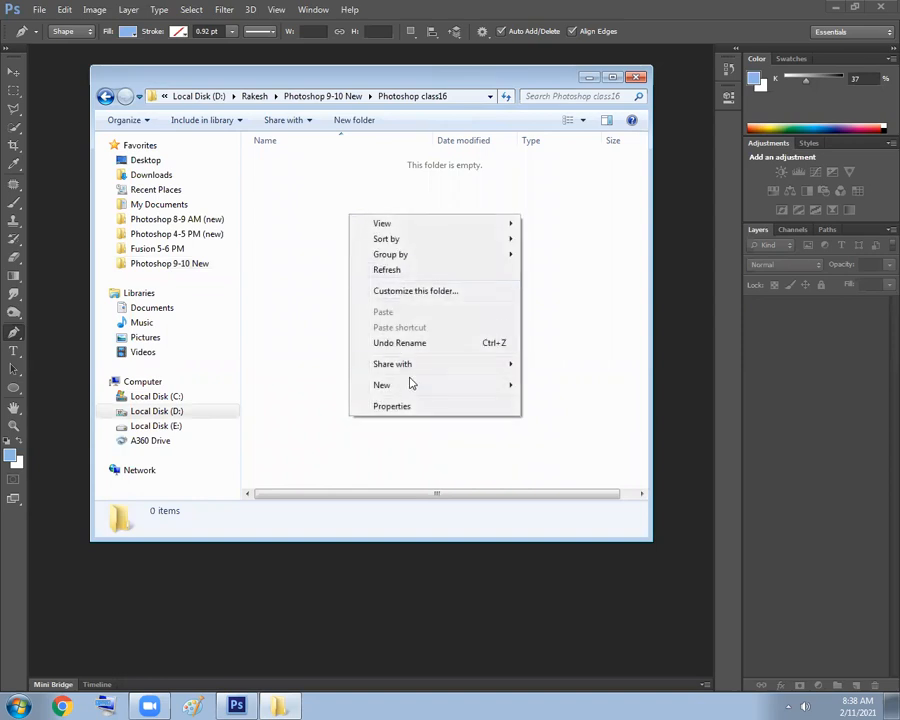
{"action": "mouse_move", "coordinate": [414, 383]}
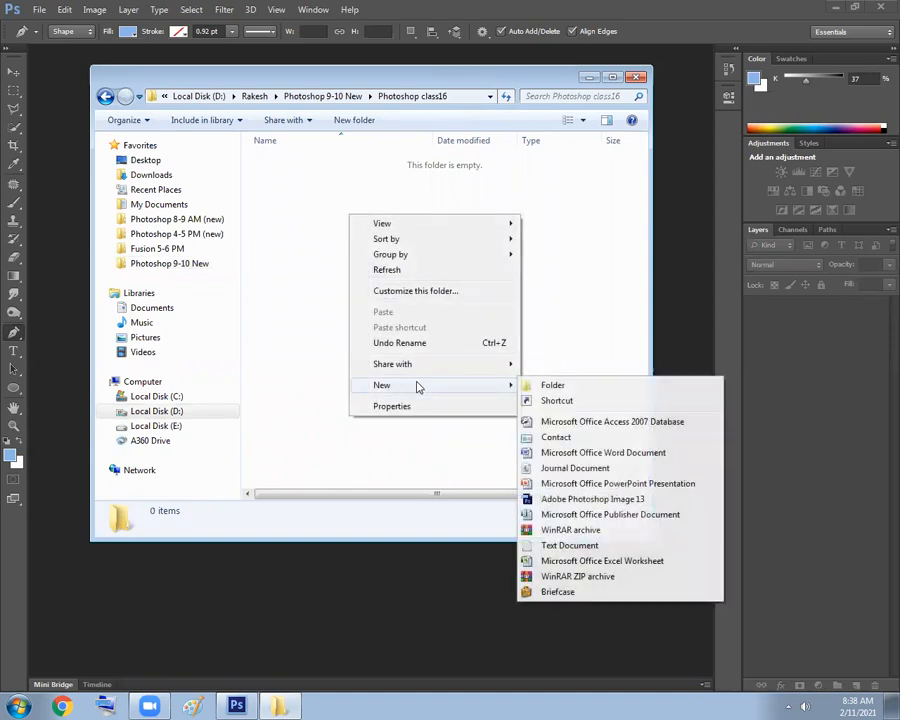
{"action": "left_click", "coordinate": [578, 545]}
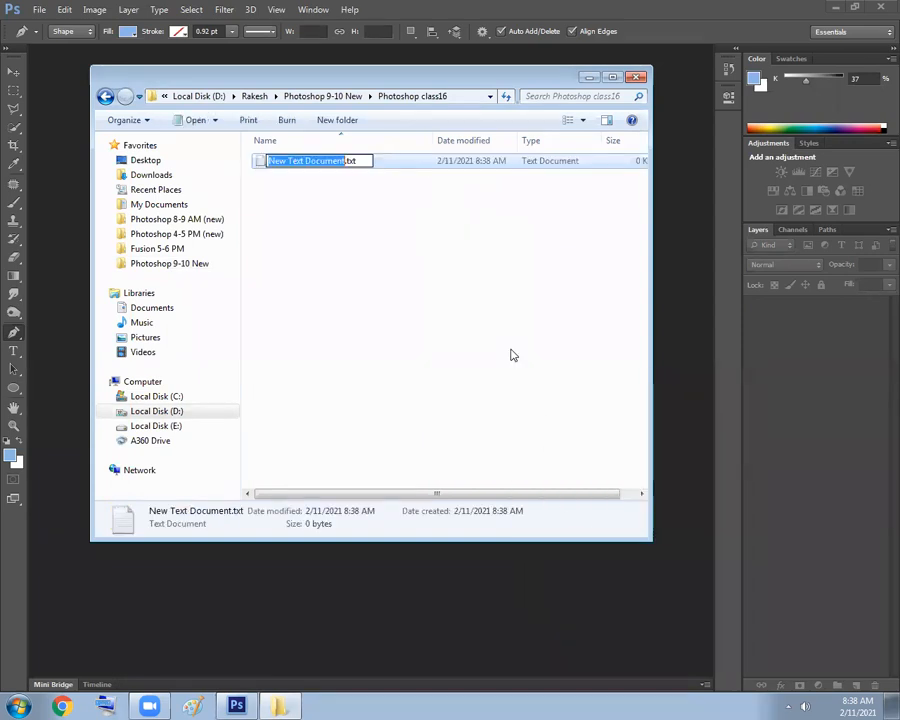
{"action": "type", "text": "notes"}
{"action": "key", "text": "Return"}
{"action": "key", "text": "Return"}
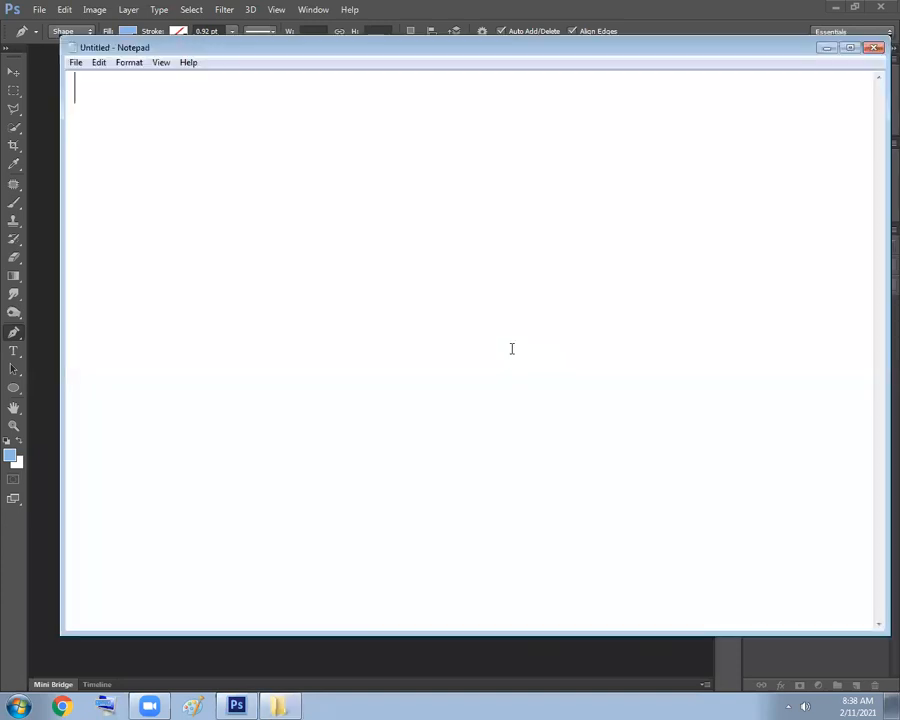
Write the heading "Using pentool to cut photos" in the notes and underline it with a row of dashes.
{"action": "type", "text": "Using "}
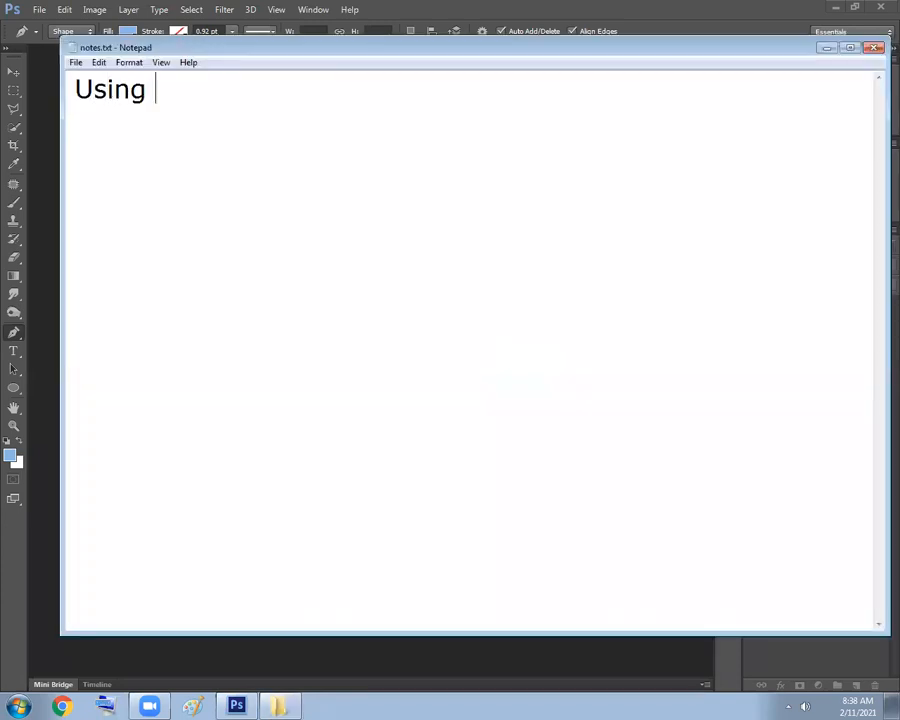
{"action": "type", "text": "pentool "}
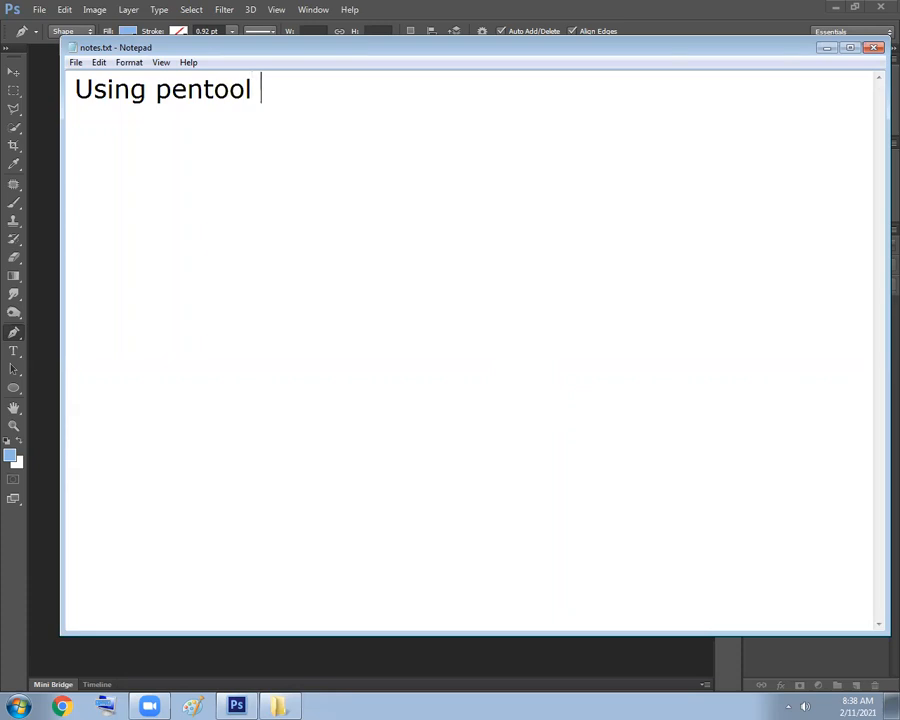
{"action": "type", "text": "to cut an"}
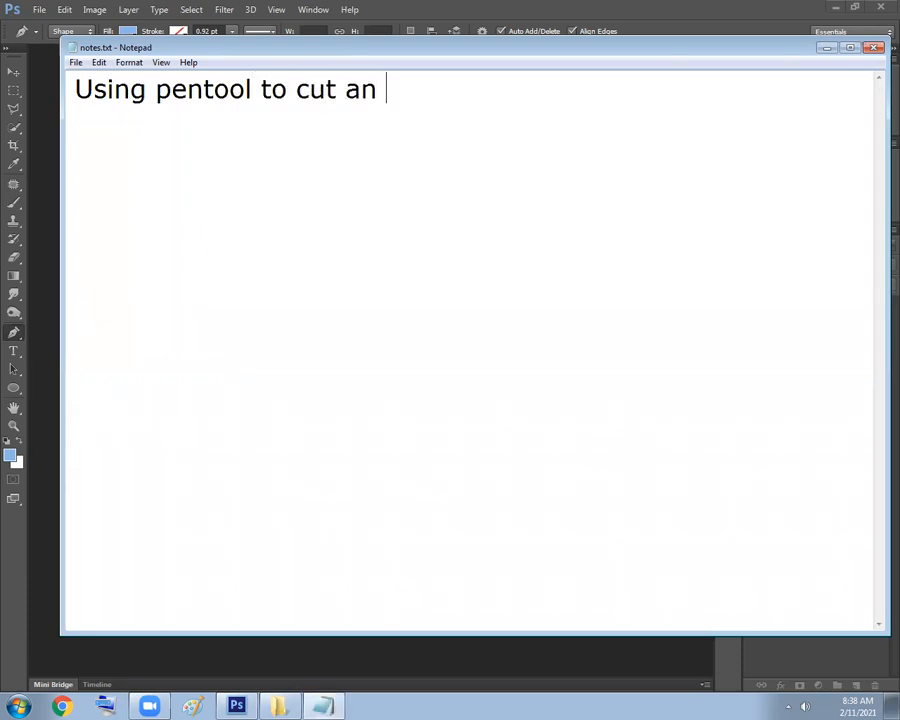
{"action": "key", "text": "BackSpace"}
{"action": "key", "text": "BackSpace"}
{"action": "key", "text": "BackSpace"}
{"action": "type", "text": "photos"}
{"action": "key", "text": "Return"}
{"action": "type", "text": "--------------------------------"}
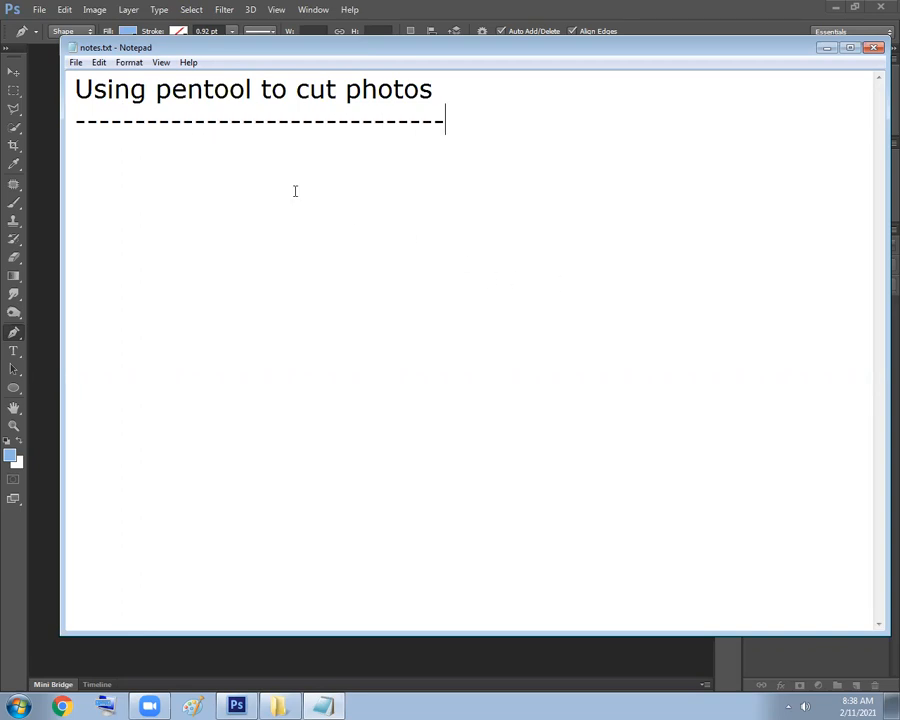
Change the notes' display font to TechnicBold, Regular, size 22.
{"action": "left_click", "coordinate": [127, 63]}
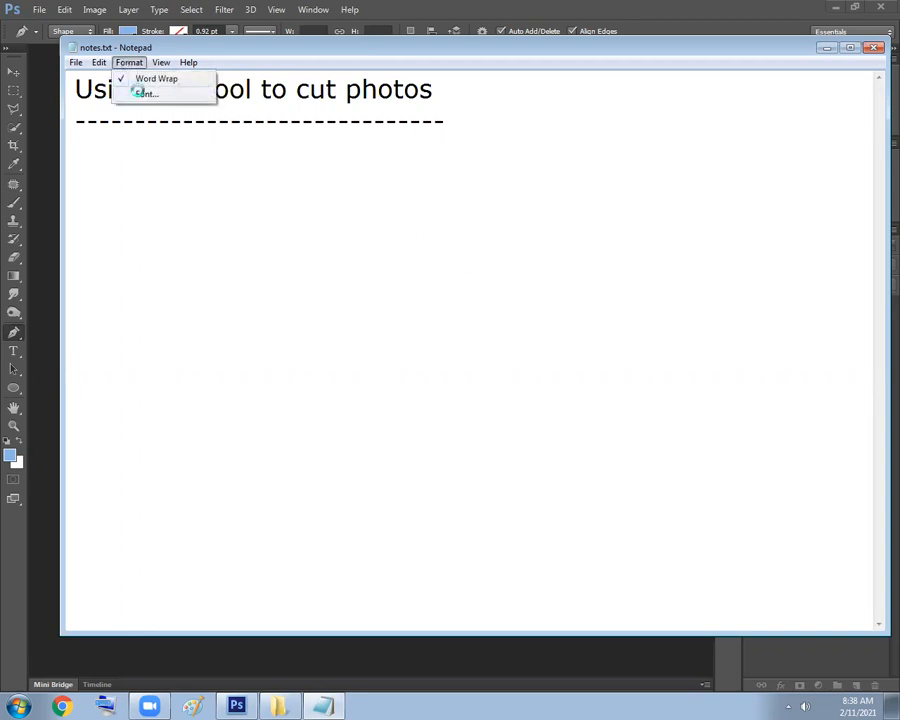
{"action": "left_click", "coordinate": [142, 94]}
{"action": "left_click", "coordinate": [340, 205]}
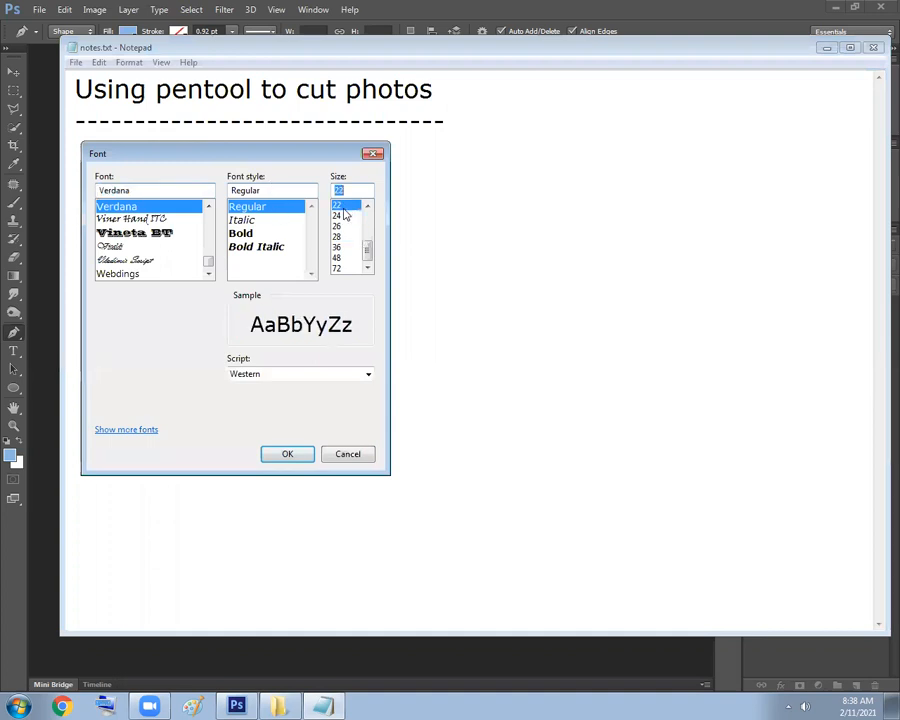
{"action": "left_click", "coordinate": [209, 207]}
{"action": "left_click", "coordinate": [209, 207]}
{"action": "left_click", "coordinate": [209, 207]}
{"action": "left_click", "coordinate": [209, 207]}
{"action": "left_click", "coordinate": [209, 207]}
{"action": "left_click", "coordinate": [209, 207]}
{"action": "left_click", "coordinate": [209, 207]}
{"action": "left_click", "coordinate": [209, 207]}
{"action": "left_click", "coordinate": [209, 207]}
{"action": "scroll", "coordinate": [190, 224], "scroll_direction": "up", "scroll_amount": 2}
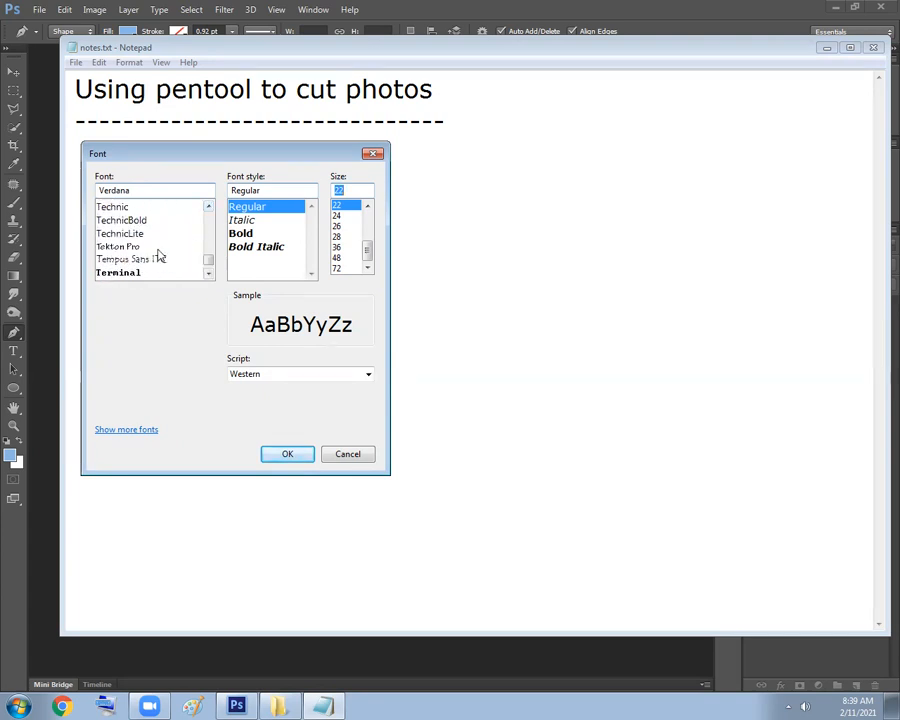
{"action": "left_click", "coordinate": [122, 207]}
{"action": "left_click", "coordinate": [143, 222]}
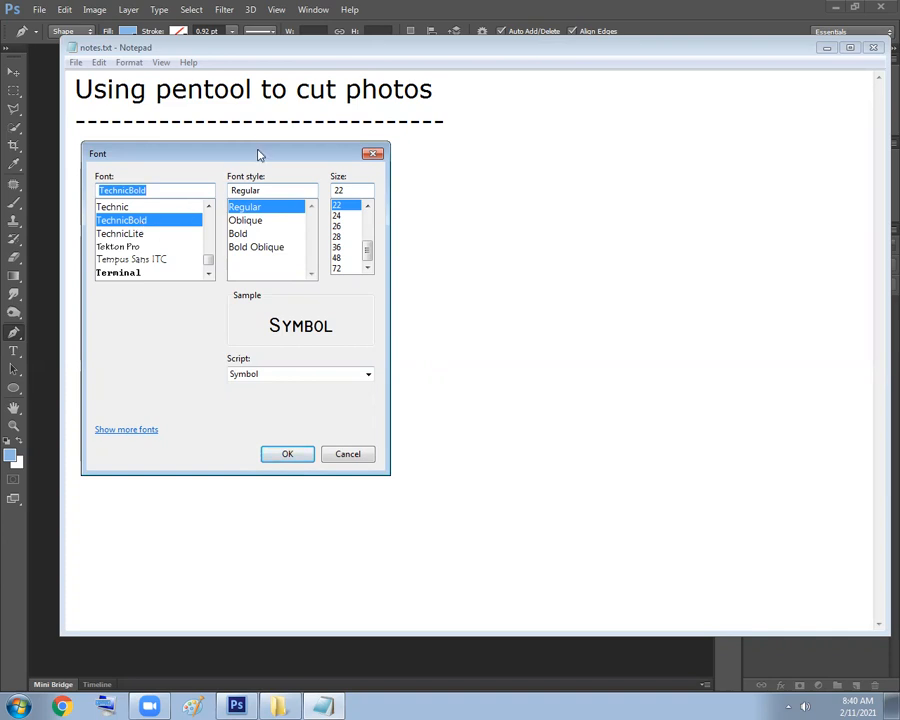
{"action": "left_click_drag", "start_coordinate": [258, 153], "coordinate": [301, 163]}
{"action": "left_click", "coordinate": [324, 460]}
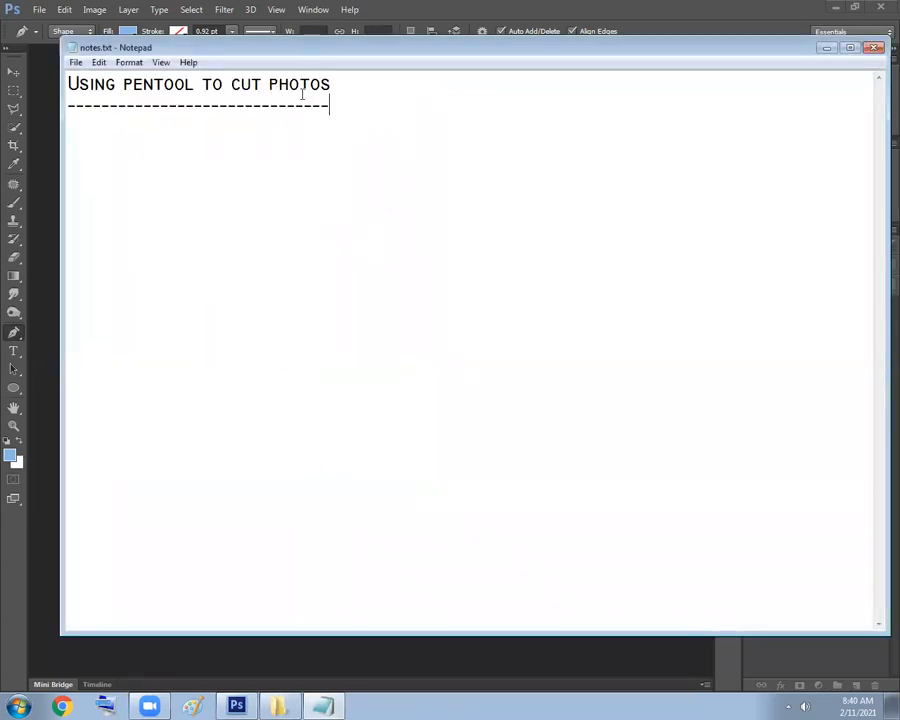
Lengthen the dashed line under the heading by one dash and start a new paragraph after a blank line.
{"action": "type", "text": "-"}
{"action": "key", "text": "Return"}
{"action": "key", "text": "Return"}
Shrink the notes window and move it lower so that the folder window's title bar behind it is uncovered.
{"action": "left_click_drag", "start_coordinate": [430, 46], "coordinate": [432, 55]}
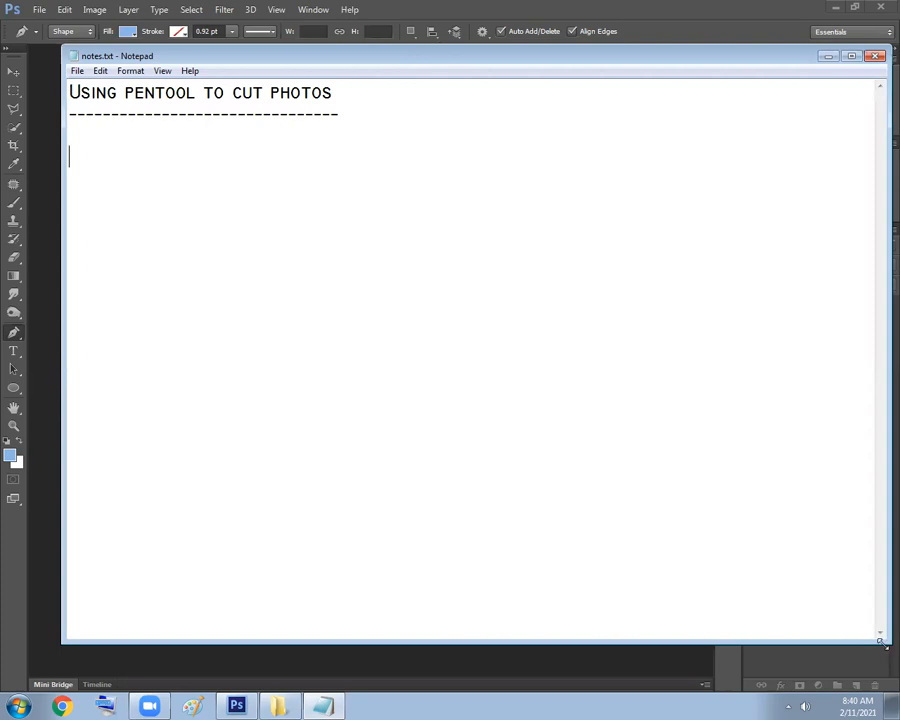
{"action": "left_click_drag", "start_coordinate": [883, 641], "coordinate": [689, 535]}
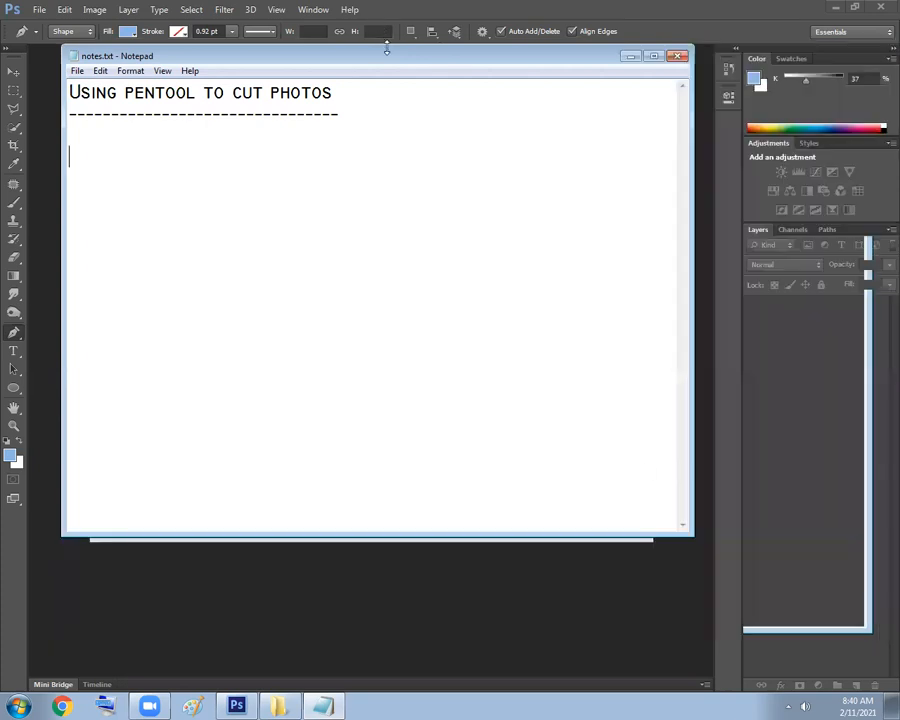
{"action": "left_click_drag", "start_coordinate": [392, 60], "coordinate": [432, 76]}
{"action": "left_click", "coordinate": [420, 135]}
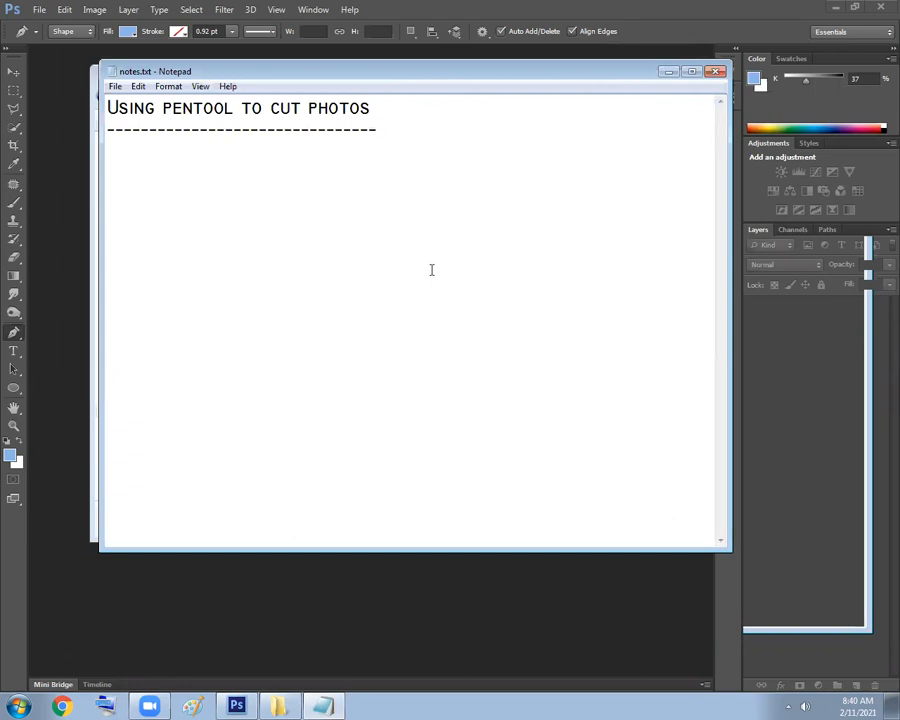
{"action": "left_click_drag", "start_coordinate": [435, 71], "coordinate": [437, 128]}
Minimize the folder window and leave the notes window in front.
{"action": "left_click", "coordinate": [438, 84]}
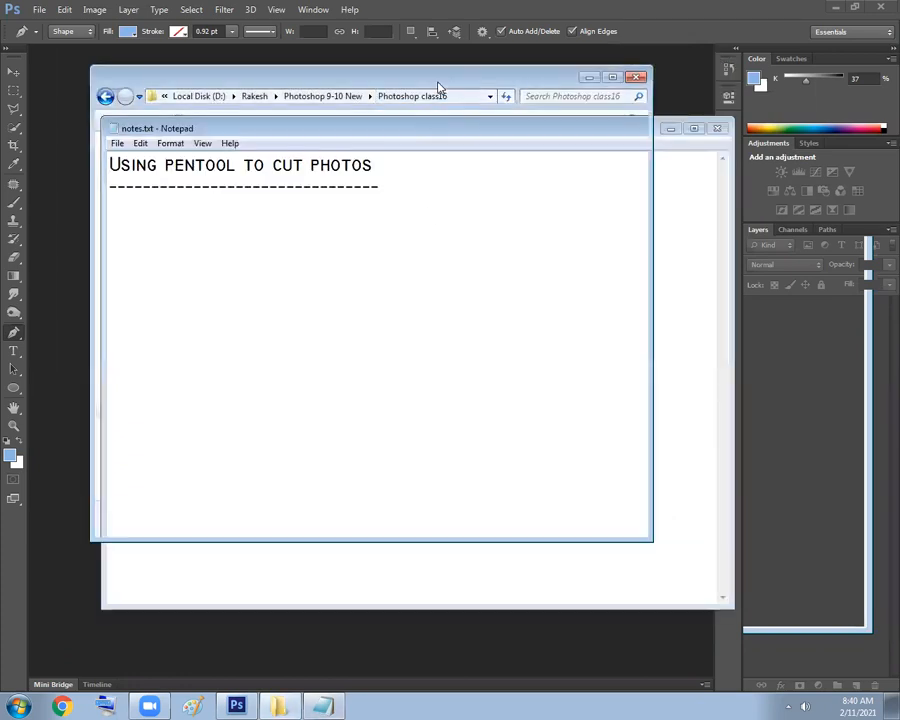
{"action": "left_click", "coordinate": [412, 257]}
{"action": "left_click", "coordinate": [280, 706]}
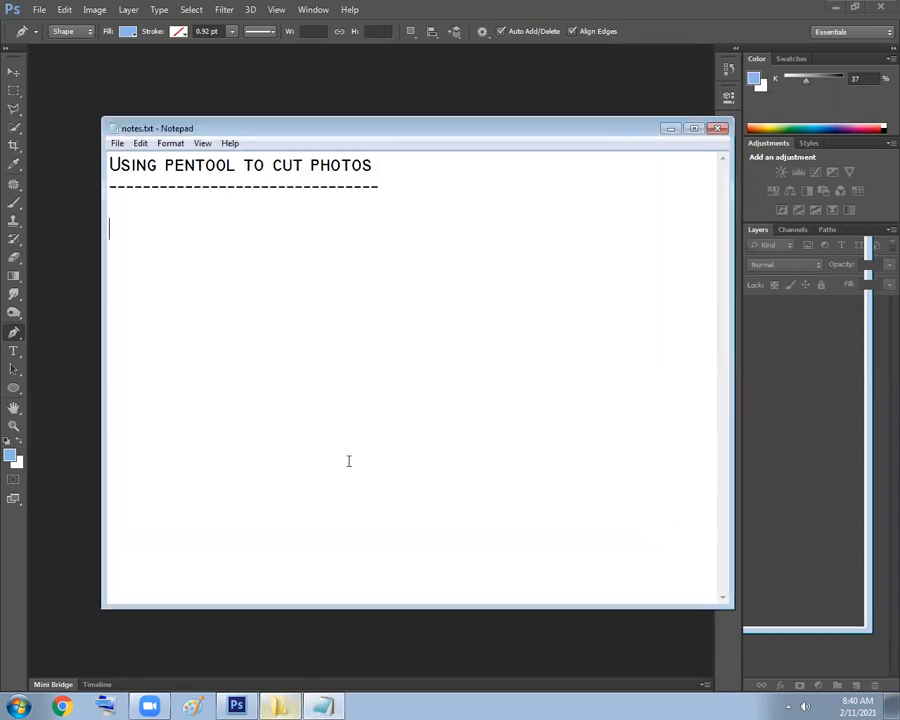
{"action": "left_click", "coordinate": [410, 182]}
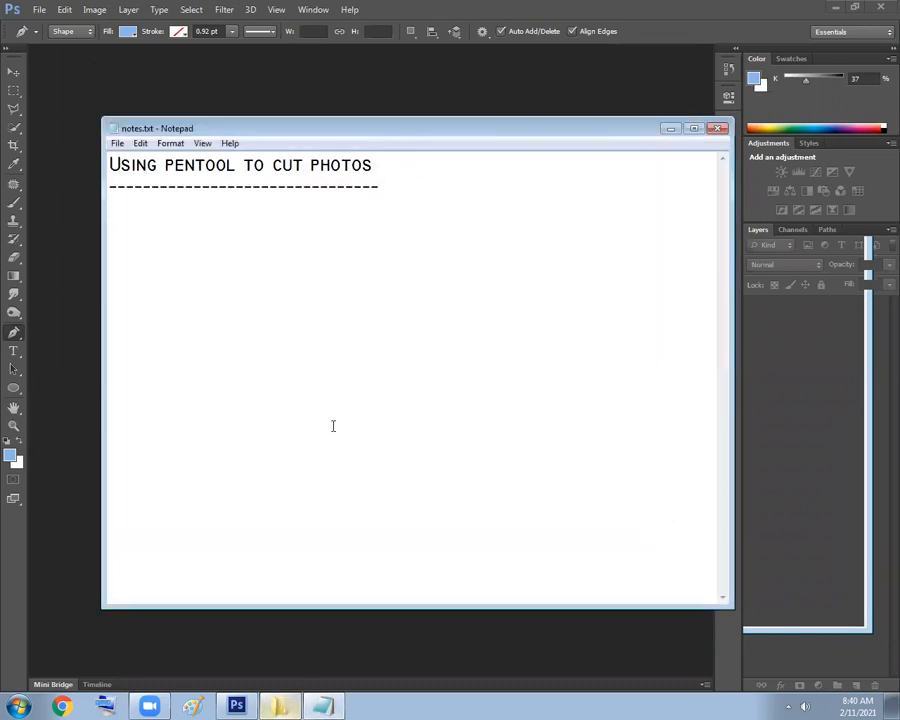
Switch to Chrome and open pexels.com.
{"action": "left_click", "coordinate": [280, 706]}
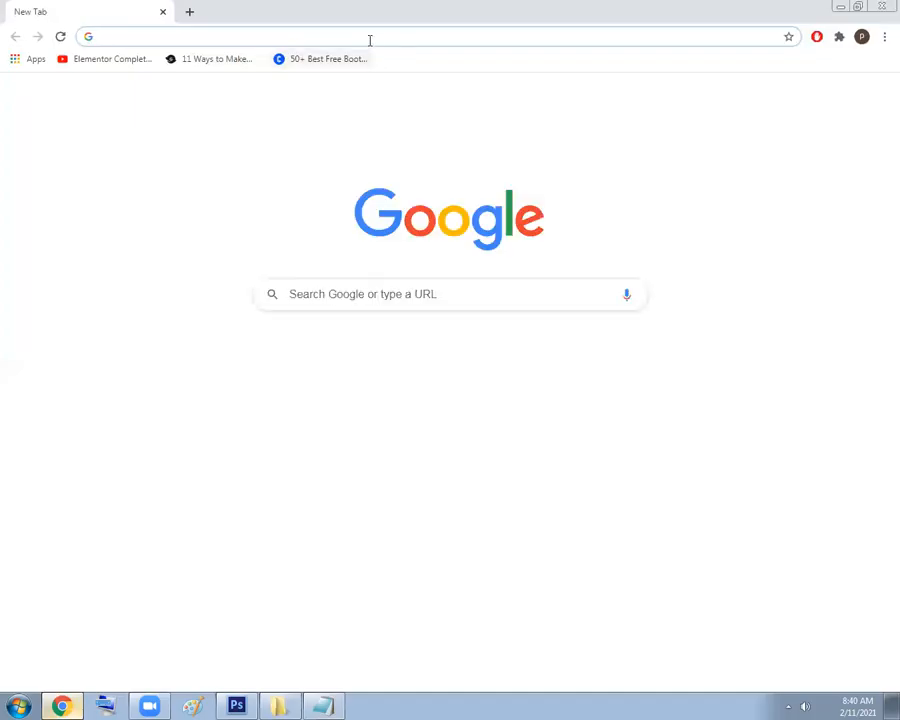
{"action": "left_click", "coordinate": [370, 41]}
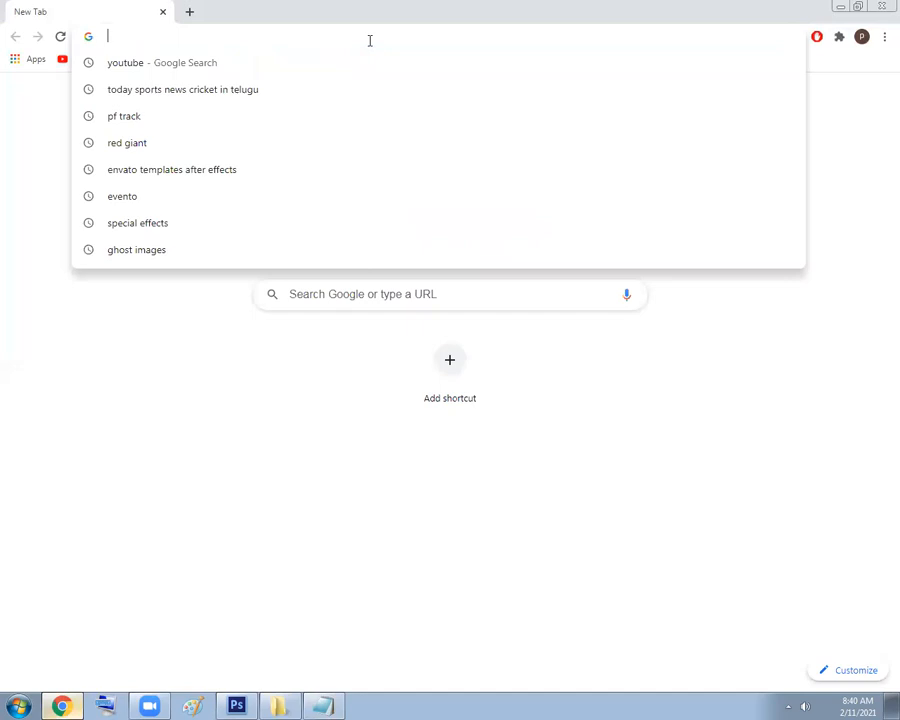
{"action": "type", "text": "pexels"}
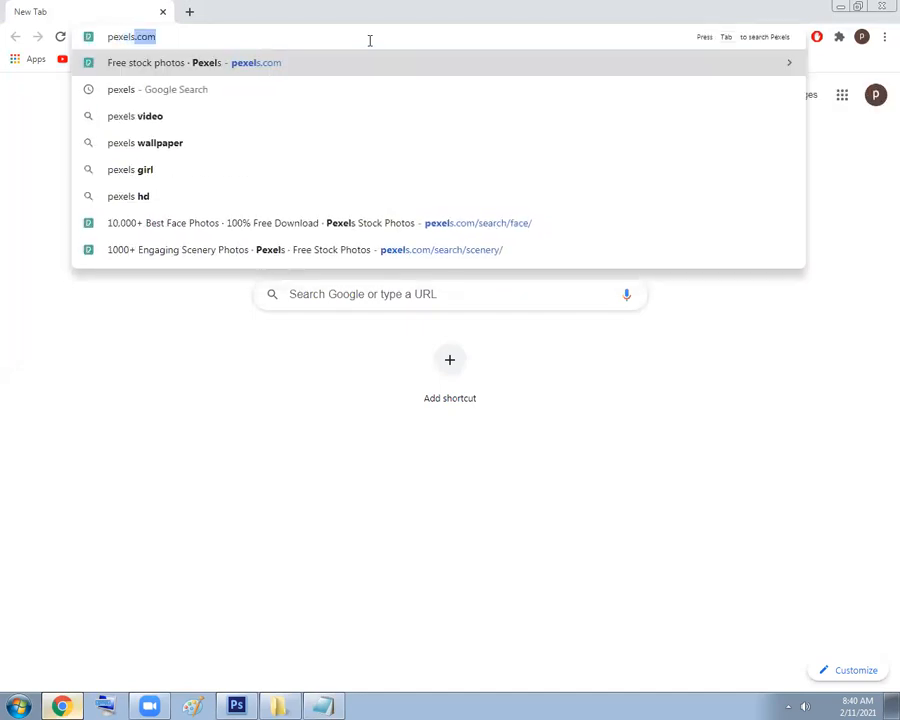
{"action": "key", "text": "Return"}
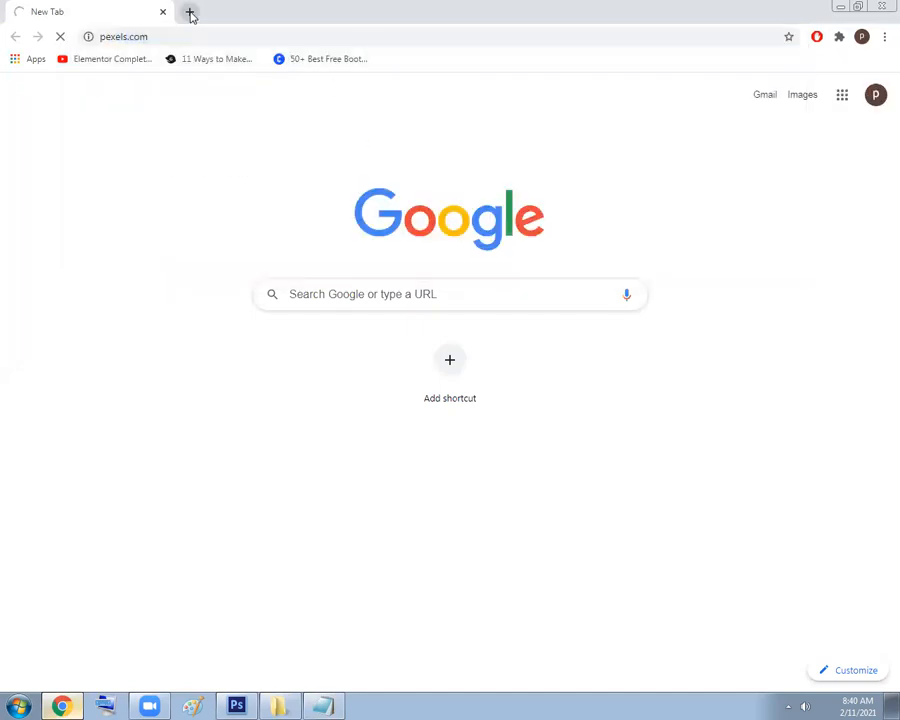
Search Google for "karizma photo album" in a new browser tab.
{"action": "left_click", "coordinate": [189, 12]}
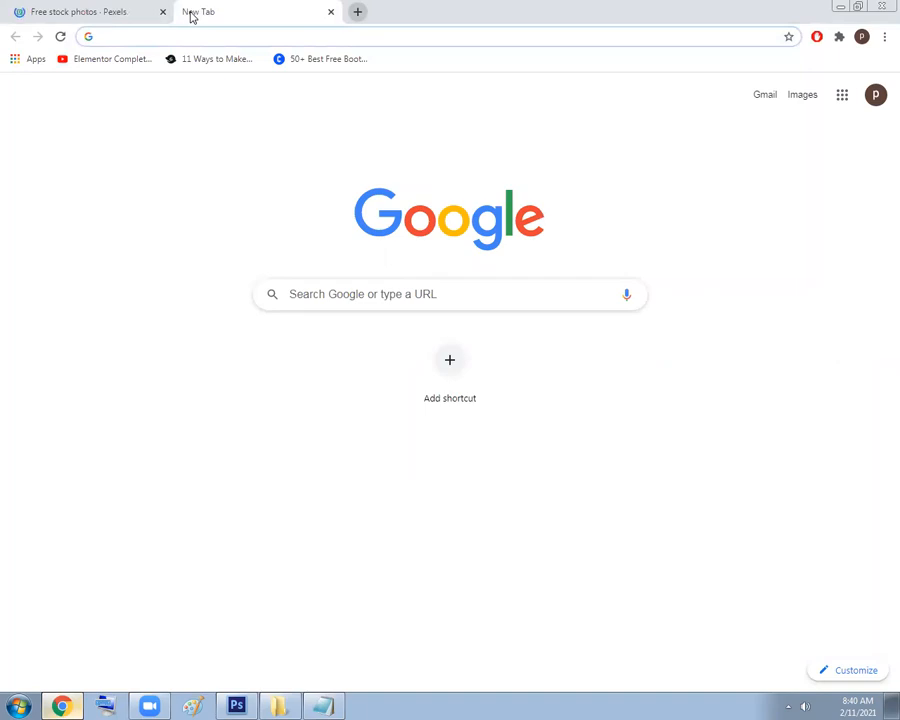
{"action": "type", "text": "photo"}
{"action": "type", "text": " albu"}
{"action": "key", "text": "Down"}
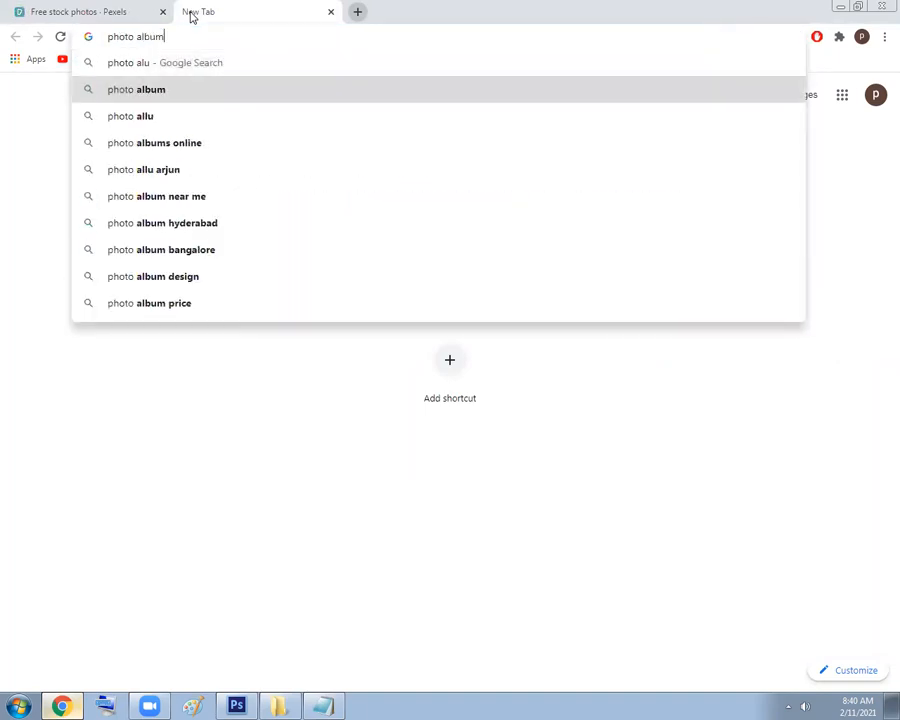
{"action": "type", "text": "kari"}
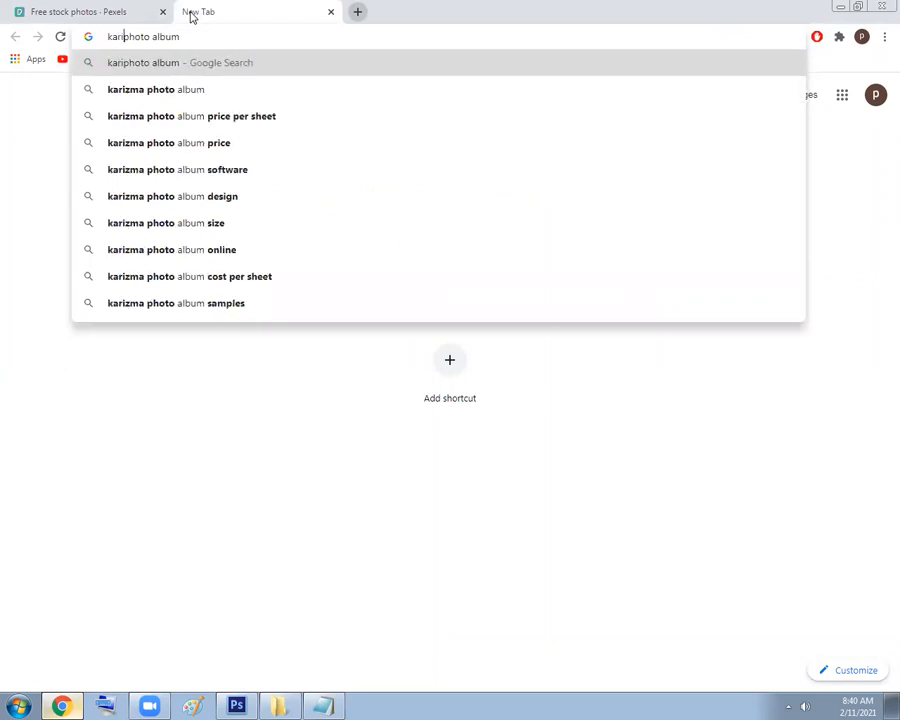
{"action": "key", "text": "Down"}
{"action": "key", "text": "Return"}
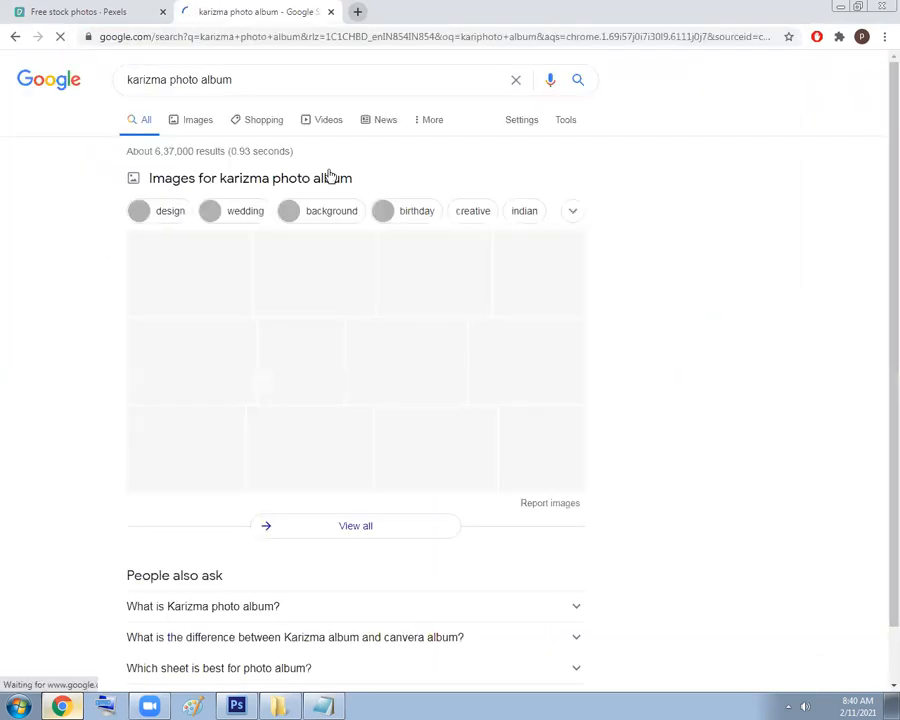
Switch to image results and open the pink Indian wedding album template from Pinterest in a new tab to view it.
{"action": "left_click", "coordinate": [197, 122]}
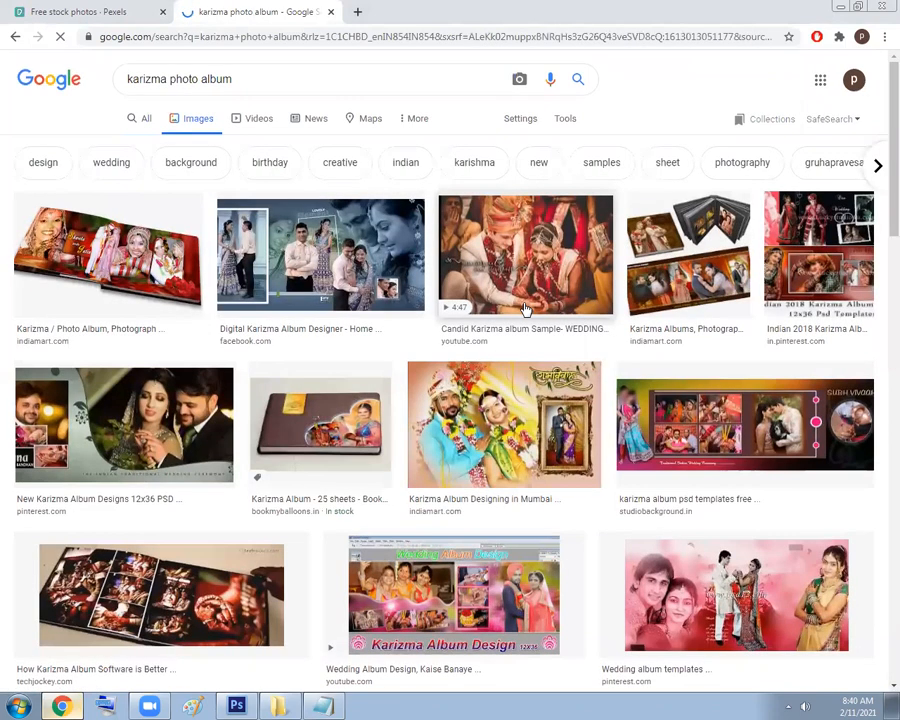
{"action": "scroll", "coordinate": [518, 275], "scroll_direction": "down", "scroll_amount": 3}
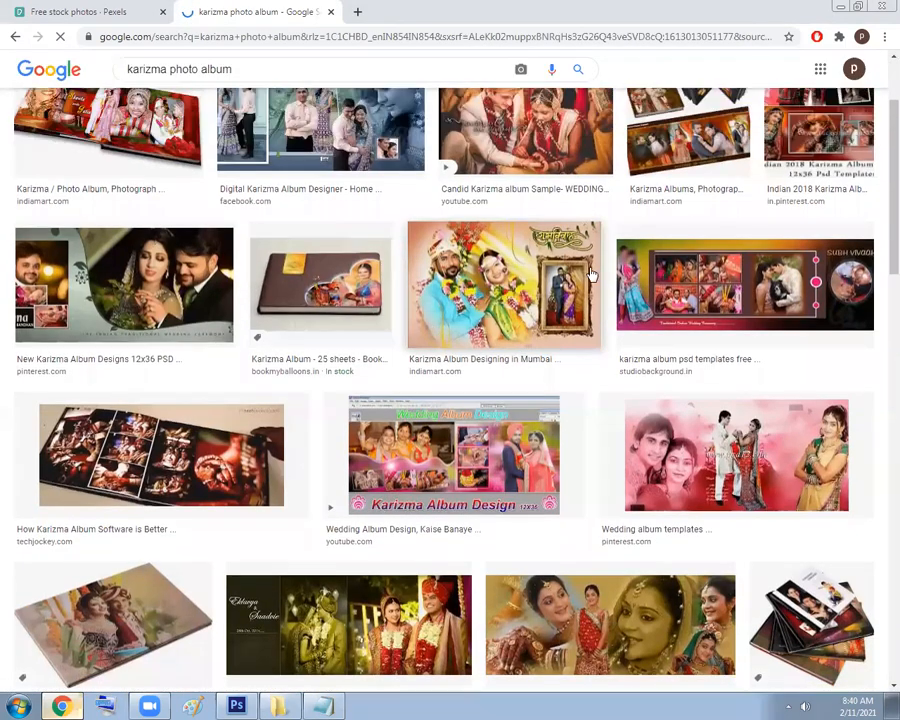
{"action": "scroll", "coordinate": [640, 335], "scroll_direction": "down", "scroll_amount": 2}
{"action": "left_click", "coordinate": [686, 333]}
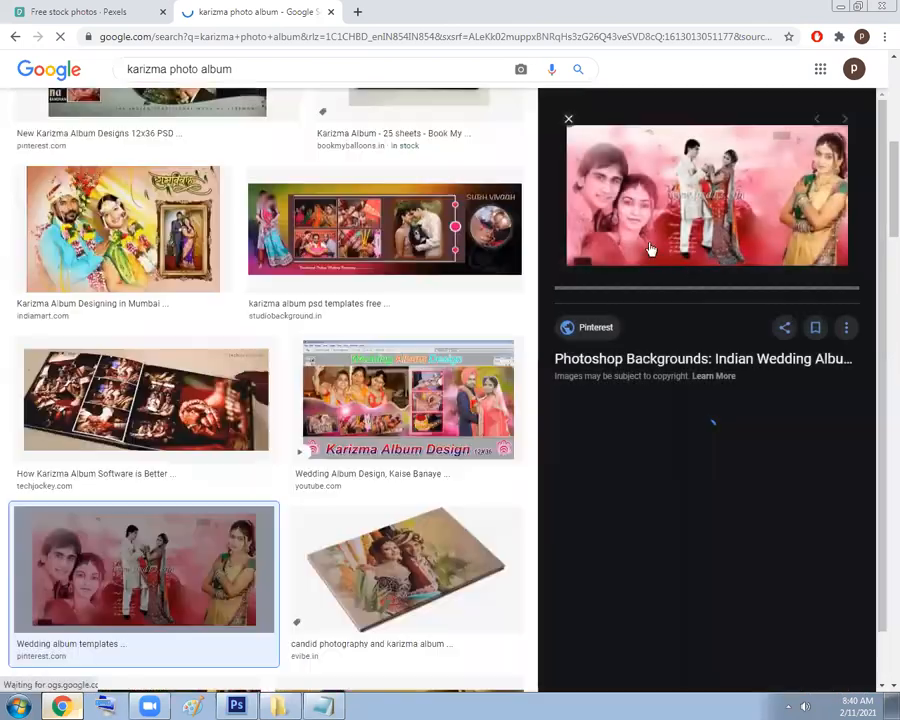
{"action": "right_click", "coordinate": [686, 190]}
{"action": "left_click", "coordinate": [754, 322]}
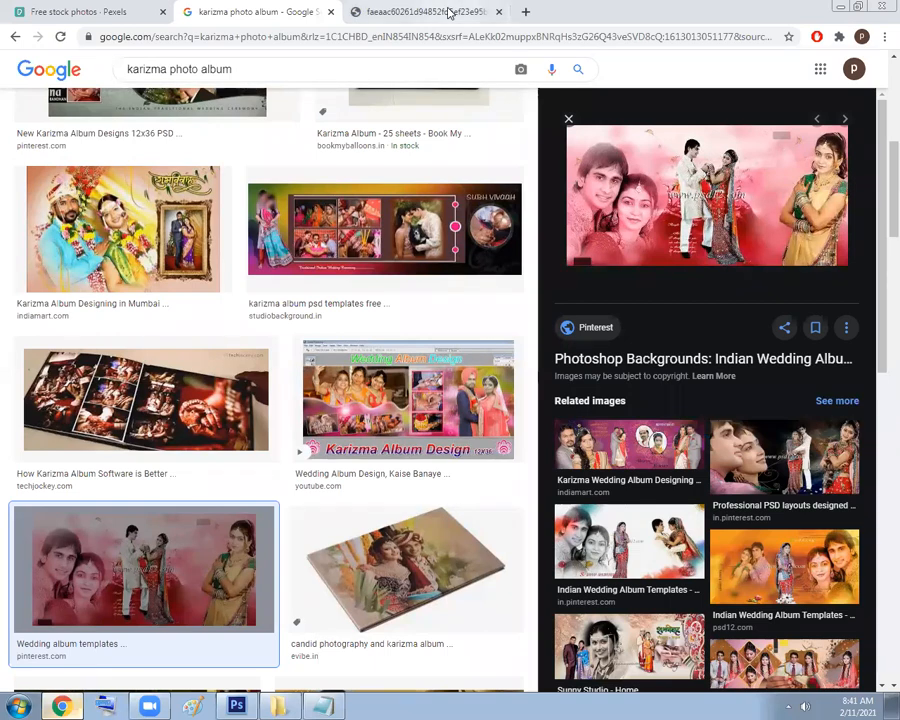
{"action": "left_click", "coordinate": [446, 13]}
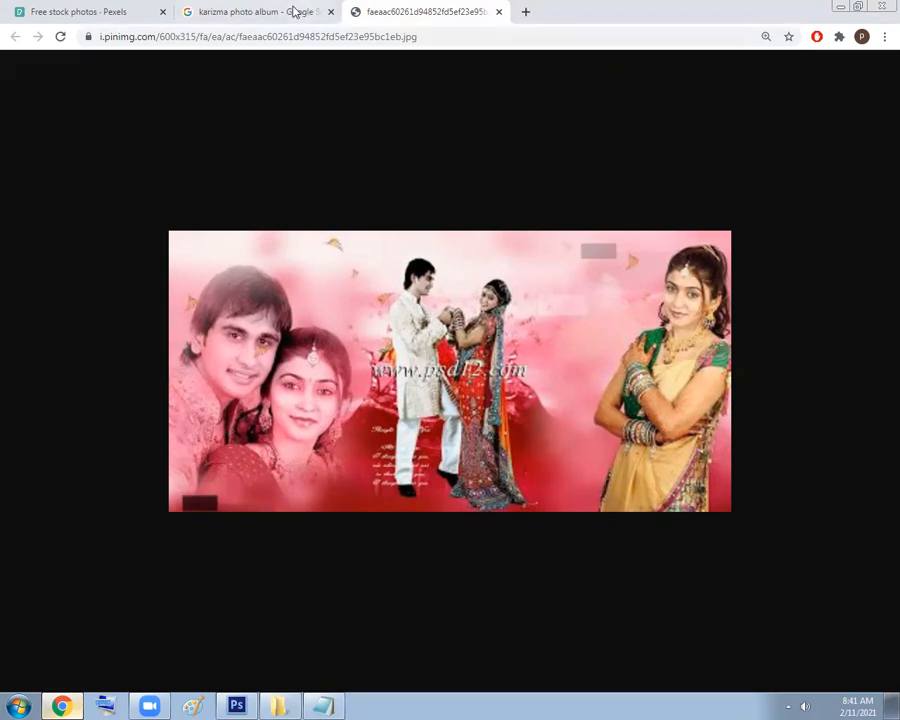
Go back to the image results and open TradeIndia's gold-toned Karizma bride album image in a new tab.
{"action": "left_click", "coordinate": [290, 11]}
{"action": "scroll", "coordinate": [362, 330], "scroll_direction": "down", "scroll_amount": 2}
{"action": "scroll", "coordinate": [265, 310], "scroll_direction": "down", "scroll_amount": 3}
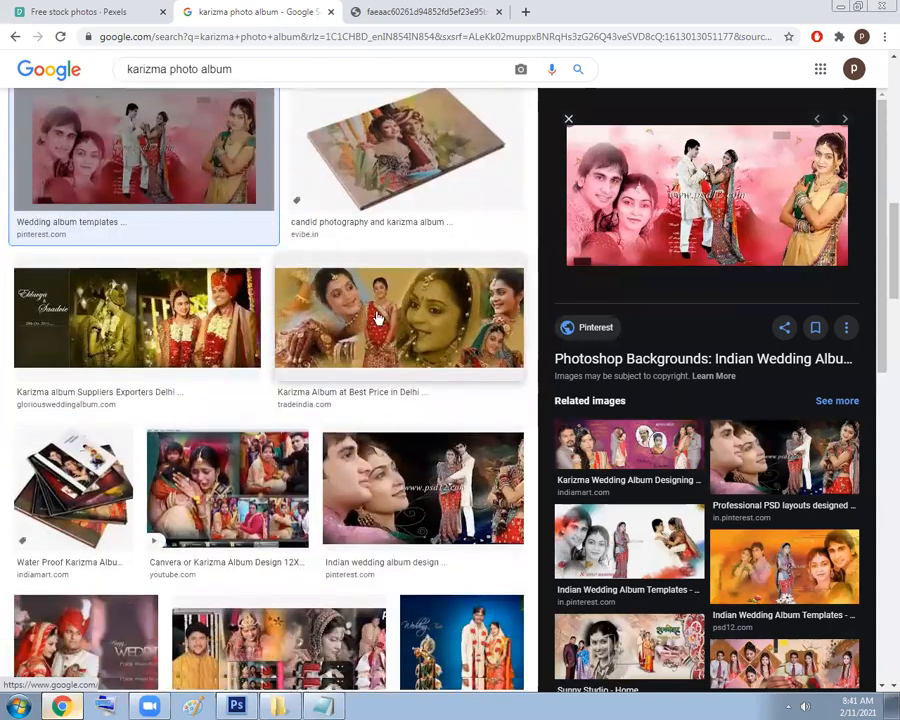
{"action": "left_click", "coordinate": [378, 311]}
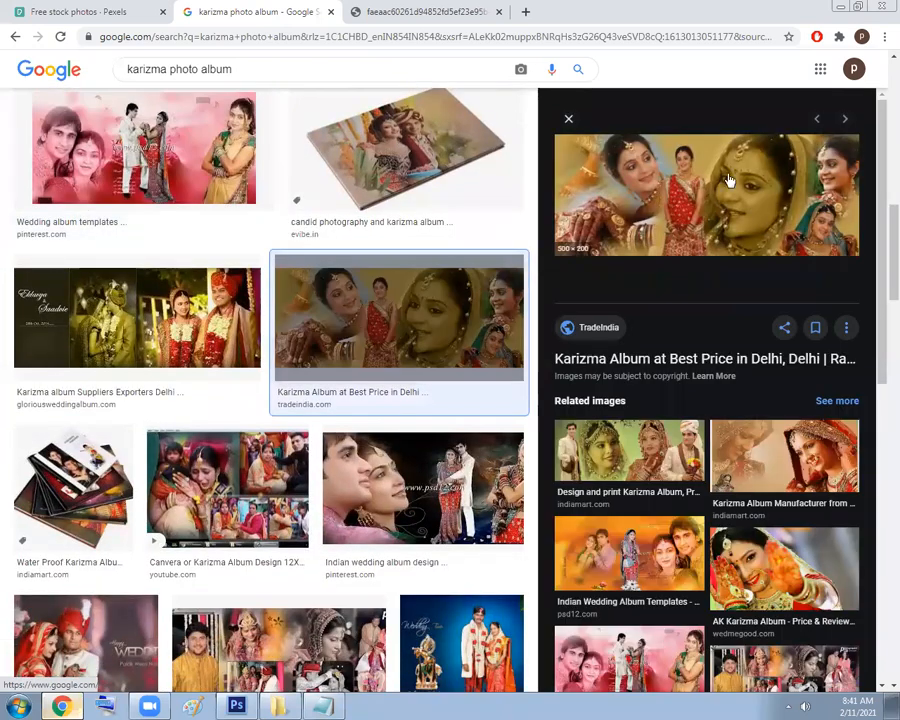
{"action": "right_click", "coordinate": [683, 190]}
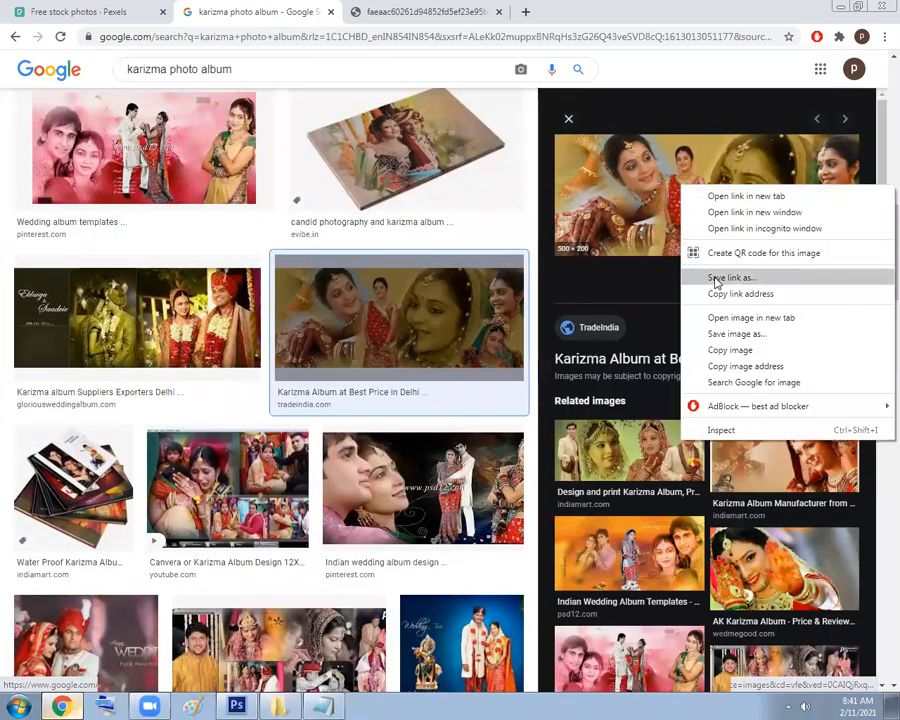
{"action": "left_click", "coordinate": [718, 316]}
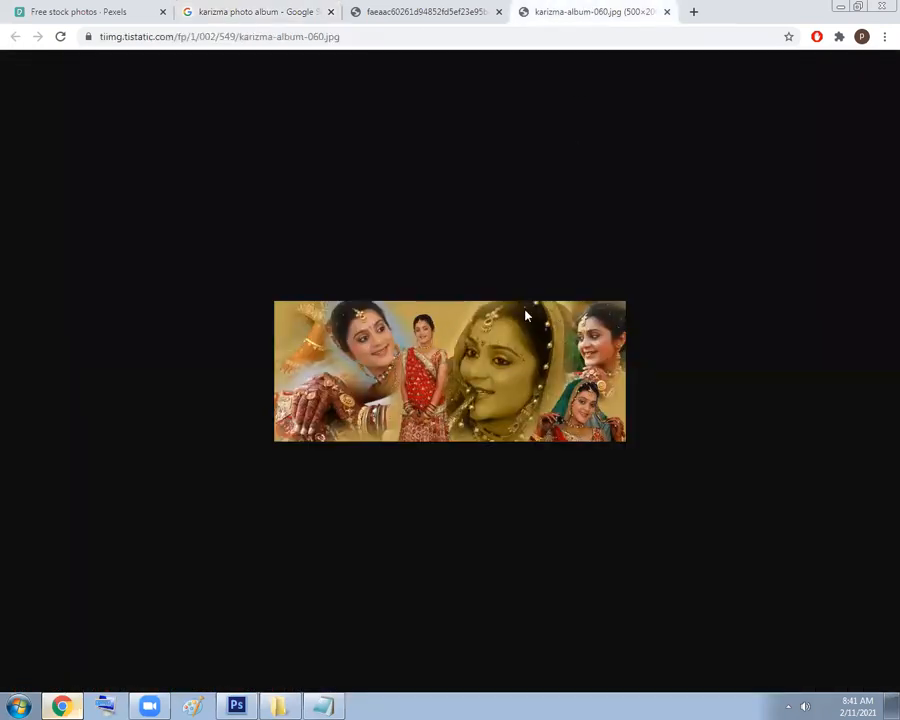
Return to the Pexels site and search its photos for "wedding".
{"action": "left_click", "coordinate": [424, 5]}
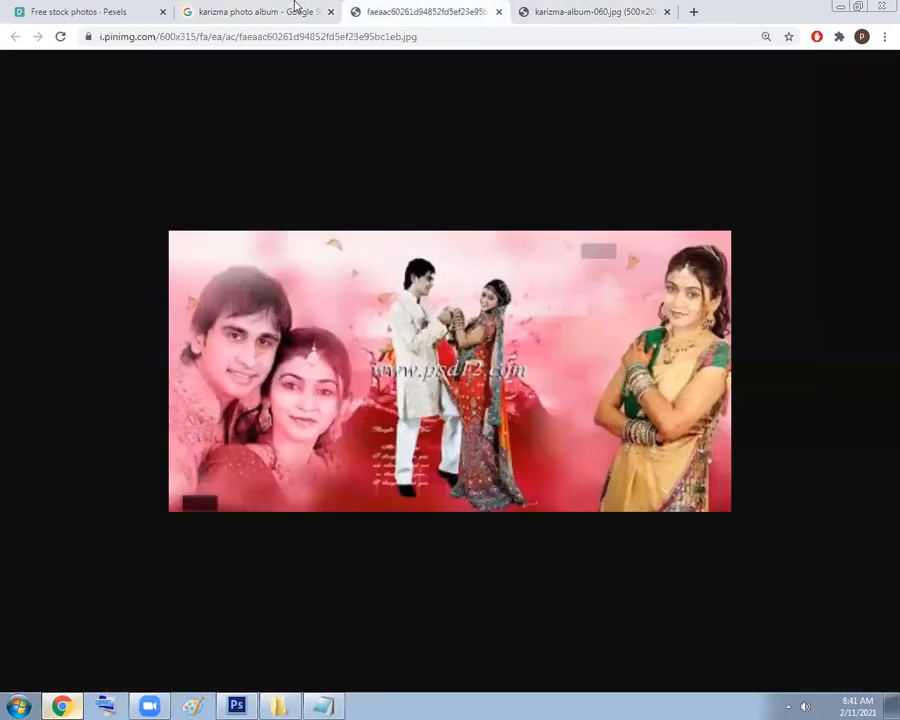
{"action": "left_click", "coordinate": [295, 7]}
{"action": "left_click", "coordinate": [128, 8]}
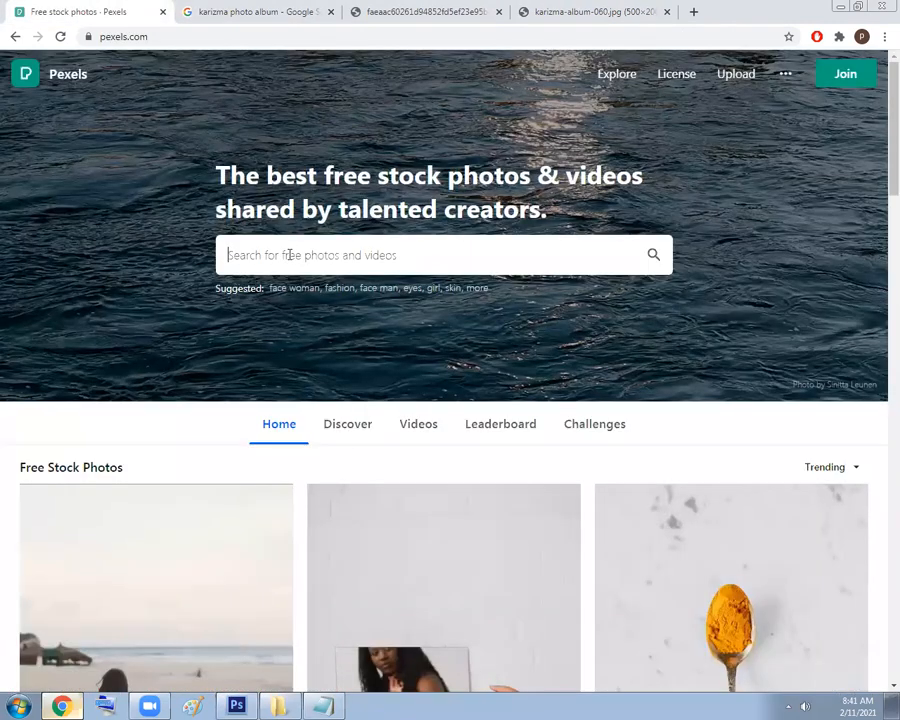
{"action": "type", "text": "wedding"}
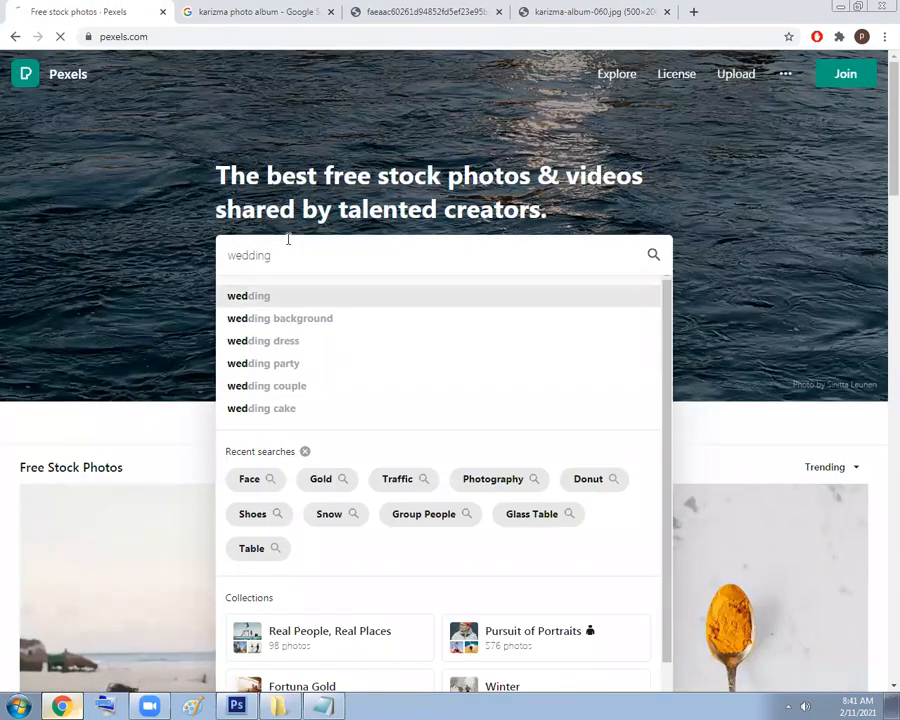
{"action": "key", "text": "Return"}
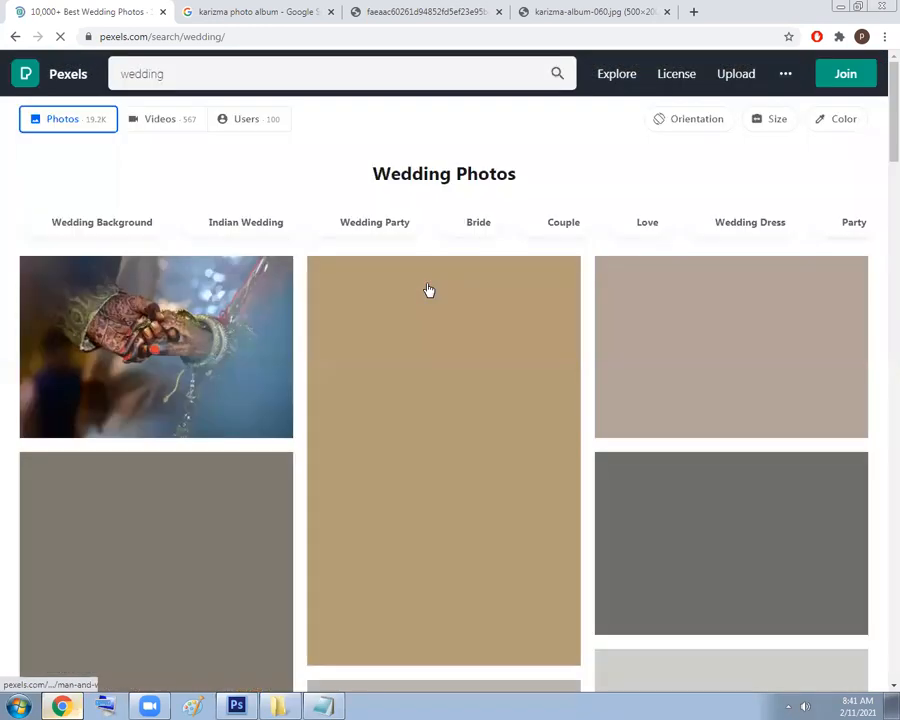
{"action": "scroll", "coordinate": [445, 357], "scroll_direction": "down", "scroll_amount": 3}
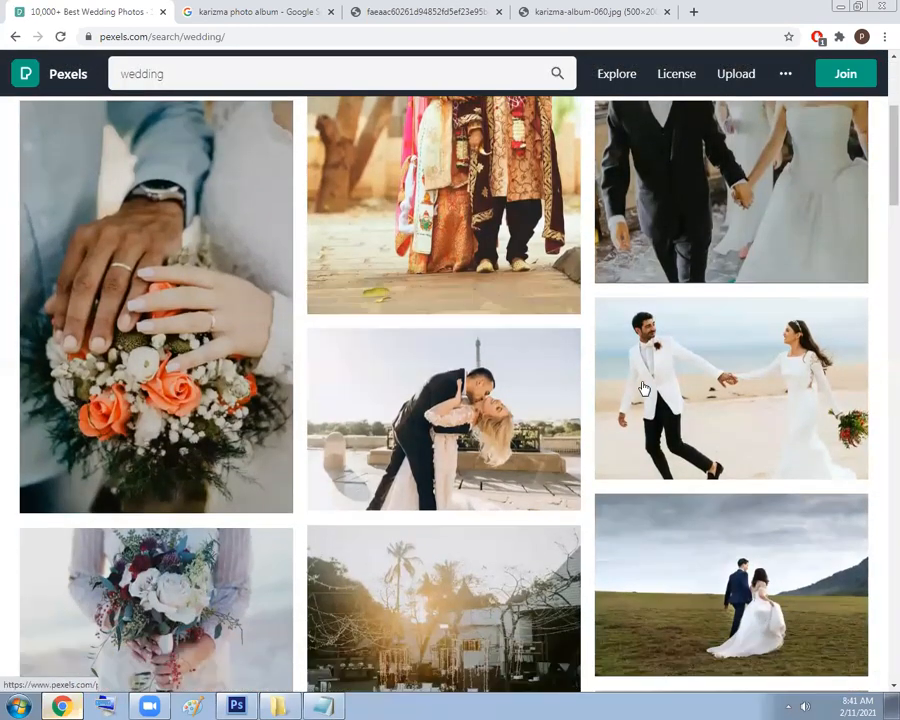
Download the beach photo of the couple holding hands at Original size (6720 x 4480) into the Photoshop class16 folder.
{"action": "left_click", "coordinate": [640, 380]}
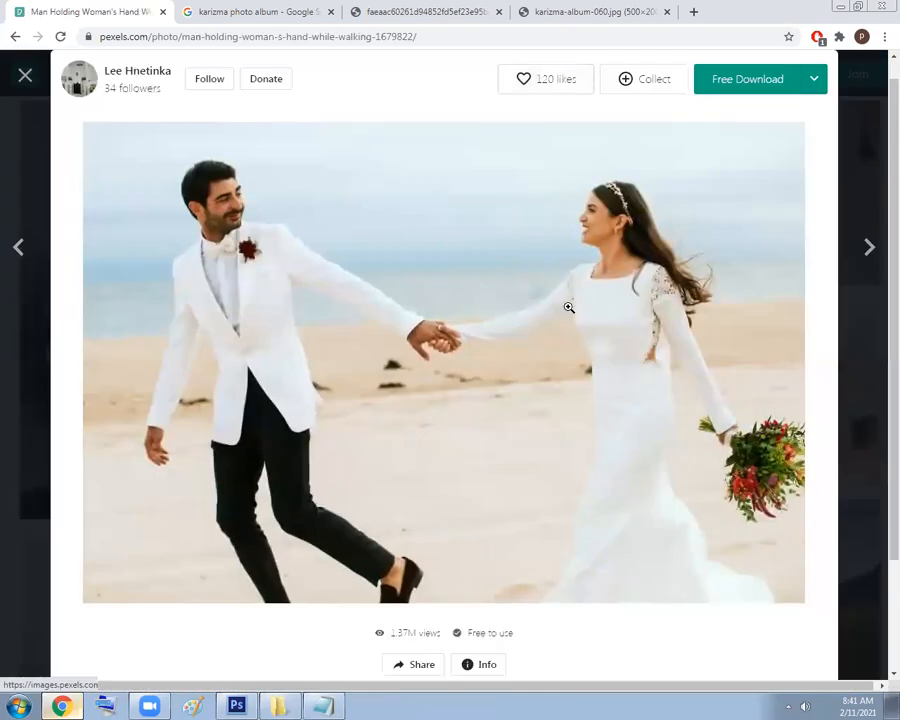
{"action": "left_click", "coordinate": [816, 86]}
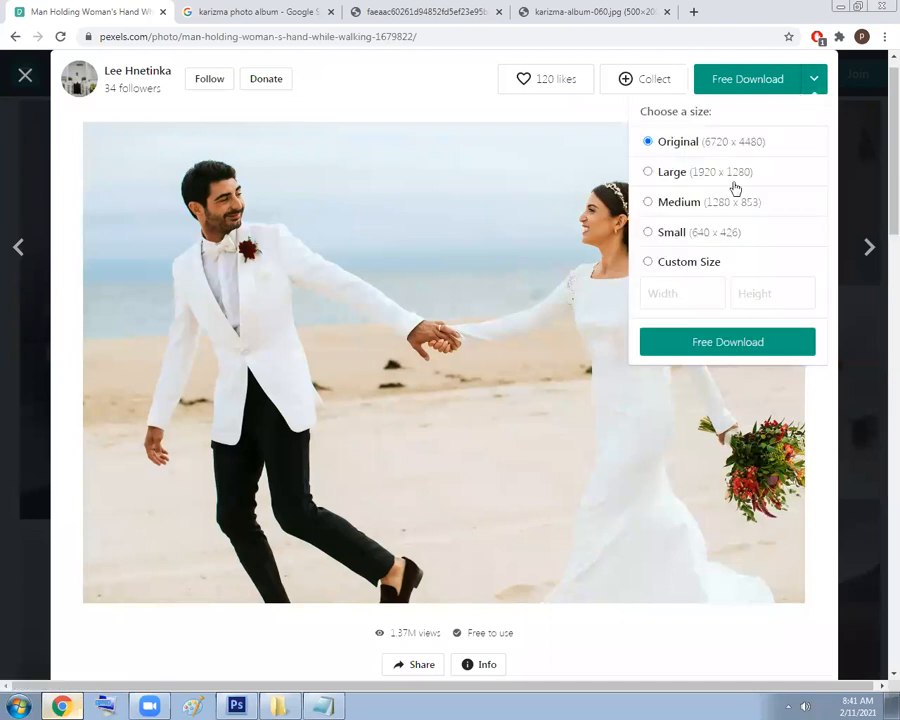
{"action": "left_click", "coordinate": [712, 343]}
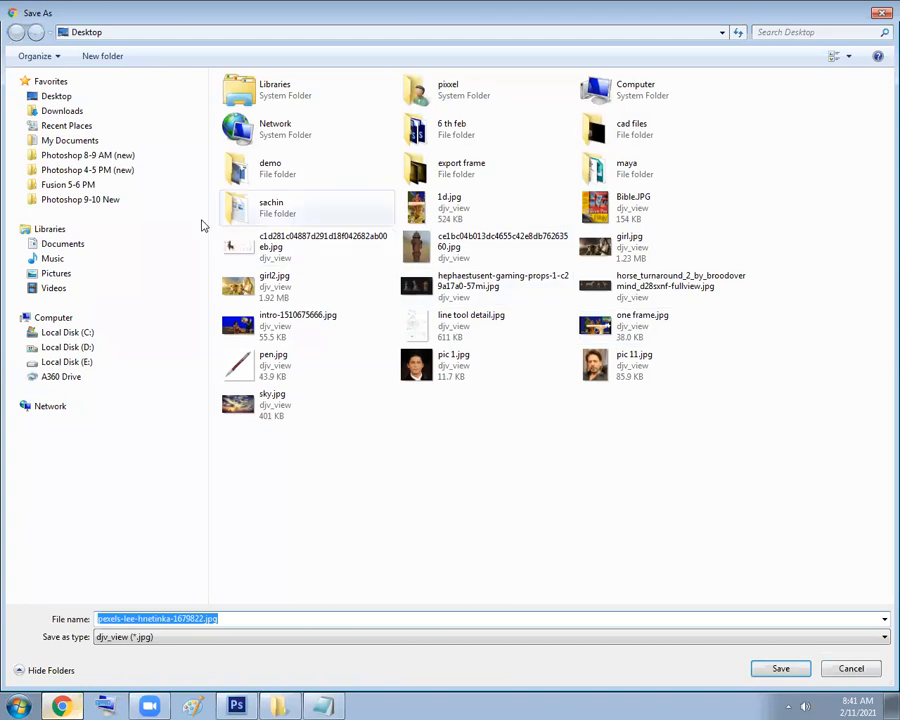
{"action": "left_click", "coordinate": [110, 199]}
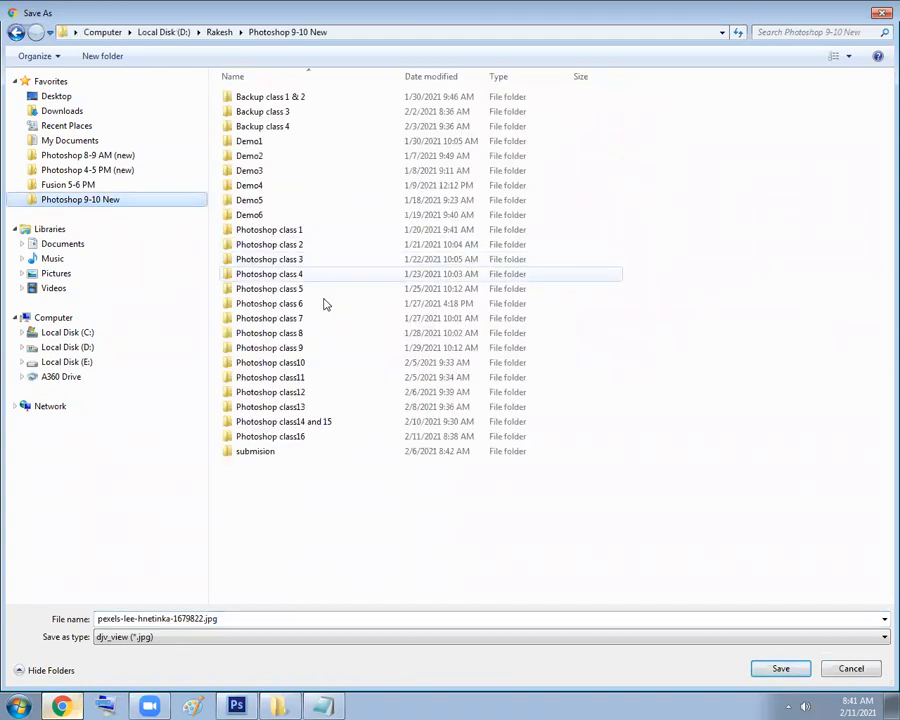
{"action": "double_click", "coordinate": [305, 437]}
{"action": "left_click", "coordinate": [778, 667]}
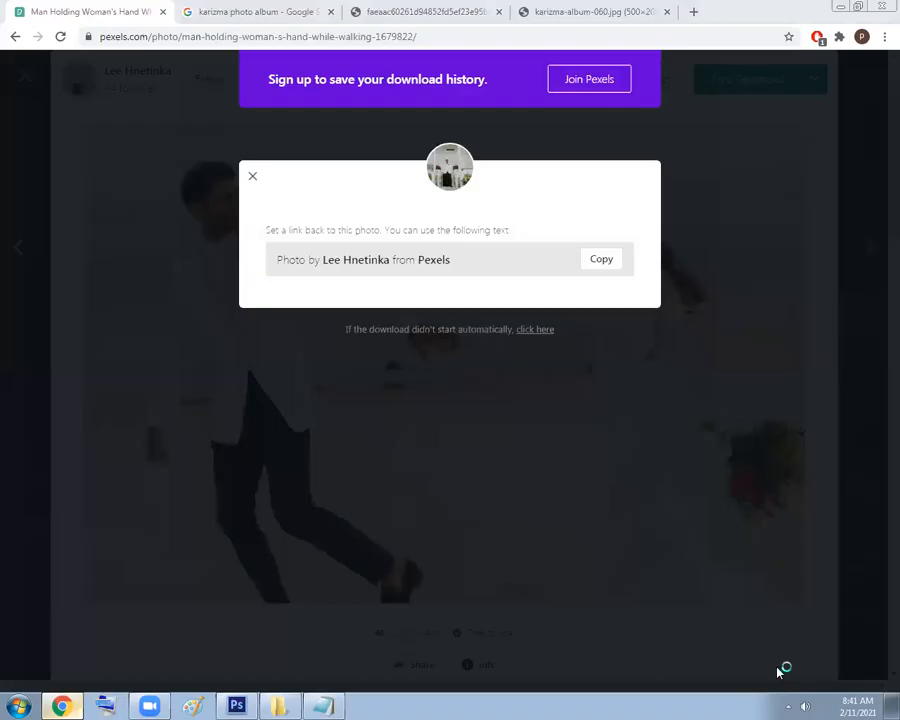
Clear the browser and notes out of the way and open the downloaded wedding photo from the class folder in Photoshop.
{"action": "left_click", "coordinate": [840, 8]}
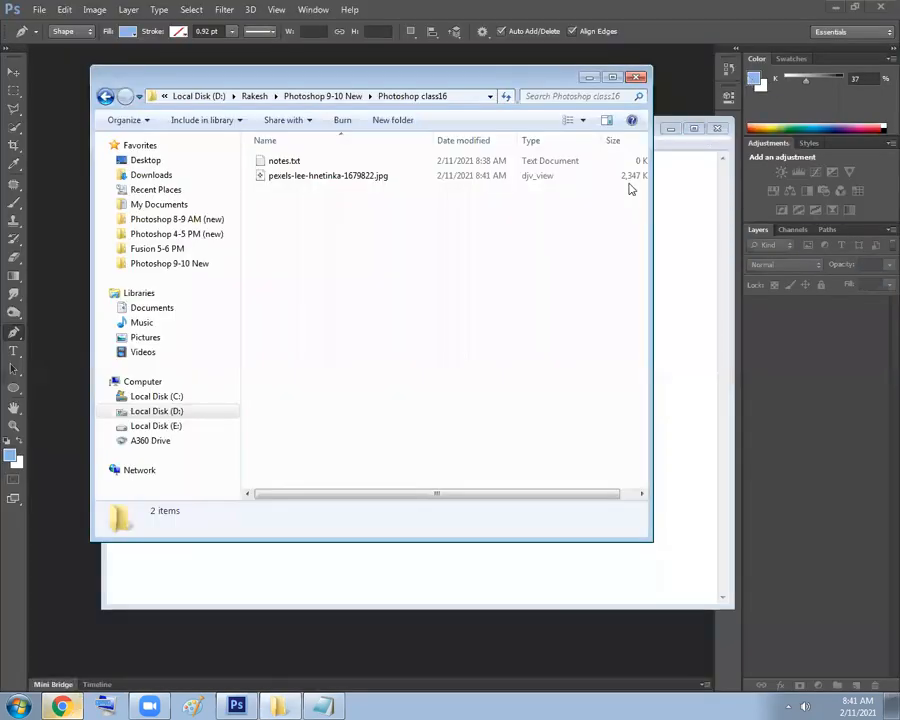
{"action": "left_click", "coordinate": [582, 78]}
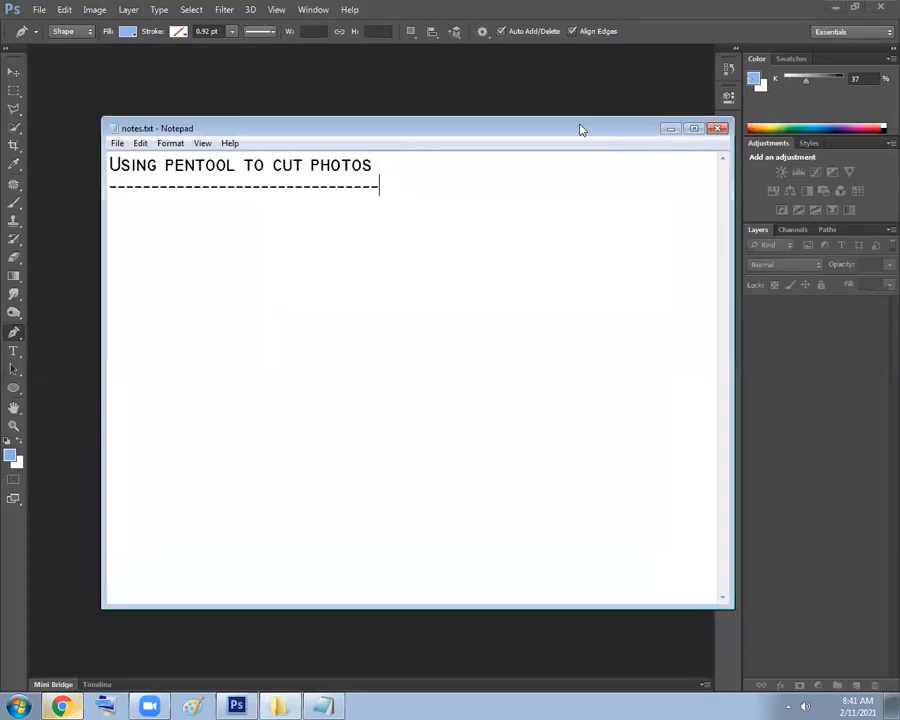
{"action": "left_click", "coordinate": [669, 129]}
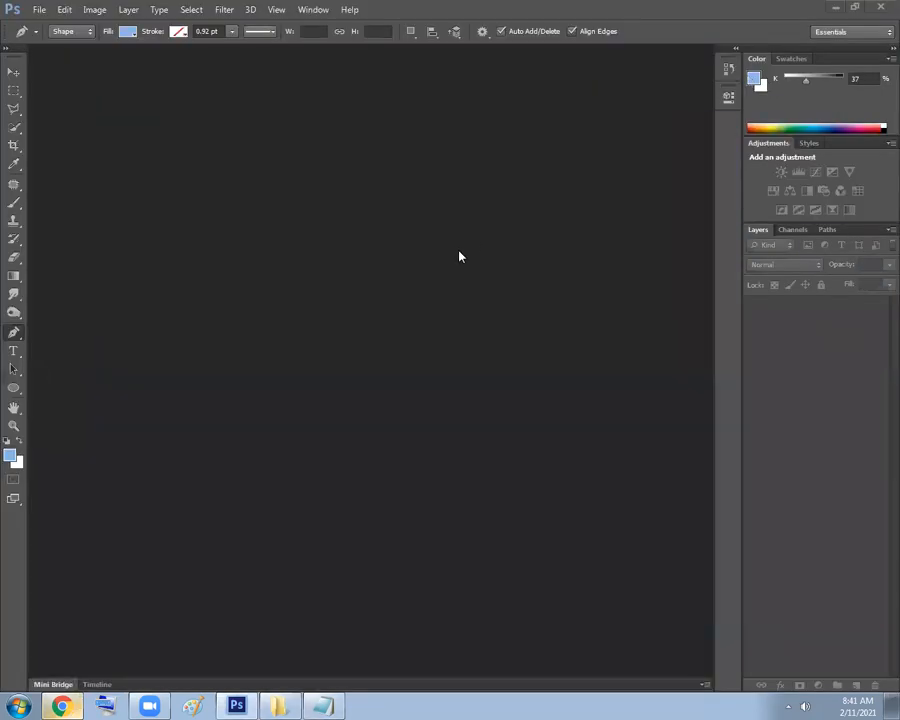
{"action": "left_click", "coordinate": [280, 706]}
{"action": "left_click", "coordinate": [280, 706]}
{"action": "left_click", "coordinate": [280, 706]}
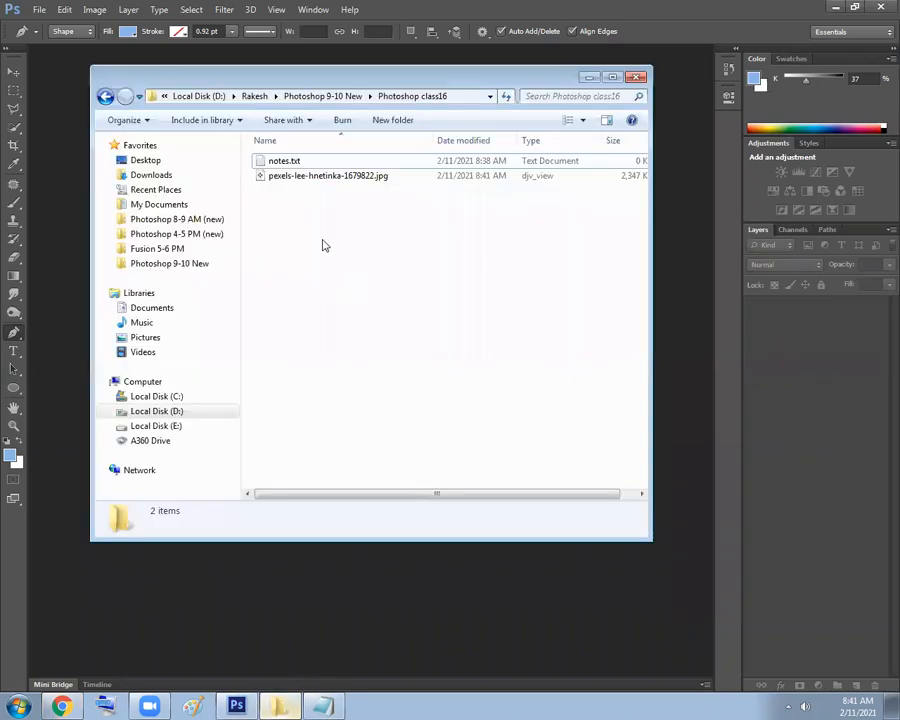
{"action": "left_click_drag", "start_coordinate": [316, 180], "coordinate": [669, 273]}
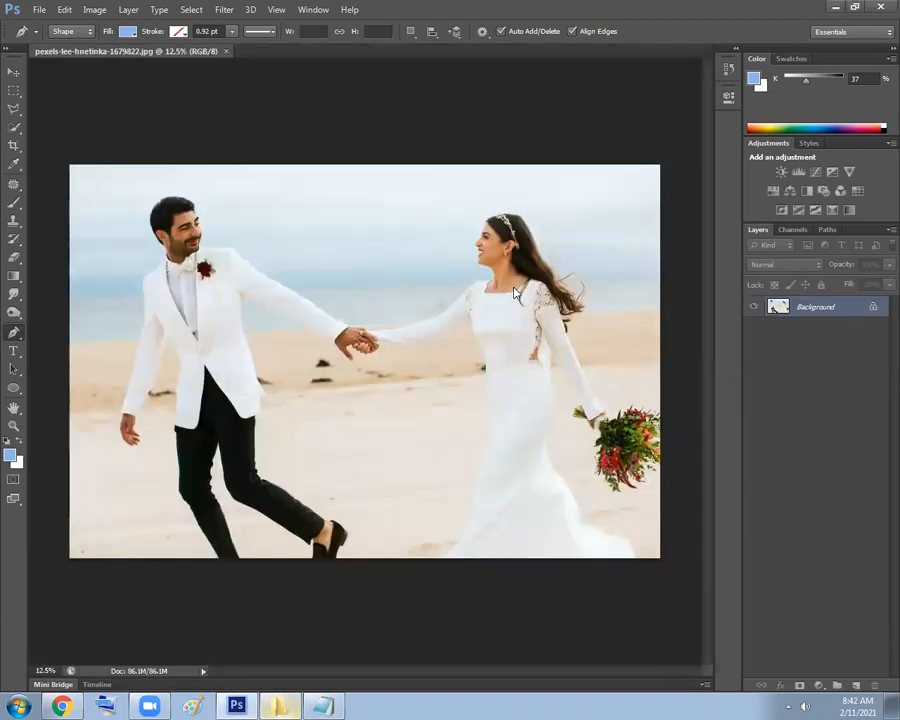
Switch to notes.txt in Notepad and add the line "PUT THE PEN TOOL IN PATH MODE IN ORDER TO CUT" below the heading.
{"action": "key", "text": "super+r"}
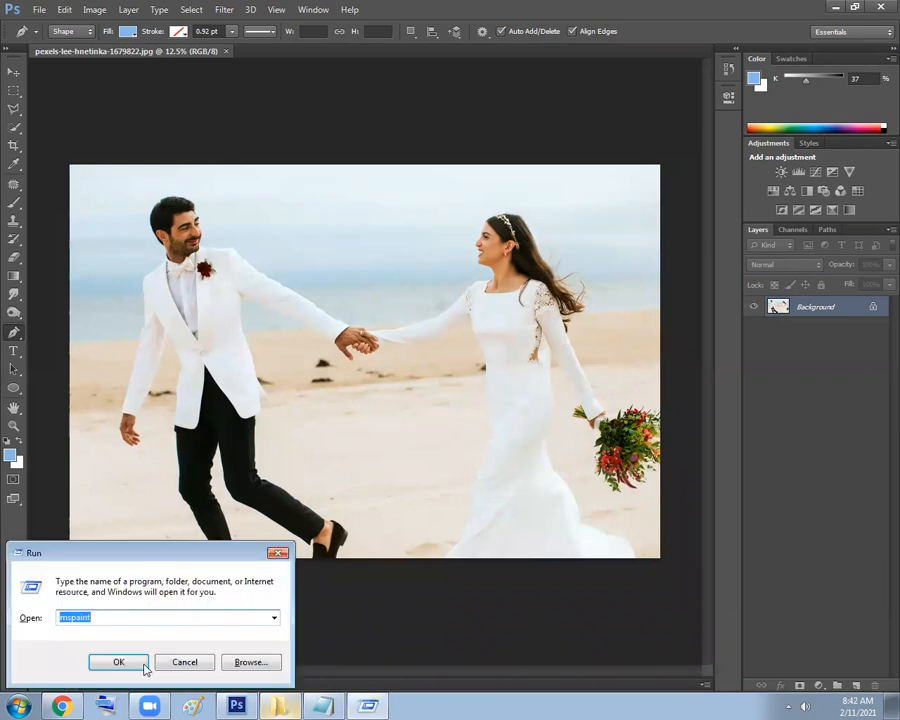
{"action": "left_click", "coordinate": [320, 705]}
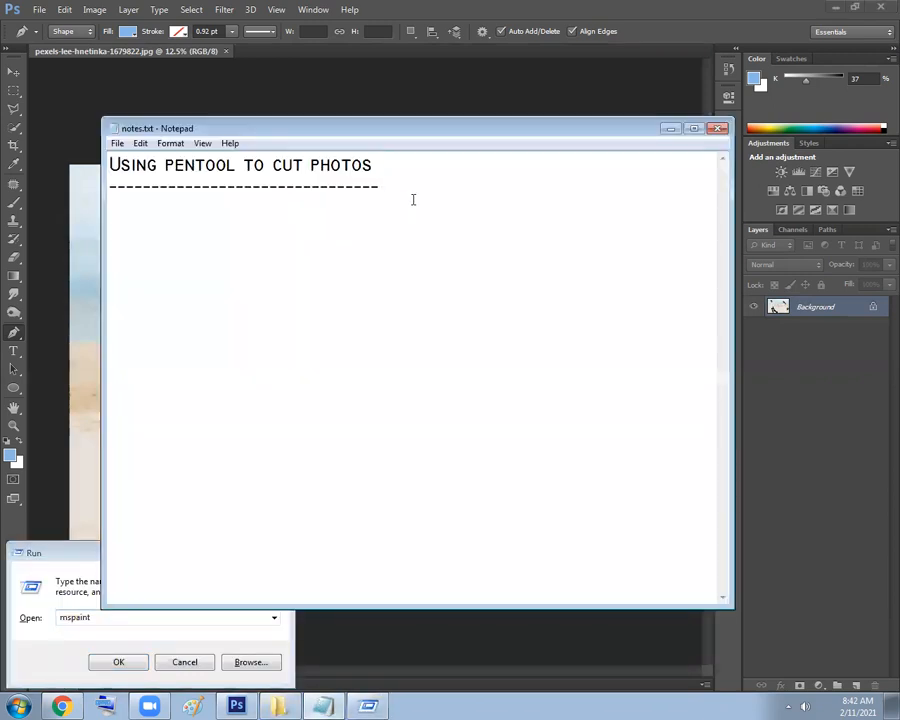
{"action": "type", "text": "U"}
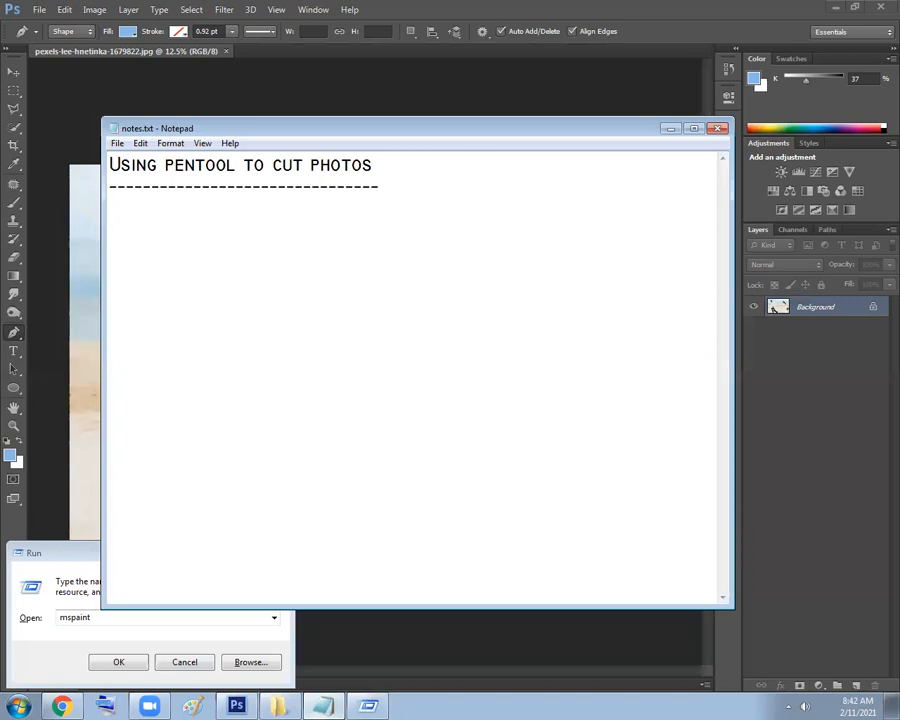
{"action": "type", "text": "PUT THE PEN"}
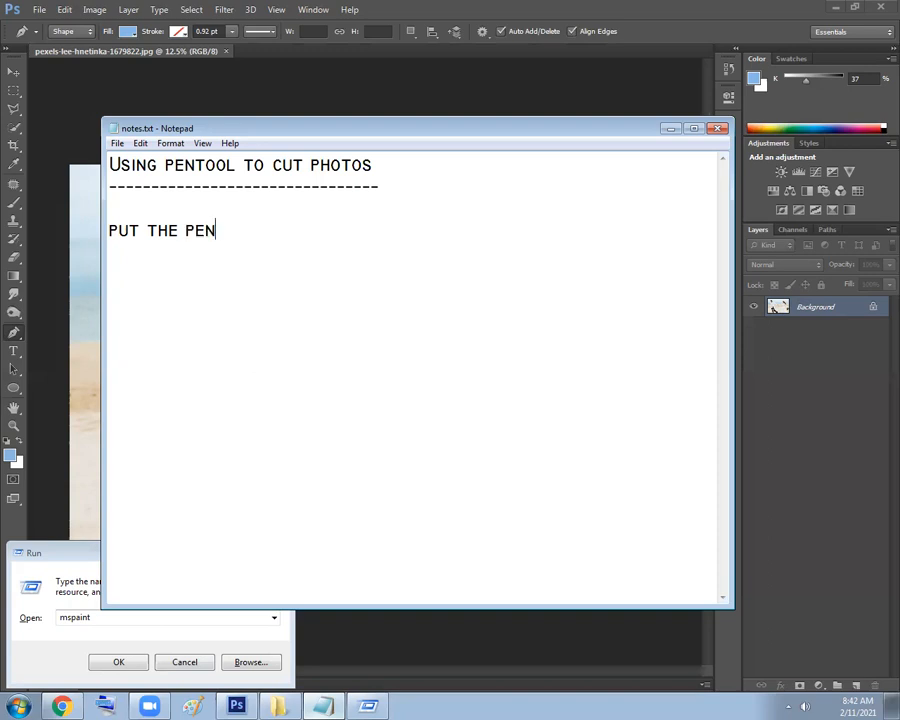
{"action": "type", "text": " TOOL IN "}
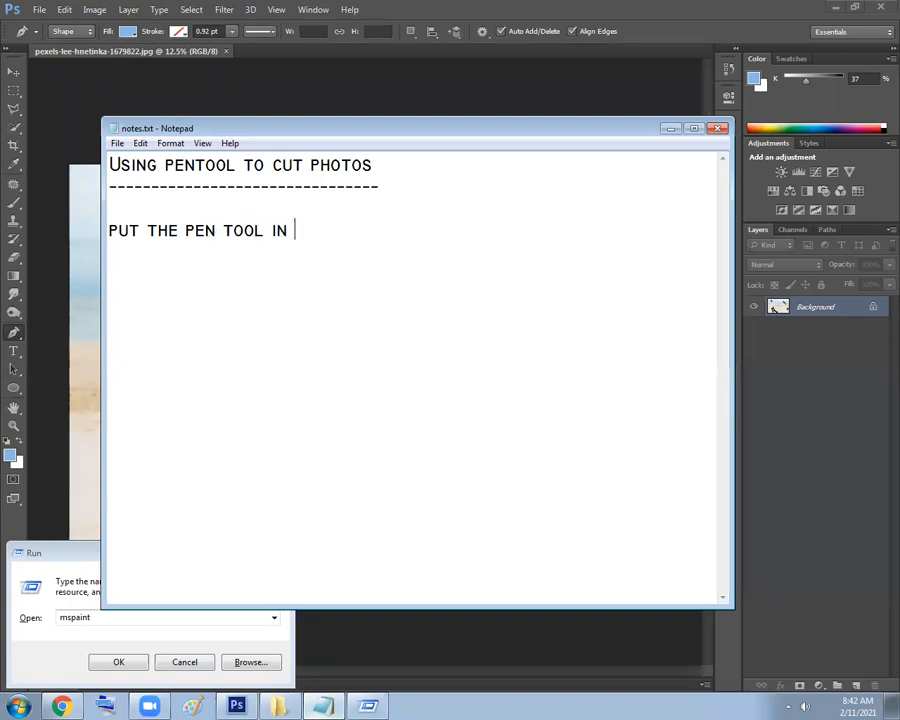
{"action": "type", "text": "PATH MODE T"}
{"action": "key", "text": "BackSpace"}
{"action": "type", "text": "IN"}
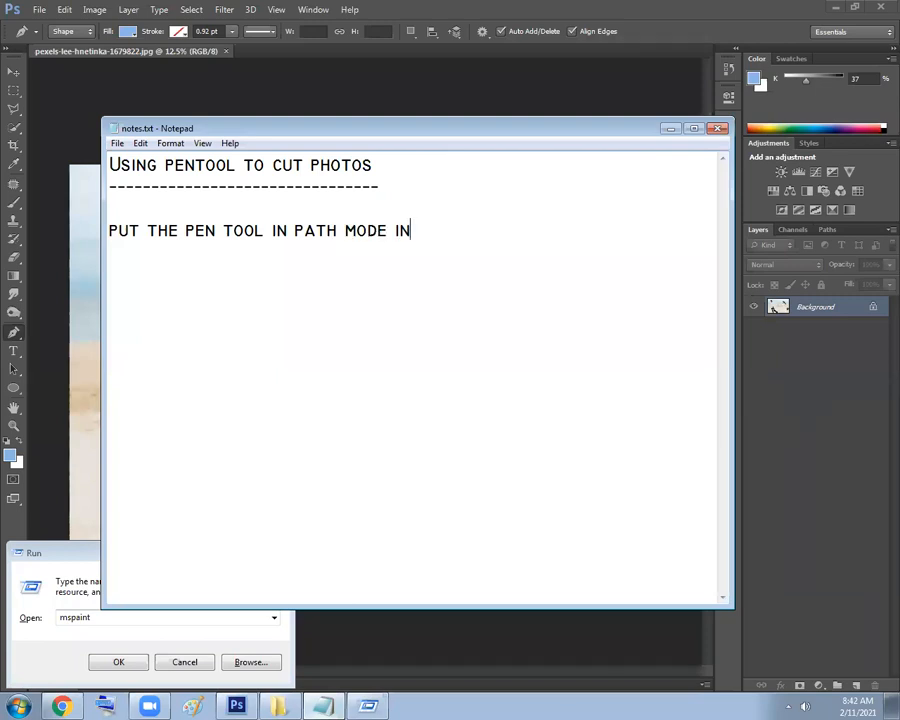
{"action": "type", "text": " ORDER TO CUT"}
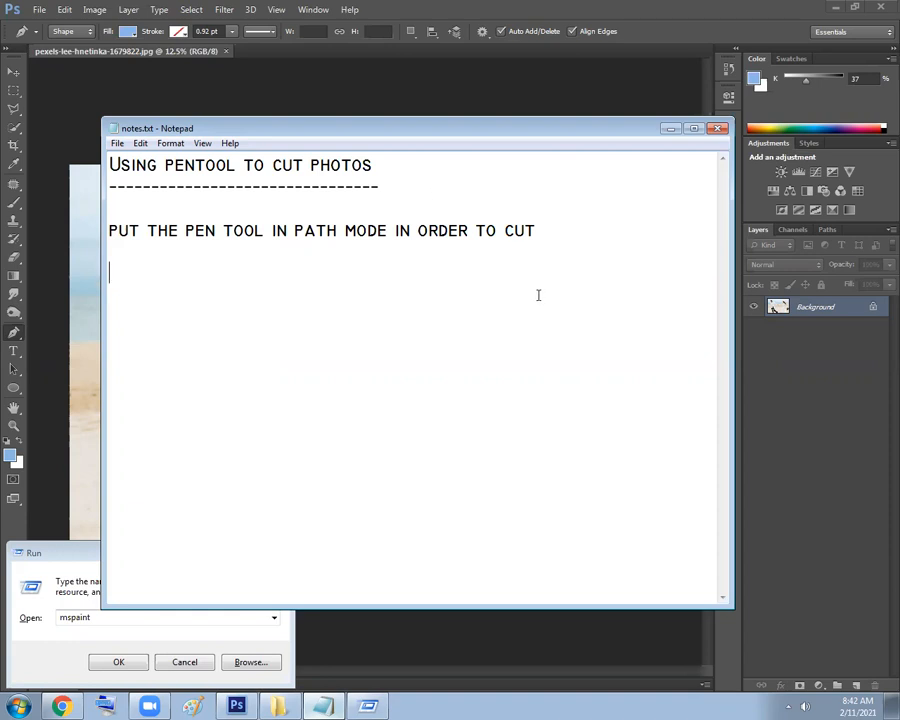
Select all the notes text and change its font to TechnicLite, Regular, size 22.
{"action": "key", "text": "ctrl+a"}
{"action": "left_click", "coordinate": [164, 143]}
{"action": "left_click", "coordinate": [187, 173]}
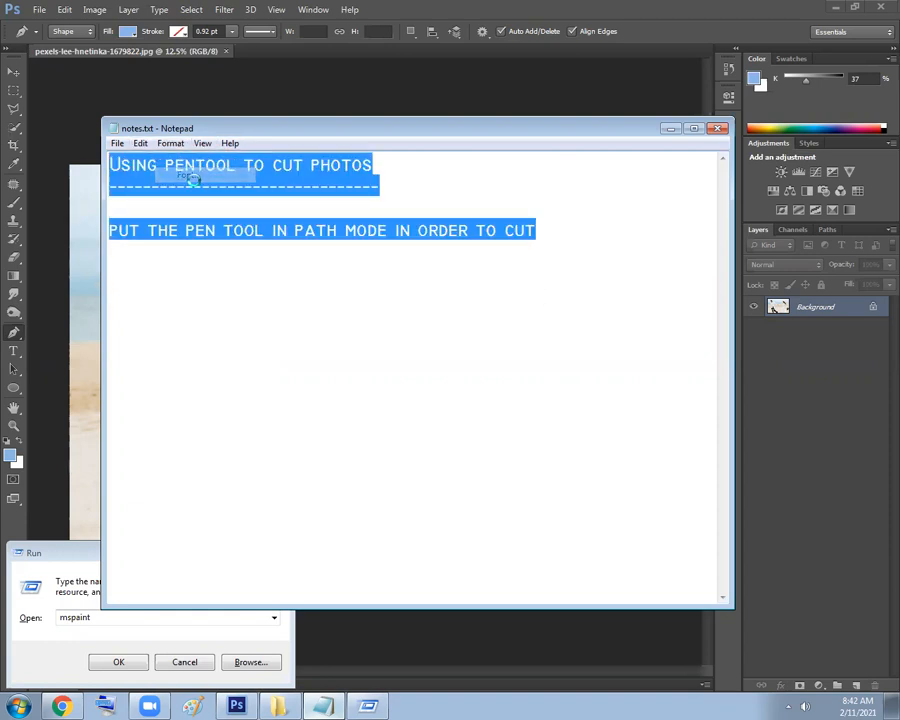
{"action": "left_click", "coordinate": [161, 301]}
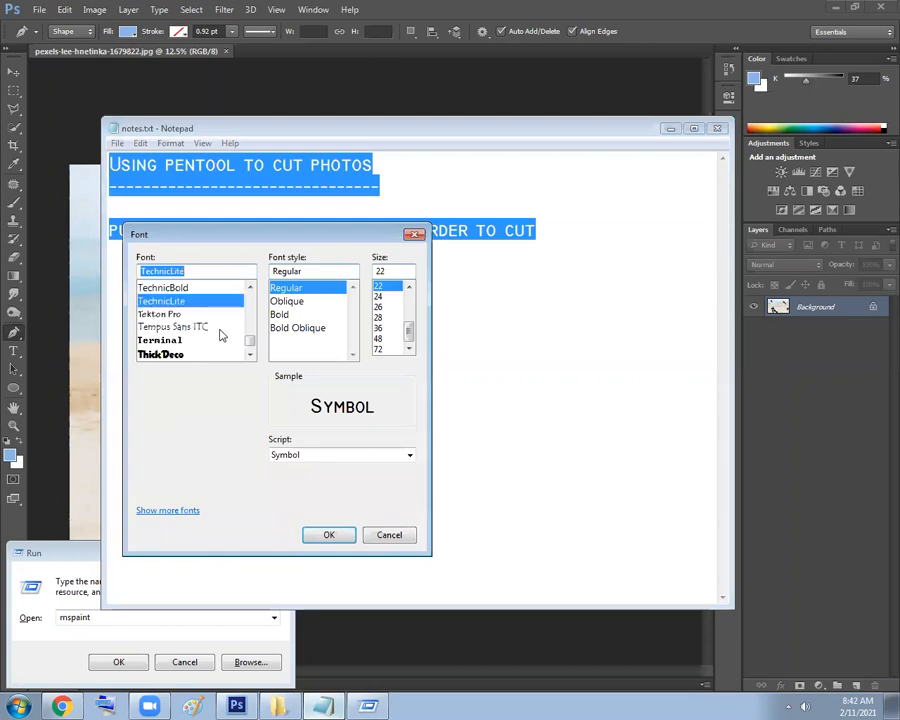
{"action": "left_click", "coordinate": [329, 534]}
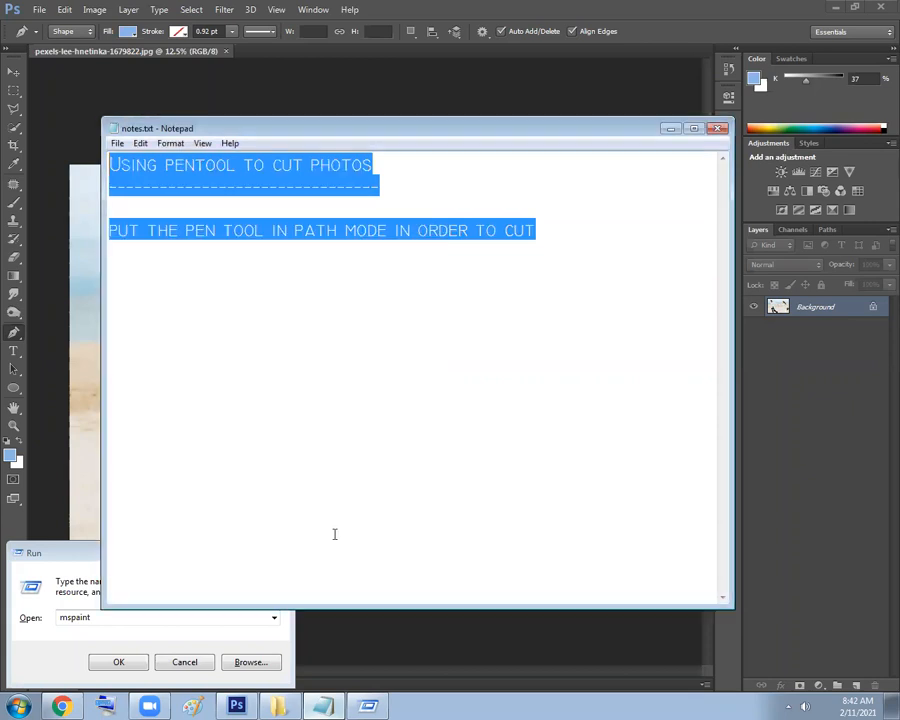
Change the font of the selected notes text to Tahoma, Regular, size 22.
{"action": "left_click", "coordinate": [168, 143]}
{"action": "left_click", "coordinate": [187, 173]}
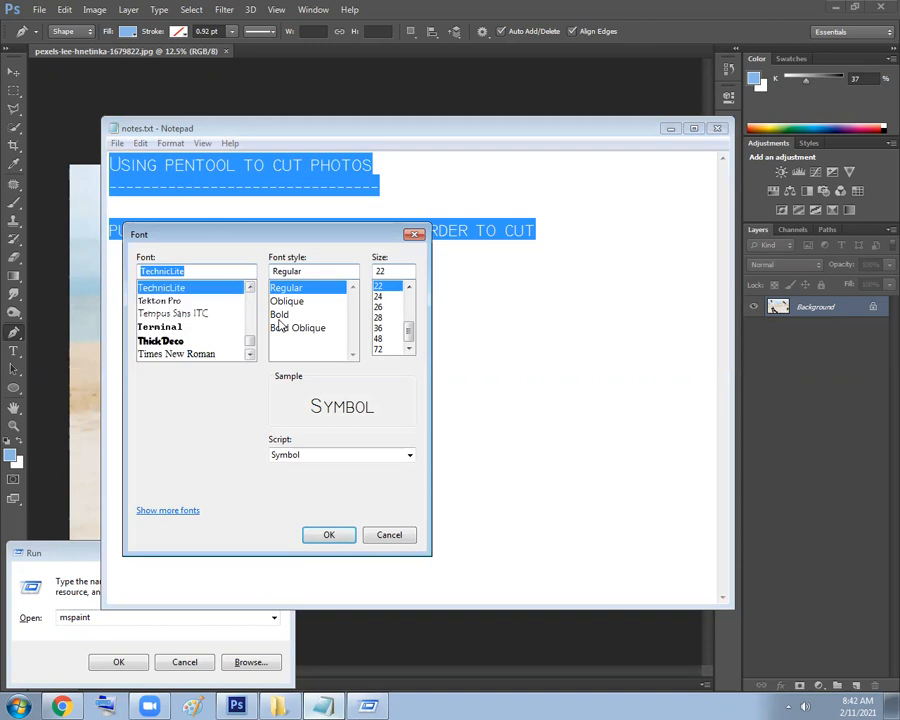
{"action": "left_click", "coordinate": [163, 328]}
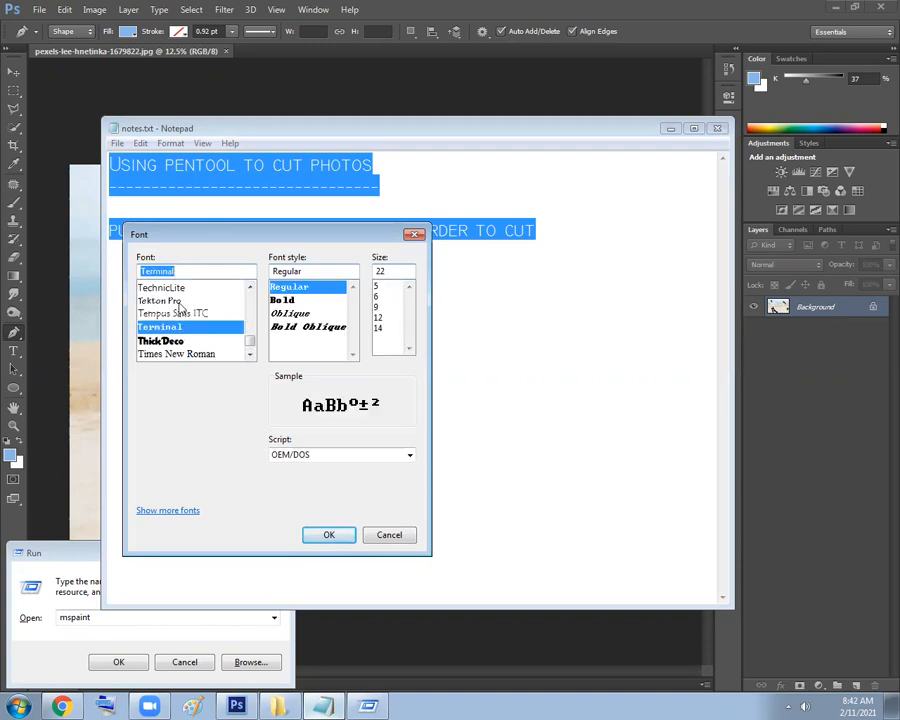
{"action": "scroll", "coordinate": [181, 308], "scroll_direction": "up", "scroll_amount": 2}
{"action": "left_click", "coordinate": [178, 329]}
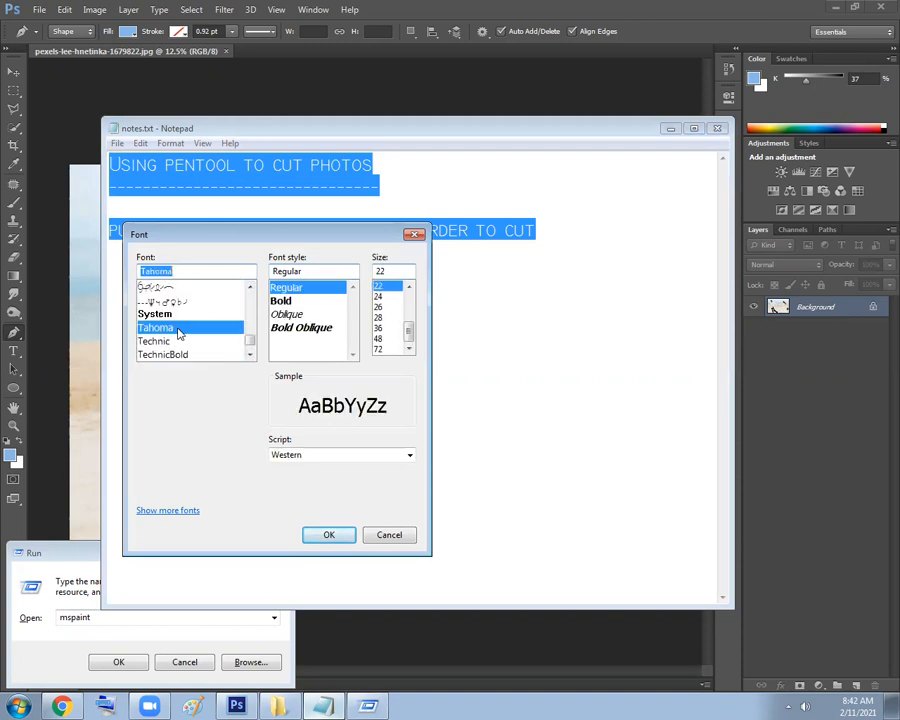
{"action": "left_click", "coordinate": [322, 535]}
{"action": "left_click", "coordinate": [365, 345]}
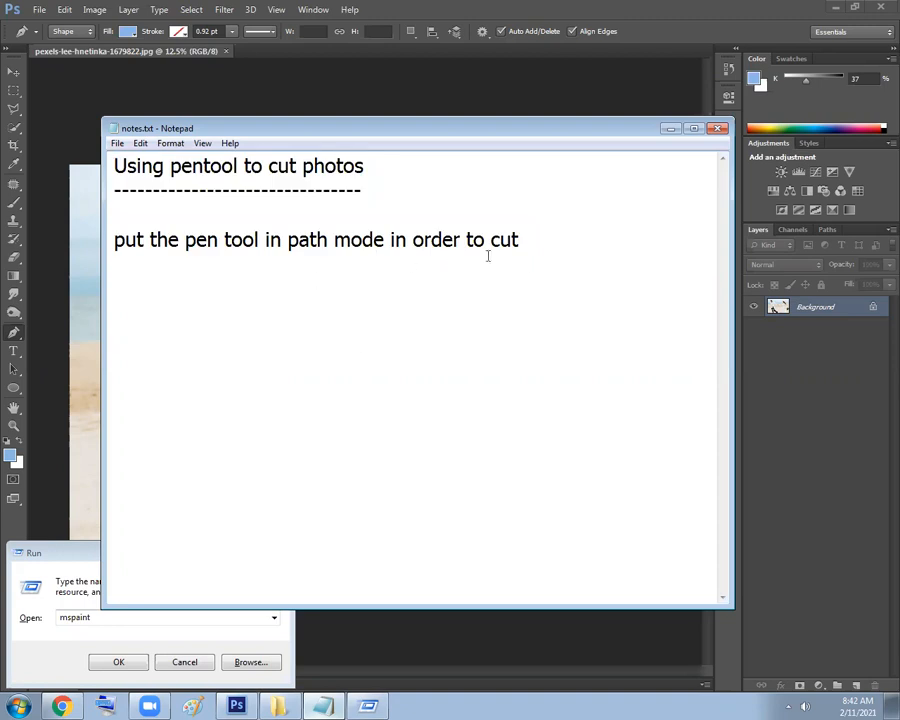
Capitalise the first letter of the "Put the pen tool" sentence and add the line "1. draw the path" below it.
{"action": "key", "text": "Up"}
{"action": "key", "text": "Delete"}
{"action": "type", "text": "P"}
{"action": "type", "text": "1."}
{"action": "type", "text": " draw the path"}
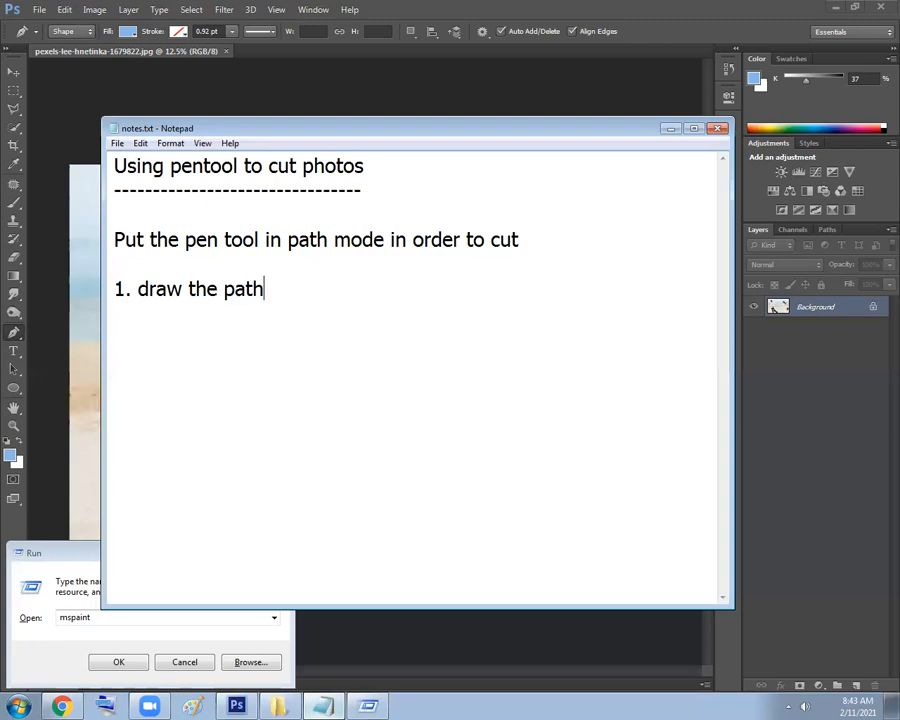
Add the line '2. press "ctrl enter" to convert the path into selection' to the notes.
{"action": "key", "text": "Return"}
{"action": "type", "text": "2. press "}
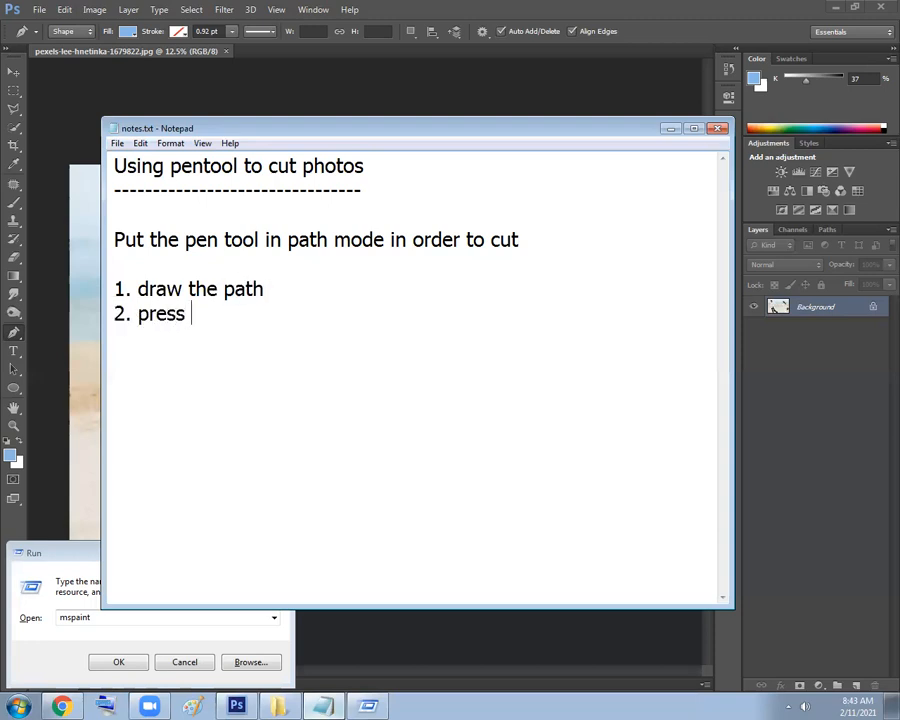
{"action": "type", "text": "ctrl enter "}
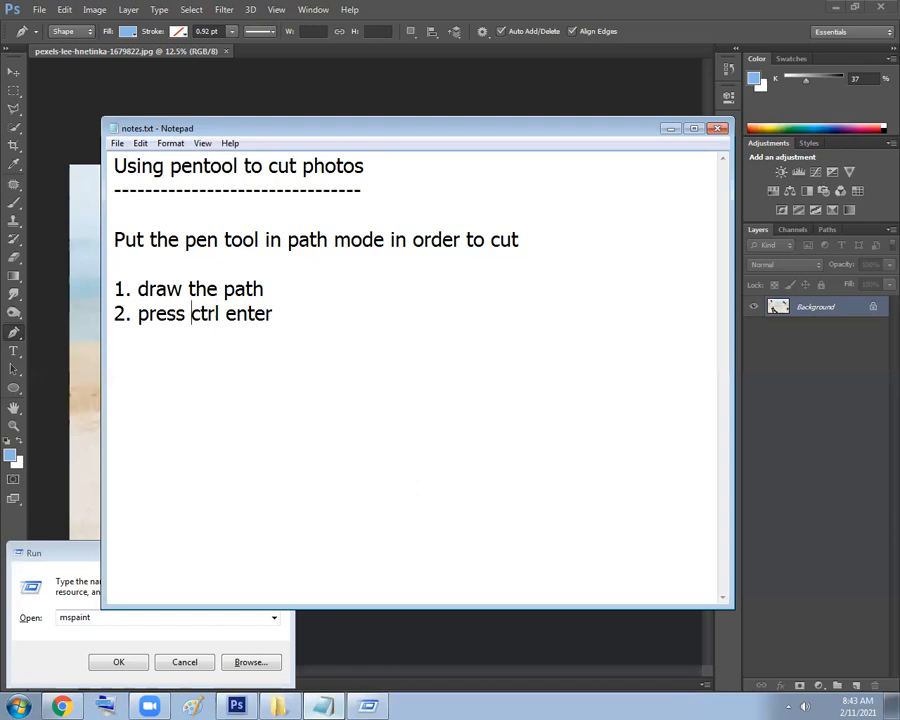
{"action": "type", "text": "\""}
{"action": "key", "text": "End"}
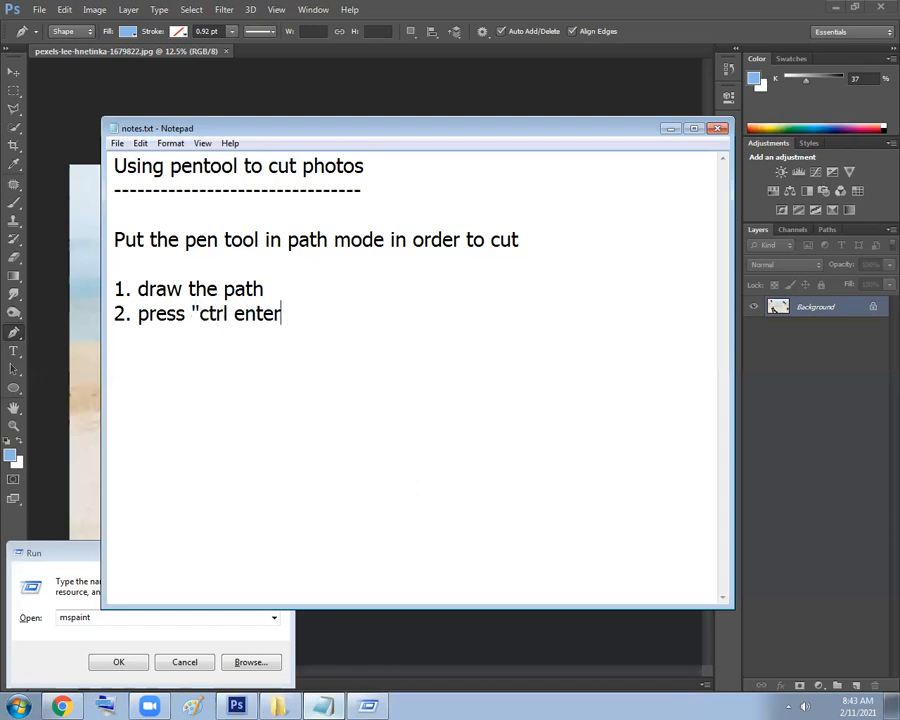
{"action": "type", "text": "to conver"}
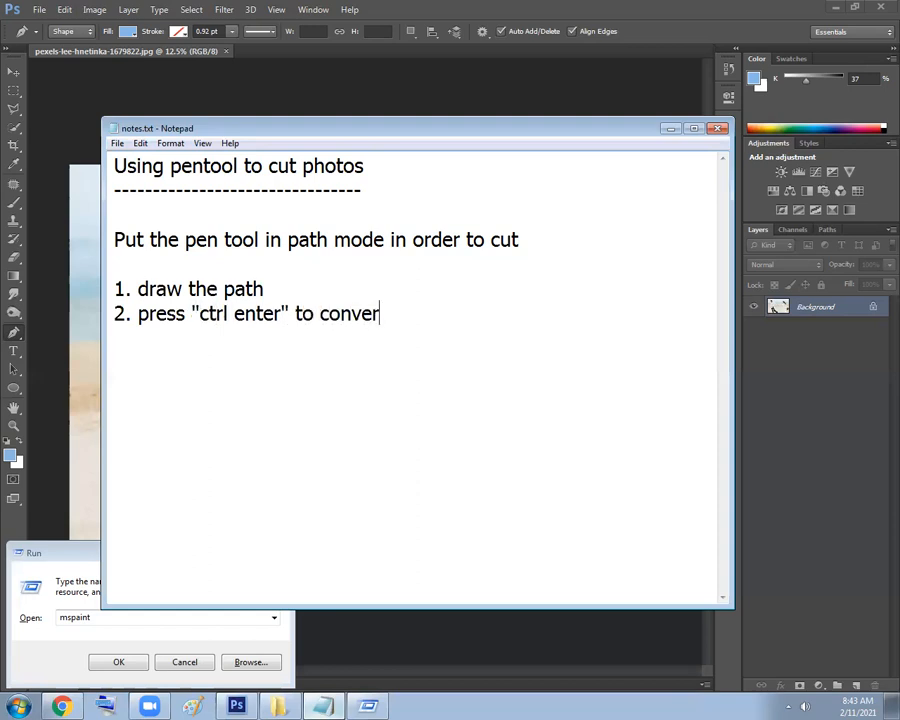
{"action": "type", "text": "t the path "}
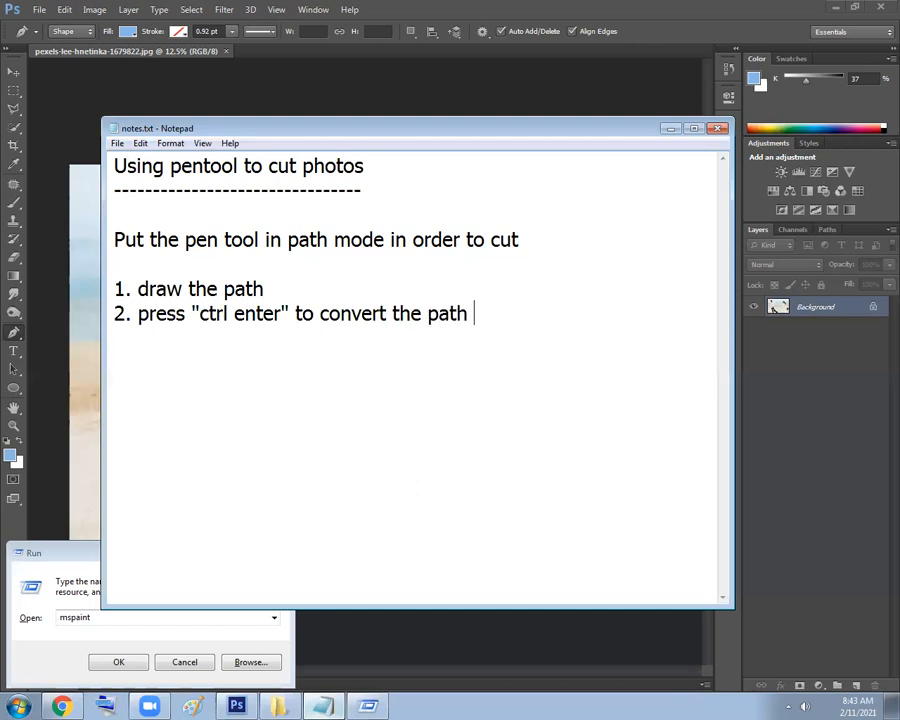
{"action": "type", "text": "into selection"}
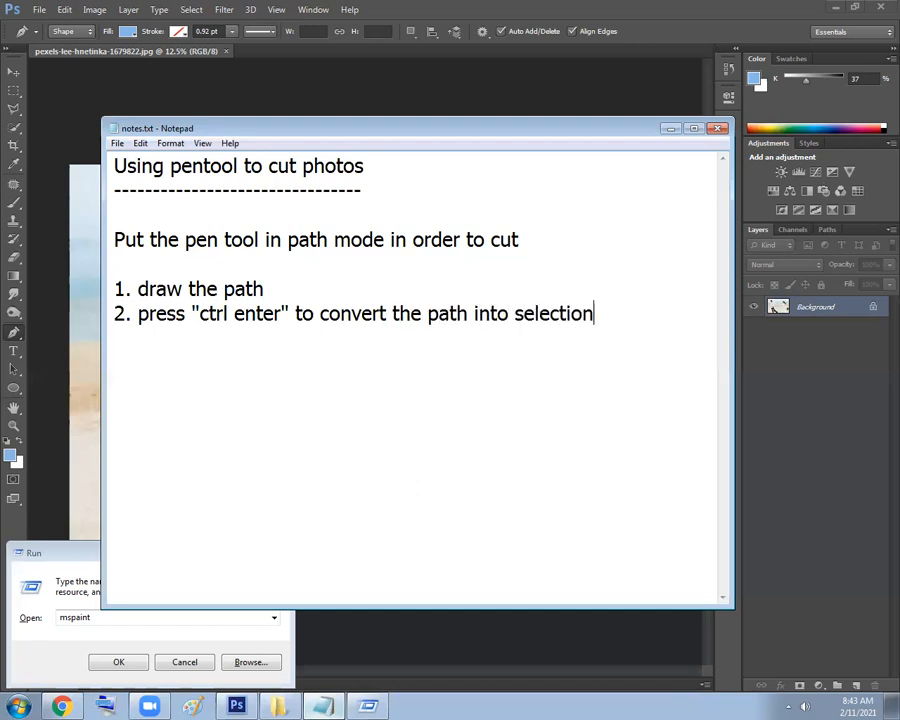
Switch to Photoshop, draw a filled four-sided Pen shape about 606 by 482 px beside the groom's shoulder, and delete it.
{"action": "left_click", "coordinate": [527, 7]}
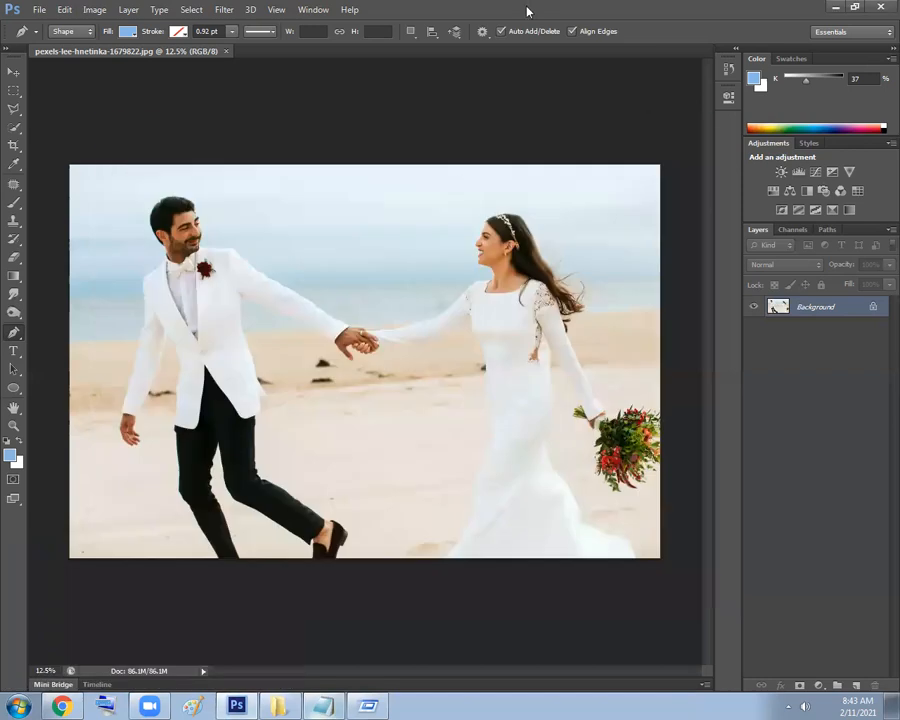
{"action": "left_click", "coordinate": [273, 290], "text": "ctrl"}
{"action": "left_click", "coordinate": [263, 264], "text": "ctrl"}
{"action": "left_click_drag", "start_coordinate": [262, 259], "coordinate": [415, 306]}
{"action": "left_click", "coordinate": [288, 229], "text": "ctrl"}
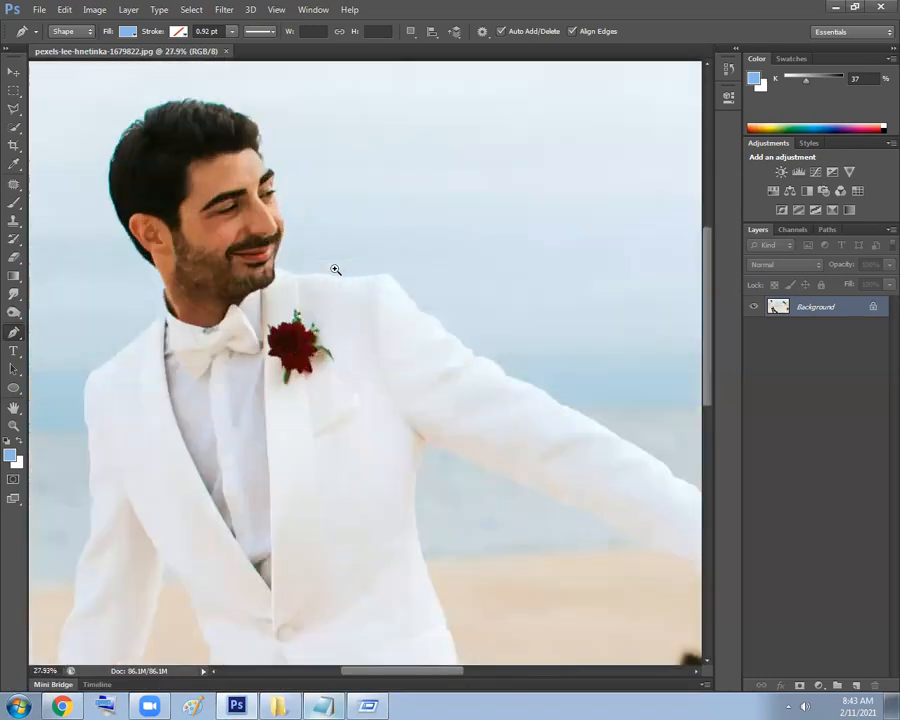
{"action": "left_click_drag", "start_coordinate": [307, 261], "coordinate": [404, 286]}
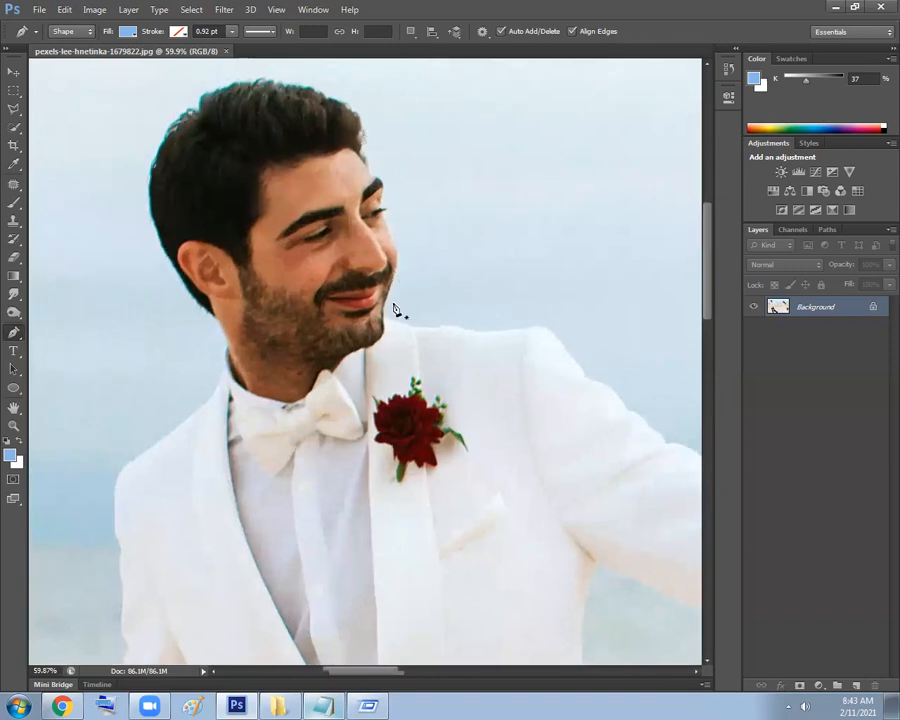
{"action": "left_click_drag", "start_coordinate": [481, 356], "coordinate": [361, 337]}
{"action": "left_click_drag", "start_coordinate": [420, 336], "coordinate": [330, 260]}
{"action": "left_click", "coordinate": [322, 227]}
{"action": "left_click", "coordinate": [455, 215]}
{"action": "left_click", "coordinate": [465, 340]}
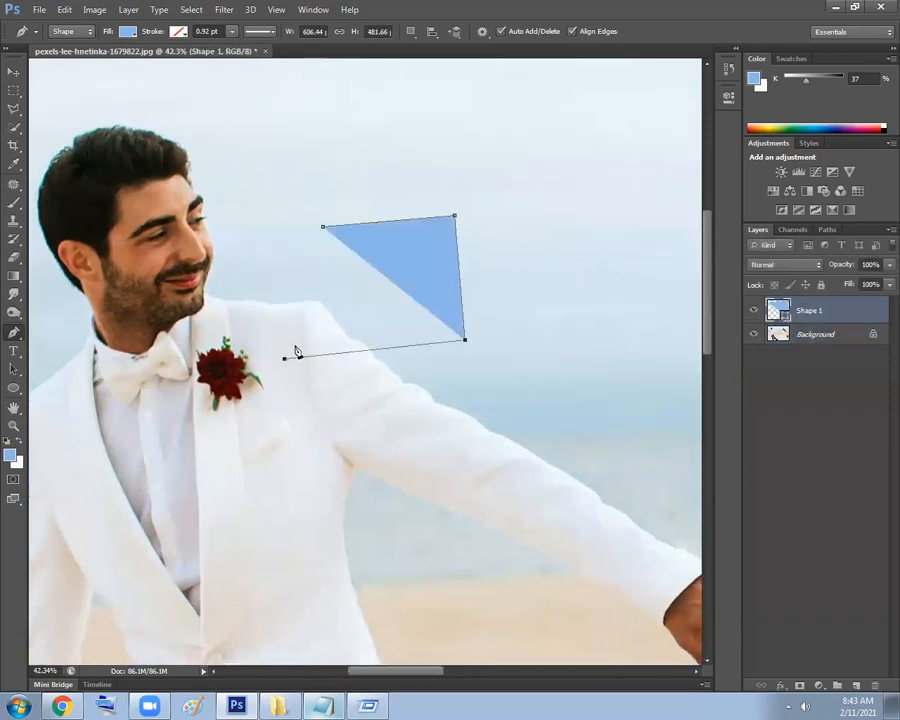
{"action": "left_click", "coordinate": [285, 358]}
{"action": "left_click", "coordinate": [323, 227]}
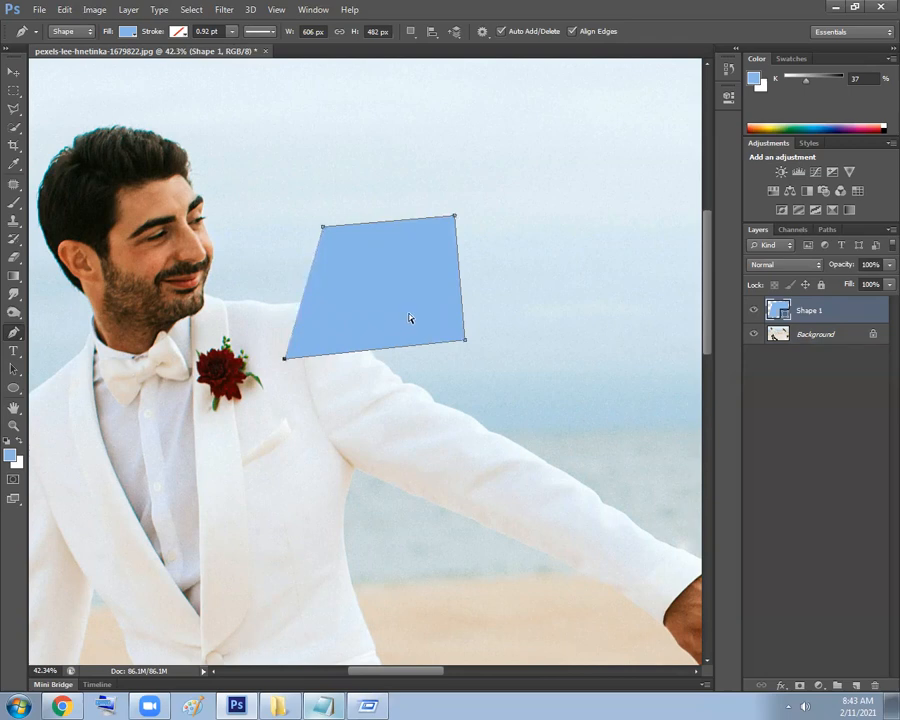
{"action": "key", "text": "Delete"}
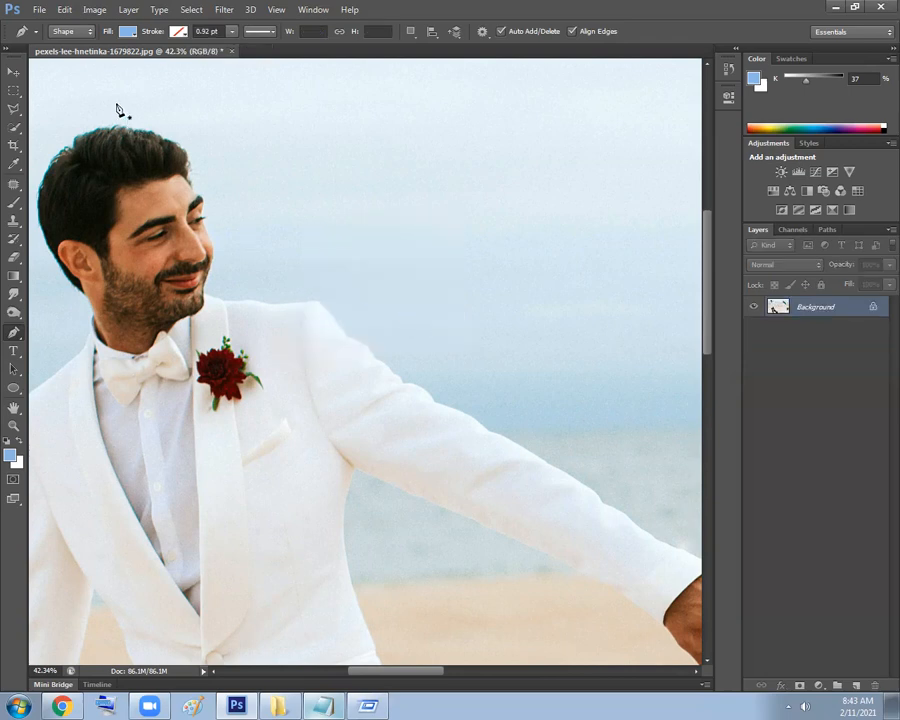
Switch the Pen tool from Shape to Path mode.
{"action": "left_click", "coordinate": [88, 35]}
{"action": "left_click", "coordinate": [66, 45]}
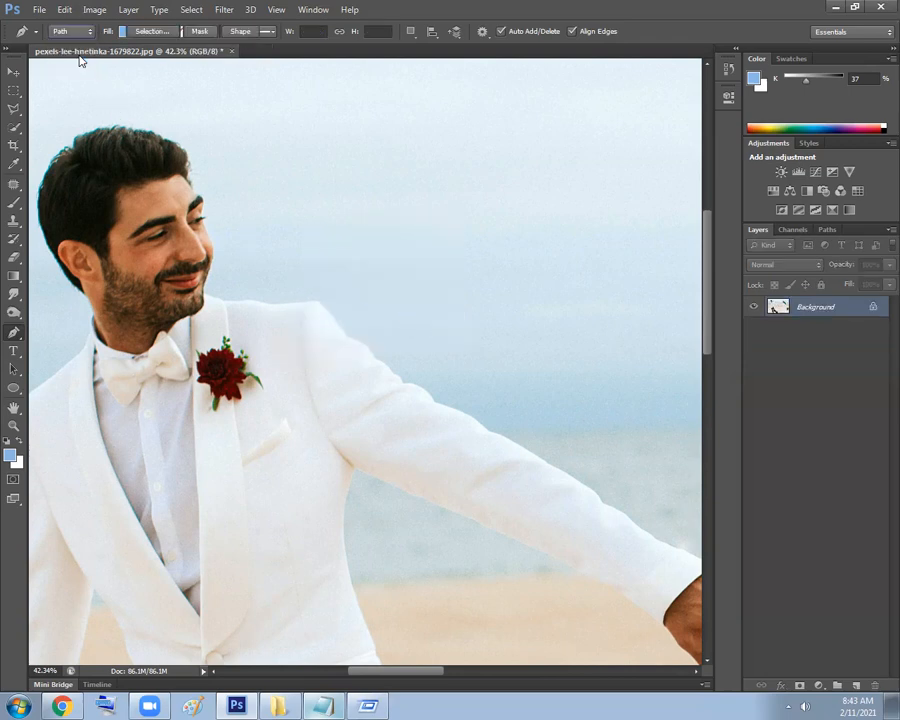
Draw a closed four-sided path over the groom's shoulder and the sky, convert it into a selection, and deselect it.
{"action": "left_click", "coordinate": [265, 285]}
{"action": "left_click", "coordinate": [614, 245]}
{"action": "left_click", "coordinate": [590, 440]}
{"action": "left_click", "coordinate": [309, 452]}
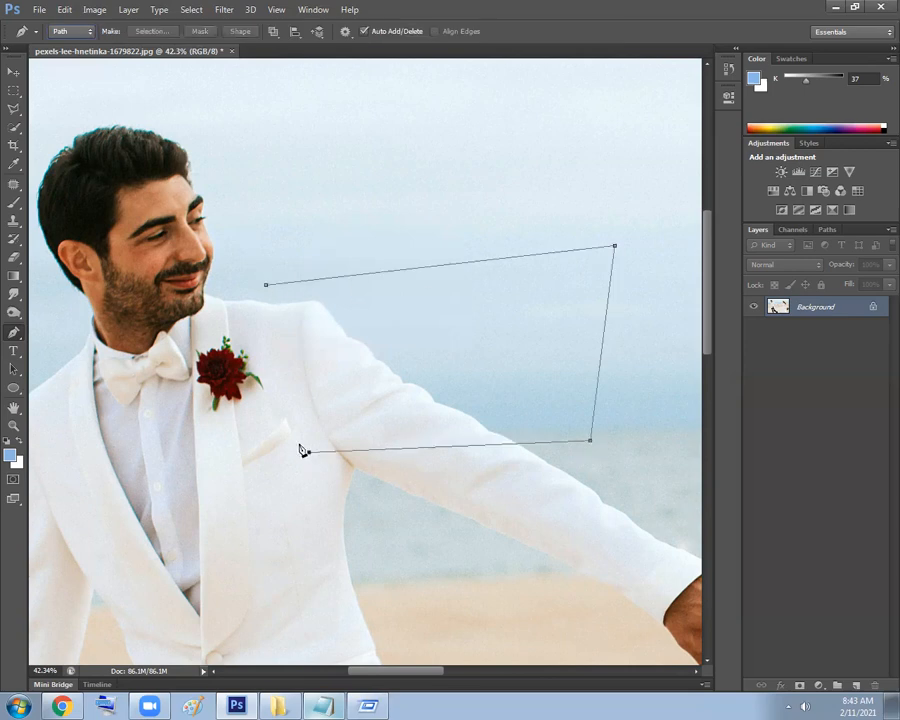
{"action": "left_click", "coordinate": [266, 286]}
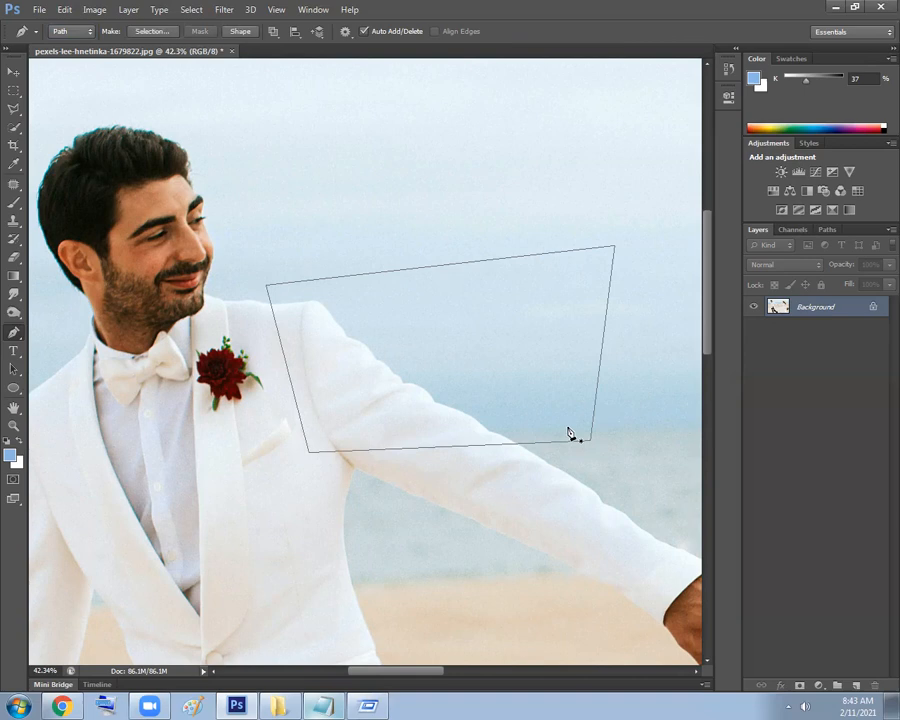
{"action": "key", "text": "ctrl+Return"}
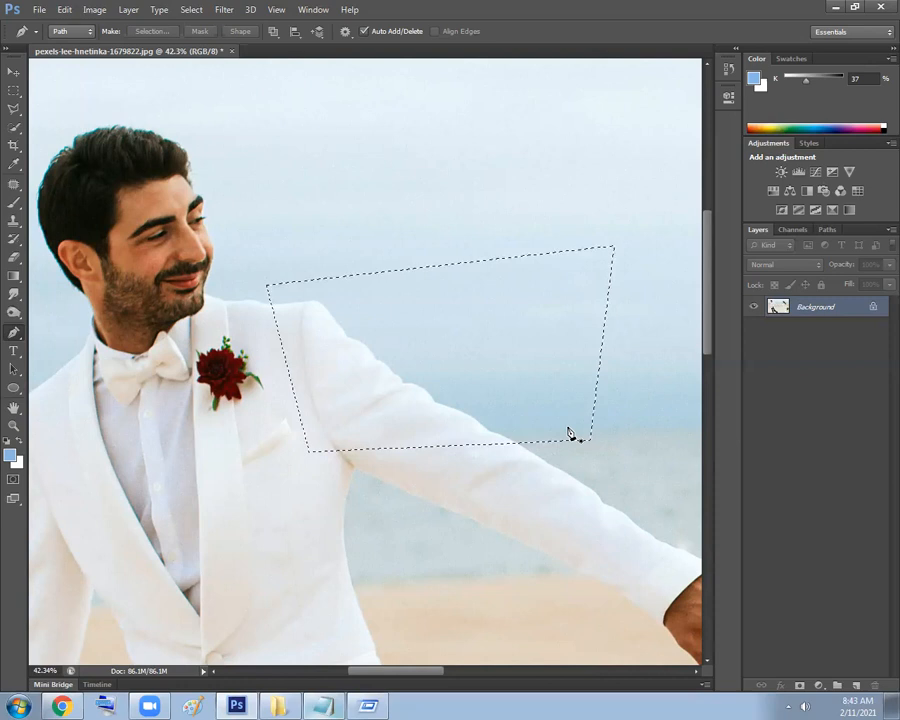
{"action": "key", "text": "ctrl+d"}
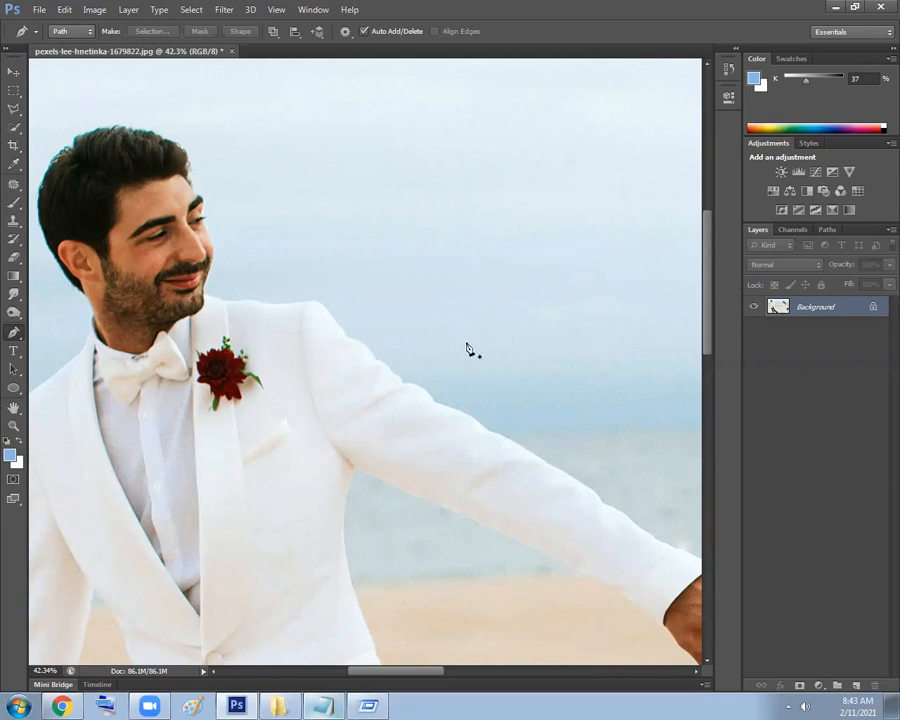
{"action": "left_click", "coordinate": [13, 94]}
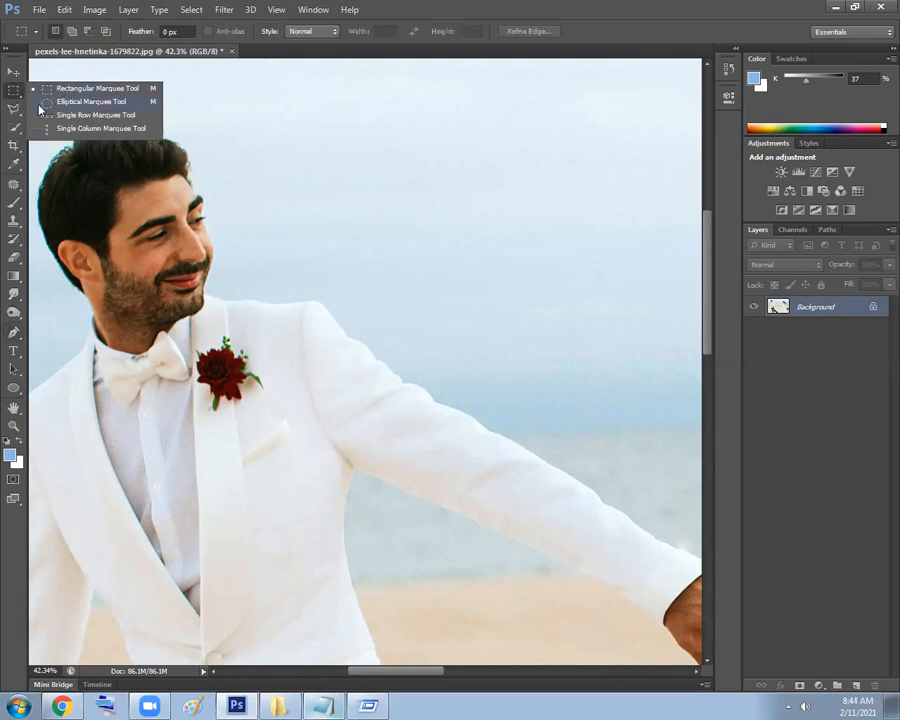
{"action": "left_click", "coordinate": [13, 108]}
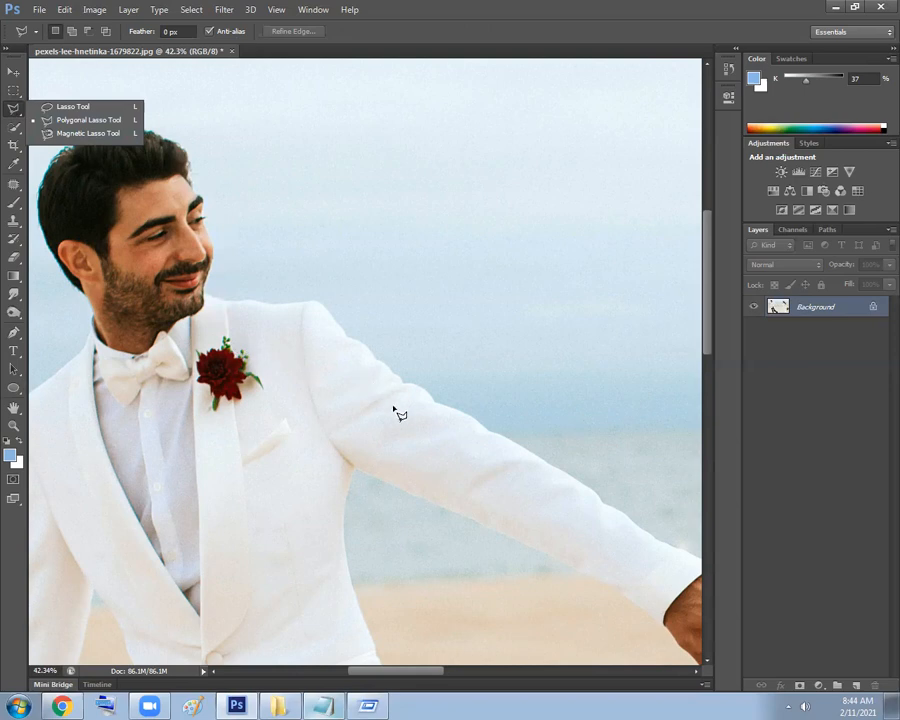
Trace a closed Pen path along the top of the groom's outstretched shoulder at 200% zoom and convert it into a selection.
{"action": "left_click", "coordinate": [337, 292], "text": "ctrl"}
{"action": "left_click", "coordinate": [324, 330], "text": "ctrl"}
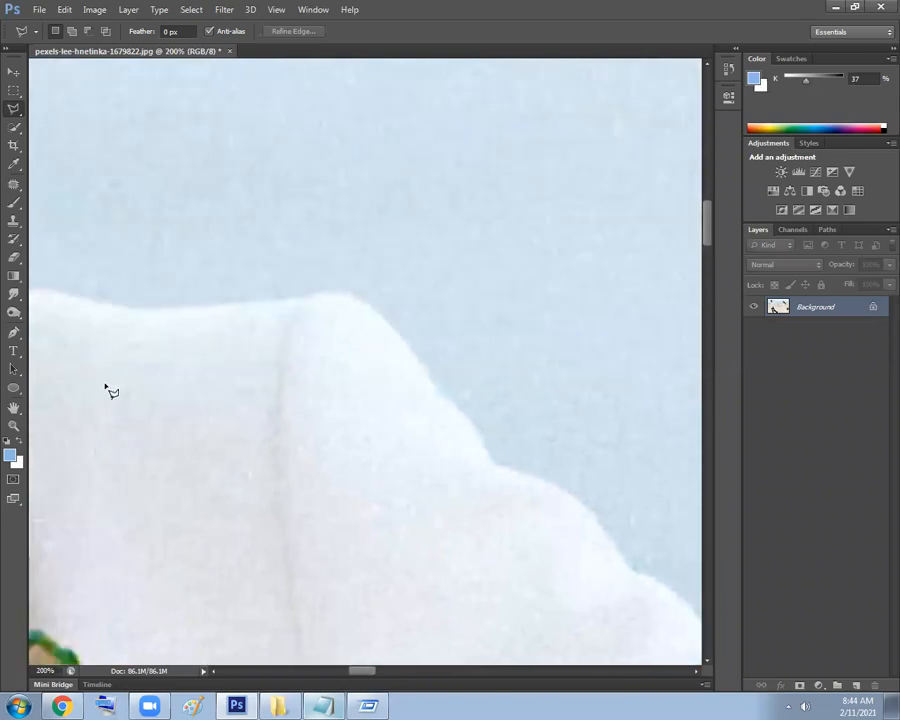
{"action": "left_click", "coordinate": [14, 332]}
{"action": "left_click", "coordinate": [60, 331]}
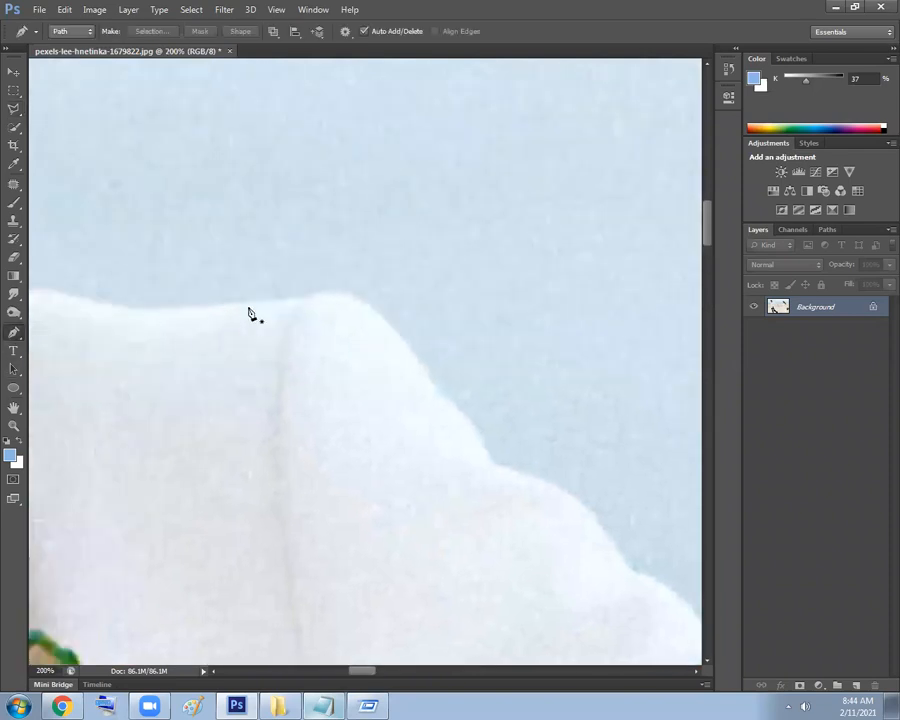
{"action": "left_click", "coordinate": [247, 303]}
{"action": "left_click", "coordinate": [301, 299]}
{"action": "left_click_drag", "start_coordinate": [345, 291], "coordinate": [361, 298]}
{"action": "left_click_drag", "start_coordinate": [407, 345], "coordinate": [408, 343]}
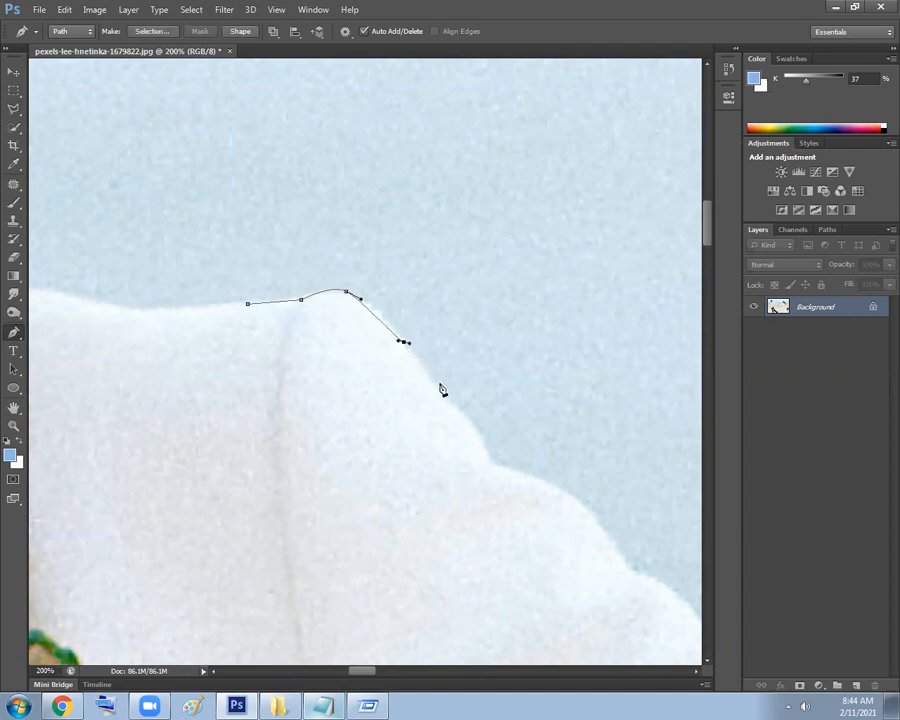
{"action": "left_click", "coordinate": [441, 391]}
{"action": "left_click_drag", "start_coordinate": [311, 418], "coordinate": [292, 417]}
{"action": "left_click_drag", "start_coordinate": [242, 393], "coordinate": [229, 360]}
{"action": "left_click", "coordinate": [249, 306]}
{"action": "key", "text": "ctrl+Return"}
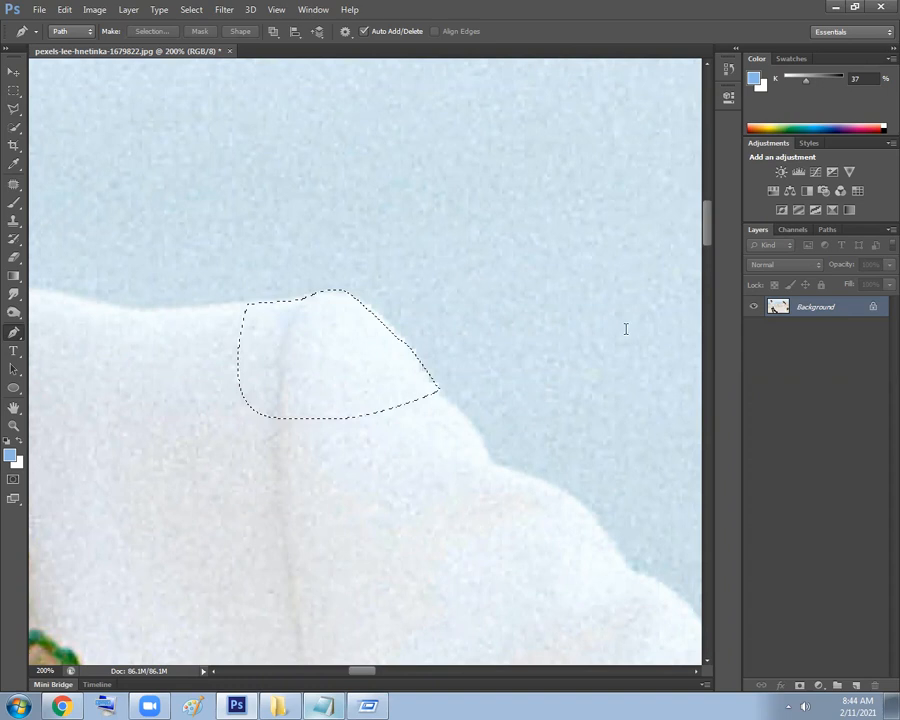
Switch to the notes in Notepad and add the line "3. press ctrl J to make layer via copy".
{"action": "type", "text": "3. press ct"}
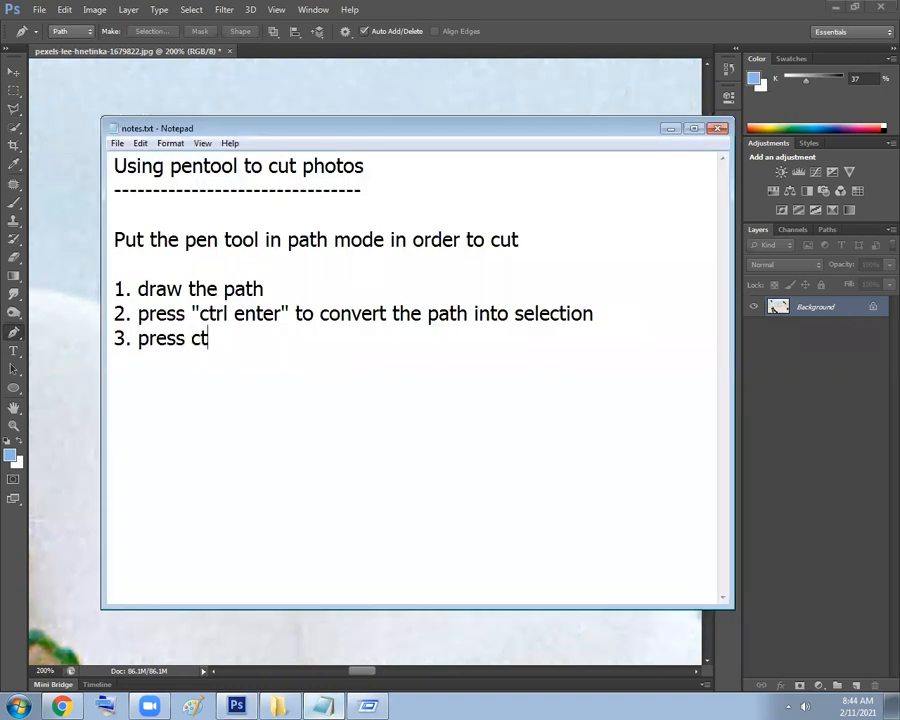
{"action": "type", "text": "rl J to make a copy"}
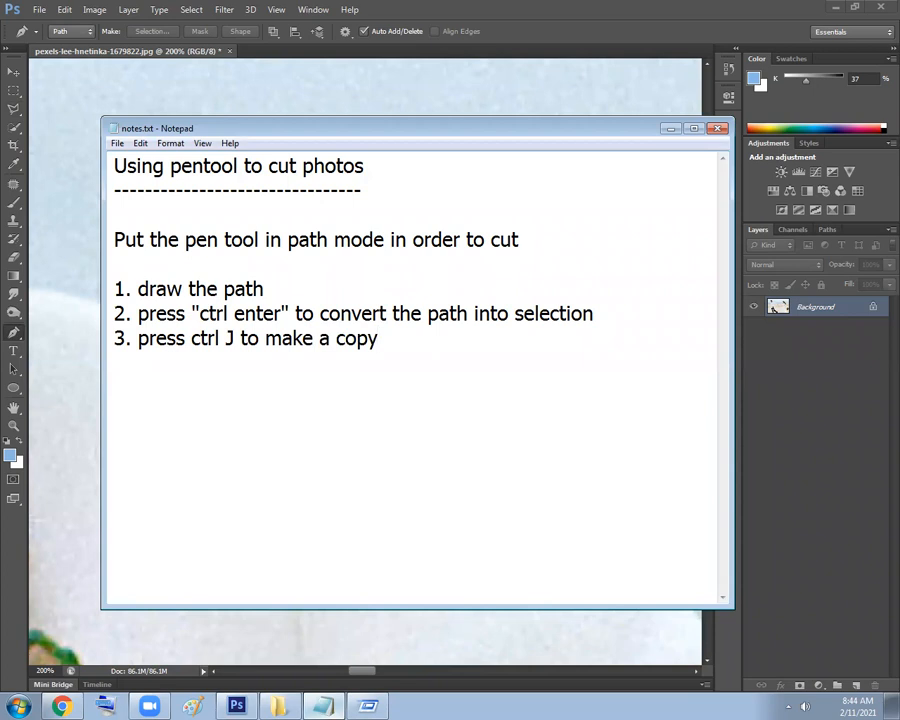
{"action": "left_click", "coordinate": [329, 340]}
{"action": "type", "text": "layer vi"}
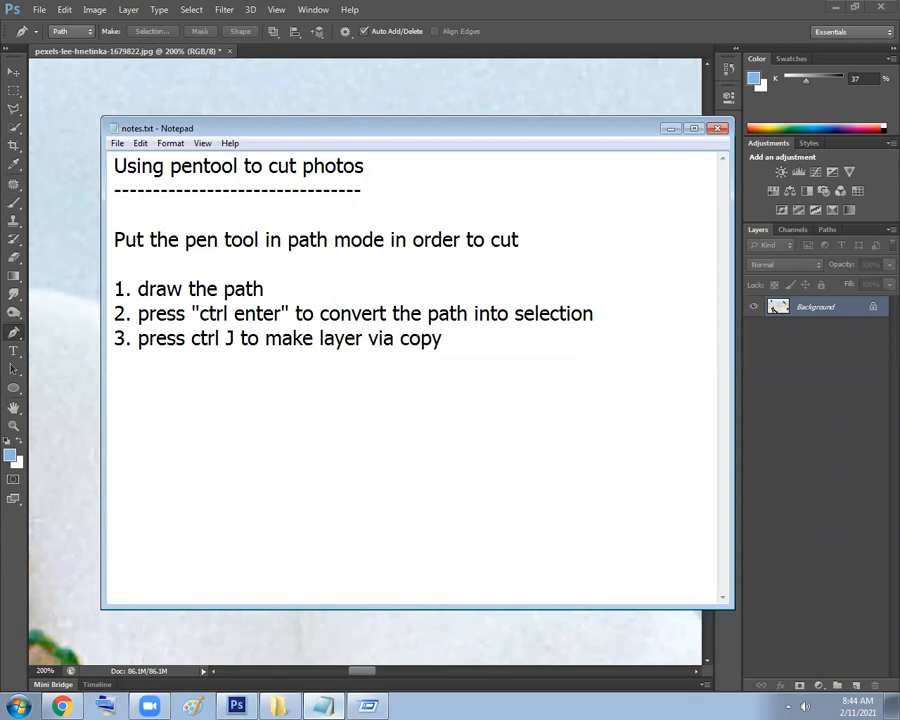
Put quotation marks around "layer via copy" and "ctrl J" in the third numbered line of the notes.
{"action": "left_click", "coordinate": [452, 340]}
{"action": "type", "text": "\""}
{"action": "type", "text": "\""}
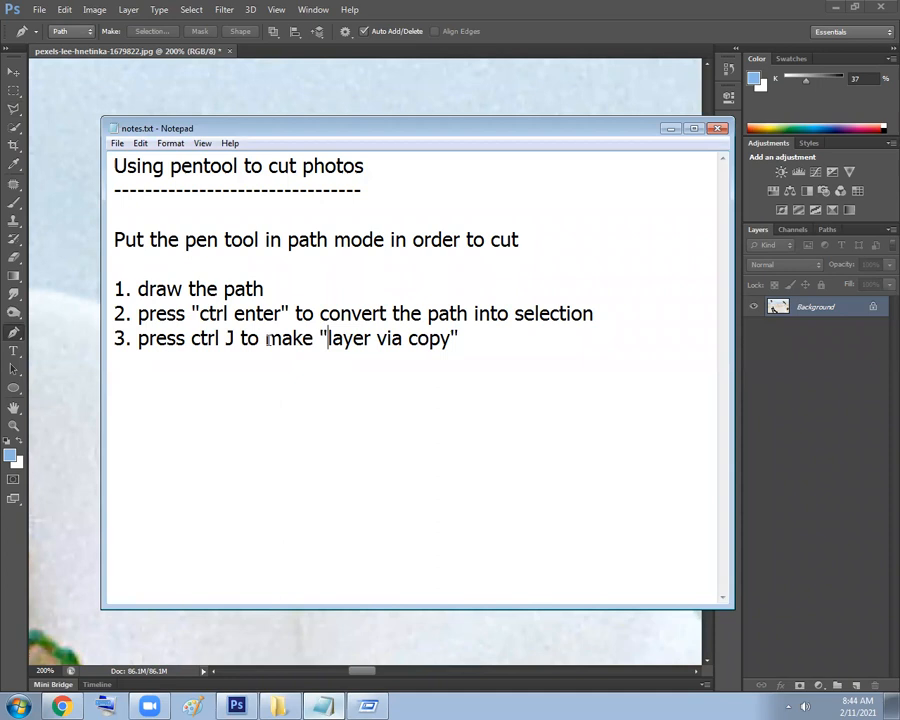
{"action": "left_click", "coordinate": [234, 340]}
{"action": "type", "text": "\""}
{"action": "left_click", "coordinate": [191, 340]}
{"action": "type", "text": "\""}
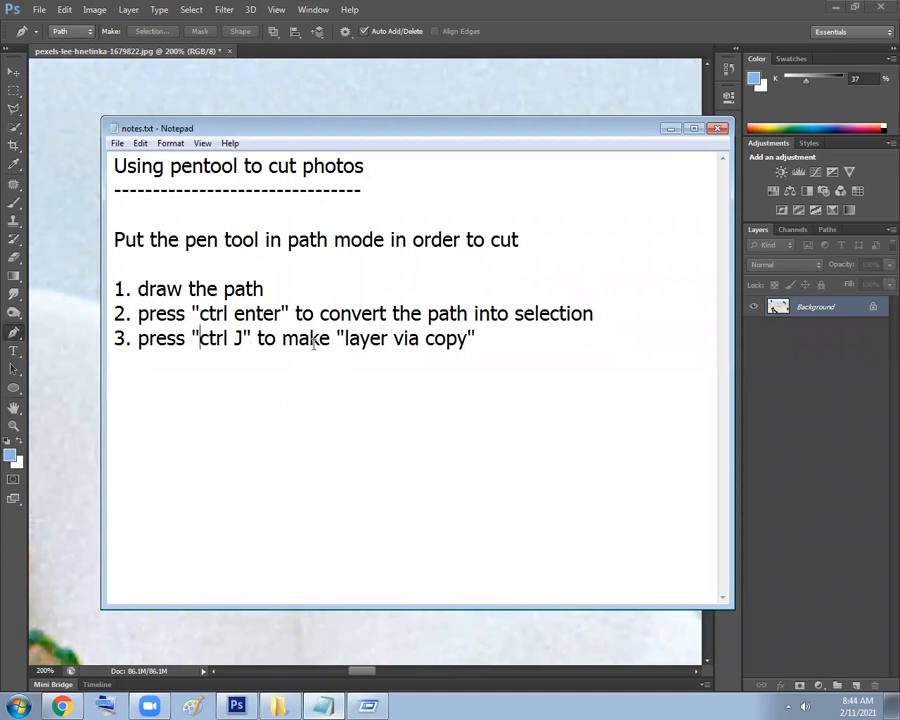
{"action": "key", "text": "Return"}
Return to Photoshop and clear the selection on the groom's shoulder, with the whole wedding photo in view.
{"action": "left_click", "coordinate": [611, 5]}
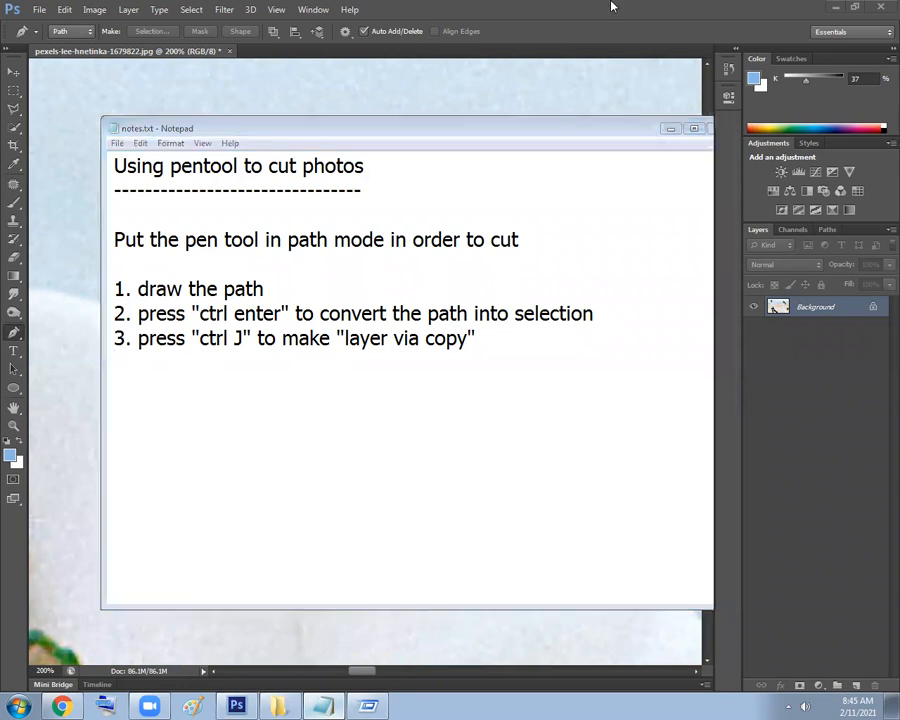
{"action": "left_click_drag", "start_coordinate": [454, 253], "coordinate": [373, 229]}
{"action": "key", "text": "ctrl+d"}
{"action": "left_click_drag", "start_coordinate": [408, 307], "coordinate": [235, 251]}
{"action": "left_click_drag", "start_coordinate": [372, 298], "coordinate": [364, 297]}
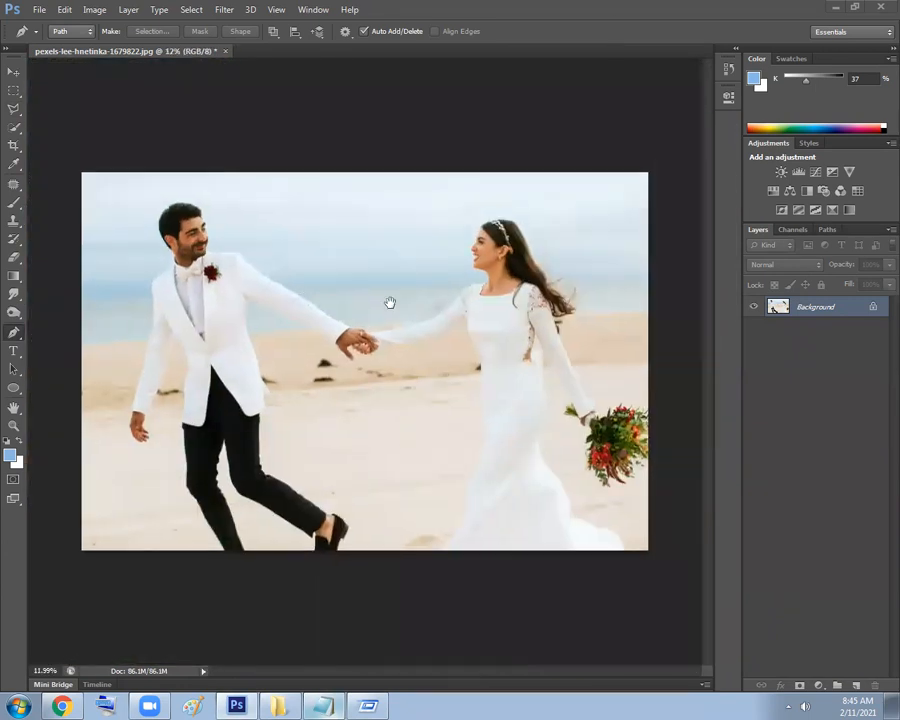
Examine the edges of the bride's flowing hair and her trailing sleeve down to the bouquet at close zoom.
{"action": "scroll", "coordinate": [568, 297], "scroll_direction": "up", "scroll_amount": 4}
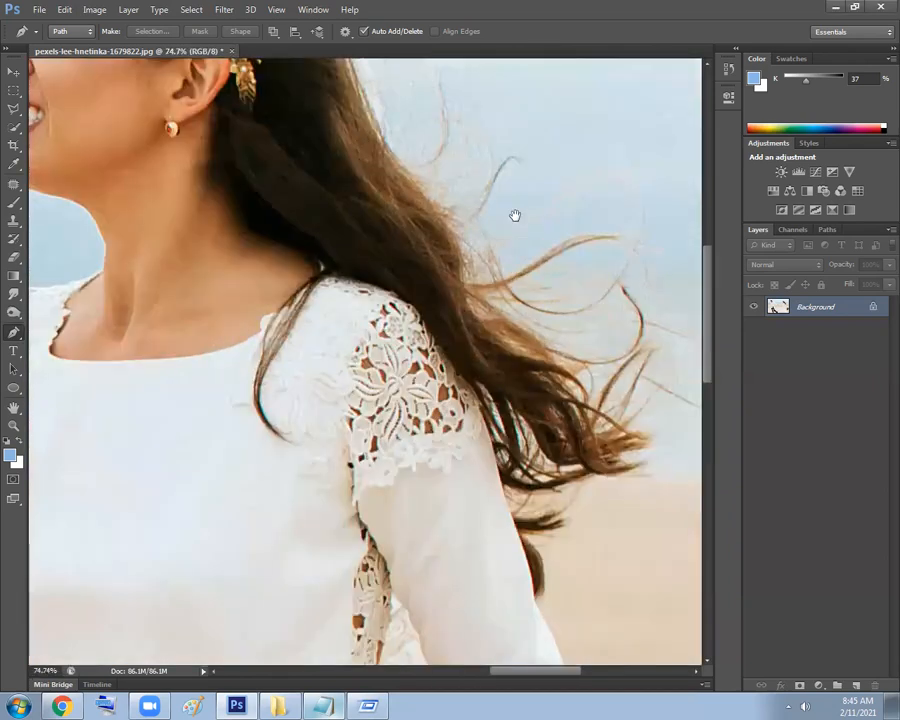
{"action": "left_click_drag", "start_coordinate": [515, 216], "coordinate": [517, 297]}
{"action": "left_click_drag", "start_coordinate": [468, 253], "coordinate": [474, 298]}
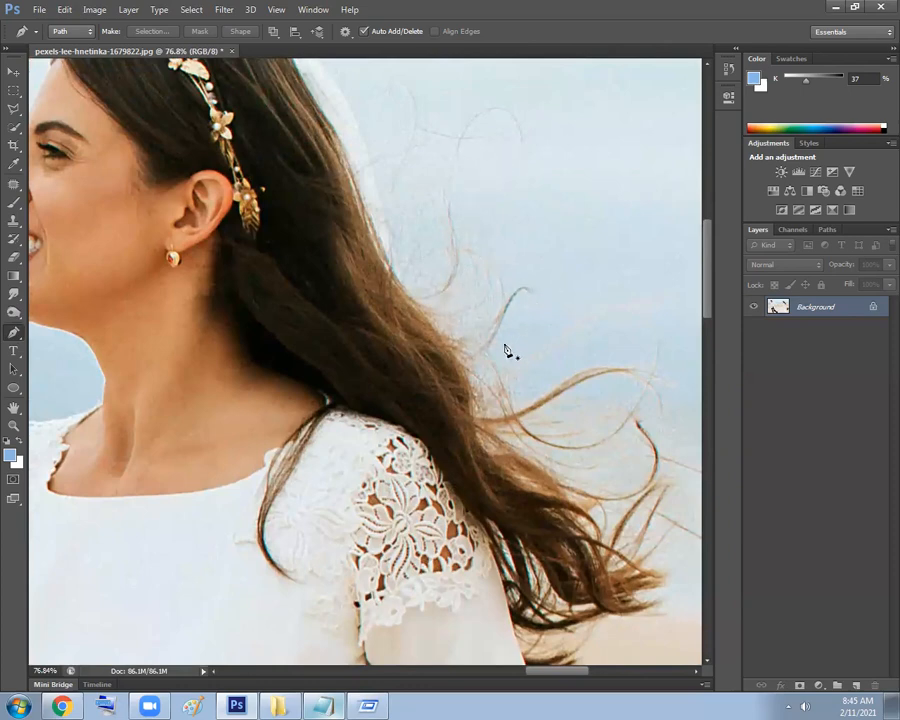
{"action": "left_click_drag", "start_coordinate": [379, 259], "coordinate": [242, 112]}
{"action": "mouse_move", "coordinate": [418, 308]}
{"action": "left_mouse_down"}
{"action": "mouse_move", "coordinate": [458, 255]}
{"action": "mouse_move", "coordinate": [432, 75]}
{"action": "left_mouse_up"}
{"action": "left_click_drag", "start_coordinate": [478, 350], "coordinate": [464, 291]}
{"action": "left_click_drag", "start_coordinate": [512, 480], "coordinate": [476, 293]}
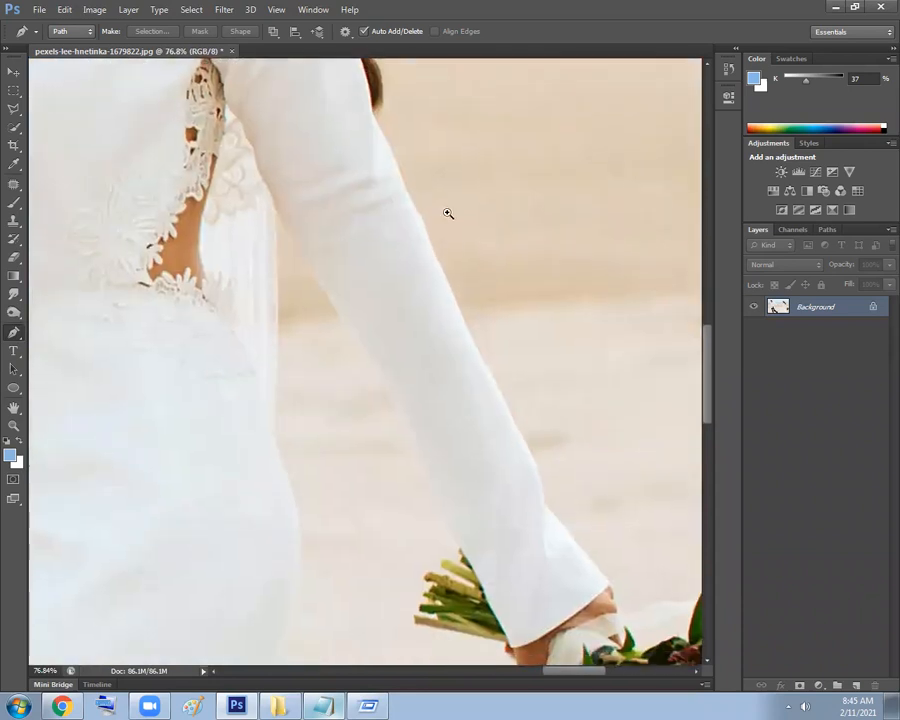
{"action": "left_click_drag", "start_coordinate": [427, 188], "coordinate": [498, 213]}
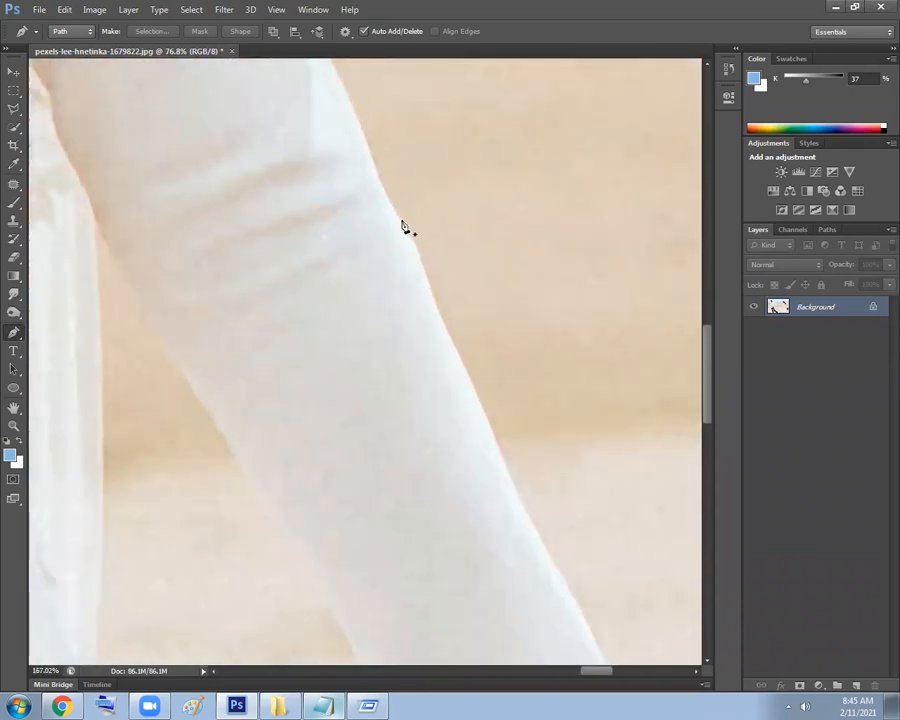
{"action": "left_click_drag", "start_coordinate": [488, 354], "coordinate": [400, 366]}
{"action": "left_click_drag", "start_coordinate": [610, 545], "coordinate": [346, 169]}
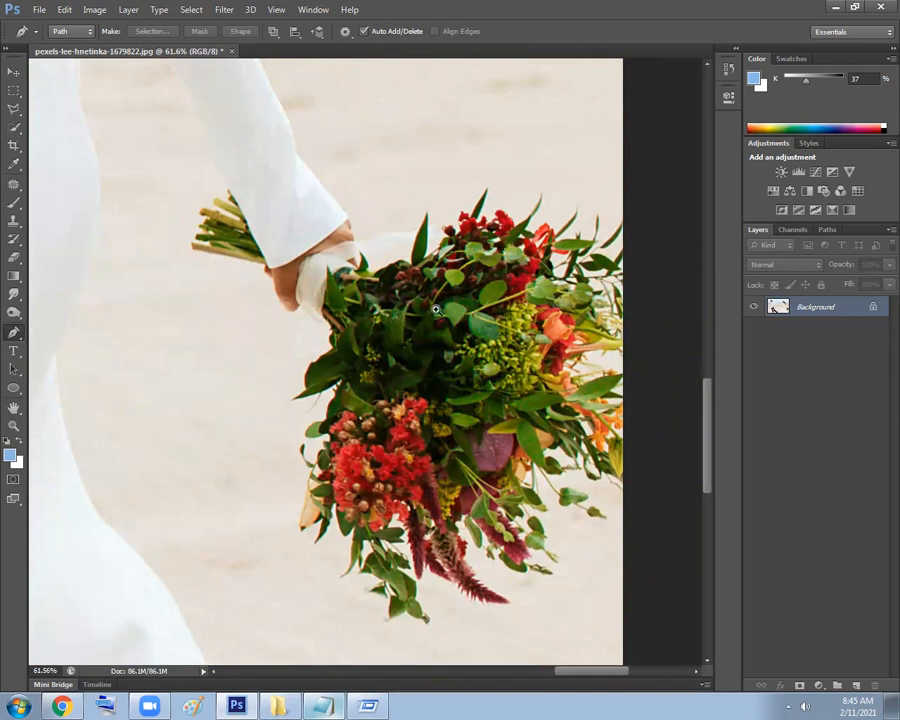
Inspect the leaf and flower edges of the bride's bouquet up close, ending with the whole wedding photo in view.
{"action": "scroll", "coordinate": [416, 247], "scroll_direction": "up", "scroll_amount": 3}
{"action": "scroll", "coordinate": [330, 245], "scroll_direction": "up", "scroll_amount": 3}
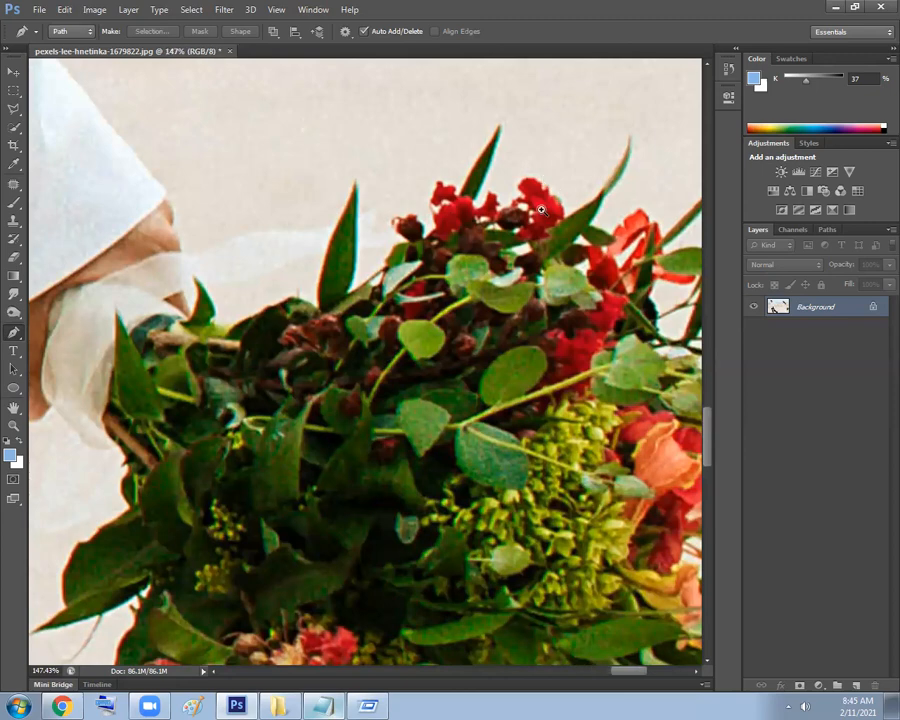
{"action": "scroll", "coordinate": [446, 285], "scroll_direction": "down", "scroll_amount": 3}
{"action": "scroll", "coordinate": [446, 285], "scroll_direction": "down", "scroll_amount": 4}
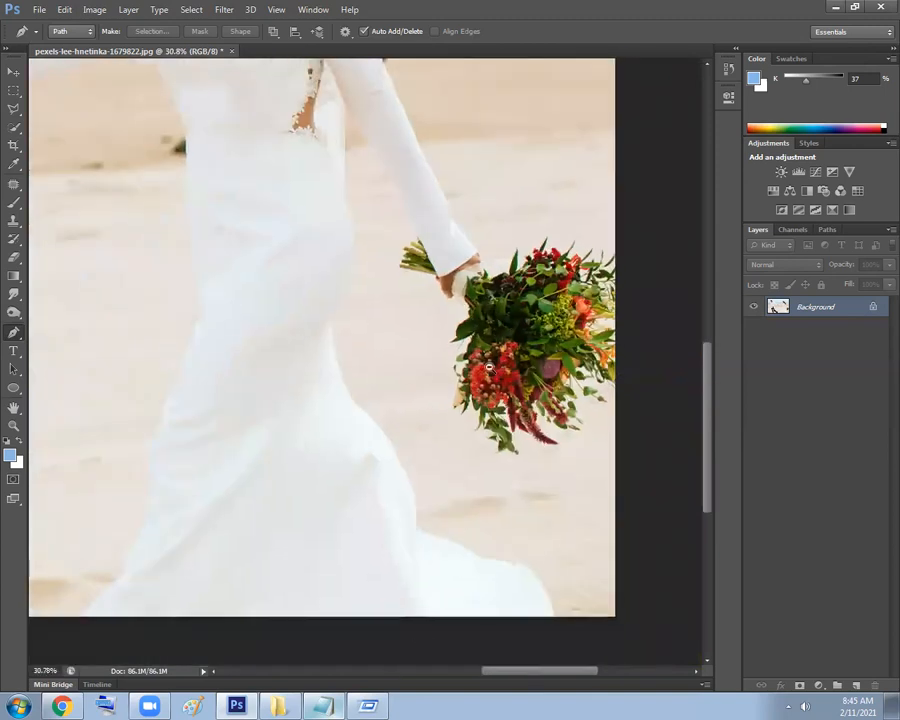
{"action": "scroll", "coordinate": [345, 258], "scroll_direction": "down", "scroll_amount": 2}
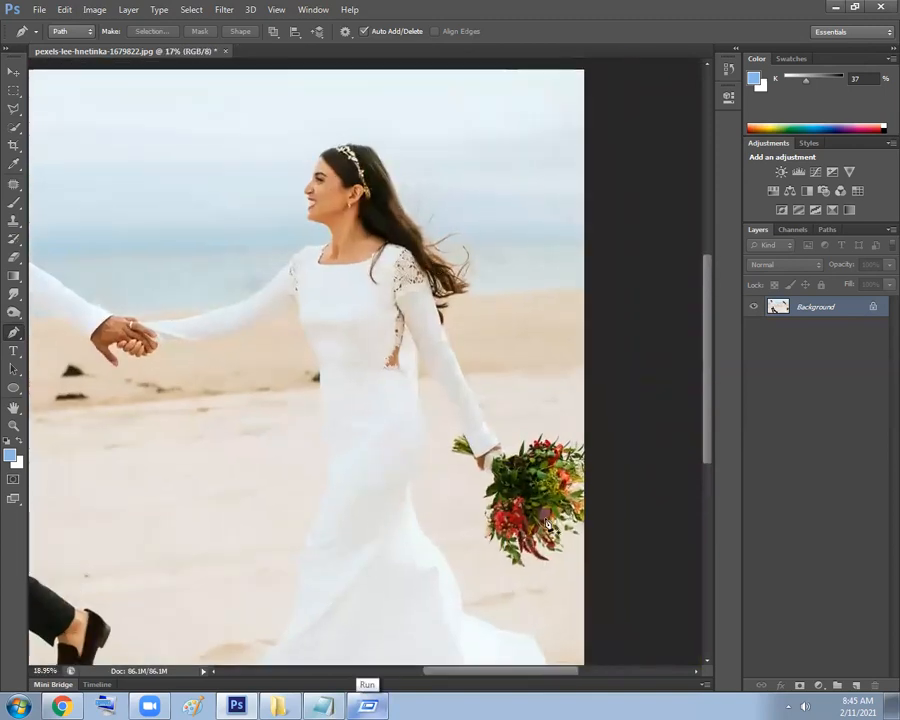
{"action": "scroll", "coordinate": [380, 345], "scroll_direction": "down", "scroll_amount": 2}
{"action": "scroll", "coordinate": [380, 355], "scroll_direction": "up", "scroll_amount": 1}
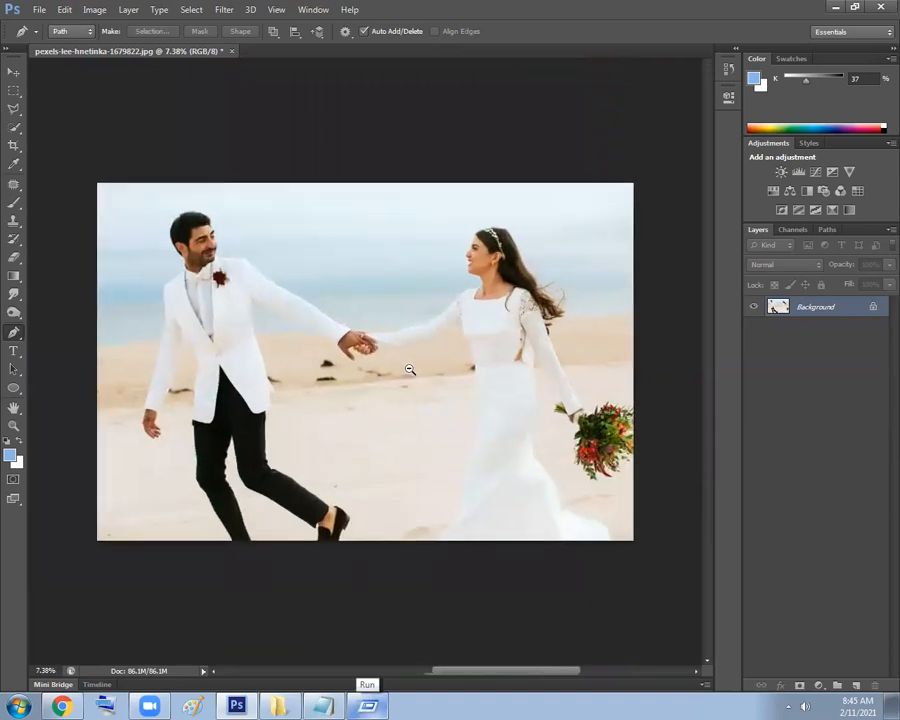
Switch to the notes in Notepad, add the heading "color range", and locate the Color Range command in Photoshop.
{"action": "left_click", "coordinate": [333, 705]}
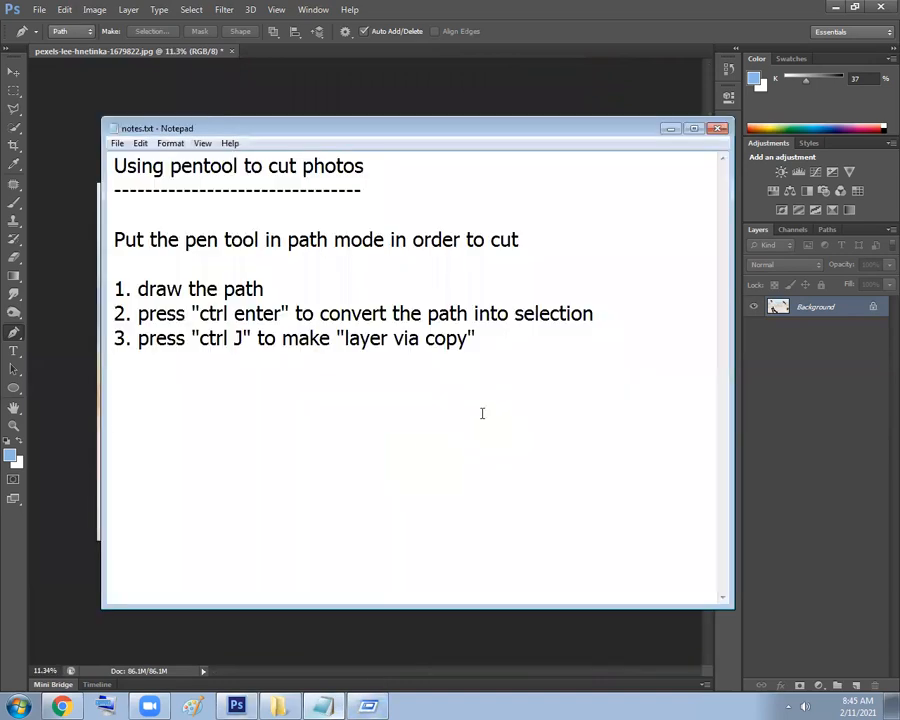
{"action": "type", "text": "color range"}
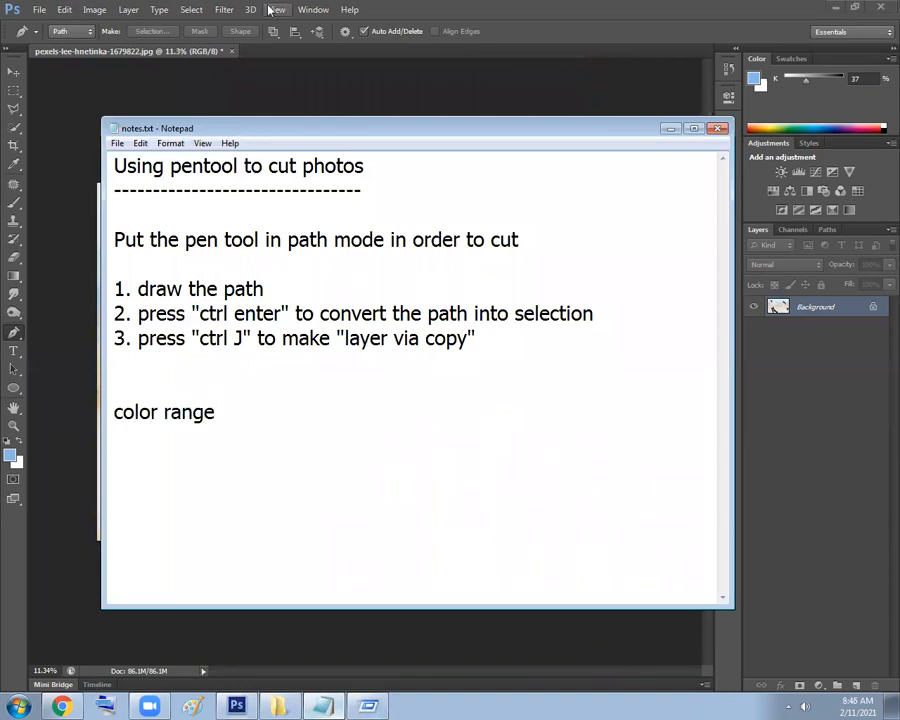
{"action": "left_click", "coordinate": [191, 10]}
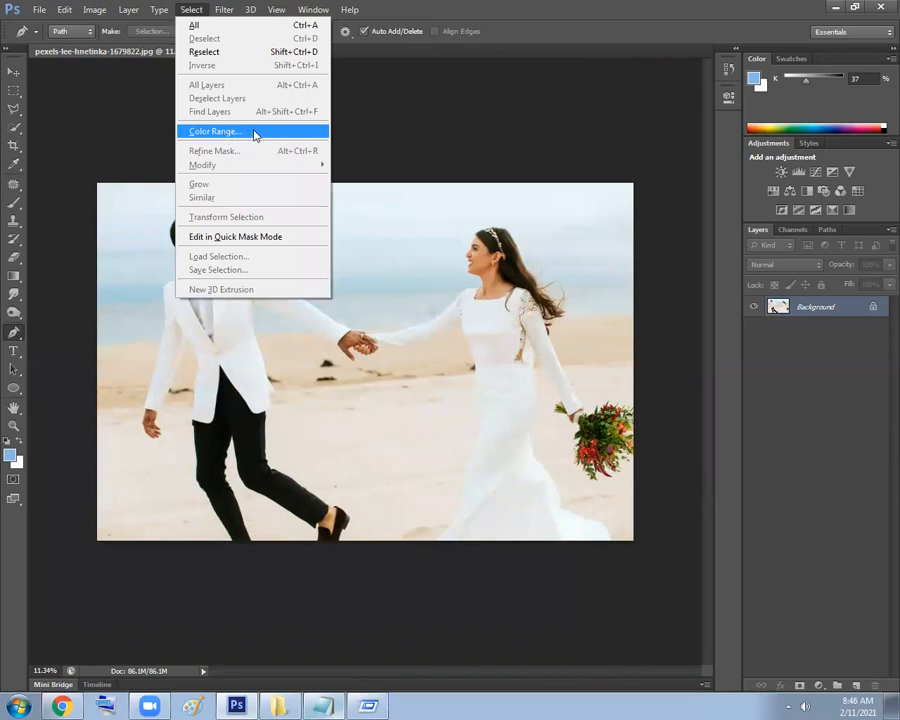
{"action": "key", "text": "alt+Tab"}
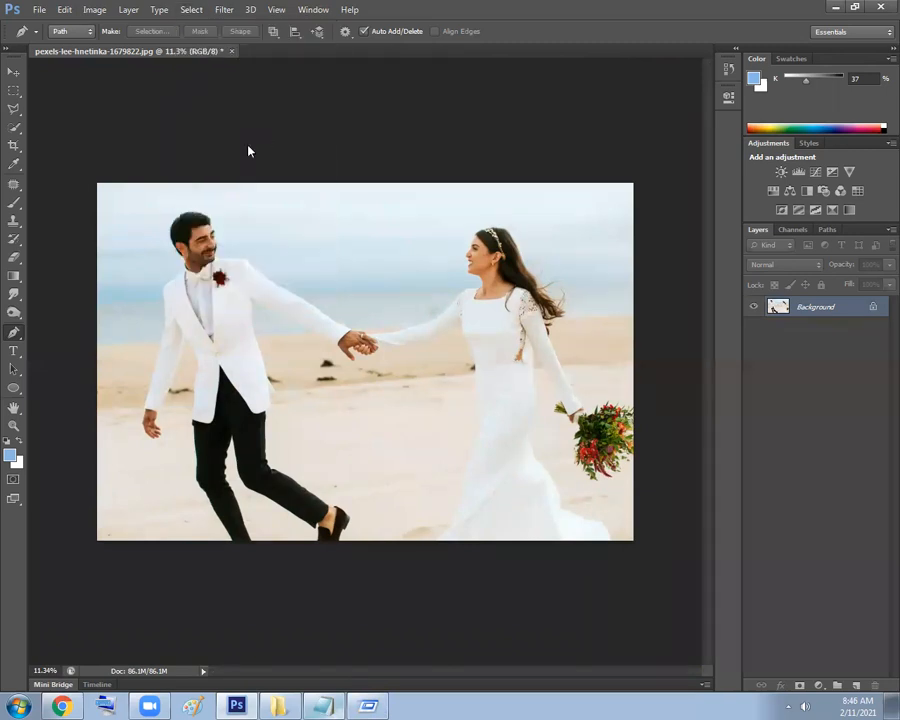
In the Notepad notes, underline the "color range" heading with dashes and write "select--->color range" directly beneath it.
{"action": "key", "text": "Home"}
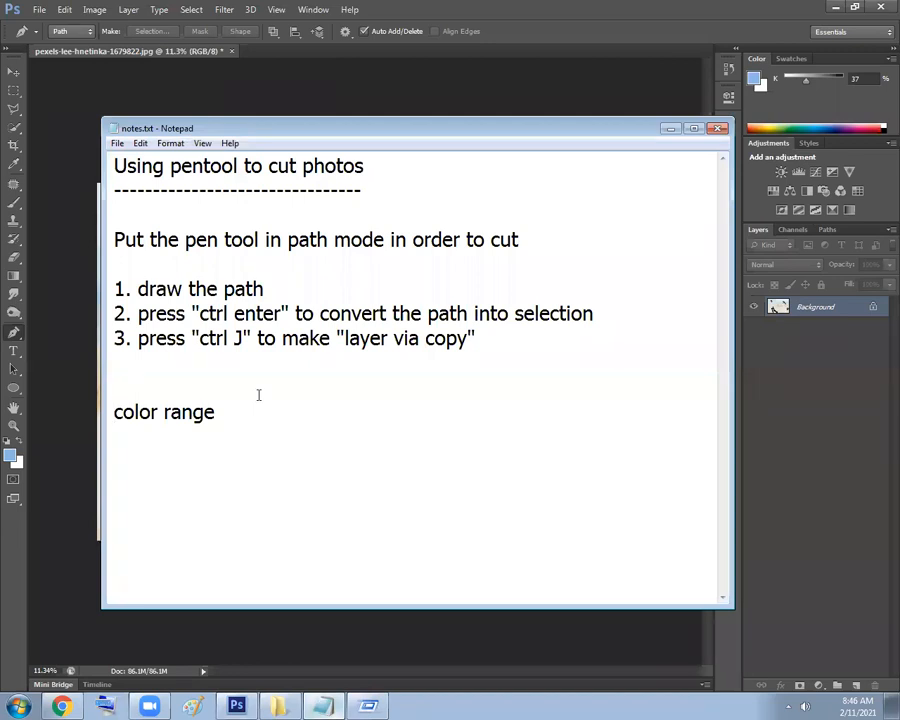
{"action": "key", "text": "Return"}
{"action": "type", "text": "--------------"}
{"action": "key", "text": "Return"}
{"action": "key", "text": "Return"}
{"action": "type", "text": "selec"}
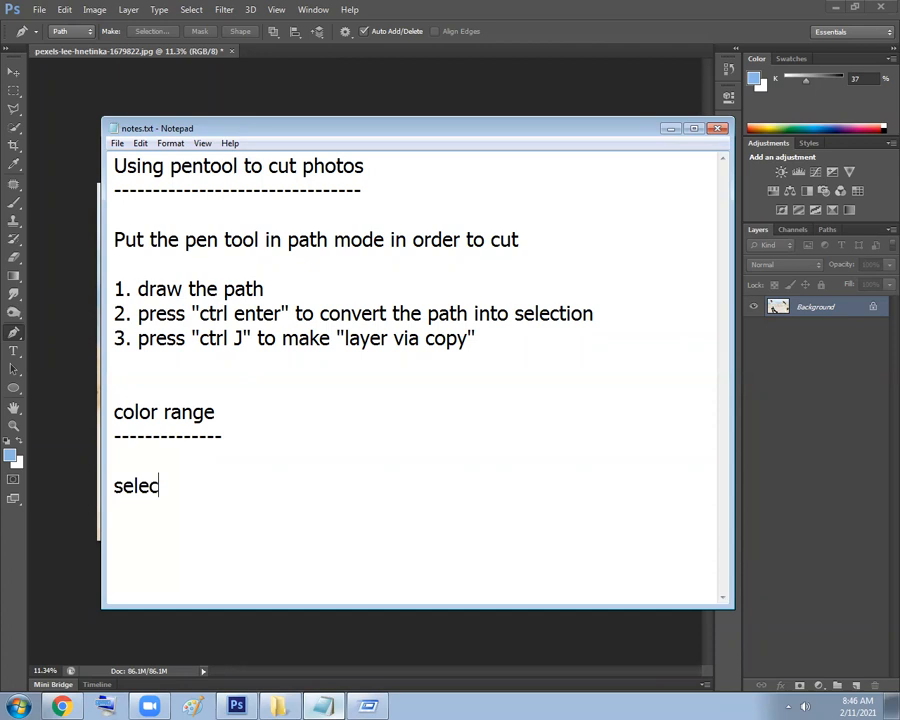
{"action": "type", "text": "t--->color range"}
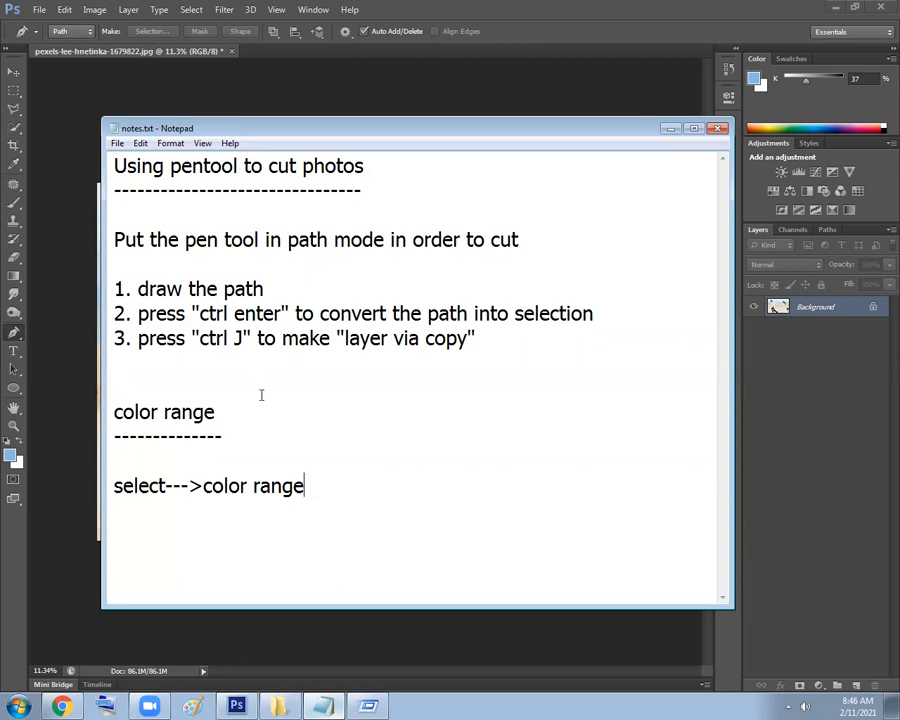
{"action": "left_click", "coordinate": [289, 444]}
{"action": "key", "text": "Delete"}
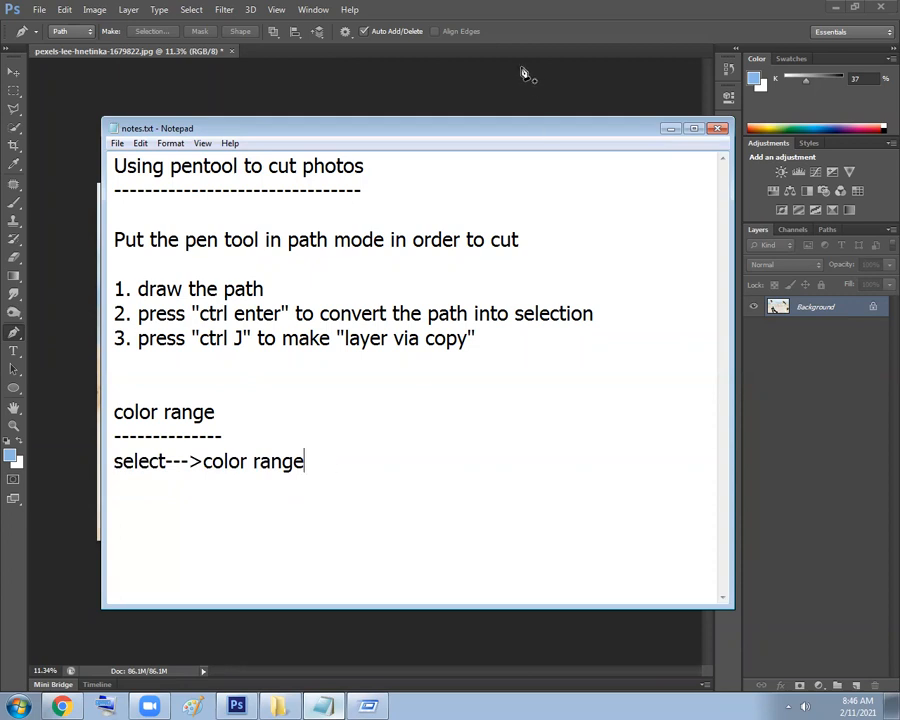
Return to Photoshop and activate the Rectangular Marquee tool in New selection mode, trying the add and intersect modes on the way.
{"action": "left_click", "coordinate": [531, 27]}
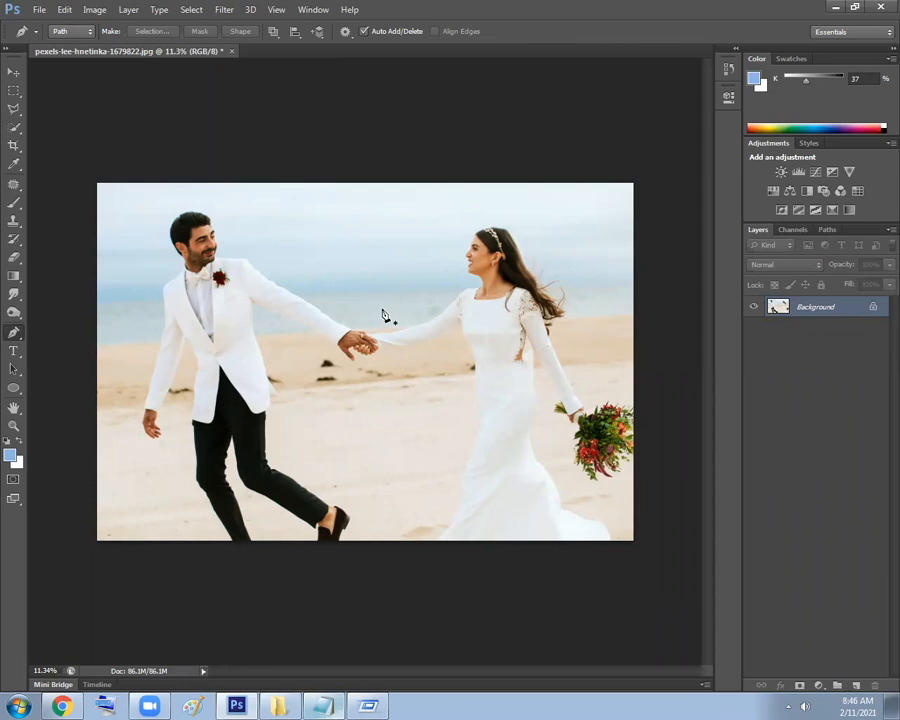
{"action": "left_click", "coordinate": [14, 90]}
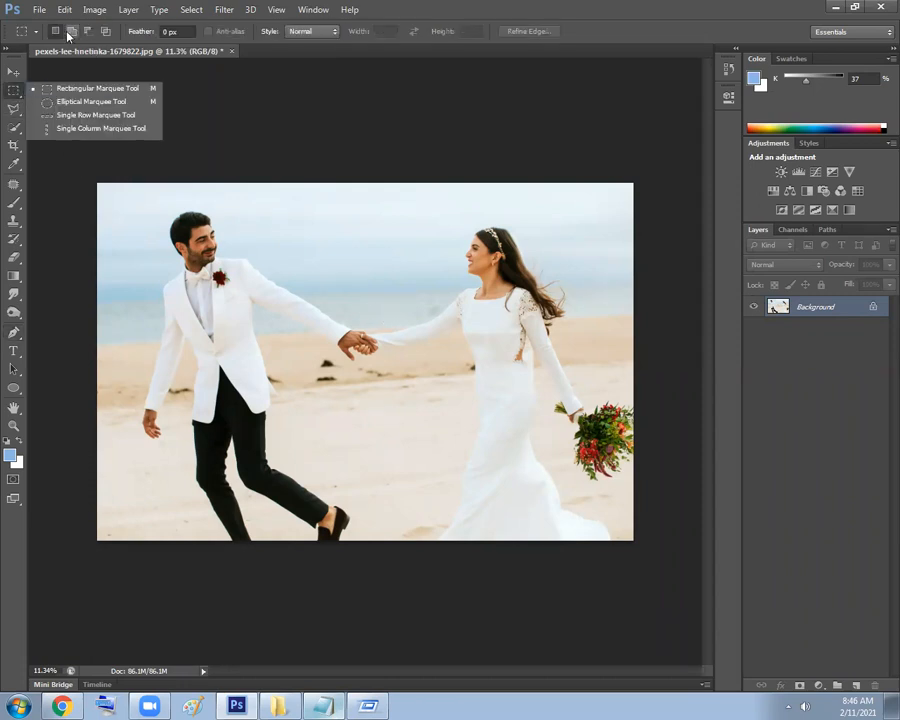
{"action": "left_click", "coordinate": [71, 34]}
{"action": "left_click", "coordinate": [107, 33]}
{"action": "left_click", "coordinate": [74, 33]}
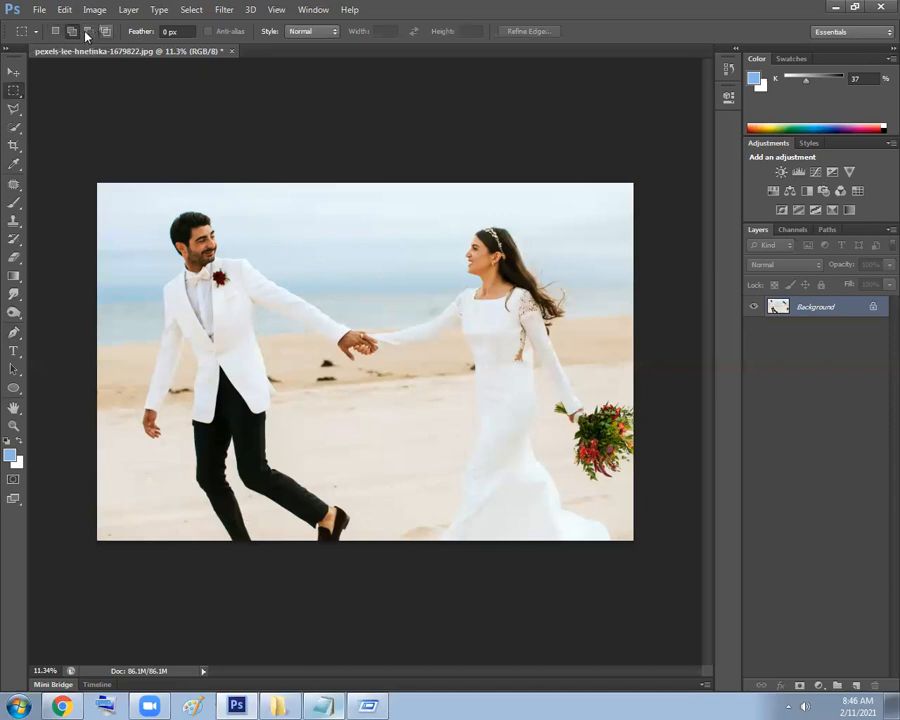
{"action": "left_click", "coordinate": [56, 31]}
{"action": "left_click", "coordinate": [14, 90]}
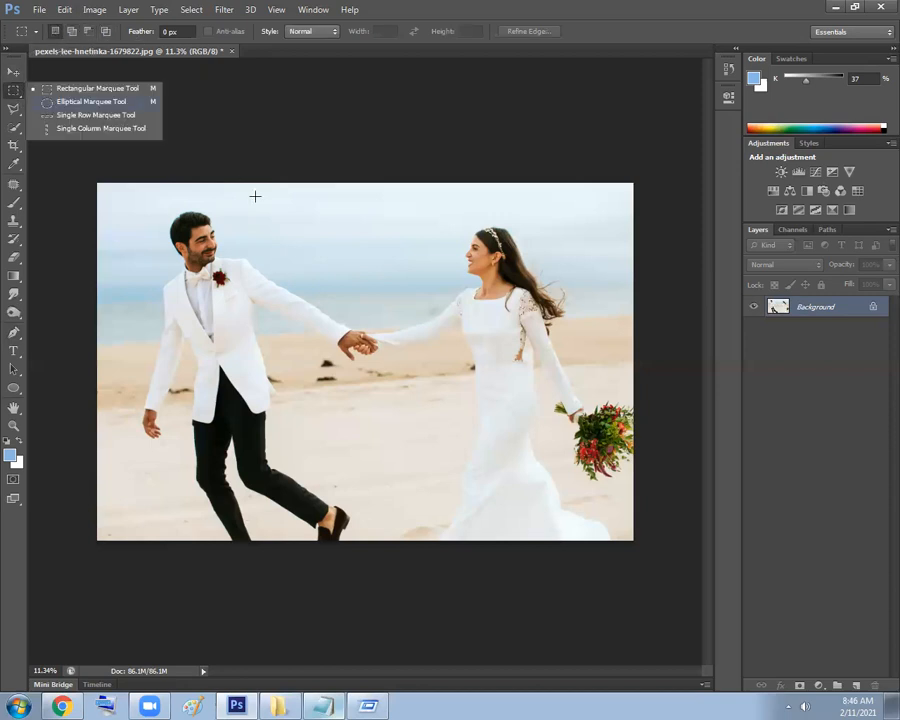
{"action": "left_click", "coordinate": [97, 88]}
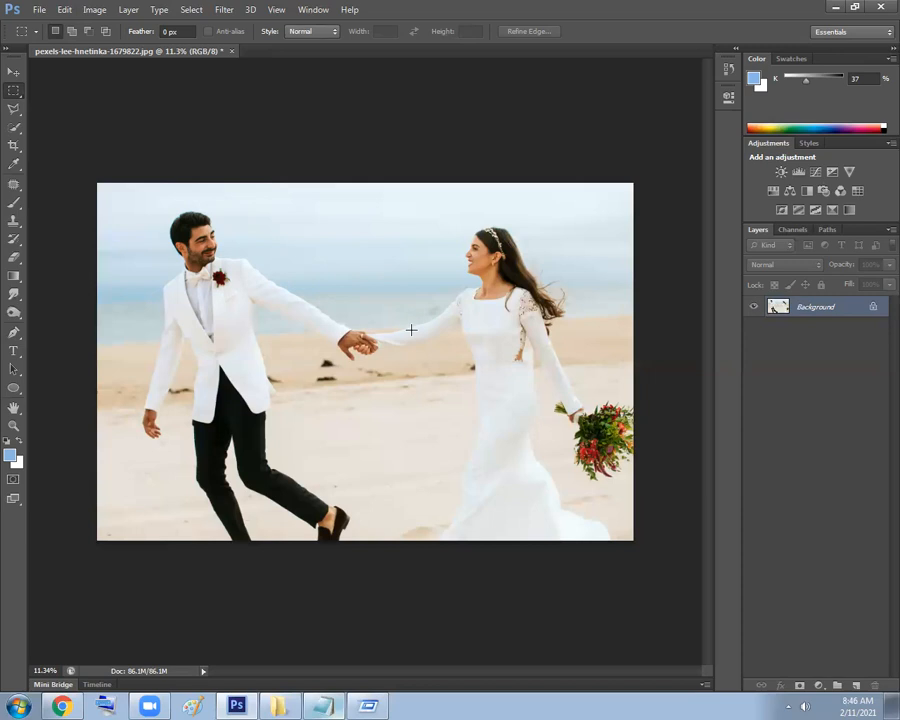
Open Paint and paste the screen capture of the wedding photo into the blank canvas.
{"action": "key", "text": "super+r"}
{"action": "left_click", "coordinate": [142, 659]}
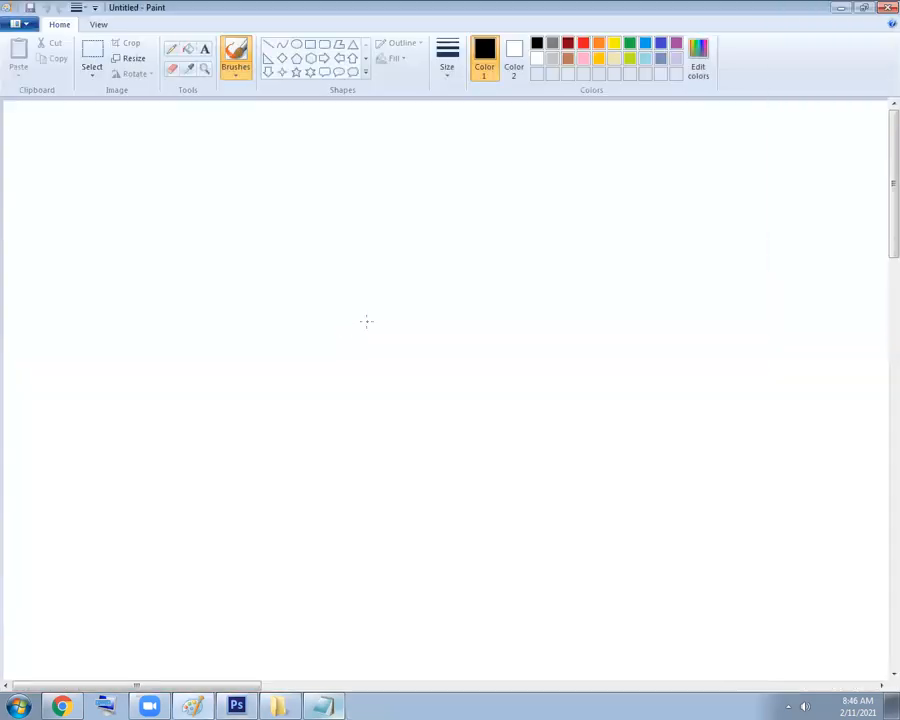
{"action": "key", "text": "ctrl+v"}
{"action": "scroll", "coordinate": [342, 324], "scroll_direction": "down", "scroll_amount": 3}
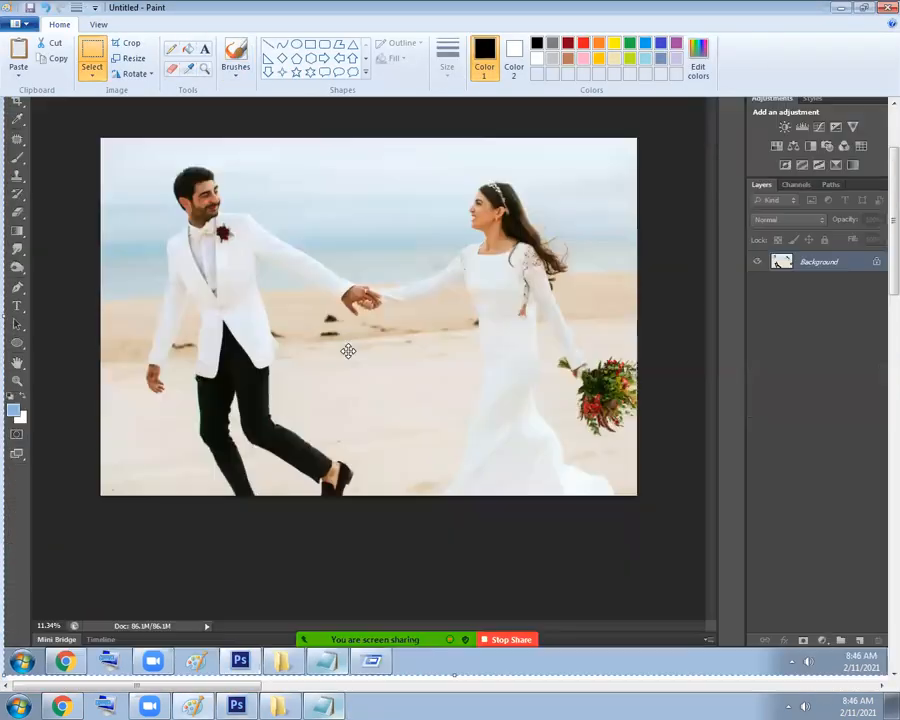
Outline the couple with a red brush from the groom's head along the joined arms, over the bride's head and hair, and around the bouquet.
{"action": "left_click", "coordinate": [228, 67]}
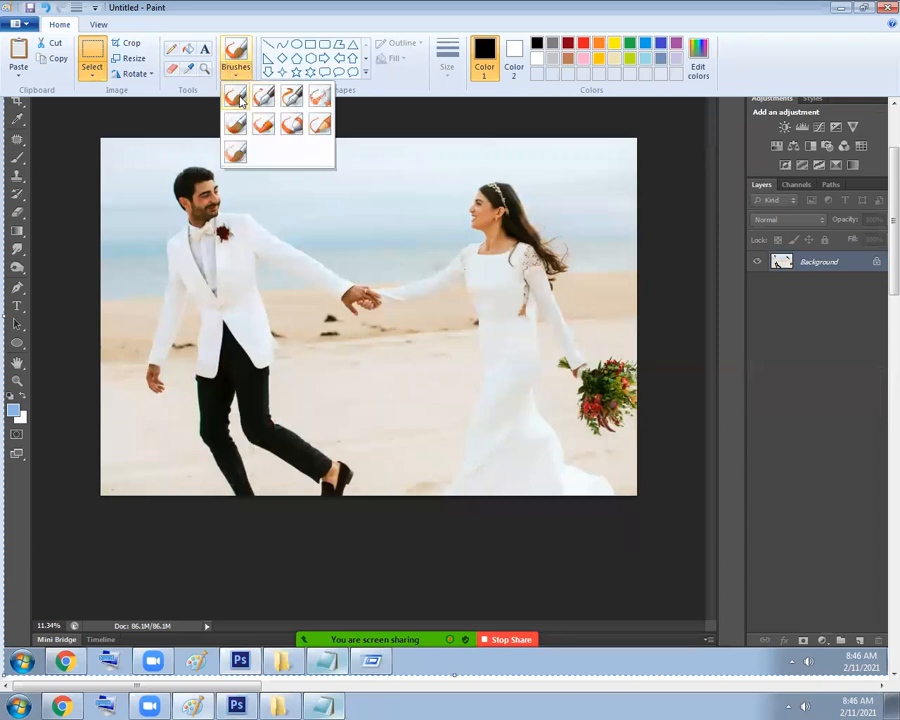
{"action": "left_click", "coordinate": [236, 94]}
{"action": "left_click", "coordinate": [568, 43]}
{"action": "left_click", "coordinate": [583, 43]}
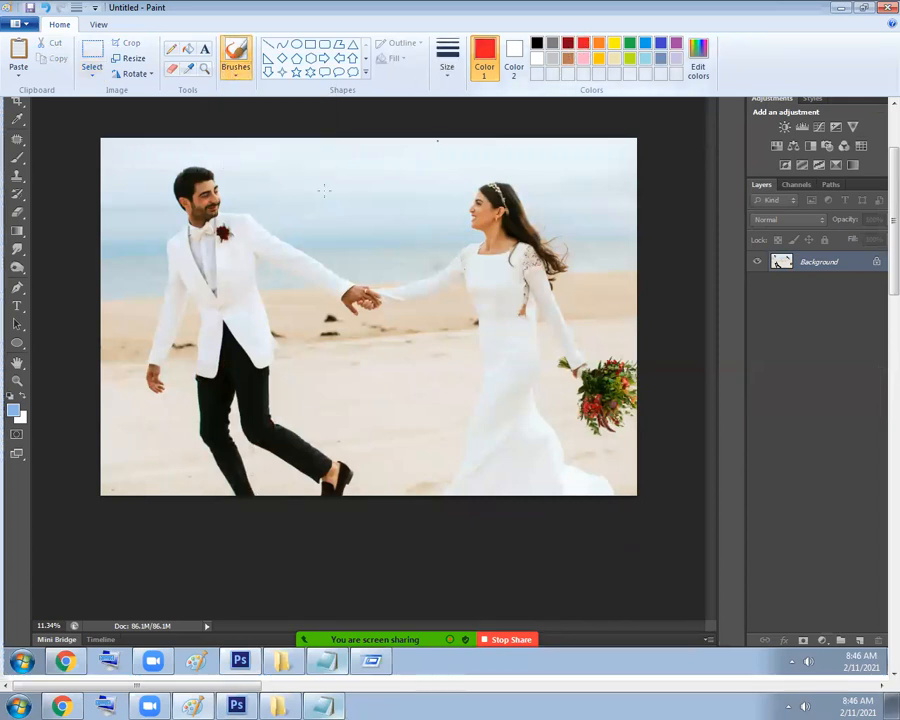
{"action": "left_click_drag", "start_coordinate": [192, 167], "coordinate": [204, 165]}
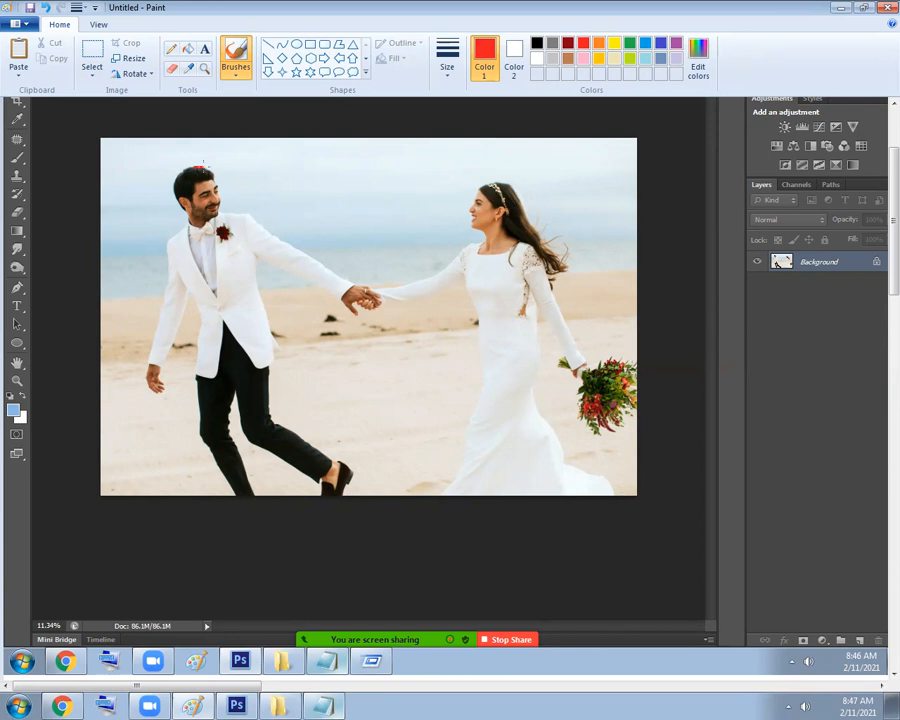
{"action": "mouse_move", "coordinate": [240, 212]}
{"action": "left_mouse_down"}
{"action": "mouse_move", "coordinate": [318, 266]}
{"action": "mouse_move", "coordinate": [376, 291]}
{"action": "mouse_move", "coordinate": [420, 286]}
{"action": "mouse_move", "coordinate": [481, 242]}
{"action": "left_mouse_up"}
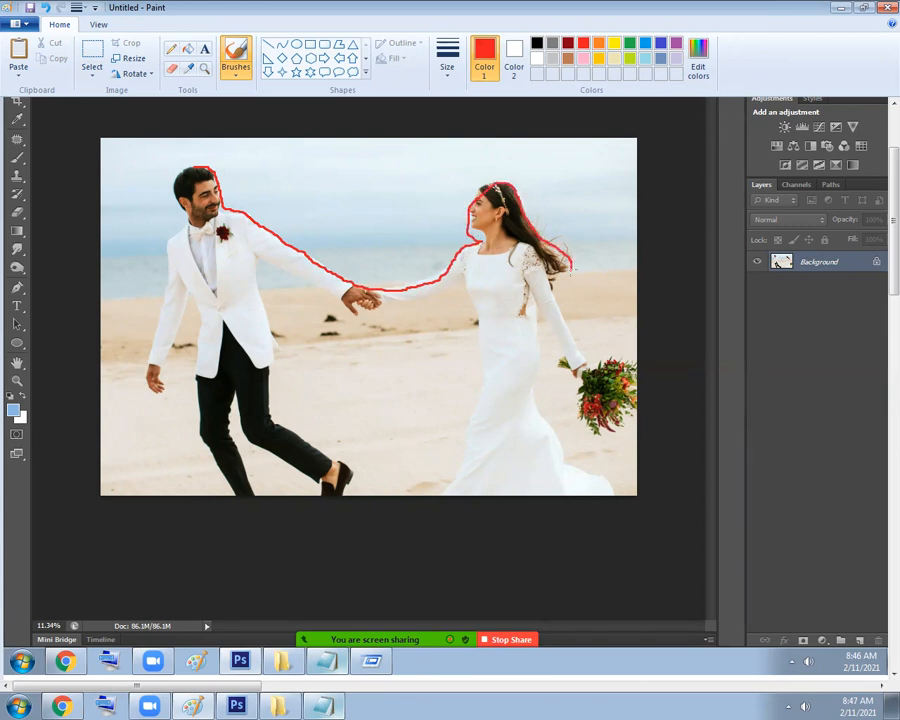
{"action": "left_click_drag", "start_coordinate": [566, 313], "coordinate": [586, 350]}
{"action": "mouse_move", "coordinate": [640, 368]}
{"action": "left_mouse_down"}
{"action": "mouse_move", "coordinate": [642, 409]}
{"action": "mouse_move", "coordinate": [601, 433]}
{"action": "mouse_move", "coordinate": [578, 395]}
{"action": "left_mouse_up"}
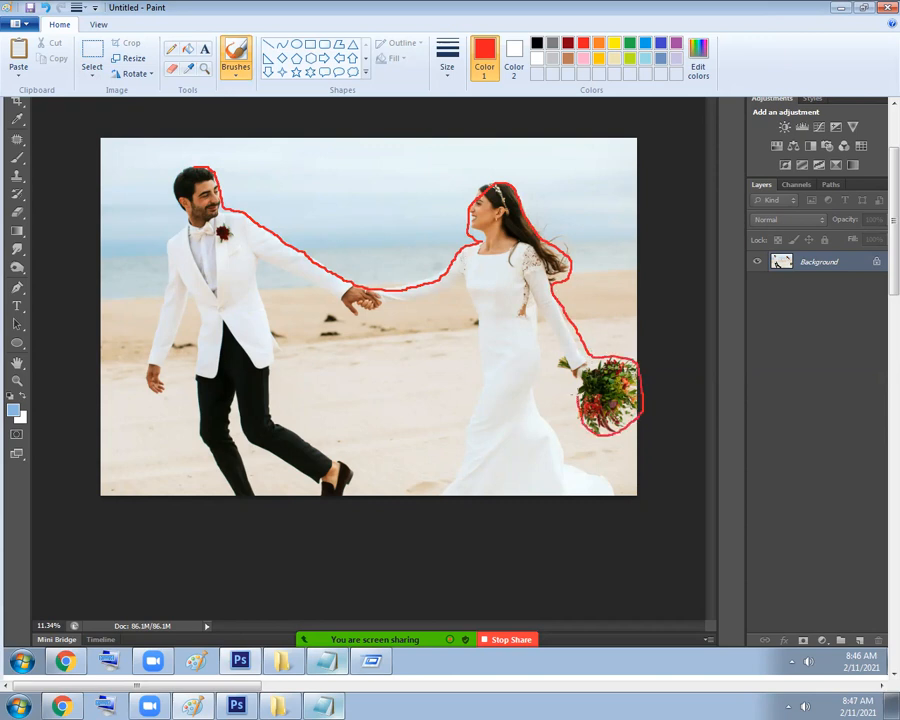
Continue the red outline along the bride's inner sleeve, around her dress, and back under the joined arms to the groom's jacket.
{"action": "left_click_drag", "start_coordinate": [556, 343], "coordinate": [543, 316]}
{"action": "mouse_move", "coordinate": [566, 446]}
{"action": "left_mouse_down"}
{"action": "mouse_move", "coordinate": [590, 477]}
{"action": "mouse_move", "coordinate": [498, 505]}
{"action": "mouse_move", "coordinate": [440, 507]}
{"action": "mouse_move", "coordinate": [453, 485]}
{"action": "left_mouse_up"}
{"action": "left_click_drag", "start_coordinate": [473, 418], "coordinate": [486, 378]}
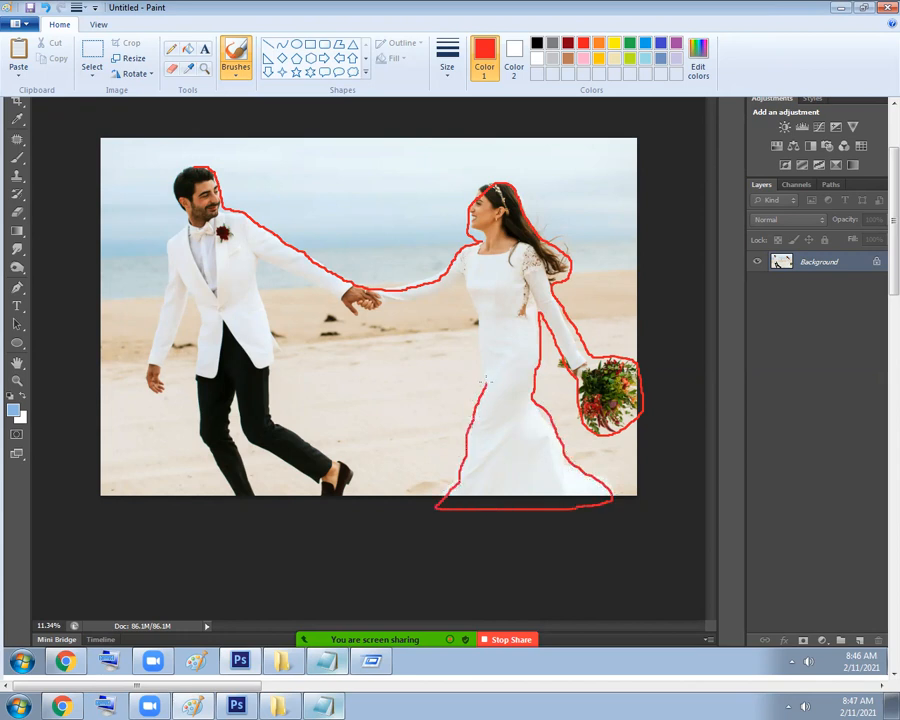
{"action": "left_click_drag", "start_coordinate": [448, 292], "coordinate": [385, 302]}
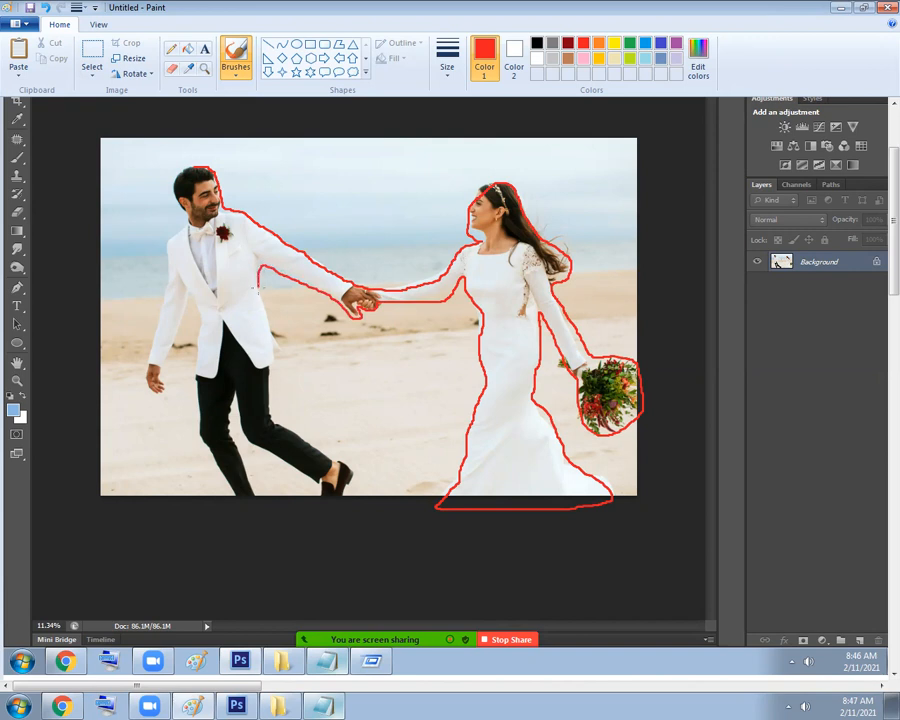
Complete the red outline around the groom's legs, free arm and head, and add a wide loop around the bride's head and hair.
{"action": "mouse_move", "coordinate": [282, 428]}
{"action": "left_mouse_down"}
{"action": "mouse_move", "coordinate": [326, 451]}
{"action": "mouse_move", "coordinate": [352, 489]}
{"action": "mouse_move", "coordinate": [319, 494]}
{"action": "mouse_move", "coordinate": [232, 418]}
{"action": "mouse_move", "coordinate": [200, 428]}
{"action": "mouse_move", "coordinate": [228, 485]}
{"action": "mouse_move", "coordinate": [252, 478]}
{"action": "left_mouse_up"}
{"action": "mouse_move", "coordinate": [200, 422]}
{"action": "left_mouse_down"}
{"action": "mouse_move", "coordinate": [187, 373]}
{"action": "mouse_move", "coordinate": [195, 317]}
{"action": "mouse_move", "coordinate": [186, 296]}
{"action": "mouse_move", "coordinate": [152, 371]}
{"action": "mouse_move", "coordinate": [165, 390]}
{"action": "mouse_move", "coordinate": [141, 390]}
{"action": "mouse_move", "coordinate": [138, 367]}
{"action": "mouse_move", "coordinate": [155, 313]}
{"action": "left_mouse_up"}
{"action": "left_click_drag", "start_coordinate": [168, 270], "coordinate": [174, 237]}
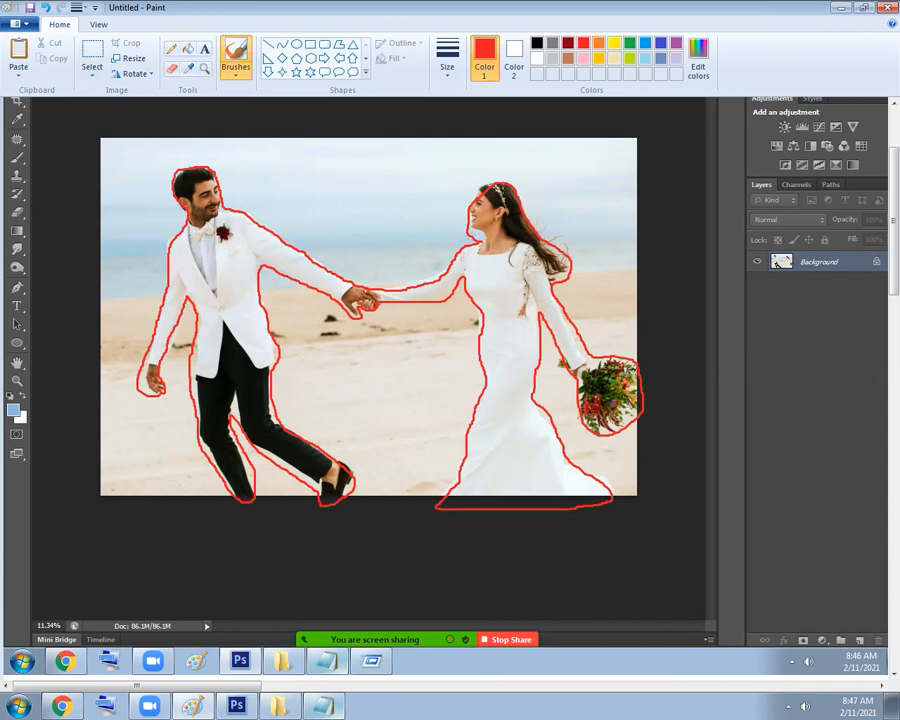
{"action": "mouse_move", "coordinate": [466, 232]}
{"action": "left_mouse_down"}
{"action": "mouse_move", "coordinate": [456, 166]}
{"action": "mouse_move", "coordinate": [538, 160]}
{"action": "mouse_move", "coordinate": [594, 258]}
{"action": "mouse_move", "coordinate": [563, 285]}
{"action": "left_mouse_up"}
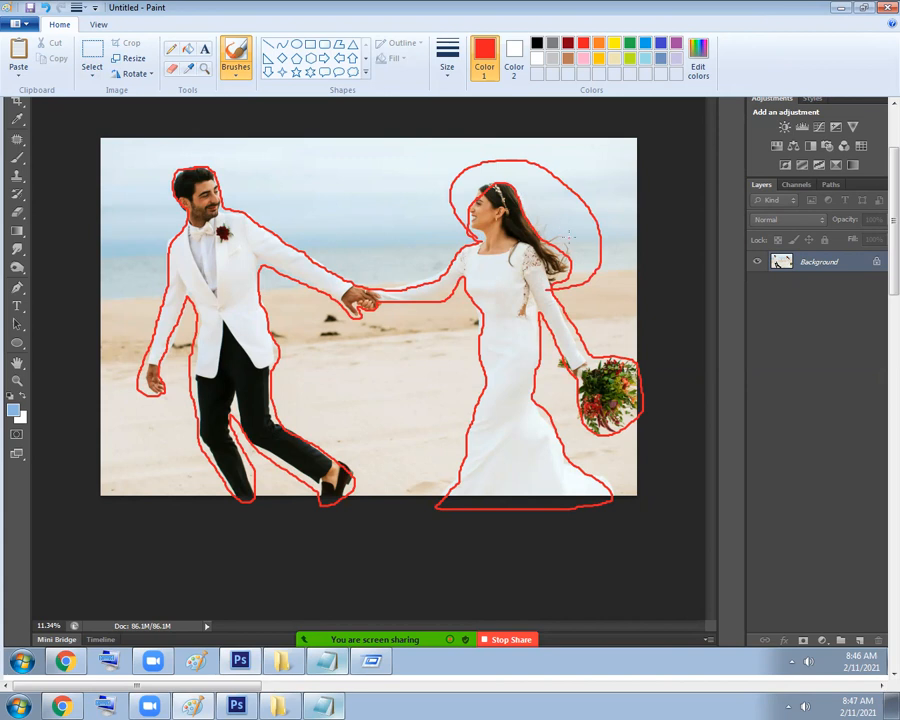
Switch to the notes.txt document and add the heading "Blending modes" underlined with dashes below the color range section.
{"action": "left_click", "coordinate": [322, 705]}
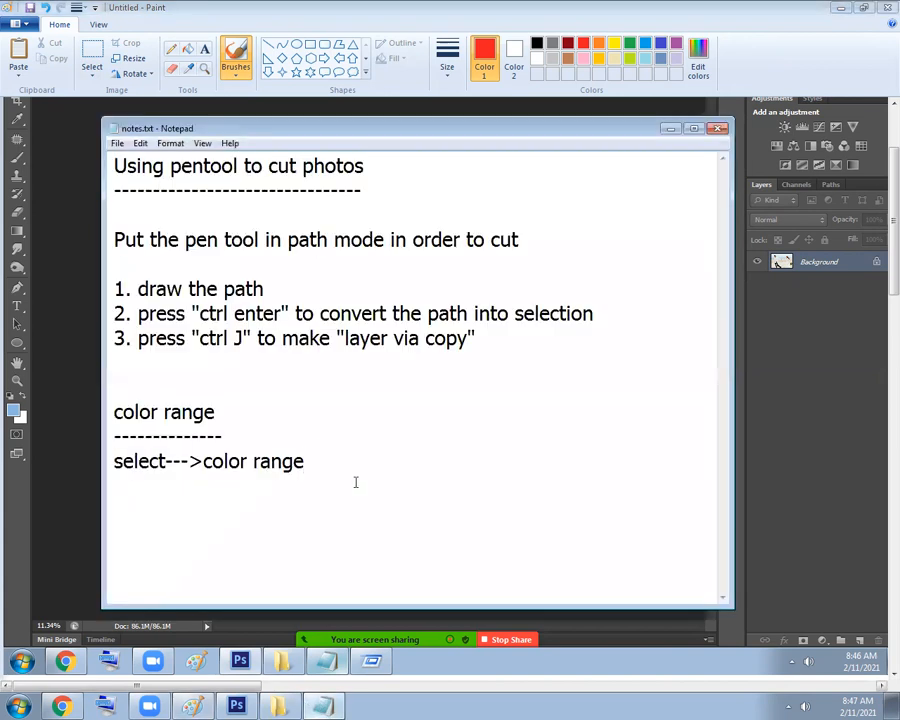
{"action": "key", "text": "Return"}
{"action": "key", "text": "Return"}
{"action": "type", "text": "Blen"}
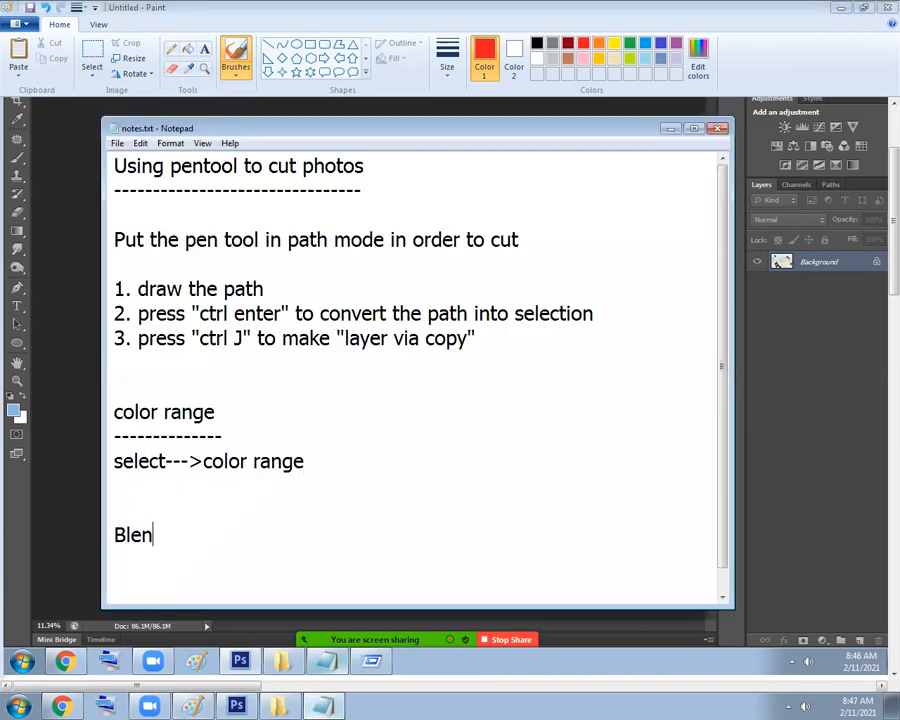
{"action": "type", "text": "ding modes"}
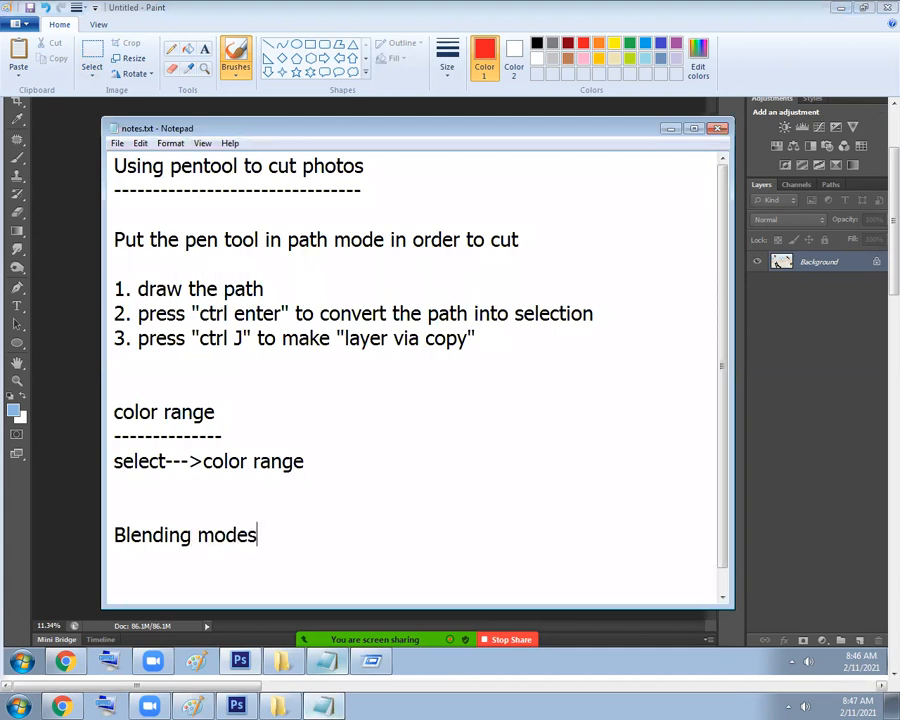
{"action": "key", "text": "Return"}
{"action": "type", "text": "---------"}
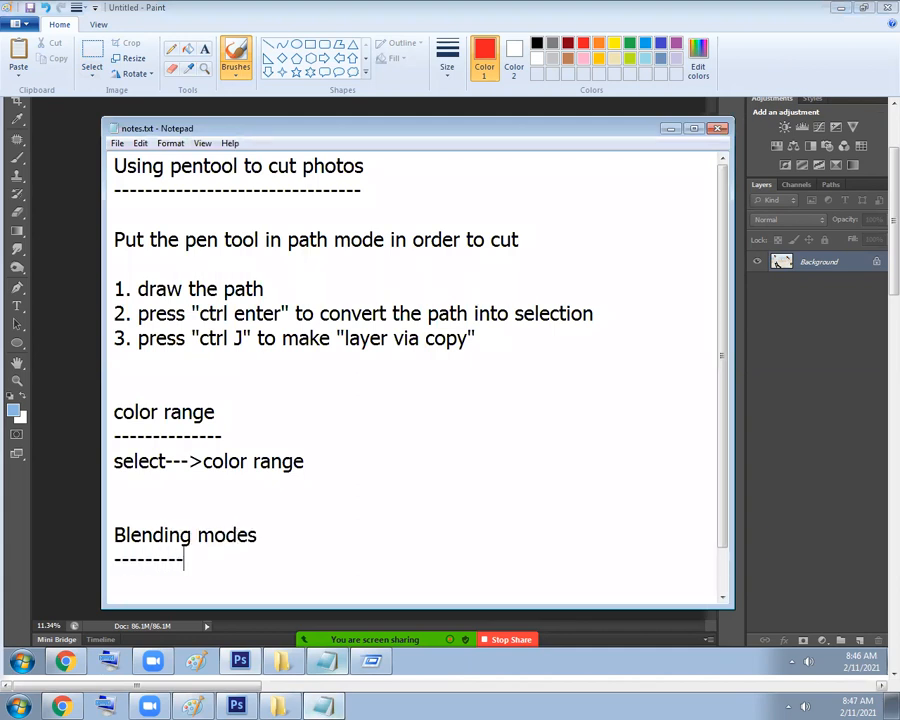
{"action": "type", "text": "-----------"}
{"action": "key", "text": "Return"}
{"action": "key", "text": "Return"}
{"action": "key", "text": "Return"}
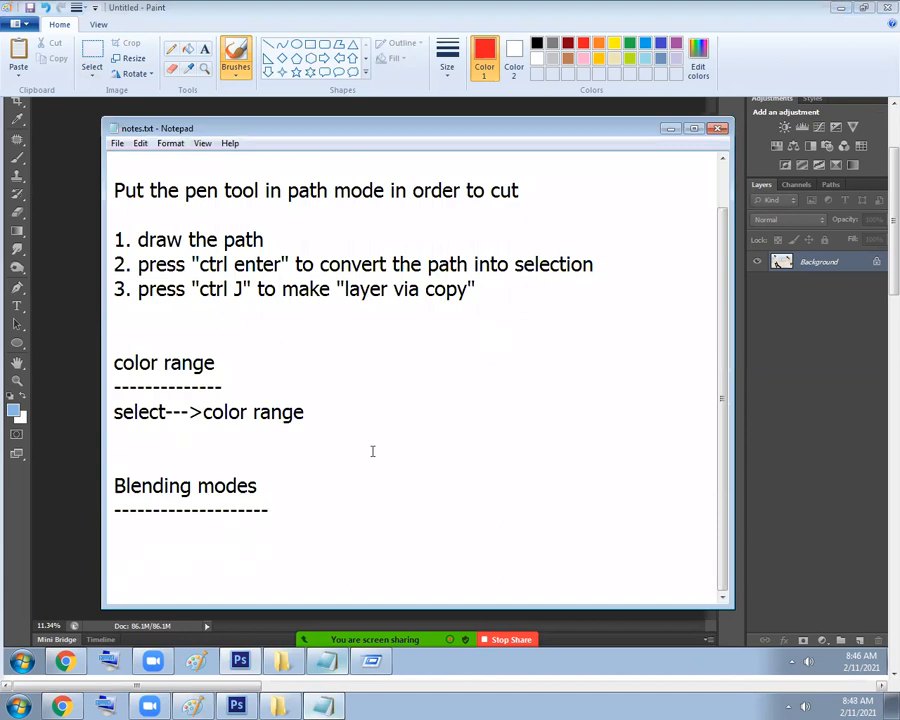
Write "Multiply mode" on its own line under the Blending modes heading.
{"action": "key", "text": "BackSpace"}
{"action": "type", "text": "M"}
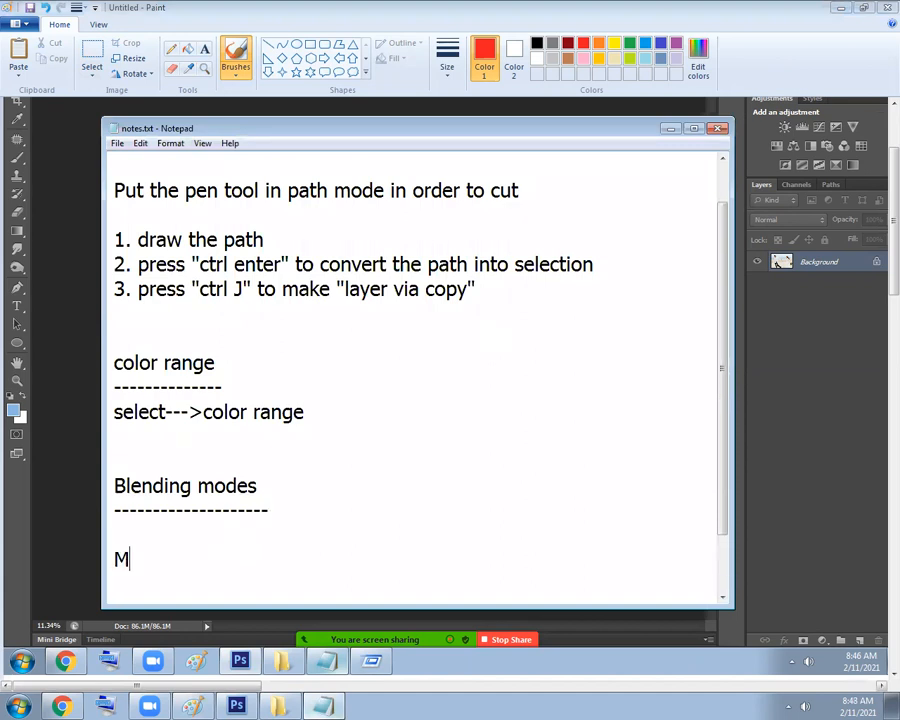
{"action": "type", "text": "ultiply to"}
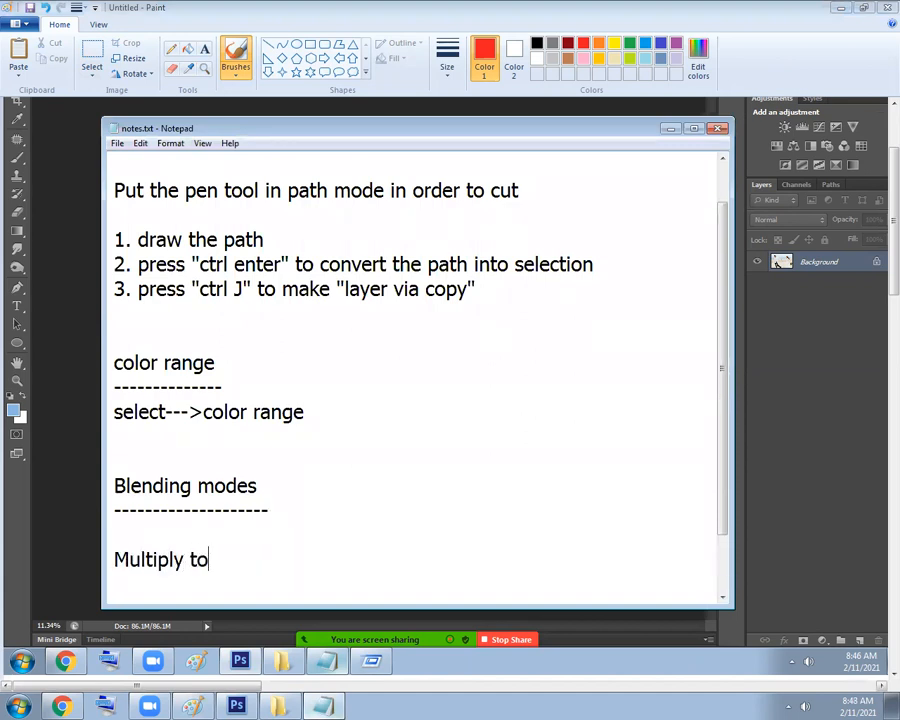
{"action": "key", "text": "BackSpace"}
{"action": "key", "text": "BackSpace"}
{"action": "type", "text": "mode"}
{"action": "key", "text": "Home"}
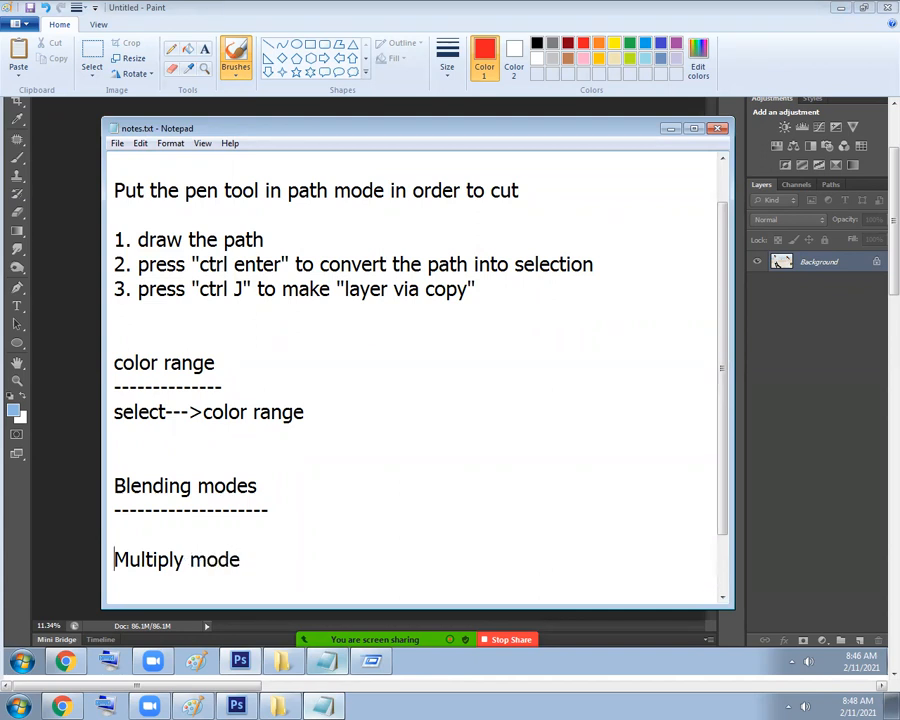
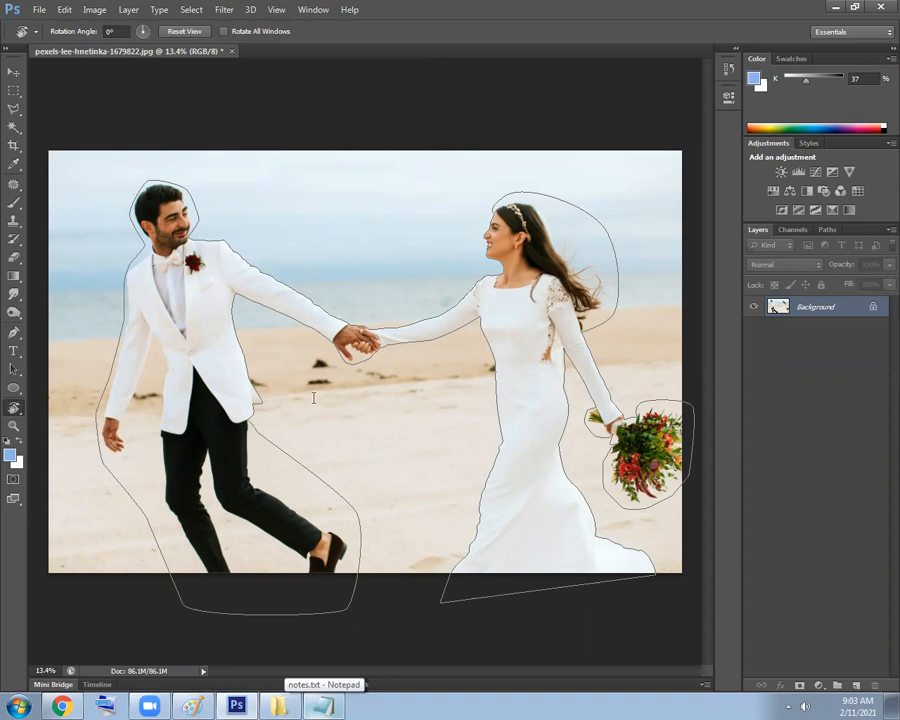
Review the note about converting the path into a selection, and return to the wedding photo in Photoshop.
{"action": "key", "text": "alt+Tab"}
{"action": "mouse_move", "coordinate": [283, 293]}
{"action": "left_mouse_down"}
{"action": "mouse_move", "coordinate": [118, 291]}
{"action": "mouse_move", "coordinate": [245, 313]}
{"action": "mouse_move", "coordinate": [604, 309]}
{"action": "left_mouse_up"}
{"action": "left_click", "coordinate": [236, 332]}
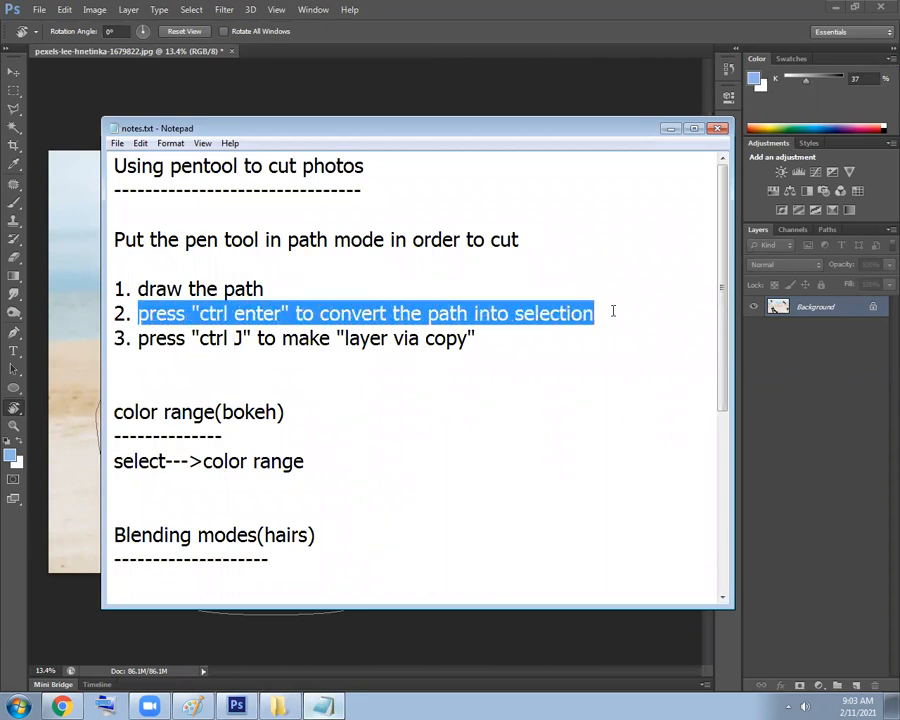
{"action": "left_click", "coordinate": [627, 309]}
{"action": "key", "text": "alt+Tab"}
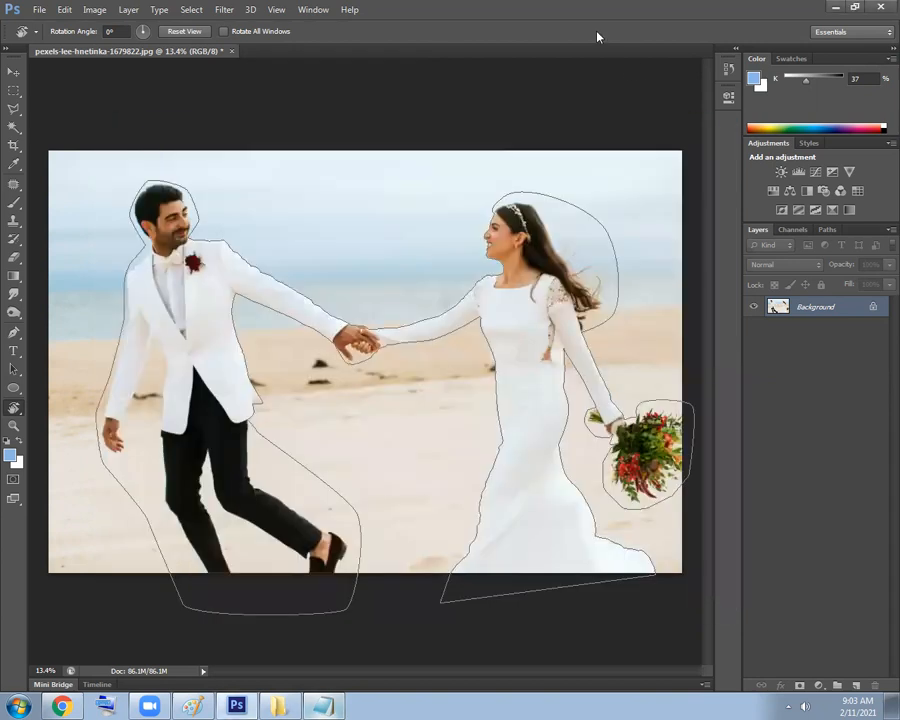
Turn the path around the couple into a selection copied onto its own layer, and hide the Background layer.
{"action": "key", "text": "ctrl+Return"}
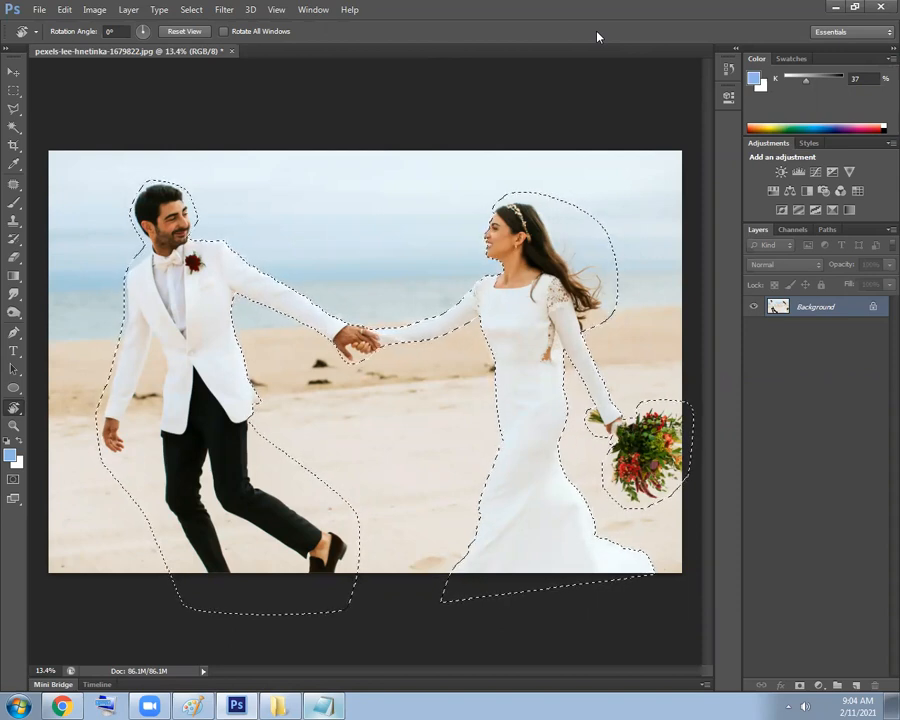
{"action": "key", "text": "ctrl+j"}
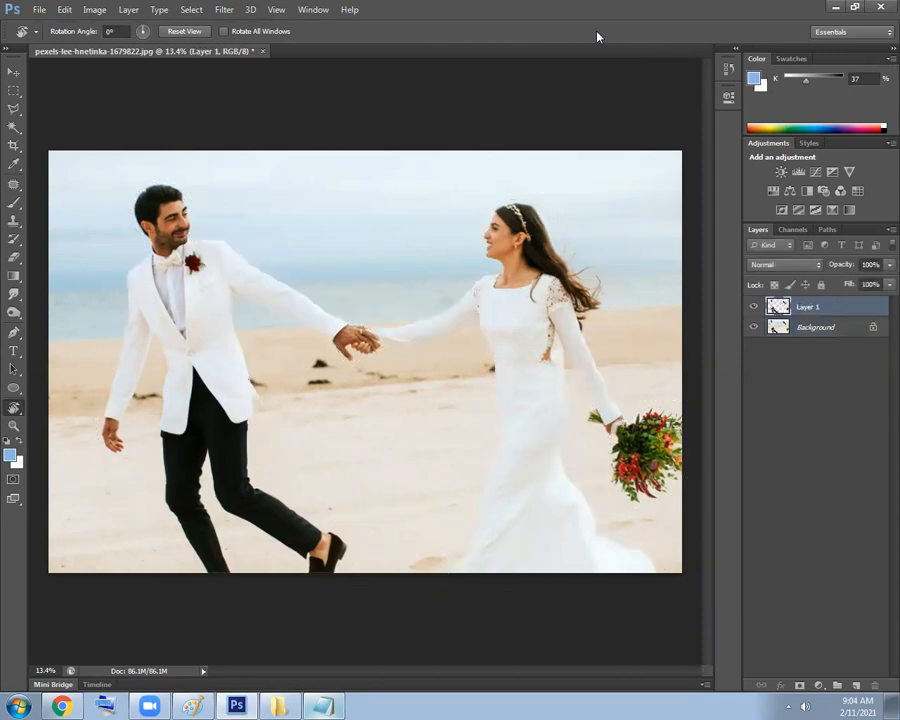
{"action": "left_click", "coordinate": [755, 328]}
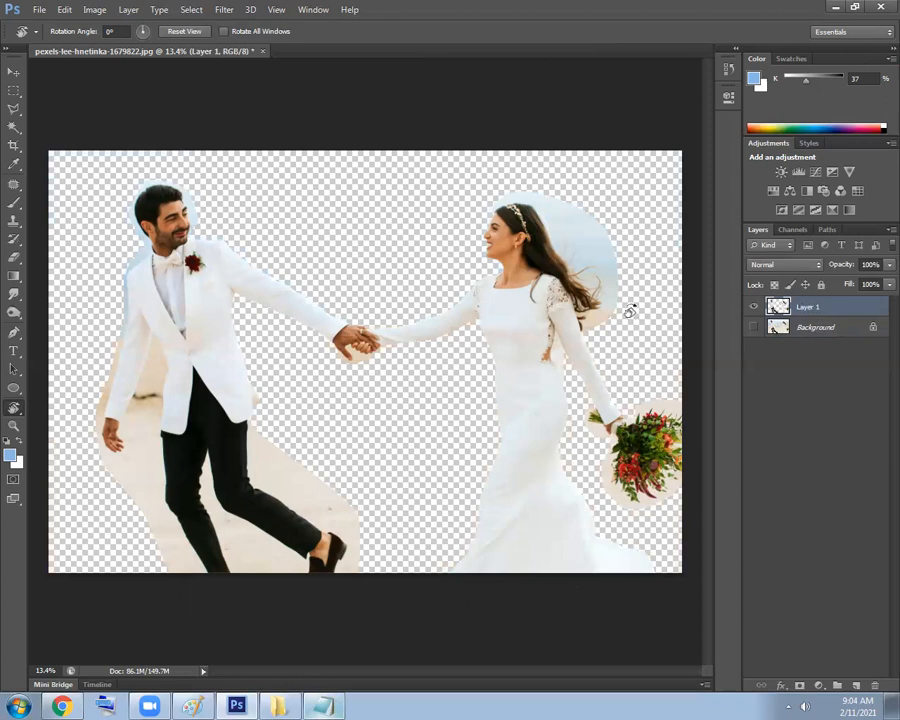
{"action": "key", "text": "v"}
{"action": "mouse_move", "coordinate": [544, 320]}
{"action": "left_mouse_down"}
{"action": "mouse_move", "coordinate": [556, 300]}
{"action": "mouse_move", "coordinate": [557, 318]}
{"action": "left_mouse_up"}
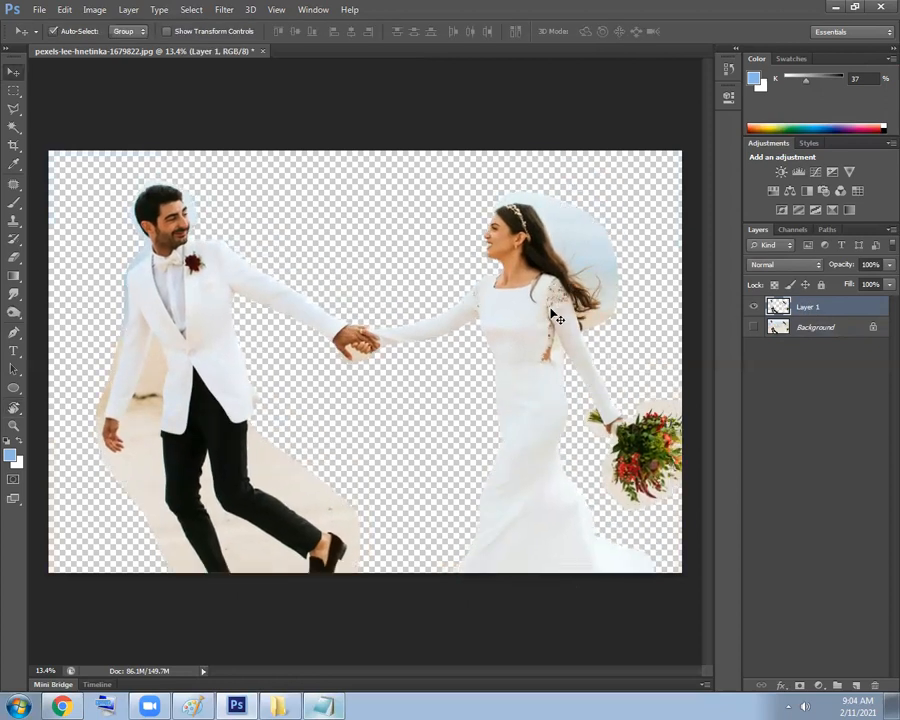
Add a new layer filled with bright blue and place it directly beneath the cut-out couple layer.
{"action": "left_click", "coordinate": [856, 658]}
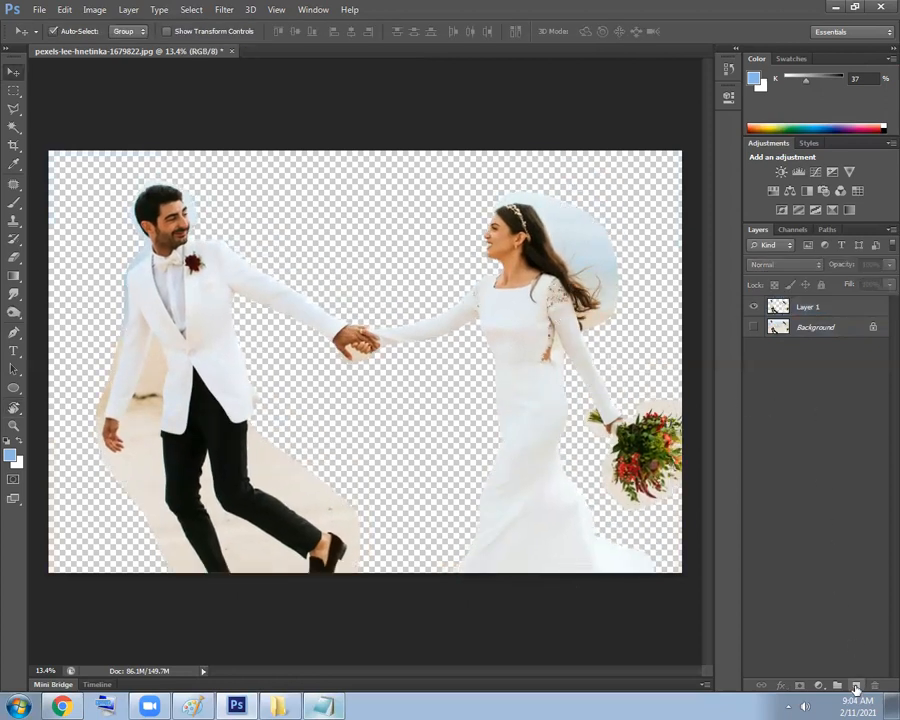
{"action": "left_click", "coordinate": [856, 686]}
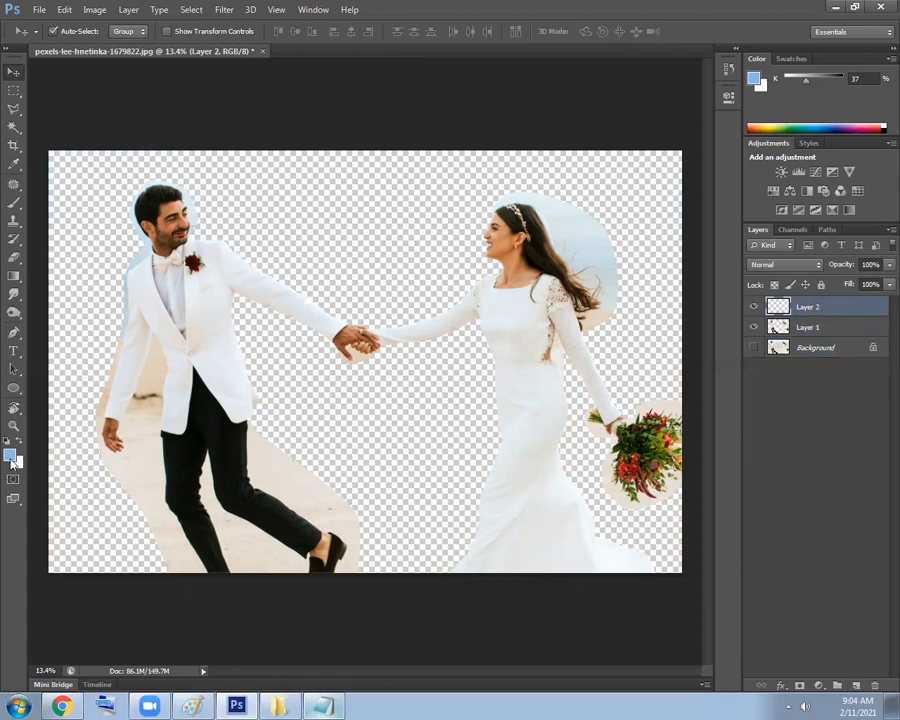
{"action": "left_click", "coordinate": [11, 457]}
{"action": "type", "text": "0"}
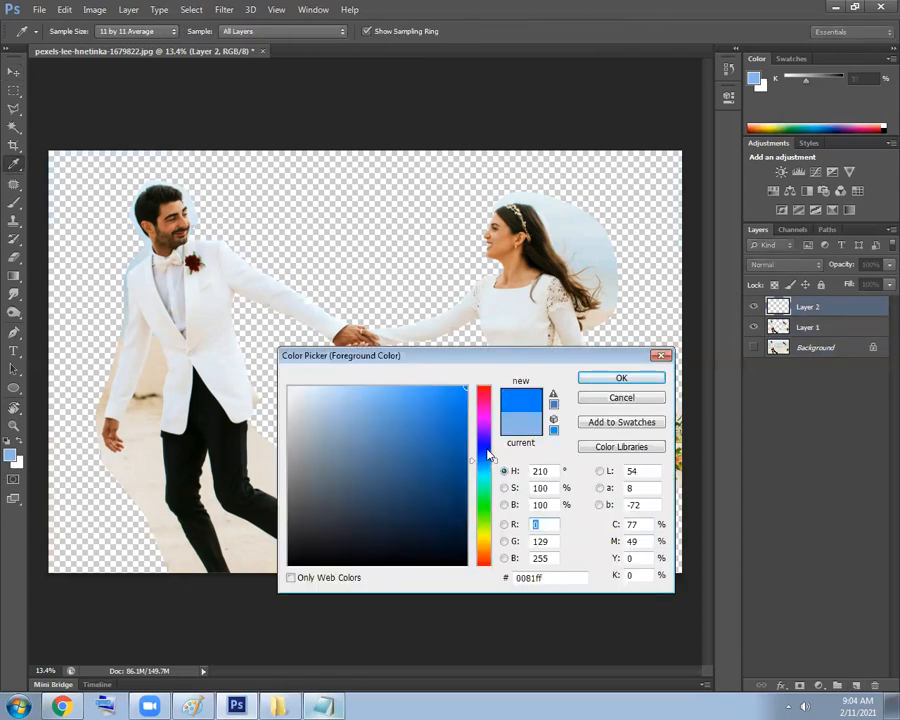
{"action": "left_click_drag", "start_coordinate": [488, 455], "coordinate": [488, 443]}
{"action": "left_click", "coordinate": [621, 377]}
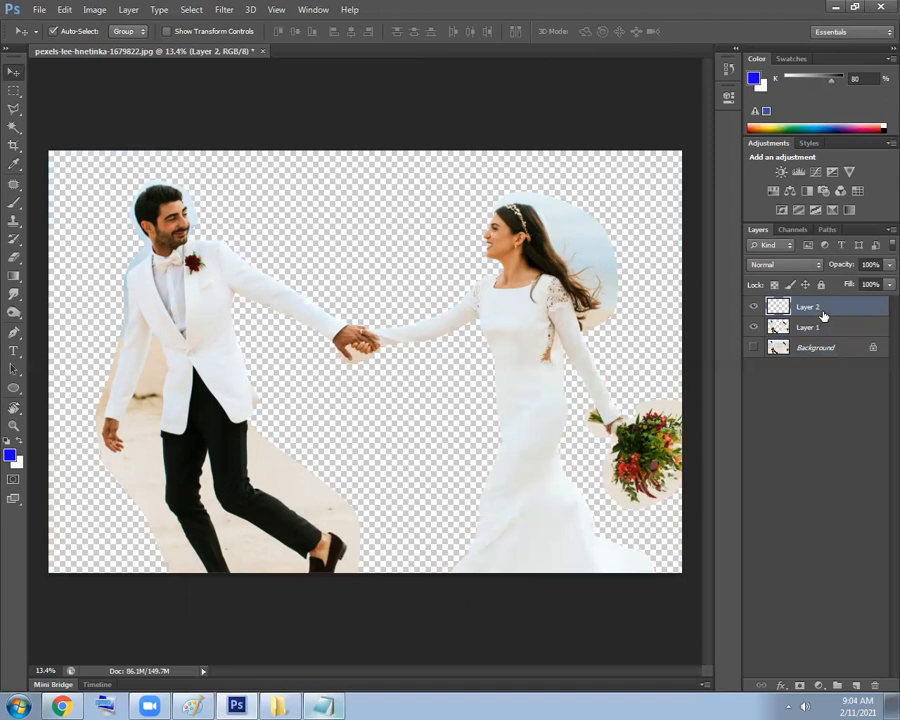
{"action": "key", "text": "alt+BackSpace"}
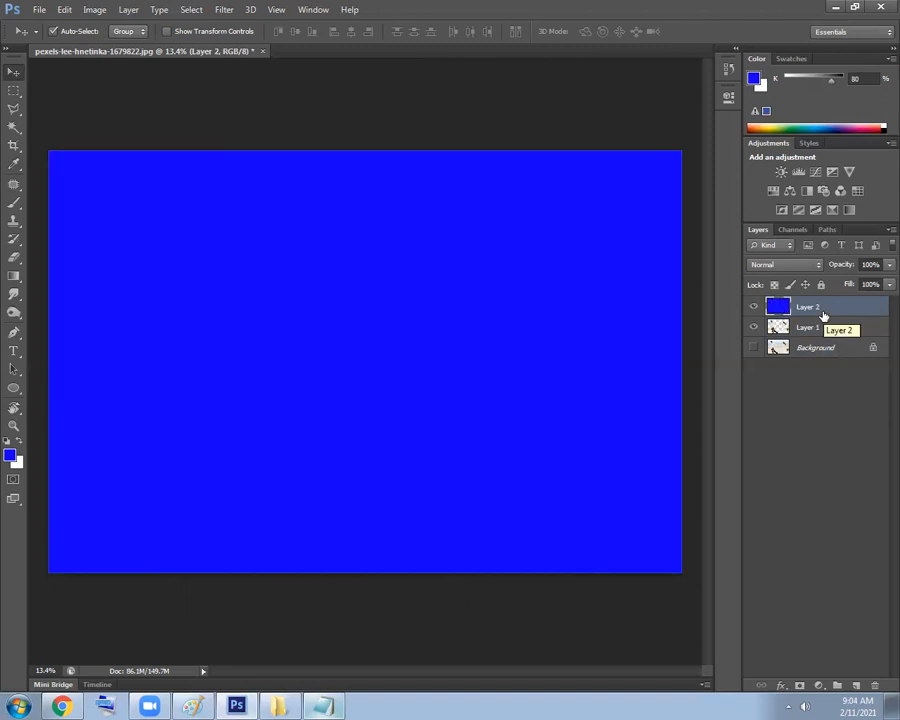
{"action": "left_click_drag", "start_coordinate": [836, 310], "coordinate": [832, 338]}
{"action": "left_click", "coordinate": [843, 416]}
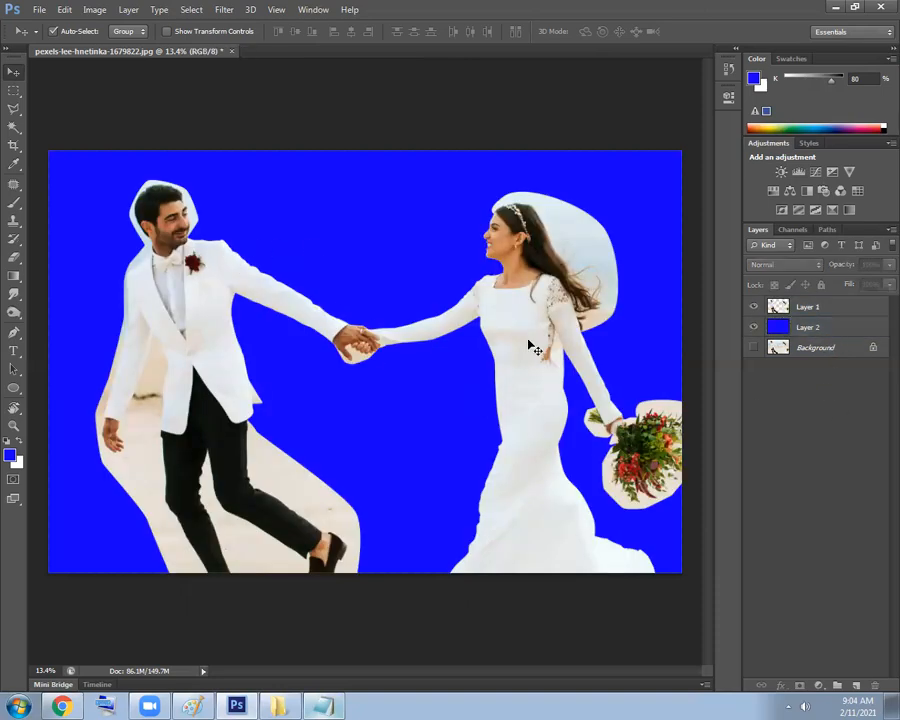
Toggle the visibility of the cut-out, blue and Background layers to compare the cut-out with the original photo.
{"action": "left_click", "coordinate": [754, 307]}
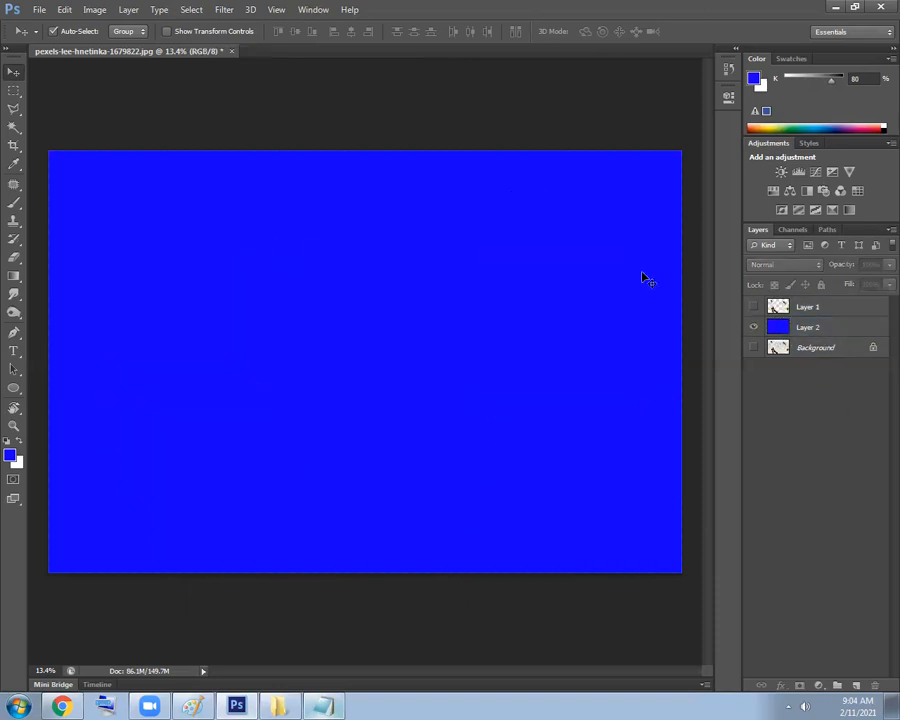
{"action": "left_click", "coordinate": [755, 328]}
{"action": "left_click", "coordinate": [754, 307]}
{"action": "left_click", "coordinate": [754, 307]}
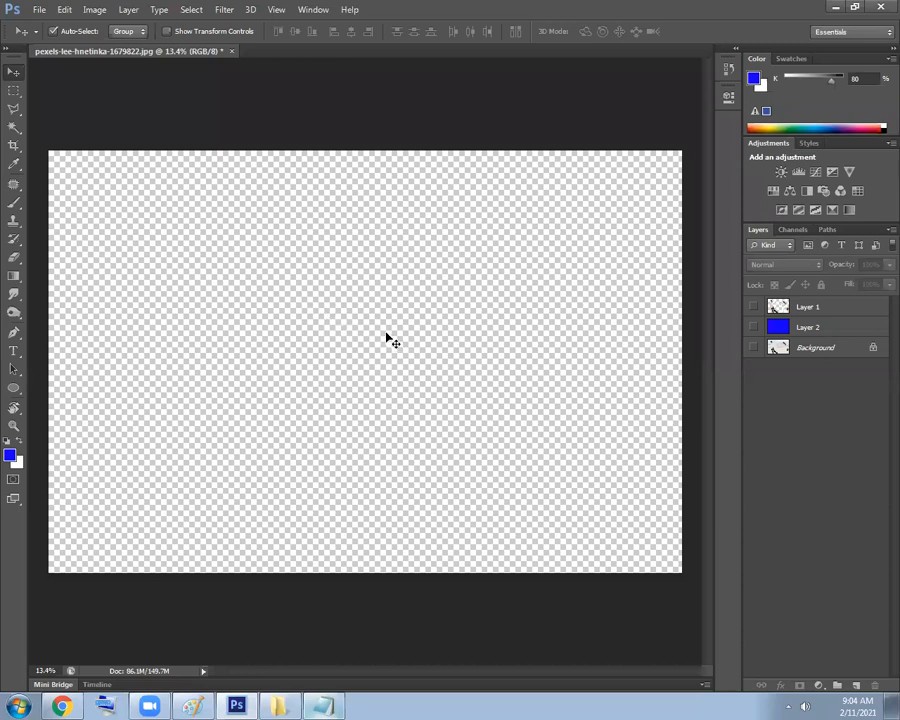
{"action": "left_click", "coordinate": [753, 308]}
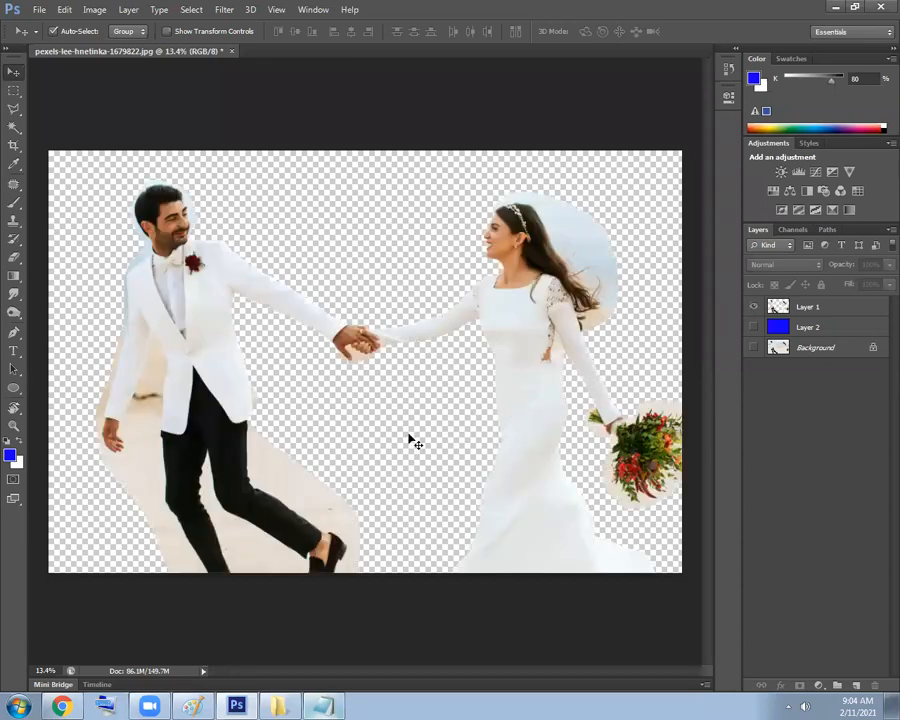
{"action": "left_click", "coordinate": [754, 348]}
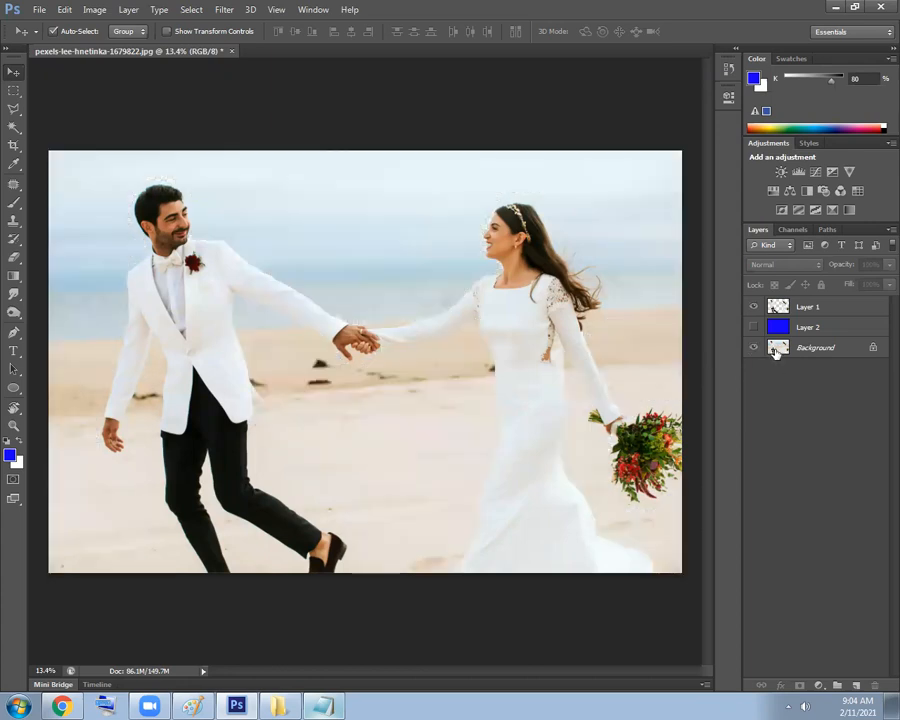
{"action": "left_click", "coordinate": [782, 350]}
{"action": "left_click", "coordinate": [754, 348]}
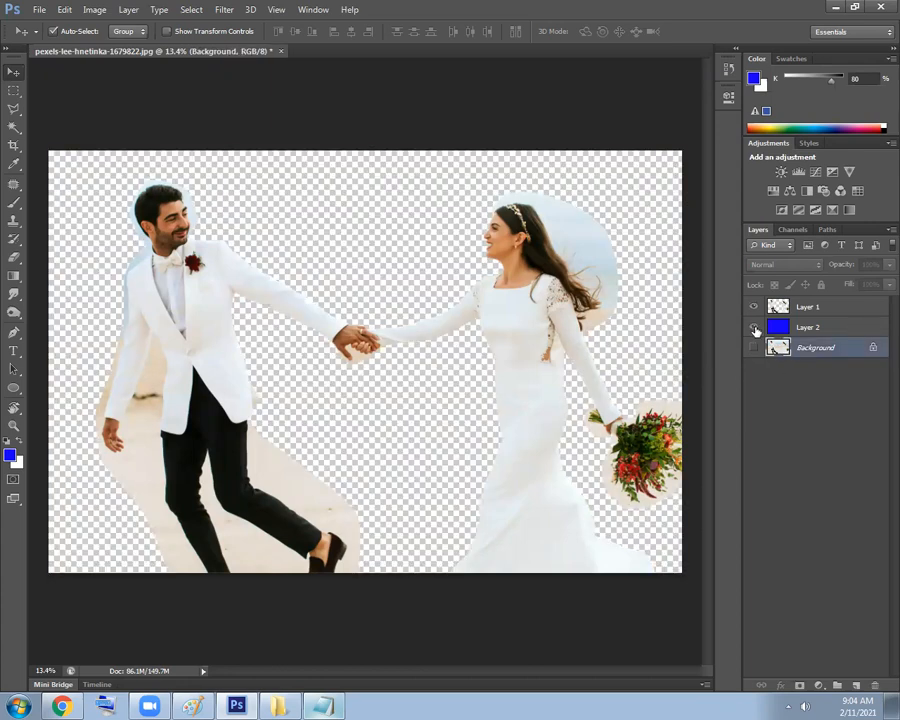
{"action": "left_click", "coordinate": [754, 328]}
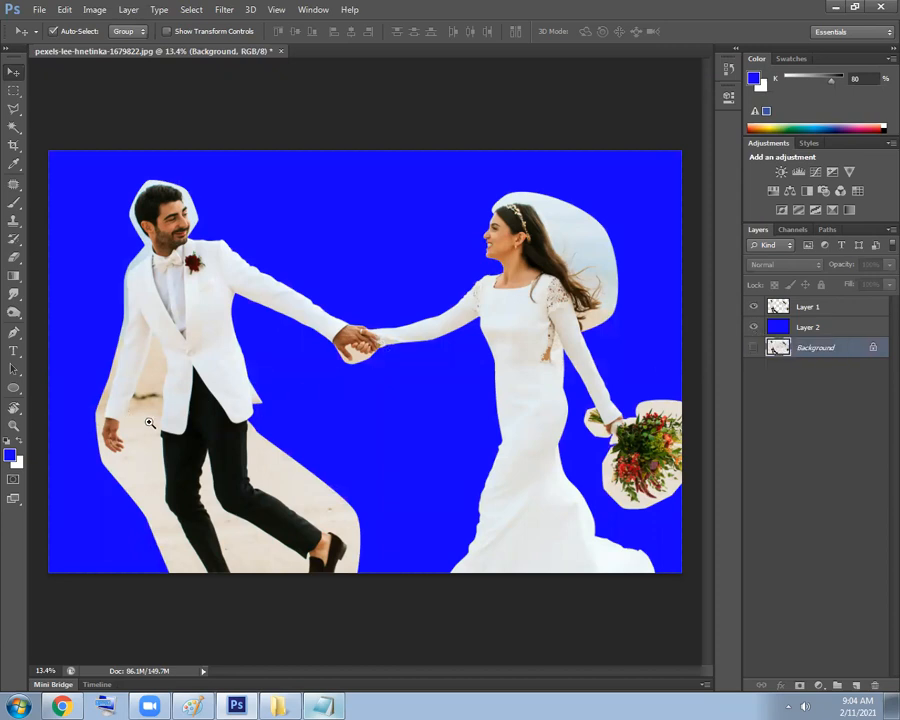
Try to select the leftover sand beneath the joined hands with the Magic Wand on the Background layer, and clear the selection.
{"action": "left_click_drag", "start_coordinate": [150, 422], "coordinate": [231, 268]}
{"action": "left_click_drag", "start_coordinate": [308, 278], "coordinate": [321, 326]}
{"action": "left_click_drag", "start_coordinate": [486, 359], "coordinate": [552, 424]}
{"action": "left_click_drag", "start_coordinate": [488, 384], "coordinate": [519, 416]}
{"action": "left_click_drag", "start_coordinate": [446, 383], "coordinate": [378, 336]}
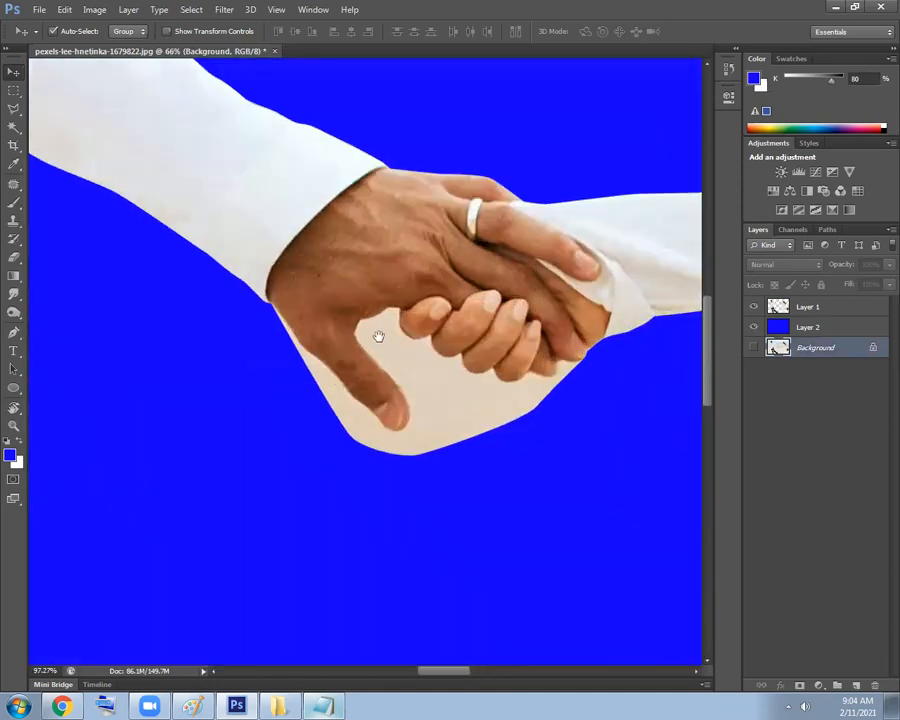
{"action": "left_click_drag", "start_coordinate": [476, 398], "coordinate": [431, 390]}
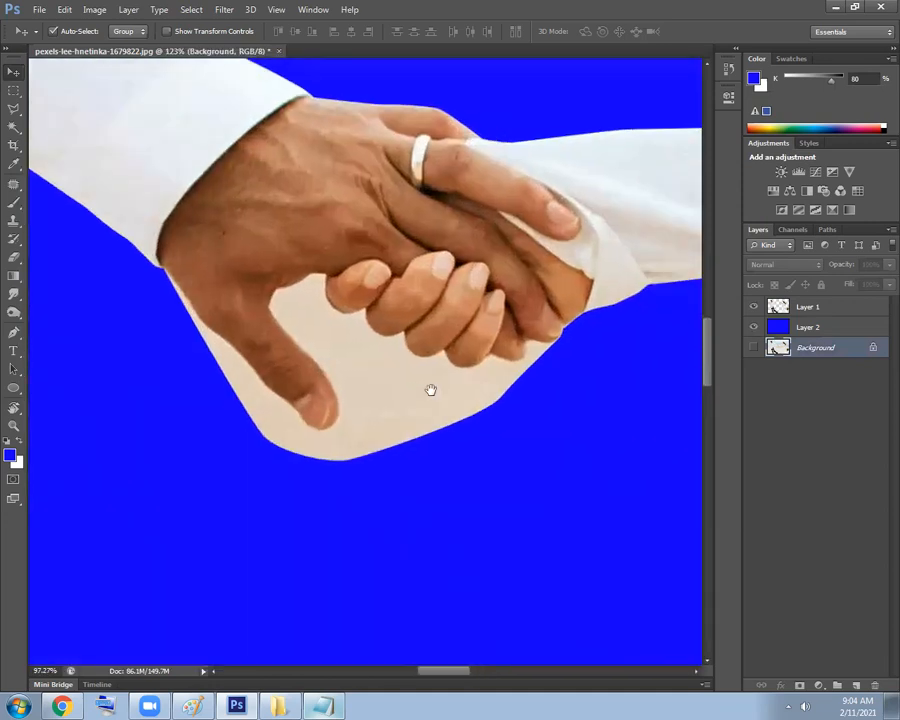
{"action": "left_click", "coordinate": [14, 127]}
{"action": "left_click", "coordinate": [48, 134]}
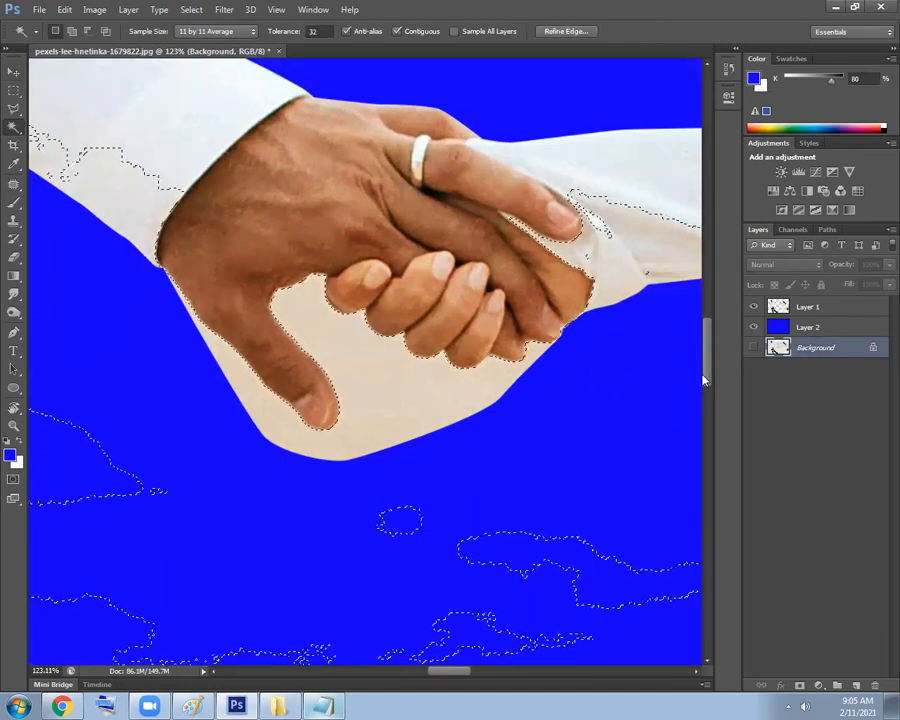
{"action": "key", "text": "ctrl+d"}
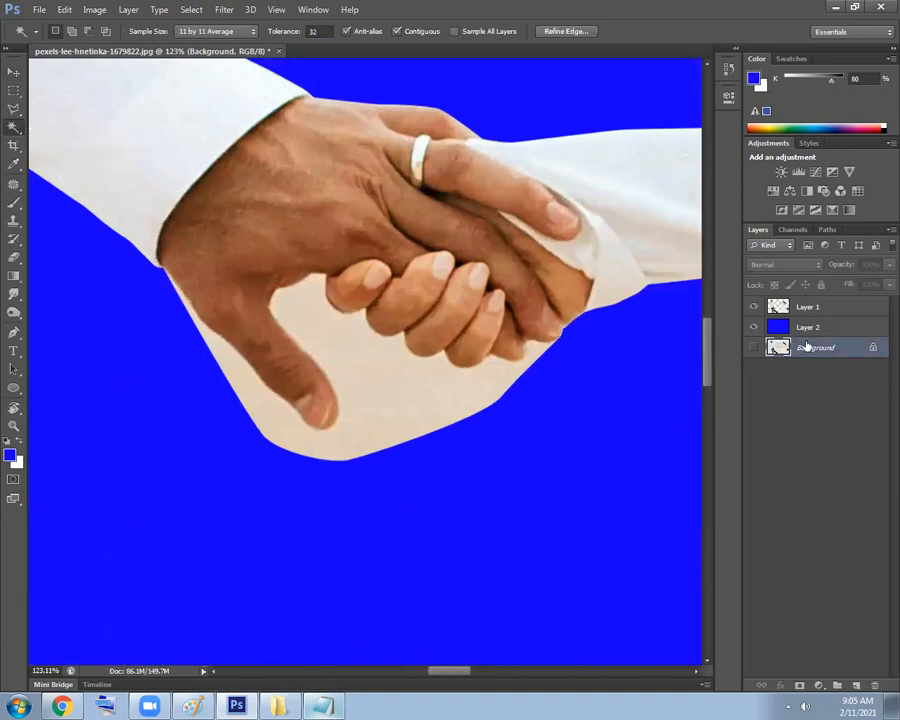
Delete the leftover sand beneath the joined hands from Layer 1 using a Magic Wand selection, and deselect.
{"action": "left_click", "coordinate": [821, 310]}
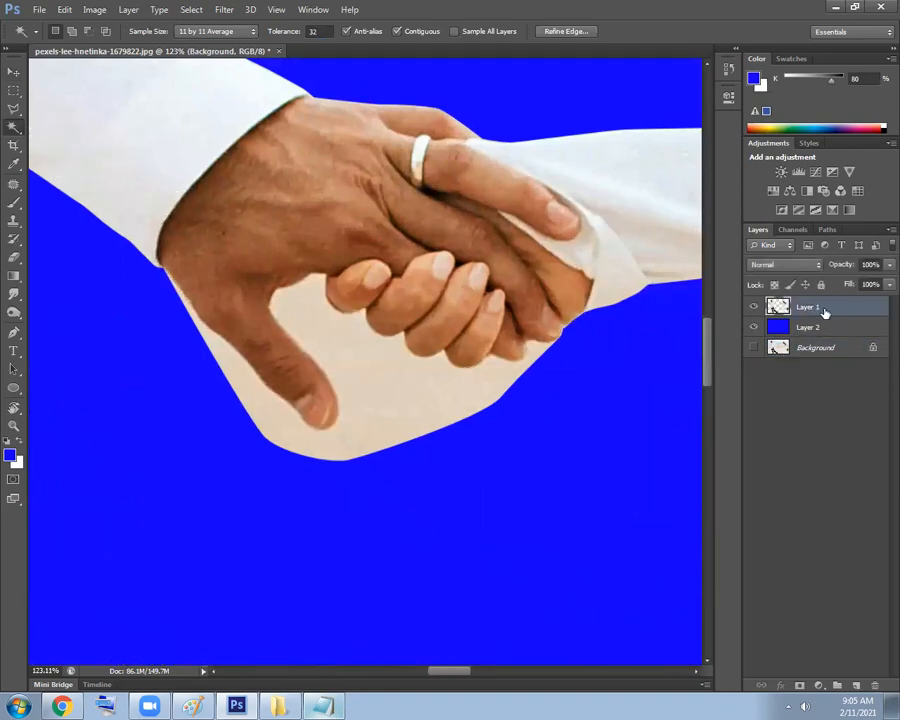
{"action": "left_click", "coordinate": [369, 379]}
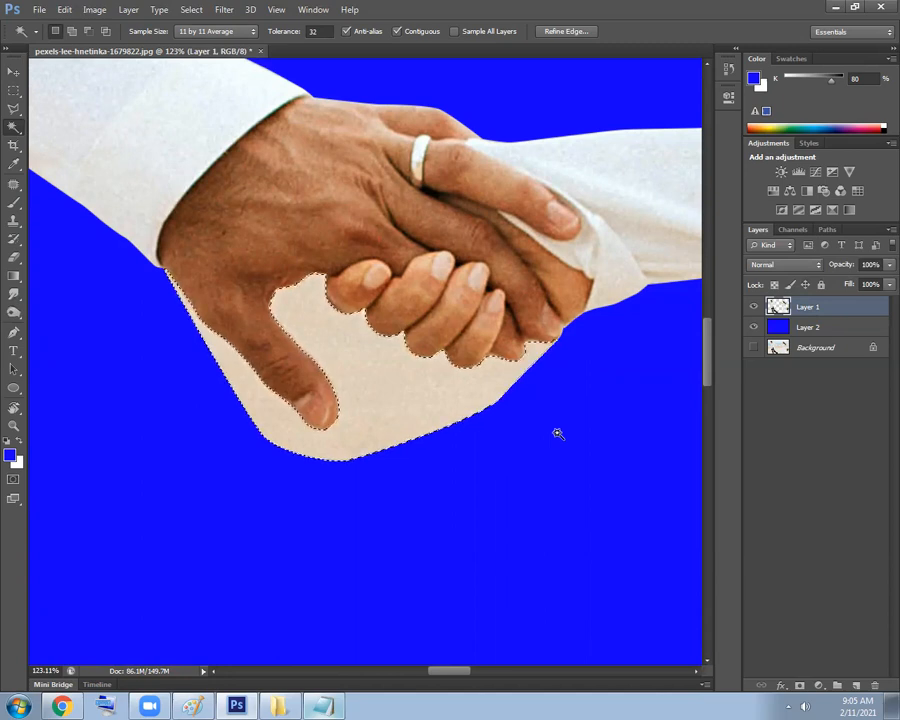
{"action": "key", "text": "Delete"}
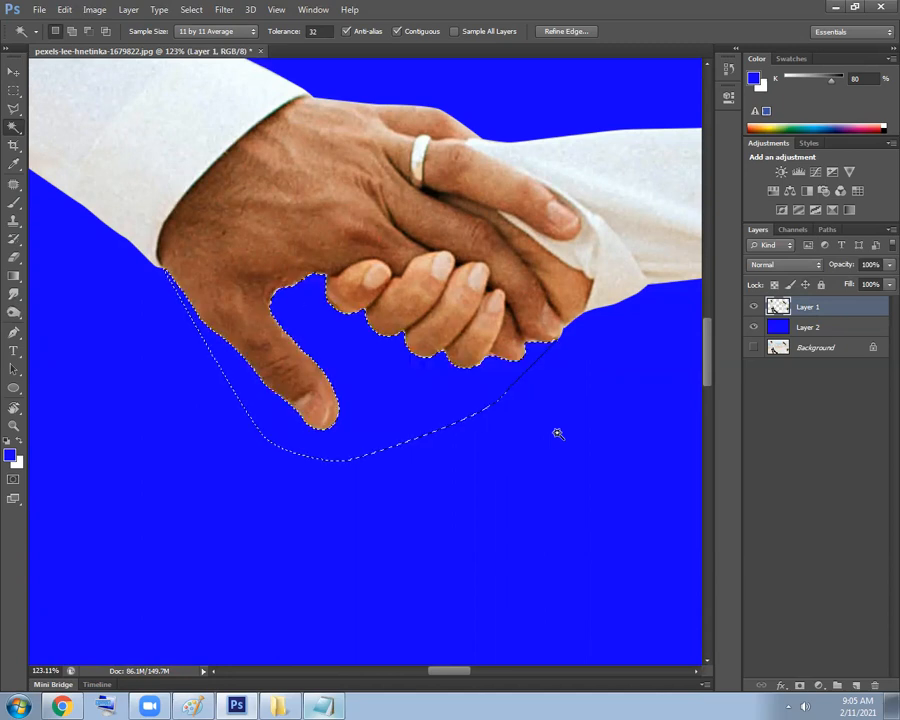
{"action": "key", "text": "ctrl+d"}
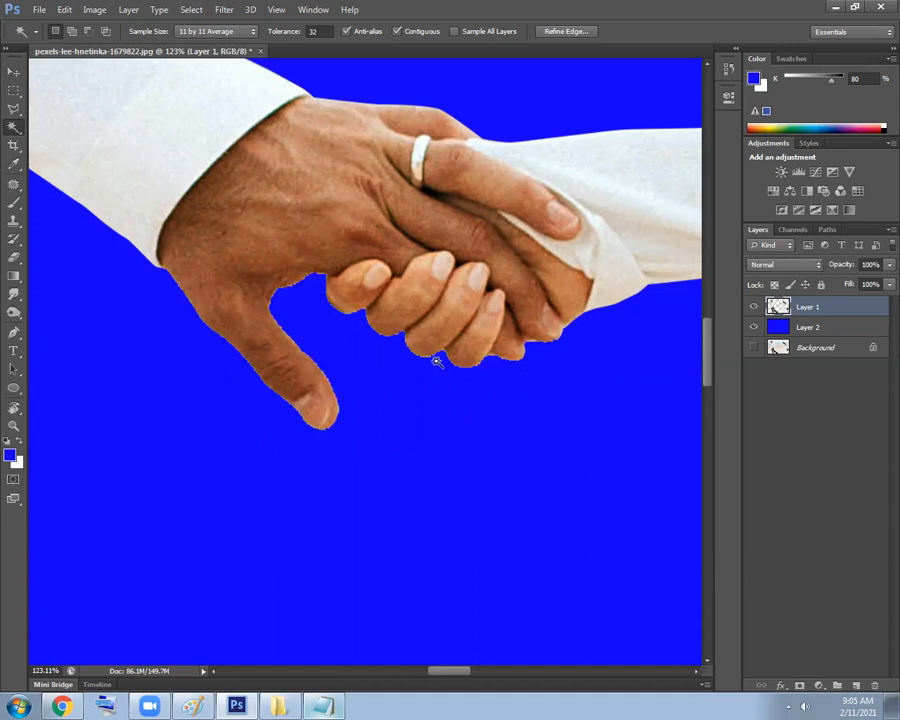
Examine the cut edge around the thumb and fingers closely, and undo the deletion of the sand beneath the joined hands.
{"action": "scroll", "coordinate": [311, 294], "scroll_direction": "up", "scroll_amount": 4}
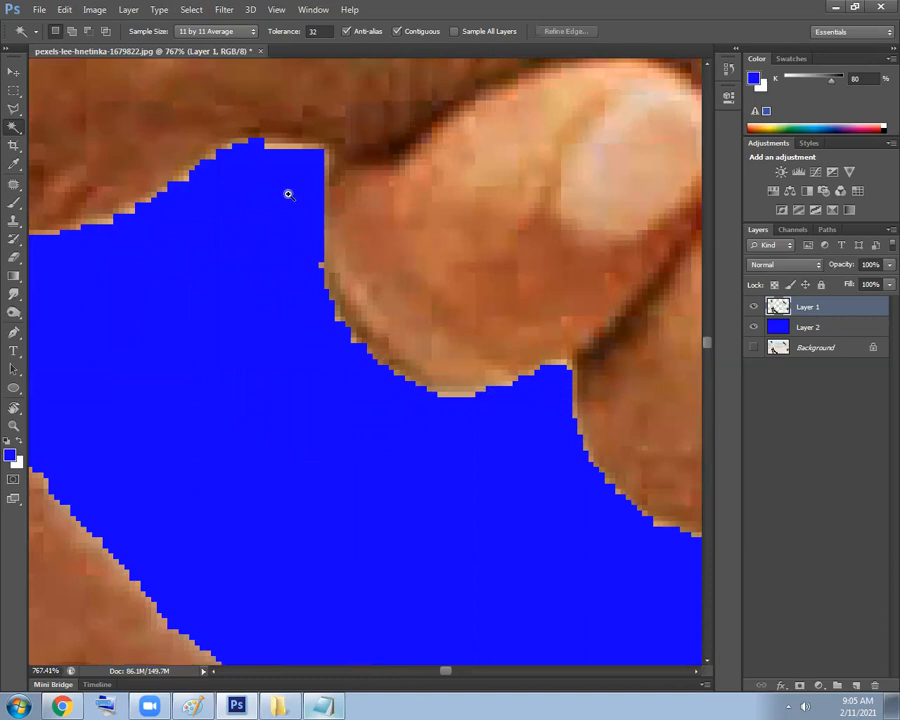
{"action": "scroll", "coordinate": [288, 194], "scroll_direction": "up", "scroll_amount": 3}
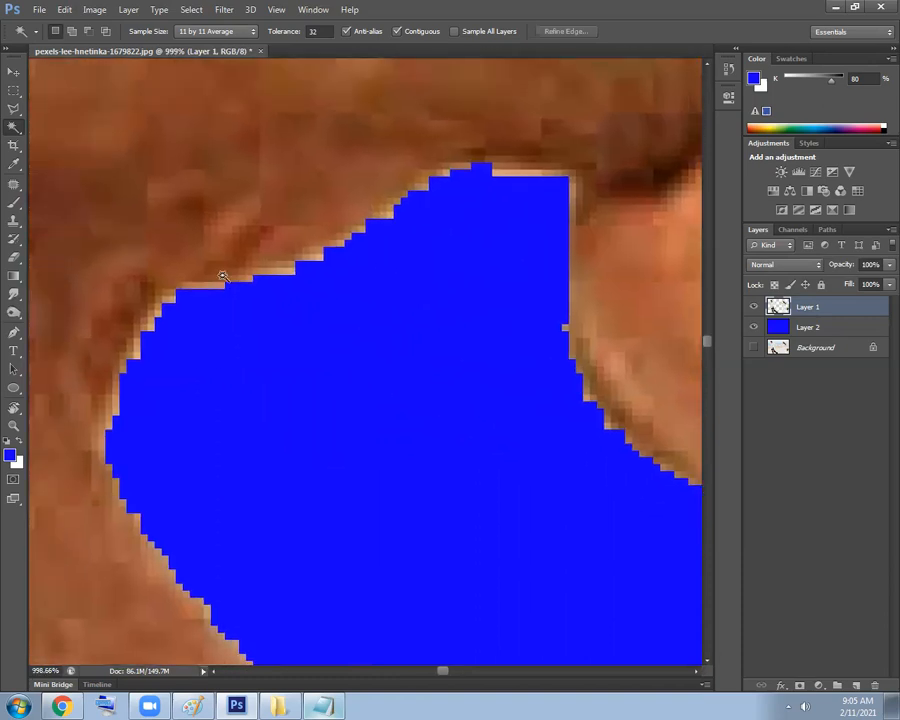
{"action": "scroll", "coordinate": [338, 263], "scroll_direction": "down", "scroll_amount": 5}
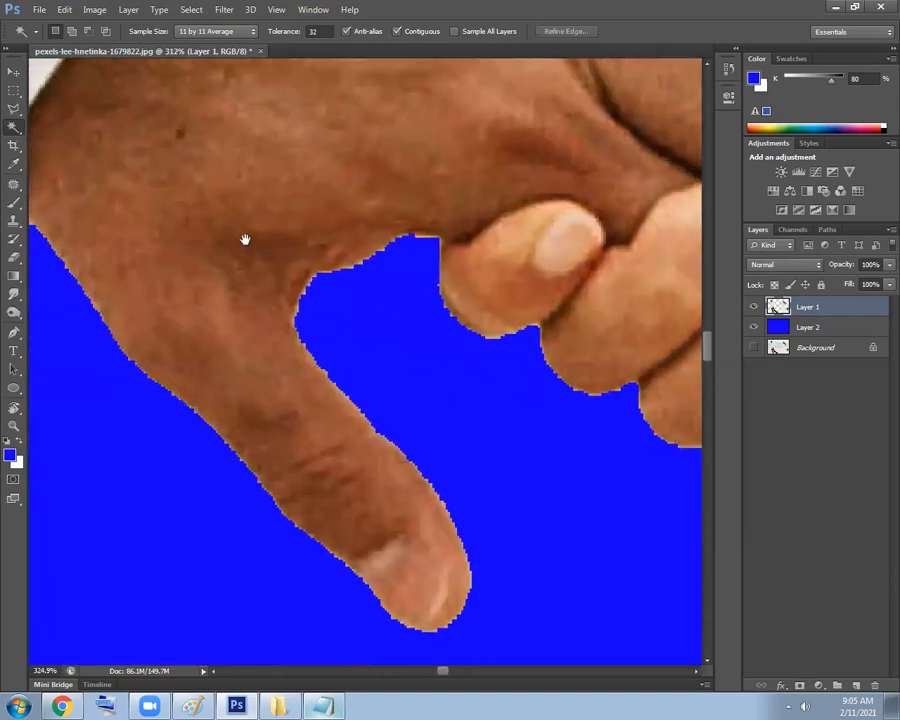
{"action": "left_click", "coordinate": [283, 357]}
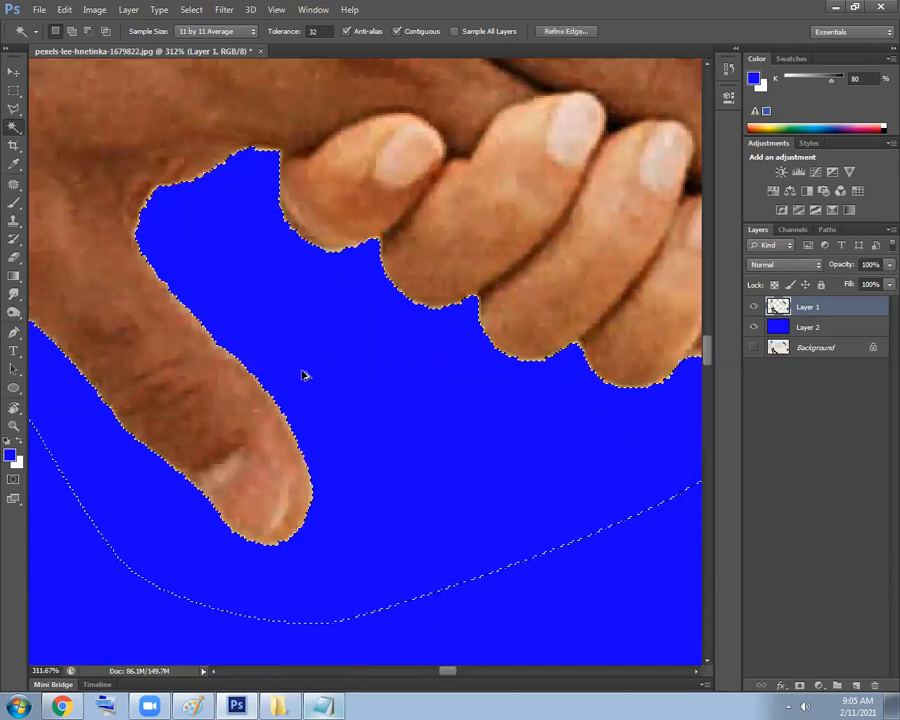
{"action": "key", "text": "ctrl+alt+z"}
{"action": "key", "text": "ctrl+alt+z"}
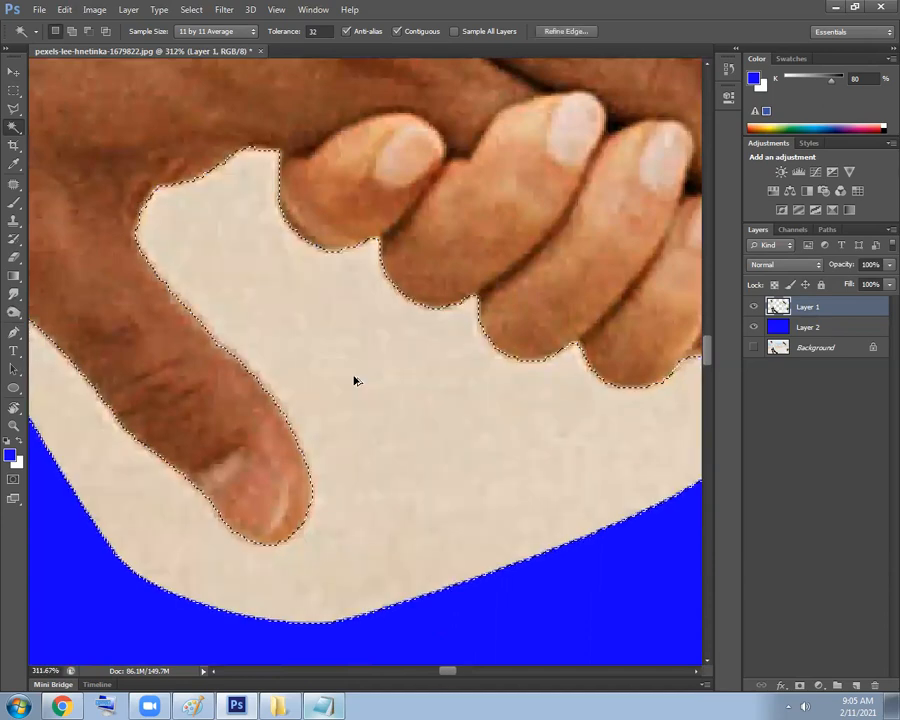
Smooth the sand selection on the Background layer with a sample radius of 2 pixels.
{"action": "left_click", "coordinate": [368, 397]}
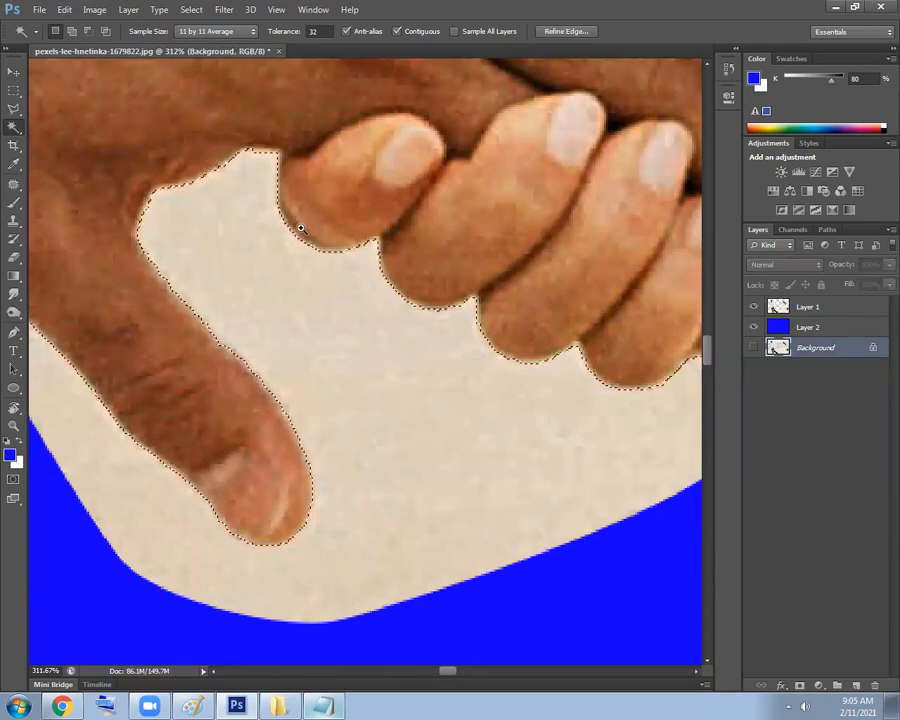
{"action": "scroll", "coordinate": [300, 270], "scroll_direction": "up", "scroll_amount": 5}
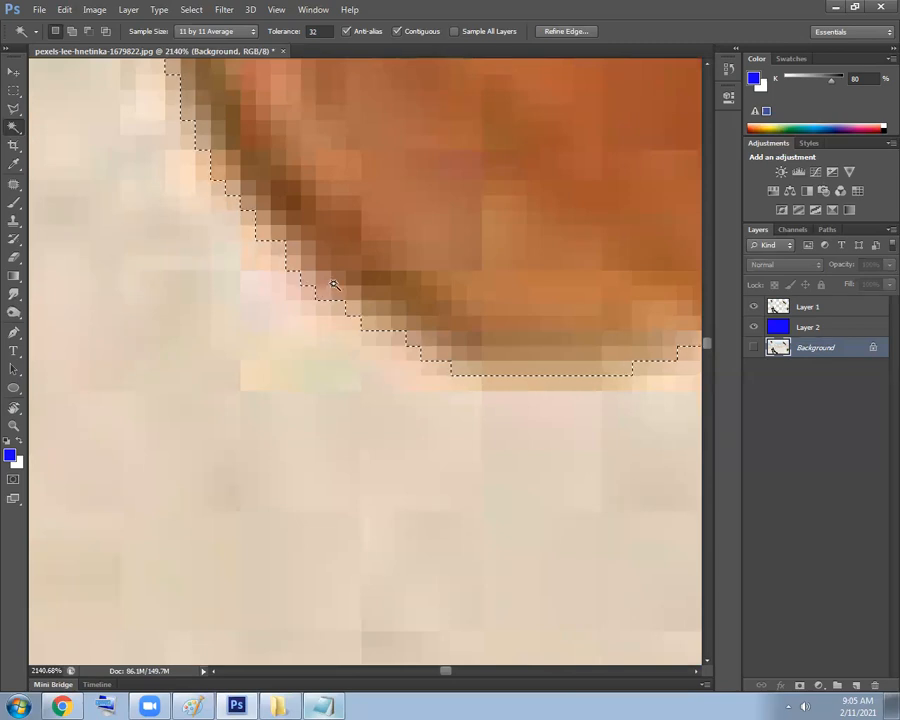
{"action": "left_click", "coordinate": [189, 10]}
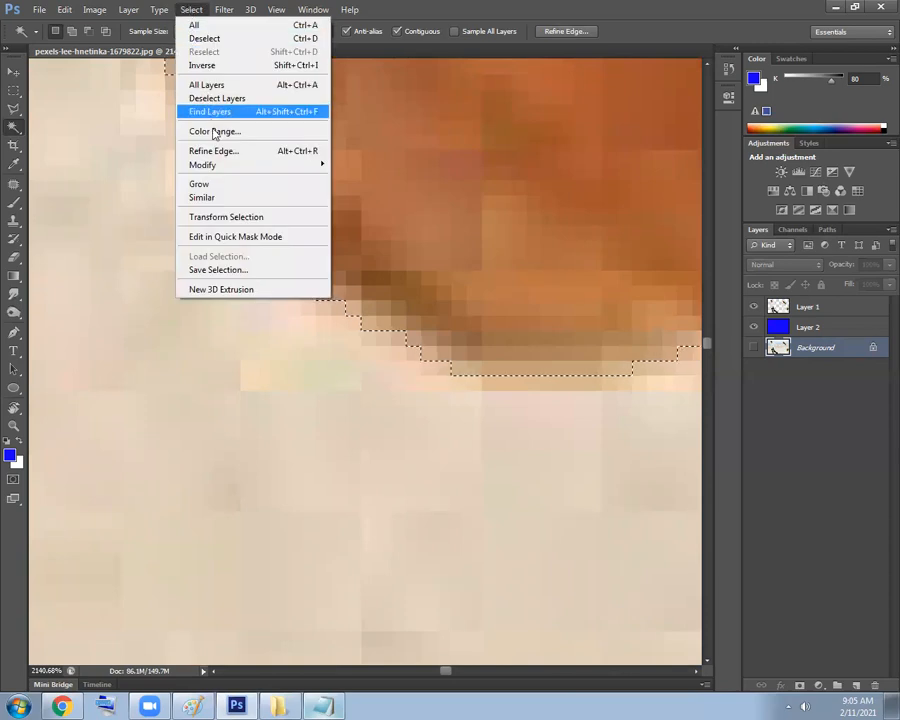
{"action": "mouse_move", "coordinate": [262, 167]}
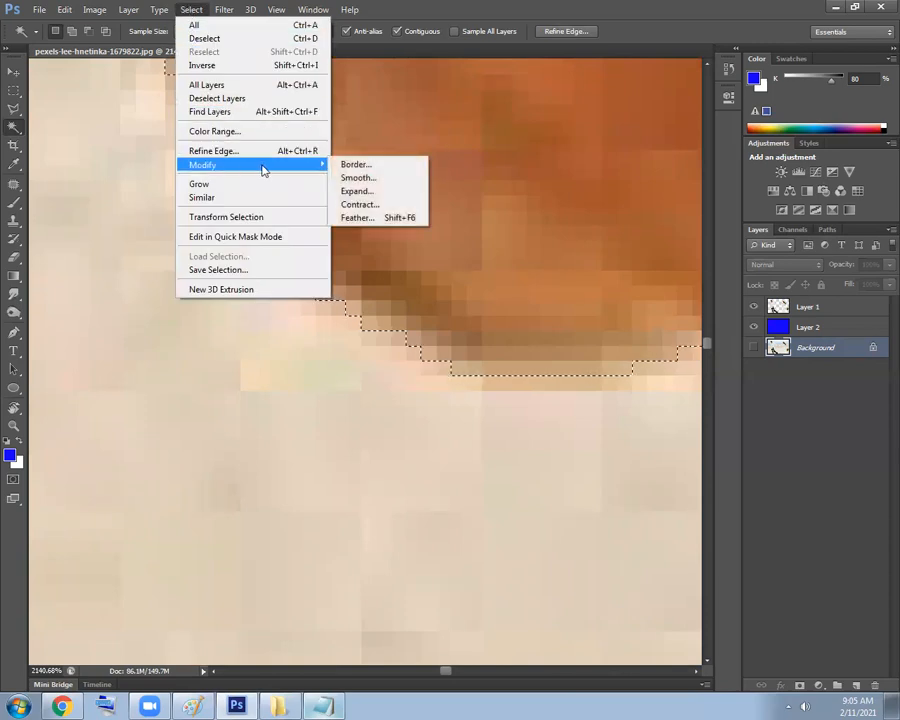
{"action": "left_click", "coordinate": [373, 183]}
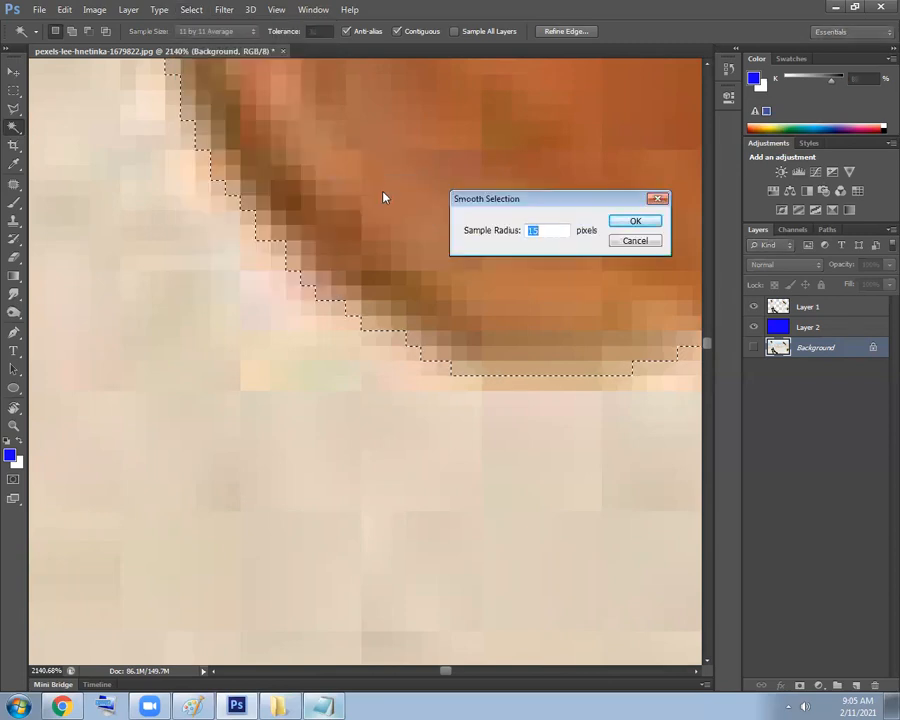
{"action": "type", "text": "2"}
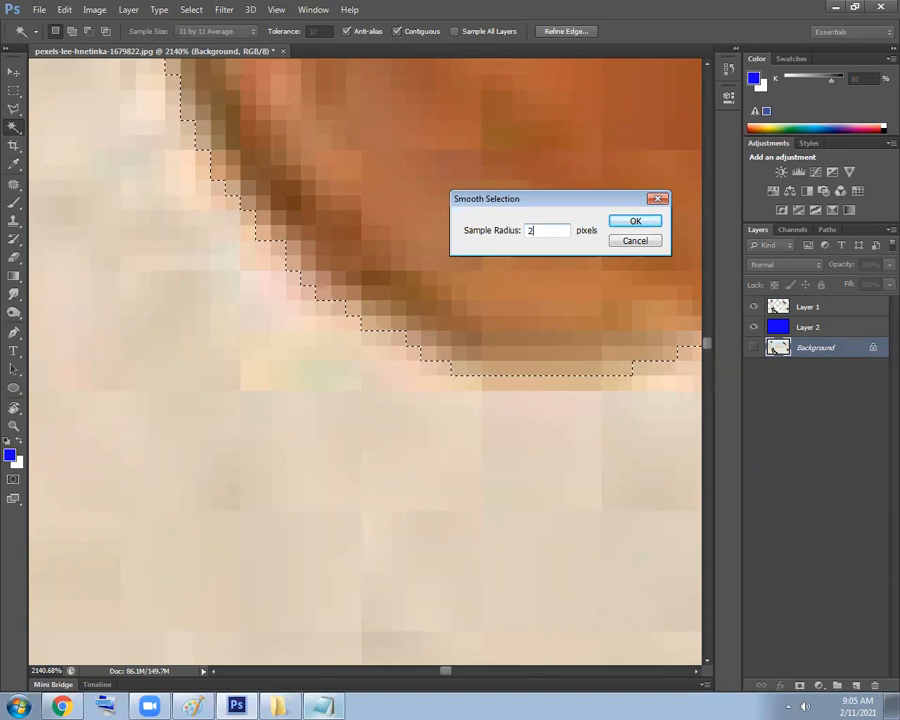
{"action": "left_click", "coordinate": [615, 224]}
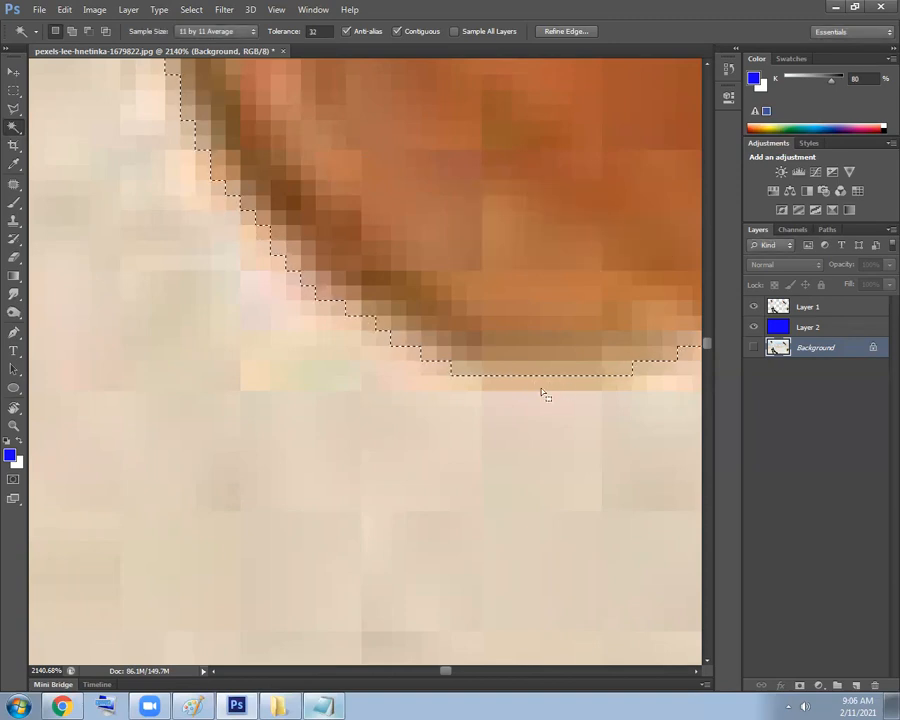
Smooth the same selection twice more, with sample radii of 2 pixels and 1 pixel.
{"action": "left_click", "coordinate": [193, 10]}
{"action": "mouse_move", "coordinate": [205, 164]}
{"action": "left_click", "coordinate": [362, 178]}
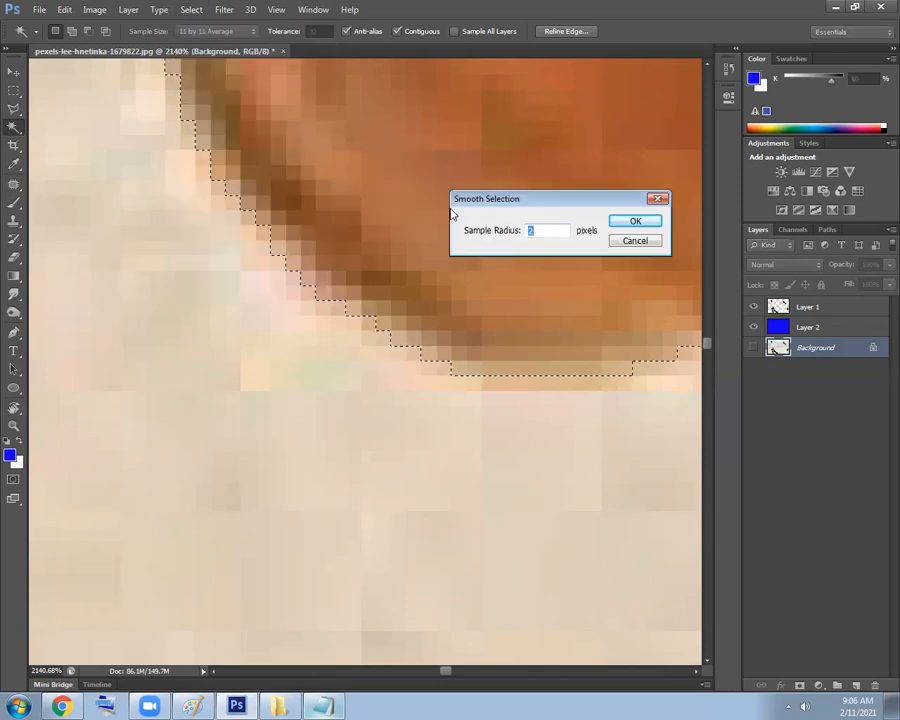
{"action": "left_click", "coordinate": [633, 221]}
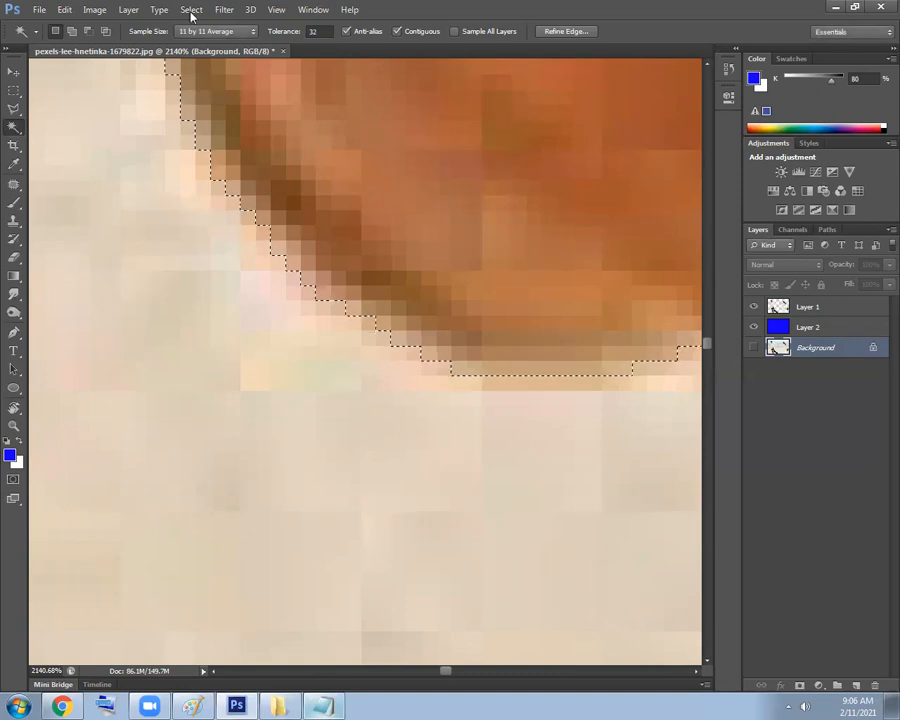
{"action": "key", "text": "alt+s"}
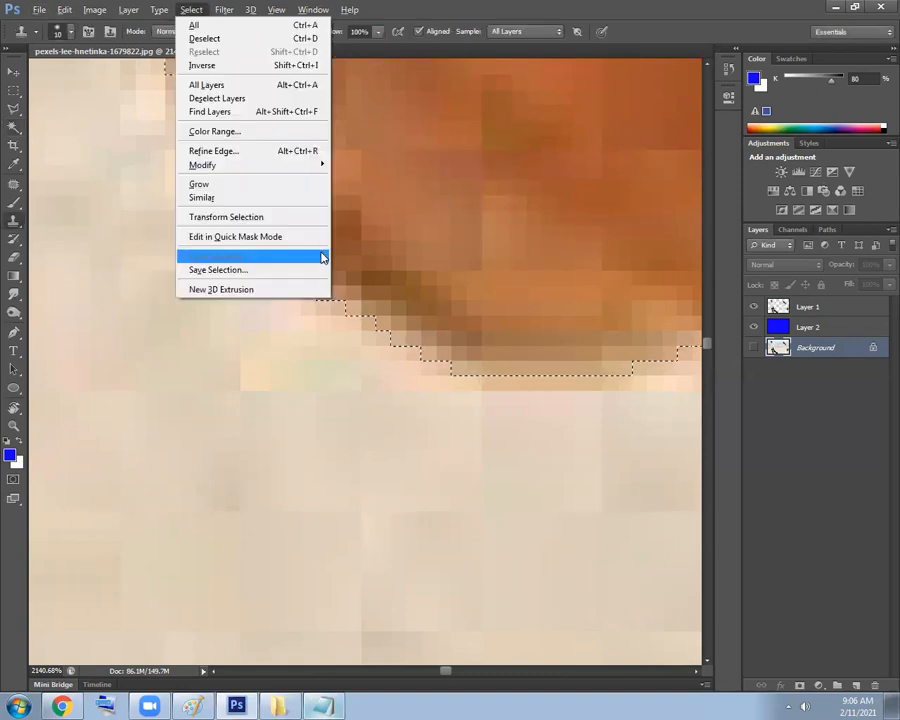
{"action": "key", "text": "m"}
{"action": "key", "text": "s"}
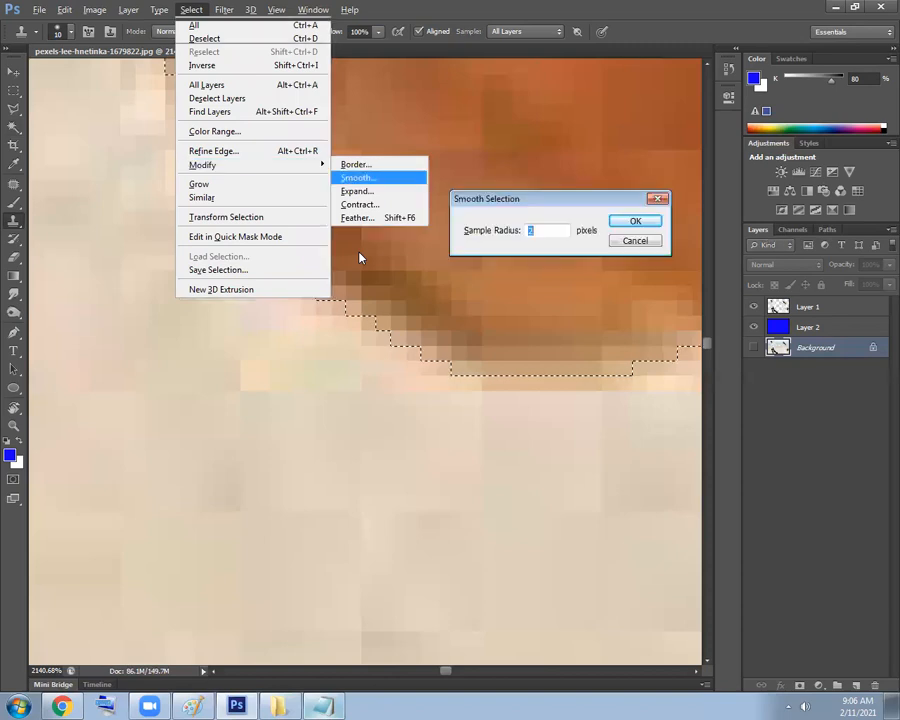
{"action": "type", "text": "1"}
{"action": "left_click", "coordinate": [650, 221]}
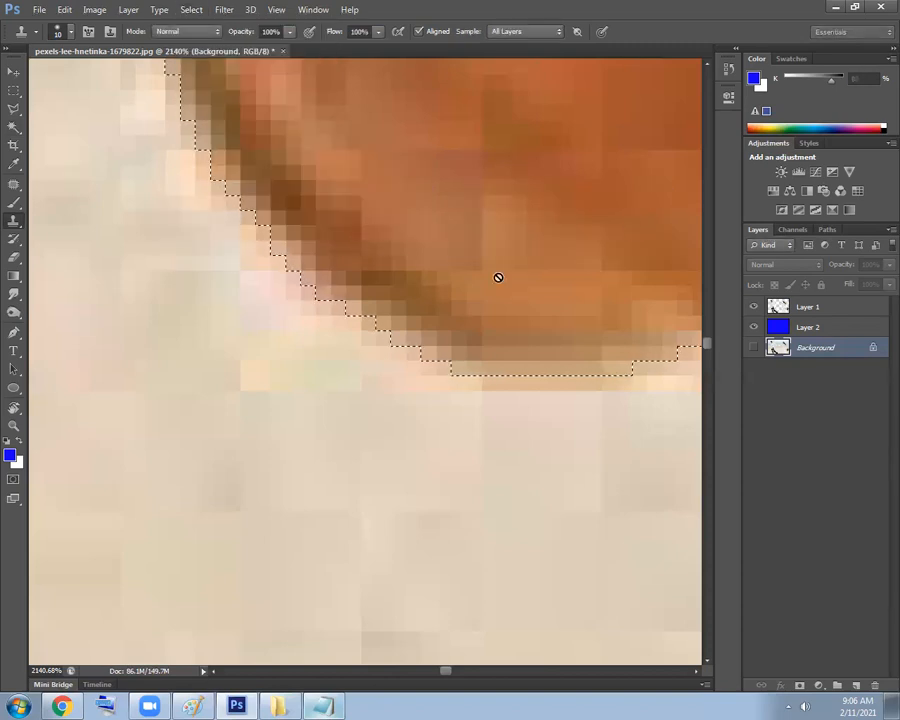
Check the smoothed selection outline around the fingers, make Layer 1 active and clear the selection.
{"action": "left_click_drag", "start_coordinate": [295, 239], "coordinate": [176, 202]}
{"action": "left_click_drag", "start_coordinate": [338, 282], "coordinate": [305, 270]}
{"action": "left_click_drag", "start_coordinate": [278, 158], "coordinate": [365, 156]}
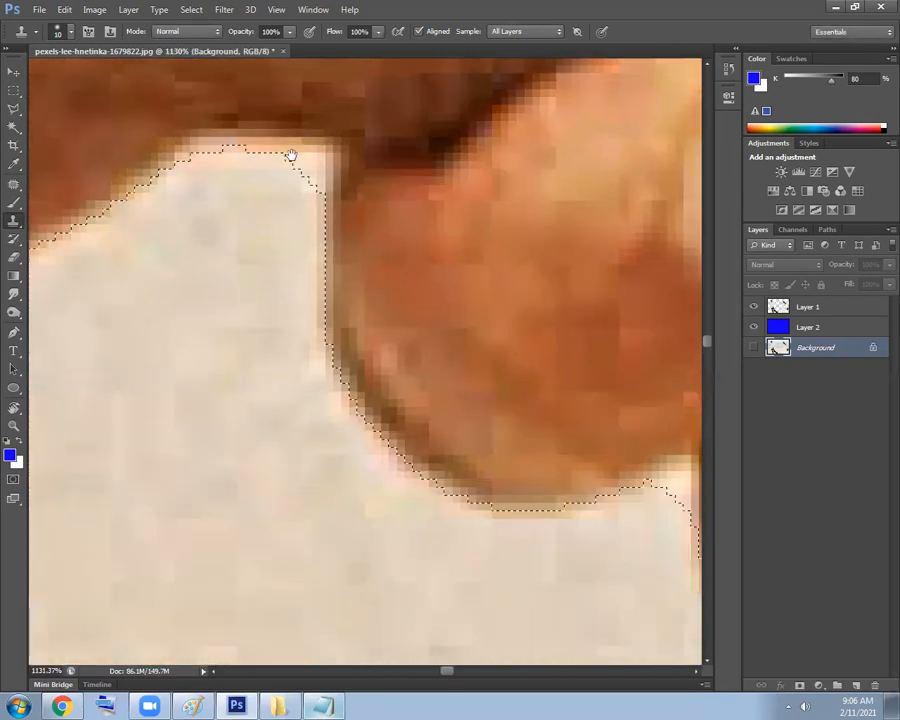
{"action": "key", "text": "w"}
{"action": "mouse_move", "coordinate": [349, 227]}
{"action": "left_mouse_down"}
{"action": "mouse_move", "coordinate": [285, 202]}
{"action": "mouse_move", "coordinate": [132, 235]}
{"action": "left_mouse_up"}
{"action": "left_click_drag", "start_coordinate": [402, 287], "coordinate": [397, 258]}
{"action": "left_click_drag", "start_coordinate": [412, 337], "coordinate": [394, 334]}
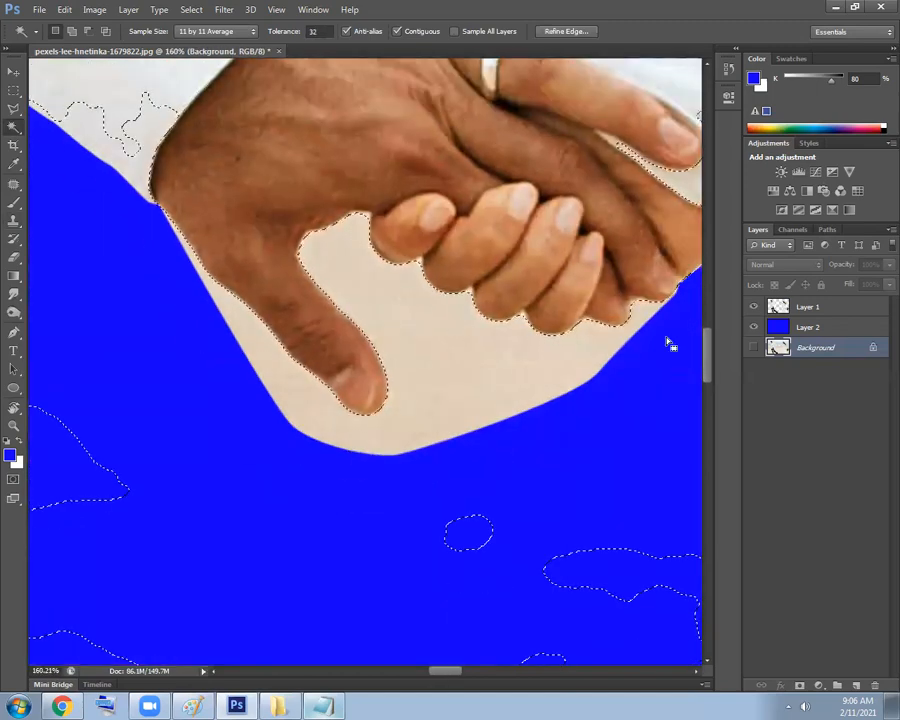
{"action": "left_click", "coordinate": [808, 307]}
{"action": "key", "text": "ctrl+d"}
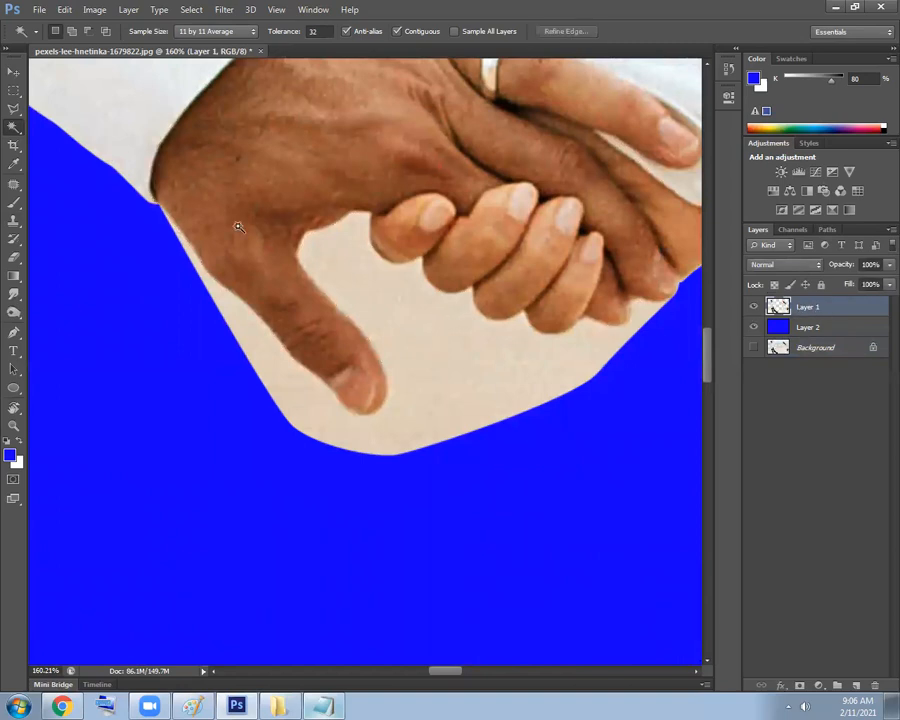
Select the sand beneath the joined hands on Layer 1 with the Magic Wand and smooth the selection by 1 pixel.
{"action": "left_click", "coordinate": [15, 127]}
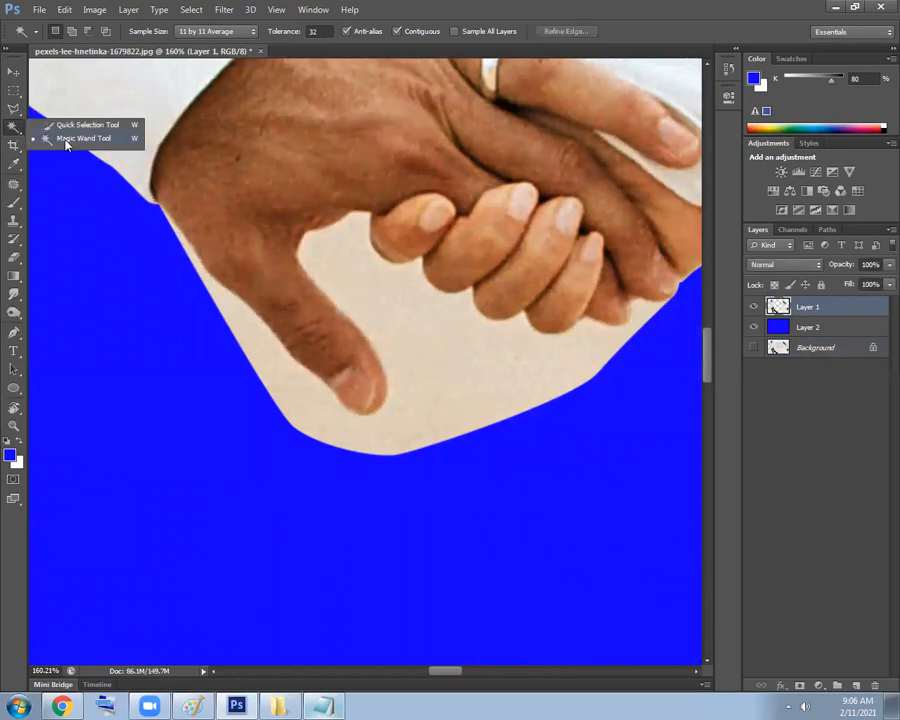
{"action": "left_click", "coordinate": [66, 140]}
{"action": "left_click", "coordinate": [430, 335]}
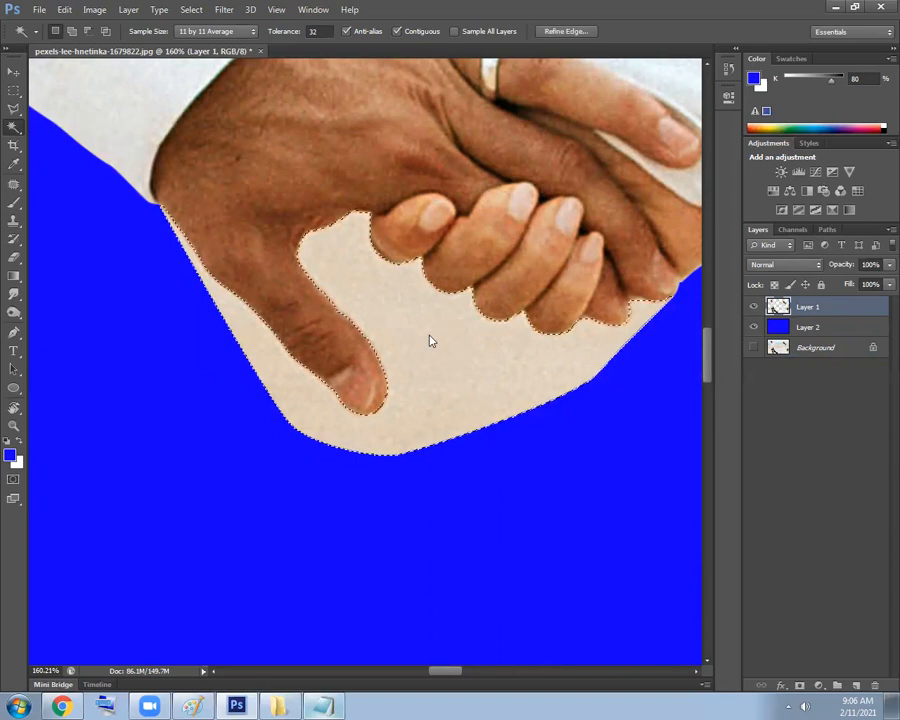
{"action": "left_click", "coordinate": [191, 10]}
{"action": "mouse_move", "coordinate": [322, 165]}
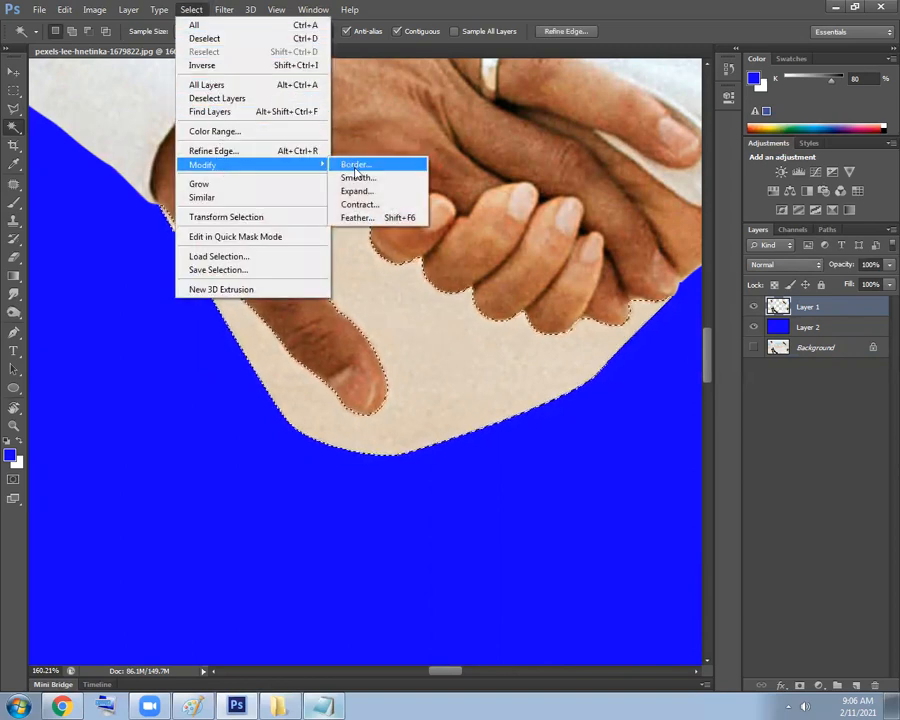
{"action": "left_click", "coordinate": [356, 177]}
{"action": "type", "text": "1"}
{"action": "left_click", "coordinate": [635, 221]}
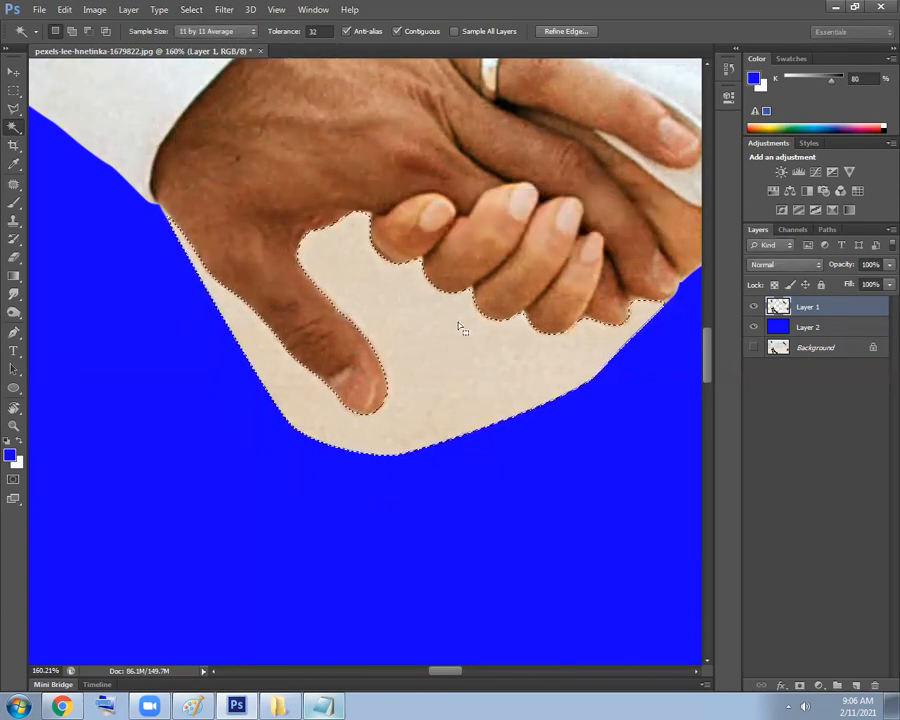
Compare the selection outline along the thumb with and without the smoothing, and keep it smoothed.
{"action": "scroll", "coordinate": [468, 332], "scroll_direction": "up", "scroll_amount": 4}
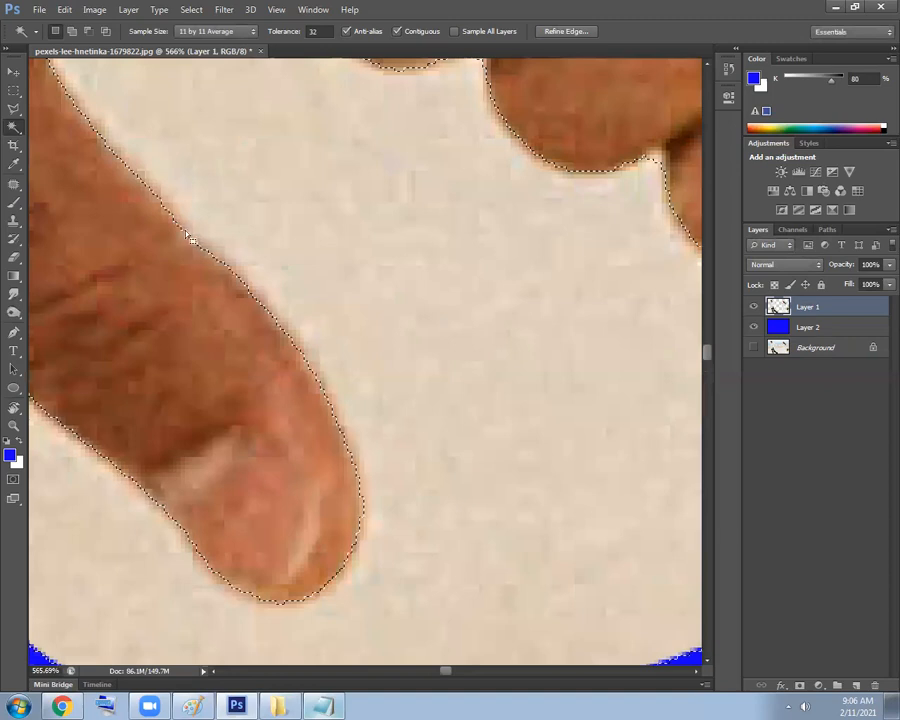
{"action": "scroll", "coordinate": [305, 362], "scroll_direction": "up", "scroll_amount": 3}
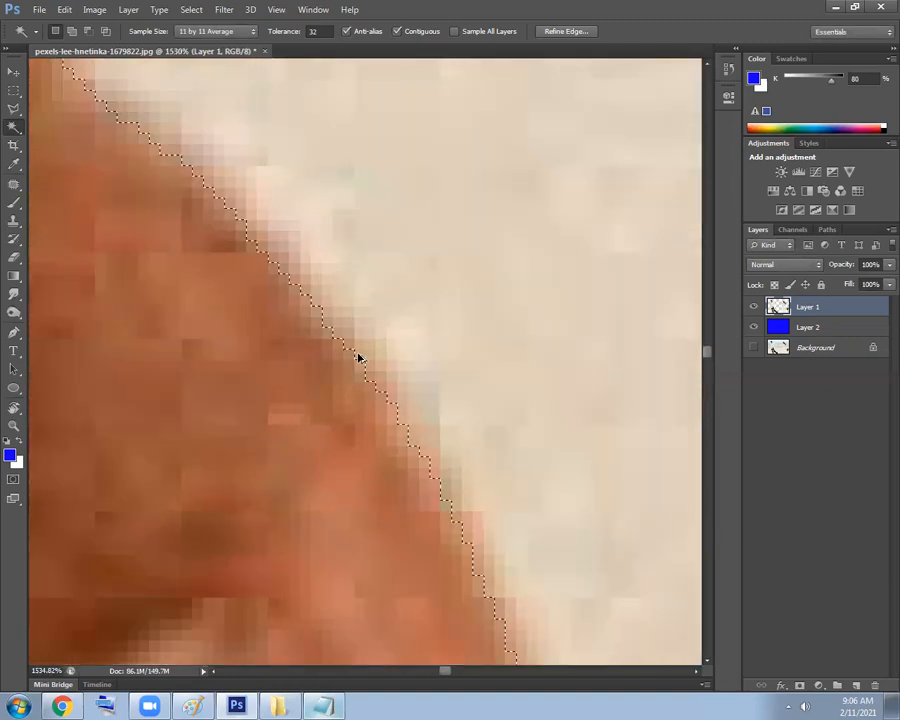
{"action": "scroll", "coordinate": [295, 281], "scroll_direction": "up", "scroll_amount": 3}
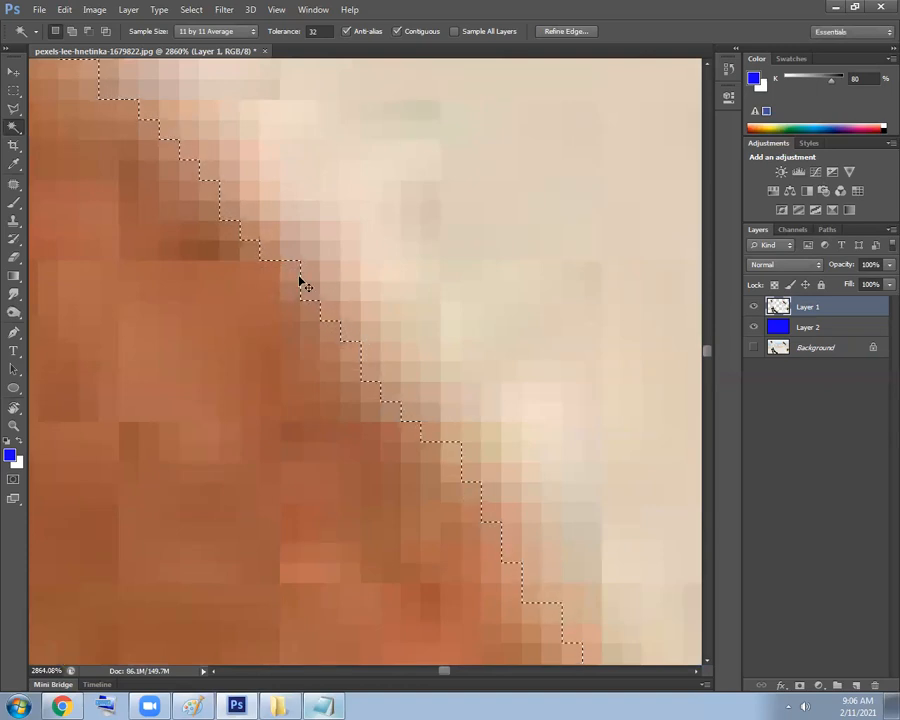
{"action": "key", "text": "ctrl+z"}
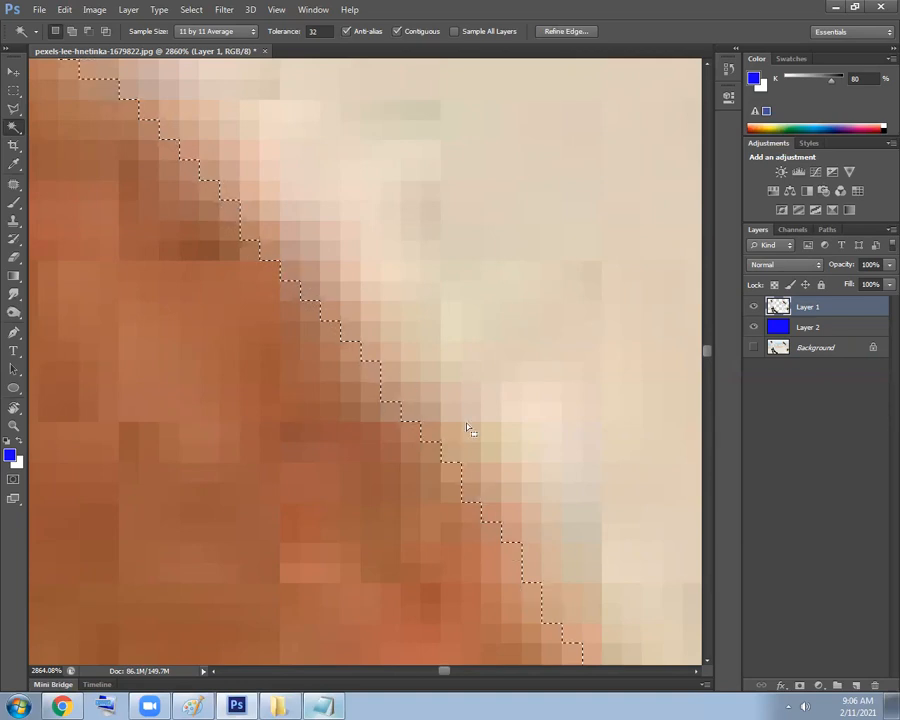
Delete the selected sand beneath the joined hands from Layer 1 and deselect.
{"action": "scroll", "coordinate": [471, 428], "scroll_direction": "down", "scroll_amount": 6}
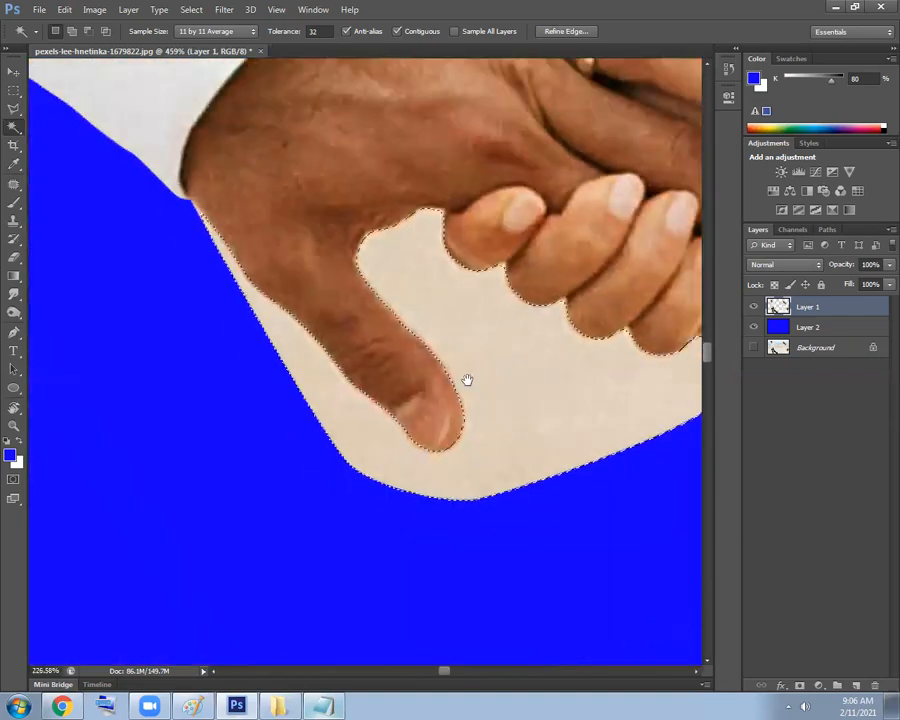
{"action": "scroll", "coordinate": [467, 380], "scroll_direction": "down", "scroll_amount": 3}
{"action": "left_click_drag", "start_coordinate": [478, 414], "coordinate": [462, 401]}
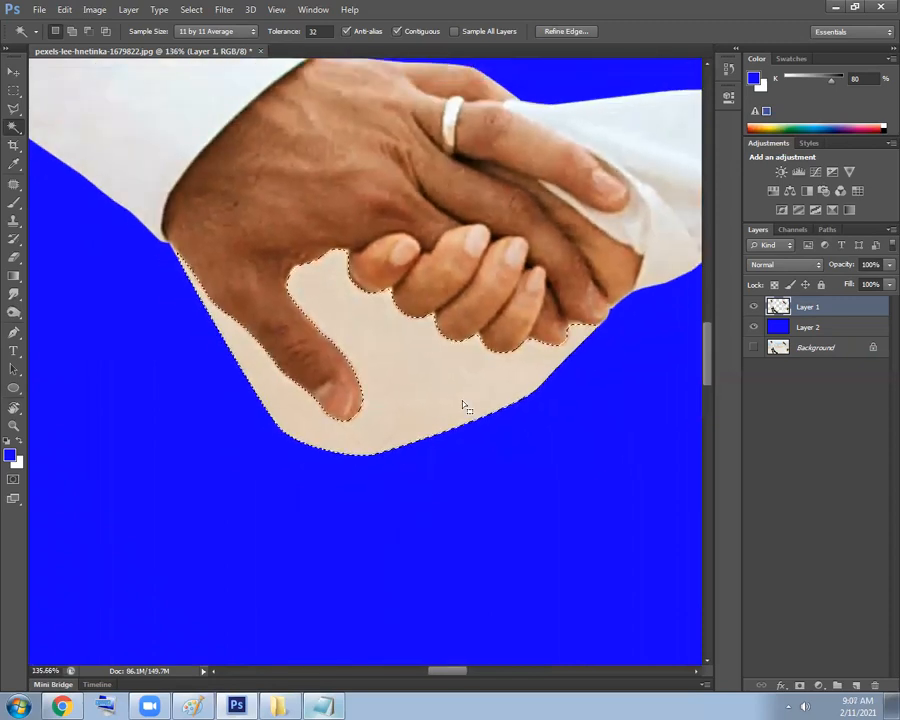
{"action": "key", "text": "Delete"}
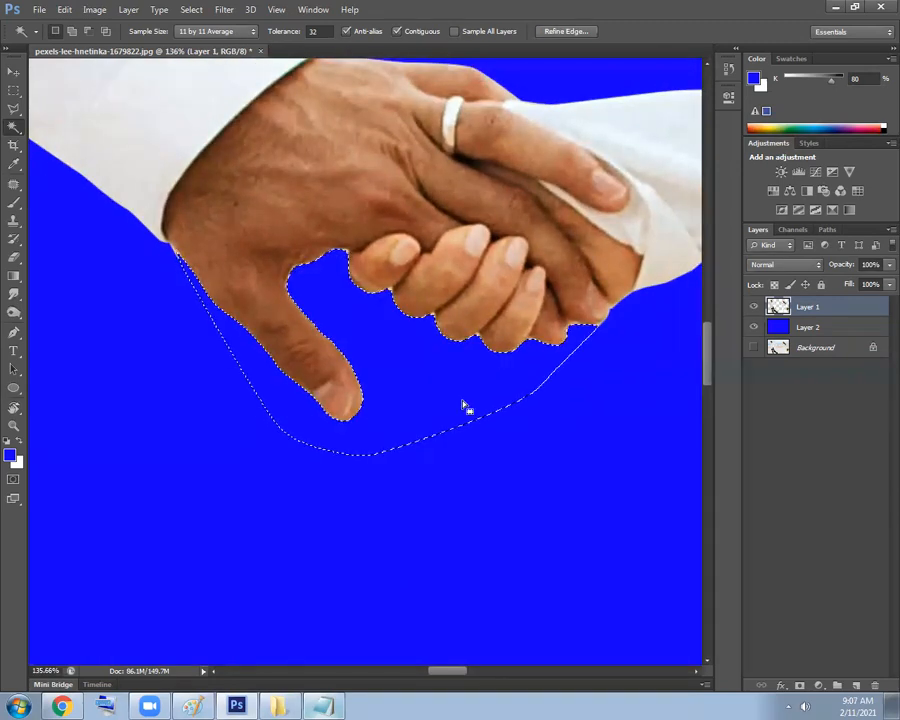
{"action": "key", "text": "ctrl+d"}
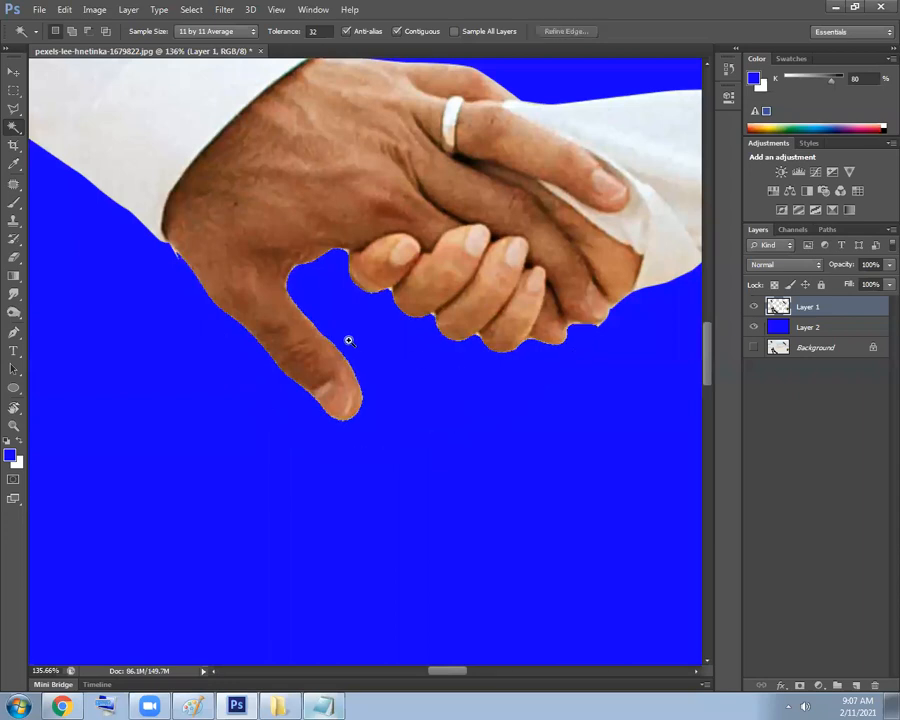
Inspect the cut-out edge at the sleeve and wrist and in the gap between the thumb and fingers.
{"action": "left_click_drag", "start_coordinate": [348, 341], "coordinate": [410, 374]}
{"action": "left_click_drag", "start_coordinate": [232, 287], "coordinate": [260, 290]}
{"action": "left_click_drag", "start_coordinate": [314, 303], "coordinate": [880, 336]}
{"action": "left_click_drag", "start_coordinate": [277, 298], "coordinate": [320, 580]}
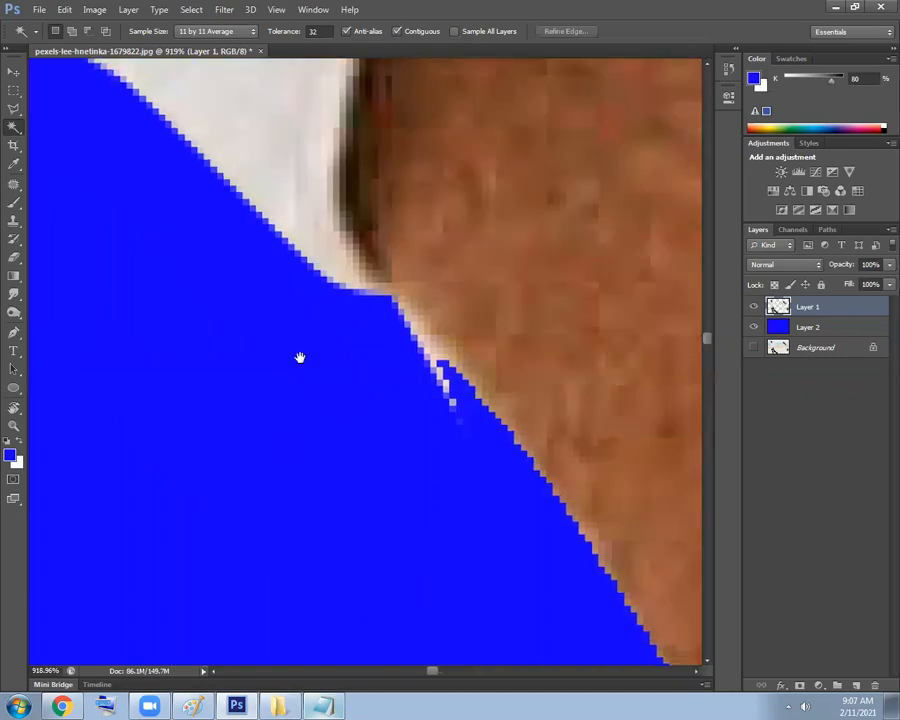
{"action": "scroll", "coordinate": [430, 373], "scroll_direction": "down", "scroll_amount": 10}
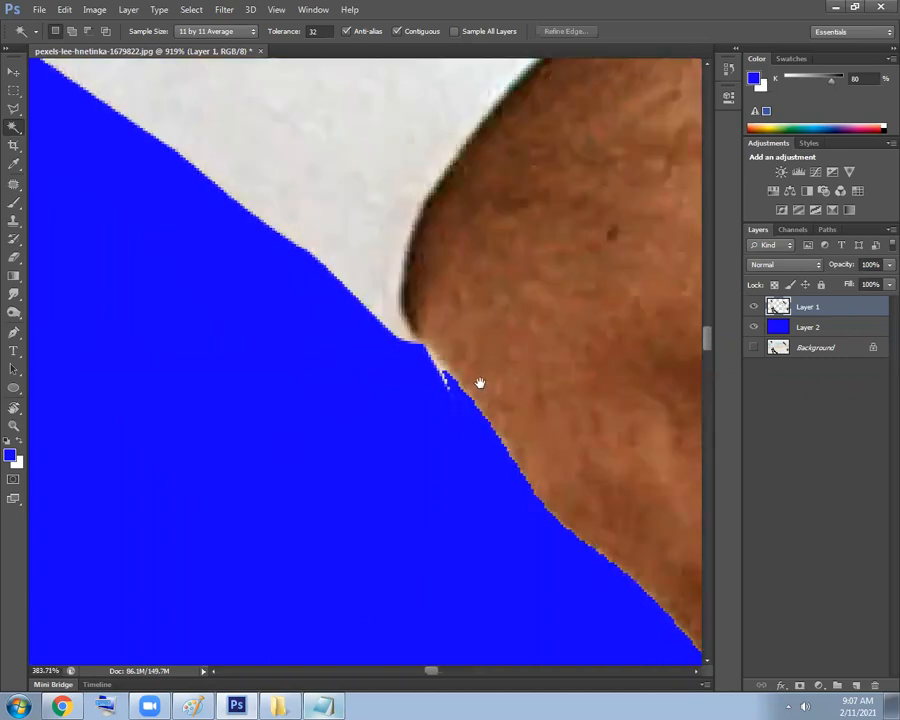
{"action": "scroll", "coordinate": [480, 318], "scroll_direction": "up", "scroll_amount": 5}
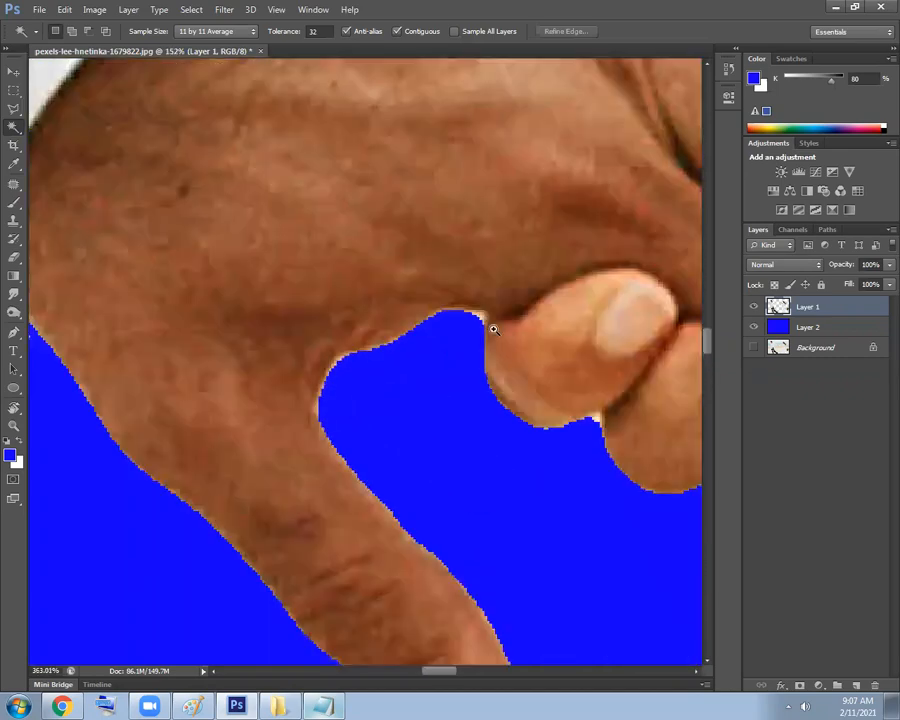
Outline the light leftover between the palm and the first finger with the Polygonal Lasso, delete it from Layer 1 and deselect.
{"action": "scroll", "coordinate": [508, 325], "scroll_direction": "up", "scroll_amount": 5}
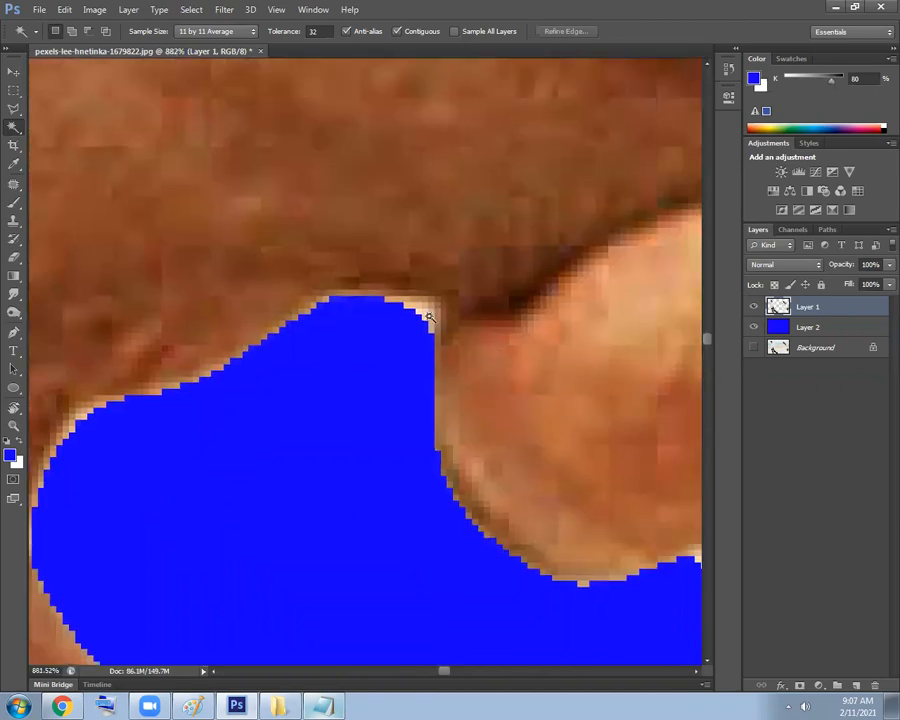
{"action": "key", "text": "l"}
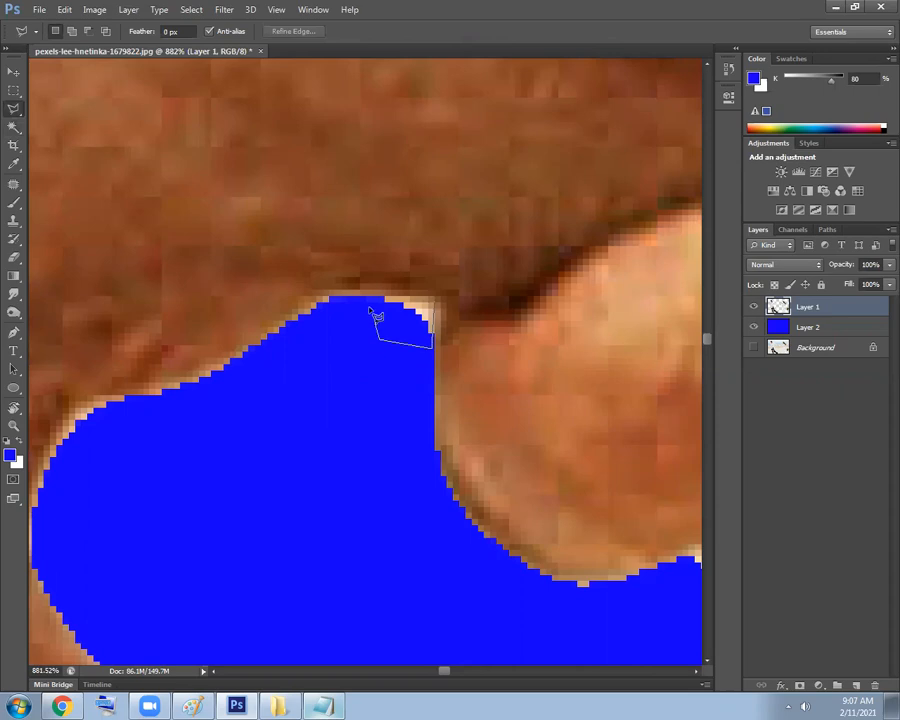
{"action": "left_click", "coordinate": [433, 299]}
{"action": "key", "text": "Delete"}
{"action": "key", "text": "ctrl+d"}
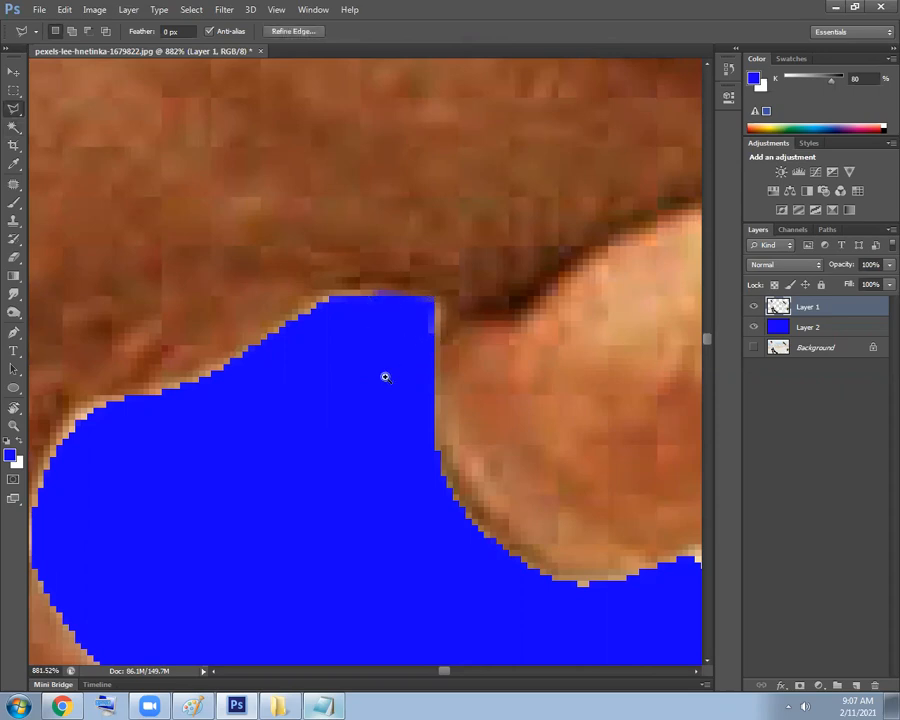
Switch to the Lasso tool, circle the light leftover between the first and second fingers, delete it and deselect.
{"action": "left_click_drag", "start_coordinate": [385, 377], "coordinate": [251, 315]}
{"action": "left_click_drag", "start_coordinate": [460, 418], "coordinate": [508, 454]}
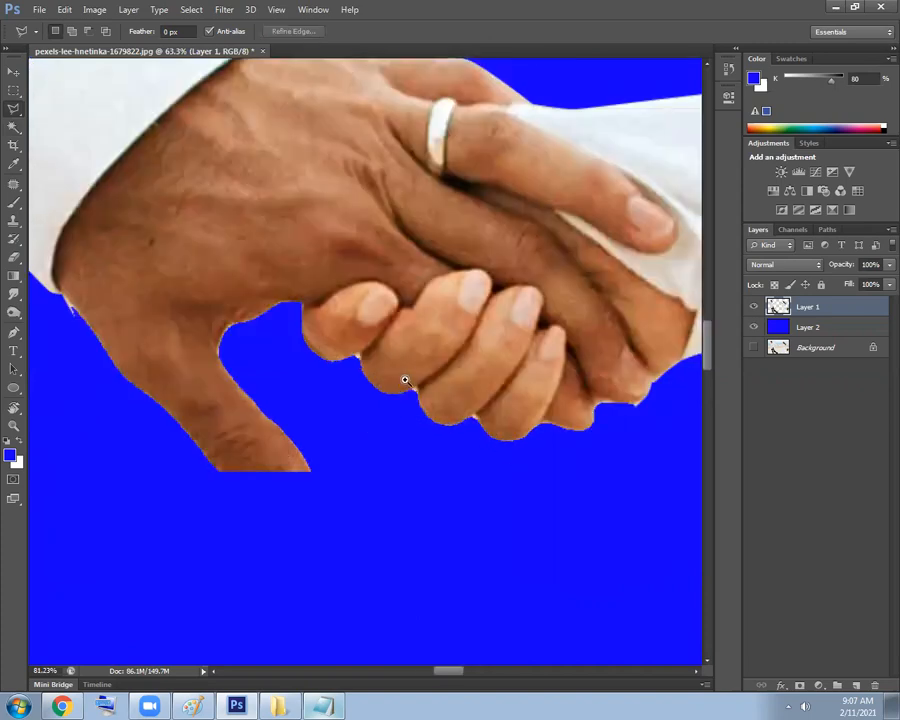
{"action": "scroll", "coordinate": [405, 380], "scroll_direction": "up", "scroll_amount": 5}
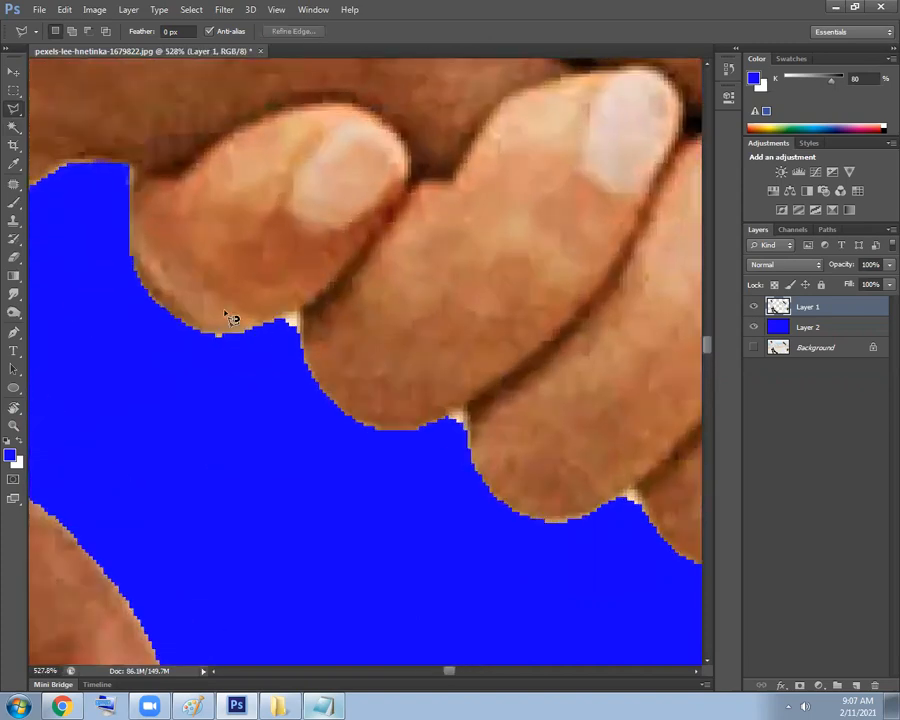
{"action": "scroll", "coordinate": [294, 337], "scroll_direction": "up", "scroll_amount": 3}
{"action": "key", "text": "shift+l"}
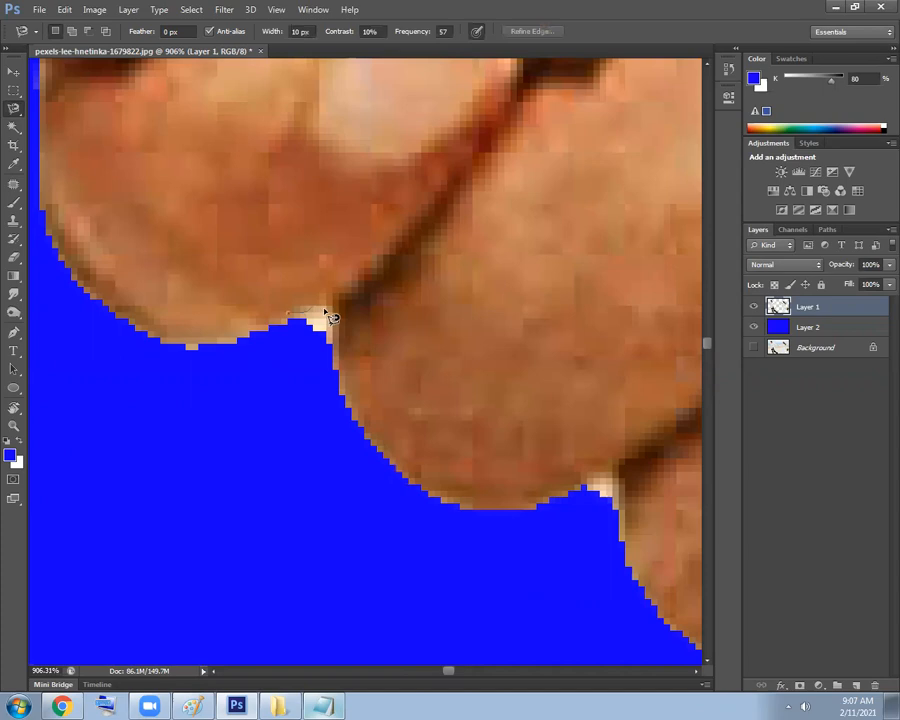
{"action": "key", "text": "Escape"}
{"action": "right_click", "coordinate": [15, 110]}
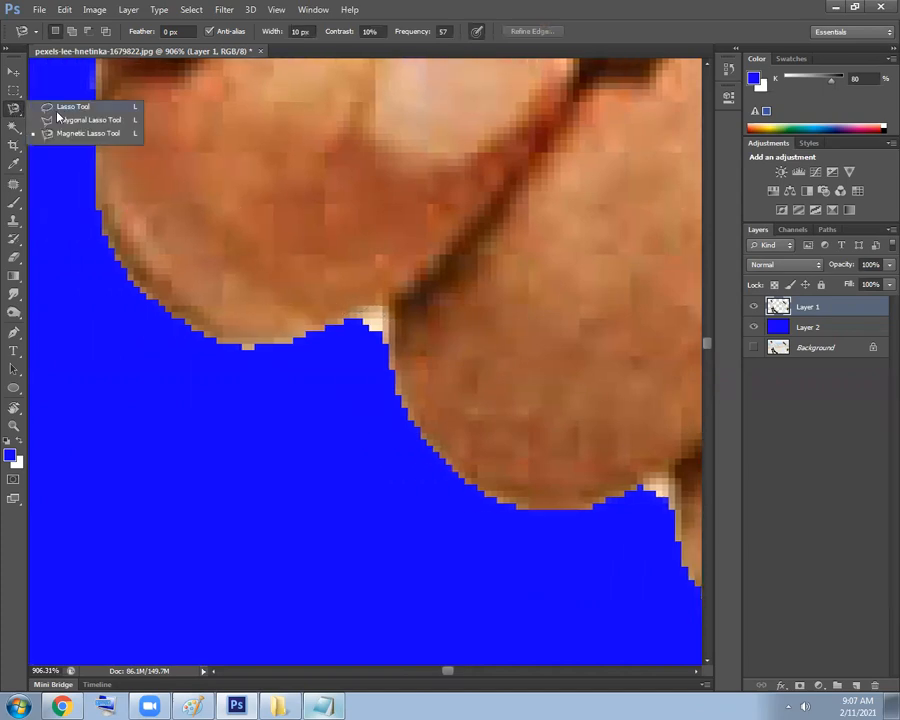
{"action": "left_click", "coordinate": [85, 105]}
{"action": "scroll", "coordinate": [372, 319], "scroll_direction": "up", "scroll_amount": 1}
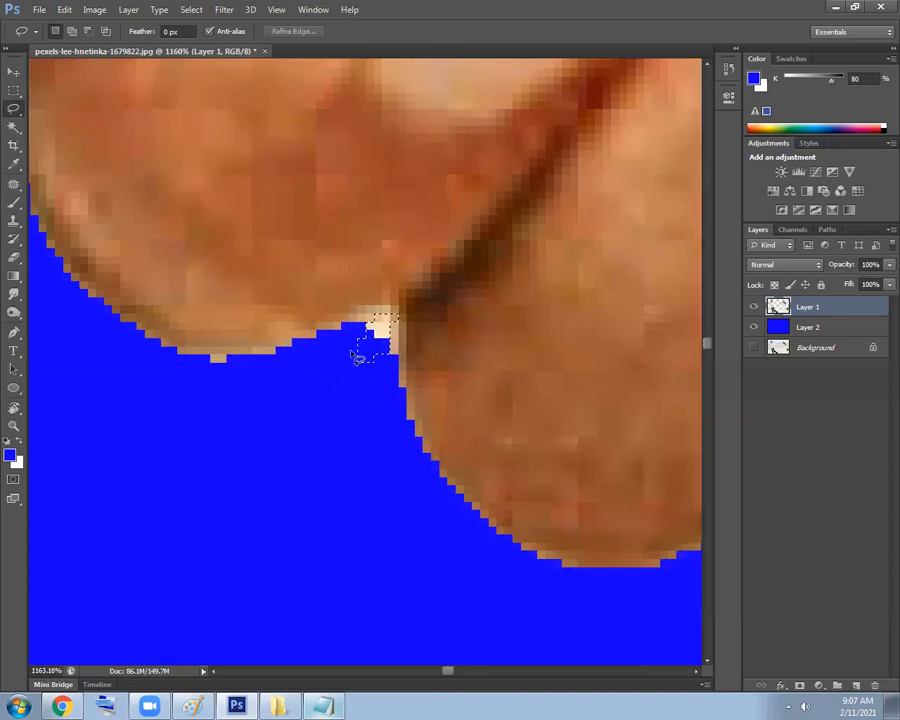
{"action": "key", "text": "Delete"}
{"action": "key", "text": "ctrl+d"}
Lasso the light leftover between the second and third fingers and delete it from Layer 1.
{"action": "scroll", "coordinate": [323, 338], "scroll_direction": "down", "scroll_amount": 7}
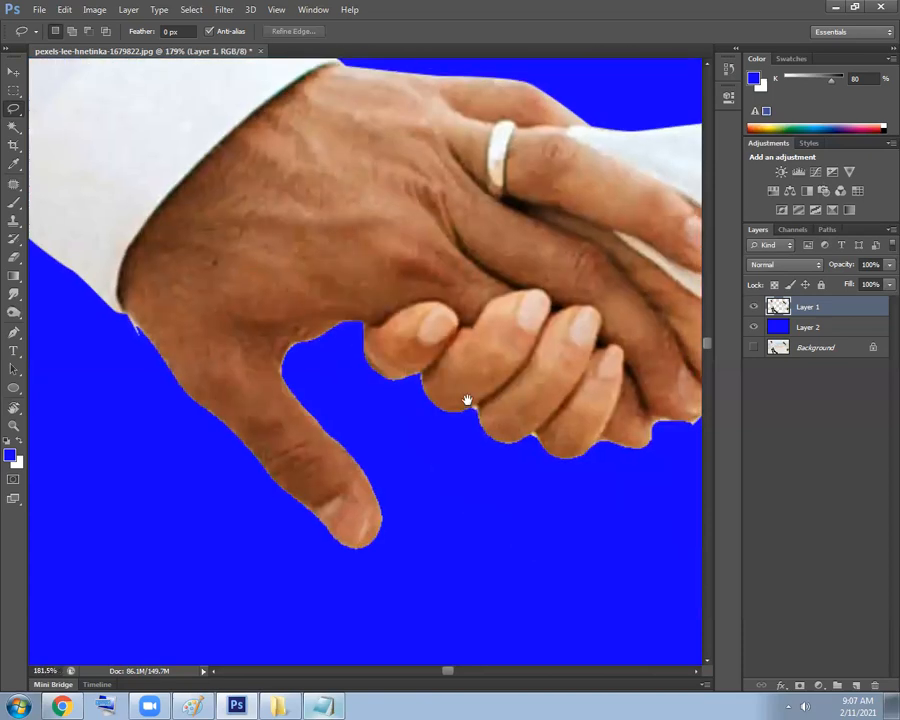
{"action": "left_click_drag", "start_coordinate": [468, 400], "coordinate": [328, 340]}
{"action": "scroll", "coordinate": [340, 350], "scroll_direction": "up", "scroll_amount": 5}
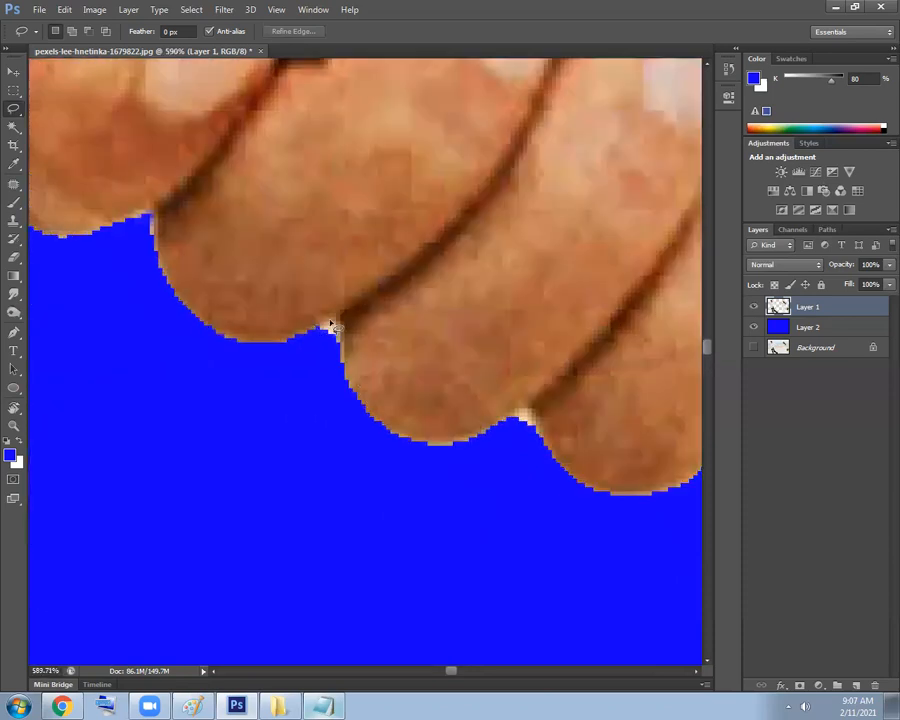
{"action": "left_click_drag", "start_coordinate": [316, 353], "coordinate": [318, 355]}
{"action": "scroll", "coordinate": [366, 416], "scroll_direction": "up", "scroll_amount": 5}
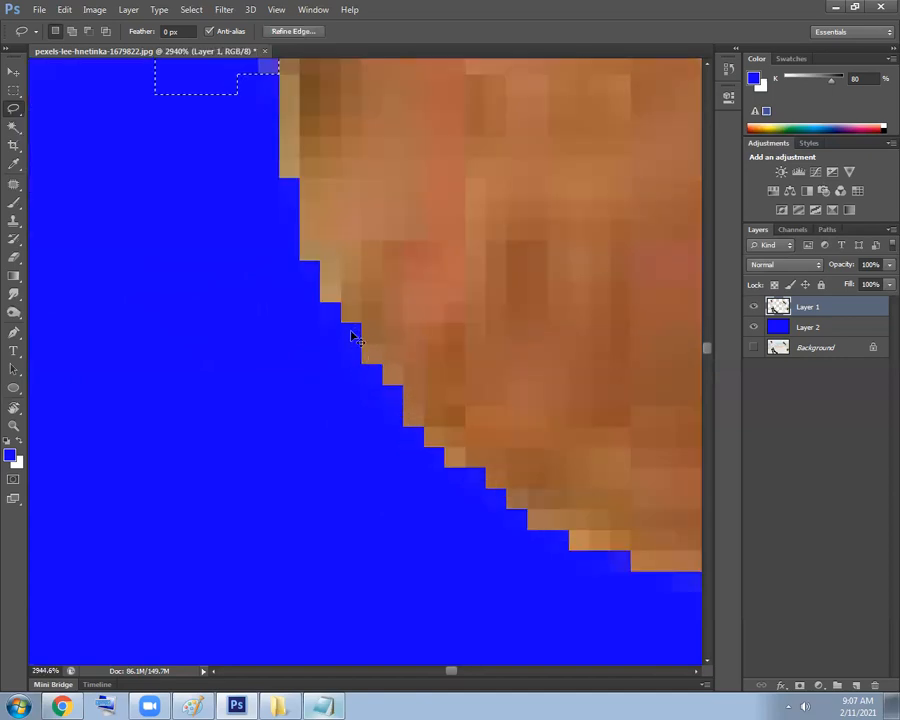
Lasso the light leftover between the third and fourth fingers, delete it from Layer 1 and deselect.
{"action": "scroll", "coordinate": [360, 350], "scroll_direction": "down", "scroll_amount": 4}
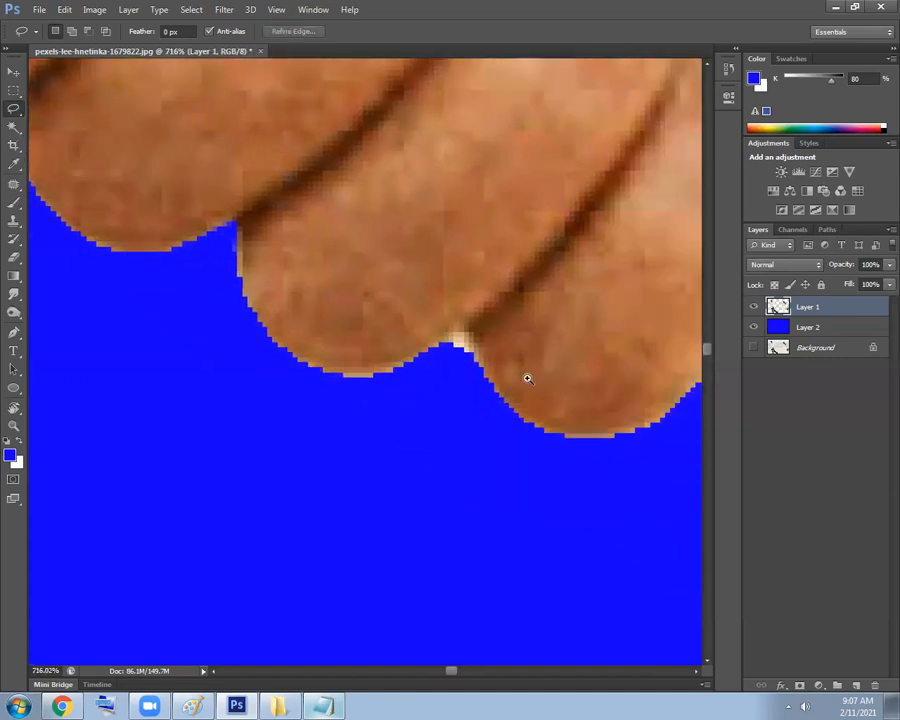
{"action": "scroll", "coordinate": [403, 366], "scroll_direction": "up", "scroll_amount": 3}
{"action": "left_click", "coordinate": [488, 409]}
{"action": "double_click", "coordinate": [390, 423]}
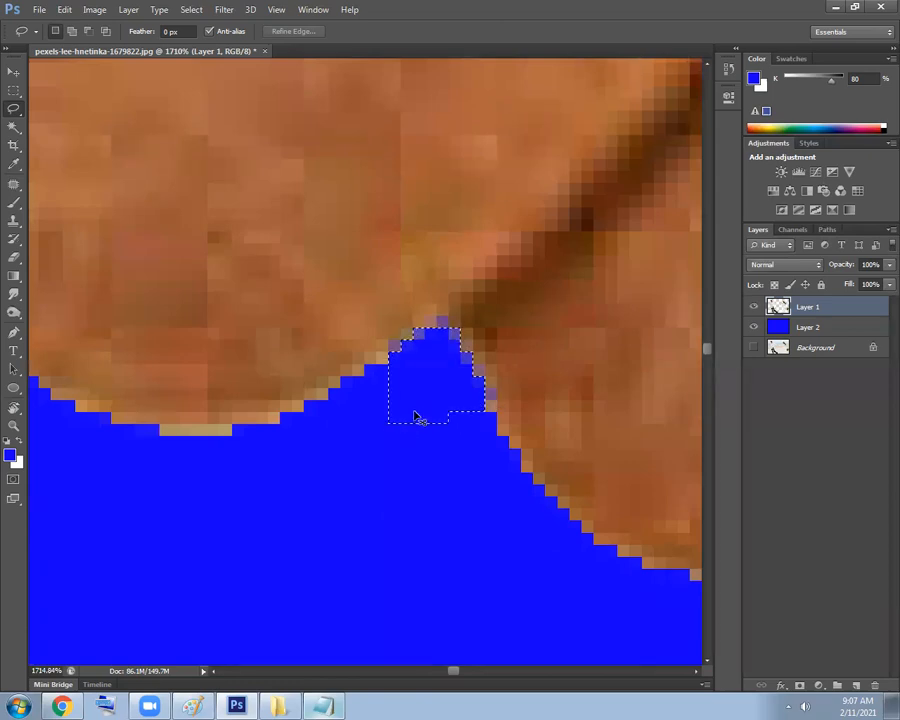
{"action": "scroll", "coordinate": [440, 385], "scroll_direction": "down", "scroll_amount": 5}
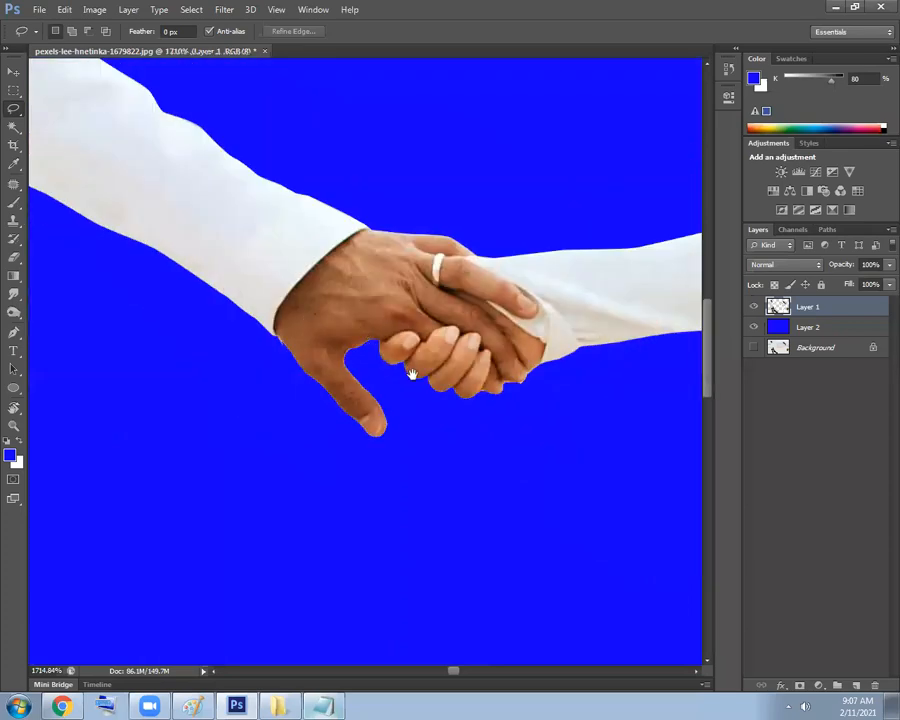
Switch to Chrome and search Google Images for "anti aliasing" in a new tab.
{"action": "left_click", "coordinate": [62, 706]}
{"action": "left_click", "coordinate": [692, 13]}
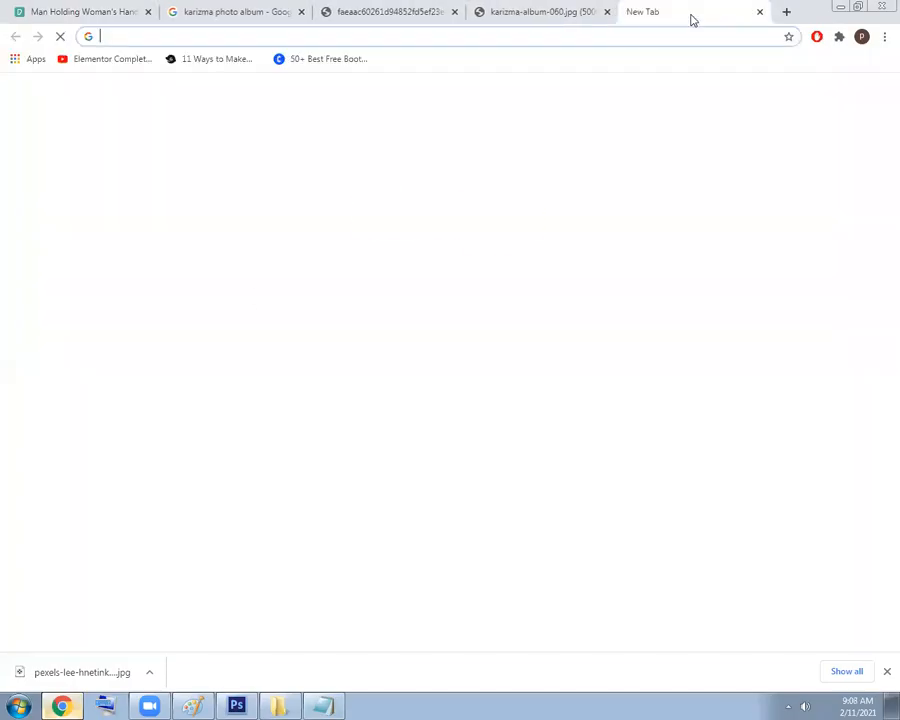
{"action": "type", "text": "anti"}
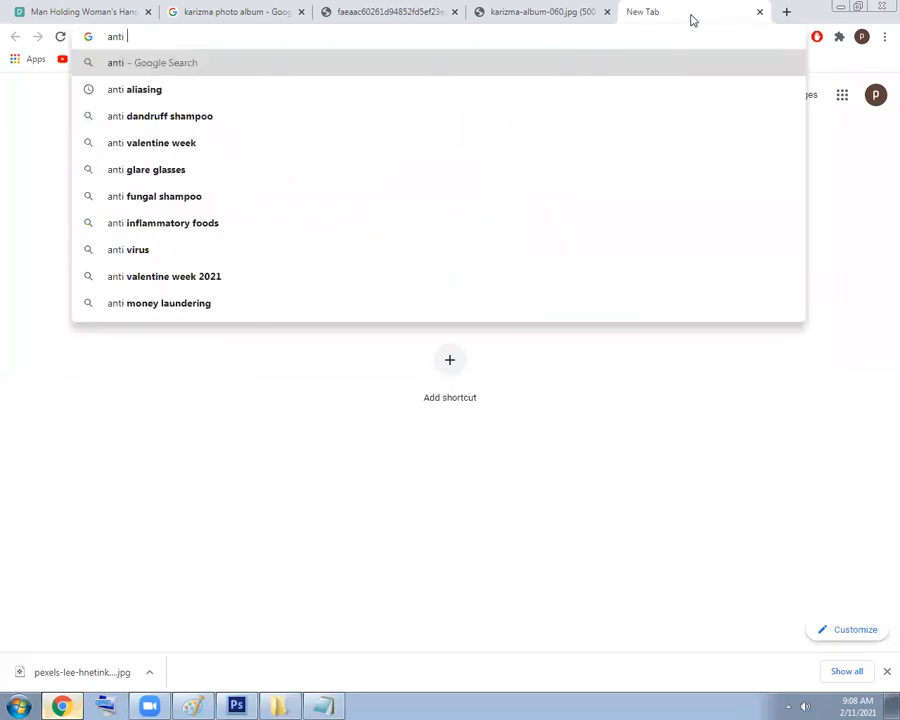
{"action": "key", "text": "Down"}
{"action": "key", "text": "Return"}
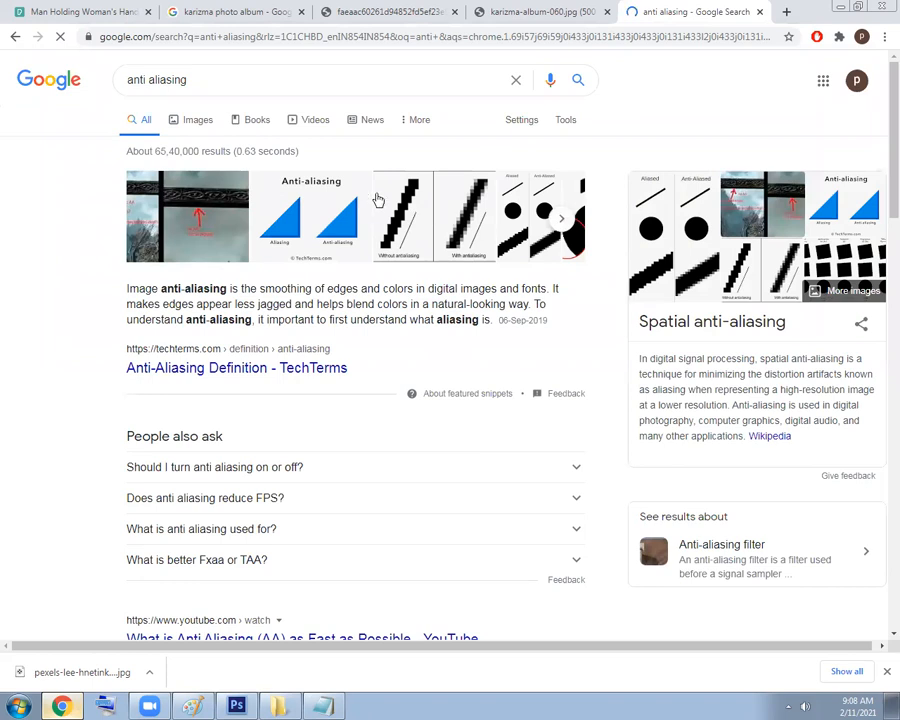
{"action": "left_click", "coordinate": [198, 123]}
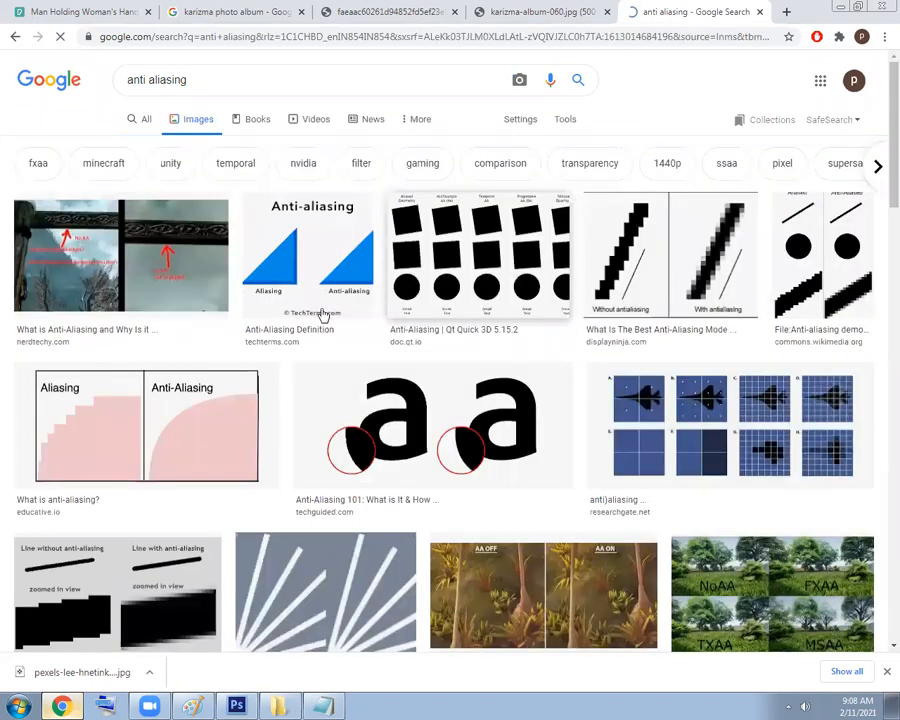
Open the DisplayNinja image comparing a line with and without antialiasing in its own tab.
{"action": "left_click", "coordinate": [669, 267]}
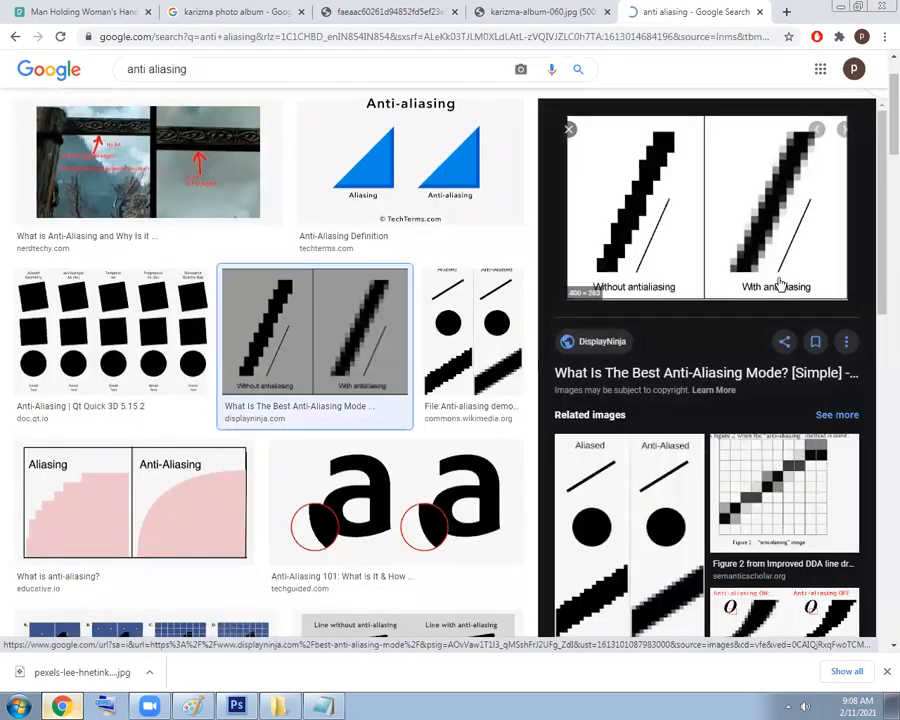
{"action": "right_click", "coordinate": [664, 207]}
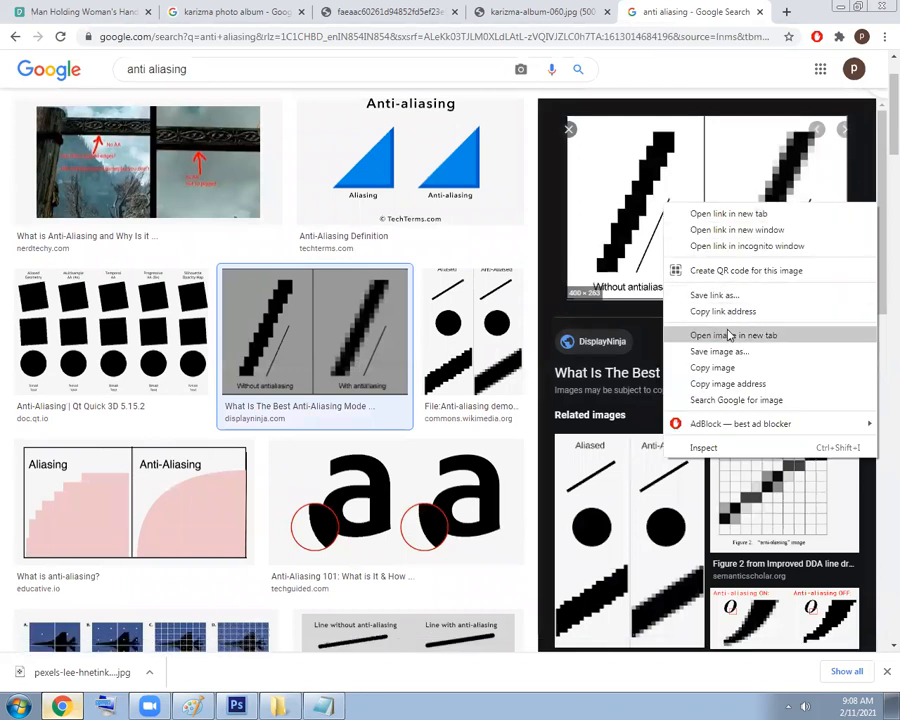
{"action": "left_click", "coordinate": [729, 503]}
{"action": "left_click", "coordinate": [705, 11]}
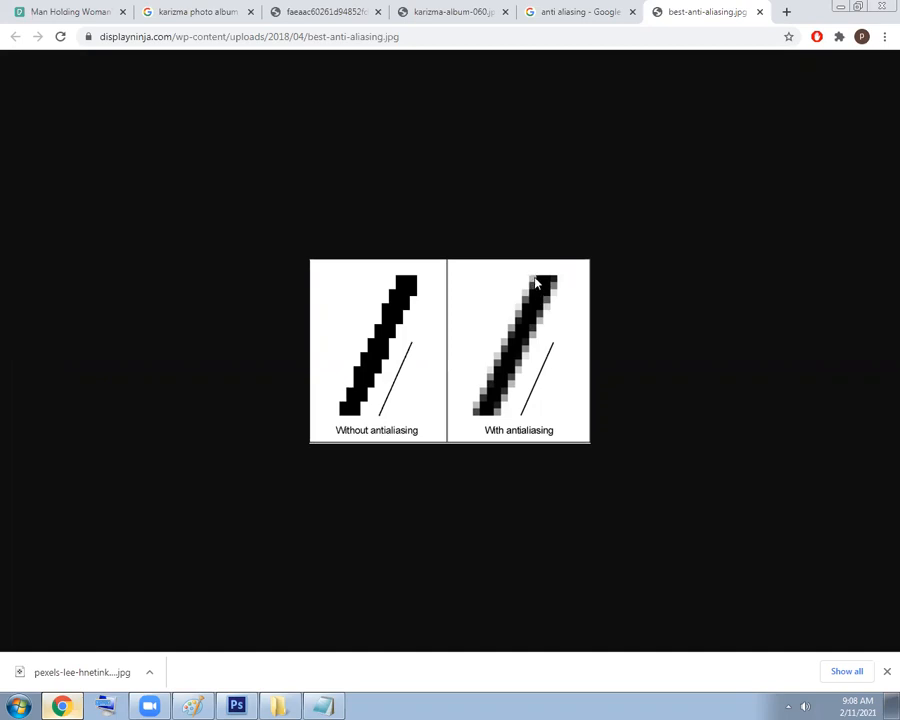
Return to Photoshop and examine the edge pixels of the cut-out along the sleeve down to the wrist for antialiasing.
{"action": "left_click", "coordinate": [841, 7]}
{"action": "left_click_drag", "start_coordinate": [392, 254], "coordinate": [340, 246]}
{"action": "left_click_drag", "start_coordinate": [620, 292], "coordinate": [285, 255]}
{"action": "left_click_drag", "start_coordinate": [388, 272], "coordinate": [273, 285]}
{"action": "key", "text": "ctrl+0"}
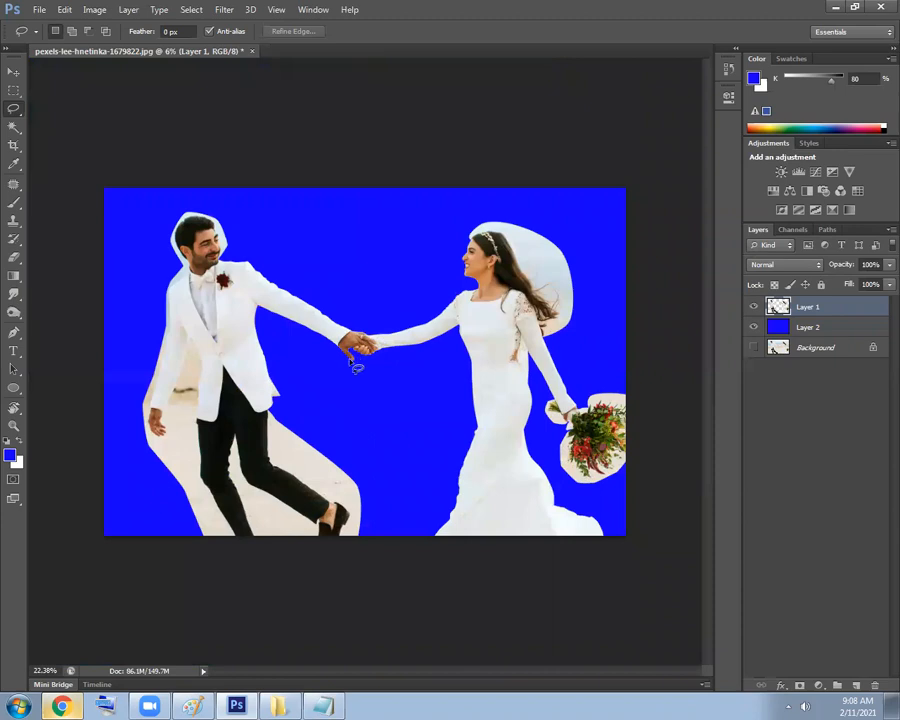
{"action": "mouse_move", "coordinate": [369, 372]}
{"action": "left_mouse_down"}
{"action": "mouse_move", "coordinate": [446, 374]}
{"action": "mouse_move", "coordinate": [532, 407]}
{"action": "mouse_move", "coordinate": [370, 355]}
{"action": "mouse_move", "coordinate": [390, 335]}
{"action": "mouse_move", "coordinate": [418, 368]}
{"action": "mouse_move", "coordinate": [632, 430]}
{"action": "left_mouse_up"}
{"action": "left_click_drag", "start_coordinate": [190, 312], "coordinate": [369, 370]}
{"action": "mouse_move", "coordinate": [227, 323]}
{"action": "left_mouse_down"}
{"action": "mouse_move", "coordinate": [273, 307]}
{"action": "mouse_move", "coordinate": [287, 283]}
{"action": "left_mouse_up"}
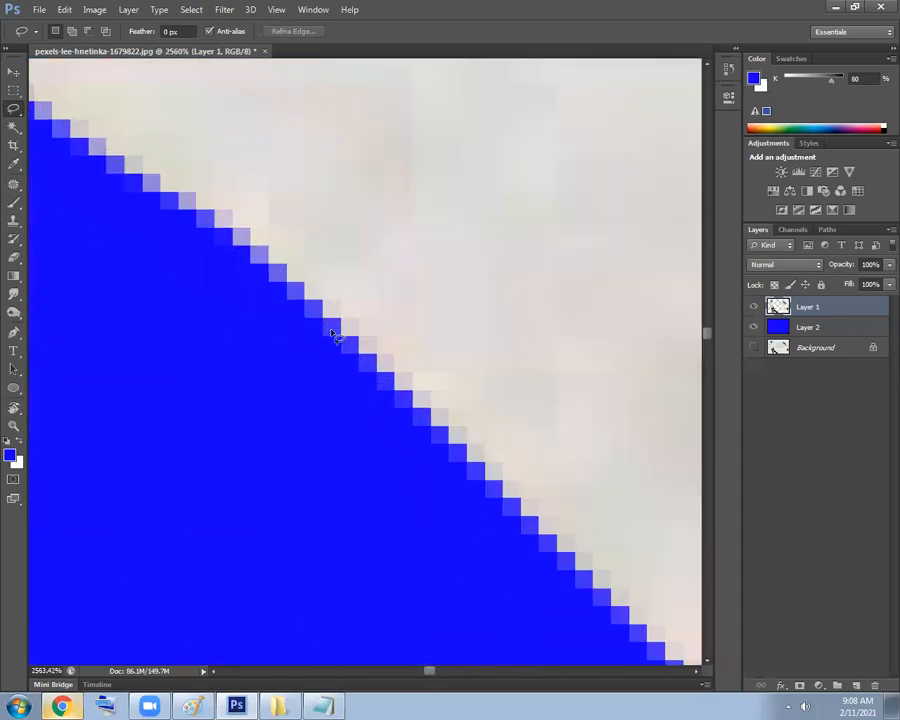
{"action": "left_click_drag", "start_coordinate": [469, 451], "coordinate": [307, 305]}
{"action": "left_click_drag", "start_coordinate": [581, 570], "coordinate": [284, 294]}
{"action": "left_click_drag", "start_coordinate": [436, 422], "coordinate": [302, 294]}
{"action": "left_click_drag", "start_coordinate": [502, 475], "coordinate": [291, 301]}
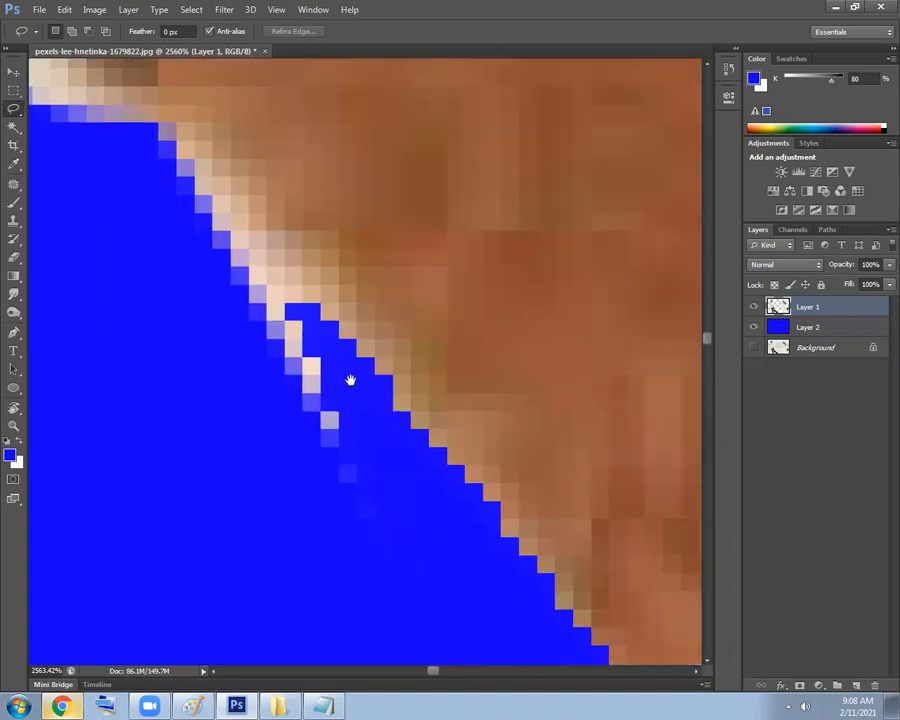
{"action": "left_click_drag", "start_coordinate": [352, 378], "coordinate": [370, 352]}
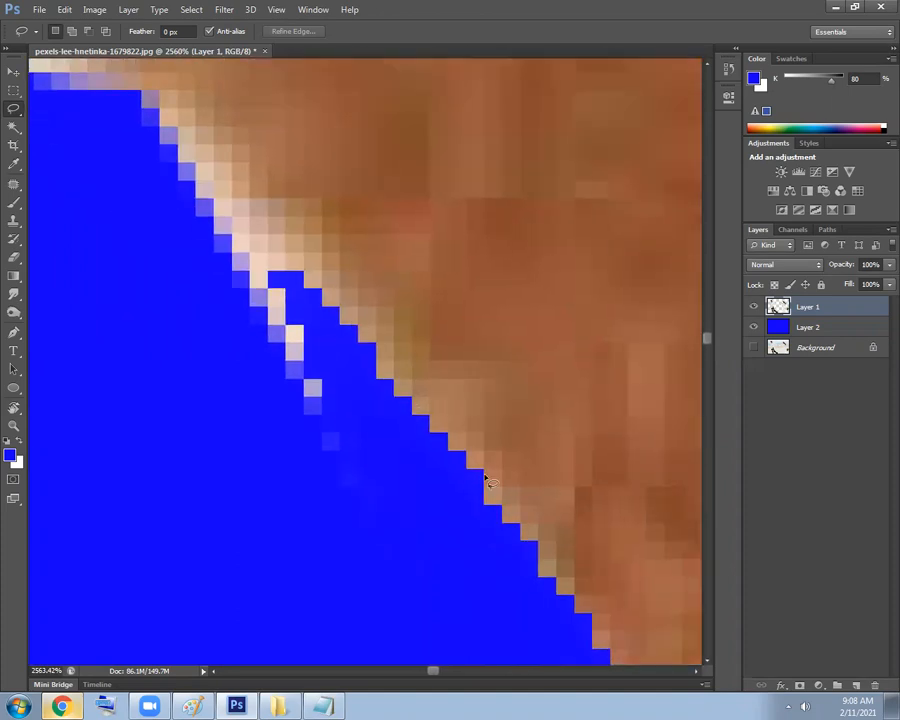
Lasso the light fringe on the wrist just below the sleeve, delete it from Layer 1 and deselect.
{"action": "left_click_drag", "start_coordinate": [381, 384], "coordinate": [366, 374]}
{"action": "left_click_drag", "start_coordinate": [366, 374], "coordinate": [416, 394]}
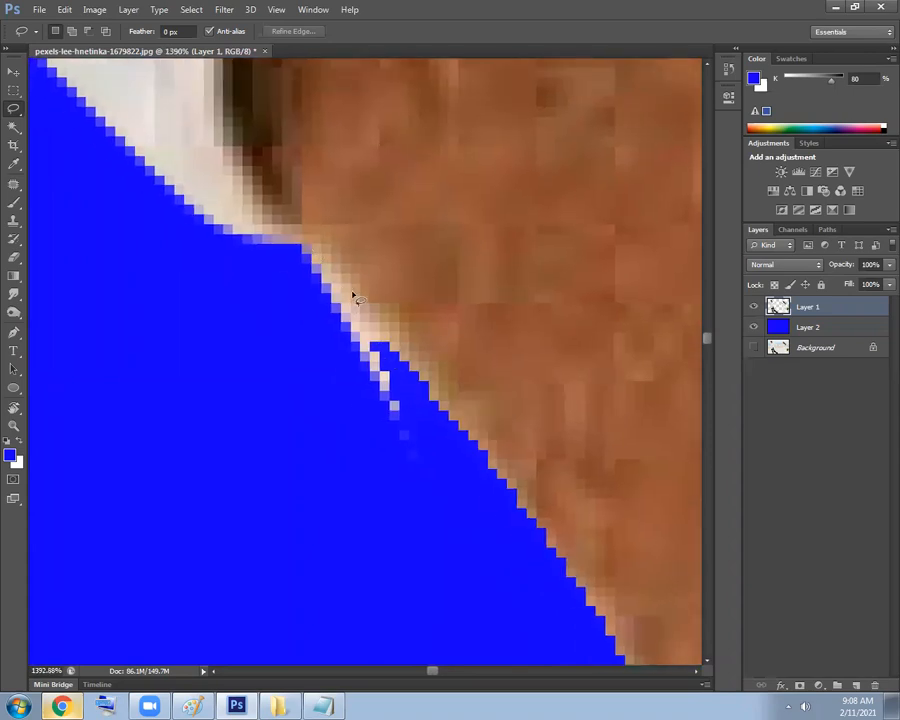
{"action": "mouse_move", "coordinate": [378, 465]}
{"action": "left_mouse_down"}
{"action": "mouse_move", "coordinate": [257, 401]}
{"action": "mouse_move", "coordinate": [285, 418]}
{"action": "left_mouse_up"}
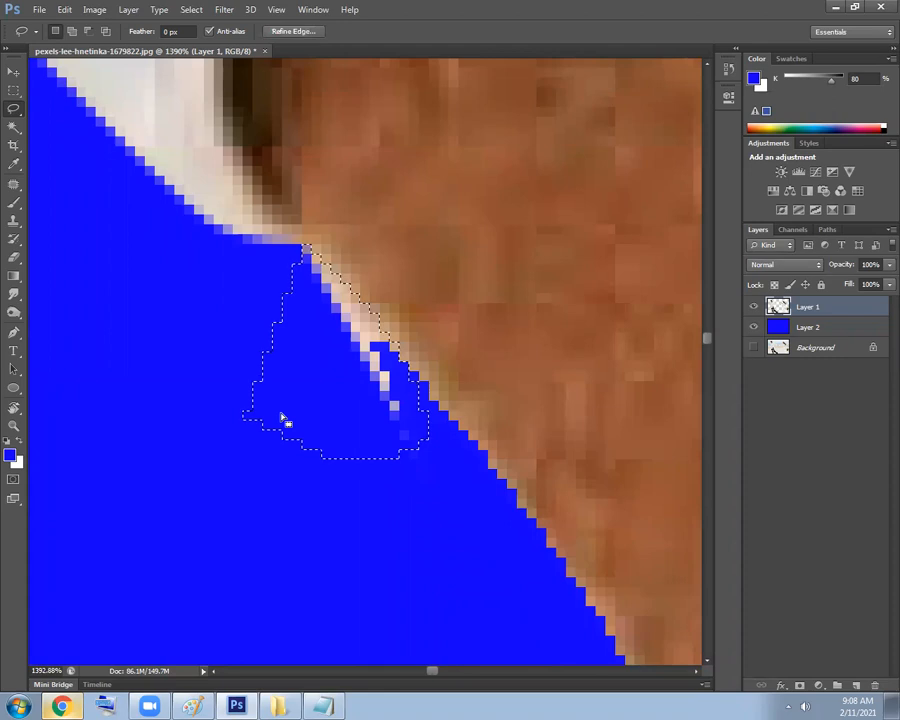
{"action": "key", "text": "Delete"}
{"action": "key", "text": "ctrl+d"}
{"action": "scroll", "coordinate": [416, 338], "scroll_direction": "up", "scroll_amount": 3}
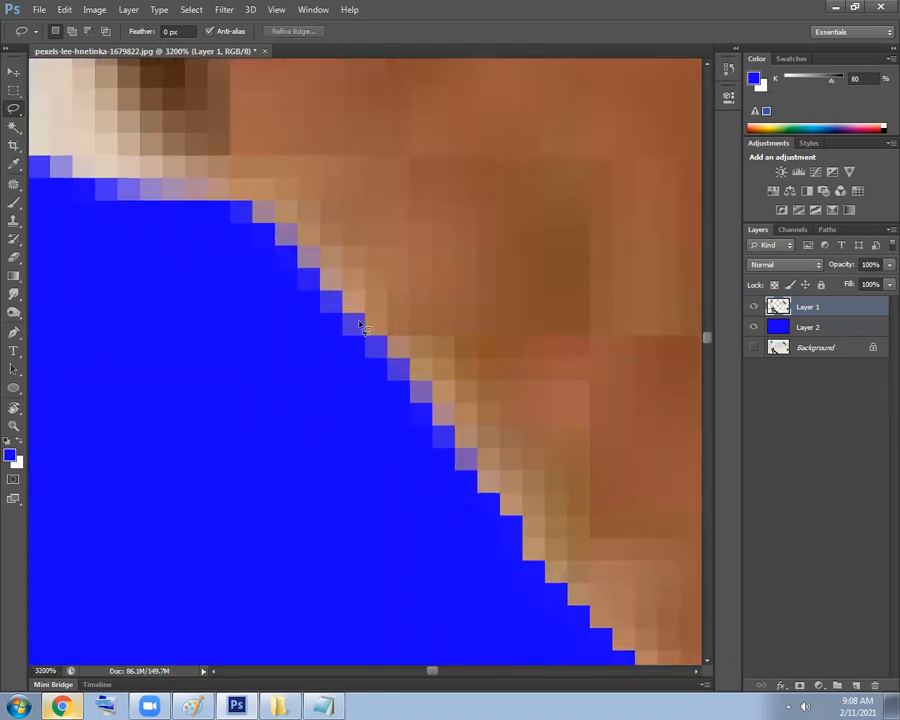
{"action": "scroll", "coordinate": [498, 414], "scroll_direction": "down", "scroll_amount": 10}
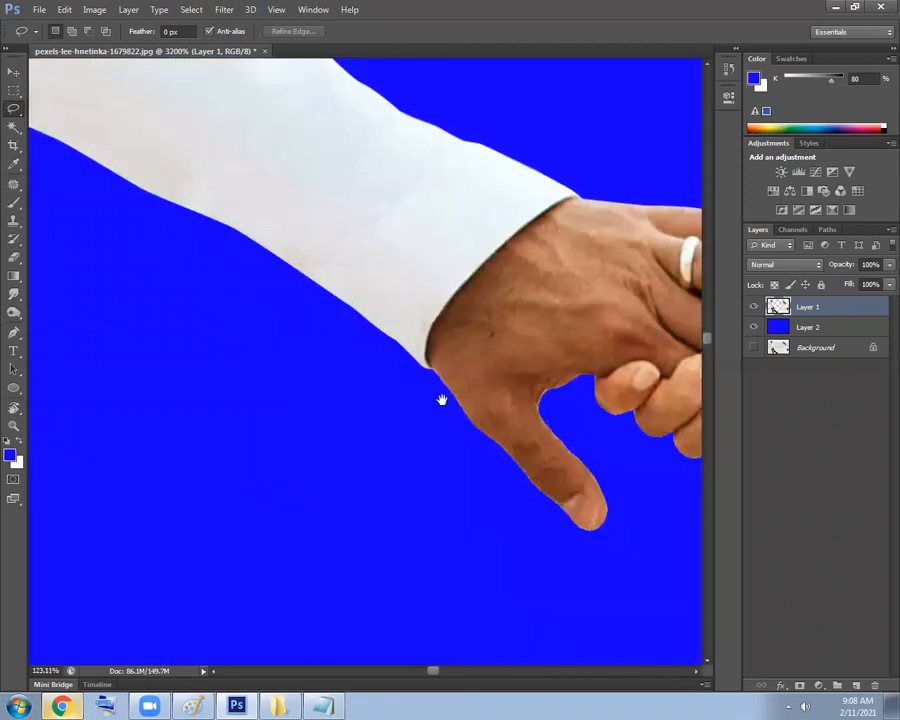
Step back through the lasso clean-up deletions until the selection around the thumb and fingers is active again.
{"action": "scroll", "coordinate": [413, 377], "scroll_direction": "up", "scroll_amount": 3}
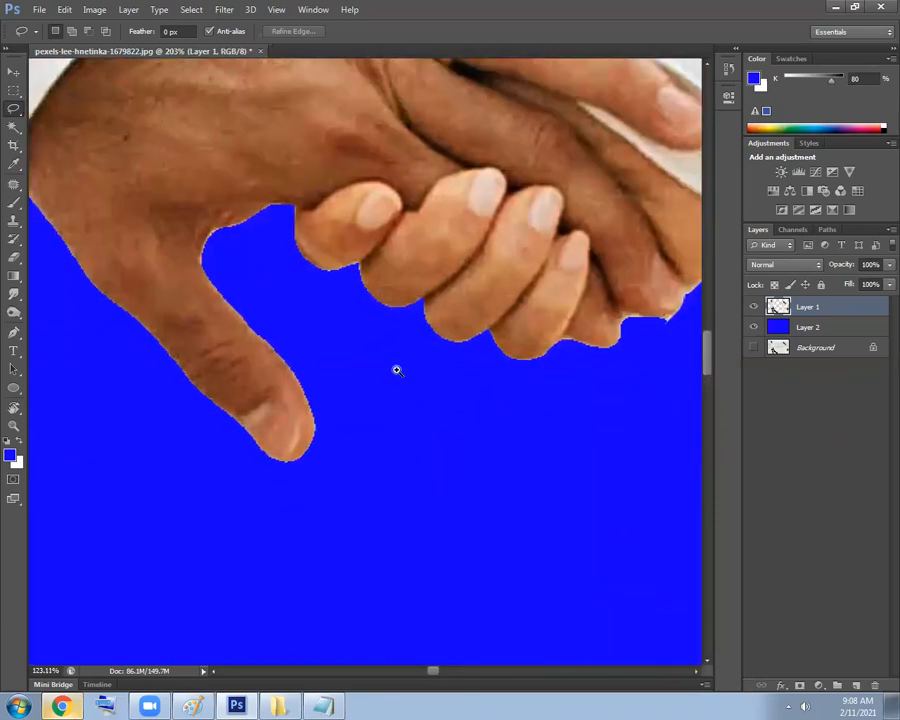
{"action": "scroll", "coordinate": [481, 407], "scroll_direction": "down", "scroll_amount": 1}
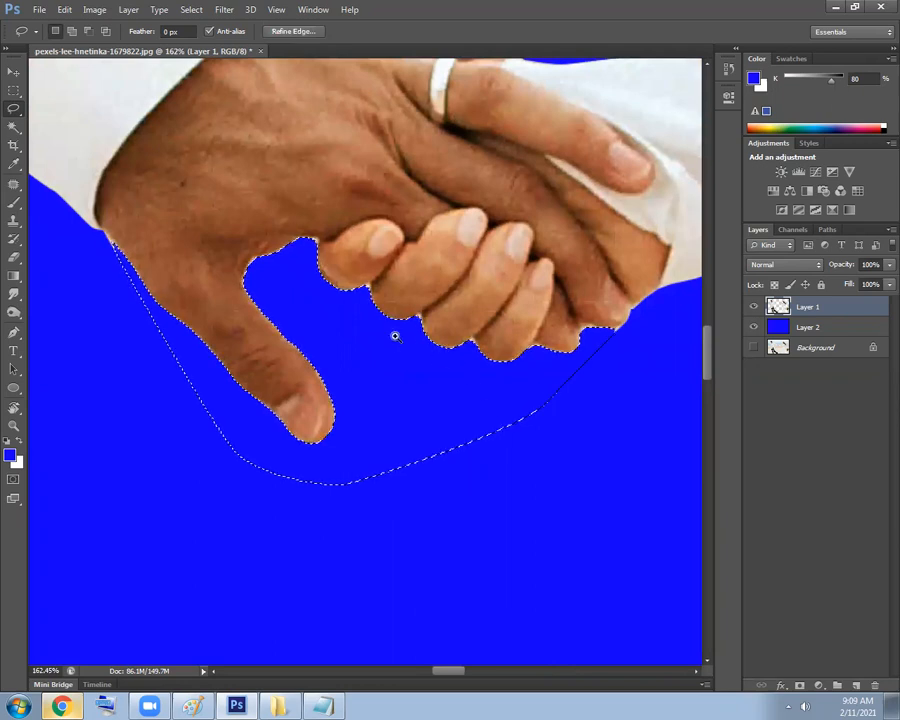
{"action": "scroll", "coordinate": [395, 337], "scroll_direction": "up", "scroll_amount": 3}
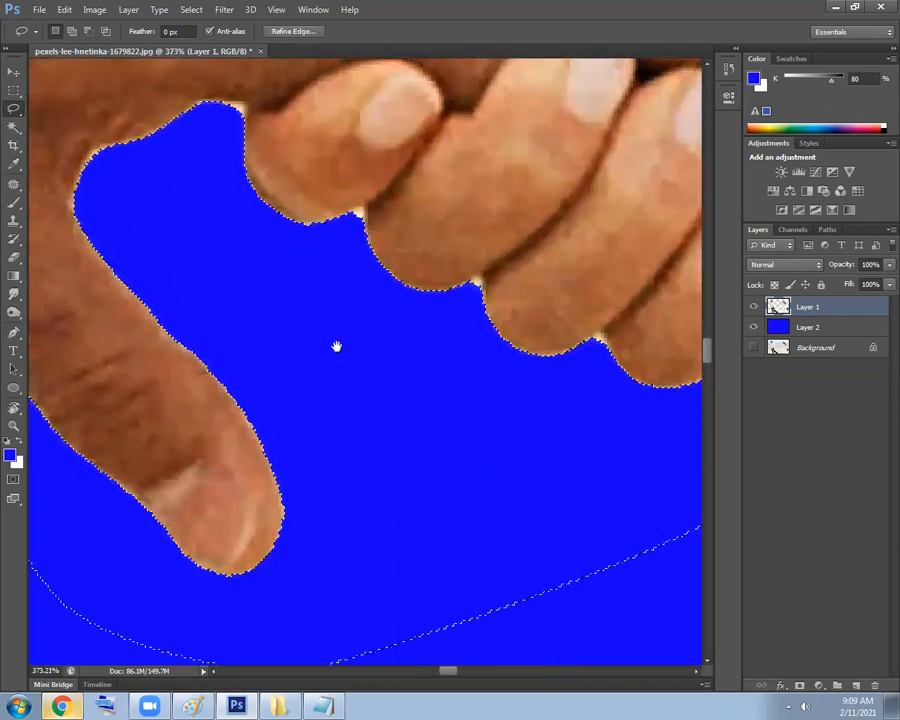
{"action": "left_click_drag", "start_coordinate": [336, 346], "coordinate": [381, 343]}
Feather the selection around the thumb and fingers by 1.5 pixels, deselect, and inspect the edge pixels.
{"action": "left_click", "coordinate": [191, 9]}
{"action": "mouse_move", "coordinate": [231, 168]}
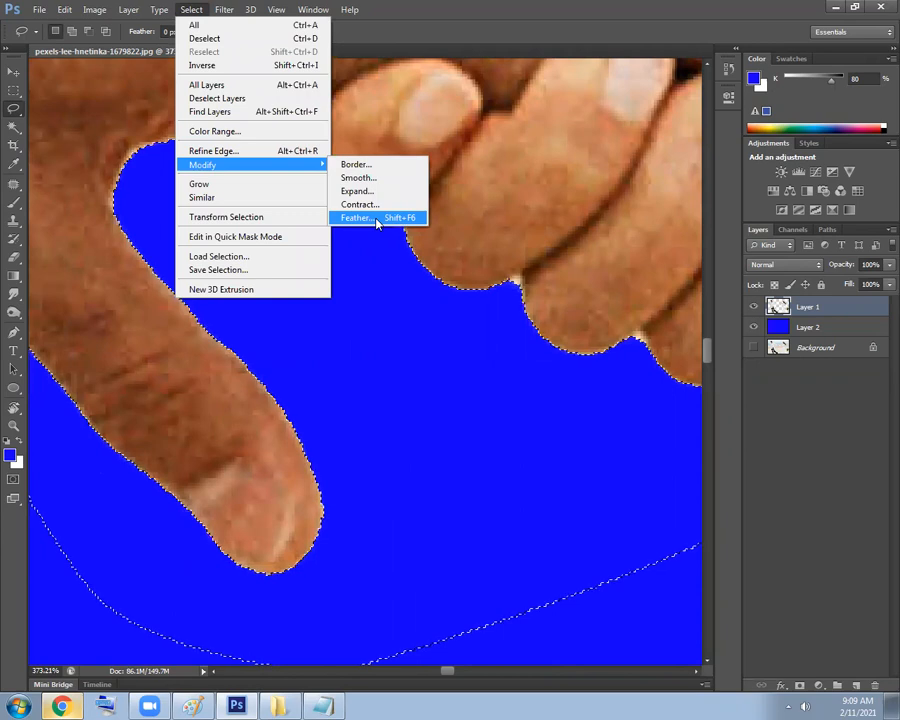
{"action": "left_click", "coordinate": [377, 222]}
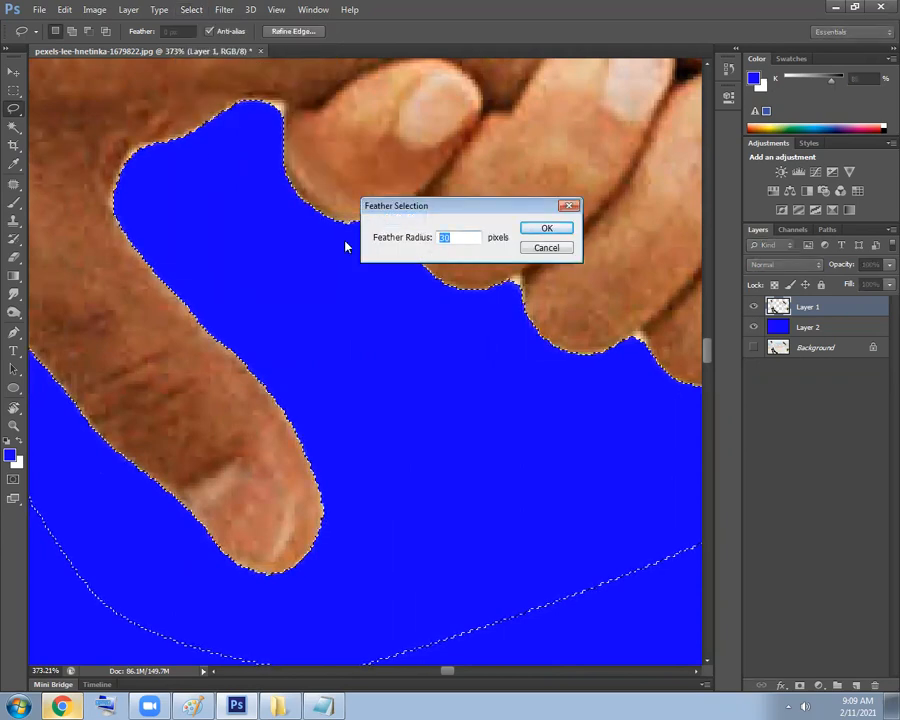
{"action": "type", "text": "1.5"}
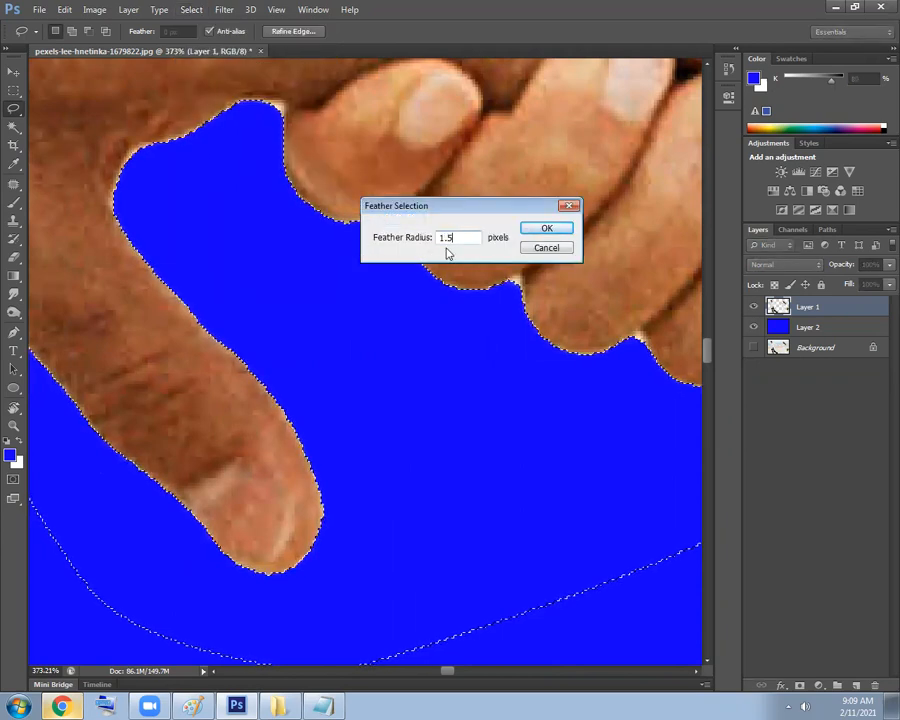
{"action": "left_click", "coordinate": [538, 230]}
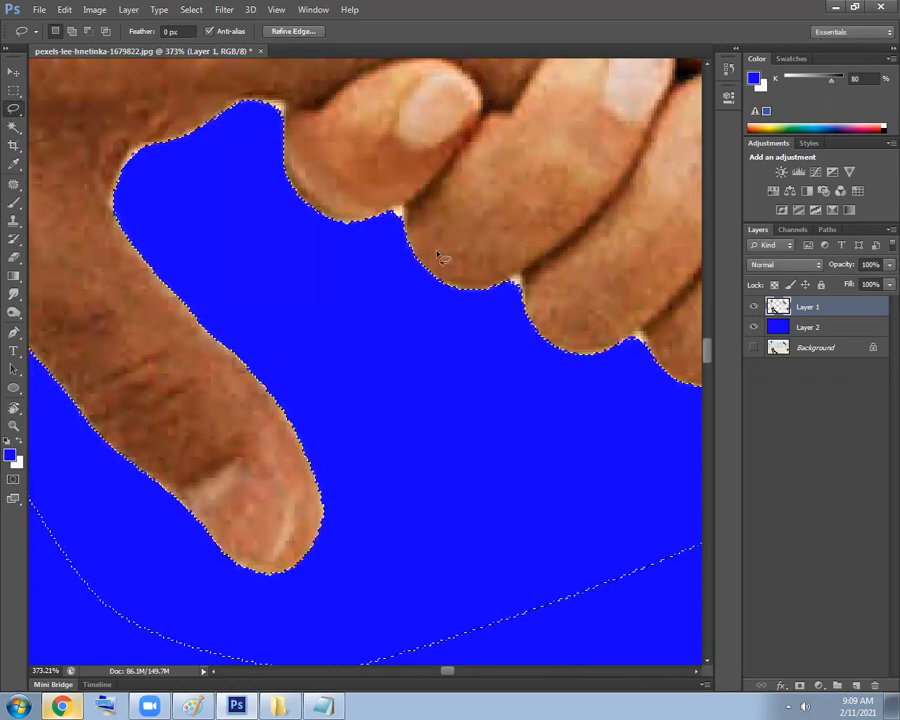
{"action": "key", "text": "ctrl+d"}
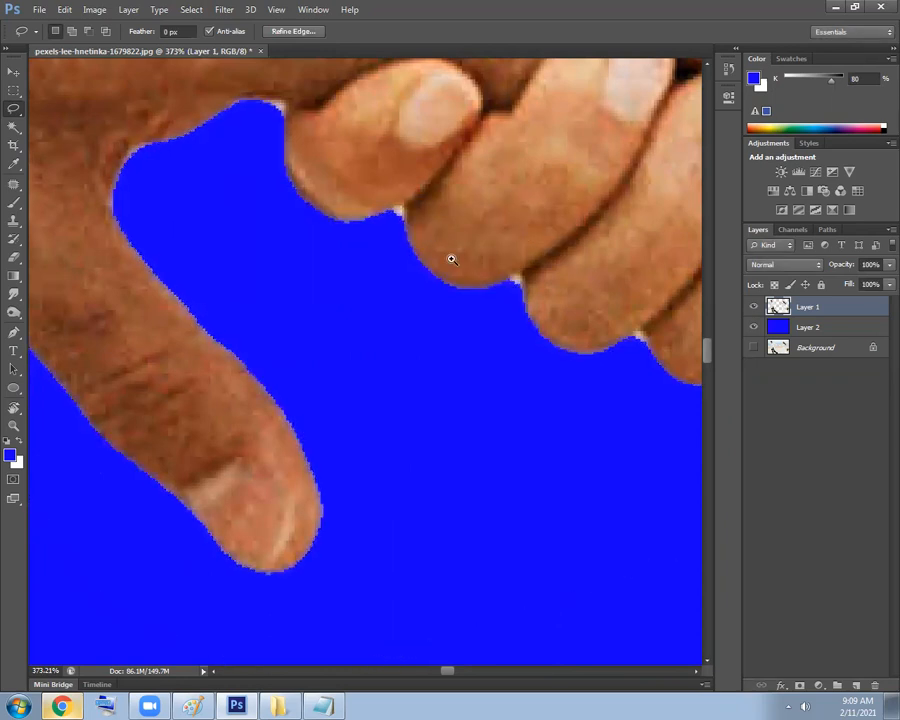
{"action": "scroll", "coordinate": [450, 262], "scroll_direction": "up", "scroll_amount": 10}
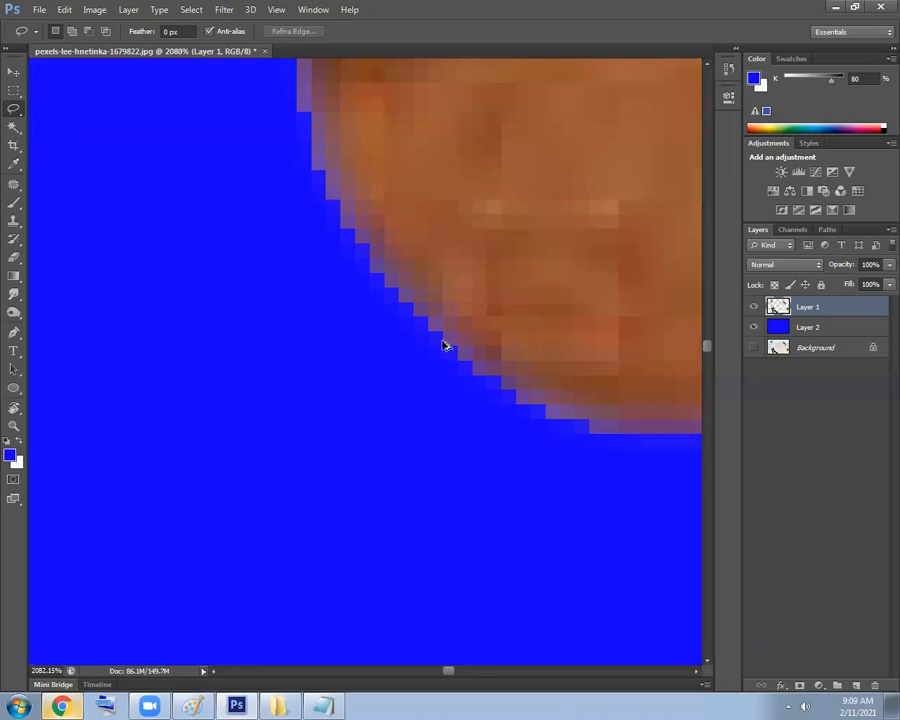
Step back through the history until the beige background around the hand is restored with its selection active.
{"action": "key", "text": "ctrl+alt+z"}
{"action": "key", "text": "ctrl+alt+z"}
{"action": "key", "text": "ctrl+alt+z"}
{"action": "key", "text": "ctrl+alt+z"}
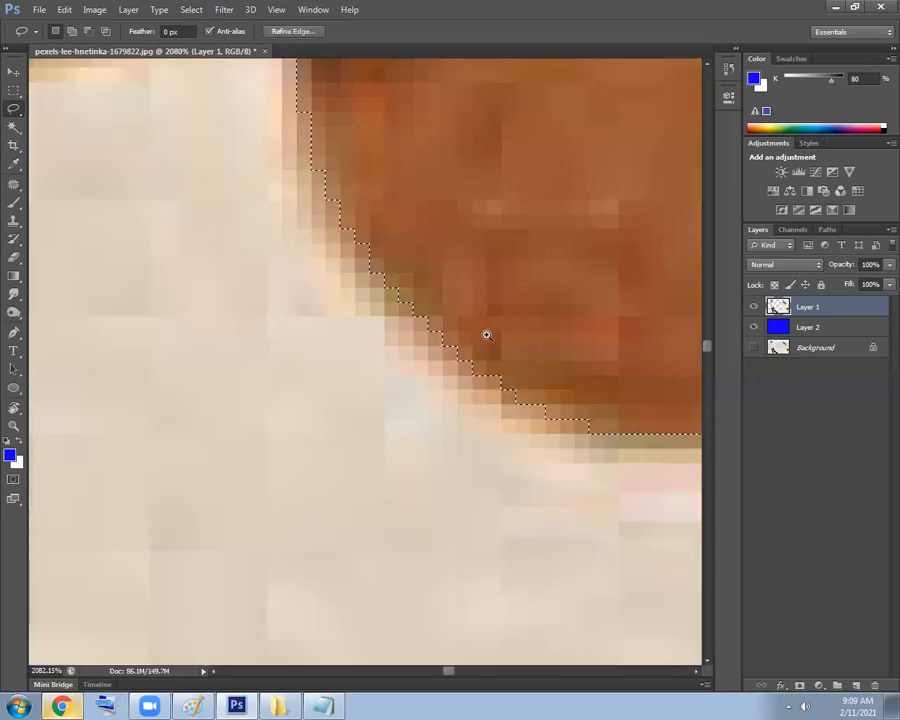
{"action": "scroll", "coordinate": [487, 335], "scroll_direction": "down", "scroll_amount": 10}
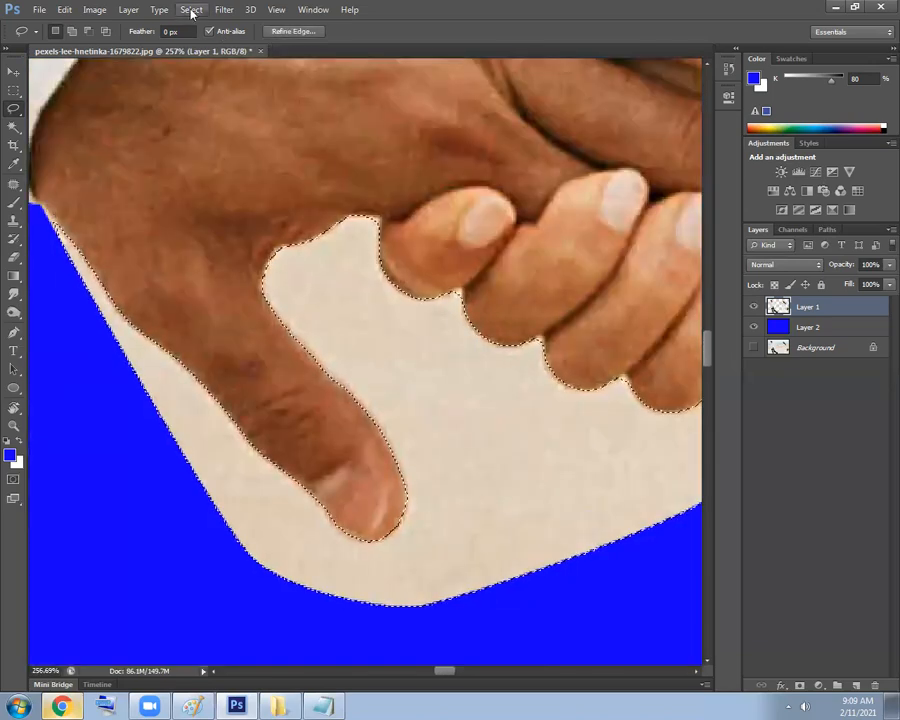
Feather the hand selection by 1.5 pixels, delete the background inside it from Layer 1 and deselect.
{"action": "left_click", "coordinate": [191, 10]}
{"action": "mouse_move", "coordinate": [300, 164]}
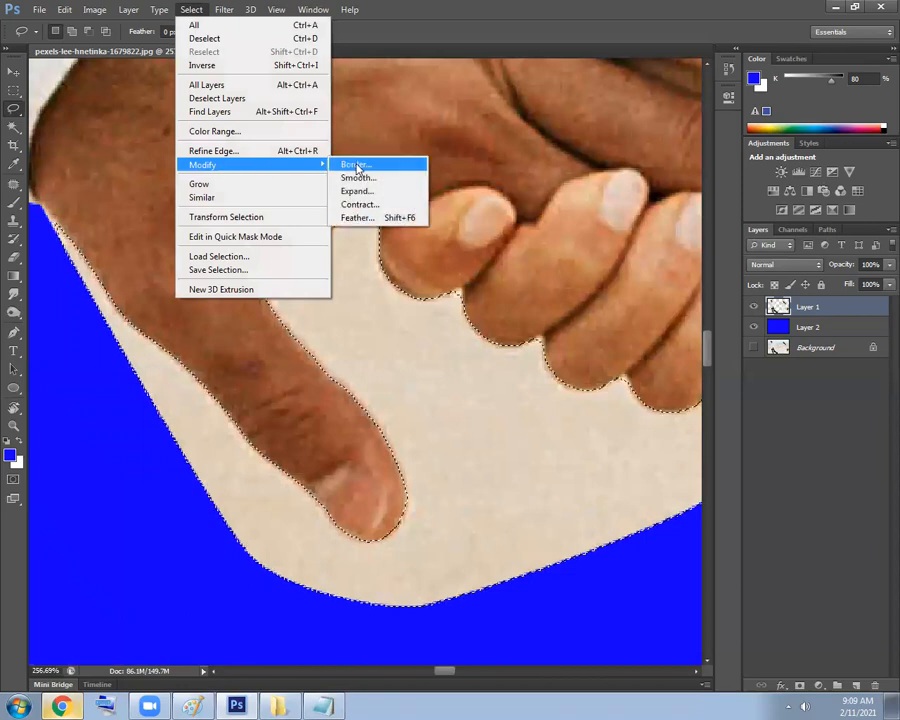
{"action": "left_click", "coordinate": [368, 217]}
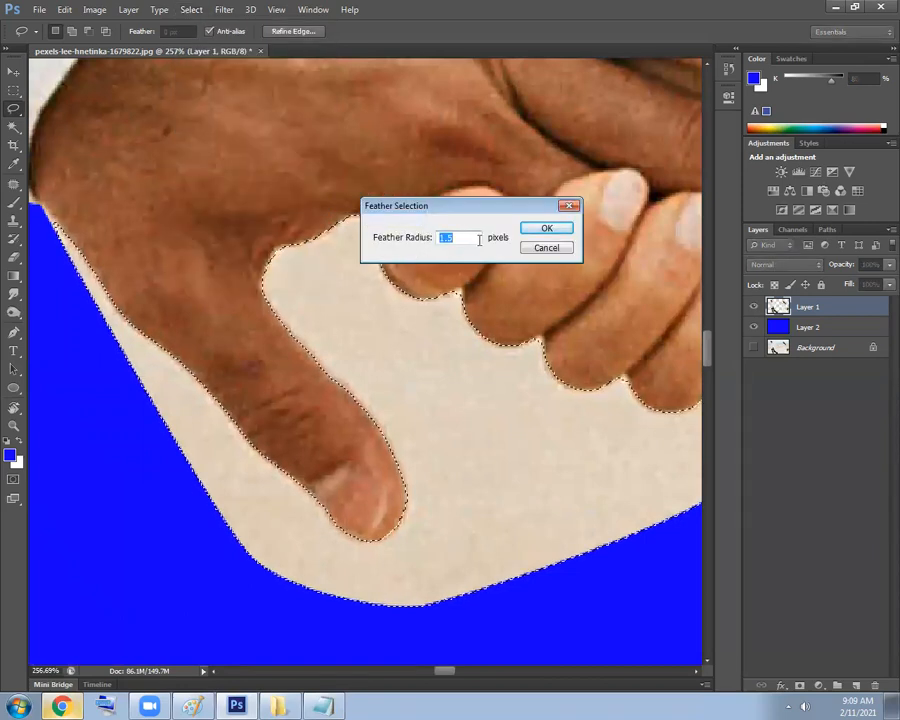
{"action": "left_click", "coordinate": [545, 229]}
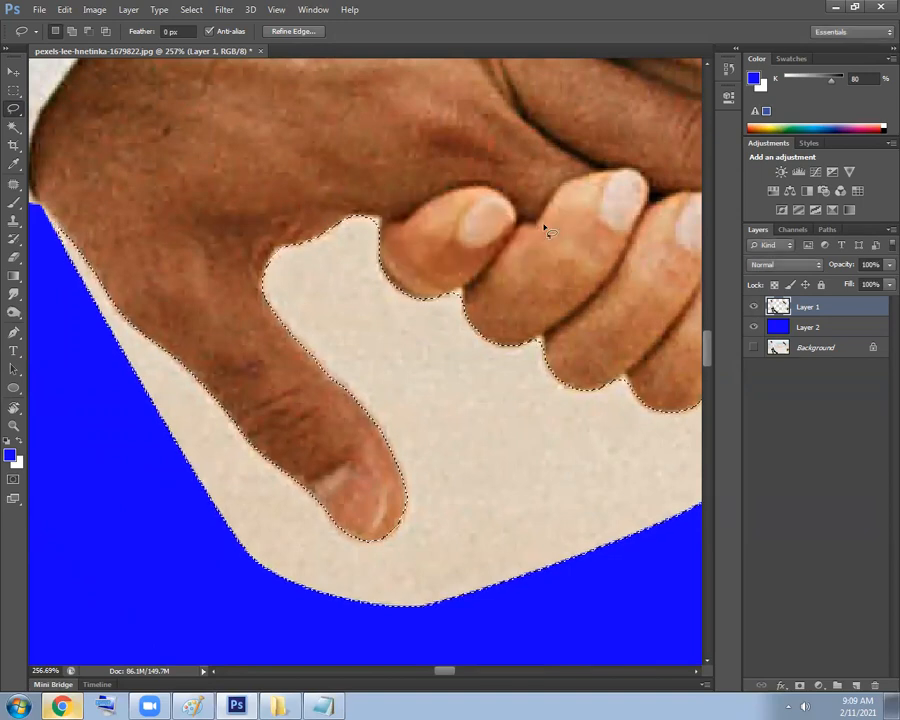
{"action": "key", "text": "Delete"}
{"action": "key", "text": "ctrl+d"}
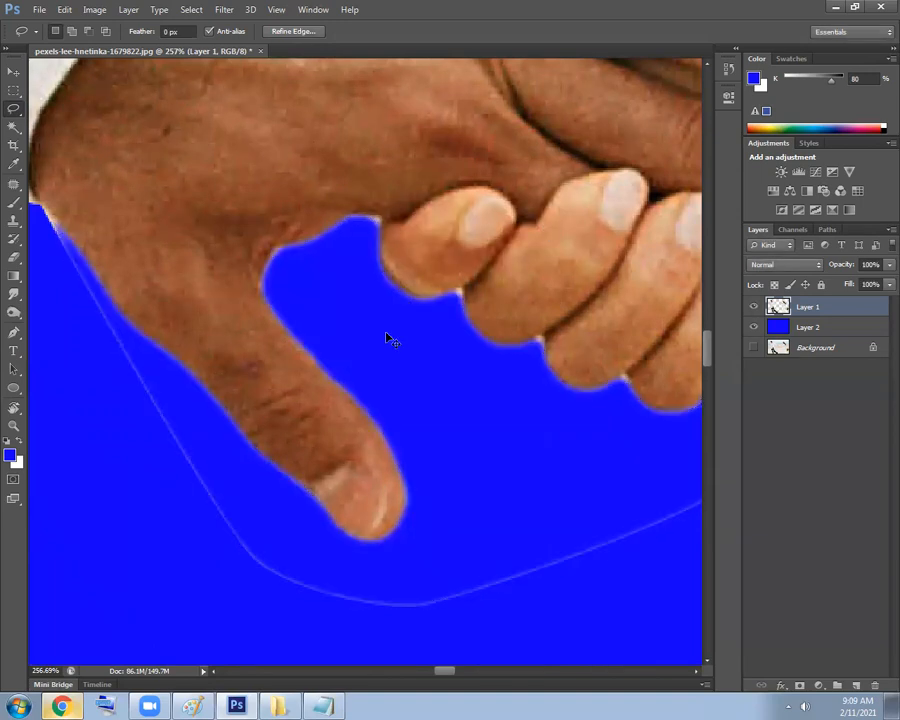
{"action": "left_click_drag", "start_coordinate": [374, 452], "coordinate": [381, 403]}
{"action": "left_click_drag", "start_coordinate": [427, 446], "coordinate": [430, 373]}
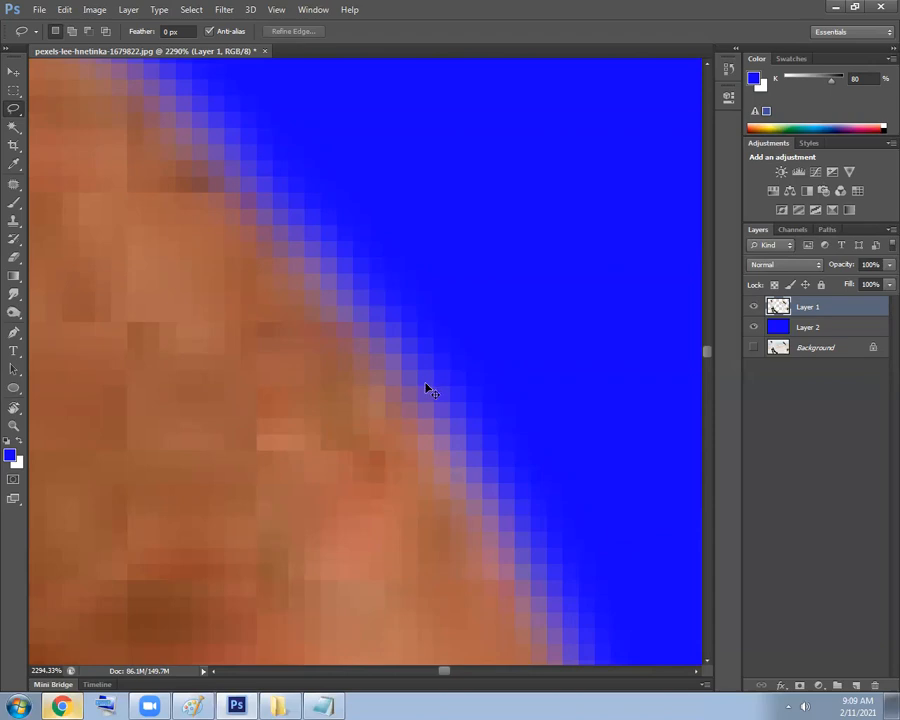
{"action": "key", "text": "ctrl+0"}
Create a new document with the Default Photoshop Size preset, 7 x 5 inches at 72 pixels/inch with white background.
{"action": "left_click", "coordinate": [40, 12]}
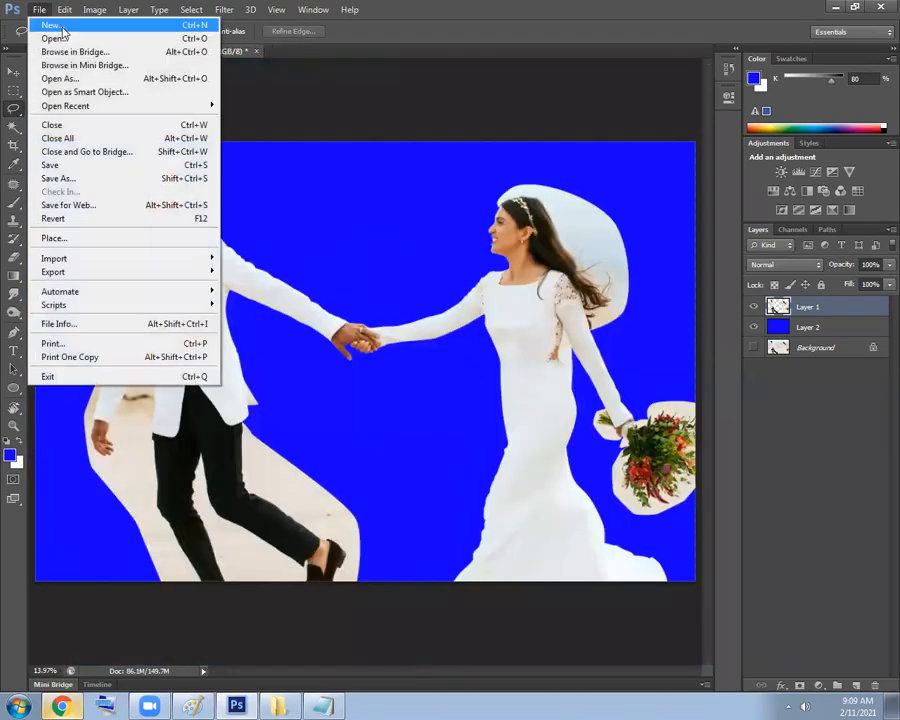
{"action": "left_click", "coordinate": [50, 25]}
{"action": "left_click", "coordinate": [380, 214]}
{"action": "left_click", "coordinate": [358, 241]}
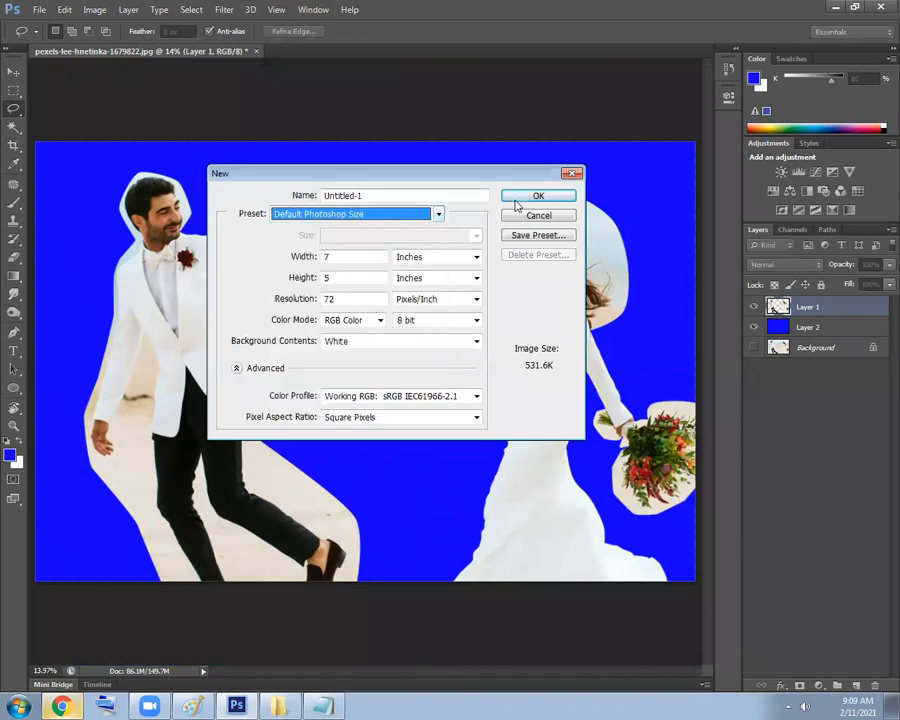
{"action": "left_click", "coordinate": [526, 198]}
{"action": "left_click", "coordinate": [365, 365]}
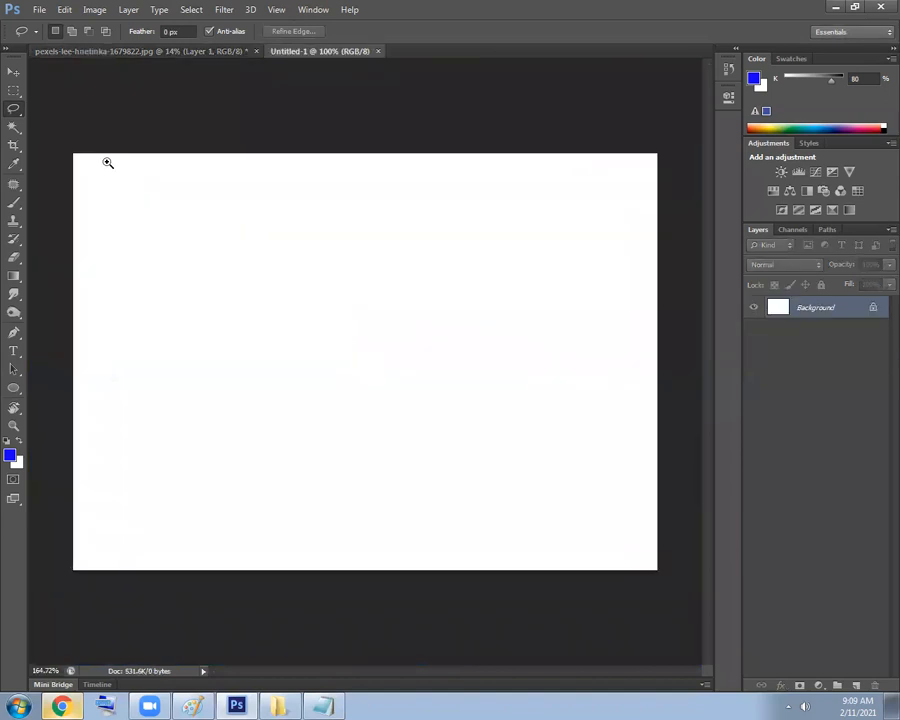
Select a rectangle with the Rectangular Marquee, fill it with the blue foreground colour without feathering, and deselect.
{"action": "right_click", "coordinate": [14, 92]}
{"action": "left_click", "coordinate": [52, 90]}
{"action": "left_click_drag", "start_coordinate": [221, 221], "coordinate": [288, 267]}
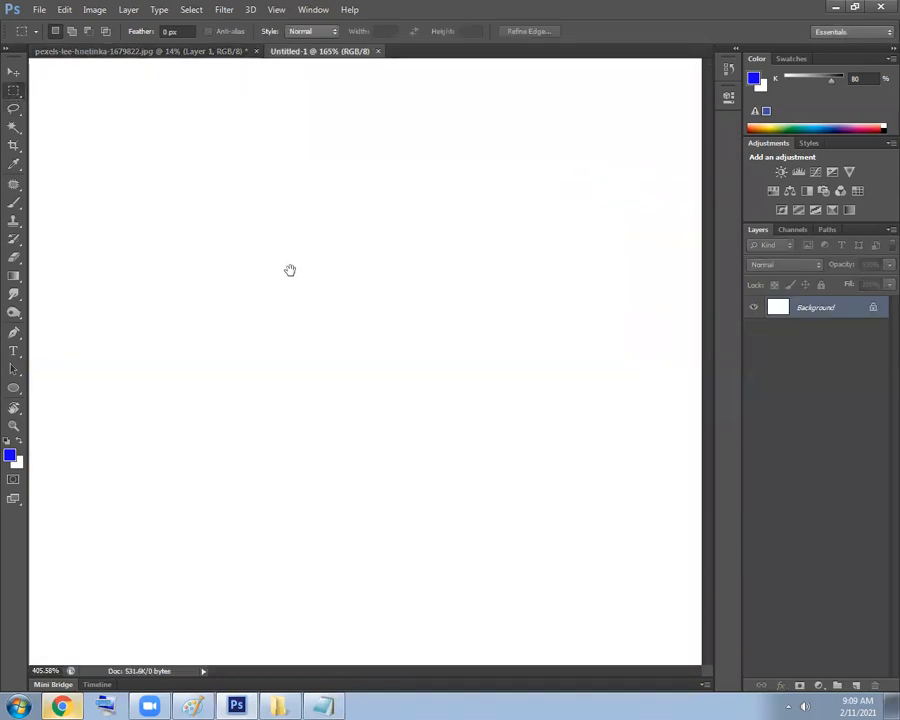
{"action": "left_click_drag", "start_coordinate": [267, 208], "coordinate": [457, 352]}
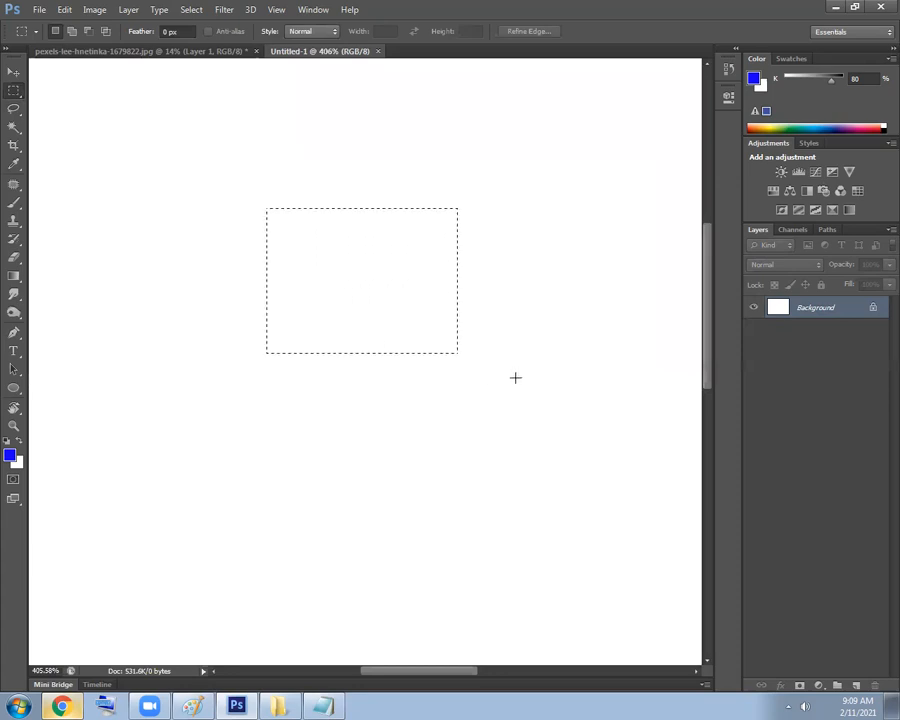
{"action": "key", "text": "alt+BackSpace"}
{"action": "key", "text": "ctrl+d"}
{"action": "left_click", "coordinate": [471, 230], "text": "ctrl"}
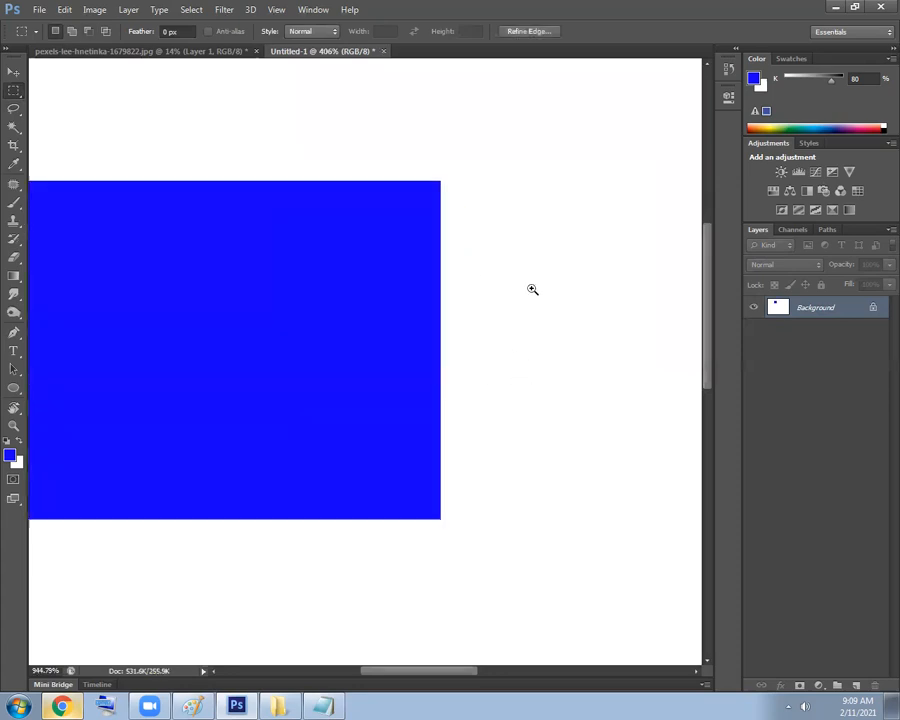
{"action": "left_click_drag", "start_coordinate": [435, 197], "coordinate": [165, 215]}
{"action": "left_click", "coordinate": [349, 259], "text": "alt"}
Draw a second rectangular selection to the right of the blue rectangle and feather it by 1.5 pixels.
{"action": "left_click_drag", "start_coordinate": [356, 252], "coordinate": [514, 352]}
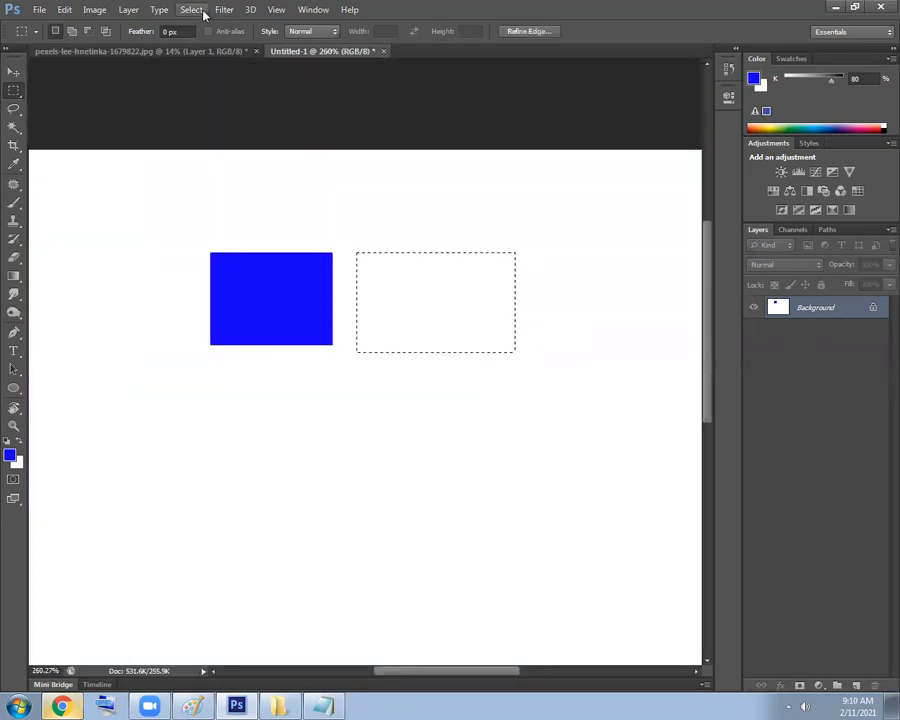
{"action": "left_click", "coordinate": [191, 10]}
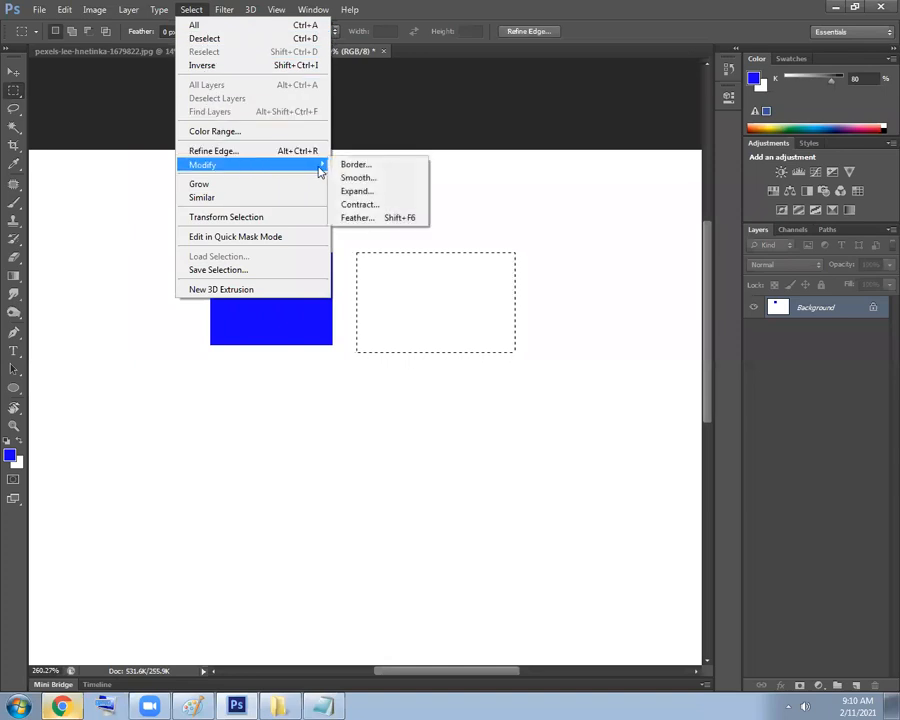
{"action": "left_click", "coordinate": [372, 219]}
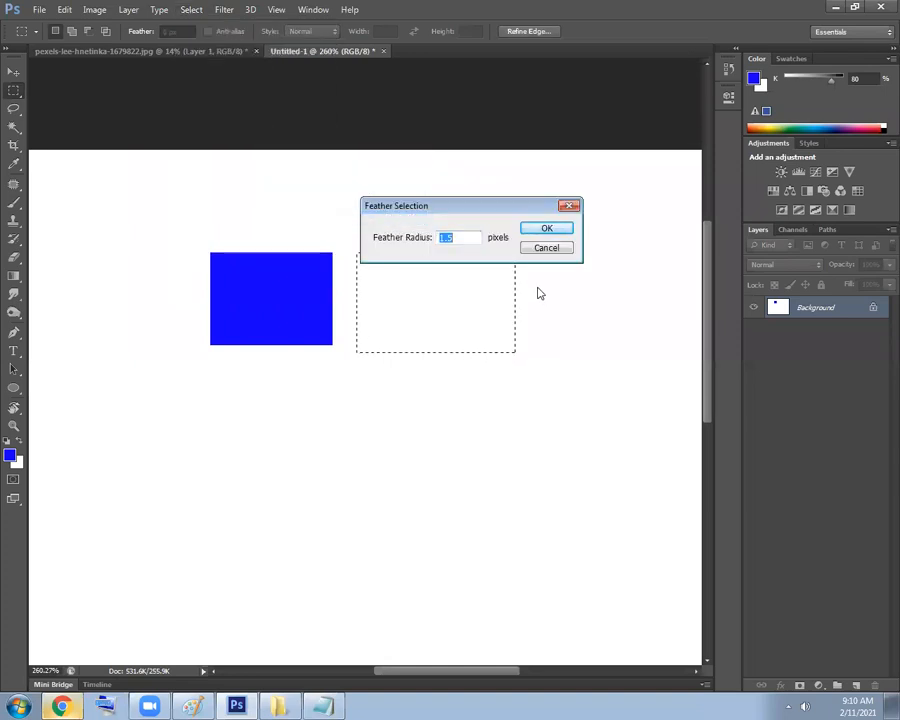
{"action": "left_click", "coordinate": [543, 228]}
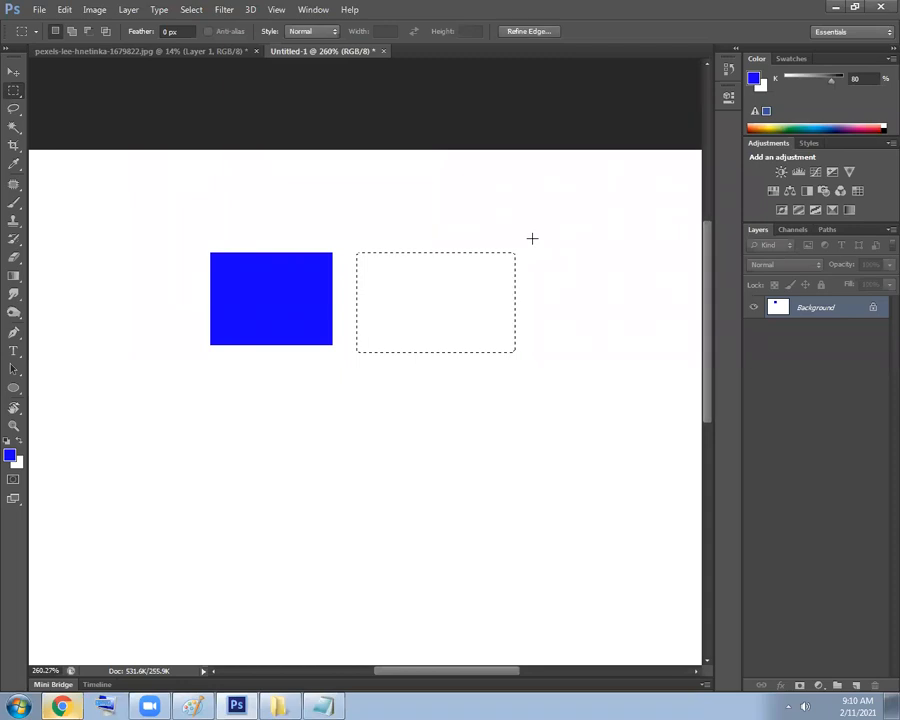
Fill the feathered rectangle with the blue foreground colour, deselect, and inspect its soft edge pixels.
{"action": "key", "text": "alt+BackSpace"}
{"action": "key", "text": "z"}
{"action": "key", "text": "ctrl+d"}
{"action": "left_click", "coordinate": [508, 313]}
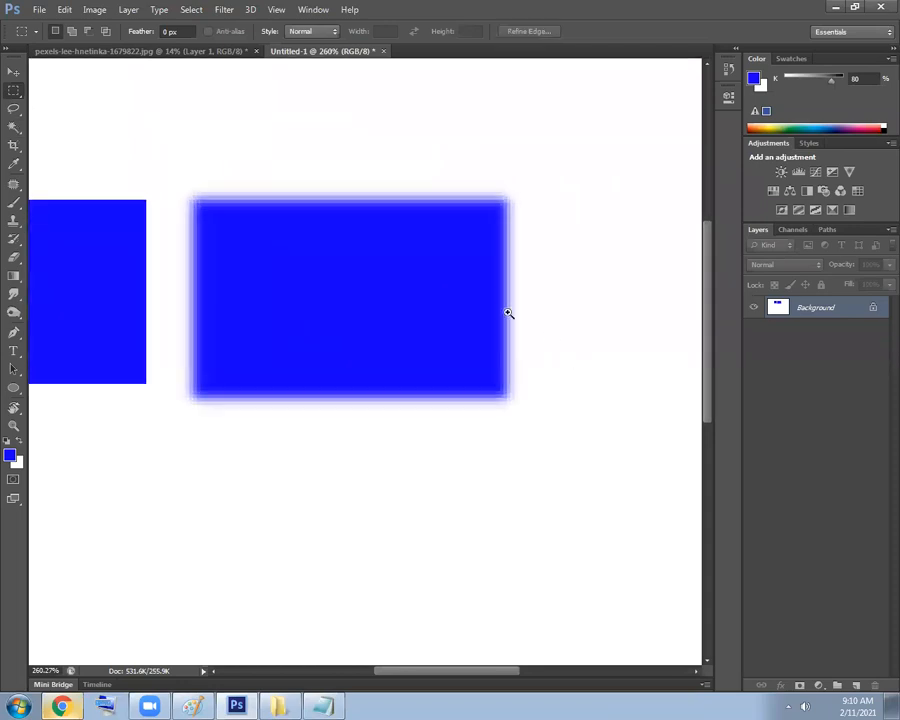
{"action": "left_click_drag", "start_coordinate": [508, 313], "coordinate": [542, 342]}
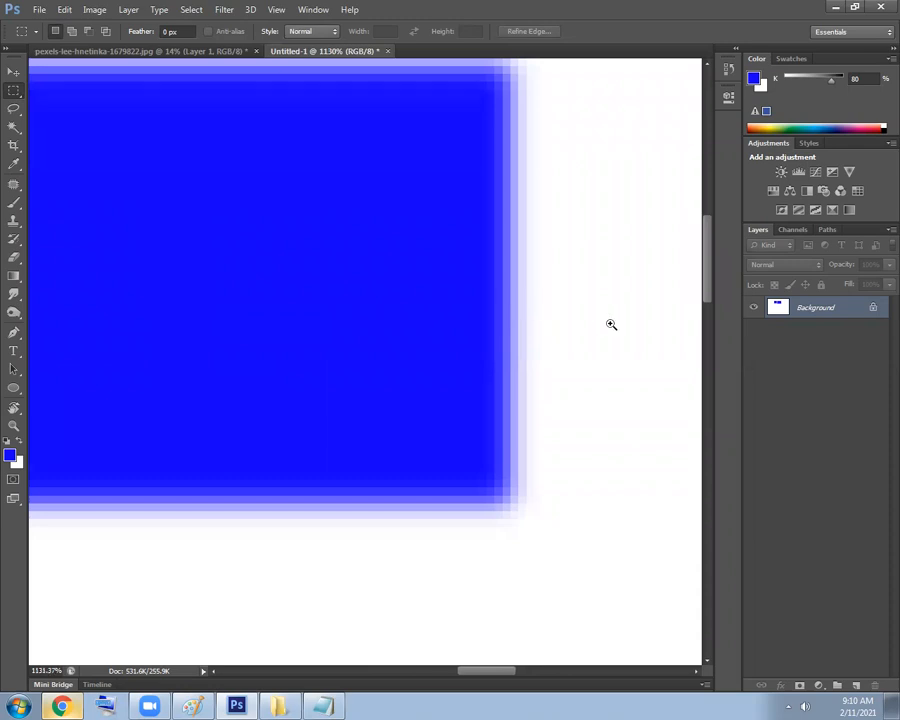
{"action": "scroll", "coordinate": [550, 305], "scroll_direction": "up", "scroll_amount": 2}
Undo the deselection and the blue fill of the second rectangle, keeping its feathered selection active.
{"action": "key", "text": "ctrl+alt+z"}
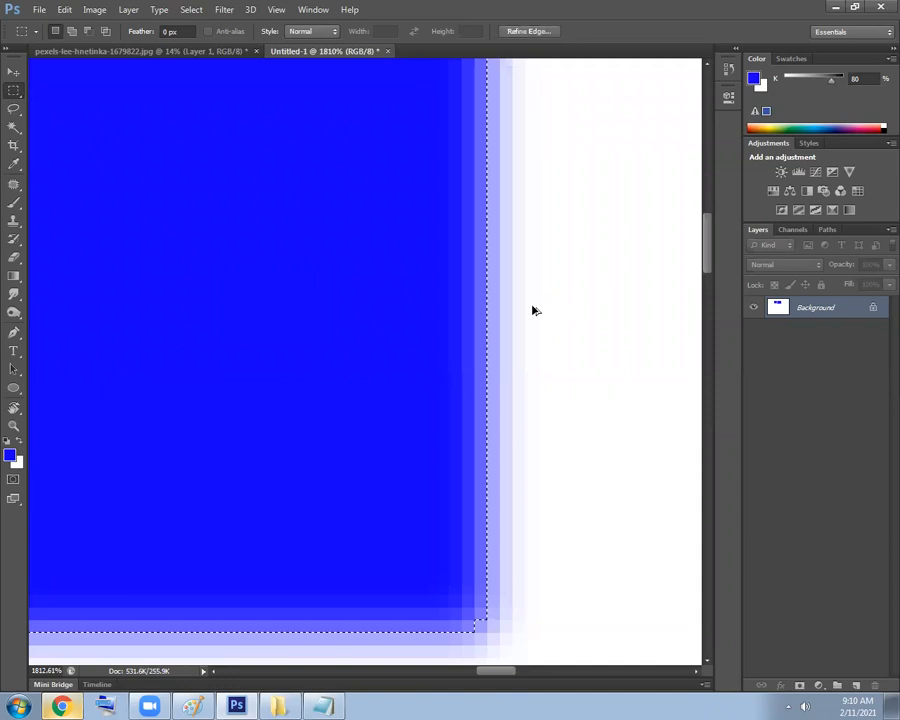
{"action": "key", "text": "ctrl+alt+z"}
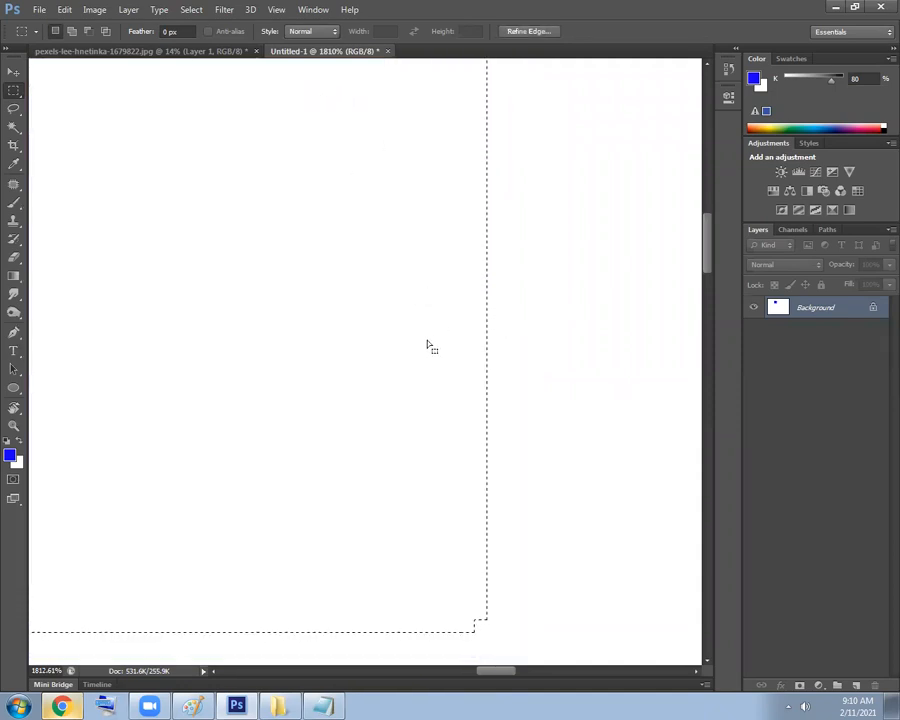
{"action": "key", "text": "shift+F6"}
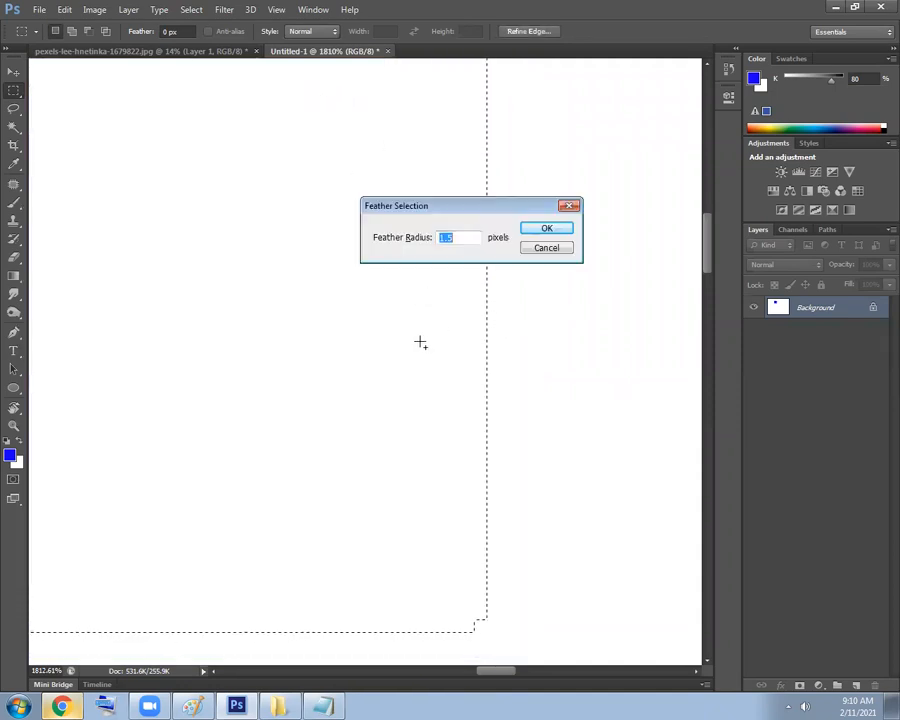
{"action": "left_click", "coordinate": [546, 248]}
Feather the second rectangle's selection by 20 pixels, fill it with the blue foreground colour and deselect.
{"action": "left_click", "coordinate": [191, 9]}
{"action": "mouse_move", "coordinate": [232, 164]}
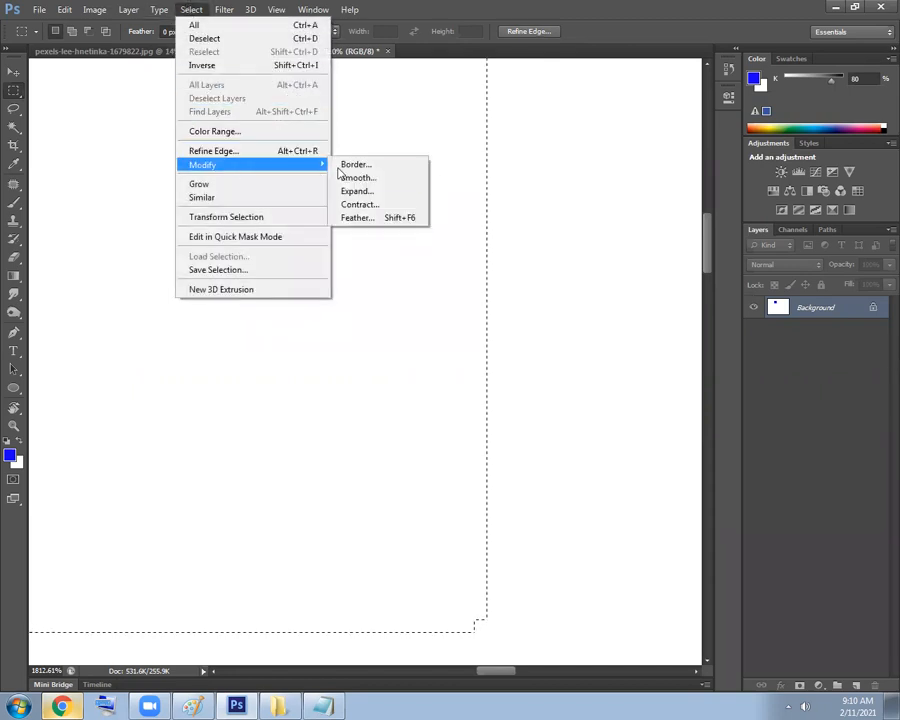
{"action": "left_click", "coordinate": [397, 219]}
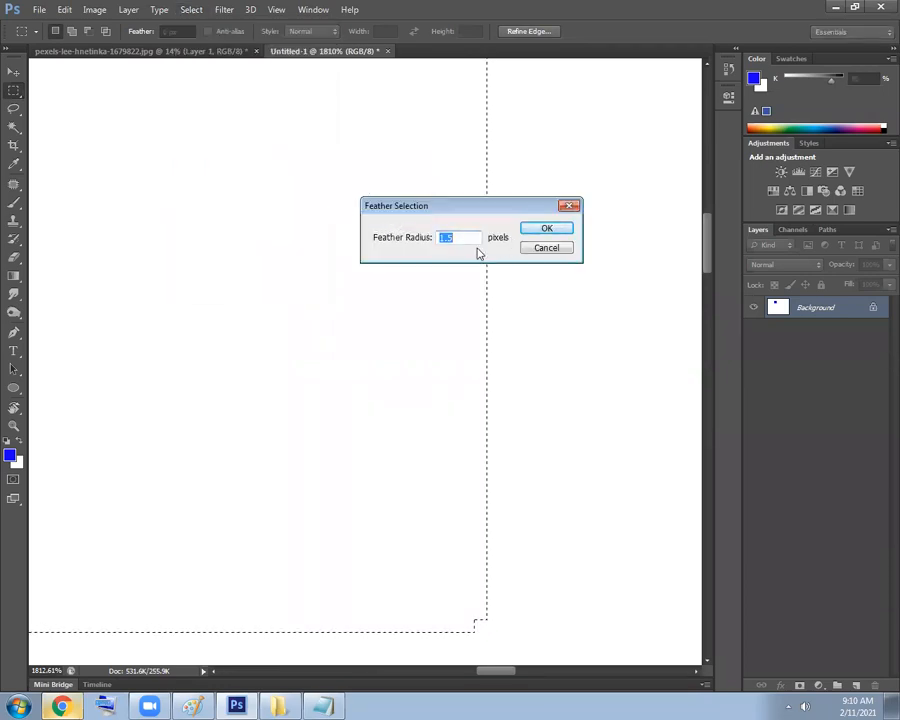
{"action": "type", "text": "20"}
{"action": "key", "text": "Return"}
{"action": "scroll", "coordinate": [410, 264], "scroll_direction": "down", "scroll_amount": 10}
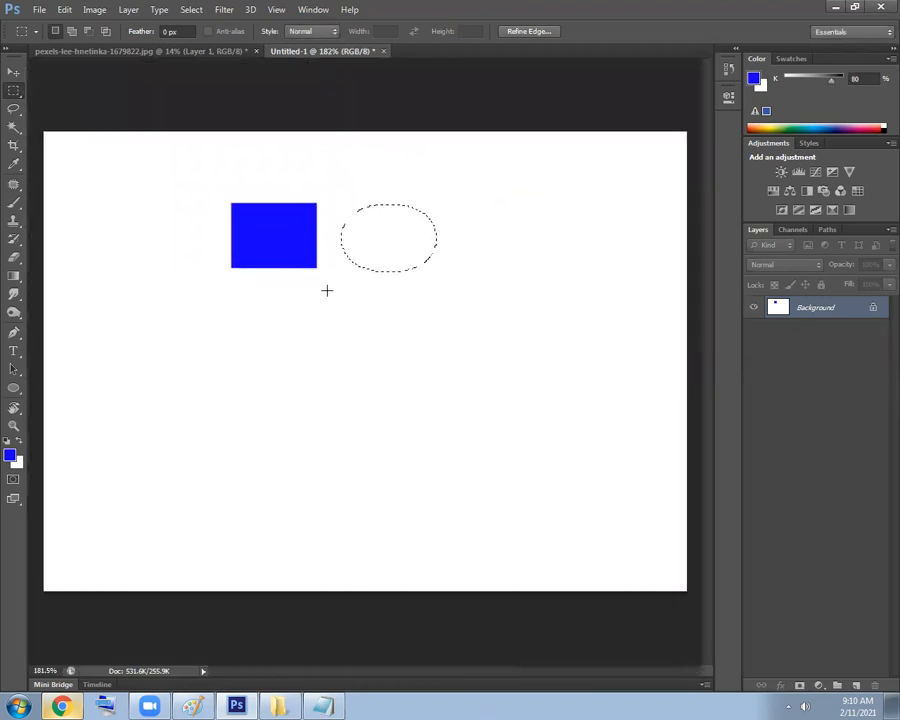
{"action": "key", "text": "alt+BackSpace"}
{"action": "key", "text": "ctrl+d"}
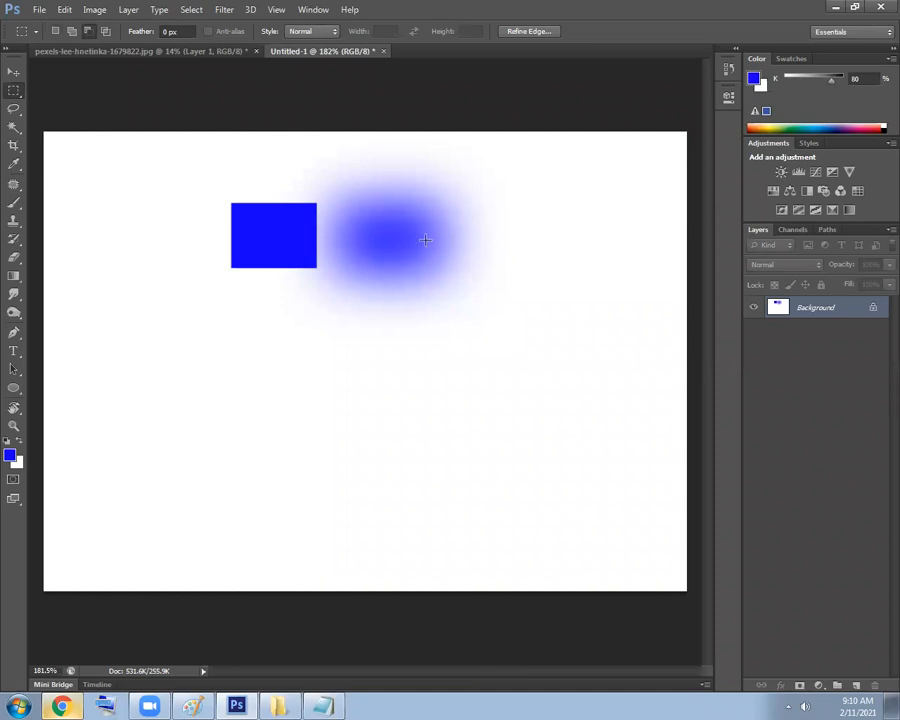
Draw a large rectangular selection below the blue shapes, feather it by 200 pixels and fill it with the blue foreground colour.
{"action": "left_click_drag", "start_coordinate": [169, 376], "coordinate": [393, 517]}
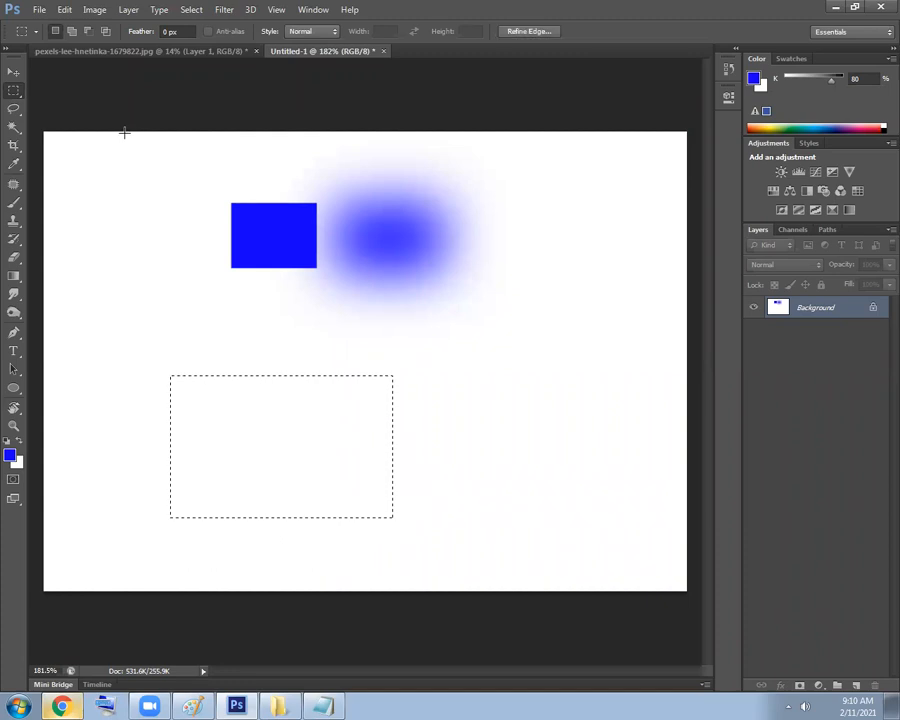
{"action": "key", "text": "shift+F6"}
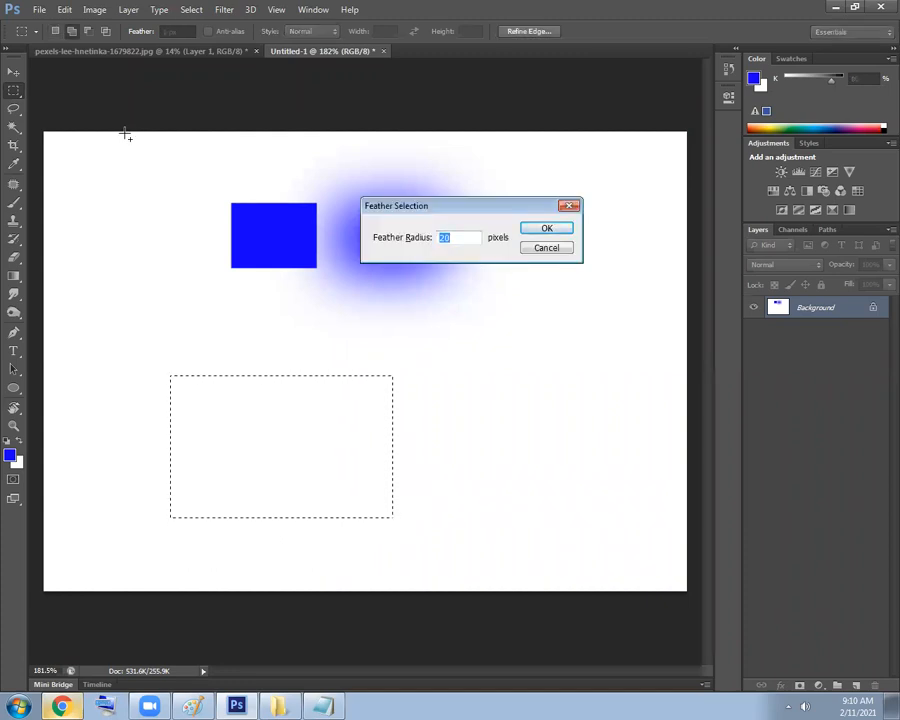
{"action": "key", "text": "Return"}
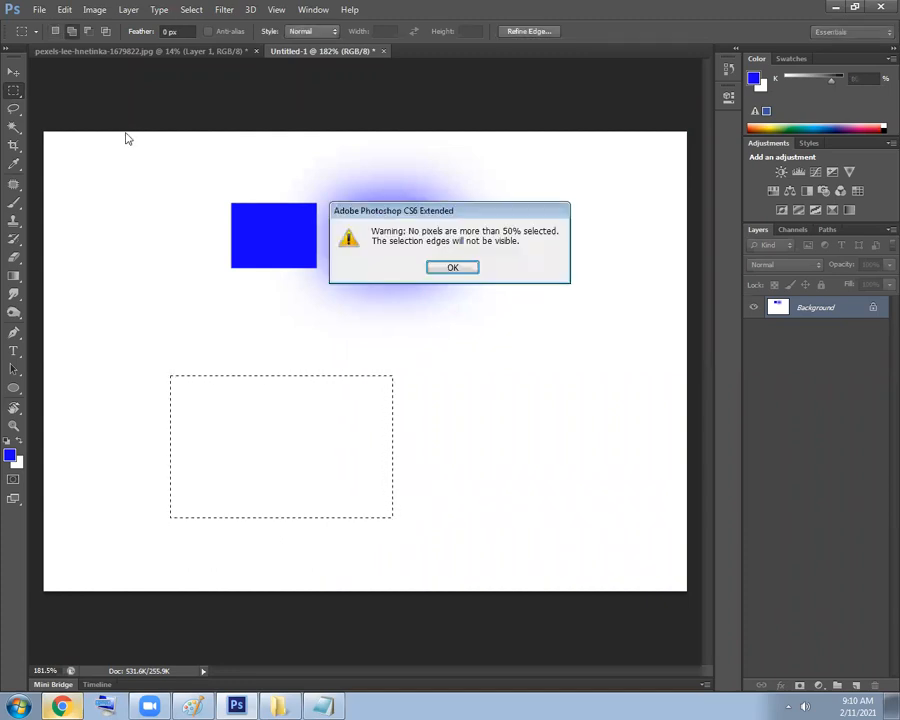
{"action": "key", "text": "Return"}
{"action": "key", "text": "alt+BackSpace"}
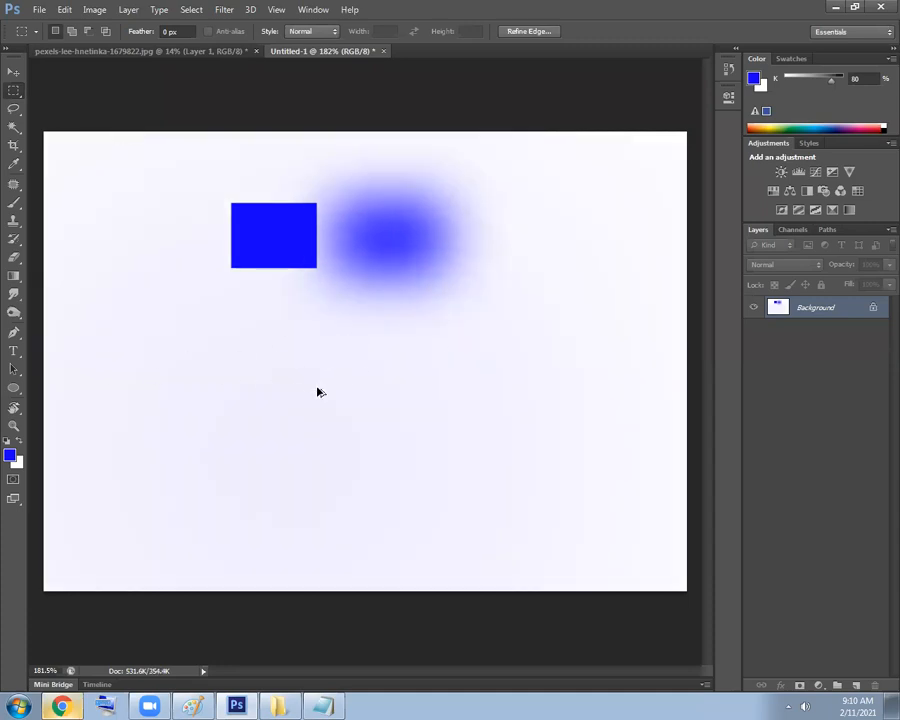
Undo the last blue fill and its feather, and feather the large rectangular selection by 200 pixels again.
{"action": "key", "text": "ctrl+z"}
{"action": "key", "text": "ctrl+alt+z"}
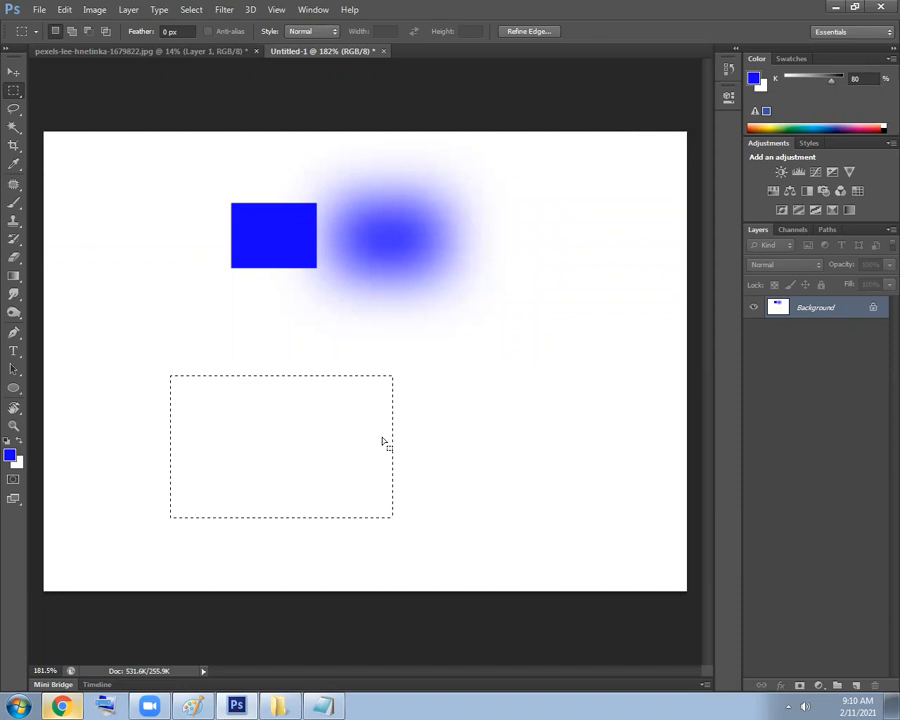
{"action": "key", "text": "shift+F6"}
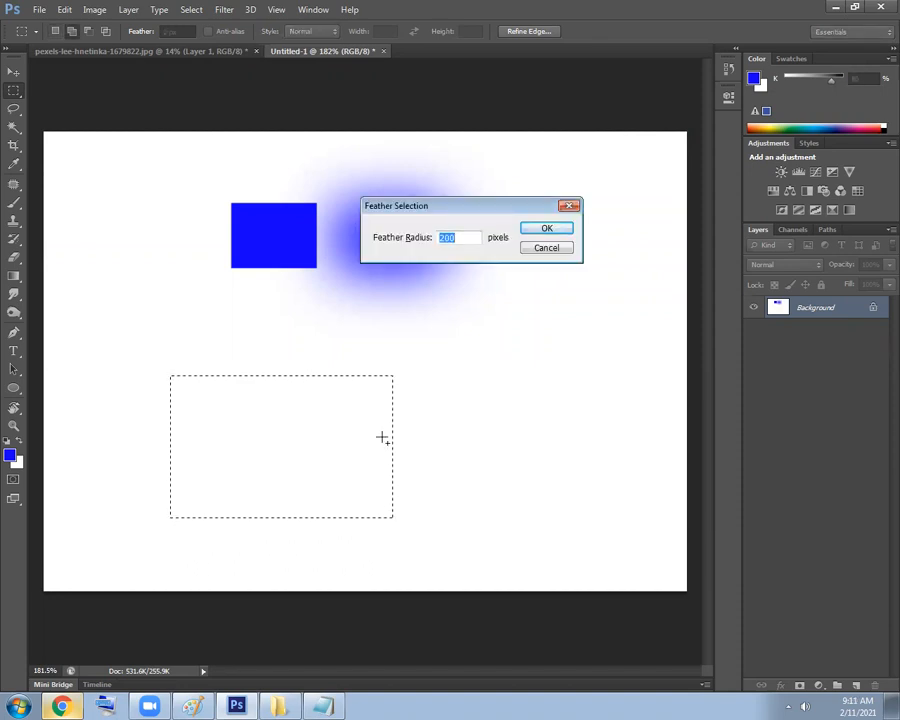
{"action": "key", "text": "Return"}
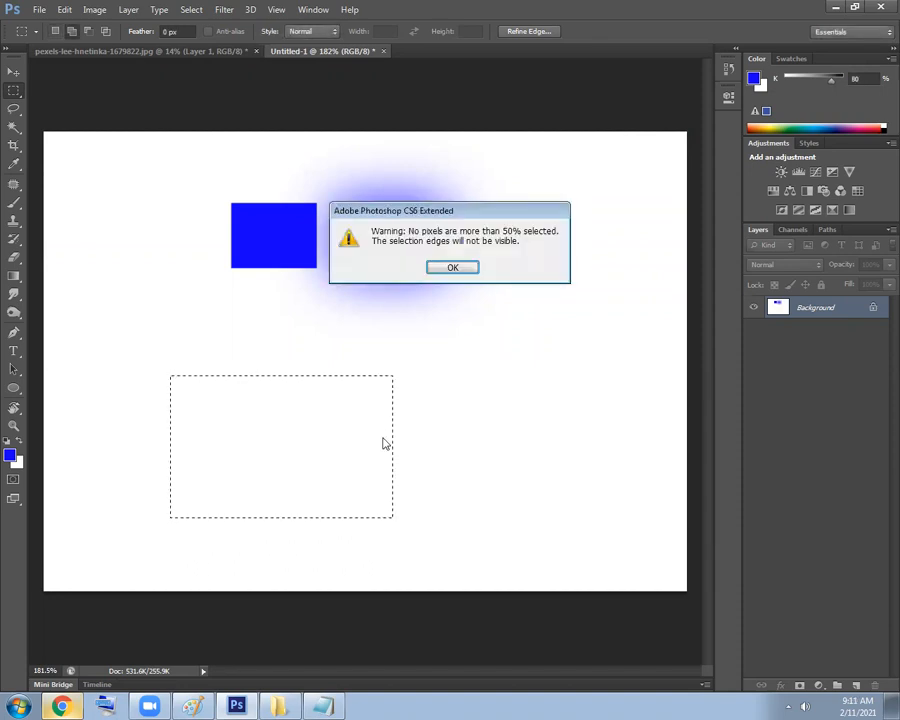
{"action": "left_click_drag", "start_coordinate": [469, 214], "coordinate": [487, 231]}
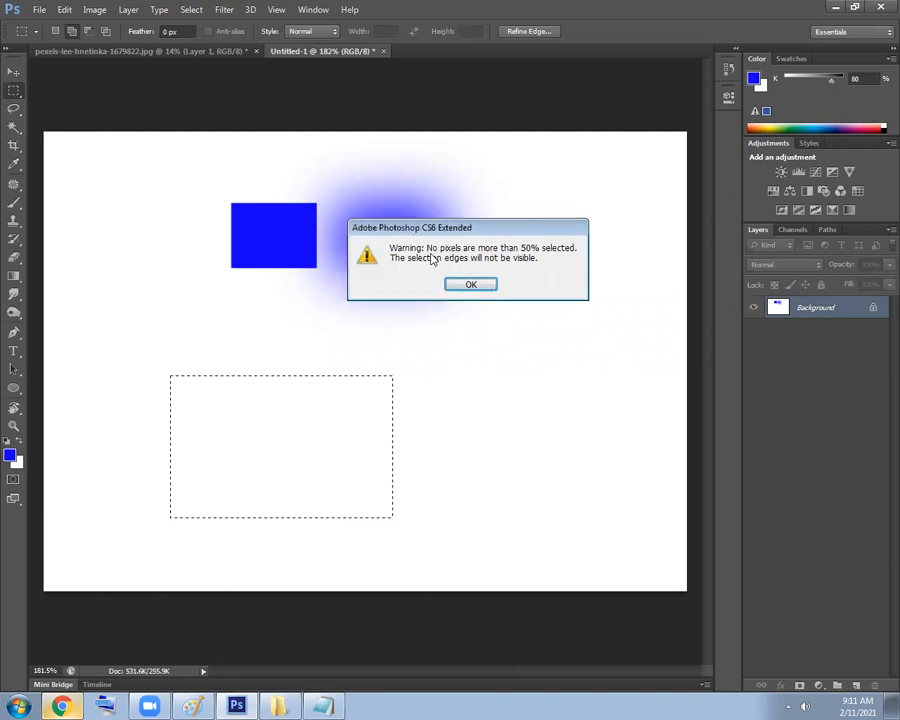
Paste a screenshot of the feather warning into Paint and enlarge it for reading, and dismiss the warning in Photoshop.
{"action": "key", "text": "super+r"}
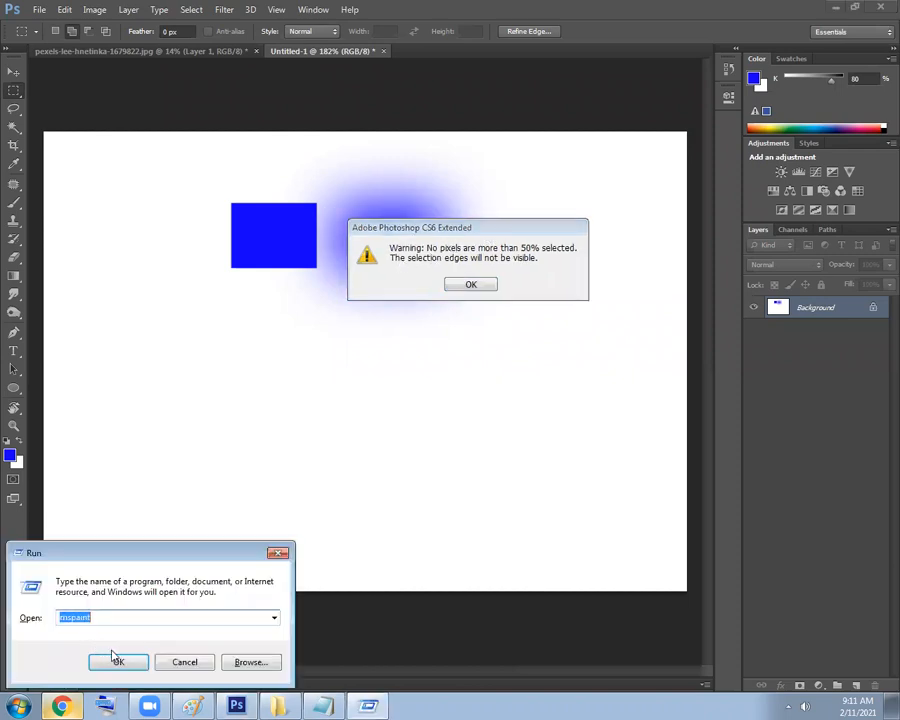
{"action": "left_click", "coordinate": [117, 660]}
{"action": "key", "text": "ctrl+v"}
{"action": "scroll", "coordinate": [450, 378], "scroll_direction": "up", "scroll_amount": 5, "text": "ctrl"}
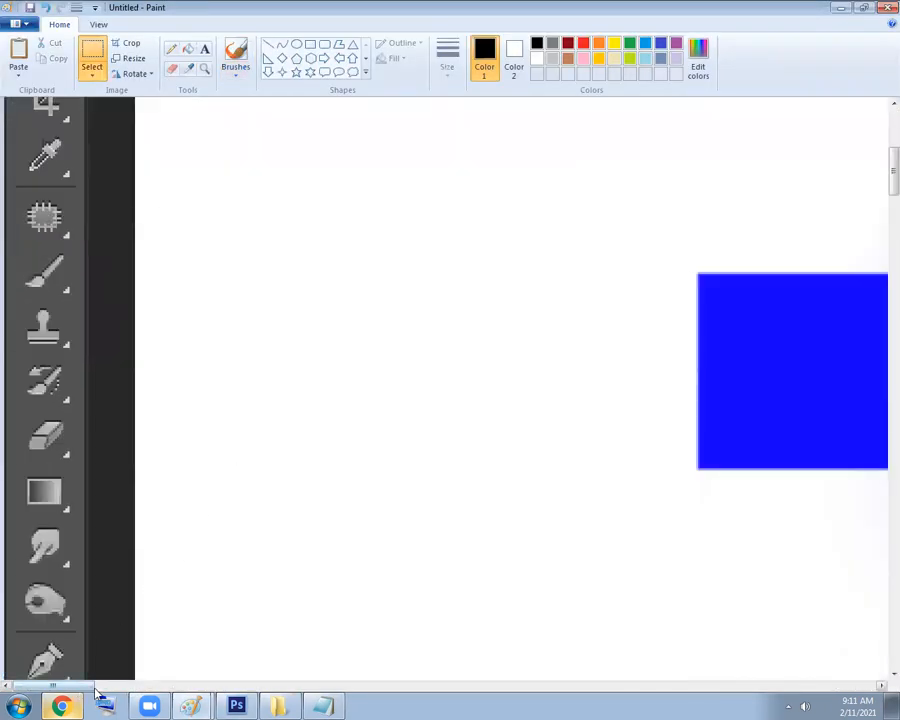
{"action": "left_click_drag", "start_coordinate": [91, 688], "coordinate": [188, 688]}
{"action": "scroll", "coordinate": [452, 446], "scroll_direction": "down", "scroll_amount": 1}
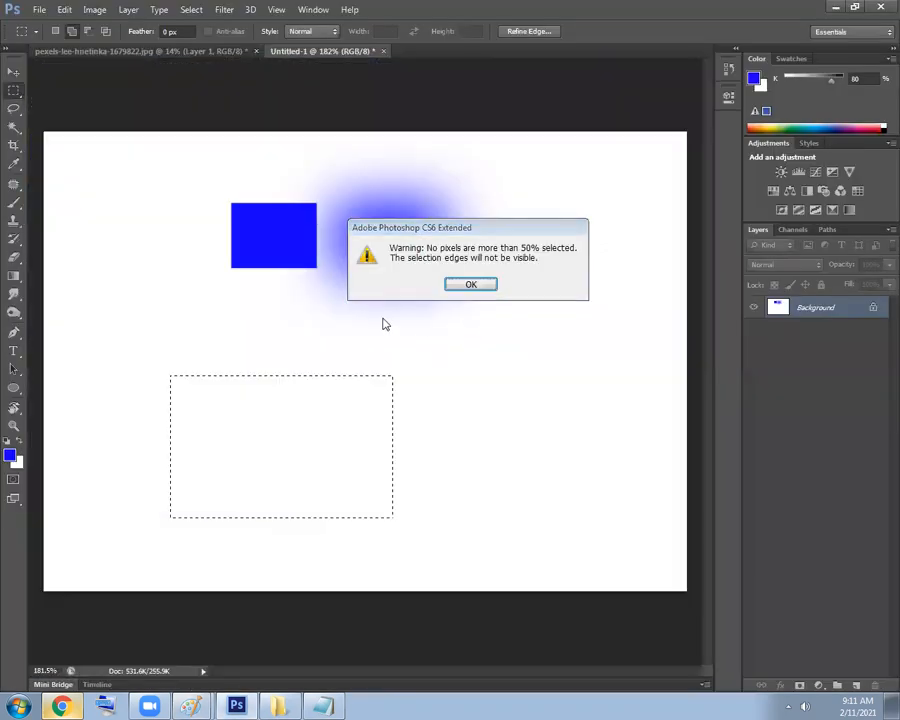
{"action": "left_click", "coordinate": [488, 284]}
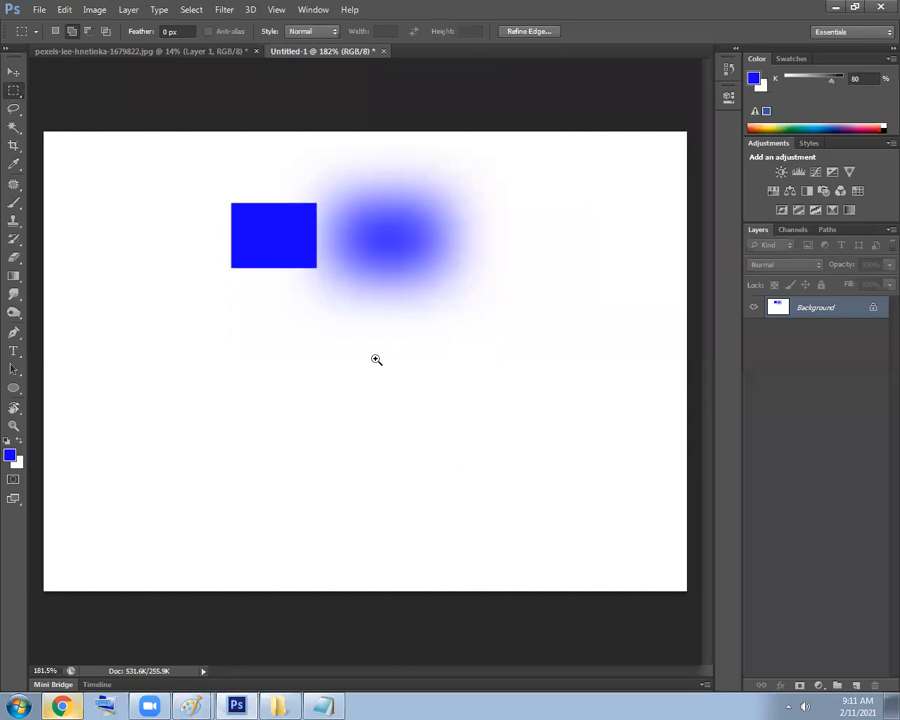
Draw a new rectangular selection below the blue shapes, feather it by 200 pixels and fill it repeatedly with the blue foreground colour.
{"action": "left_click_drag", "start_coordinate": [471, 511], "coordinate": [273, 378]}
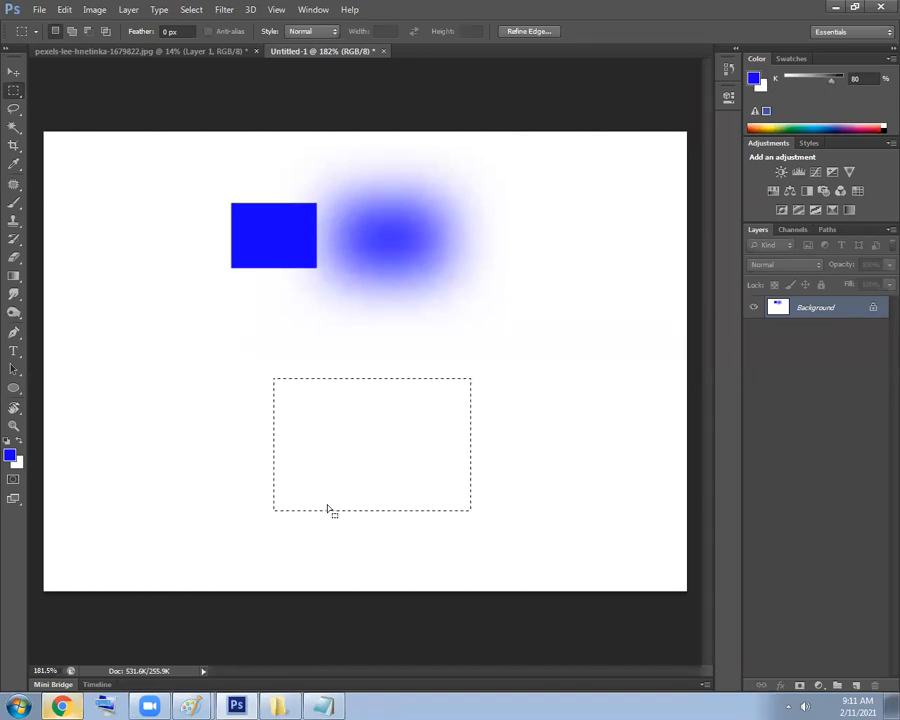
{"action": "key", "text": "shift+F6"}
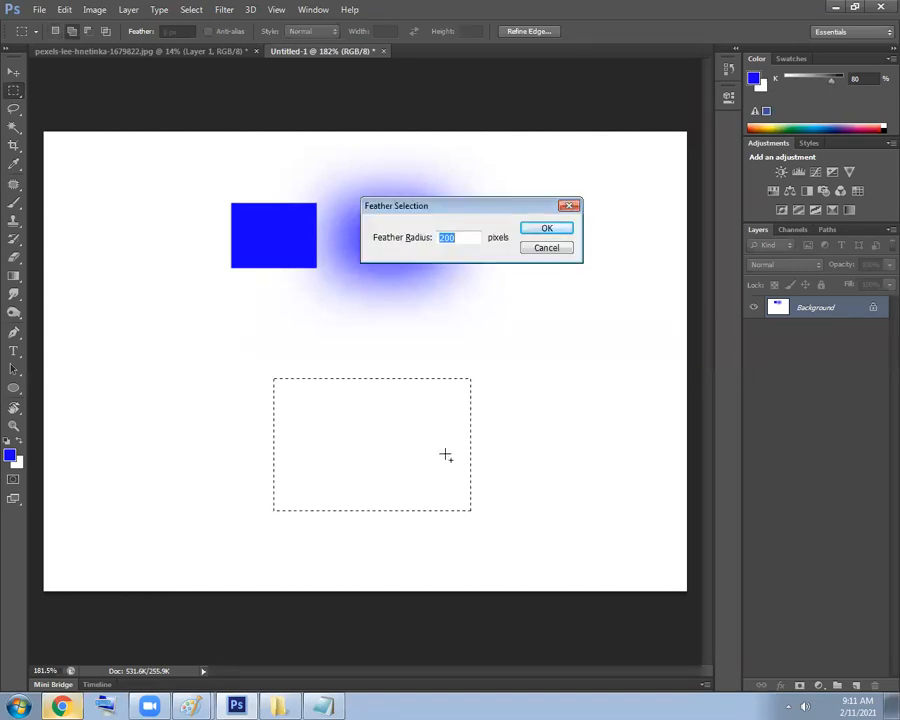
{"action": "key", "text": "Return"}
{"action": "key", "text": "Return"}
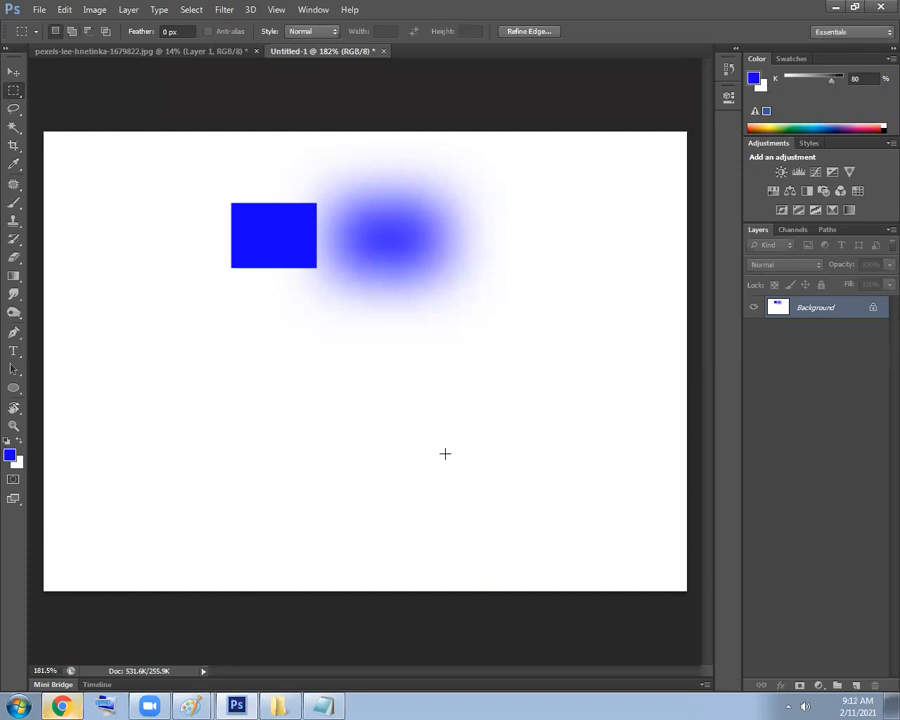
{"action": "key", "text": "alt+BackSpace"}
{"action": "key", "text": "alt+BackSpace"}
{"action": "key", "text": "alt+BackSpace"}
{"action": "key", "text": "alt+BackSpace"}
{"action": "key", "text": "alt+BackSpace"}
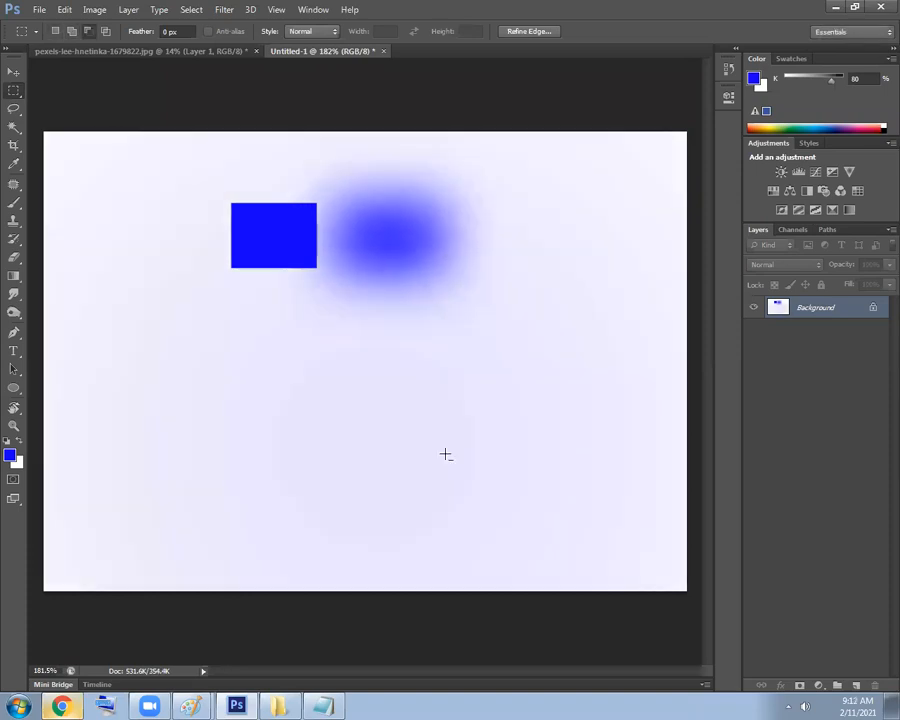
{"action": "key", "text": "alt+BackSpace"}
{"action": "key", "text": "alt+BackSpace"}
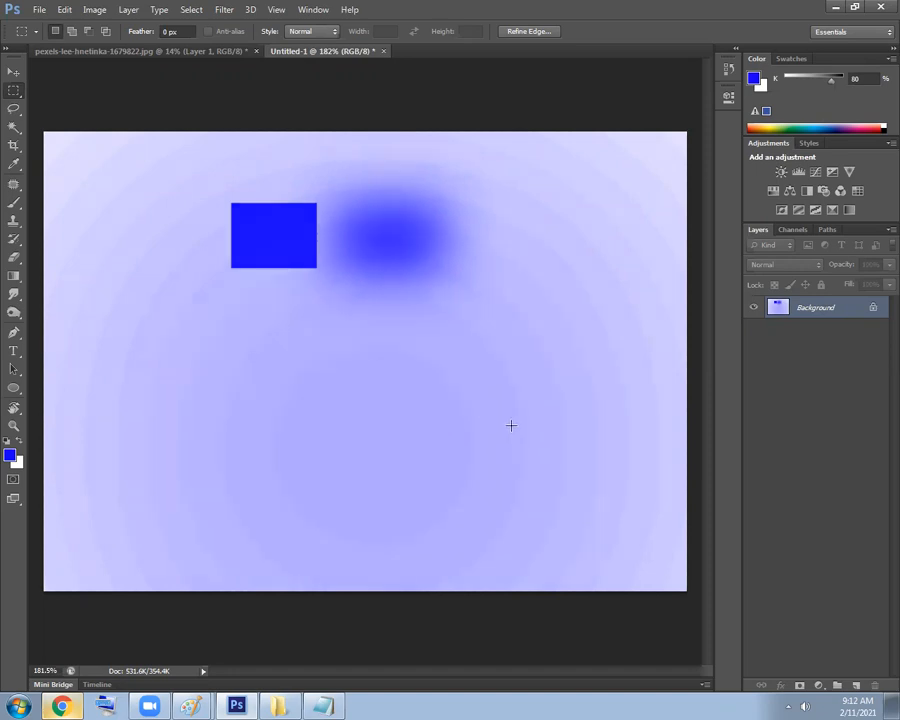
Reset the colours to default black and white, deselect, and fill the whole canvas with white.
{"action": "key", "text": "d"}
{"action": "key", "text": "ctrl+d"}
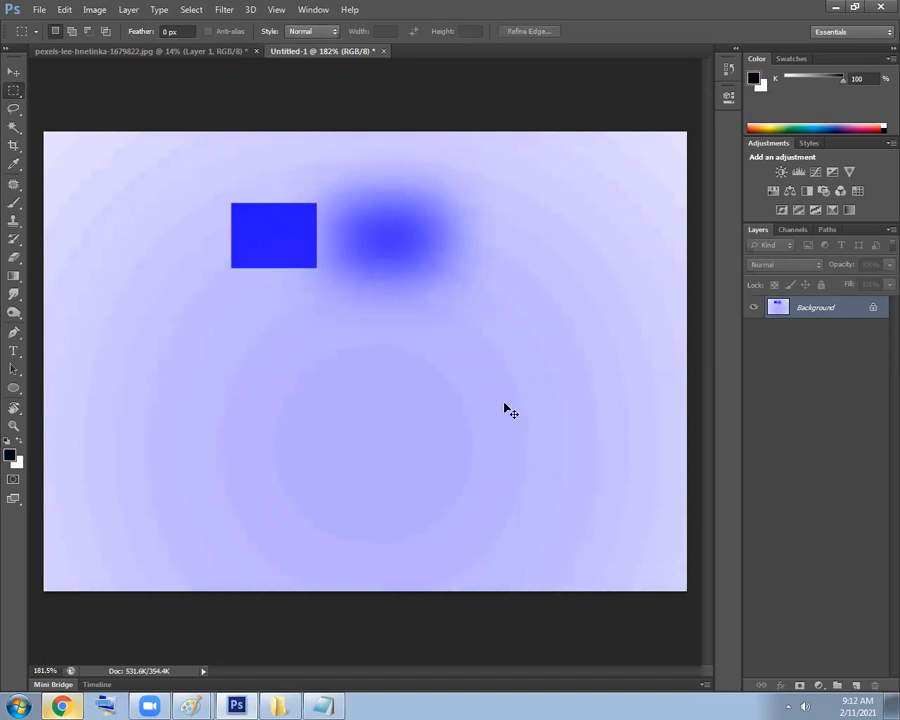
{"action": "key", "text": "ctrl+BackSpace"}
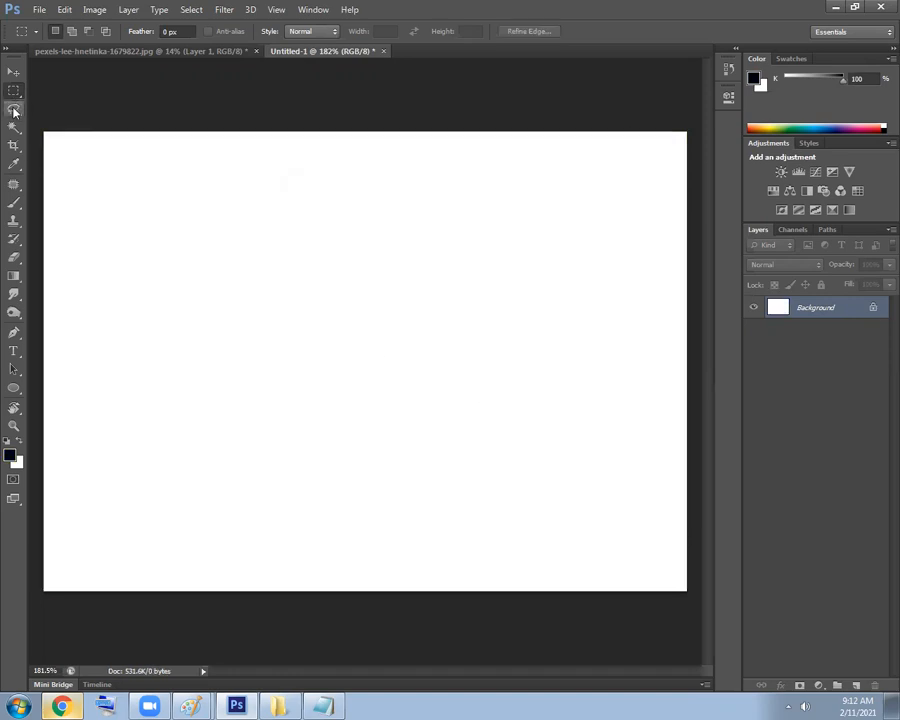
Draw a small, nearly square selection on the white canvas with the Rectangular Marquee tool at high magnification.
{"action": "right_click", "coordinate": [13, 90]}
{"action": "left_click", "coordinate": [80, 90]}
{"action": "left_click_drag", "start_coordinate": [322, 227], "coordinate": [279, 221]}
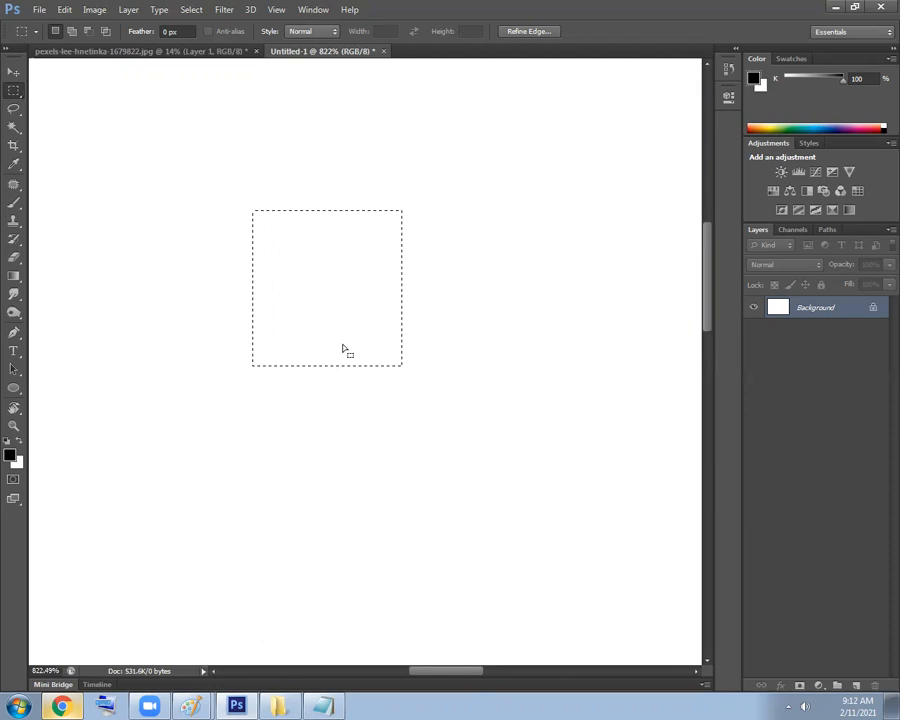
Try to feather the small square selection by 15 pixels, and undo the feather.
{"action": "key", "text": "shift+F6"}
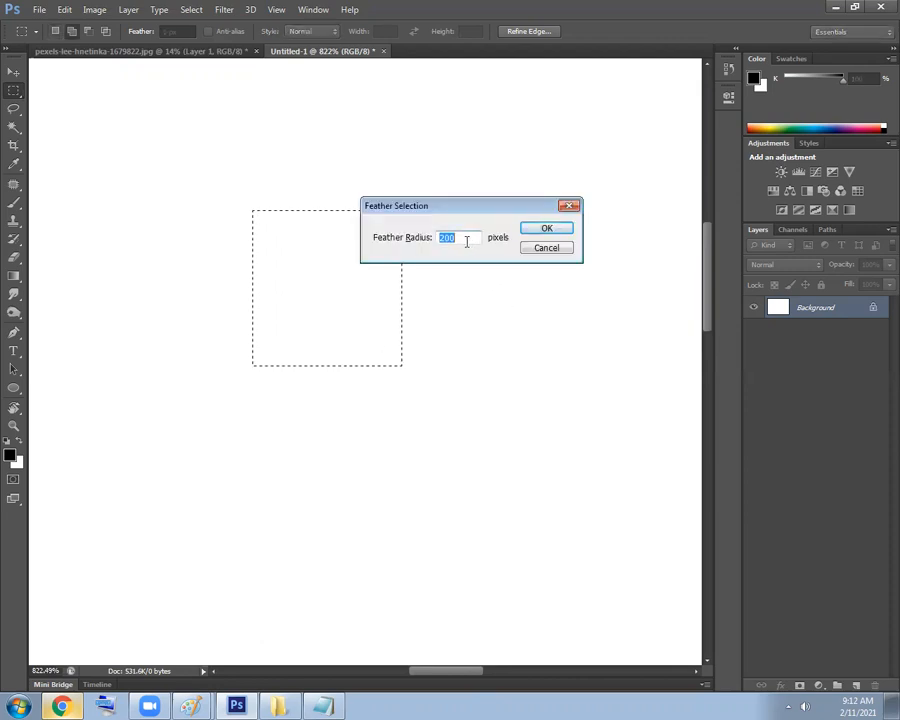
{"action": "type", "text": "15"}
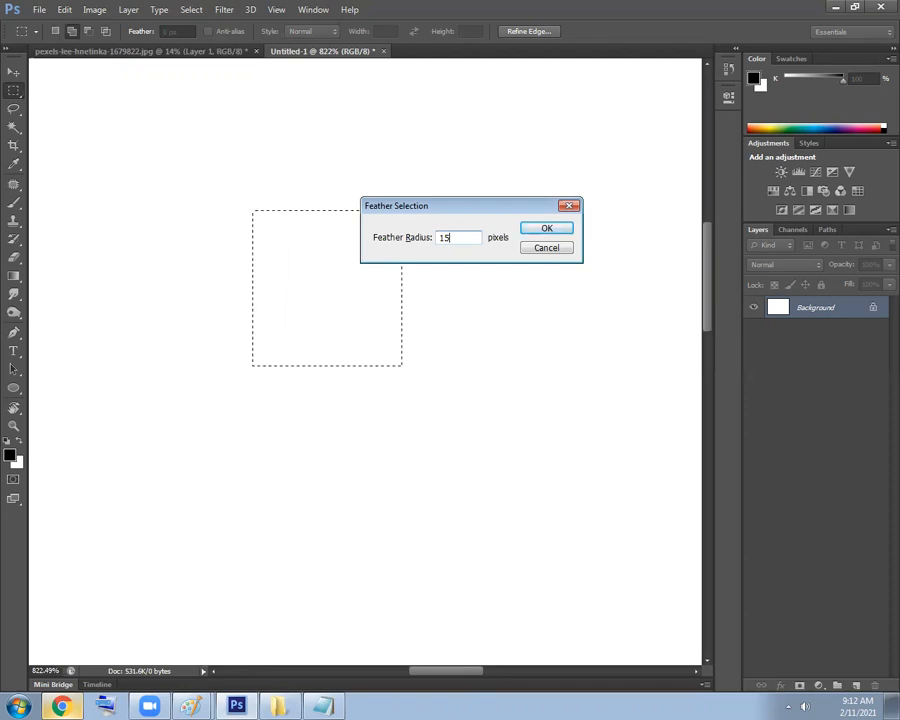
{"action": "left_click", "coordinate": [540, 230]}
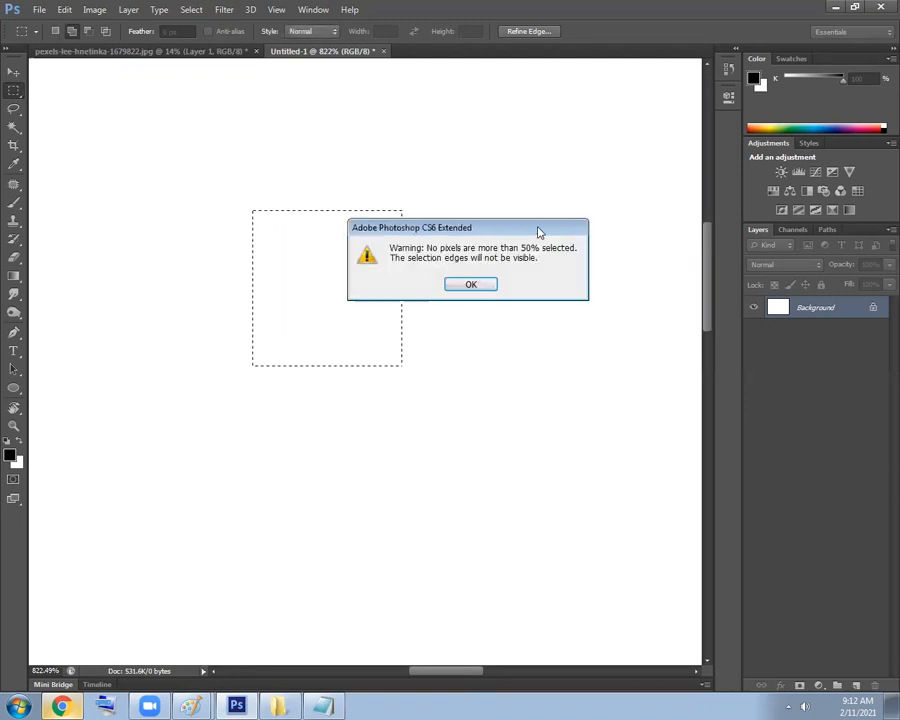
{"action": "left_click", "coordinate": [490, 284]}
{"action": "key", "text": "ctrl+z"}
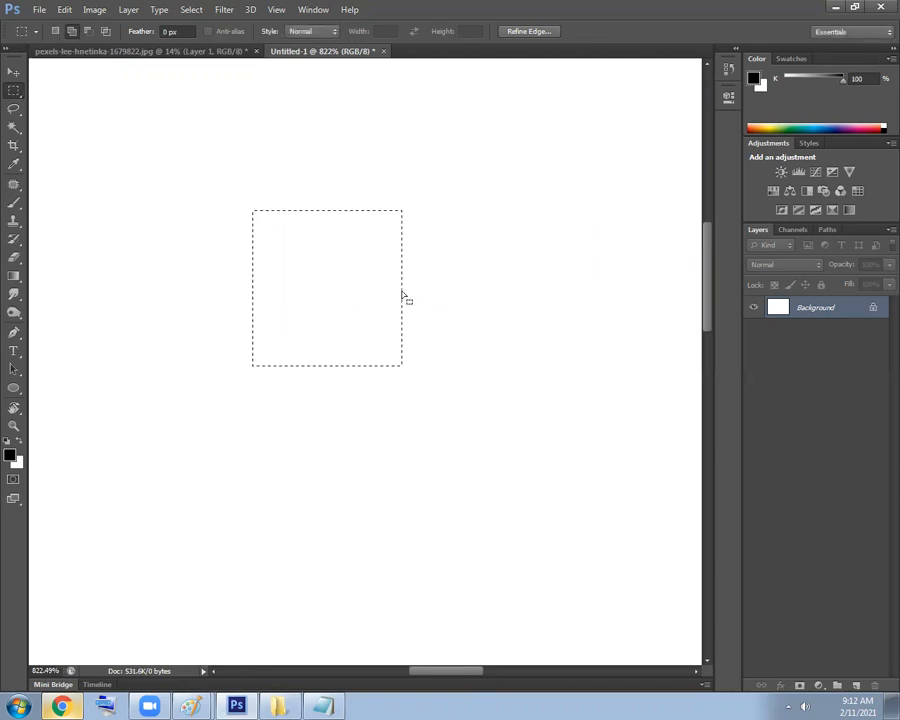
Feather the small square selection by 10 pixels, fill it with black, and undo the fill.
{"action": "key", "text": "shift+F6"}
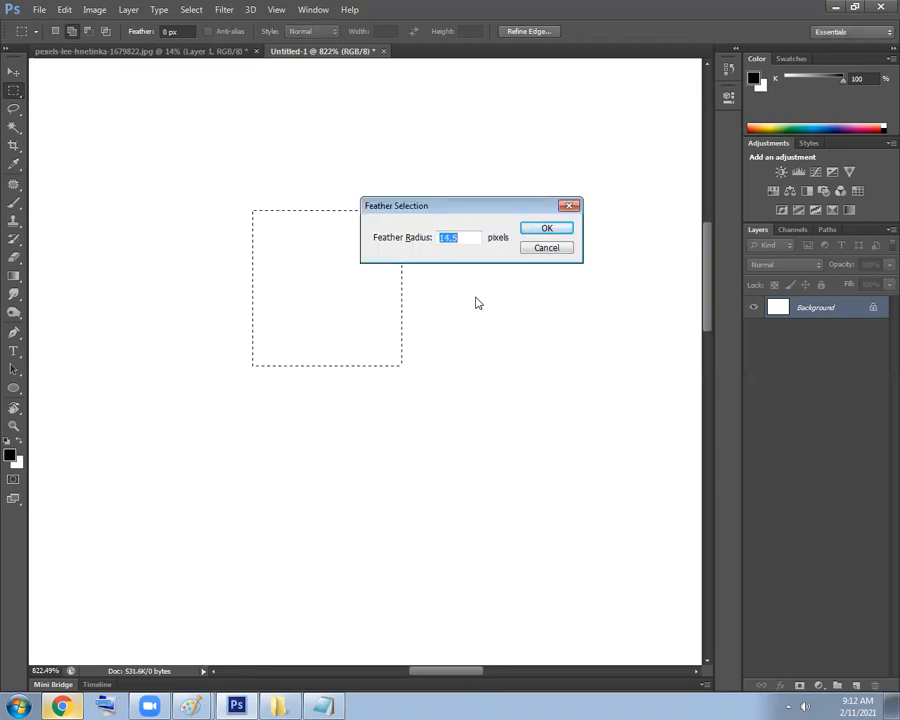
{"action": "type", "text": "10"}
{"action": "key", "text": "Return"}
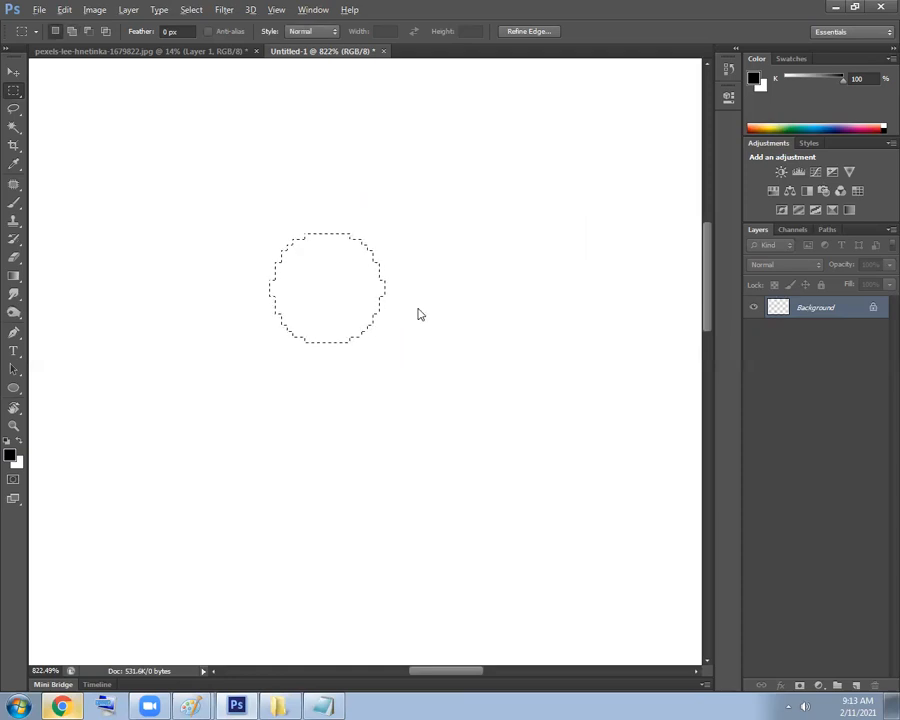
{"action": "key", "text": "alt+BackSpace"}
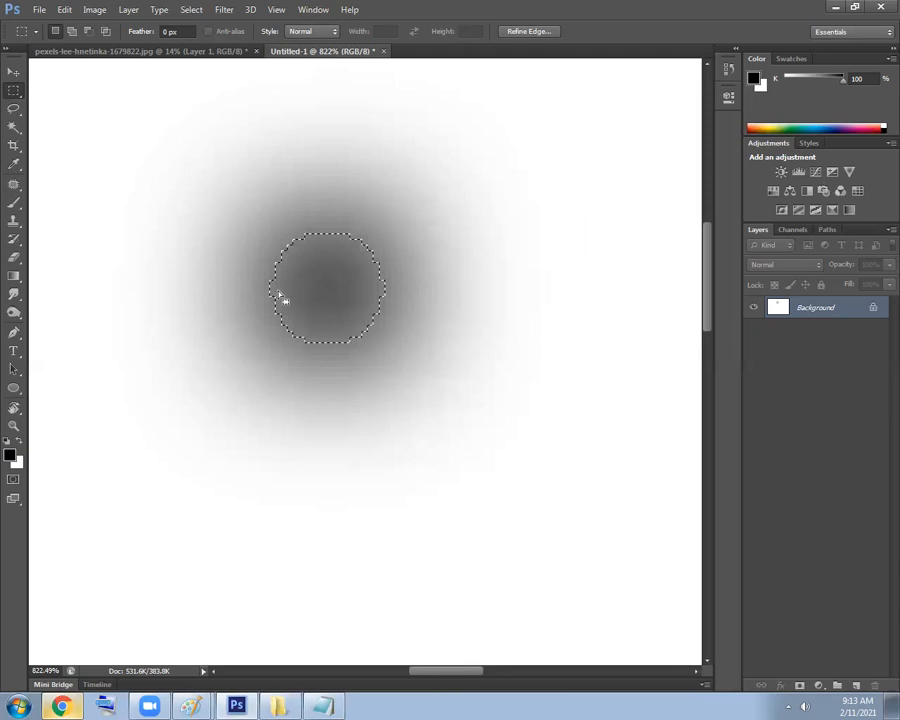
{"action": "key", "text": "ctrl+z"}
Restore the unfeathered square selection, feather it with a larger radius and fill it with the black foreground colour.
{"action": "left_click_drag", "start_coordinate": [251, 209], "coordinate": [402, 364]}
{"action": "key", "text": "shift+F6"}
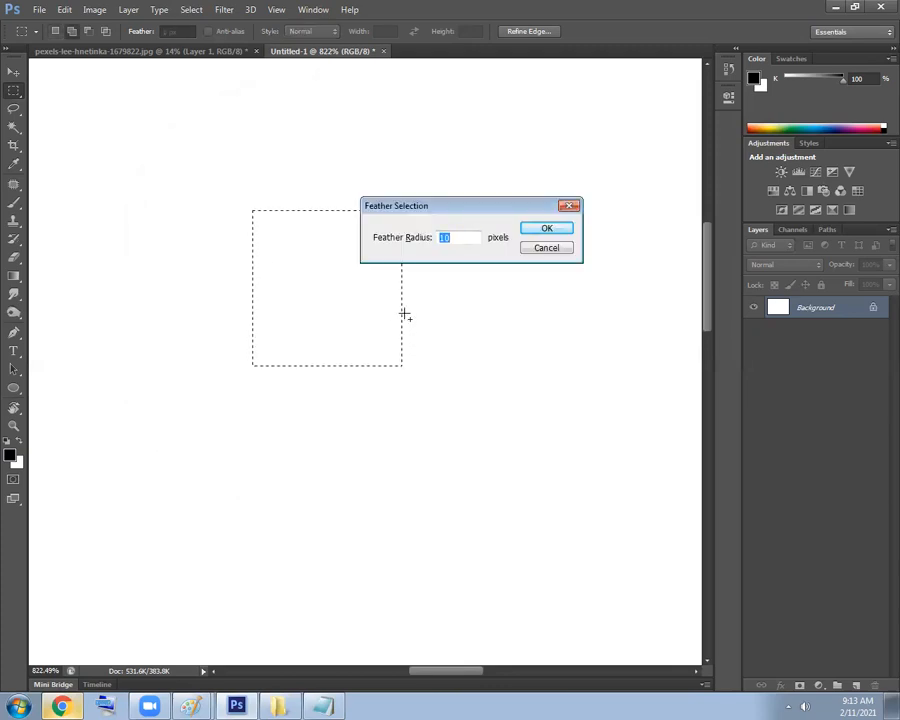
{"action": "type", "text": "10"}
{"action": "key", "text": "Return"}
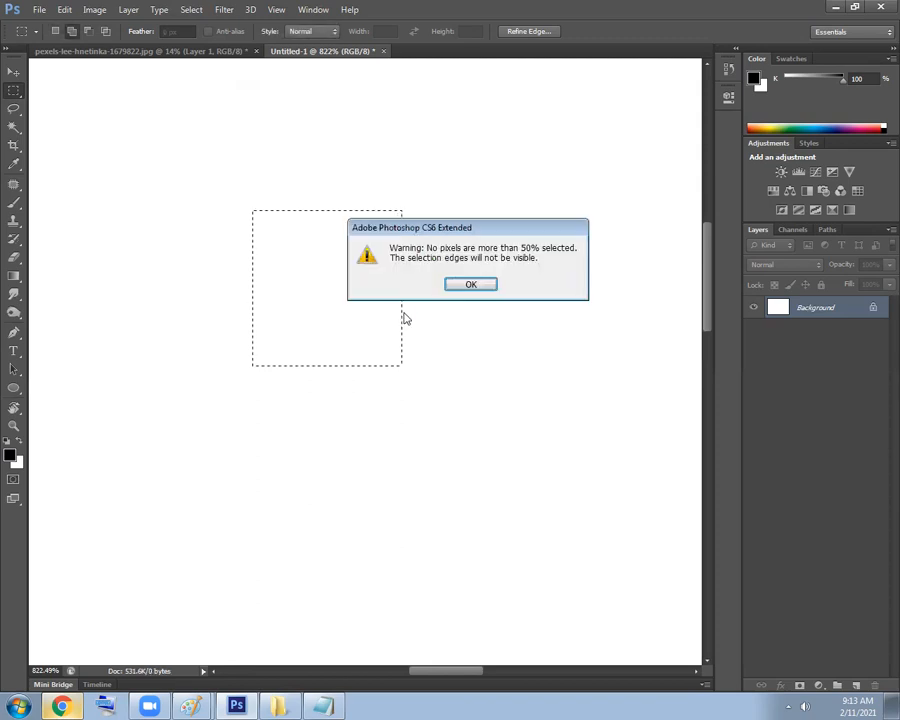
{"action": "key", "text": "Return"}
{"action": "key", "text": "alt+BackSpace"}
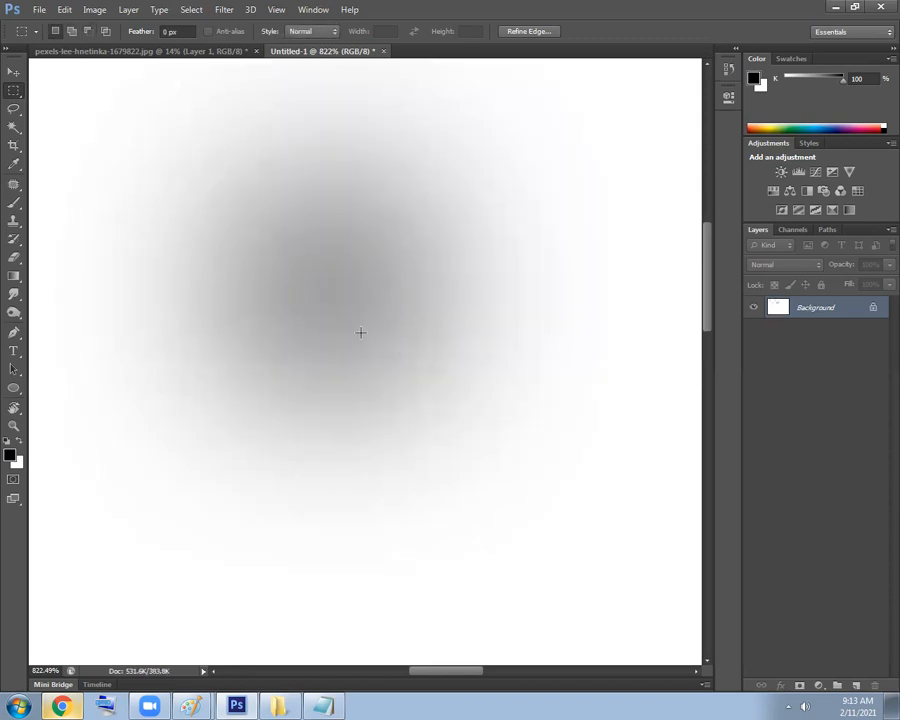
Close the Untitled-1 document without saving its changes.
{"action": "scroll", "coordinate": [408, 346], "scroll_direction": "down", "scroll_amount": 6}
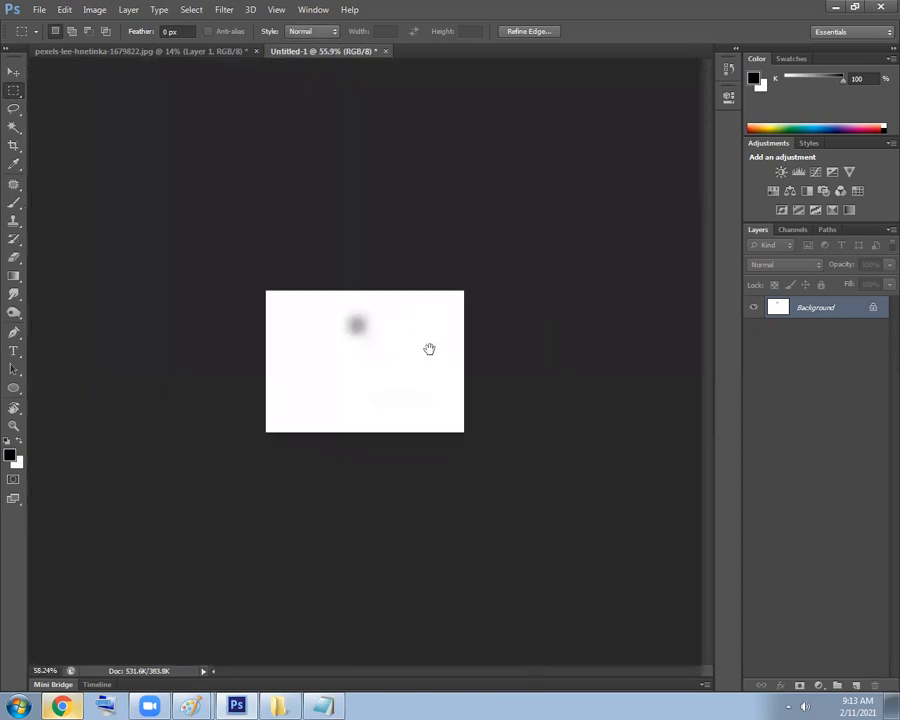
{"action": "left_click", "coordinate": [385, 52]}
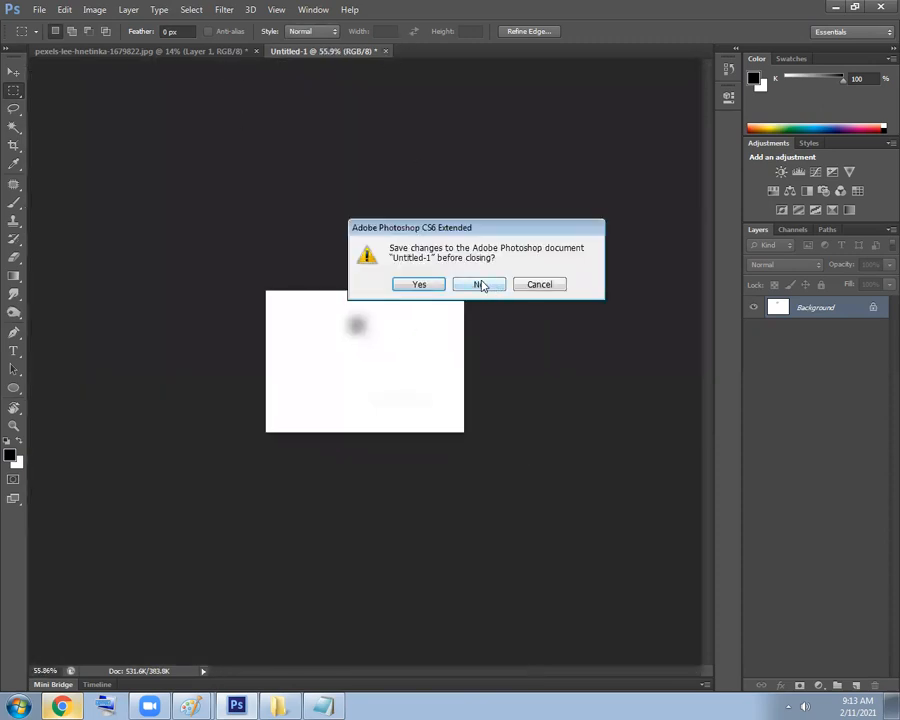
{"action": "left_click", "coordinate": [472, 283]}
Undo the deletion and feathering of the beige background beneath the clasped hands, back to its unfeathered selection.
{"action": "scroll", "coordinate": [449, 323], "scroll_direction": "up", "scroll_amount": 5}
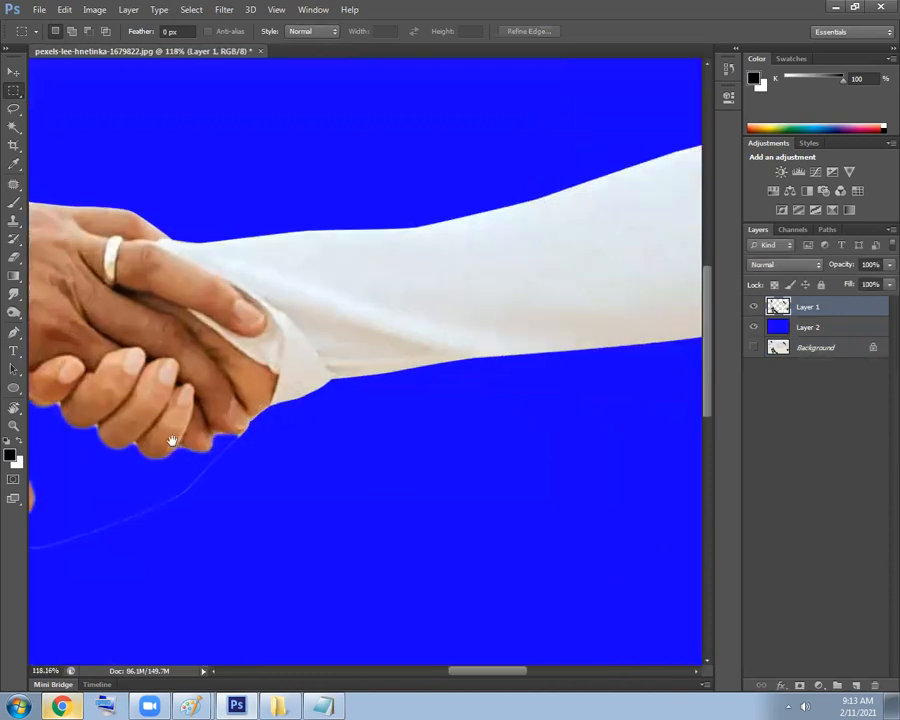
{"action": "scroll", "coordinate": [335, 353], "scroll_direction": "up", "scroll_amount": 8}
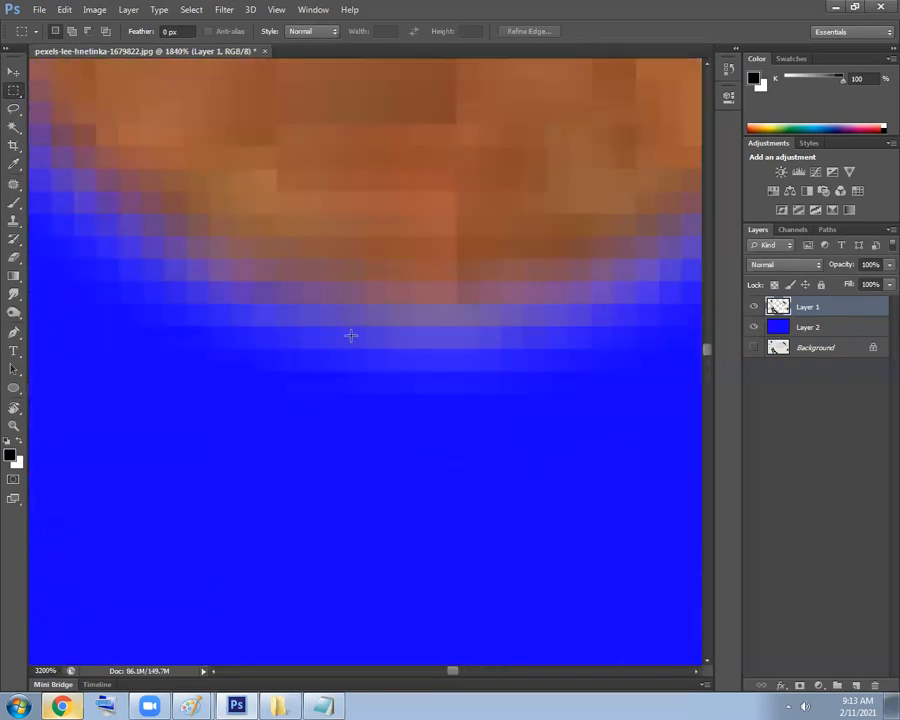
{"action": "scroll", "coordinate": [422, 345], "scroll_direction": "down", "scroll_amount": 2}
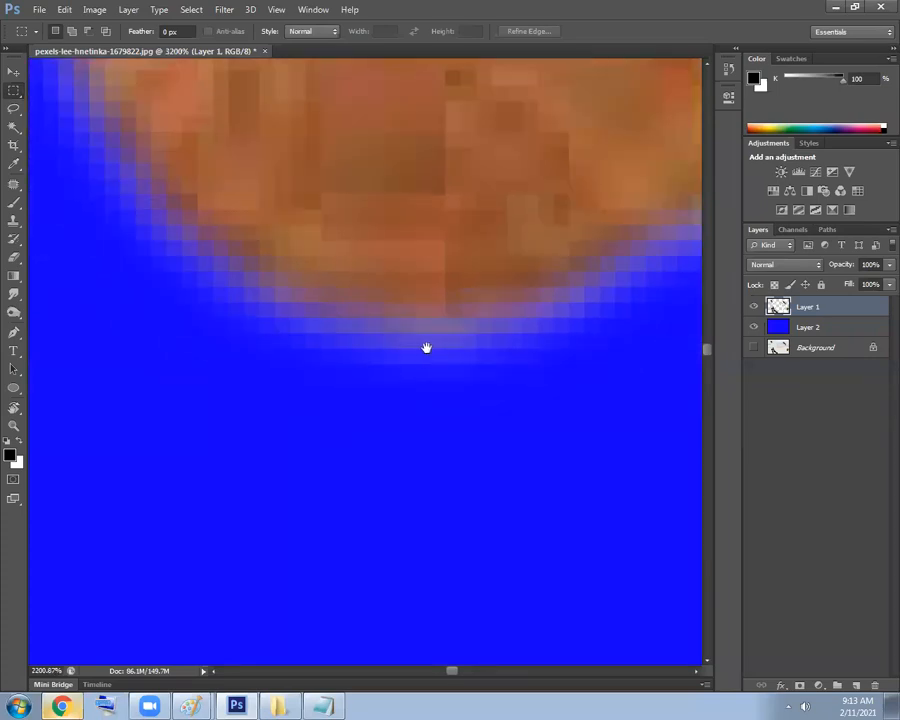
{"action": "scroll", "coordinate": [455, 352], "scroll_direction": "down", "scroll_amount": 6}
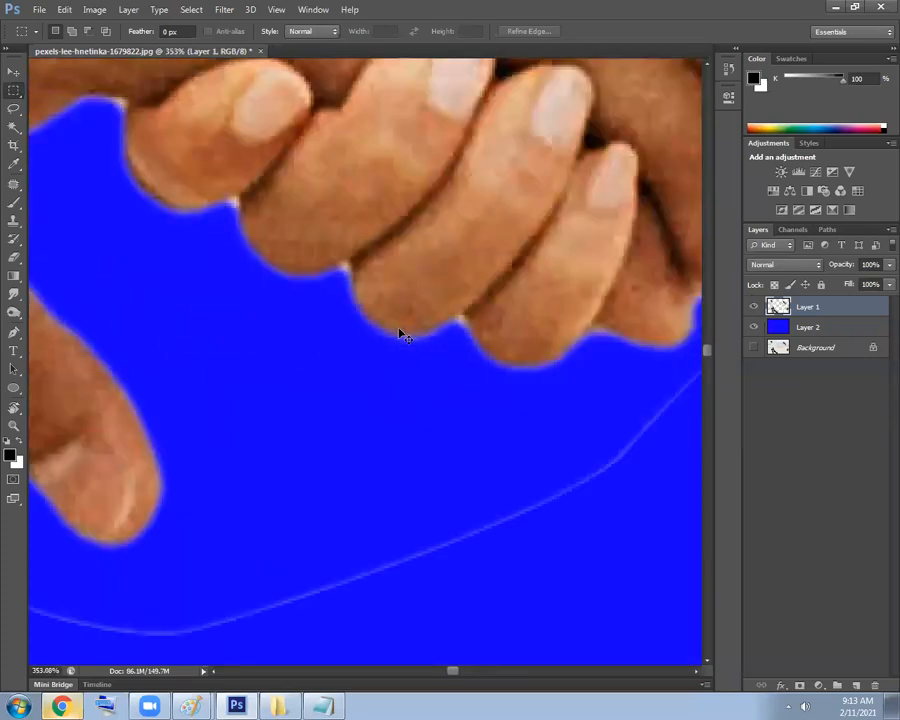
{"action": "key", "text": "ctrl+z"}
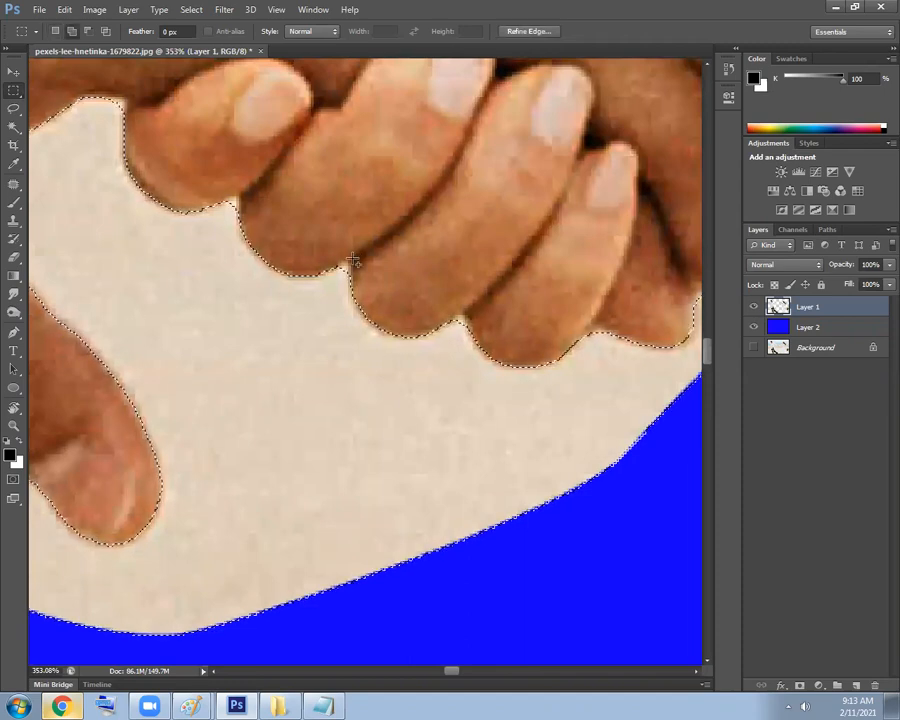
Feather the selection beneath the clasped hands by 0.5 pixels, delete the beige background inside it and deselect.
{"action": "key", "text": "shift+F6"}
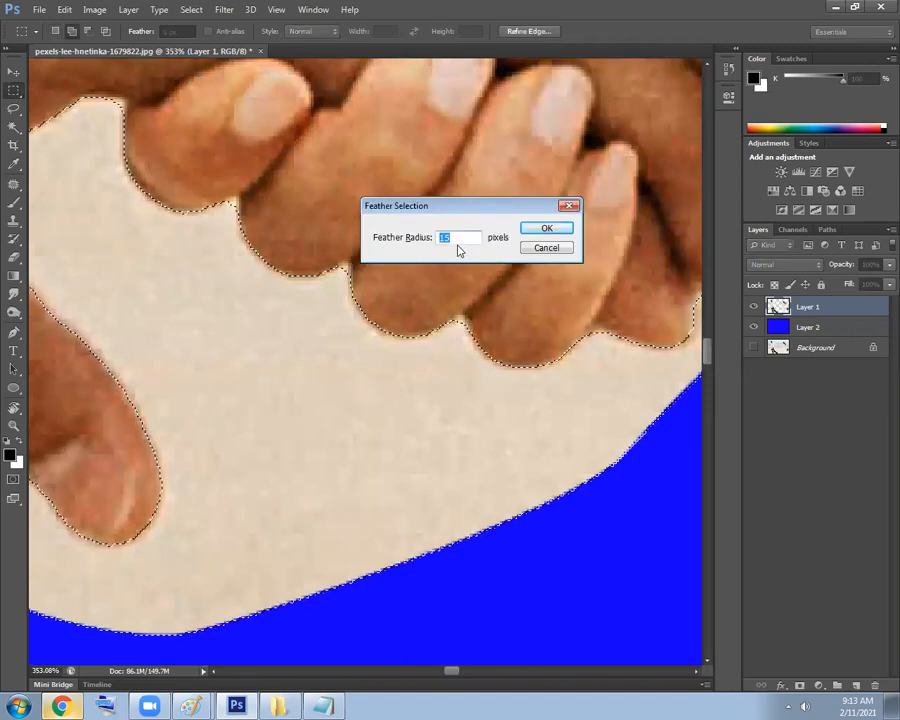
{"action": "type", "text": "0."}
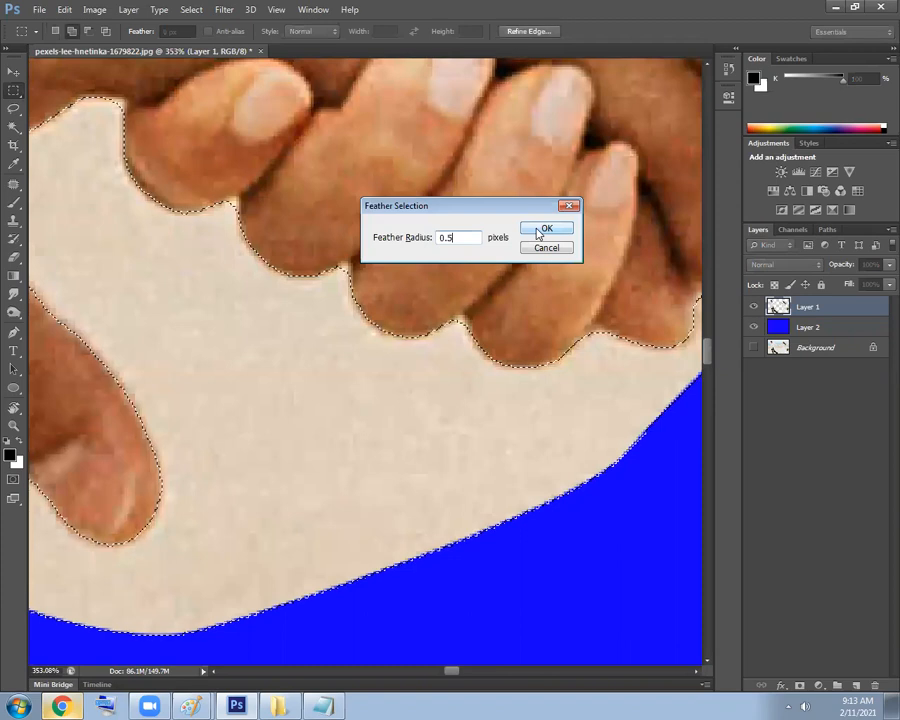
{"action": "left_click", "coordinate": [540, 230]}
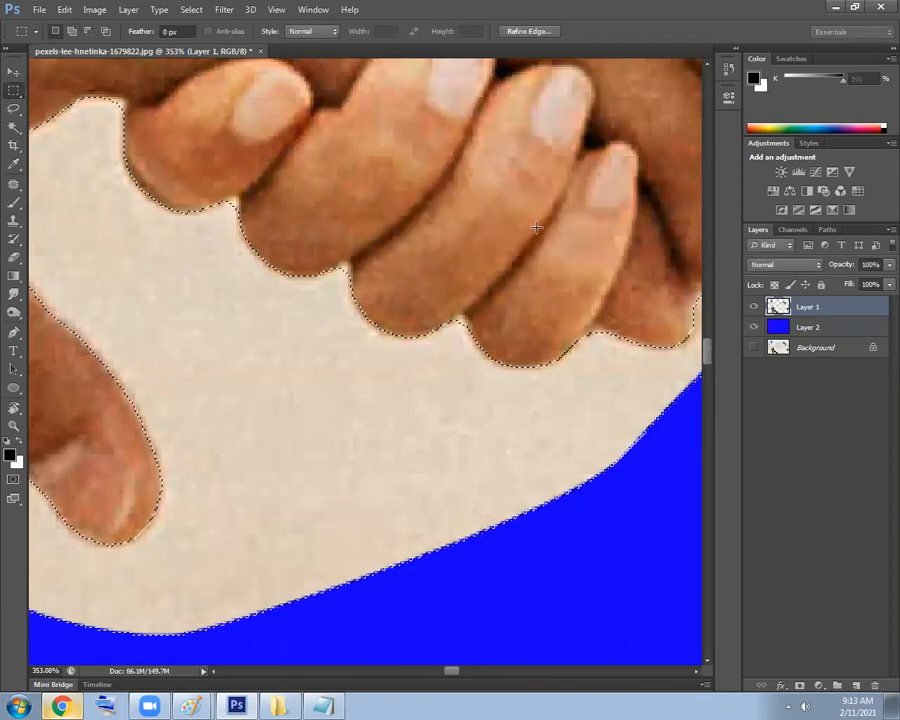
{"action": "key", "text": "Delete"}
{"action": "key", "text": "ctrl+d"}
Compare the pixels along the fingertip's cut edge with the anti-aliasing example image in Chrome, and return to Photoshop.
{"action": "left_click_drag", "start_coordinate": [405, 334], "coordinate": [454, 358]}
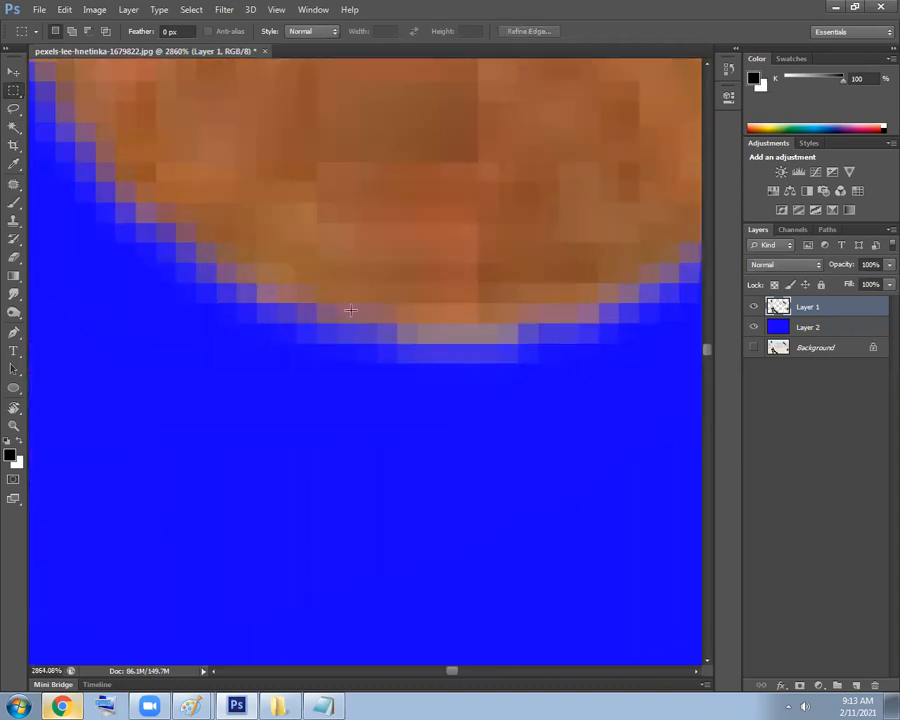
{"action": "left_click", "coordinate": [63, 706]}
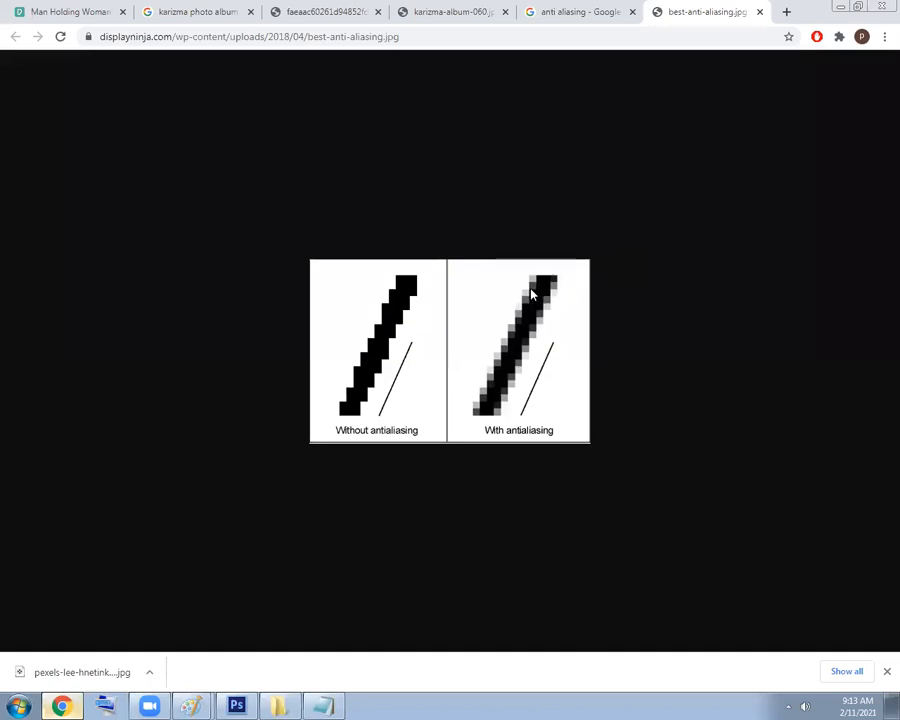
{"action": "left_click", "coordinate": [841, 9]}
Lasso and delete the pale background leftovers in the first three gaps between the thumb and the curled fingers.
{"action": "left_click_drag", "start_coordinate": [446, 311], "coordinate": [405, 285]}
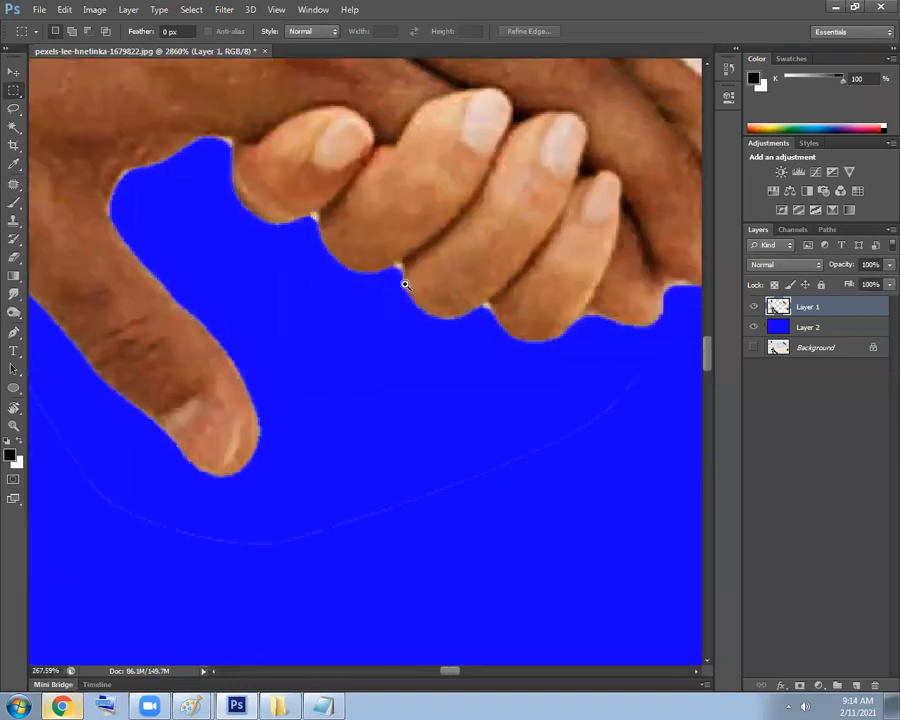
{"action": "left_click_drag", "start_coordinate": [335, 229], "coordinate": [425, 302]}
{"action": "left_click_drag", "start_coordinate": [273, 171], "coordinate": [279, 174]}
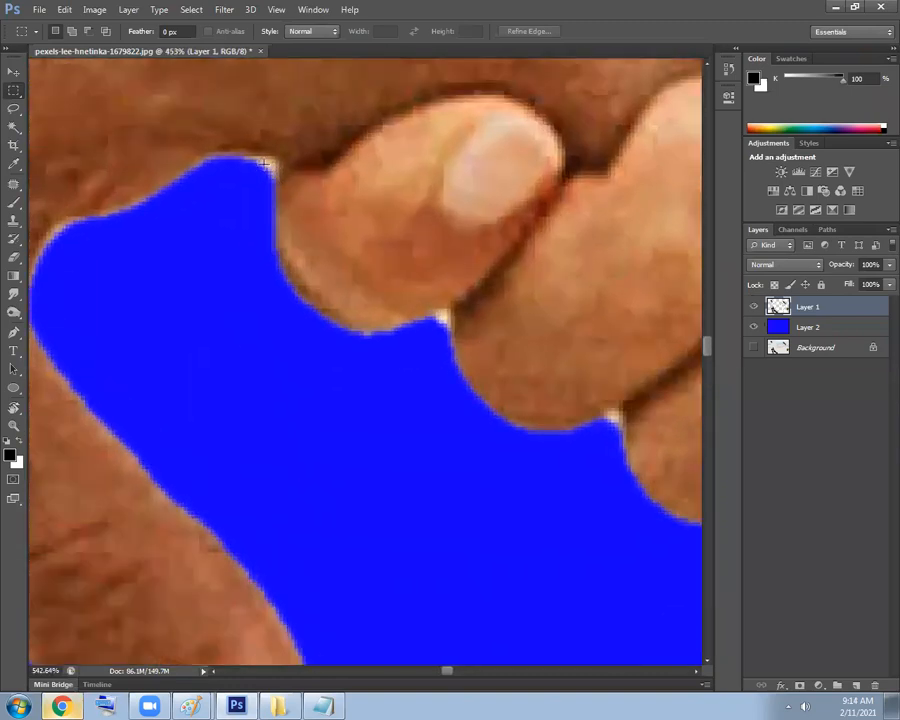
{"action": "key", "text": "l"}
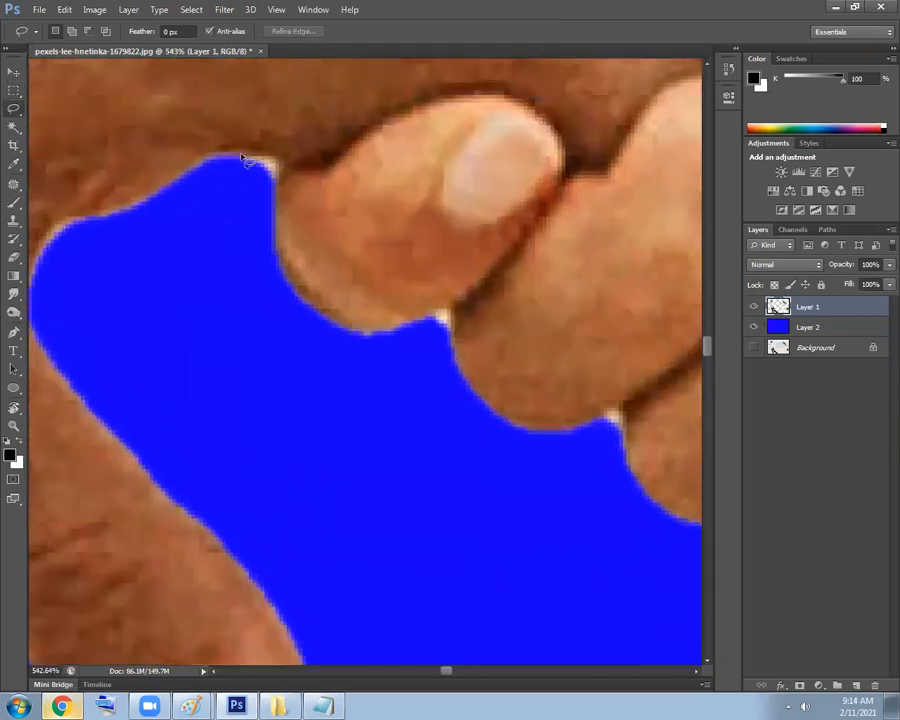
{"action": "left_click_drag", "start_coordinate": [243, 191], "coordinate": [241, 182]}
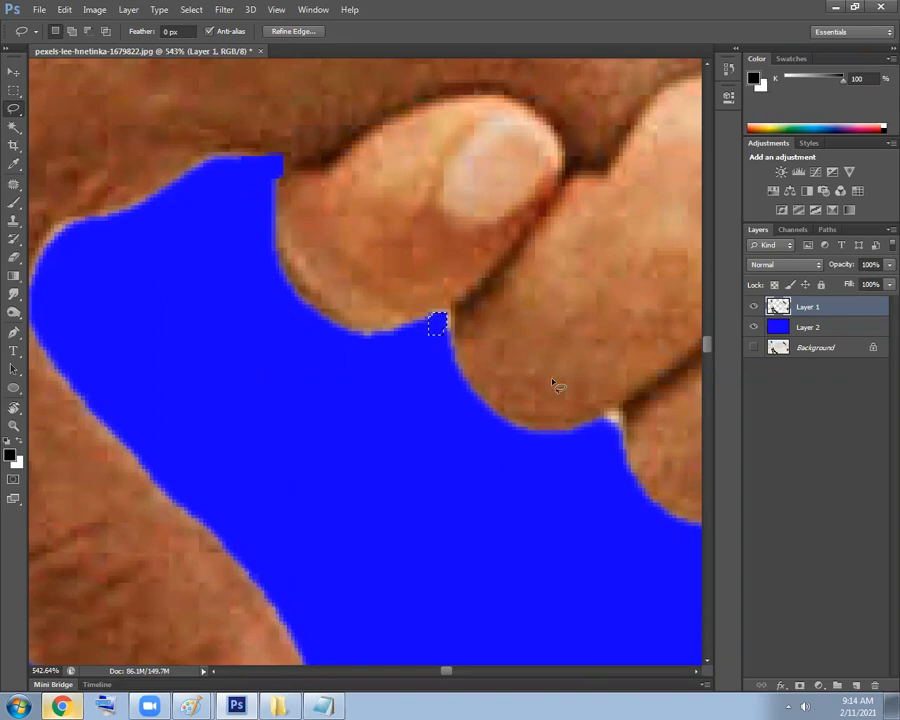
{"action": "left_click_drag", "start_coordinate": [552, 380], "coordinate": [347, 276]}
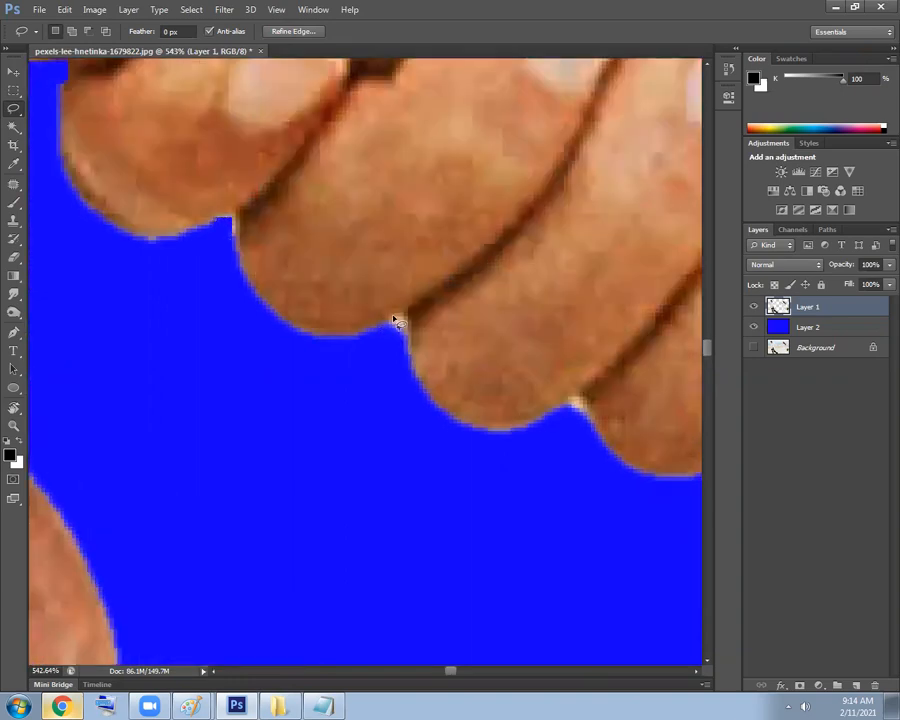
{"action": "key", "text": "Delete"}
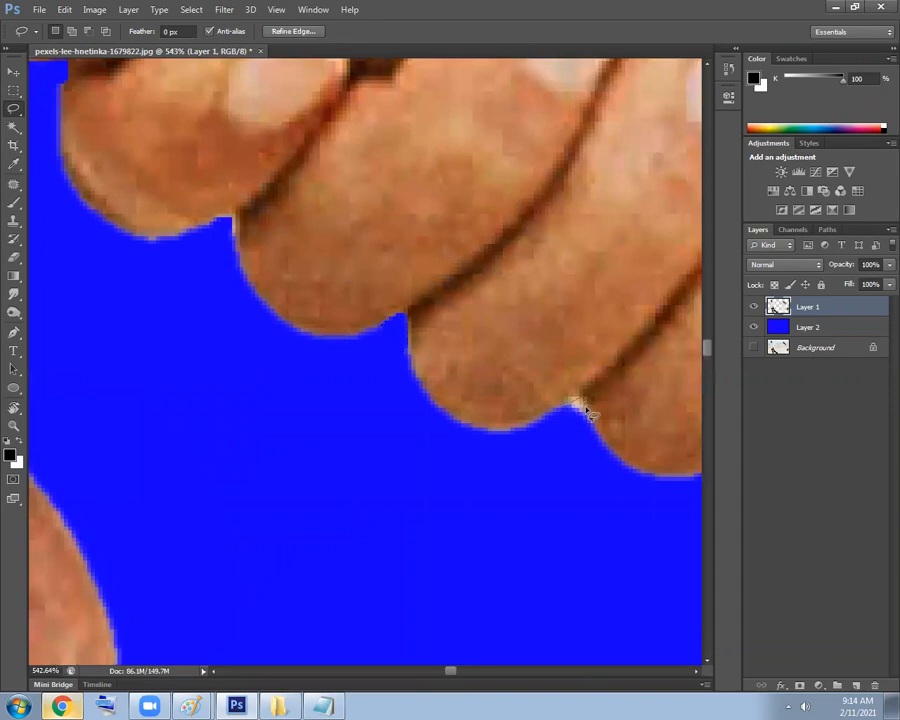
Lasso and delete the pale leftovers in the remaining finger gaps toward the bride's cuff, and clear the selection.
{"action": "left_click_drag", "start_coordinate": [571, 436], "coordinate": [368, 370]}
{"action": "left_click_drag", "start_coordinate": [384, 367], "coordinate": [378, 374]}
{"action": "key", "text": "Delete"}
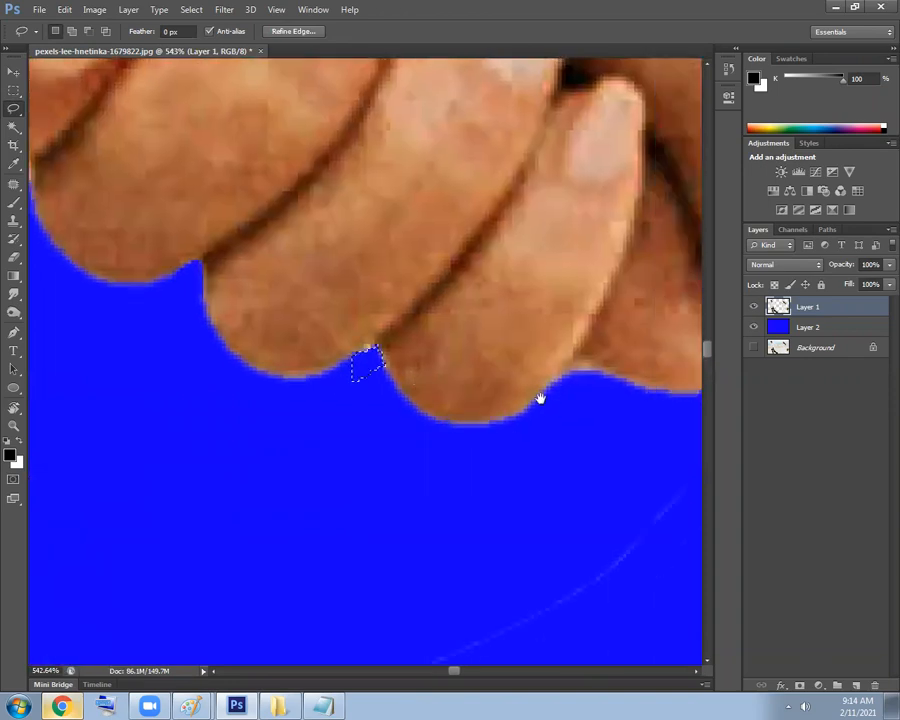
{"action": "left_click_drag", "start_coordinate": [538, 398], "coordinate": [430, 375]}
{"action": "left_click_drag", "start_coordinate": [639, 336], "coordinate": [497, 343]}
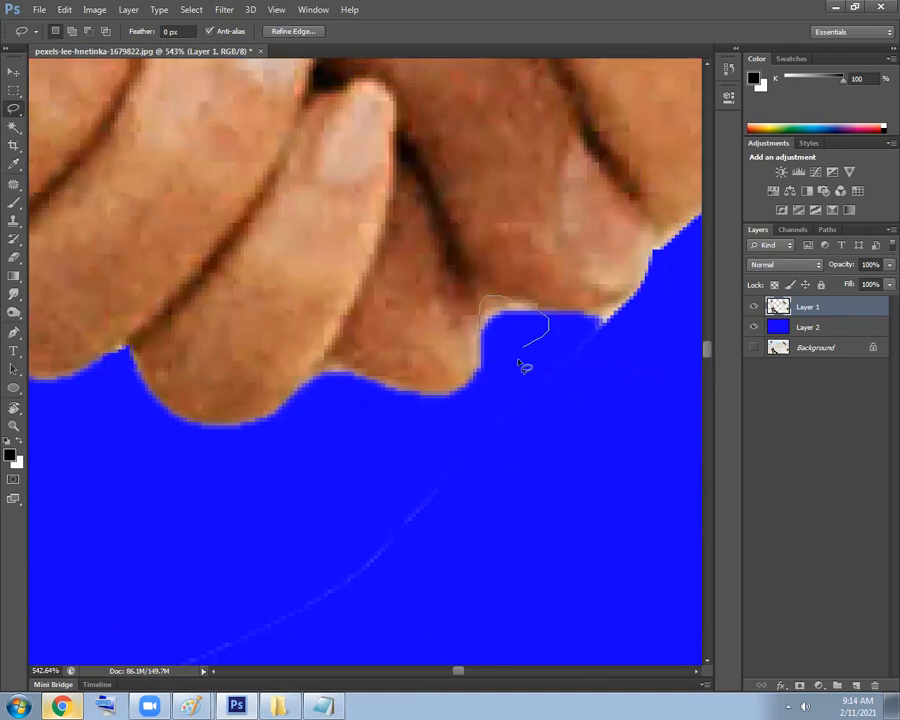
{"action": "key", "text": "Delete"}
{"action": "scroll", "coordinate": [527, 363], "scroll_direction": "down", "scroll_amount": 3}
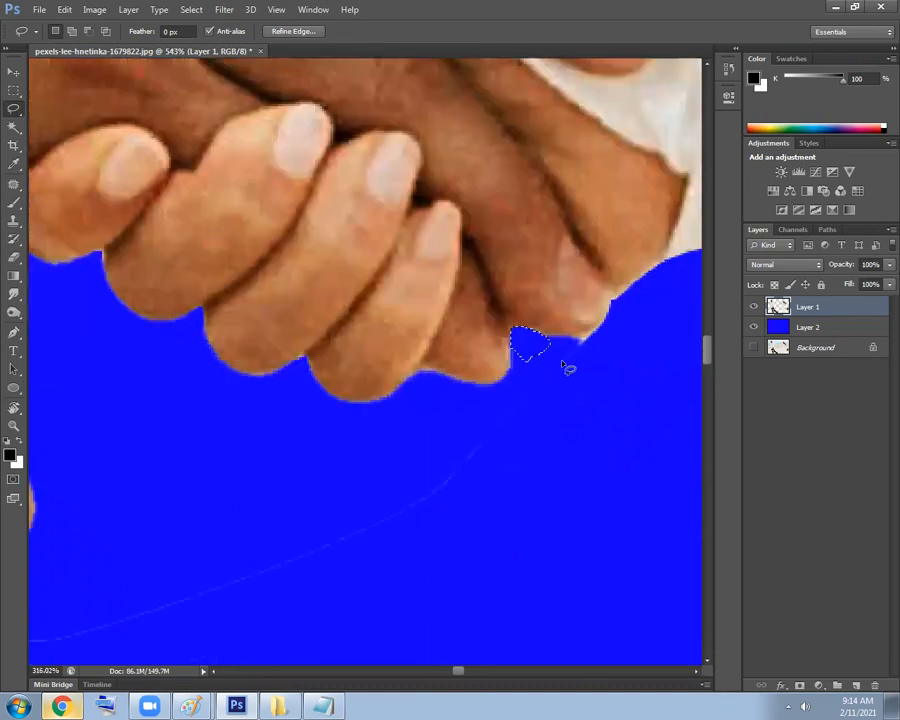
{"action": "key", "text": "ctrl+d"}
Lasso the area containing the faint leftover outline below the clasped hands, delete it and deselect.
{"action": "scroll", "coordinate": [581, 366], "scroll_direction": "down", "scroll_amount": 4}
{"action": "left_click_drag", "start_coordinate": [337, 470], "coordinate": [342, 418]}
{"action": "mouse_move", "coordinate": [214, 371]}
{"action": "left_mouse_down"}
{"action": "mouse_move", "coordinate": [519, 347]}
{"action": "mouse_move", "coordinate": [594, 305]}
{"action": "left_mouse_up"}
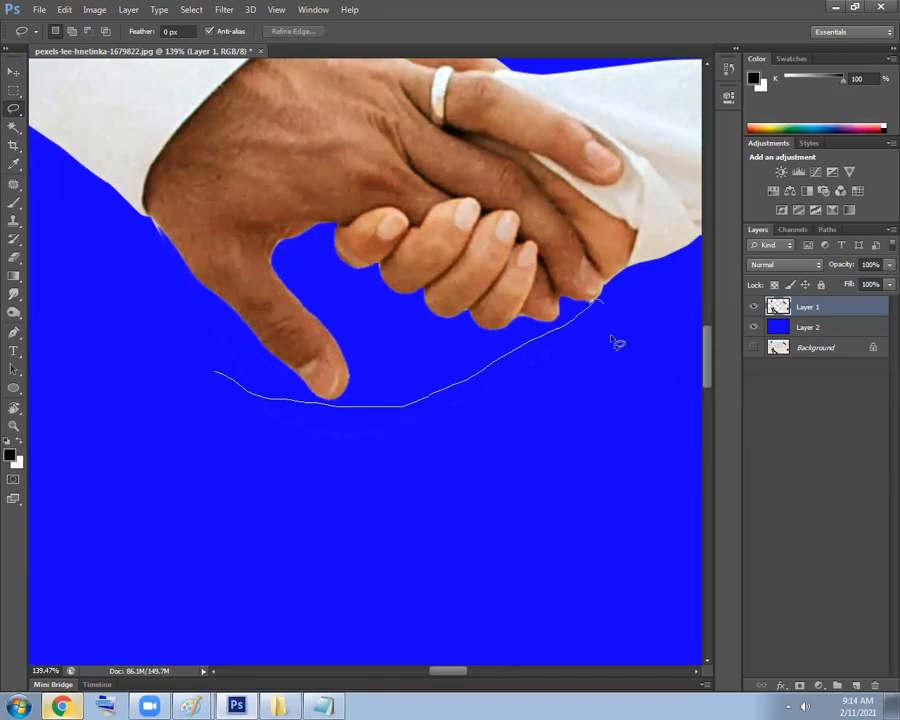
{"action": "mouse_move", "coordinate": [540, 488]}
{"action": "left_mouse_down"}
{"action": "mouse_move", "coordinate": [68, 475]}
{"action": "mouse_move", "coordinate": [60, 393]}
{"action": "left_mouse_up"}
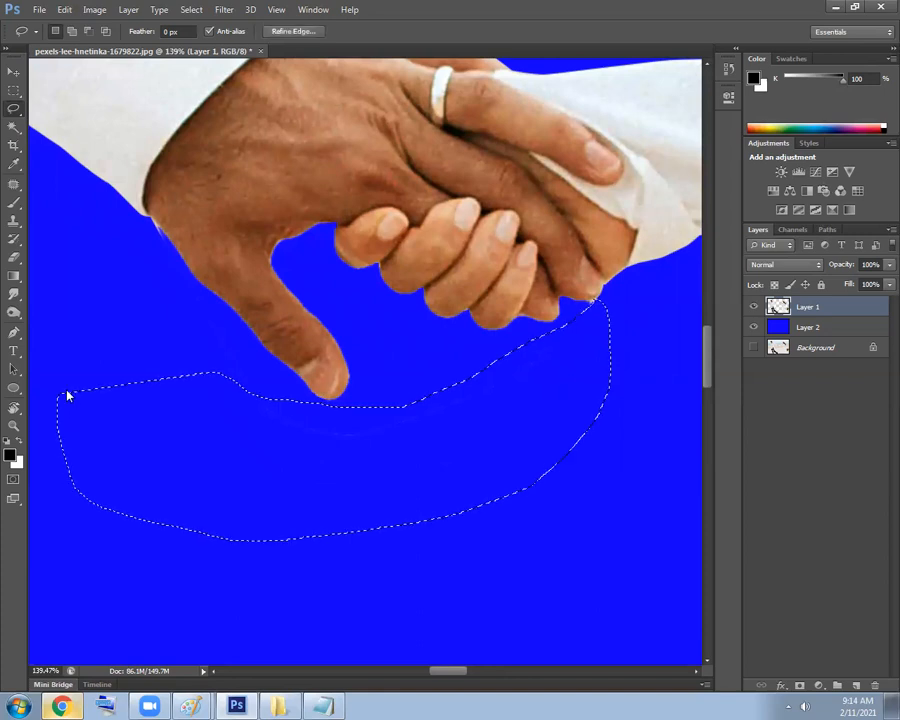
{"action": "left_click", "coordinate": [160, 383]}
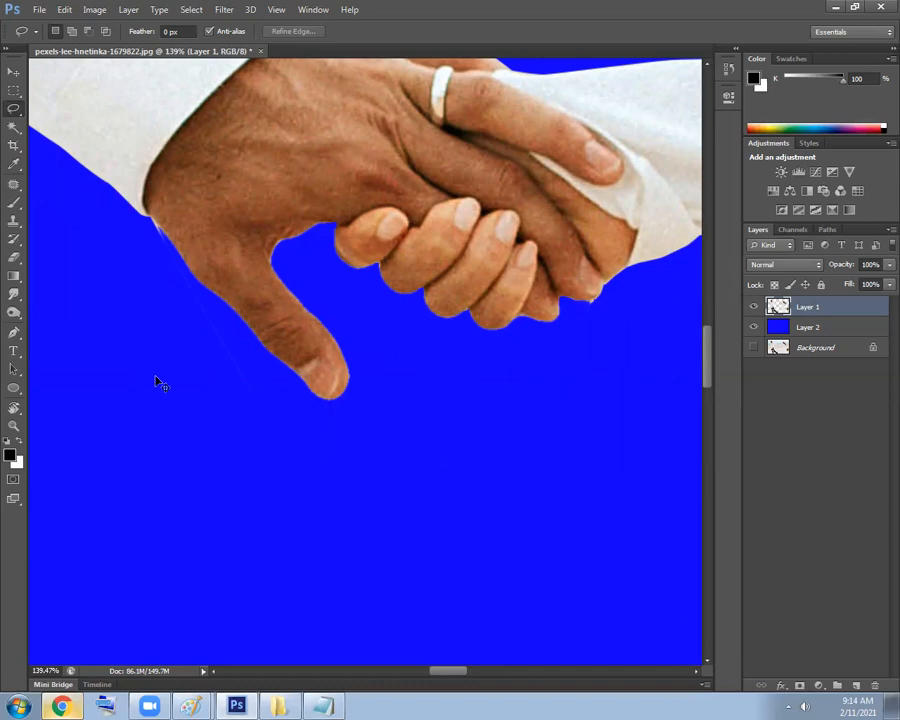
Select the beige background beside the groom's forward trouser leg with the Magic Wand tool.
{"action": "key", "text": "ctrl+0"}
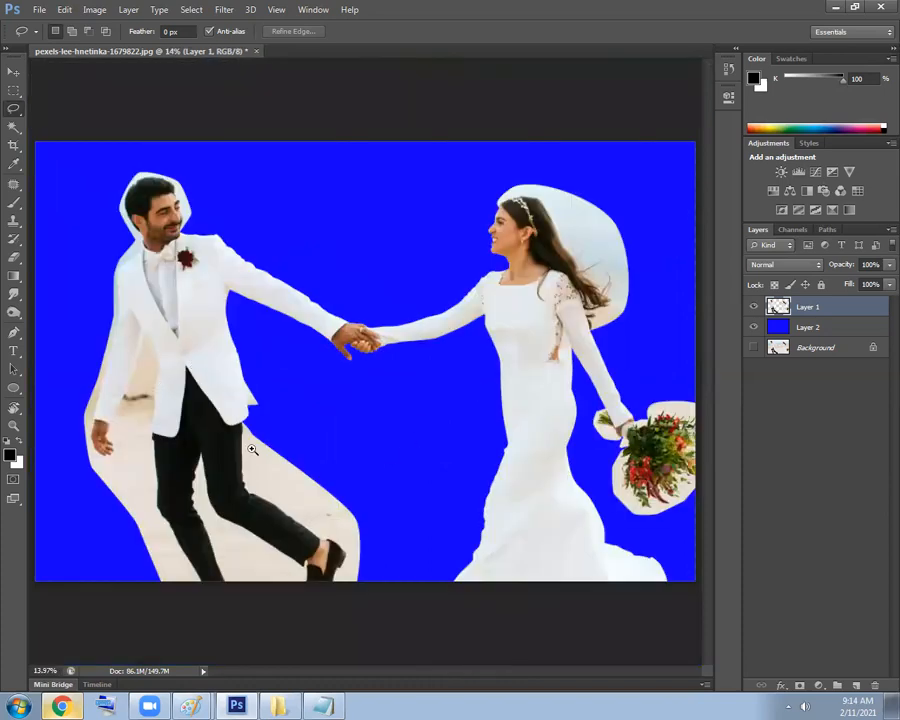
{"action": "scroll", "coordinate": [297, 506], "scroll_direction": "up", "scroll_amount": 4}
{"action": "mouse_move", "coordinate": [309, 476]}
{"action": "left_mouse_down"}
{"action": "mouse_move", "coordinate": [304, 368]}
{"action": "mouse_move", "coordinate": [331, 372]}
{"action": "mouse_move", "coordinate": [361, 330]}
{"action": "mouse_move", "coordinate": [405, 399]}
{"action": "left_mouse_up"}
{"action": "scroll", "coordinate": [269, 398], "scroll_direction": "up", "scroll_amount": 5}
{"action": "scroll", "coordinate": [316, 357], "scroll_direction": "up", "scroll_amount": 2}
{"action": "key", "text": "w"}
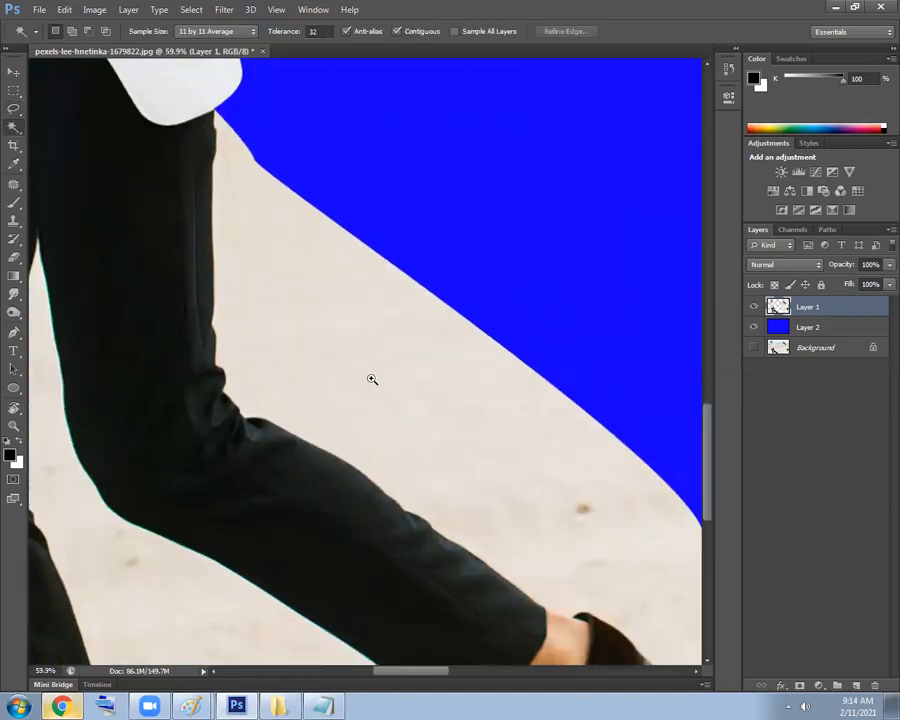
{"action": "scroll", "coordinate": [372, 376], "scroll_direction": "up", "scroll_amount": 1}
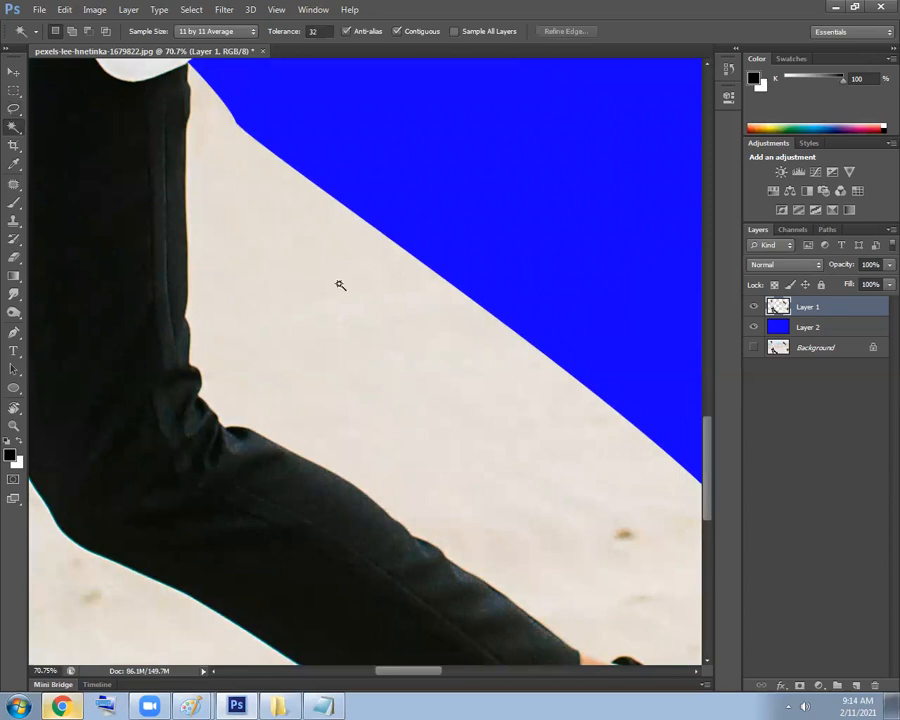
{"action": "right_click", "coordinate": [23, 130]}
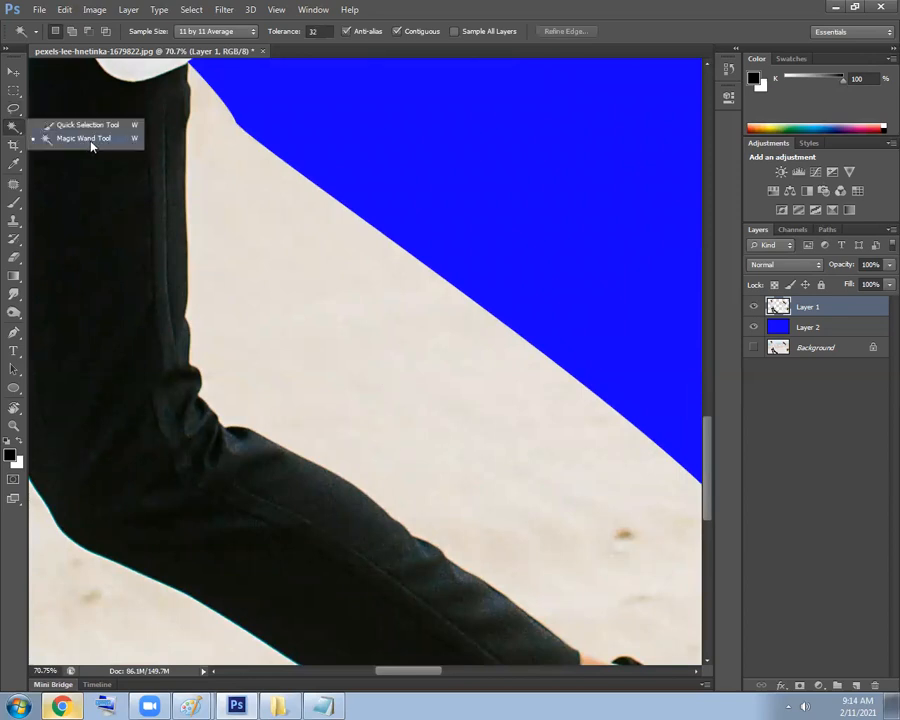
{"action": "left_click", "coordinate": [116, 142]}
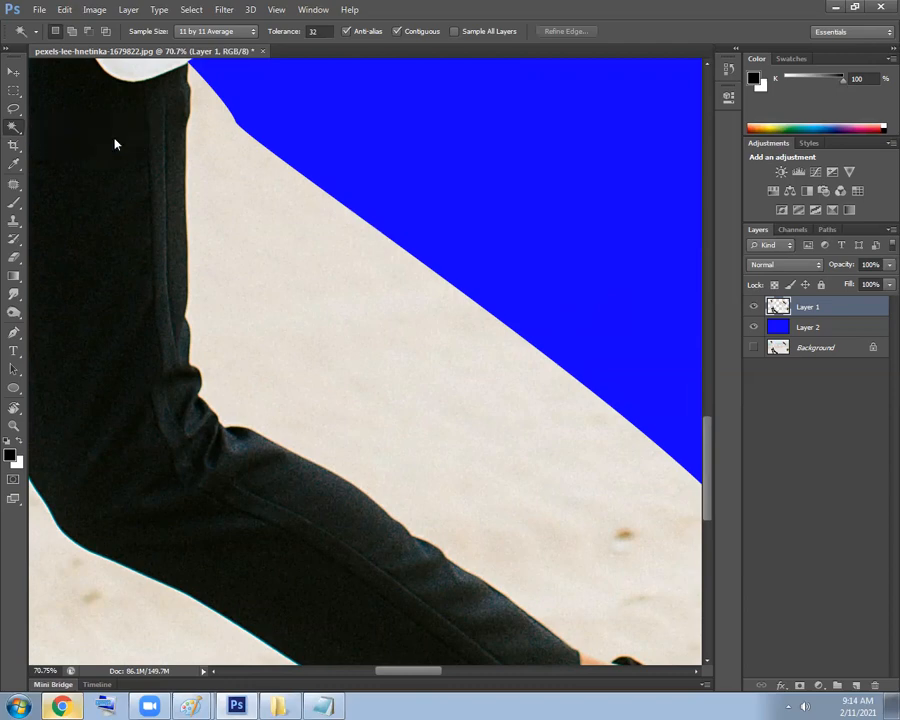
{"action": "left_click", "coordinate": [337, 281]}
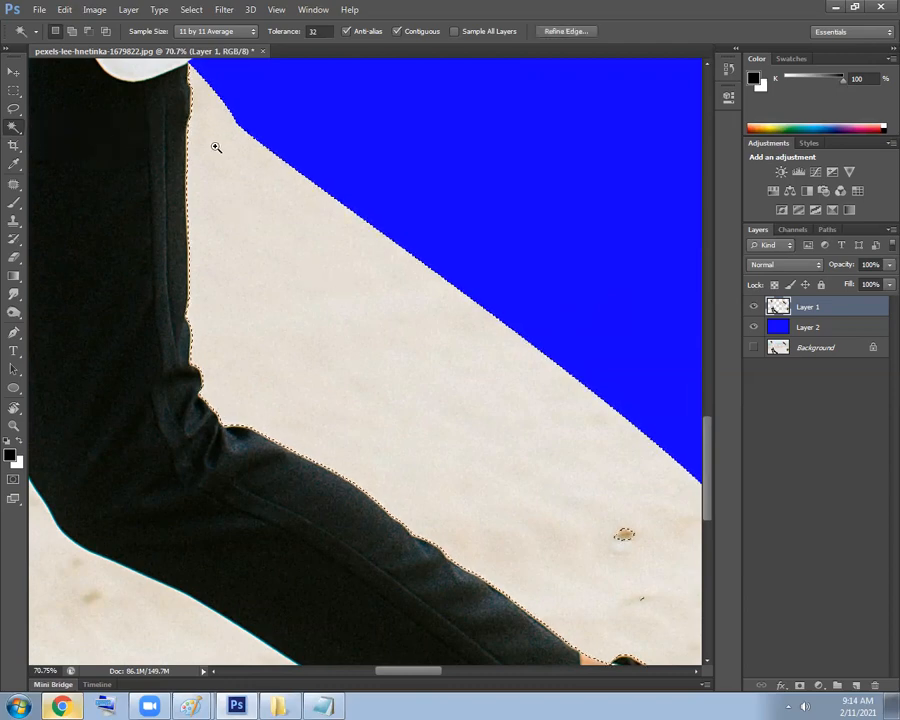
Examine how closely the Magic Wand selection follows the edge of the groom's black trousers.
{"action": "left_click", "coordinate": [248, 241]}
{"action": "left_click", "coordinate": [175, 247], "text": "ctrl"}
{"action": "left_click", "coordinate": [187, 261], "text": "ctrl"}
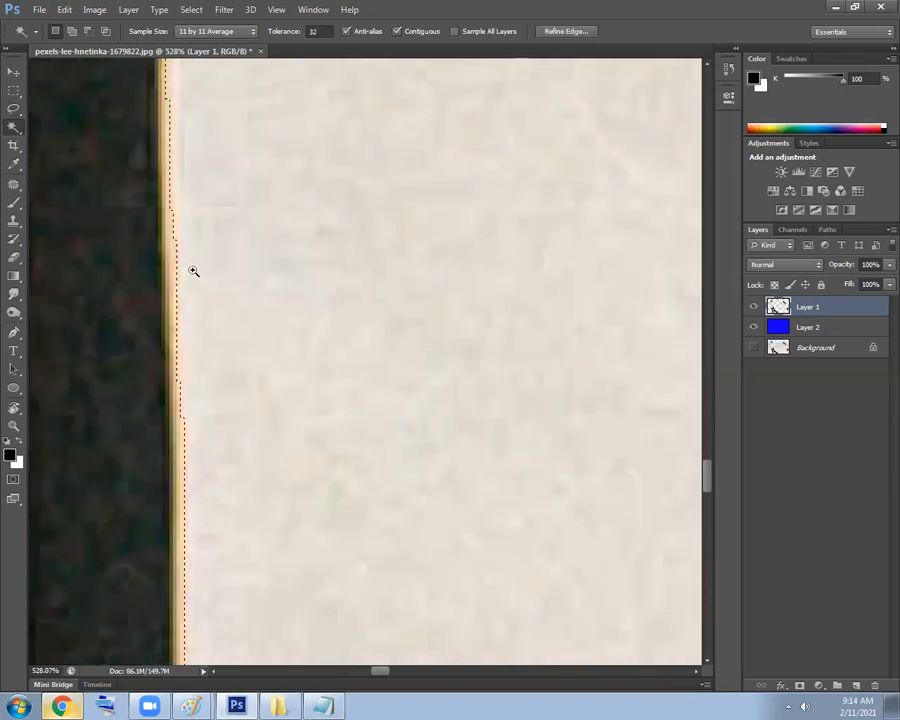
{"action": "left_click", "coordinate": [195, 270], "text": "ctrl"}
{"action": "left_click_drag", "start_coordinate": [230, 278], "coordinate": [328, 276]}
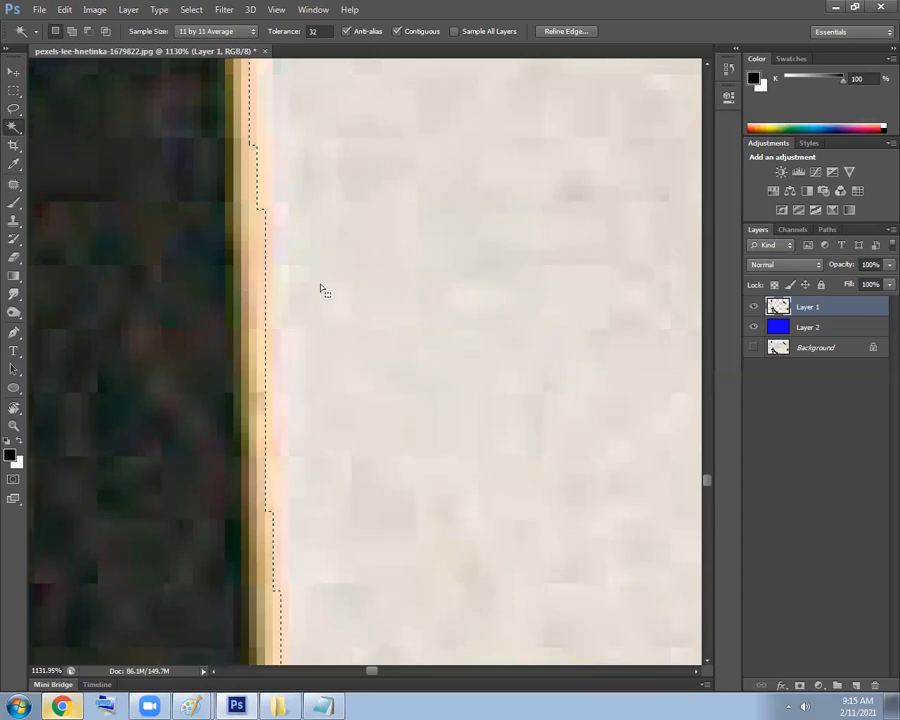
{"action": "scroll", "coordinate": [324, 291], "scroll_direction": "down", "scroll_amount": 10}
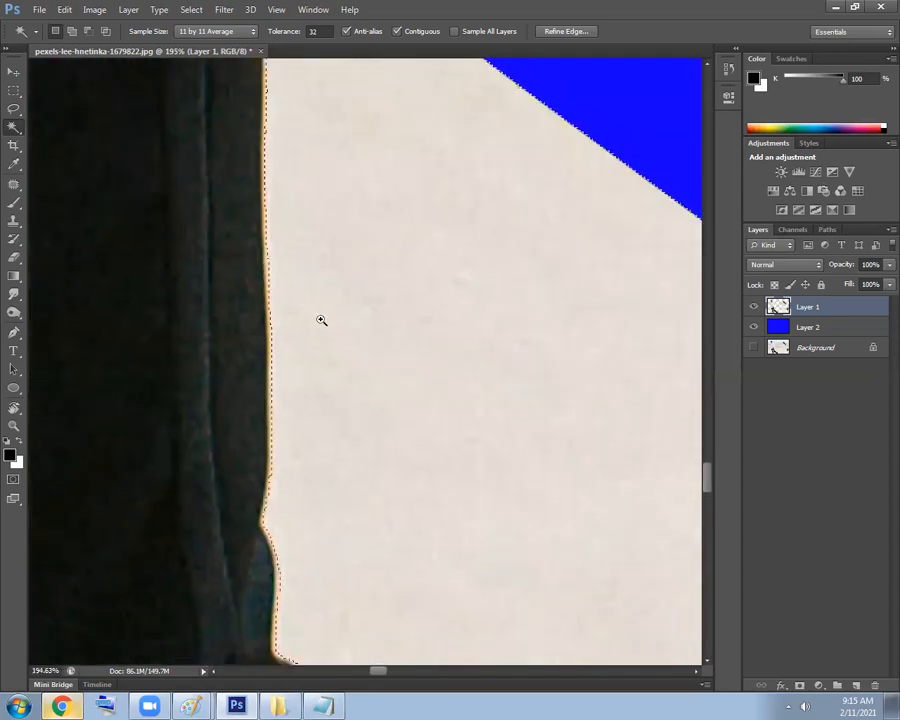
{"action": "scroll", "coordinate": [321, 320], "scroll_direction": "down", "scroll_amount": 5}
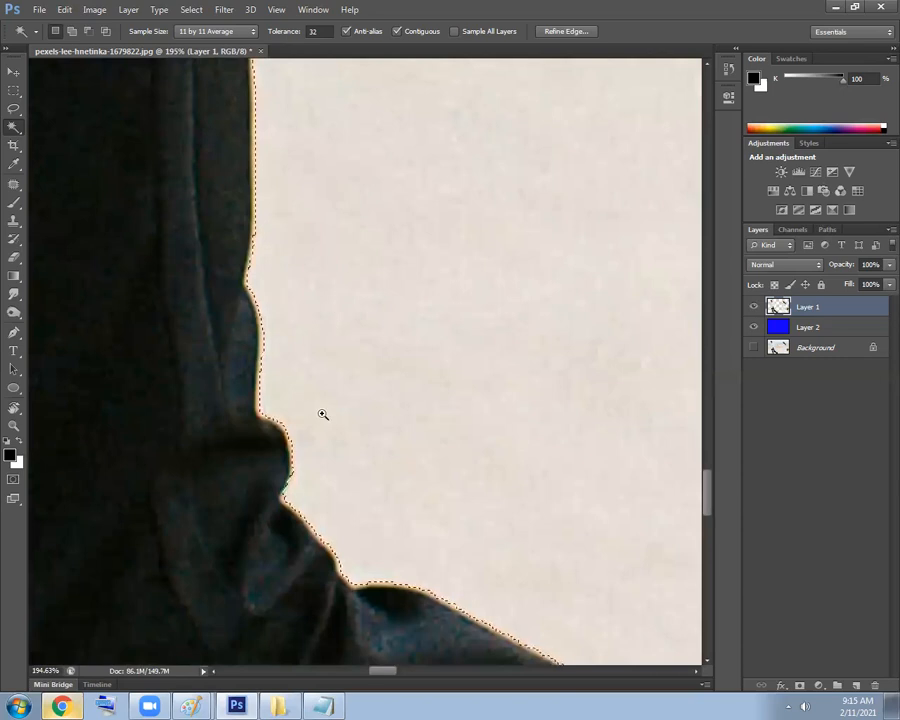
{"action": "scroll", "coordinate": [322, 414], "scroll_direction": "up", "scroll_amount": 5}
Expand the background selection beside the groom's trousers by 4 pixels.
{"action": "left_click", "coordinate": [191, 10]}
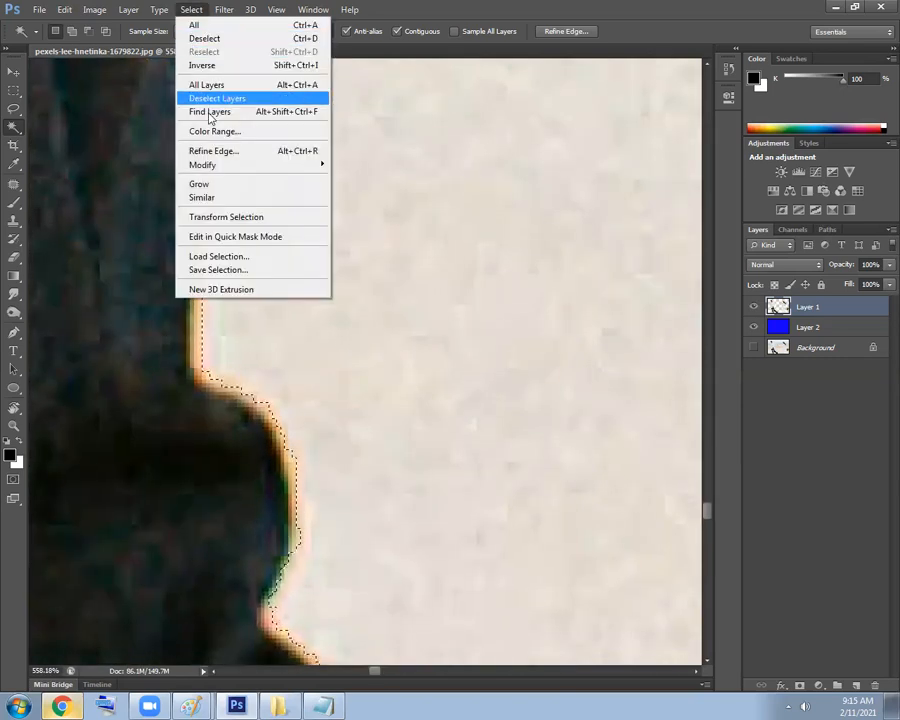
{"action": "mouse_move", "coordinate": [249, 165]}
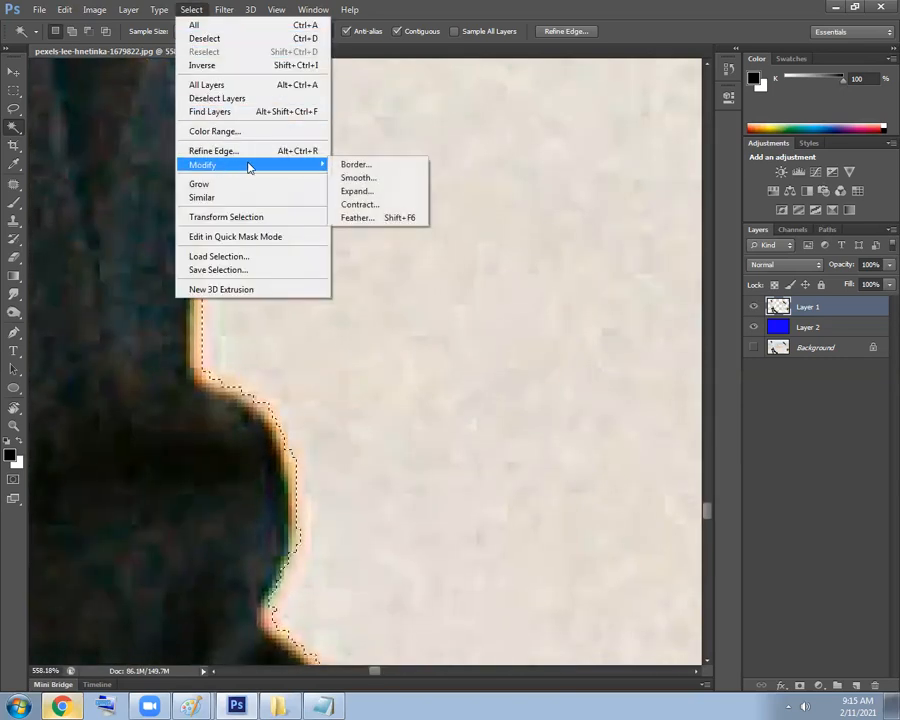
{"action": "left_click", "coordinate": [358, 192]}
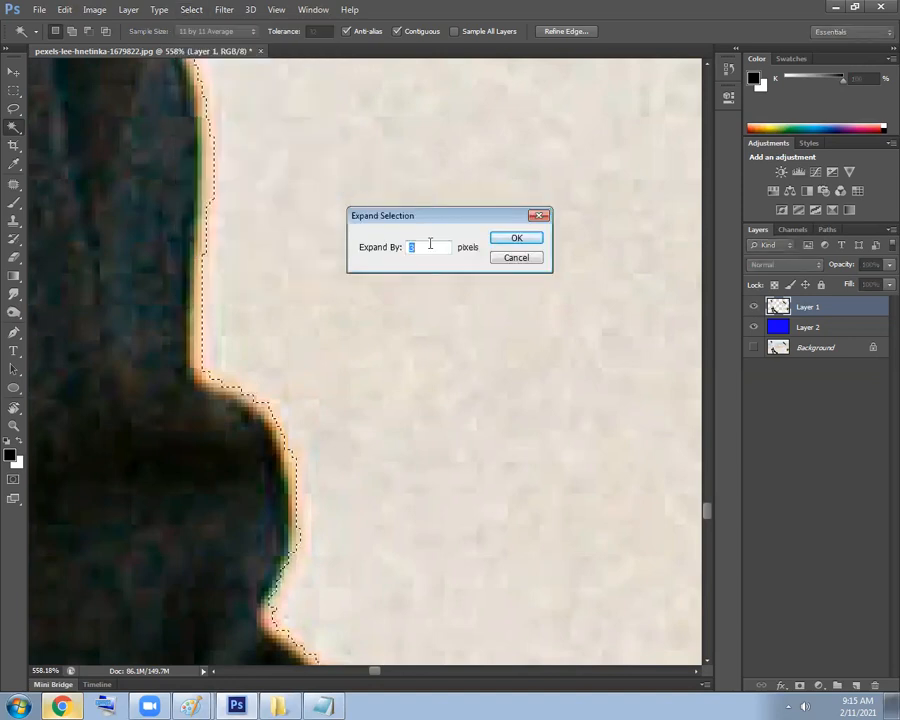
{"action": "type", "text": "3"}
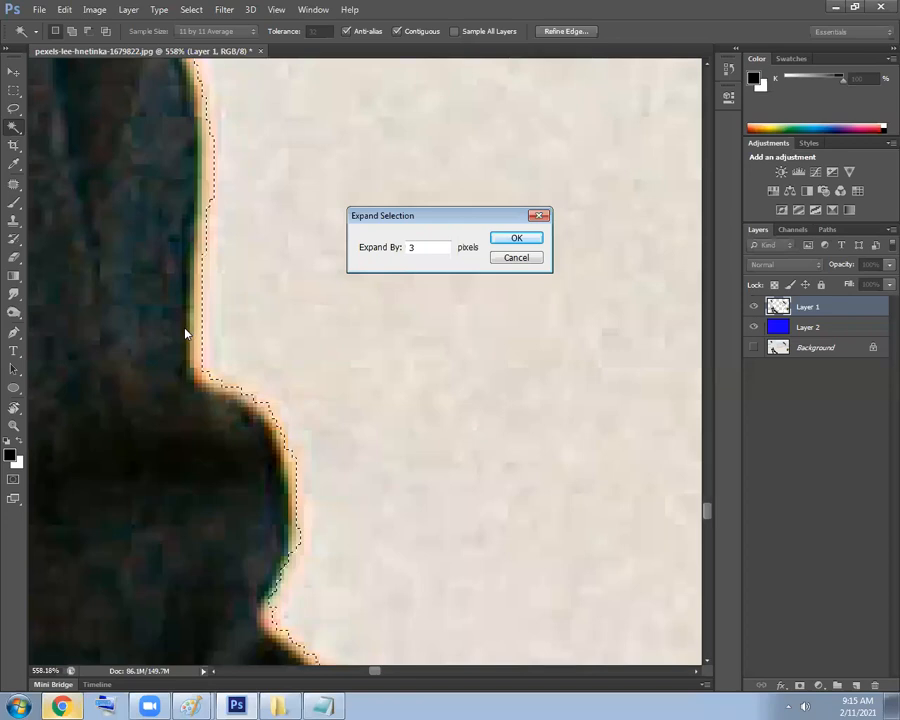
{"action": "left_click_drag", "start_coordinate": [418, 248], "coordinate": [377, 254]}
{"action": "type", "text": "4"}
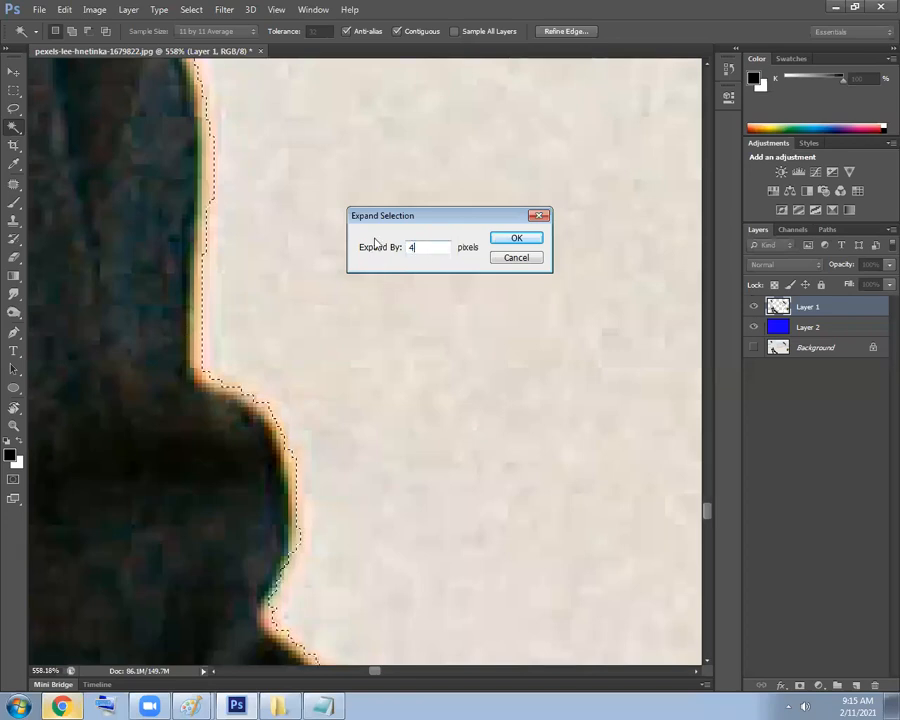
{"action": "left_click", "coordinate": [518, 240]}
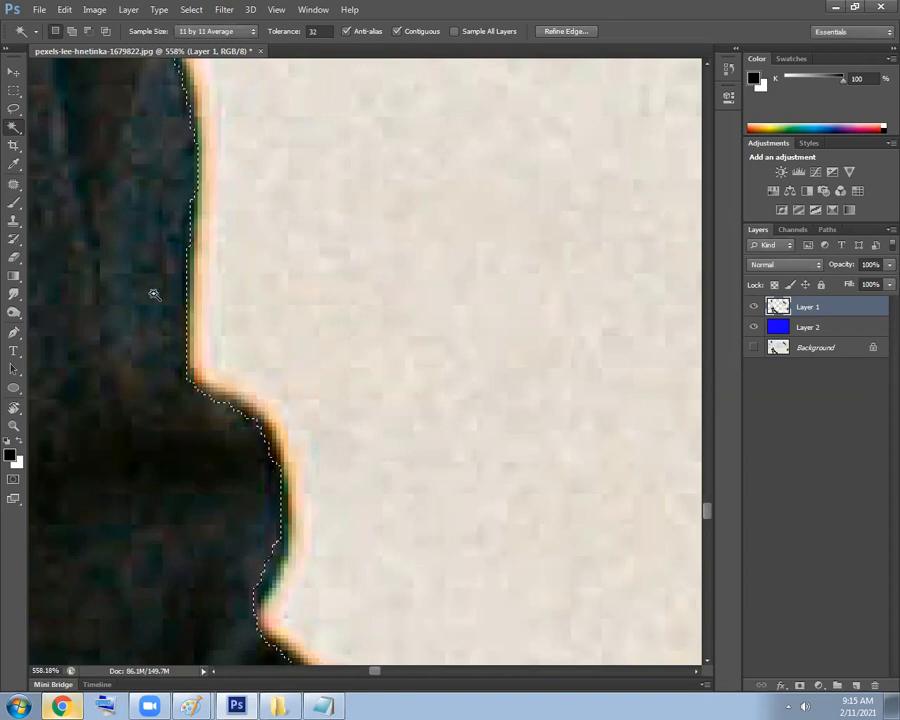
Contract the selection along the groom's trouser edge by 1 pixel.
{"action": "scroll", "coordinate": [254, 291], "scroll_direction": "down", "scroll_amount": 3}
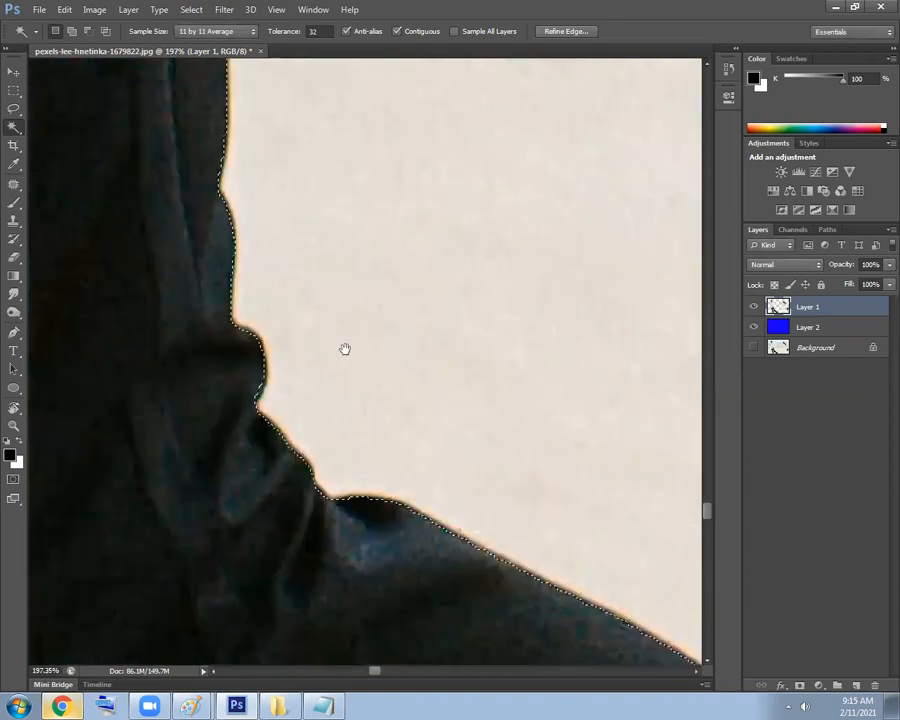
{"action": "scroll", "coordinate": [446, 476], "scroll_direction": "up", "scroll_amount": 5}
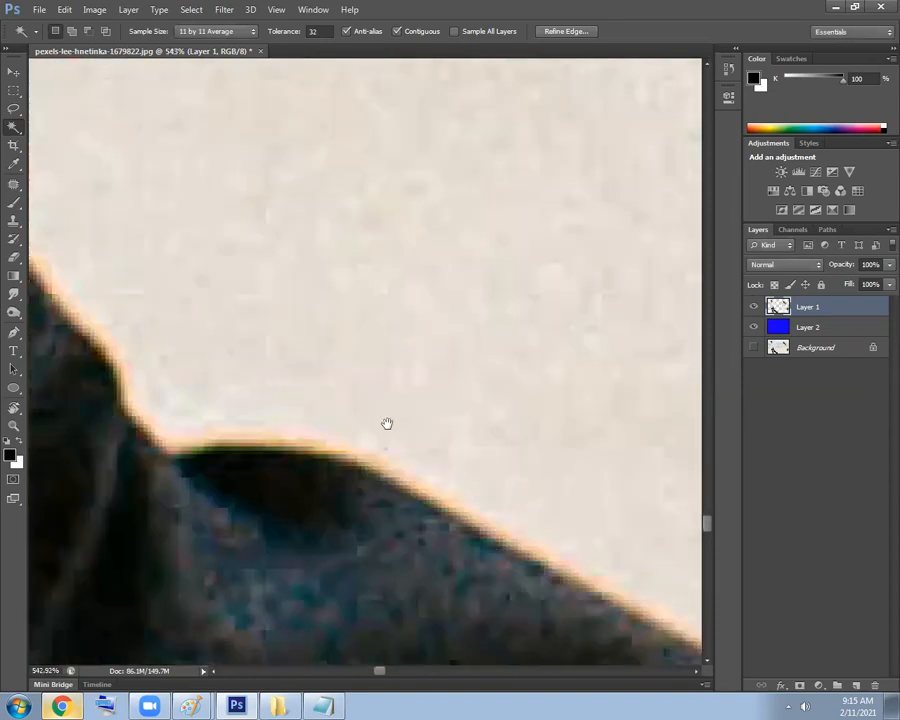
{"action": "scroll", "coordinate": [372, 446], "scroll_direction": "down", "scroll_amount": 3}
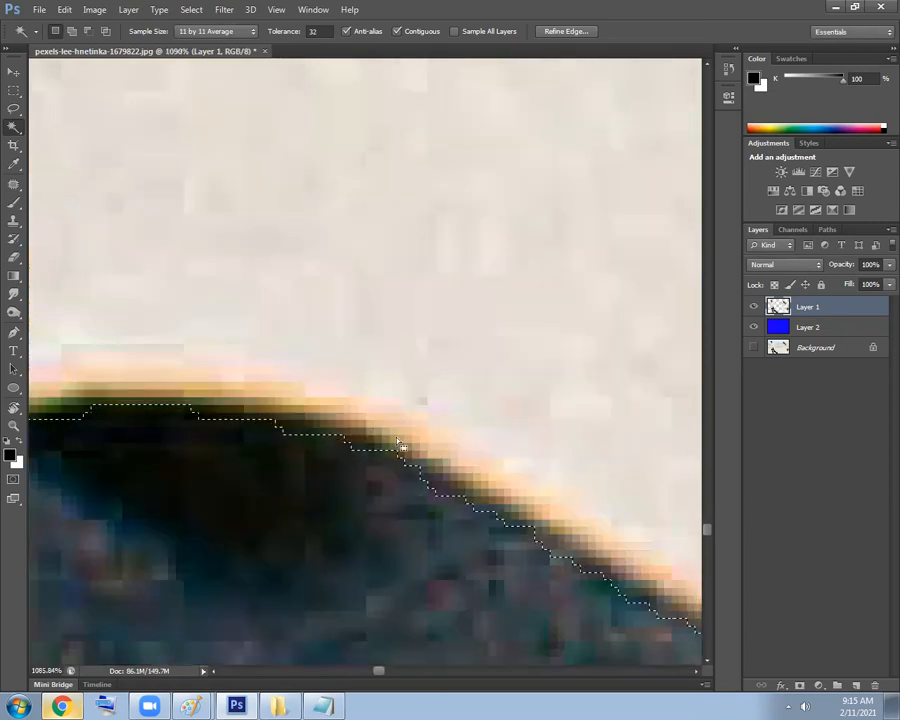
{"action": "left_click", "coordinate": [203, 14]}
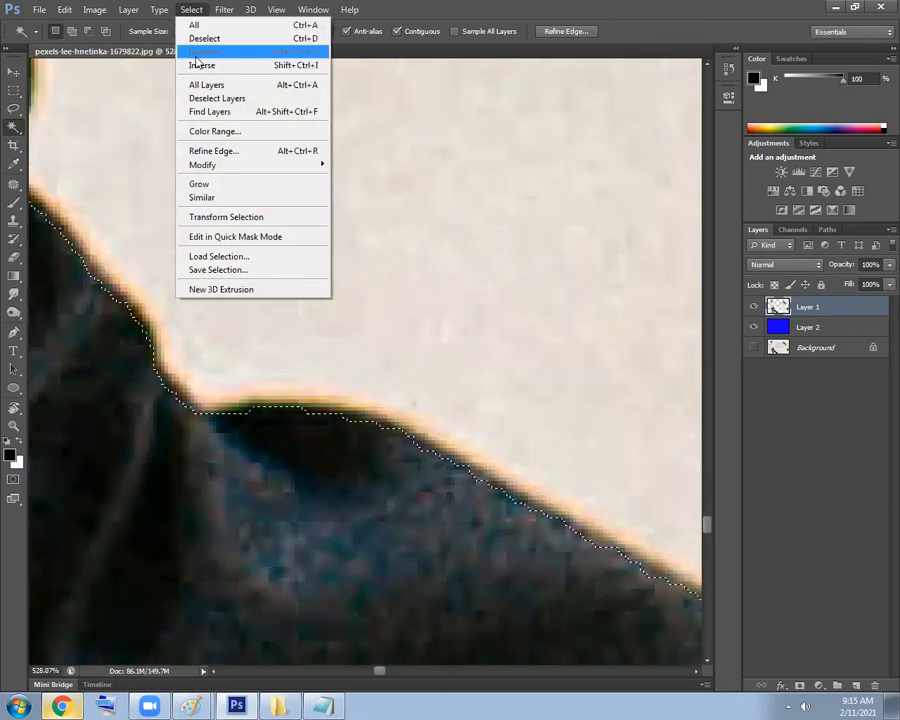
{"action": "mouse_move", "coordinate": [227, 168]}
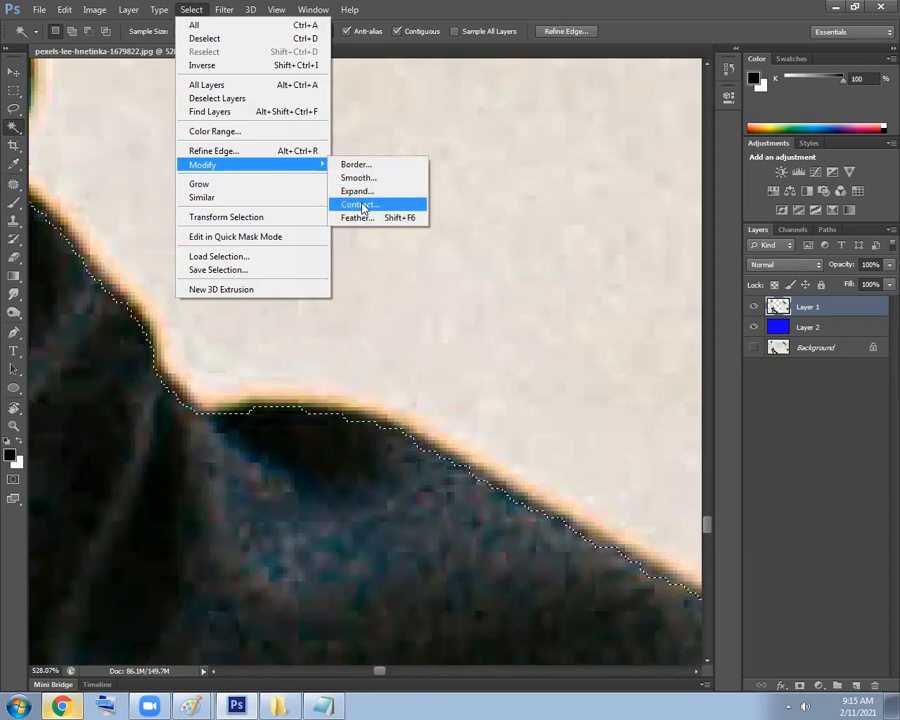
{"action": "left_click", "coordinate": [360, 205]}
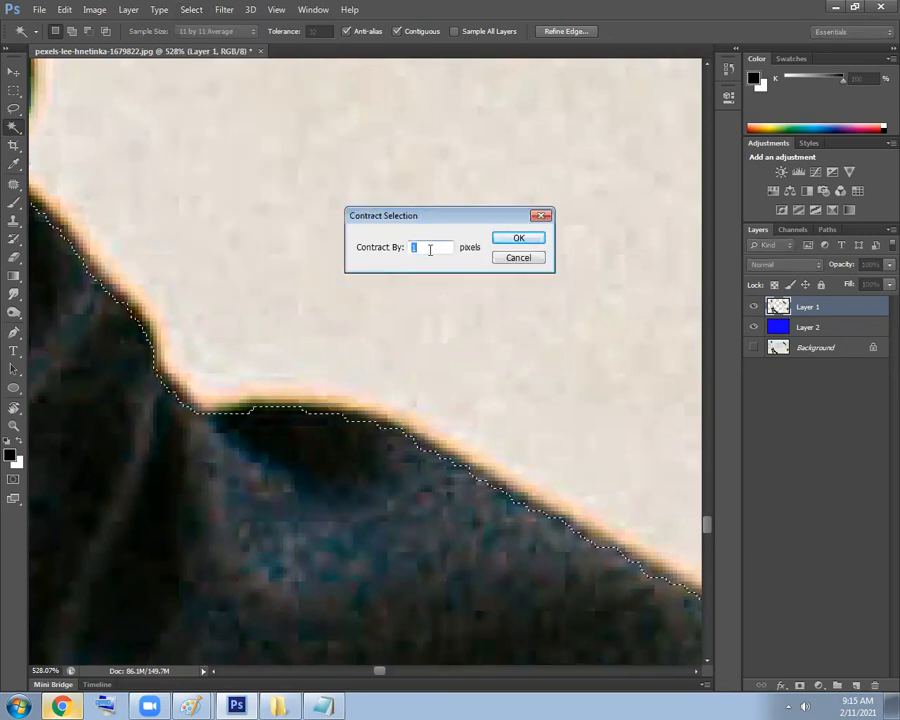
{"action": "left_click", "coordinate": [505, 240]}
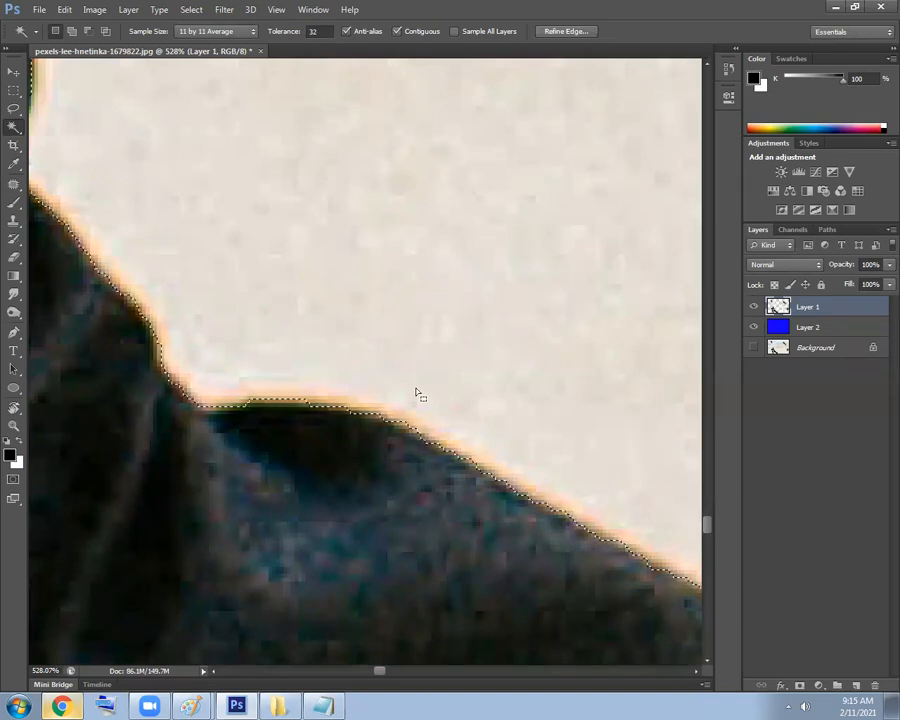
Capture the screen with the selection Modify options shown, paste it into Paint and enlarge the Border, Smooth, Expand, Contract and Feather list.
{"action": "scroll", "coordinate": [394, 420], "scroll_direction": "down", "scroll_amount": 2}
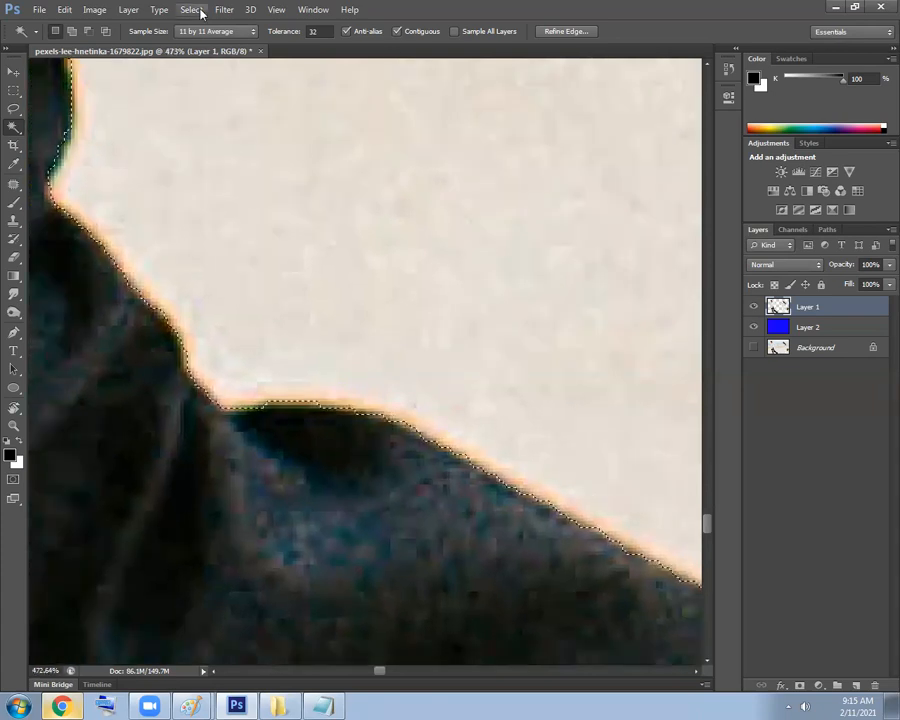
{"action": "left_click", "coordinate": [191, 9]}
{"action": "mouse_move", "coordinate": [236, 166]}
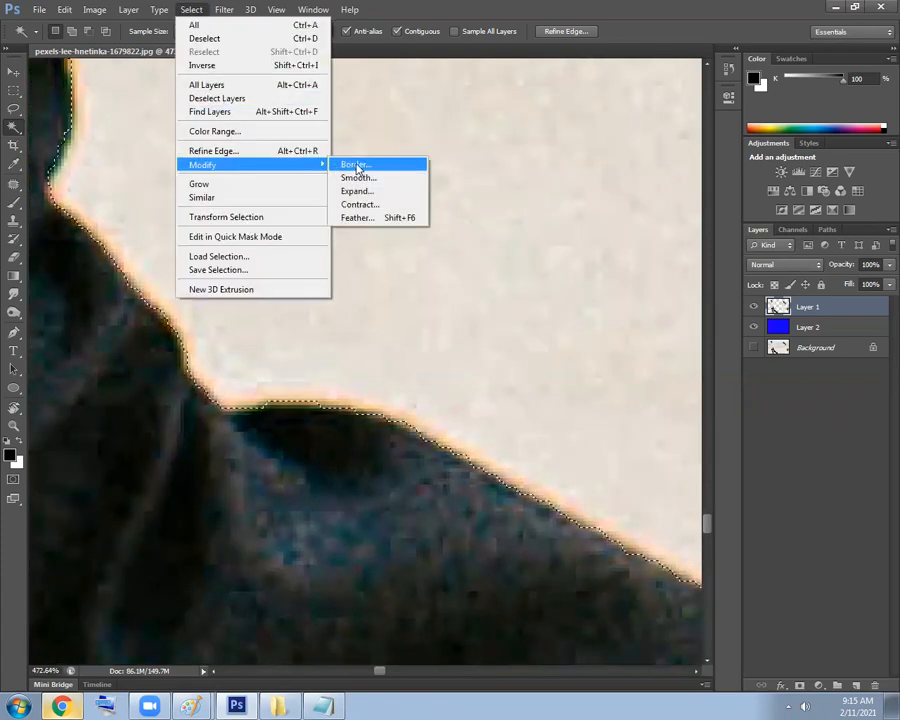
{"action": "key", "text": "super+r"}
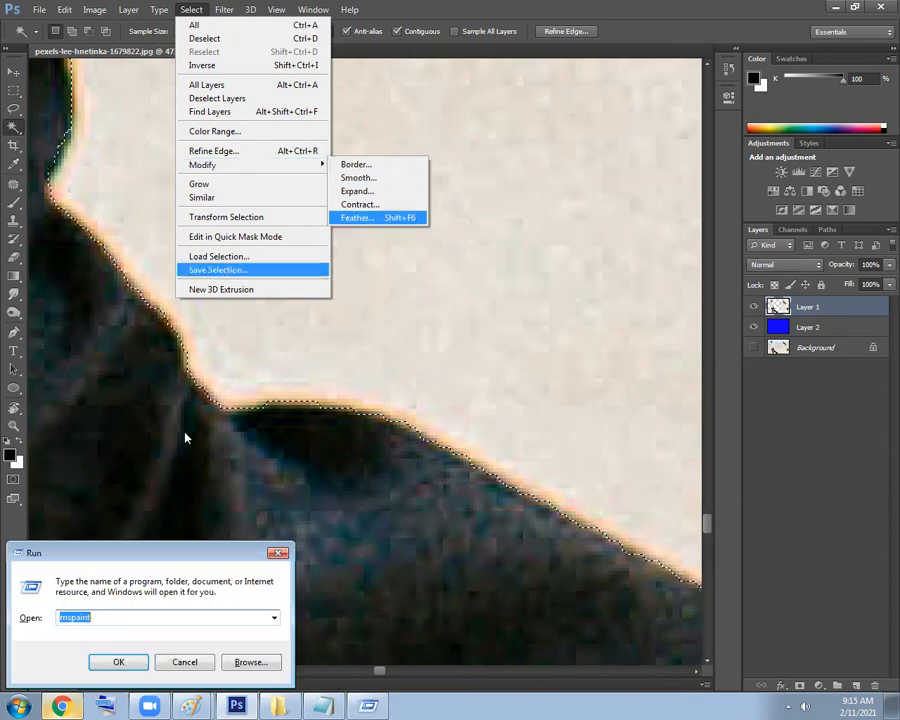
{"action": "left_click", "coordinate": [124, 661]}
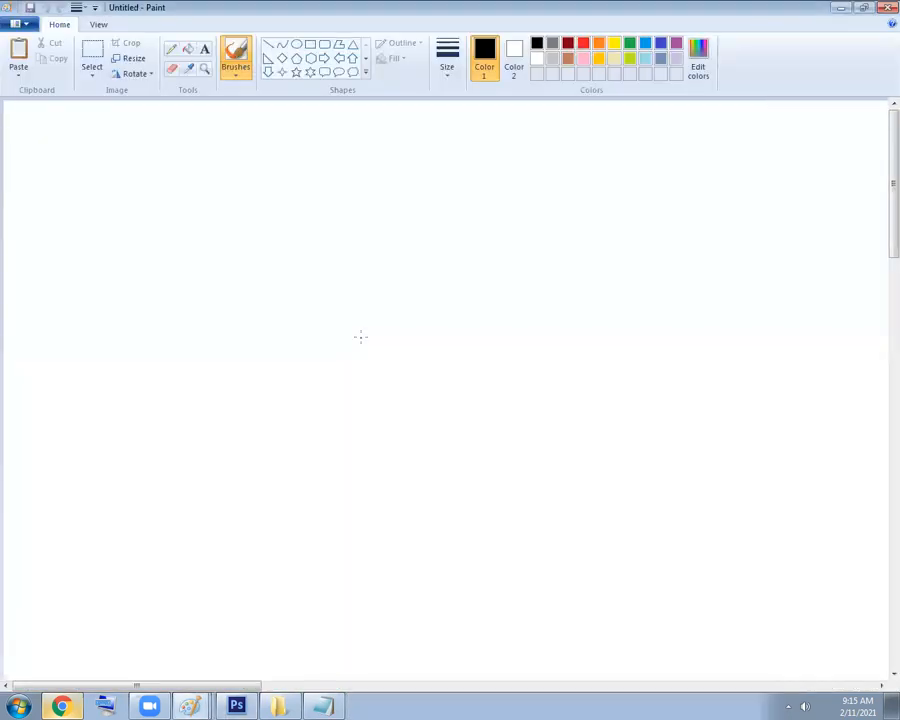
{"action": "key", "text": "ctrl+v"}
{"action": "scroll", "coordinate": [378, 305], "scroll_direction": "up", "scroll_amount": 1}
{"action": "scroll", "coordinate": [380, 292], "scroll_direction": "down", "scroll_amount": 2}
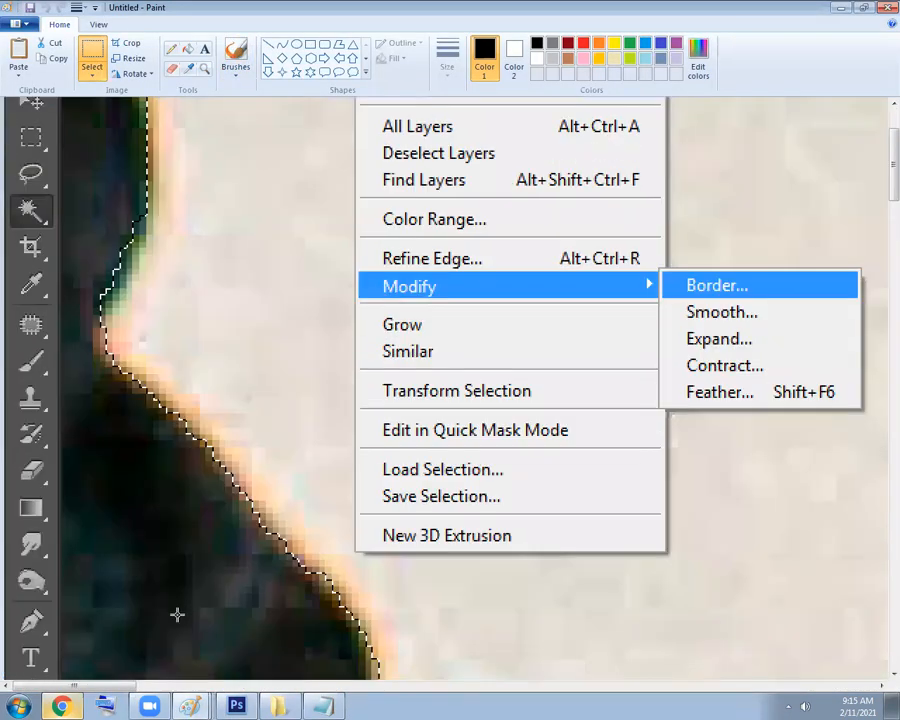
{"action": "scroll", "coordinate": [180, 620], "scroll_direction": "right", "scroll_amount": 5}
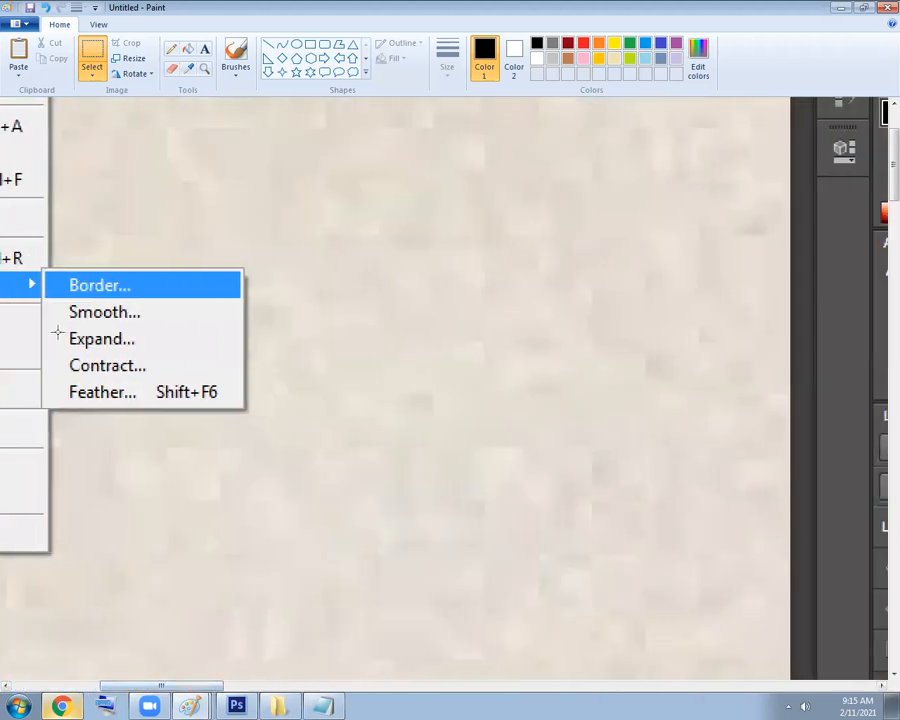
{"action": "scroll", "coordinate": [57, 337], "scroll_direction": "up", "scroll_amount": 1}
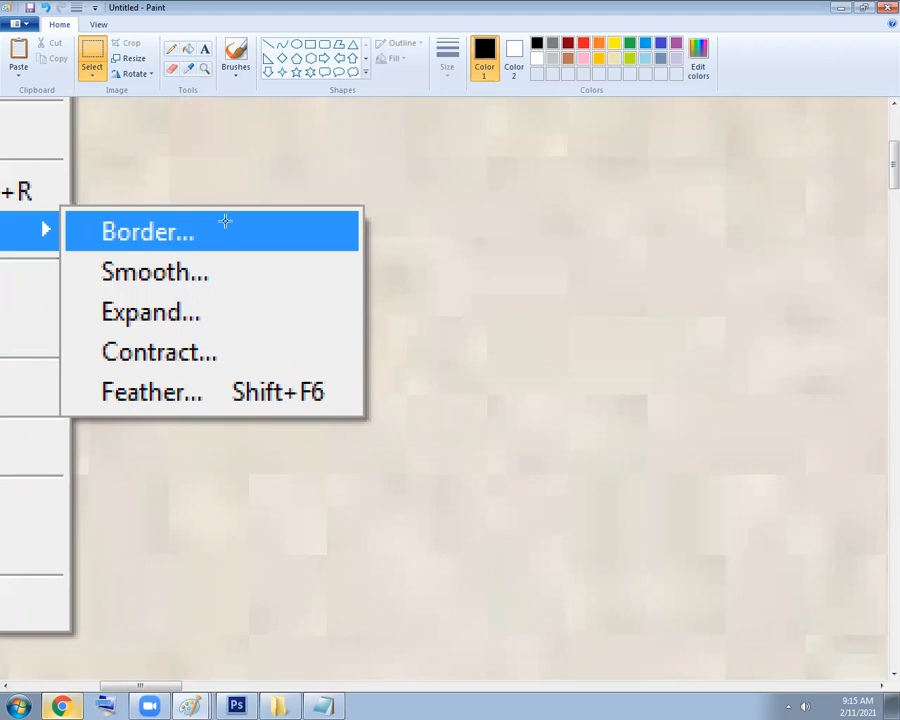
Draw two nested black ellipses on the empty area beside the pasted list of Modify options.
{"action": "left_click", "coordinate": [296, 44]}
{"action": "left_click_drag", "start_coordinate": [511, 194], "coordinate": [665, 384]}
{"action": "left_click_drag", "start_coordinate": [503, 177], "coordinate": [684, 414]}
{"action": "left_click_drag", "start_coordinate": [616, 313], "coordinate": [613, 315]}
{"action": "left_click", "coordinate": [685, 261]}
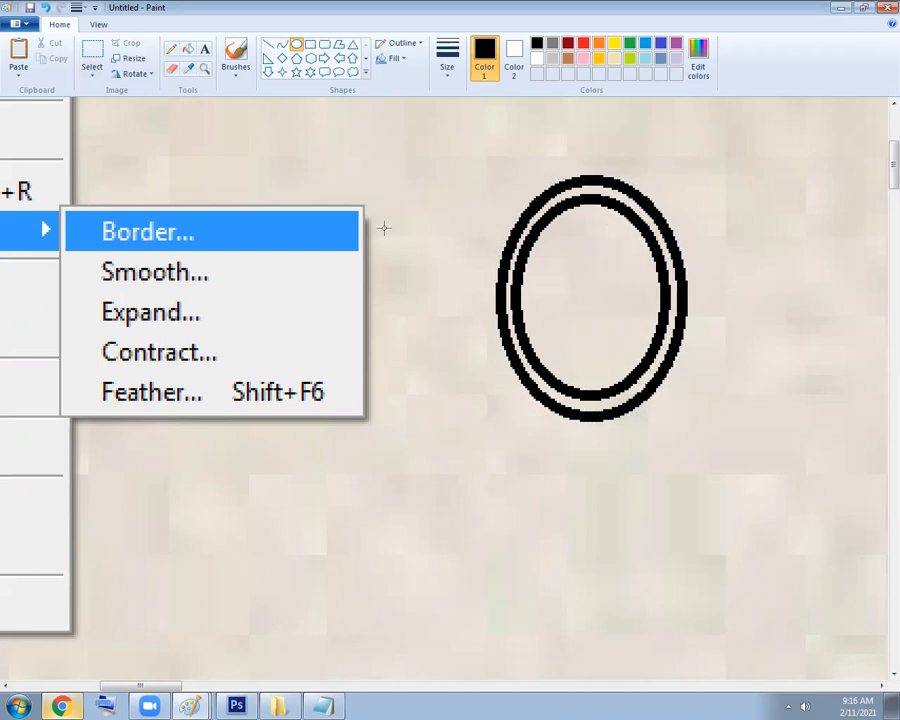
Paint a black brush line from the Border option to the outer ellipse.
{"action": "left_click", "coordinate": [236, 76]}
{"action": "left_click", "coordinate": [261, 94]}
{"action": "left_click_drag", "start_coordinate": [340, 240], "coordinate": [480, 260]}
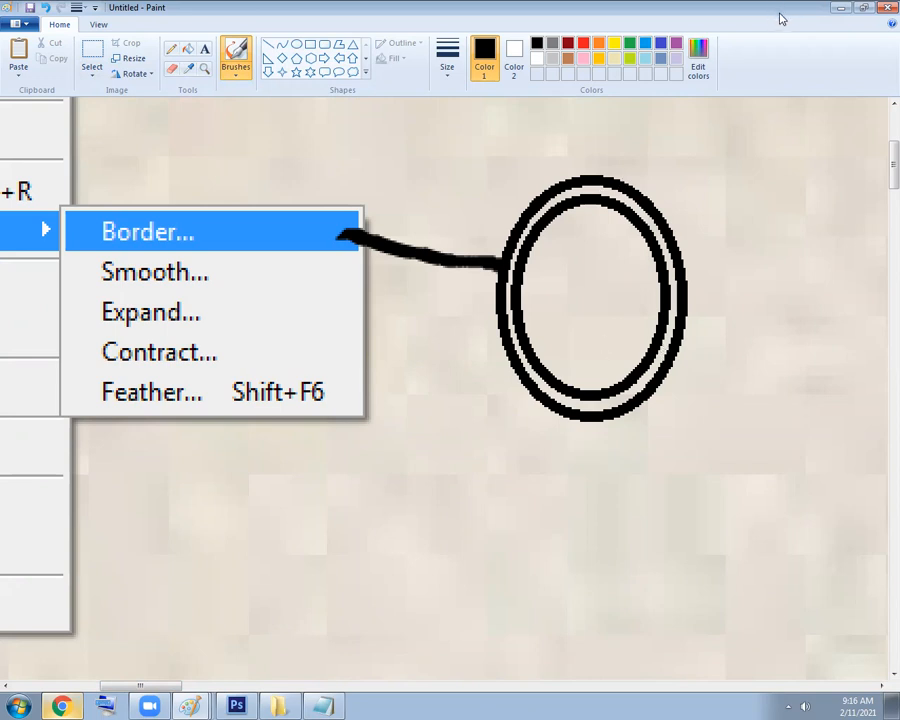
Switch back to Photoshop and create a new blank document with a white background.
{"action": "left_click", "coordinate": [845, 10]}
{"action": "left_click", "coordinate": [42, 9]}
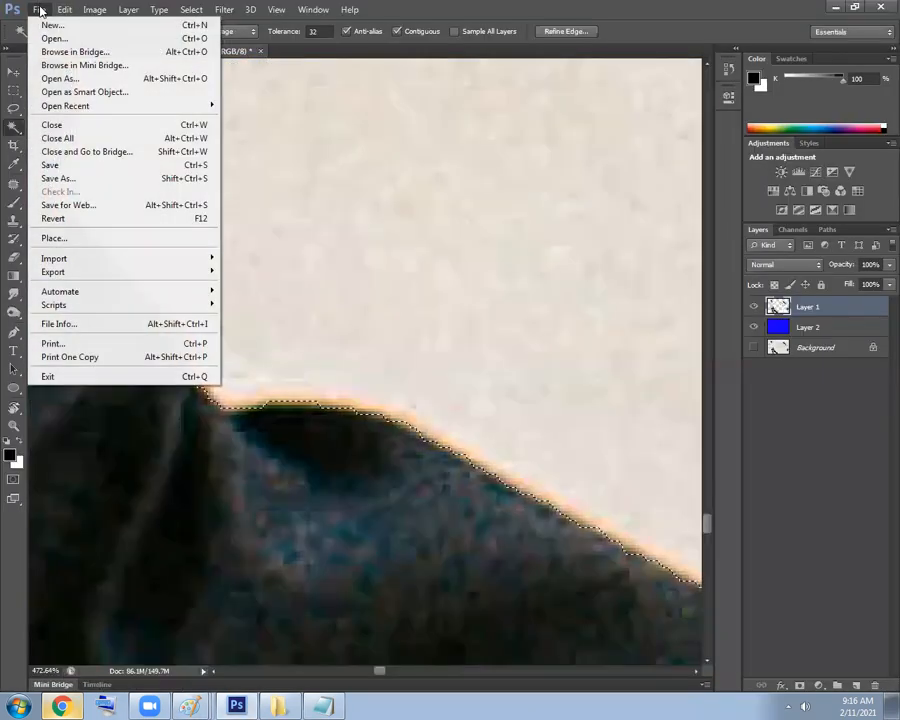
{"action": "left_click", "coordinate": [52, 25]}
{"action": "left_click", "coordinate": [402, 214]}
{"action": "left_click", "coordinate": [392, 240]}
{"action": "left_click", "coordinate": [528, 197]}
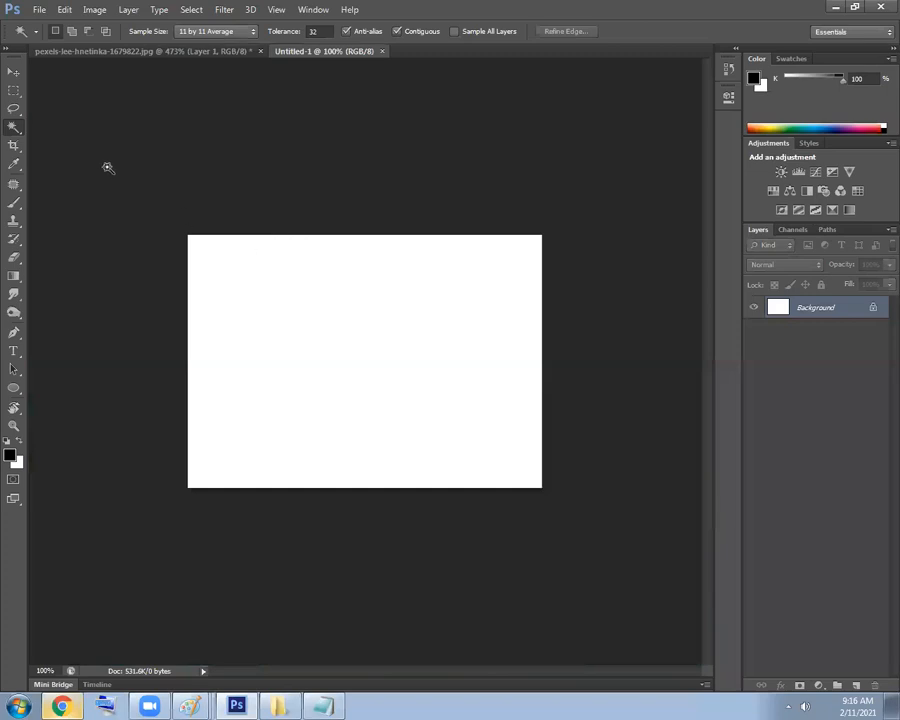
Lasso a large irregular closed shape in the middle of the white canvas.
{"action": "left_click_drag", "start_coordinate": [15, 94], "coordinate": [38, 101]}
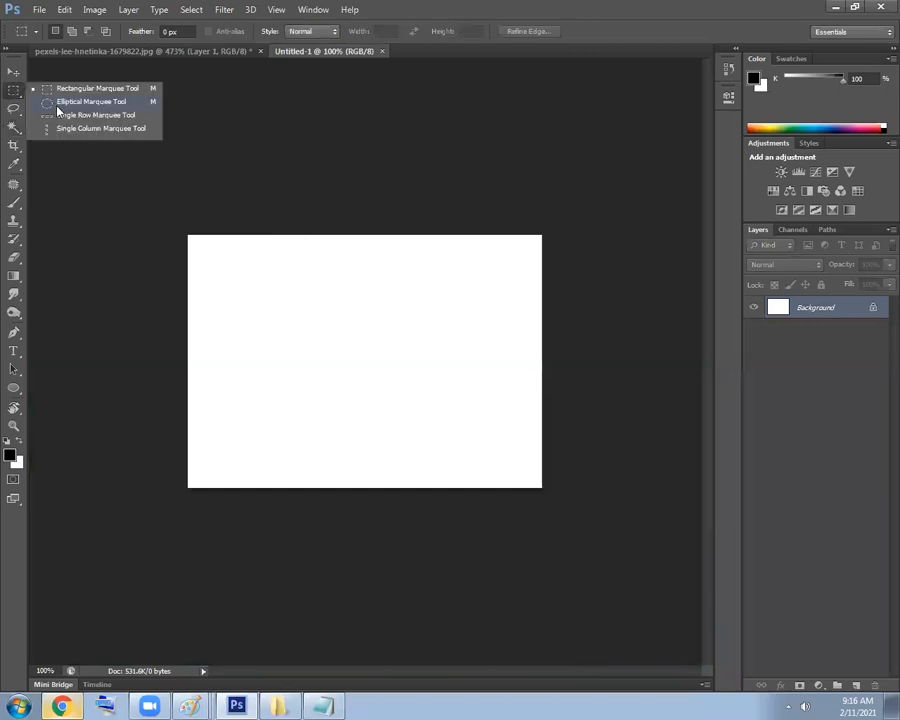
{"action": "left_click", "coordinate": [12, 110]}
{"action": "left_click_drag", "start_coordinate": [246, 296], "coordinate": [362, 297]}
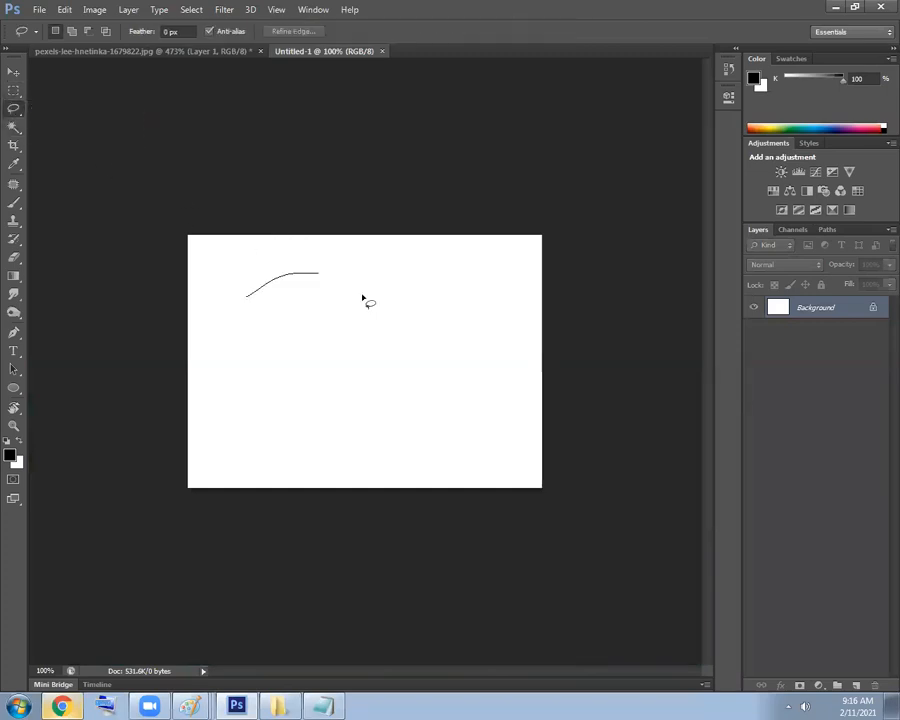
{"action": "left_click_drag", "start_coordinate": [469, 438], "coordinate": [263, 419]}
{"action": "left_click_drag", "start_coordinate": [240, 374], "coordinate": [243, 330]}
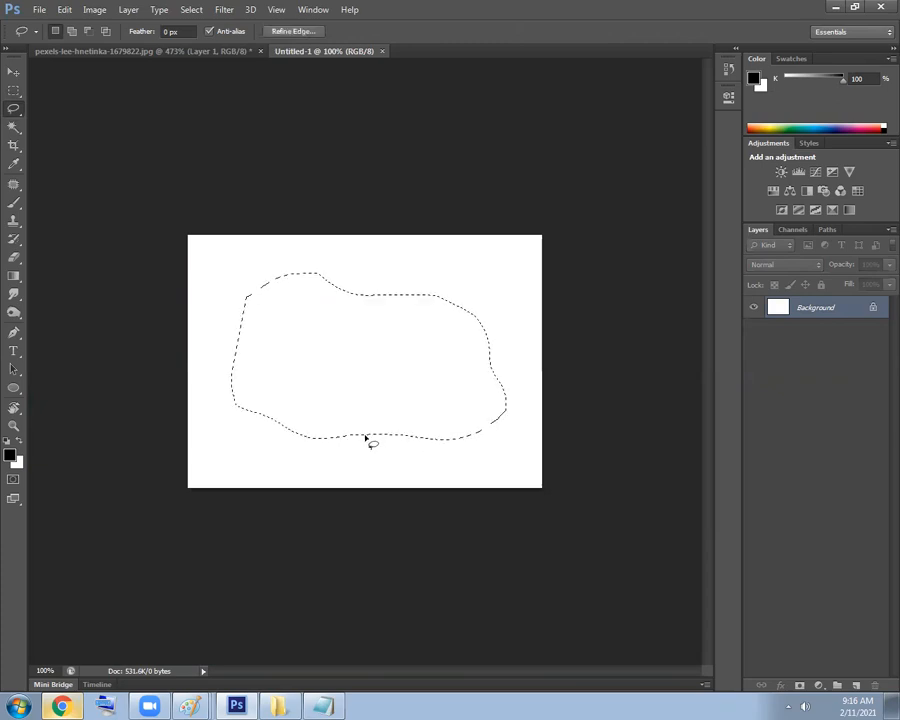
Pick teal as the foreground colour, fill the lasso selection with it and undo the fill.
{"action": "left_click", "coordinate": [800, 122]}
{"action": "key", "text": "alt+BackSpace"}
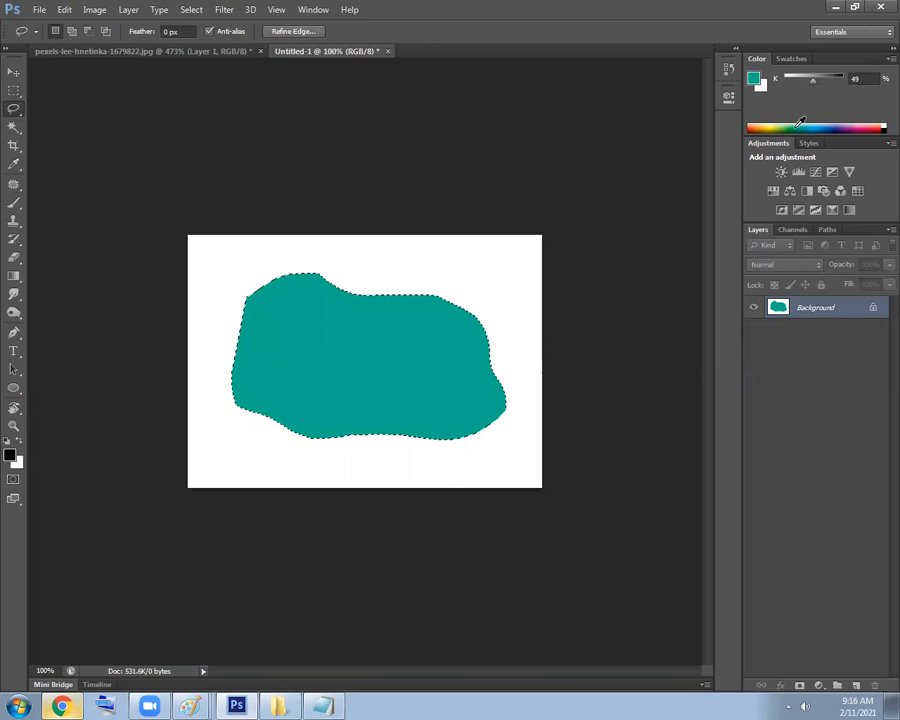
{"action": "key", "text": "ctrl+z"}
Turn the lasso selection into a 4-pixel-wide border, fill it with teal and inspect the band's edge up close.
{"action": "scroll", "coordinate": [392, 347], "scroll_direction": "up", "scroll_amount": 4}
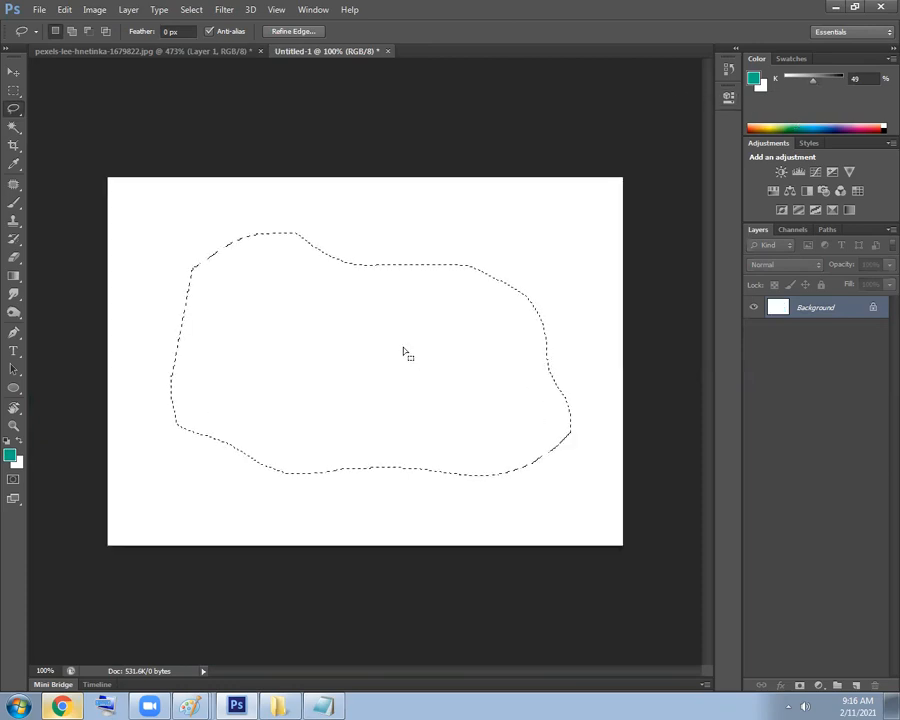
{"action": "left_click", "coordinate": [191, 9]}
{"action": "mouse_move", "coordinate": [240, 166]}
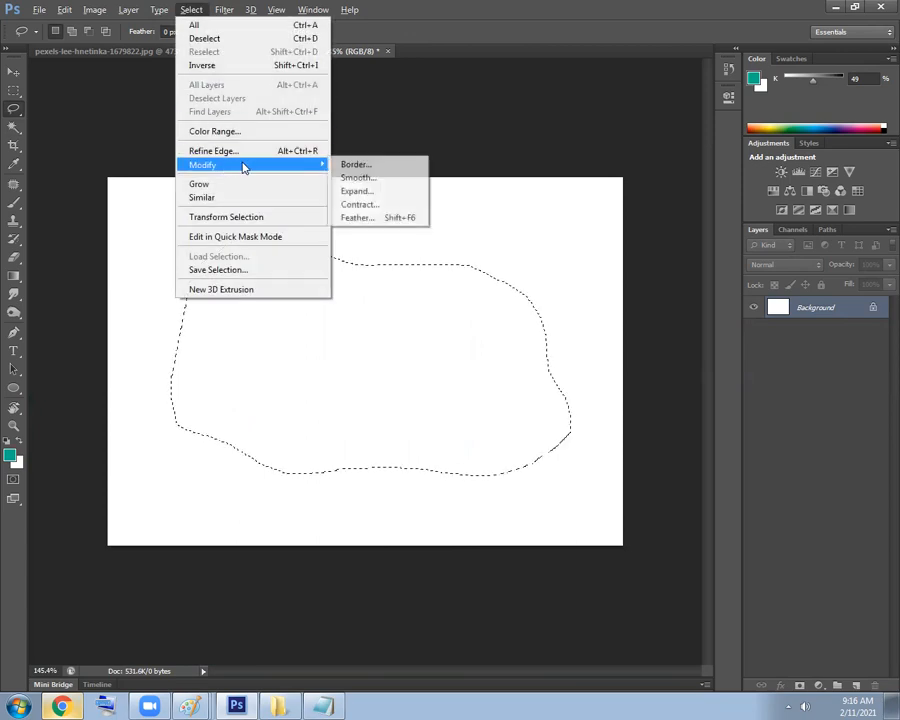
{"action": "left_click", "coordinate": [373, 167]}
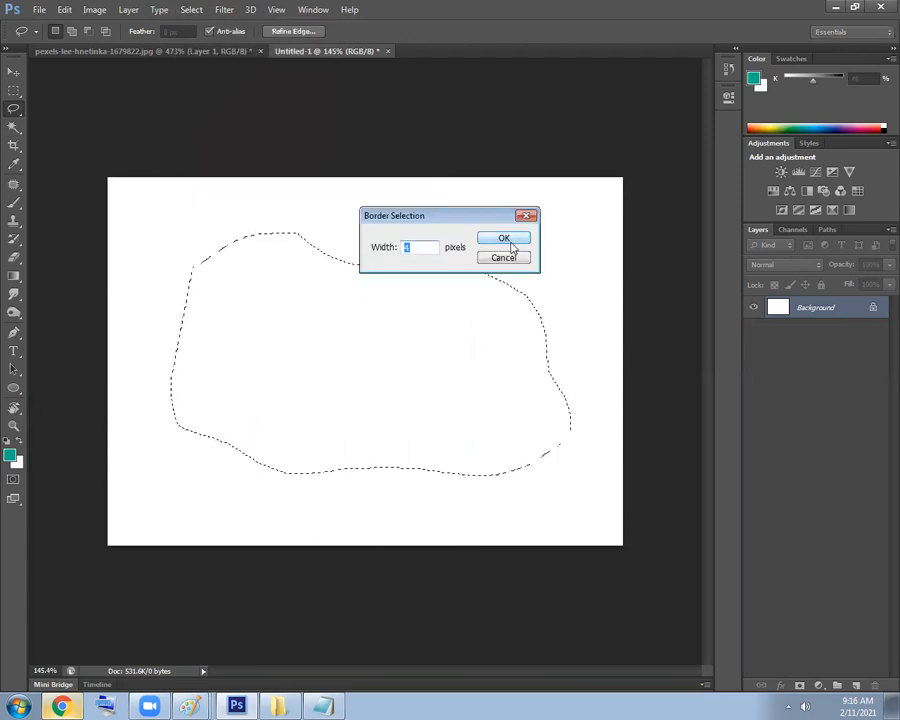
{"action": "left_click", "coordinate": [508, 240]}
{"action": "key", "text": "alt+BackSpace"}
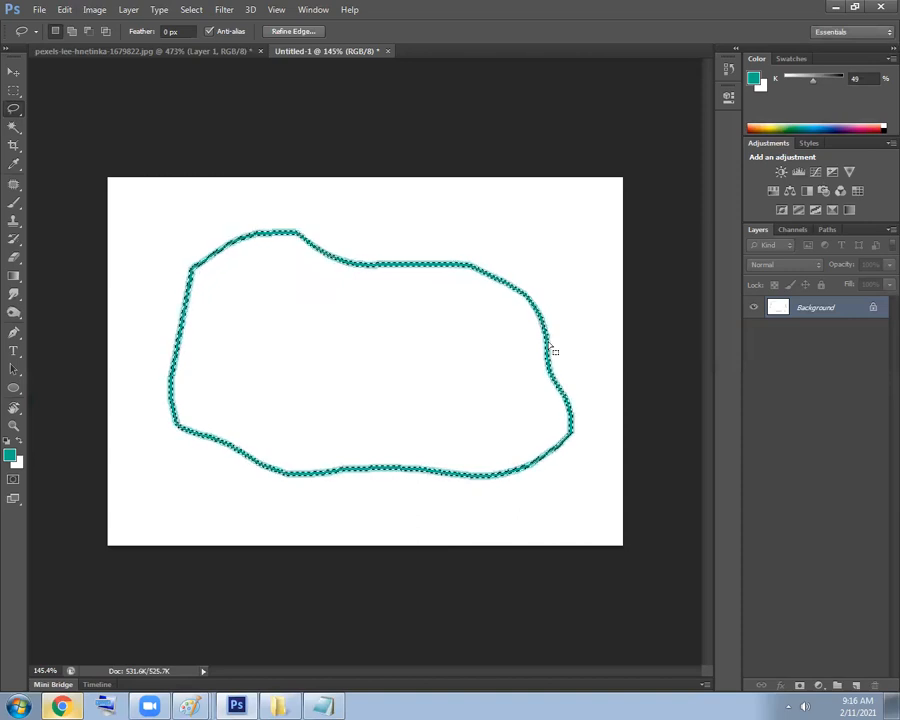
{"action": "left_click", "coordinate": [401, 263], "text": "ctrl"}
{"action": "left_click", "coordinate": [376, 277], "text": "ctrl"}
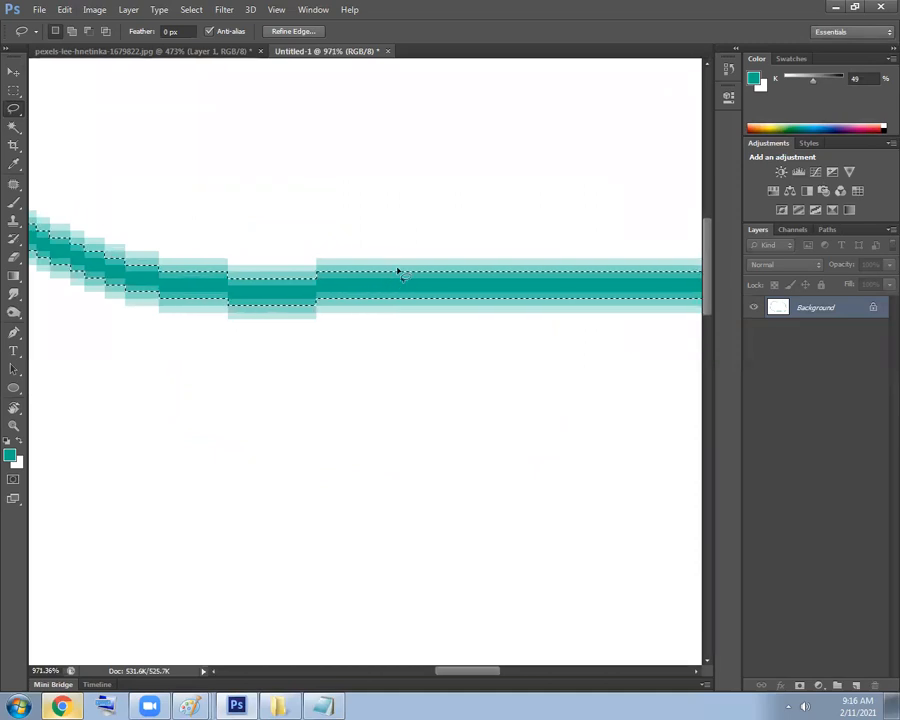
Undo the teal fill of the freehand border selection and deselect it.
{"action": "scroll", "coordinate": [406, 286], "scroll_direction": "down", "scroll_amount": 7}
{"action": "scroll", "coordinate": [406, 286], "scroll_direction": "down", "scroll_amount": 4}
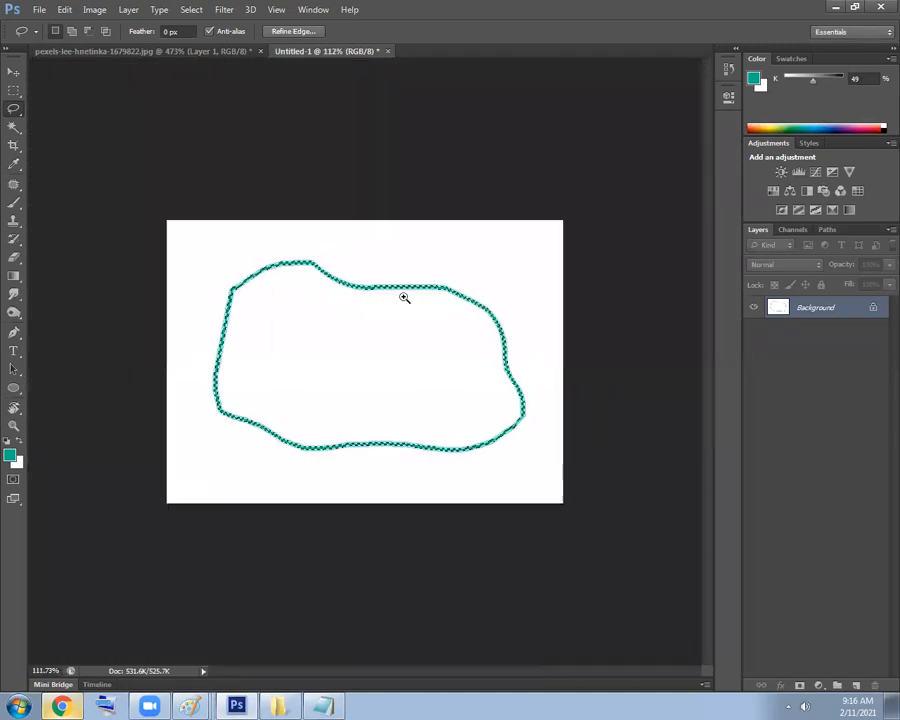
{"action": "scroll", "coordinate": [349, 266], "scroll_direction": "up", "scroll_amount": 1}
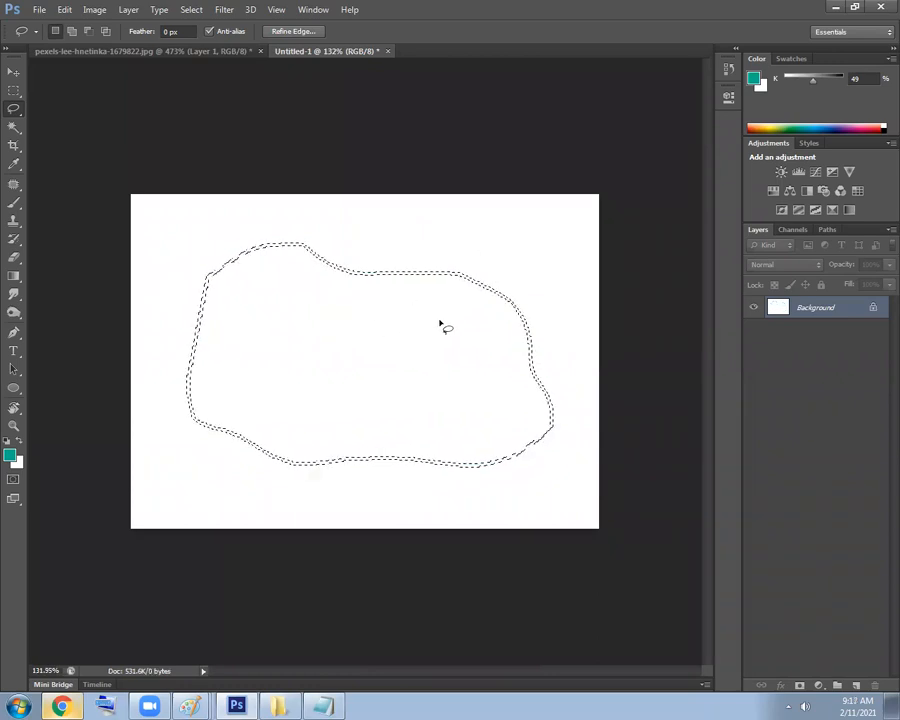
{"action": "left_click_drag", "start_coordinate": [387, 331], "coordinate": [408, 331]}
{"action": "key", "text": "ctrl+d"}
Draw a rectangular selection on the white canvas and convert it into a border selection at the preset width.
{"action": "left_click_drag", "start_coordinate": [16, 96], "coordinate": [56, 91]}
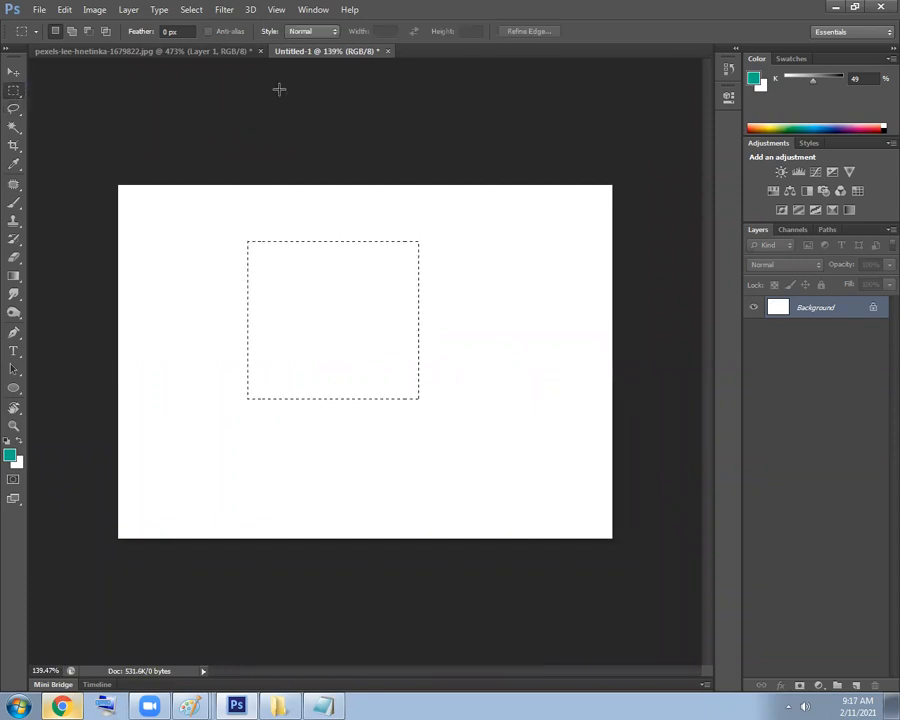
{"action": "left_click", "coordinate": [192, 10]}
{"action": "mouse_move", "coordinate": [215, 168]}
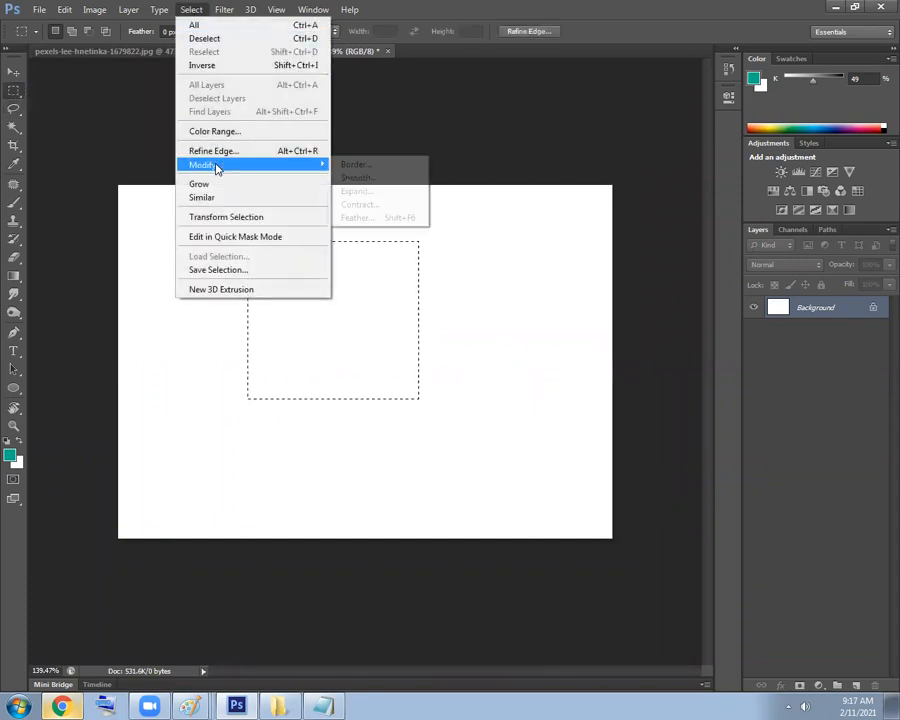
{"action": "left_click", "coordinate": [345, 165]}
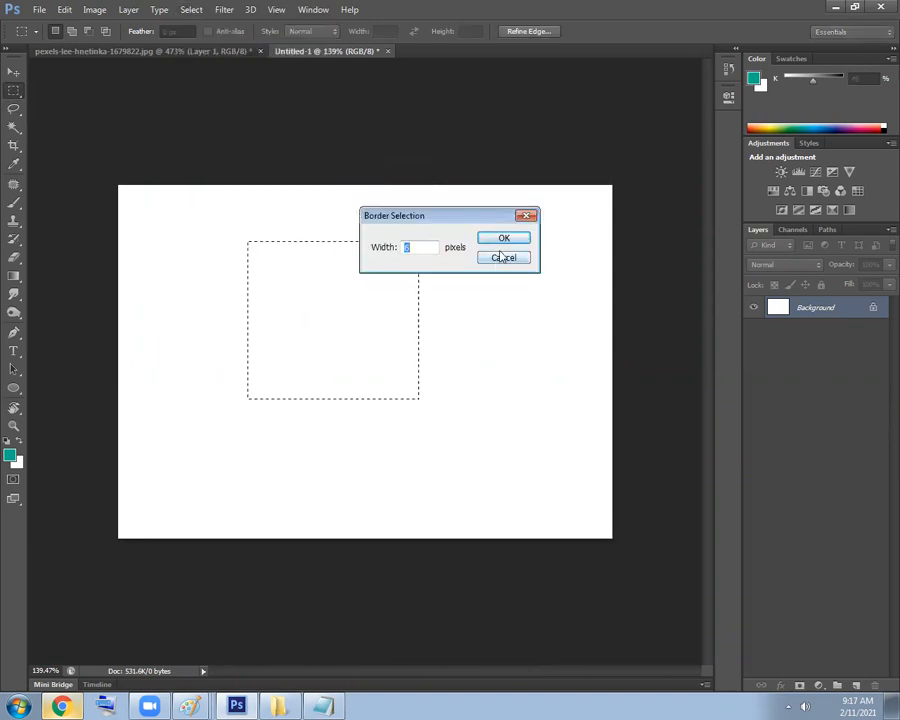
{"action": "left_click", "coordinate": [506, 238]}
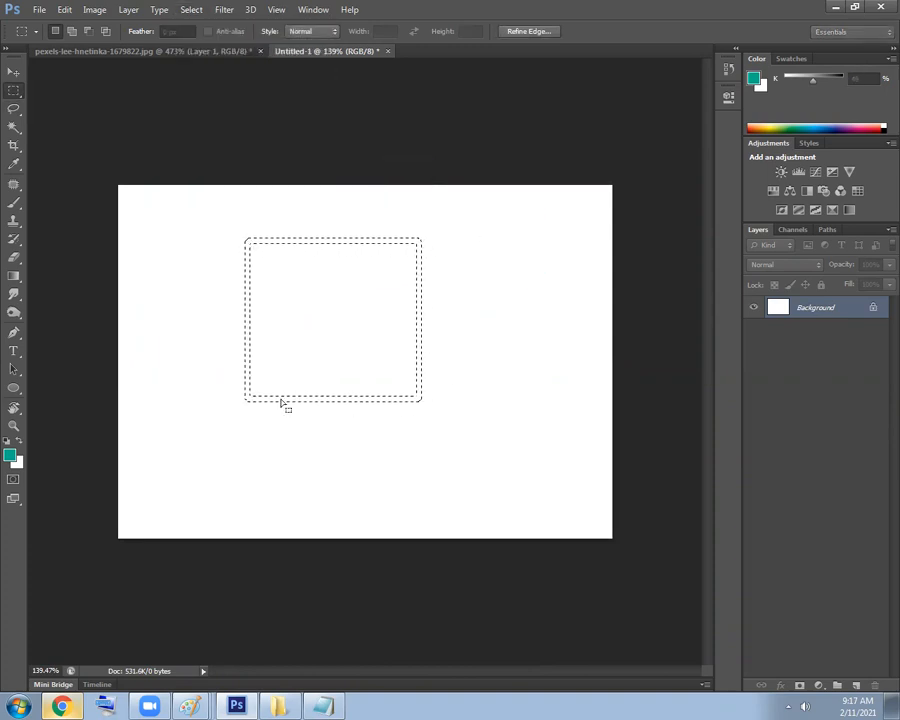
Fill the rectangular border selection with the teal foreground colour and deselect it.
{"action": "key", "text": "alt+BackSpace"}
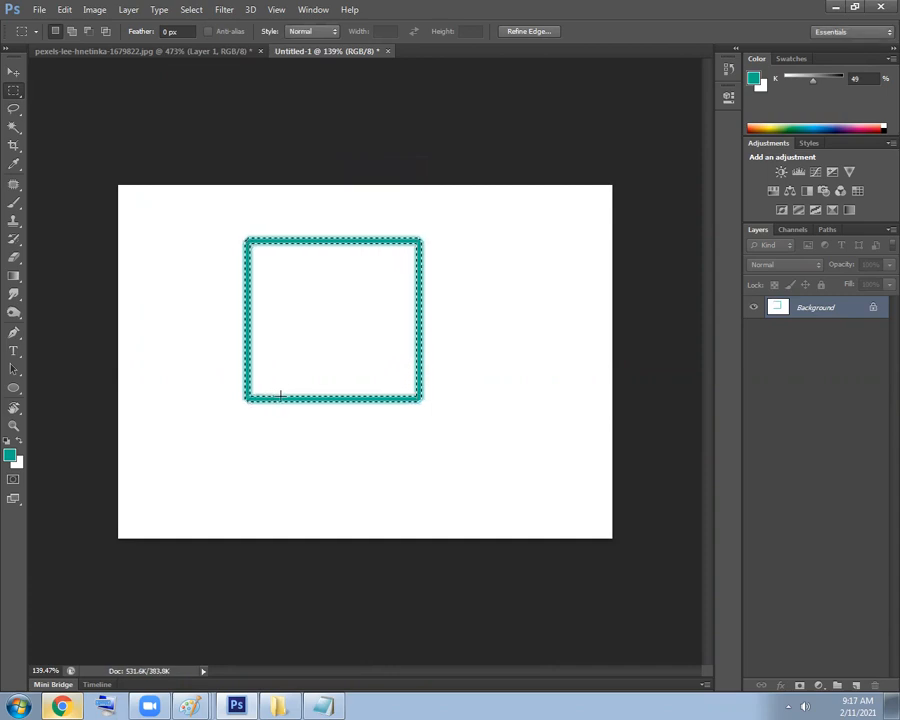
{"action": "key", "text": "ctrl+d"}
{"action": "key", "text": "ctrl+plus"}
Undo the deselection, the teal fill and the rectangular selection to restore the blank canvas.
{"action": "key", "text": "ctrl+alt+z"}
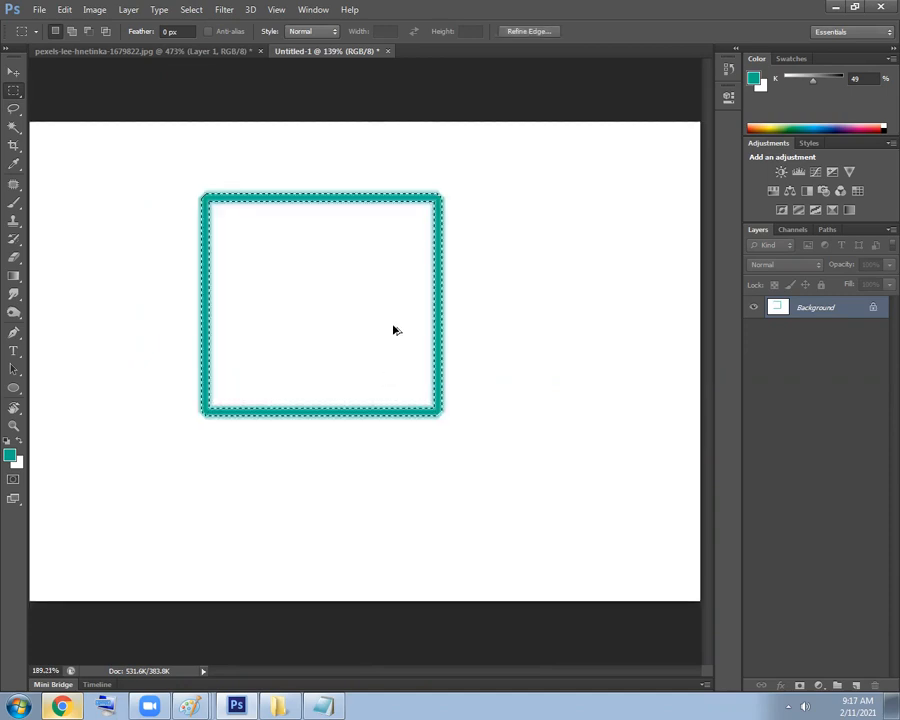
{"action": "key", "text": "ctrl+alt+z"}
{"action": "key", "text": "ctrl+alt+z"}
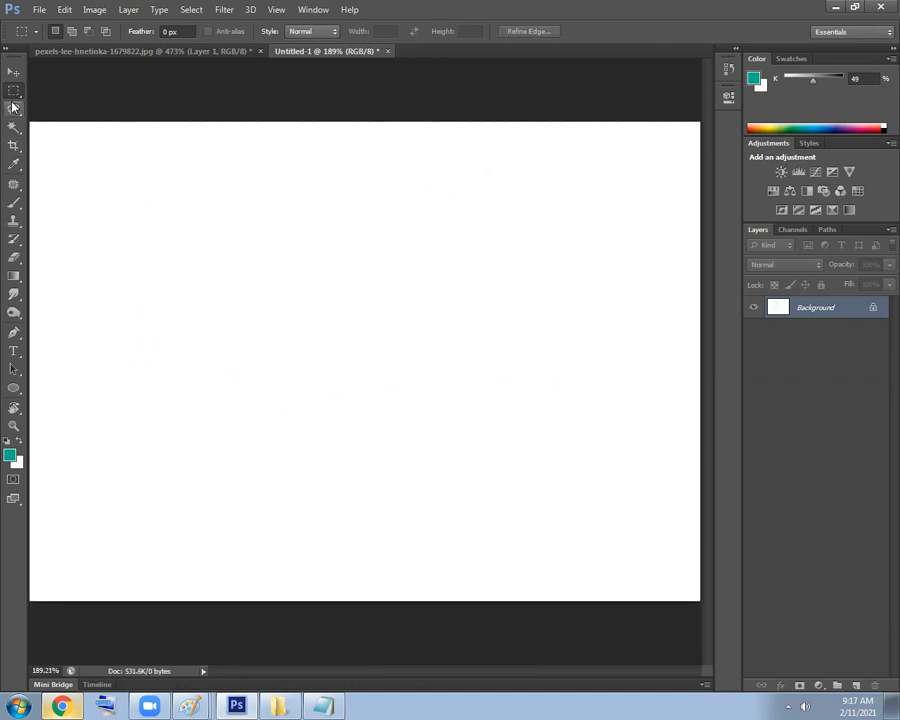
Switch to Paint and brush a jagged horizontal line with a straight line beneath it, below the double ellipse.
{"action": "left_click", "coordinate": [191, 10]}
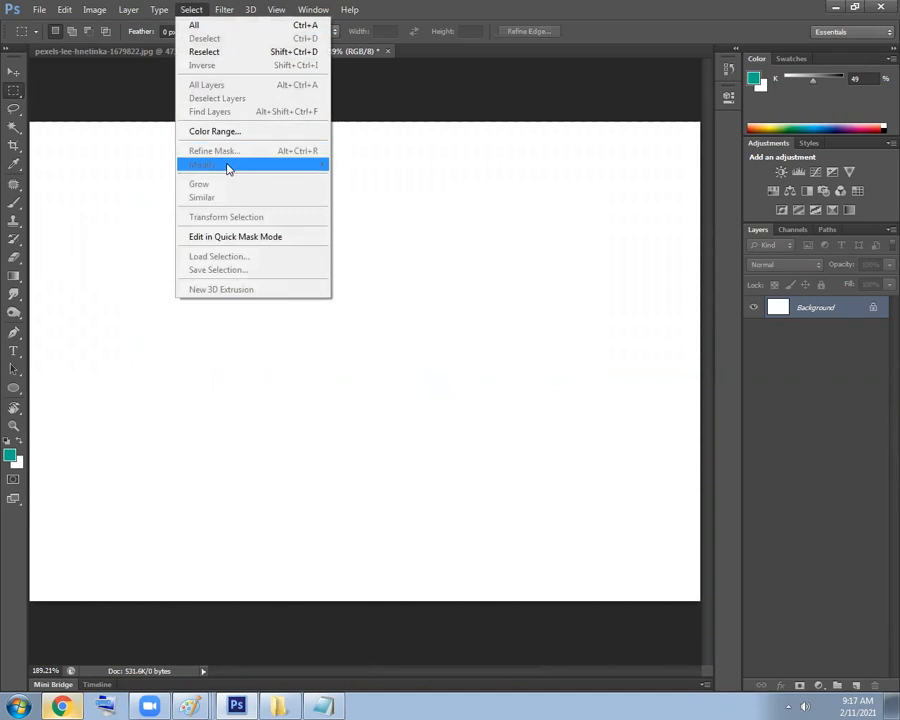
{"action": "mouse_move", "coordinate": [190, 705]}
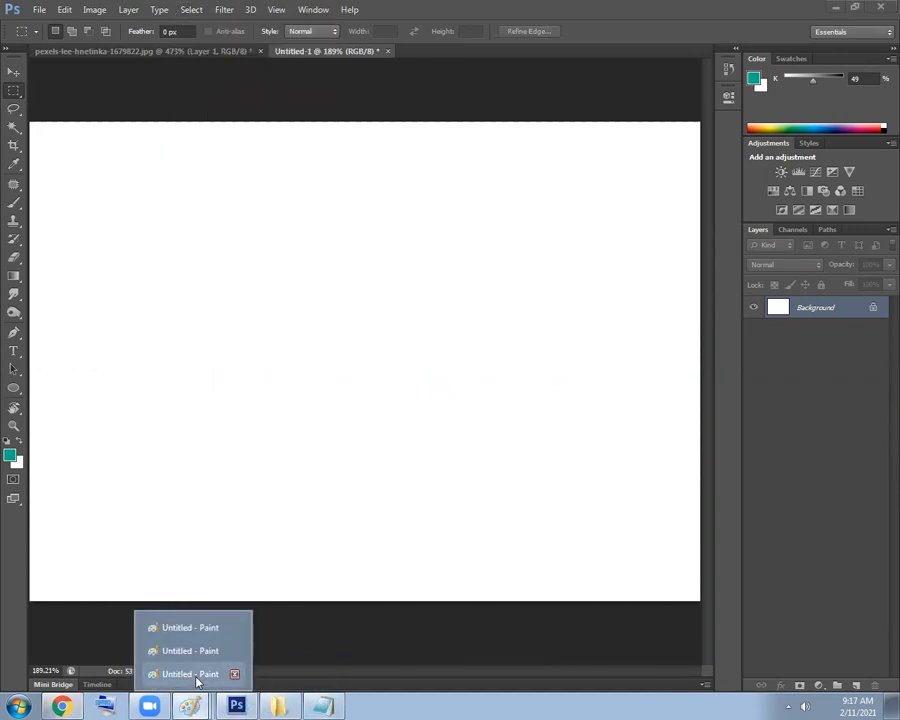
{"action": "left_click", "coordinate": [197, 680]}
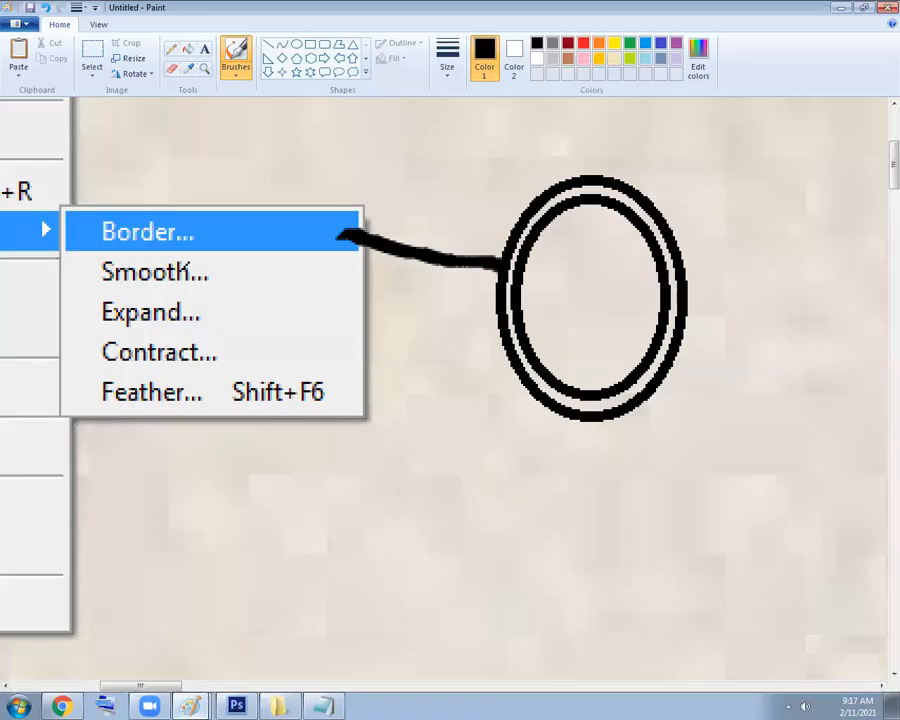
{"action": "left_click", "coordinate": [241, 66]}
{"action": "left_click", "coordinate": [264, 97]}
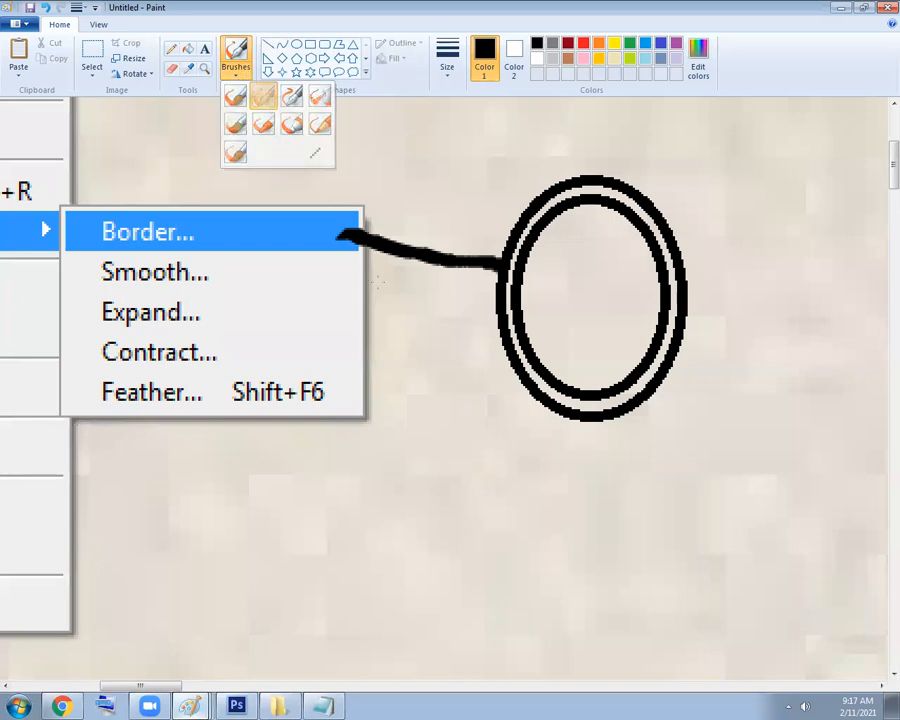
{"action": "mouse_move", "coordinate": [410, 515]}
{"action": "left_mouse_down"}
{"action": "mouse_move", "coordinate": [588, 523]}
{"action": "mouse_move", "coordinate": [670, 516]}
{"action": "left_mouse_up"}
{"action": "left_click_drag", "start_coordinate": [633, 458], "coordinate": [570, 355]}
{"action": "key", "text": "ctrl+z"}
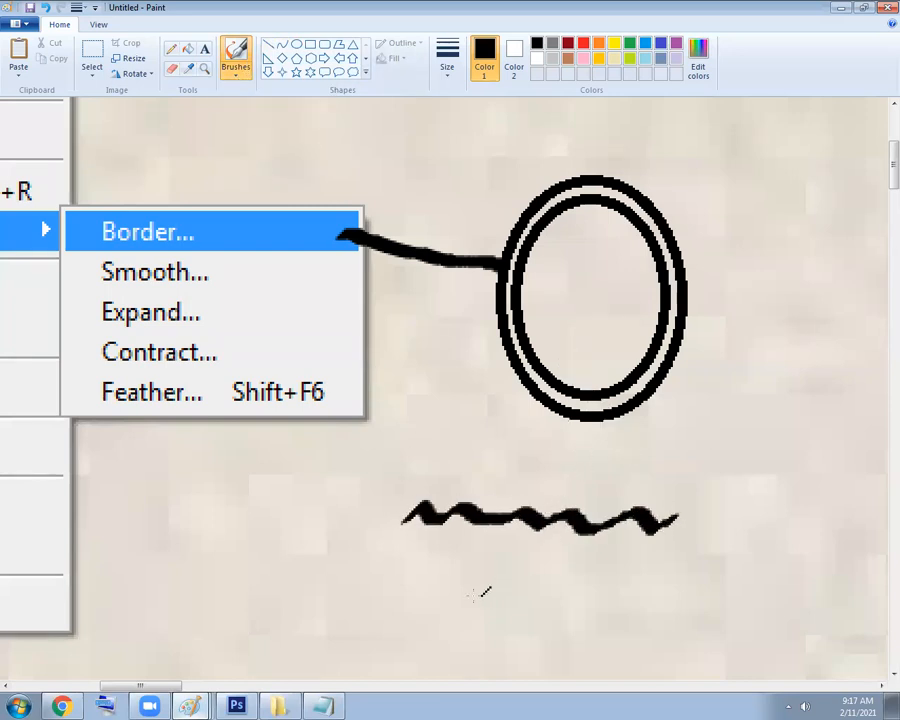
{"action": "left_click_drag", "start_coordinate": [399, 578], "coordinate": [658, 565]}
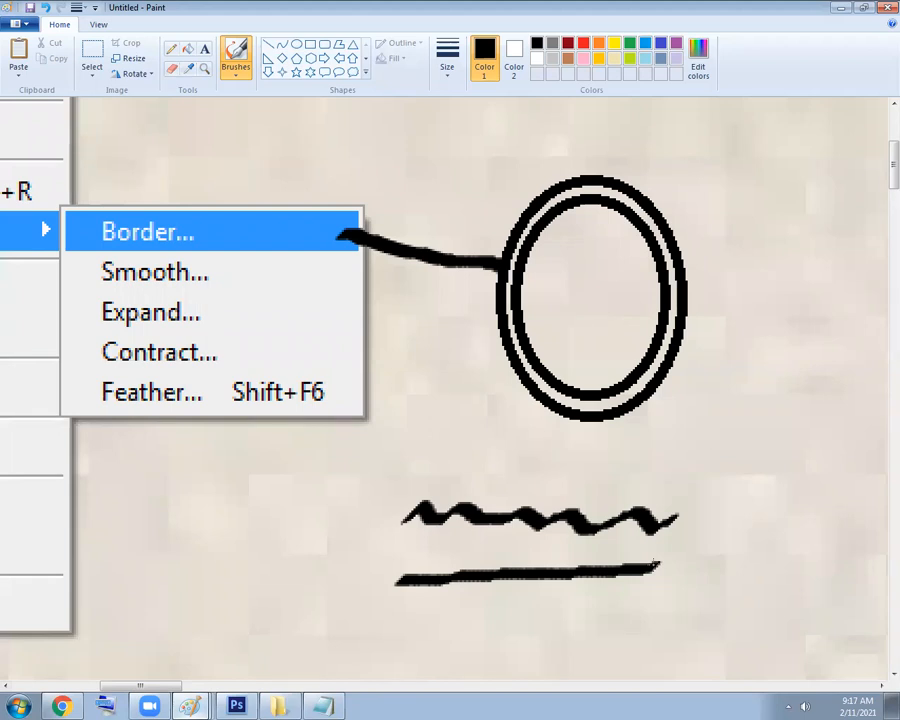
Switch to Chrome and search Google Images for "sand paper" in a new tab.
{"action": "scroll", "coordinate": [654, 566], "scroll_direction": "down", "scroll_amount": 3}
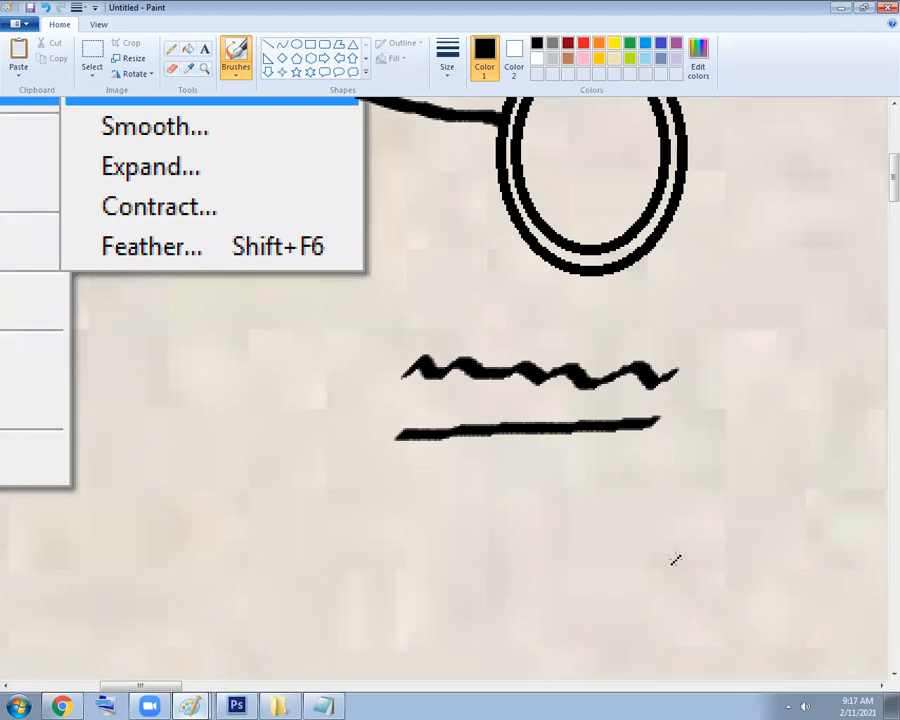
{"action": "scroll", "coordinate": [644, 543], "scroll_direction": "up", "scroll_amount": 1}
{"action": "scroll", "coordinate": [542, 549], "scroll_direction": "down", "scroll_amount": 1}
{"action": "left_click", "coordinate": [68, 706]}
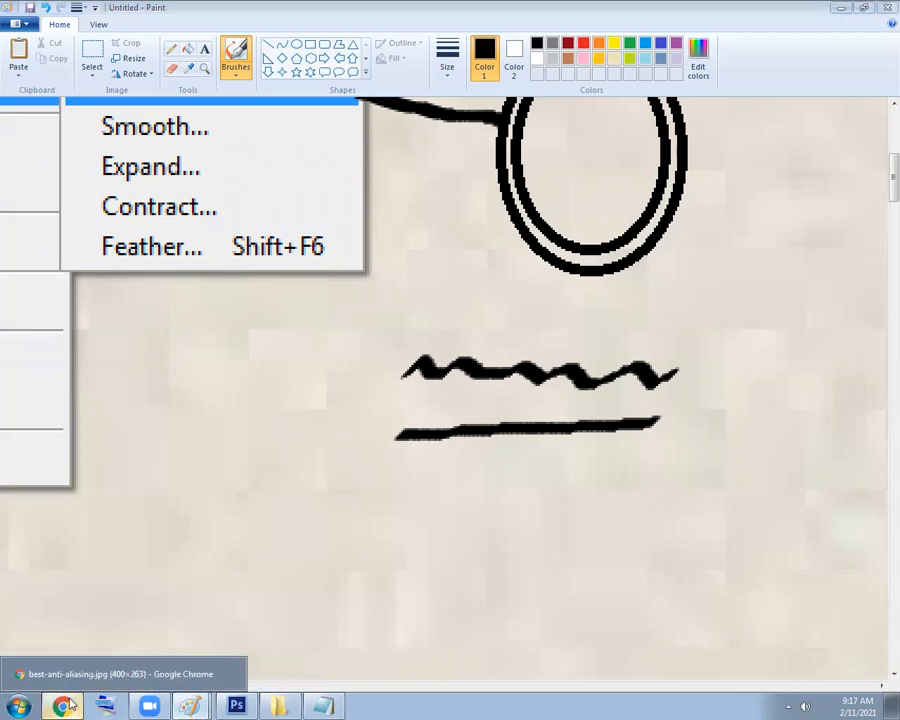
{"action": "left_click", "coordinate": [785, 9]}
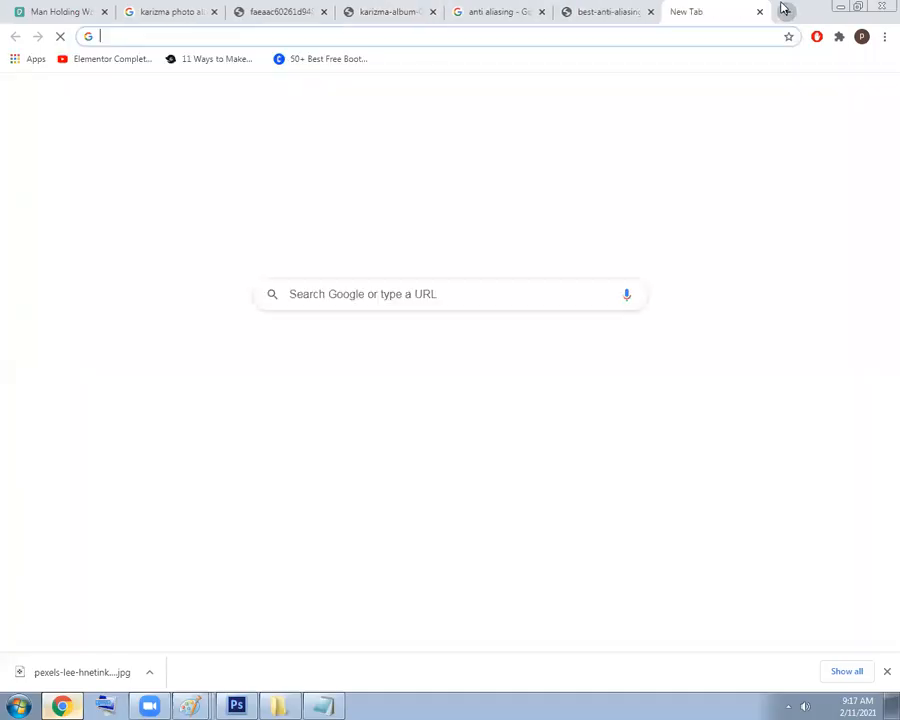
{"action": "type", "text": "sand paper"}
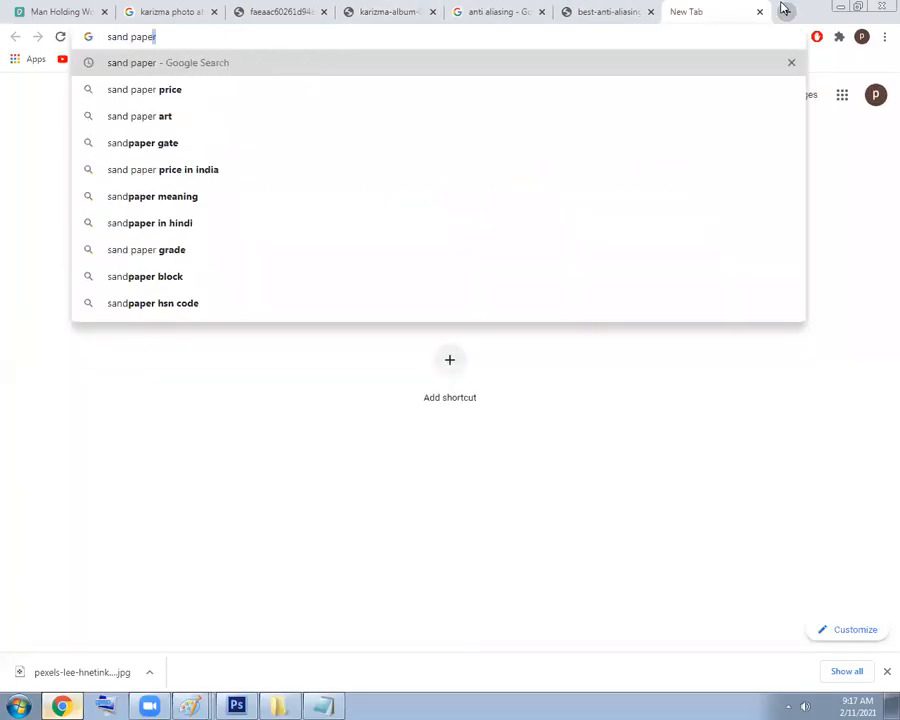
{"action": "key", "text": "Return"}
{"action": "left_click", "coordinate": [201, 121]}
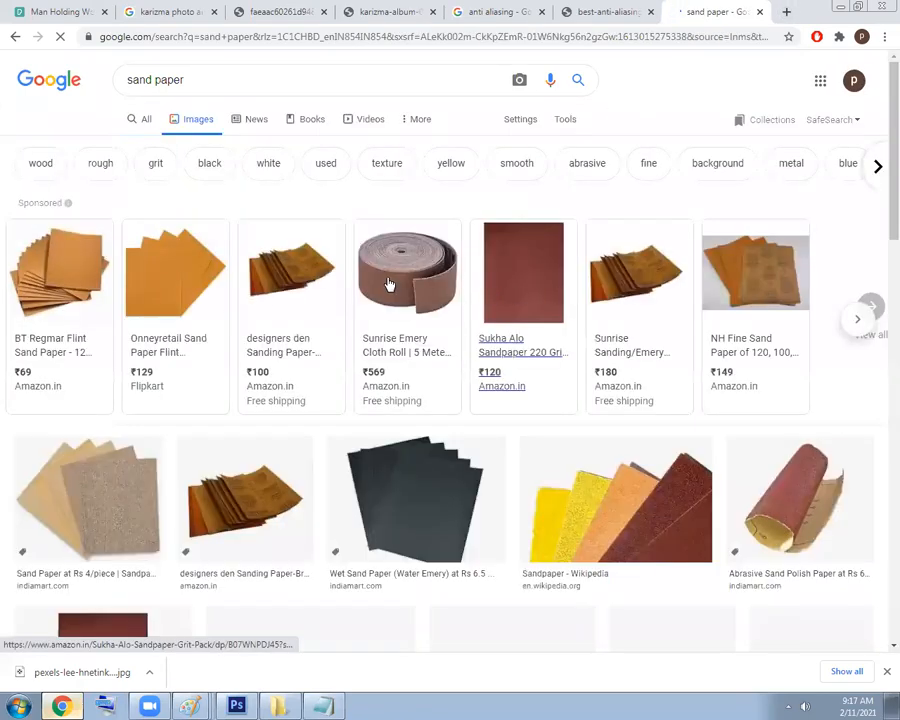
Open the Sunrise Emery Cloth Roll listing, then return to the image results and browse the sandpaper pictures.
{"action": "left_click", "coordinate": [428, 279]}
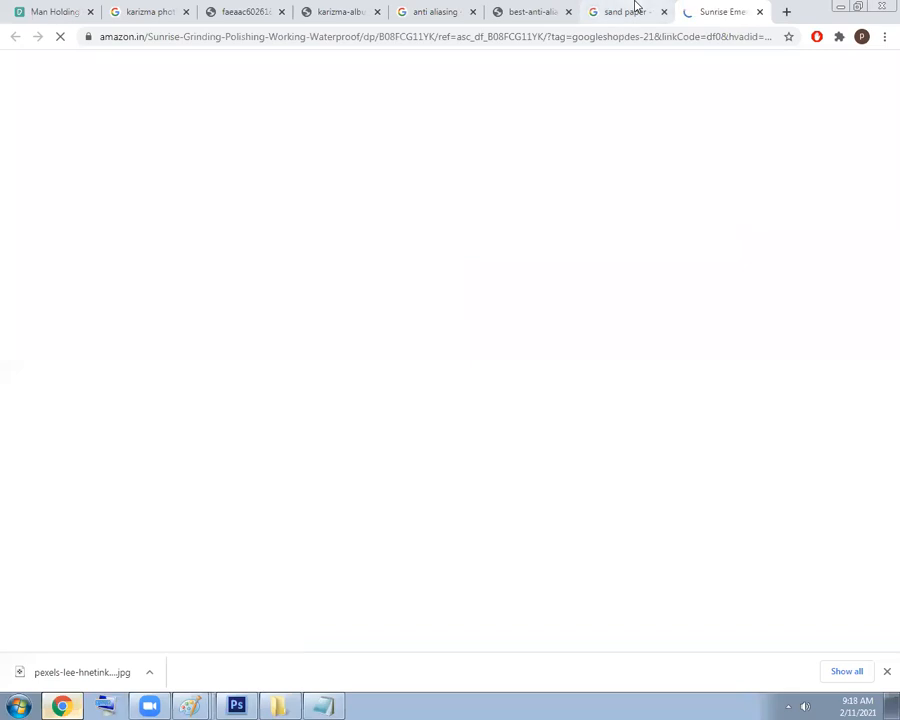
{"action": "left_click", "coordinate": [630, 11]}
{"action": "scroll", "coordinate": [378, 412], "scroll_direction": "down", "scroll_amount": 3}
{"action": "scroll", "coordinate": [378, 412], "scroll_direction": "down", "scroll_amount": 1}
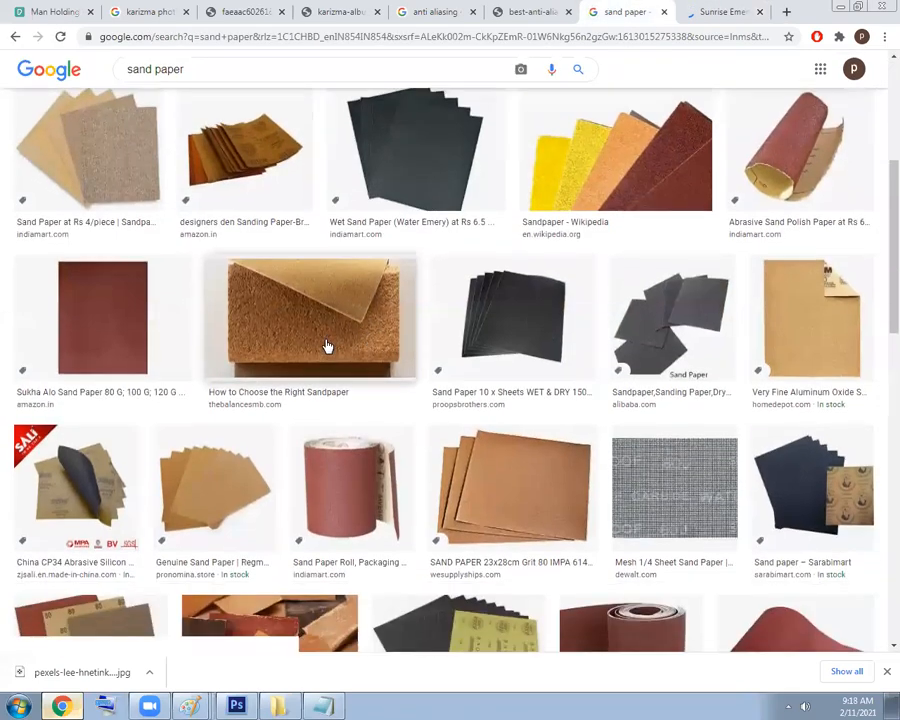
{"action": "scroll", "coordinate": [527, 323], "scroll_direction": "down", "scroll_amount": 2}
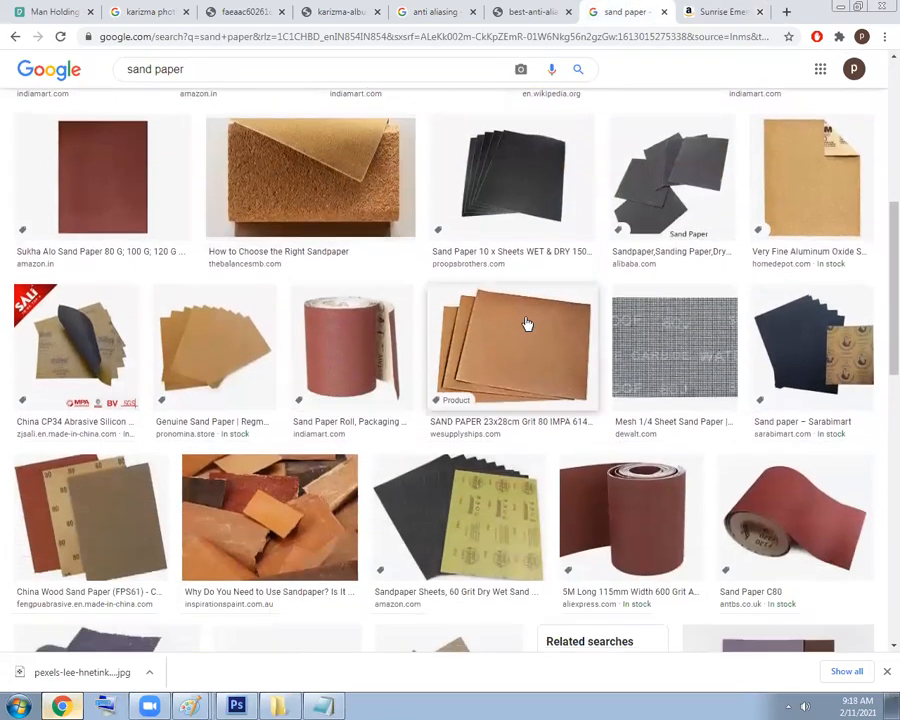
Return to Paint and draw a small, a large and another small ellipse in a row below the straight line.
{"action": "left_click", "coordinate": [841, 12]}
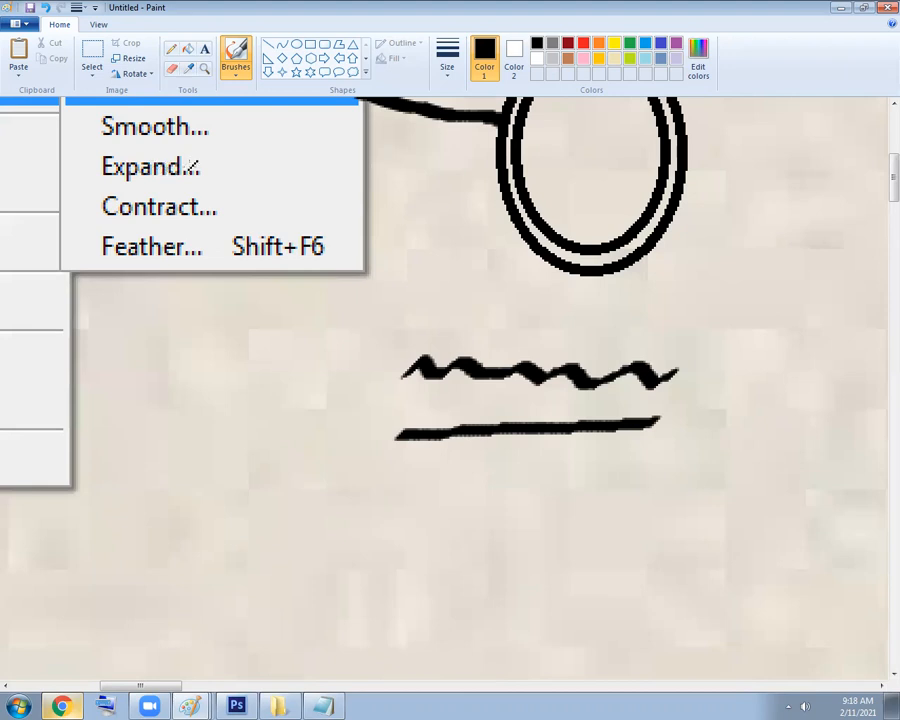
{"action": "left_click", "coordinate": [296, 45]}
{"action": "left_click_drag", "start_coordinate": [399, 521], "coordinate": [460, 594]}
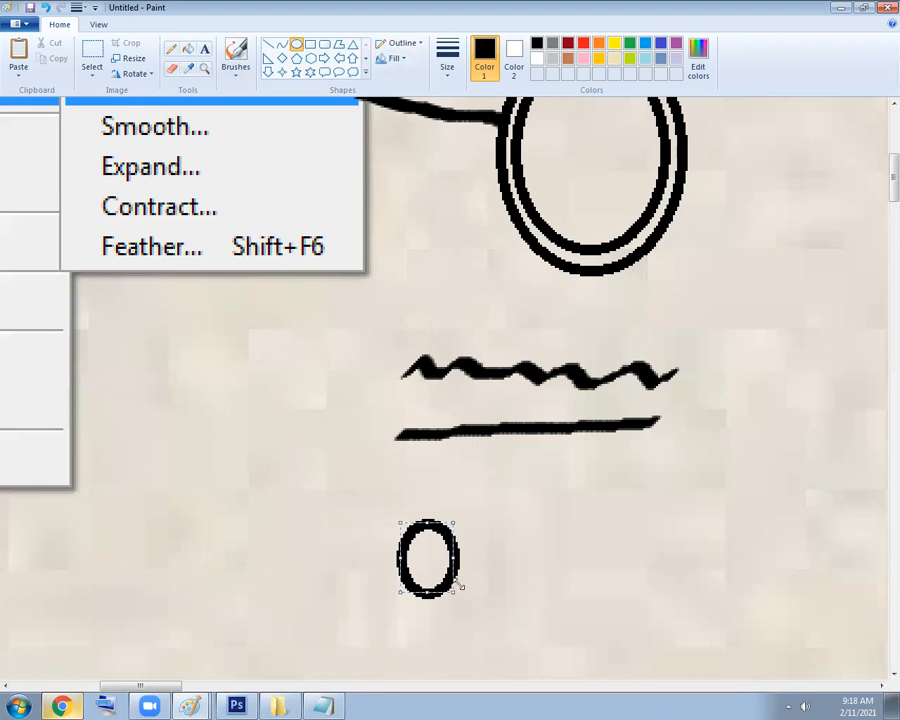
{"action": "left_click_drag", "start_coordinate": [501, 489], "coordinate": [605, 609]}
{"action": "left_click_drag", "start_coordinate": [666, 507], "coordinate": [728, 587]}
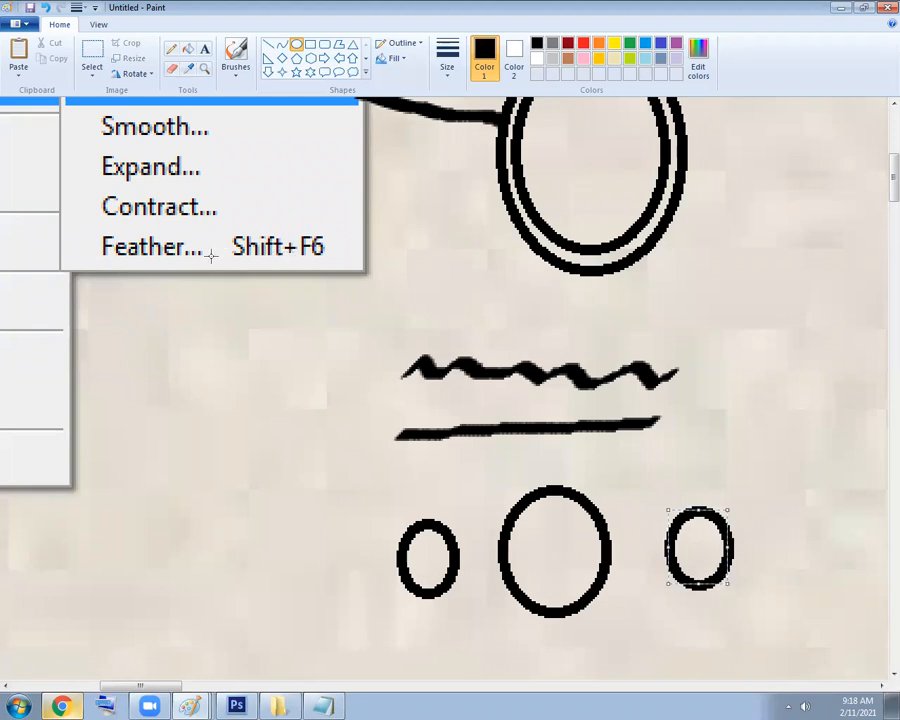
Switch back to Photoshop and close the Untitled-1 document without saving changes.
{"action": "scroll", "coordinate": [295, 348], "scroll_direction": "up", "scroll_amount": 3}
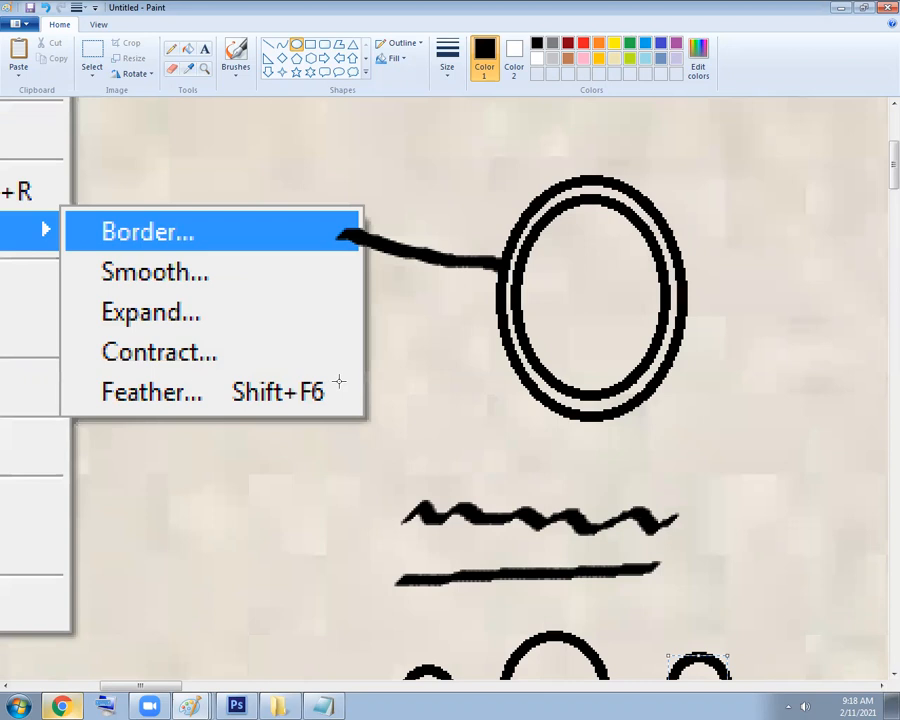
{"action": "left_click_drag", "start_coordinate": [143, 686], "coordinate": [97, 689]}
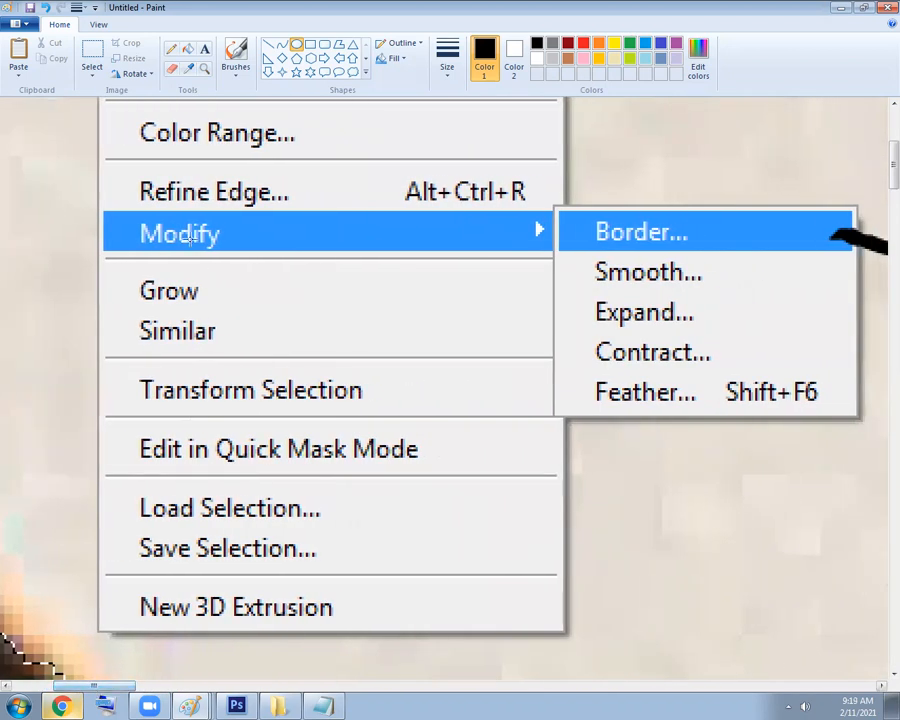
{"action": "left_click", "coordinate": [843, 10]}
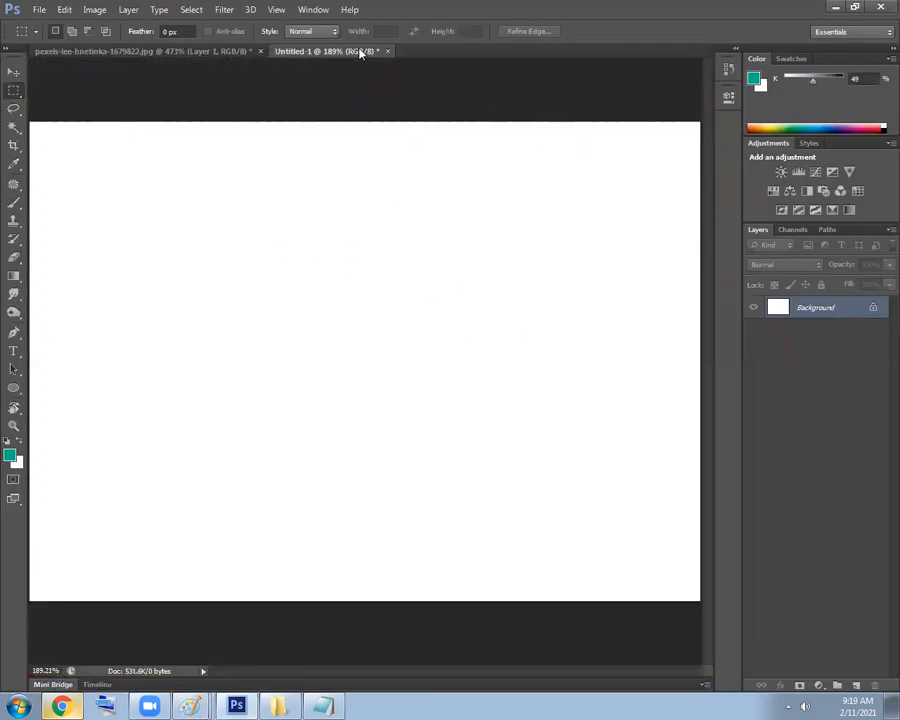
{"action": "left_click", "coordinate": [387, 52]}
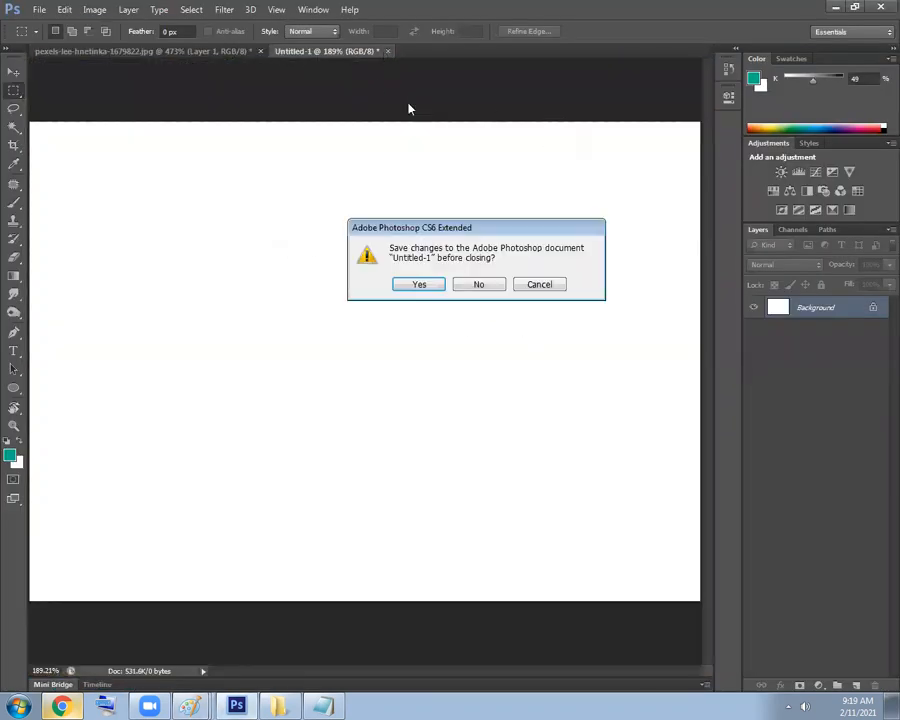
{"action": "left_click", "coordinate": [479, 285]}
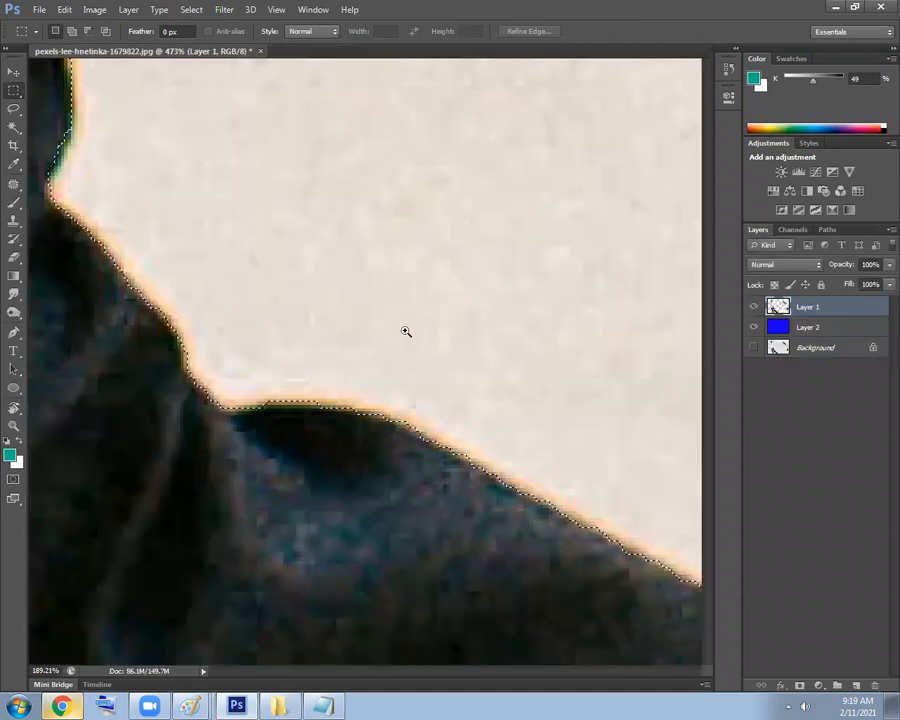
Smooth the selection of the leftover backdrop beside the man's rear leg with a 7-pixel sample radius.
{"action": "scroll", "coordinate": [464, 317], "scroll_direction": "down", "scroll_amount": 5}
{"action": "scroll", "coordinate": [474, 318], "scroll_direction": "down", "scroll_amount": 6}
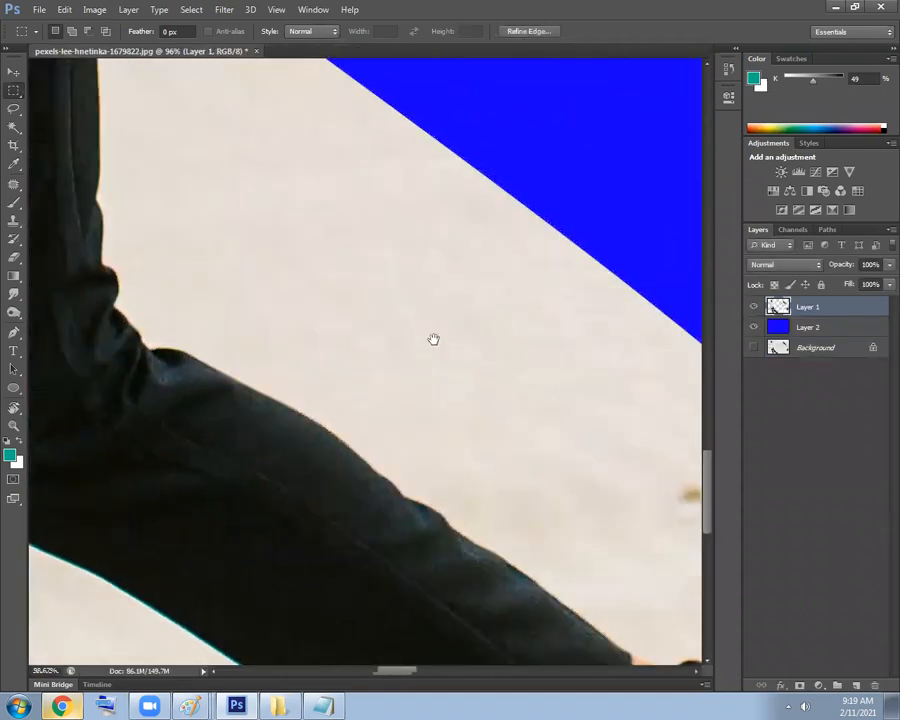
{"action": "left_click_drag", "start_coordinate": [498, 375], "coordinate": [449, 384]}
{"action": "scroll", "coordinate": [384, 273], "scroll_direction": "up", "scroll_amount": 10}
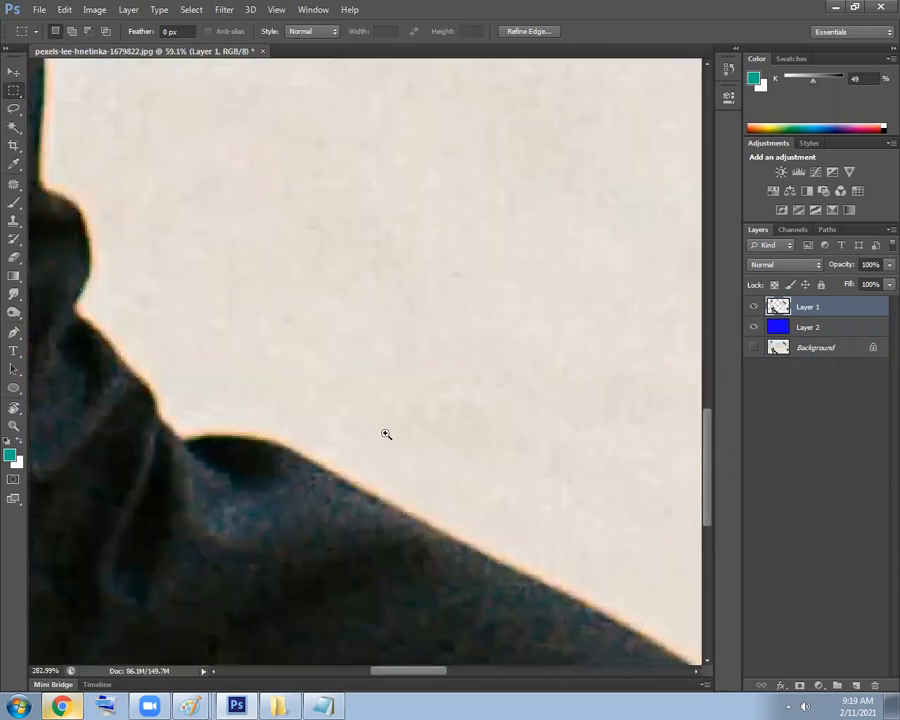
{"action": "scroll", "coordinate": [245, 337], "scroll_direction": "up", "scroll_amount": 6}
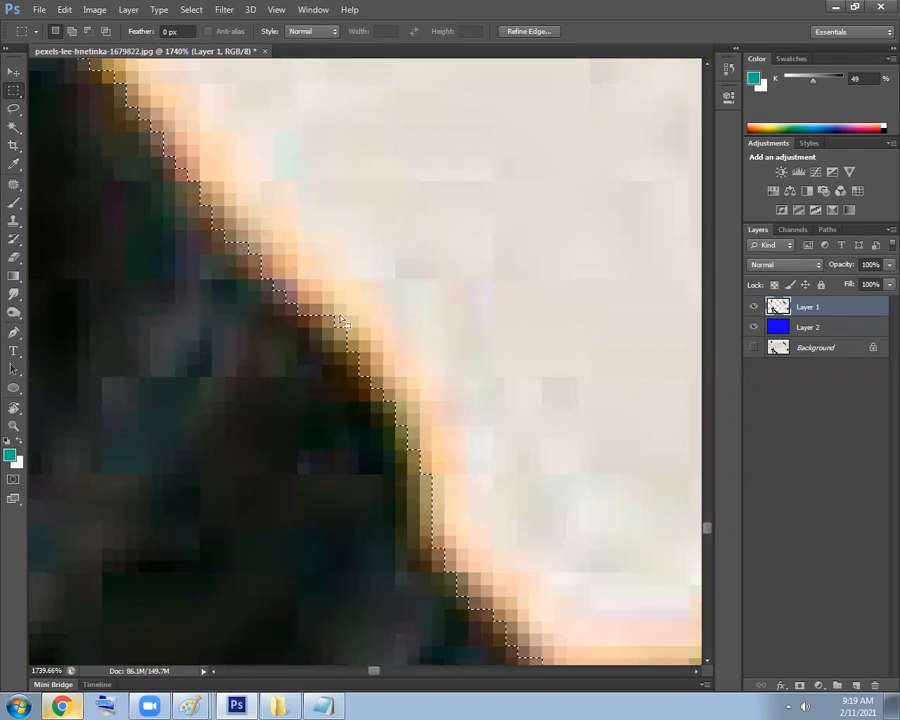
{"action": "left_click", "coordinate": [190, 12]}
{"action": "mouse_move", "coordinate": [226, 170]}
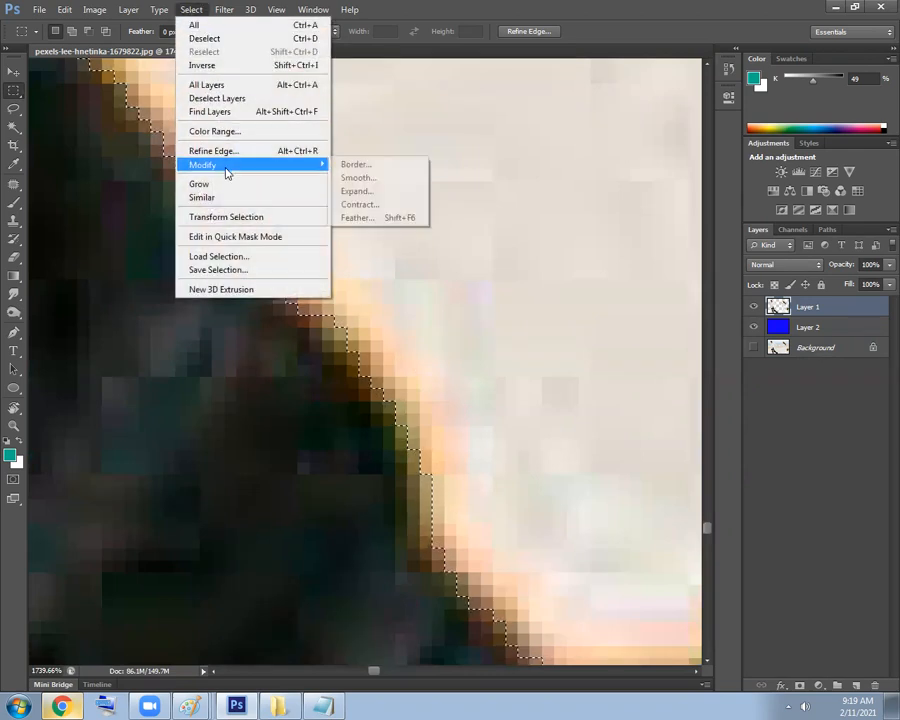
{"action": "left_click", "coordinate": [352, 178]}
{"action": "type", "text": "7"}
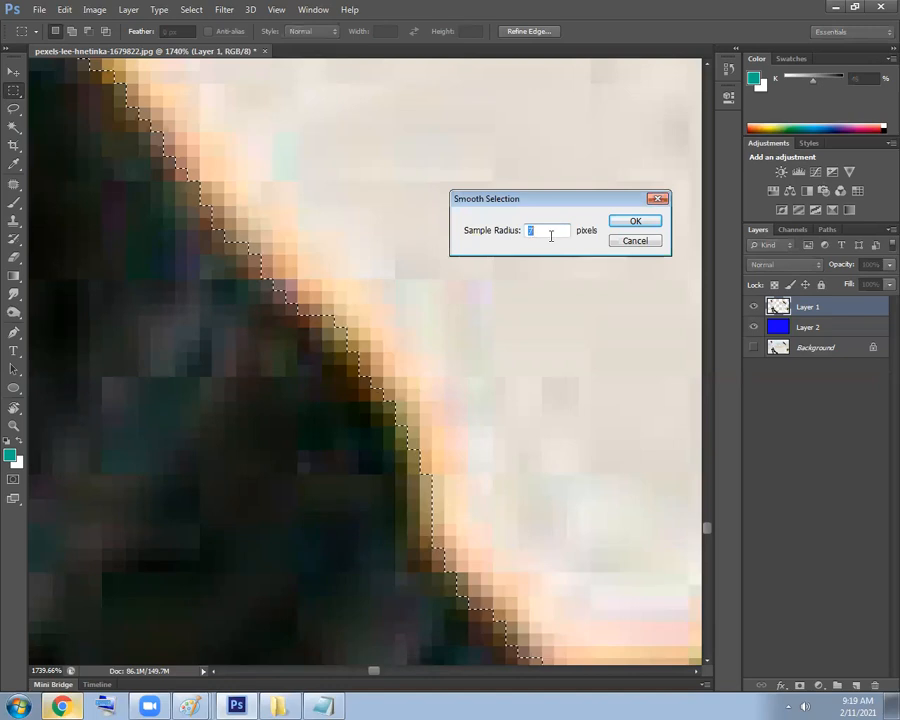
{"action": "left_click", "coordinate": [632, 225]}
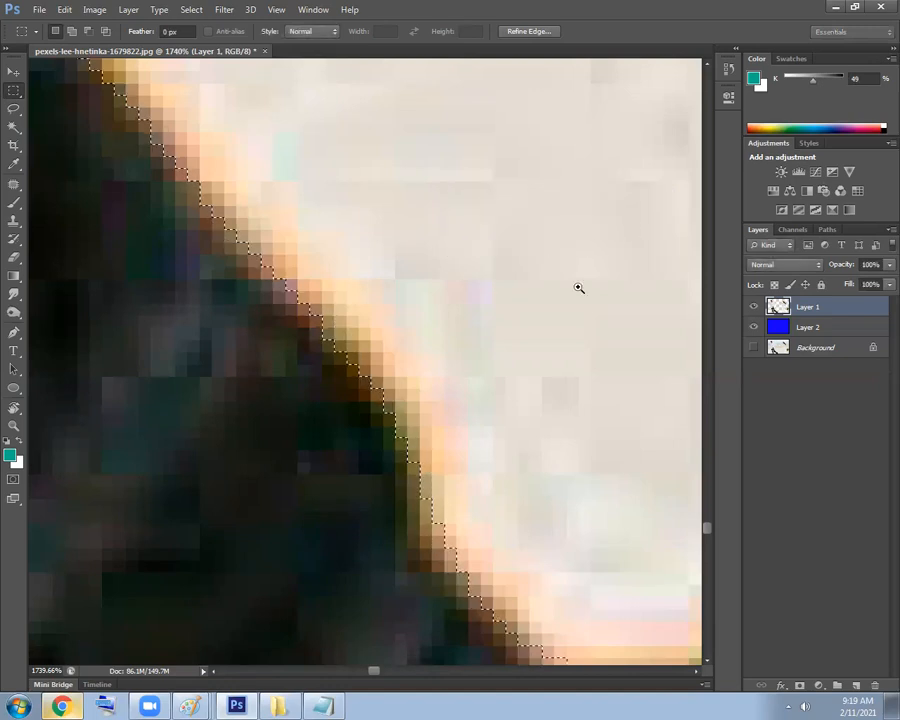
Feather the selection beside the rear leg by 0.8 pixels, delete the selected backdrop from Layer 1, and deselect.
{"action": "scroll", "coordinate": [460, 257], "scroll_direction": "down", "scroll_amount": 5}
{"action": "scroll", "coordinate": [531, 279], "scroll_direction": "down", "scroll_amount": 6}
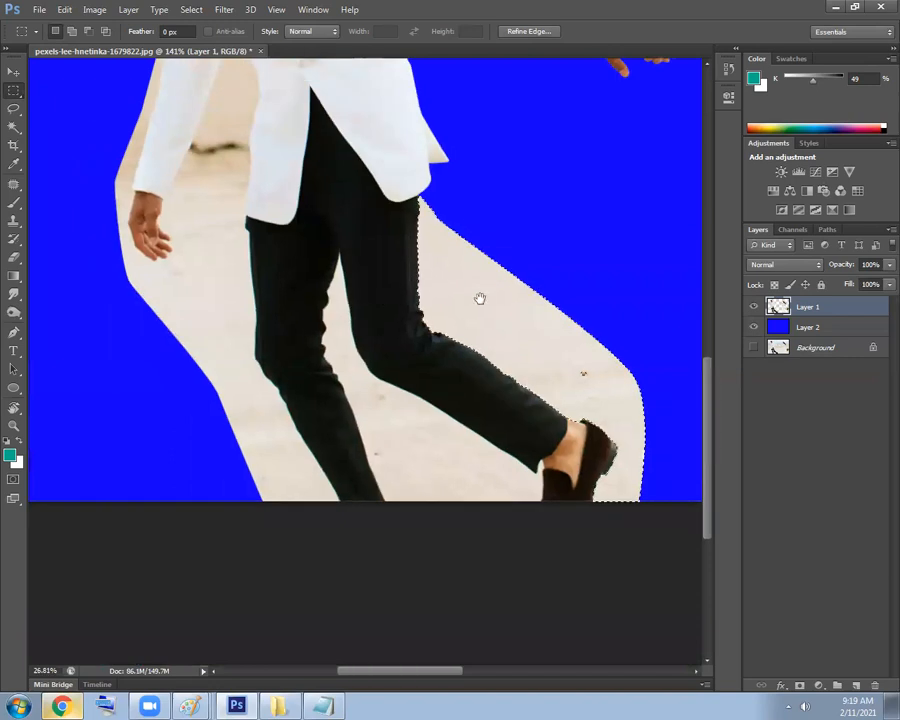
{"action": "scroll", "coordinate": [500, 315], "scroll_direction": "up", "scroll_amount": 1}
{"action": "left_click_drag", "start_coordinate": [524, 336], "coordinate": [376, 282]}
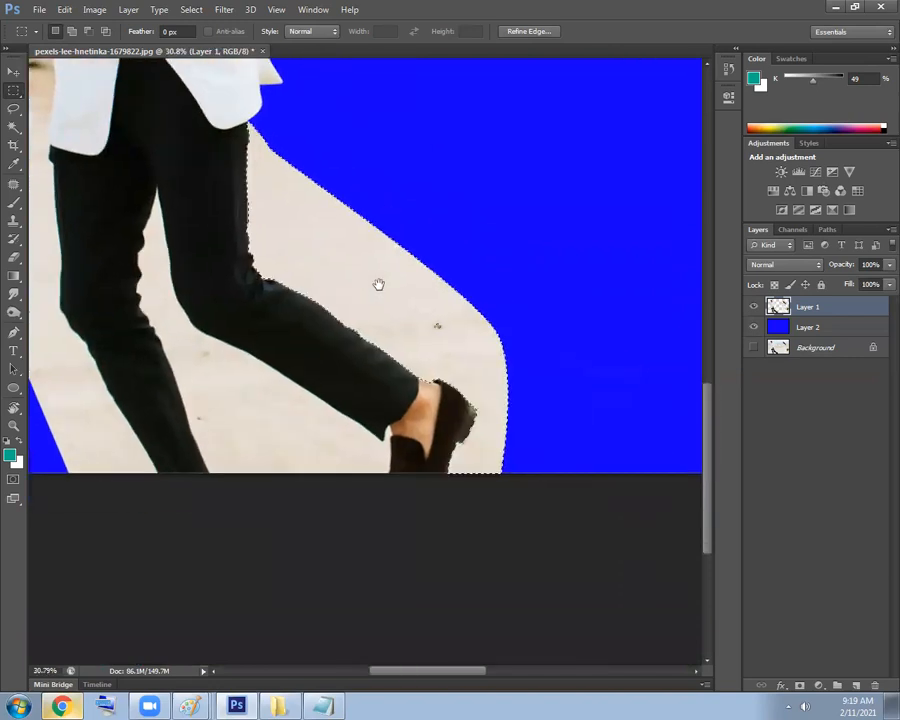
{"action": "key", "text": "shift+F6"}
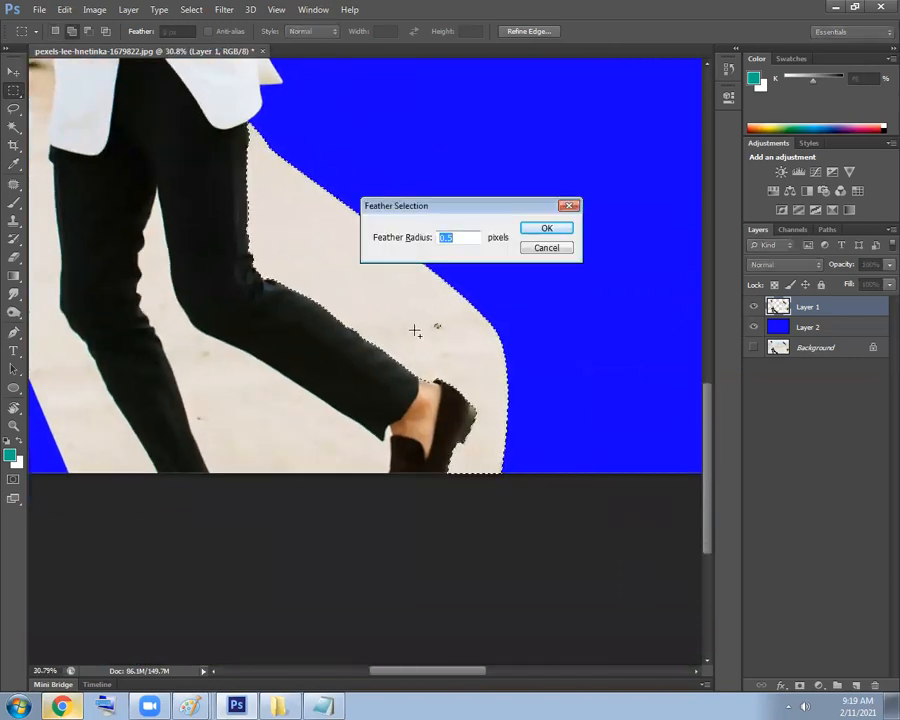
{"action": "type", "text": "0.8"}
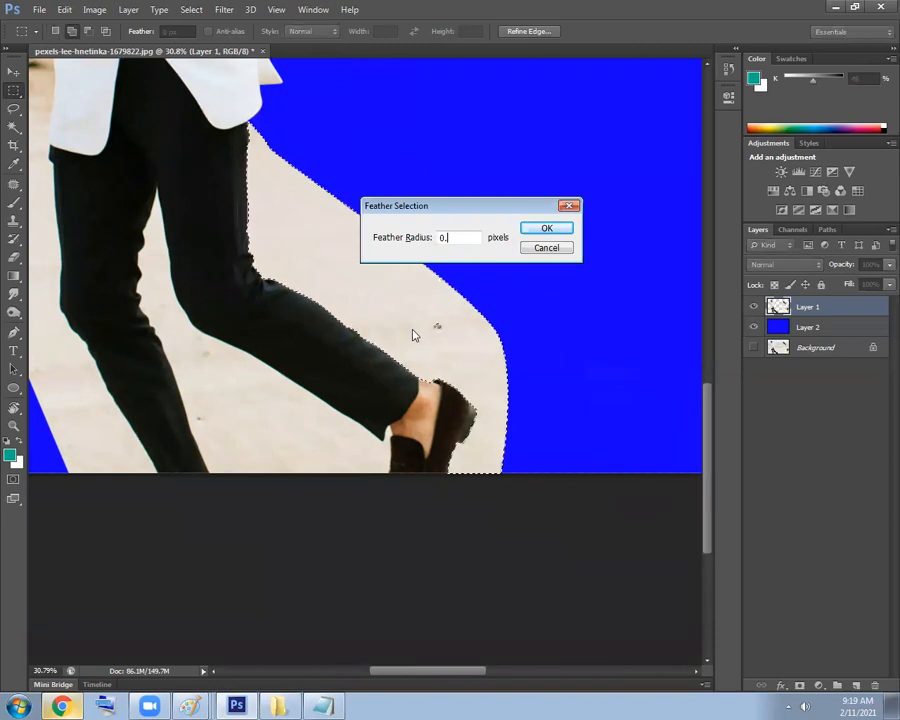
{"action": "left_click", "coordinate": [547, 229]}
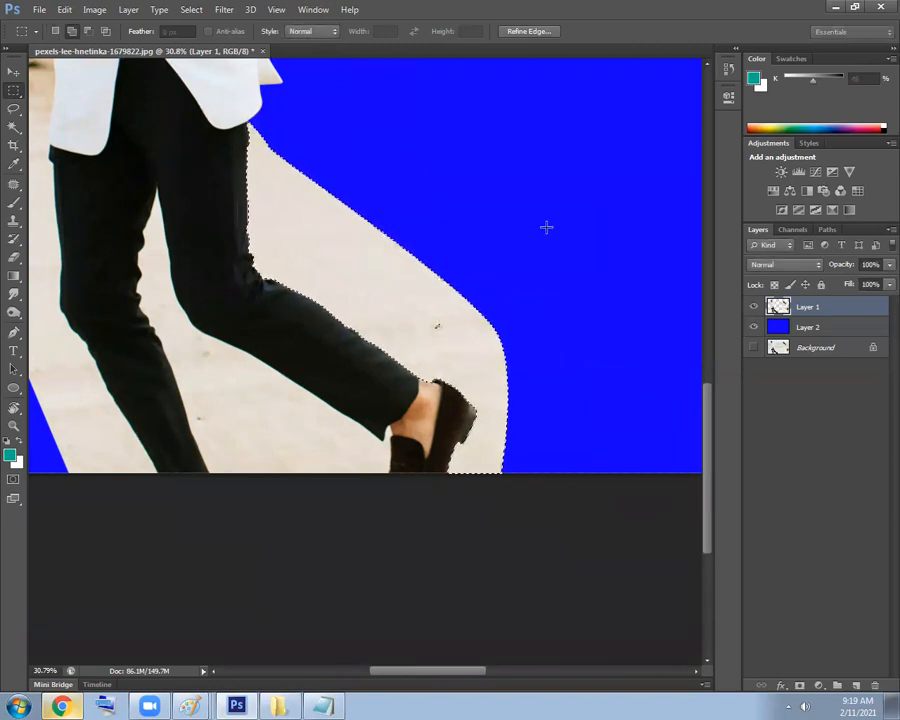
{"action": "key", "text": "Delete"}
{"action": "key", "text": "ctrl+d"}
Marquee-select the stray backdrop speck above the man's raised shoe, delete it, and deselect.
{"action": "left_click", "coordinate": [448, 347]}
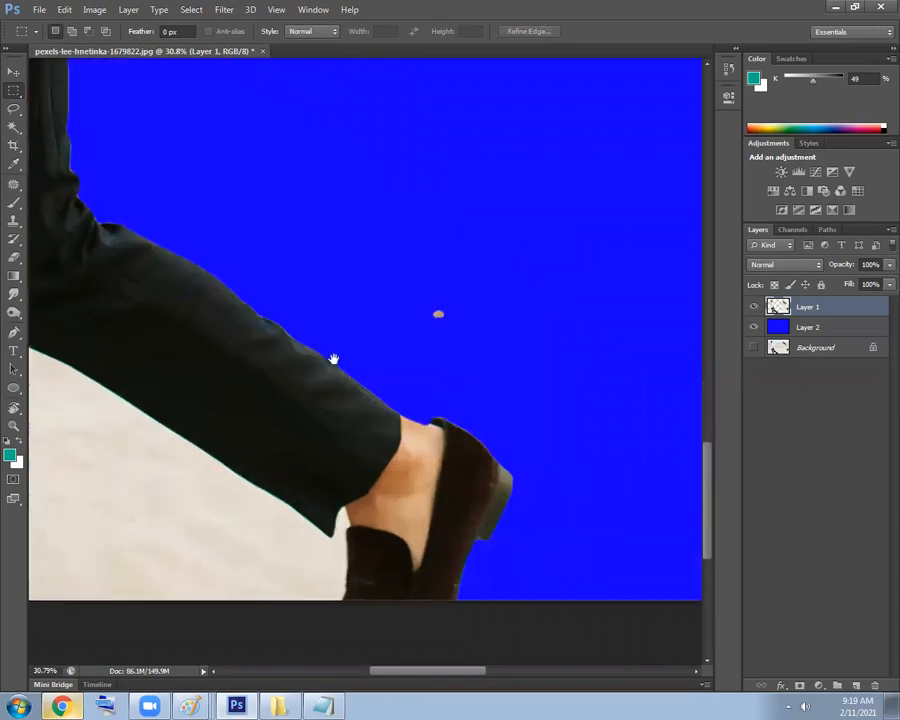
{"action": "left_click_drag", "start_coordinate": [307, 346], "coordinate": [388, 404]}
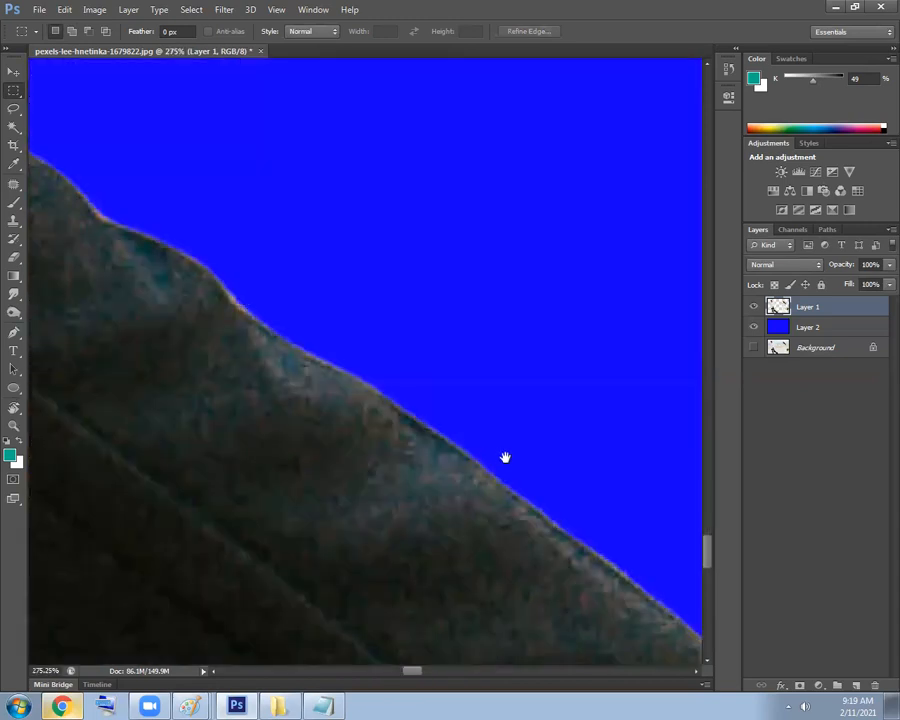
{"action": "left_click_drag", "start_coordinate": [505, 458], "coordinate": [299, 340]}
{"action": "left_click_drag", "start_coordinate": [492, 364], "coordinate": [406, 350]}
{"action": "left_click_drag", "start_coordinate": [408, 355], "coordinate": [318, 356]}
{"action": "left_click_drag", "start_coordinate": [420, 354], "coordinate": [459, 366]}
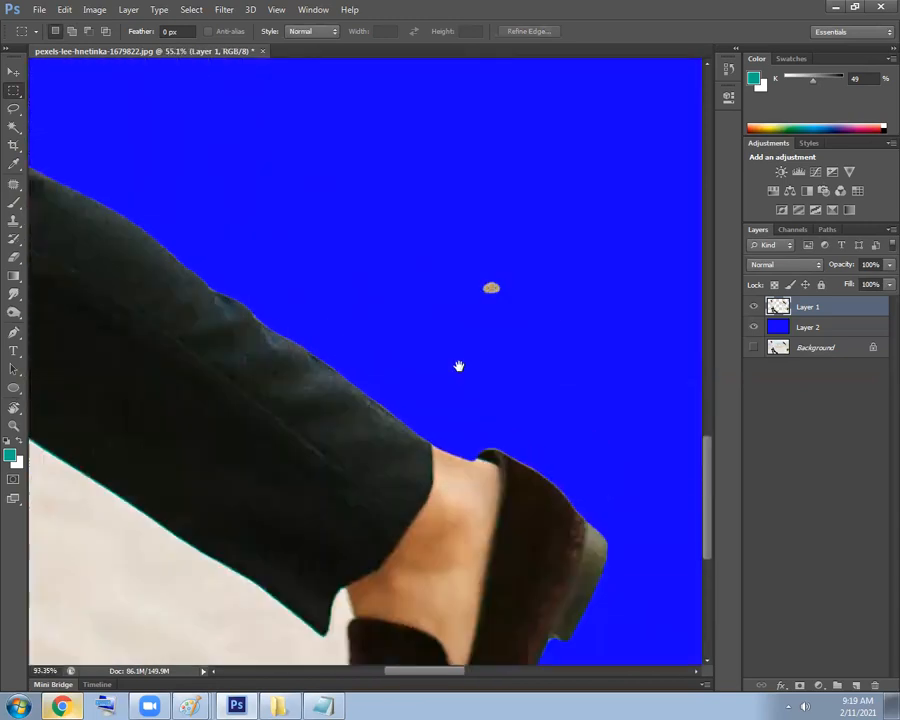
{"action": "left_click_drag", "start_coordinate": [455, 252], "coordinate": [534, 325]}
{"action": "key", "text": "Delete"}
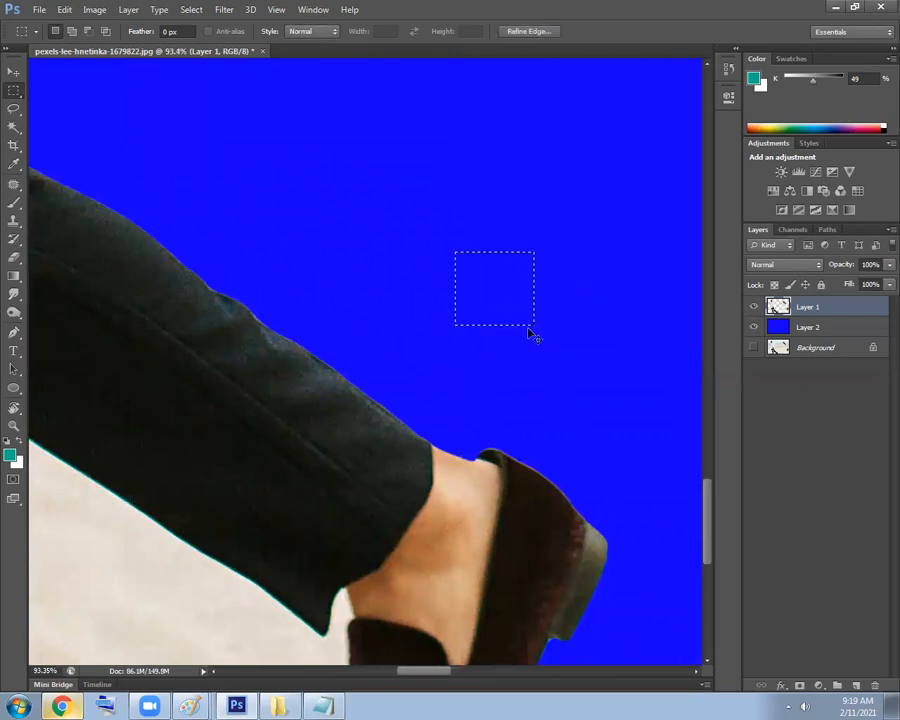
{"action": "key", "text": "ctrl+d"}
Select the beige backdrop between the man's legs with the Magic Wand tool.
{"action": "left_click_drag", "start_coordinate": [522, 327], "coordinate": [396, 297]}
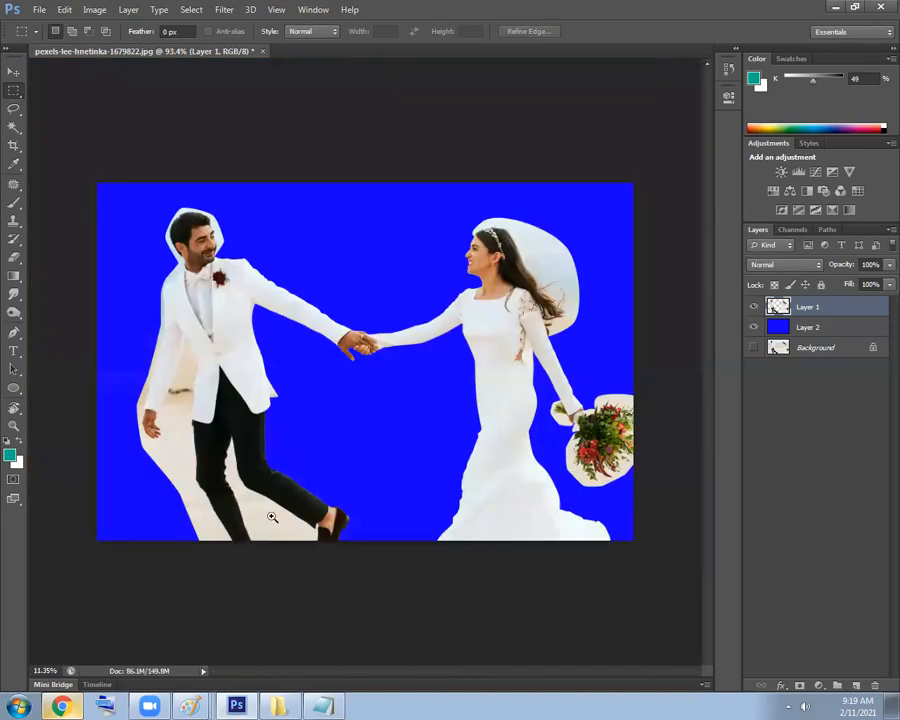
{"action": "left_click_drag", "start_coordinate": [164, 562], "coordinate": [298, 521]}
{"action": "mouse_move", "coordinate": [383, 445]}
{"action": "left_mouse_down"}
{"action": "mouse_move", "coordinate": [412, 454]}
{"action": "mouse_move", "coordinate": [400, 450]}
{"action": "left_mouse_up"}
{"action": "key", "text": "w"}
{"action": "left_click", "coordinate": [404, 456]}
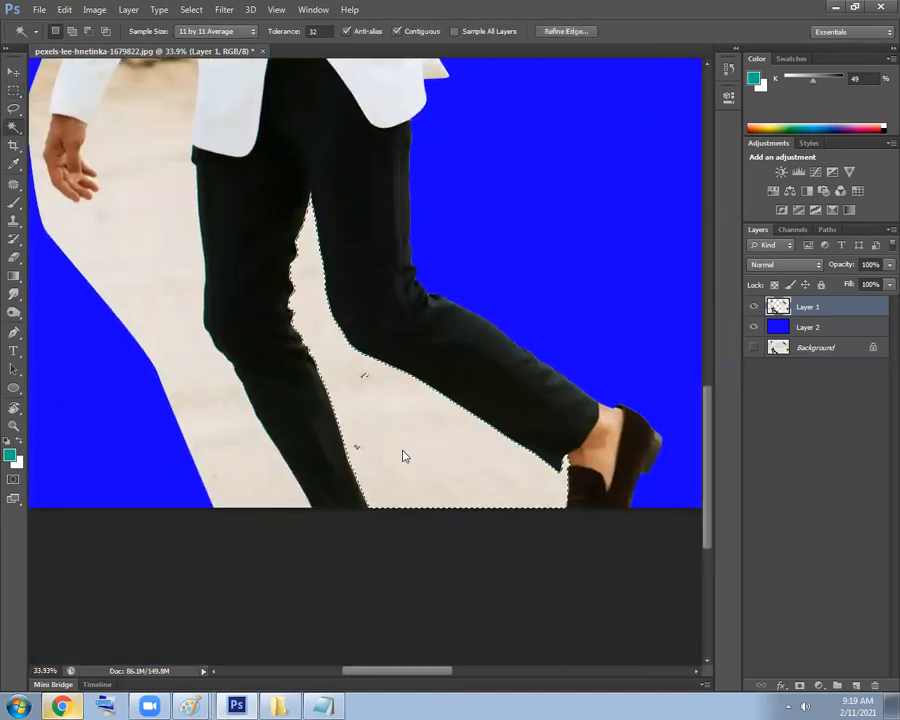
Try to expand the selection between the legs by 5 pixels.
{"action": "left_click_drag", "start_coordinate": [324, 214], "coordinate": [382, 275]}
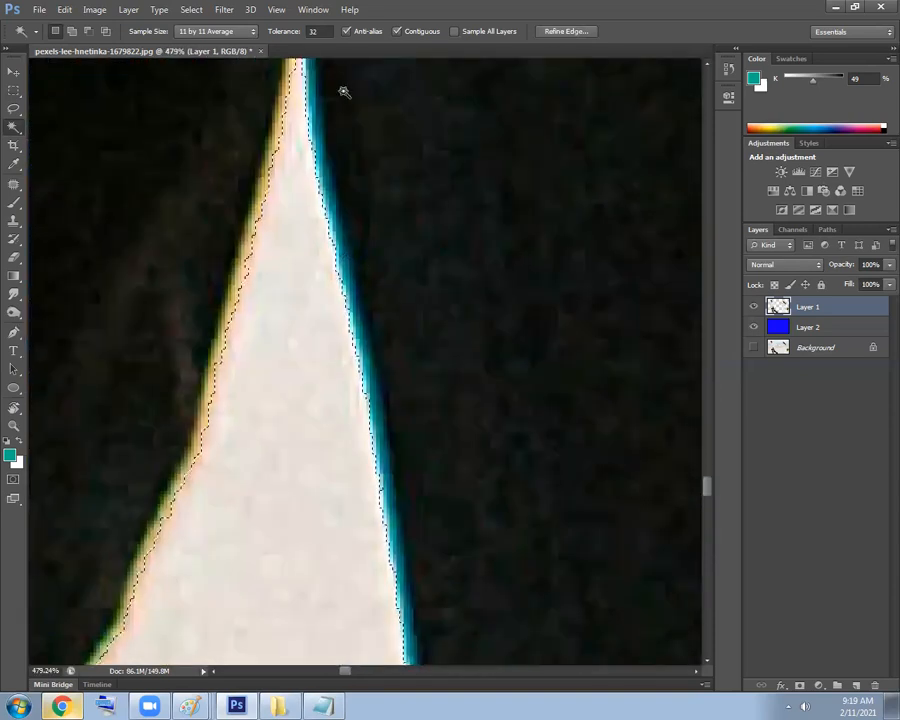
{"action": "left_click", "coordinate": [191, 10]}
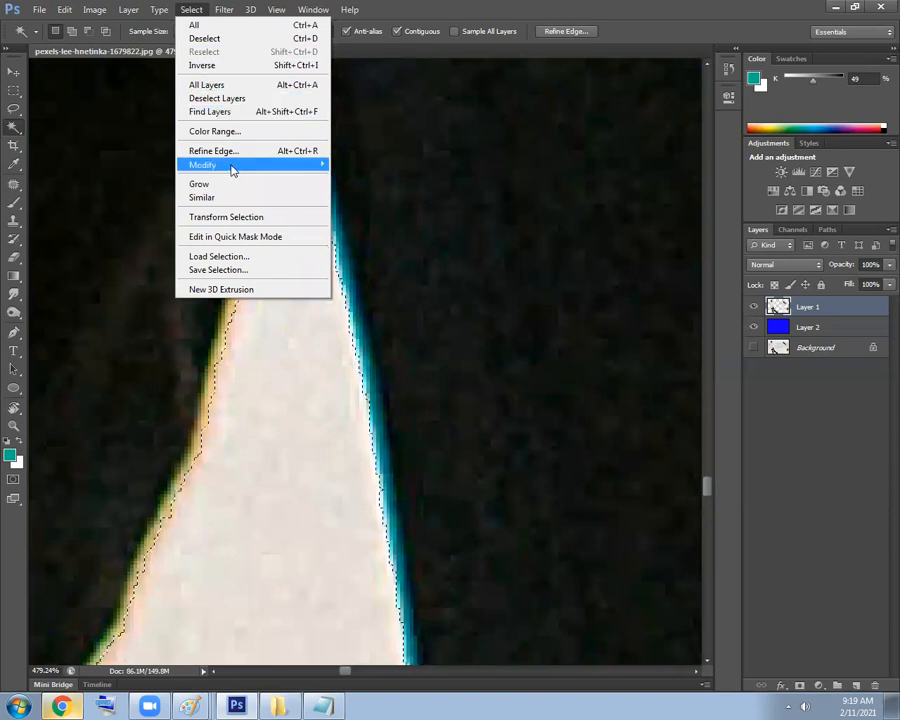
{"action": "mouse_move", "coordinate": [318, 165]}
{"action": "left_click", "coordinate": [353, 192]}
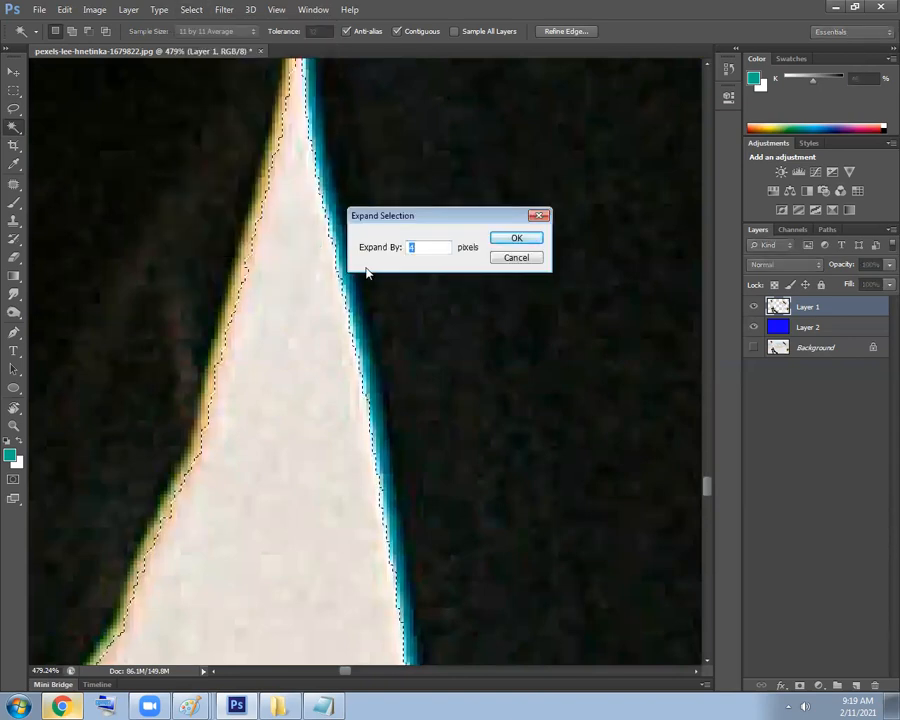
{"action": "left_click", "coordinate": [516, 238]}
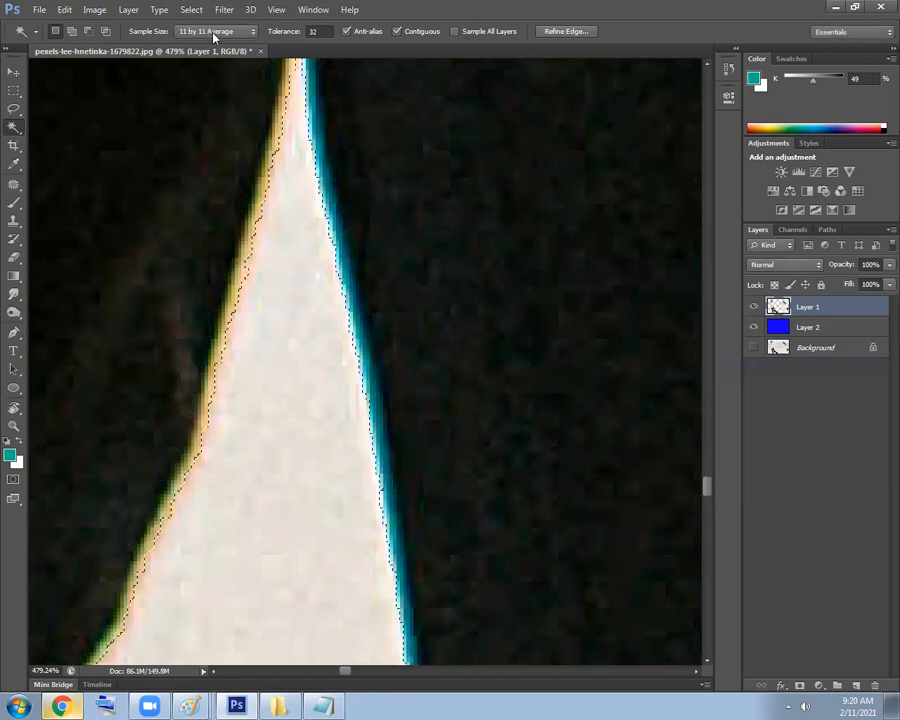
Expand the selection between the legs so it covers the coloured fringes along both trouser edges.
{"action": "left_click", "coordinate": [192, 10]}
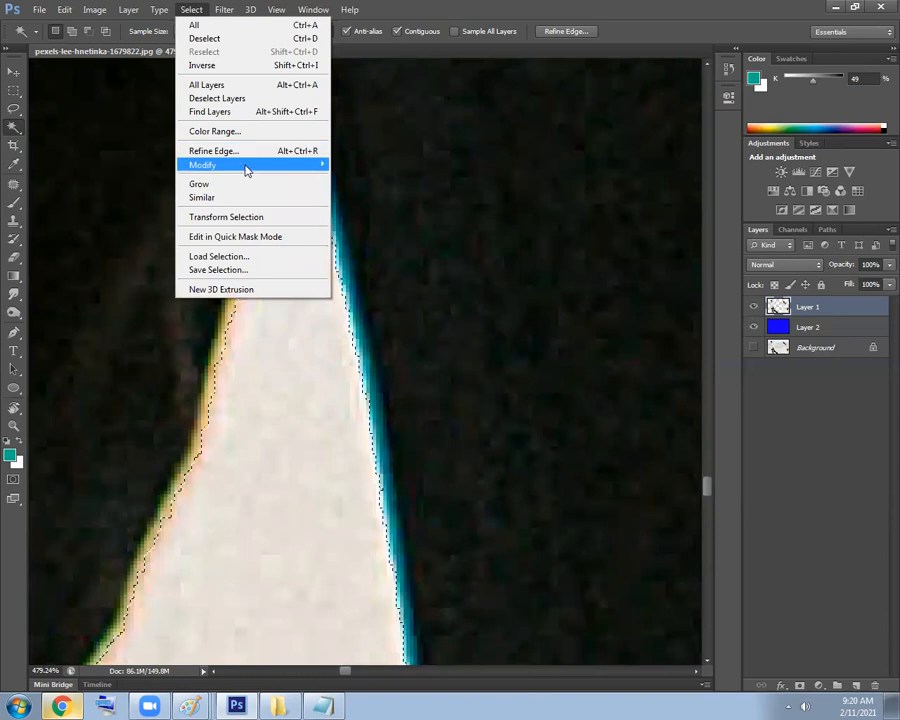
{"action": "mouse_move", "coordinate": [230, 164]}
{"action": "left_click", "coordinate": [362, 191]}
{"action": "type", "text": "1"}
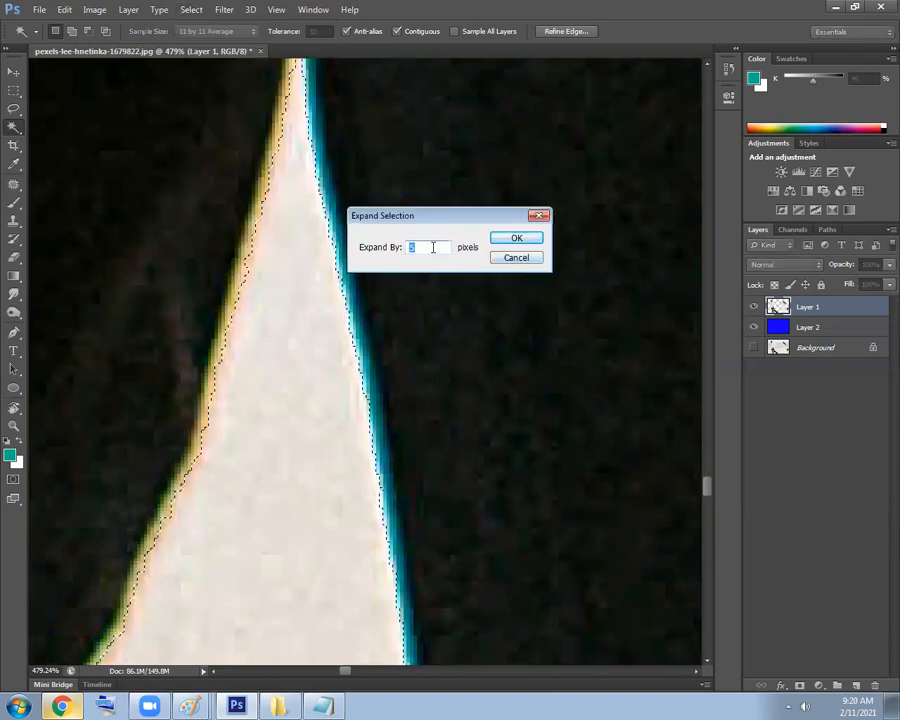
{"action": "left_click", "coordinate": [513, 237]}
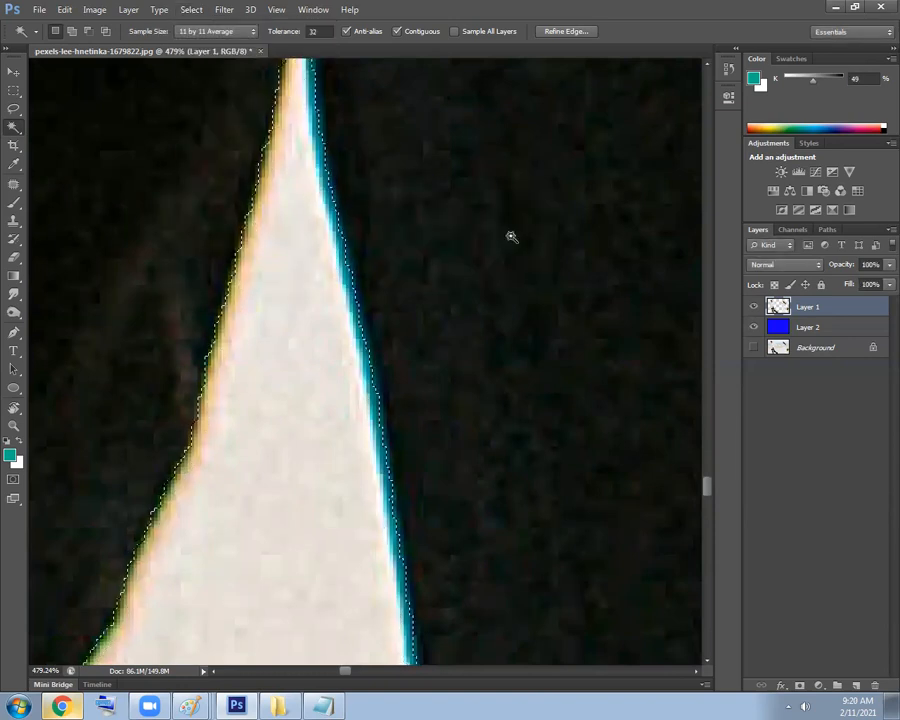
Smooth the expanded selection between the legs with a 7-pixel sample radius.
{"action": "left_click_drag", "start_coordinate": [492, 257], "coordinate": [405, 270]}
{"action": "left_click_drag", "start_coordinate": [566, 345], "coordinate": [392, 207]}
{"action": "left_click_drag", "start_coordinate": [517, 408], "coordinate": [376, 277]}
{"action": "left_click", "coordinate": [191, 12]}
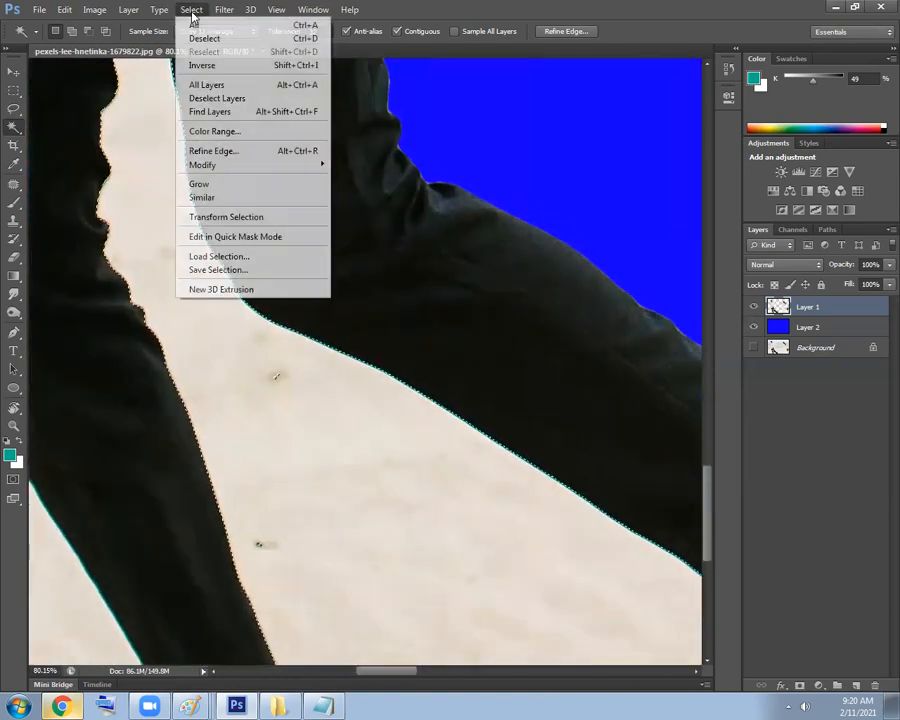
{"action": "mouse_move", "coordinate": [231, 166]}
{"action": "left_click", "coordinate": [354, 185]}
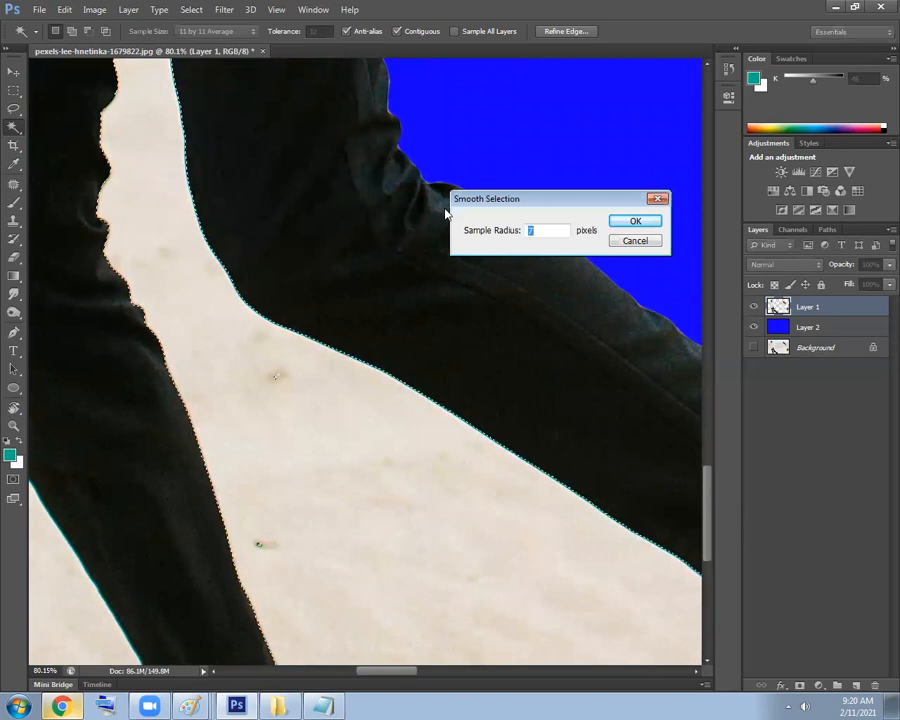
{"action": "left_click", "coordinate": [628, 222]}
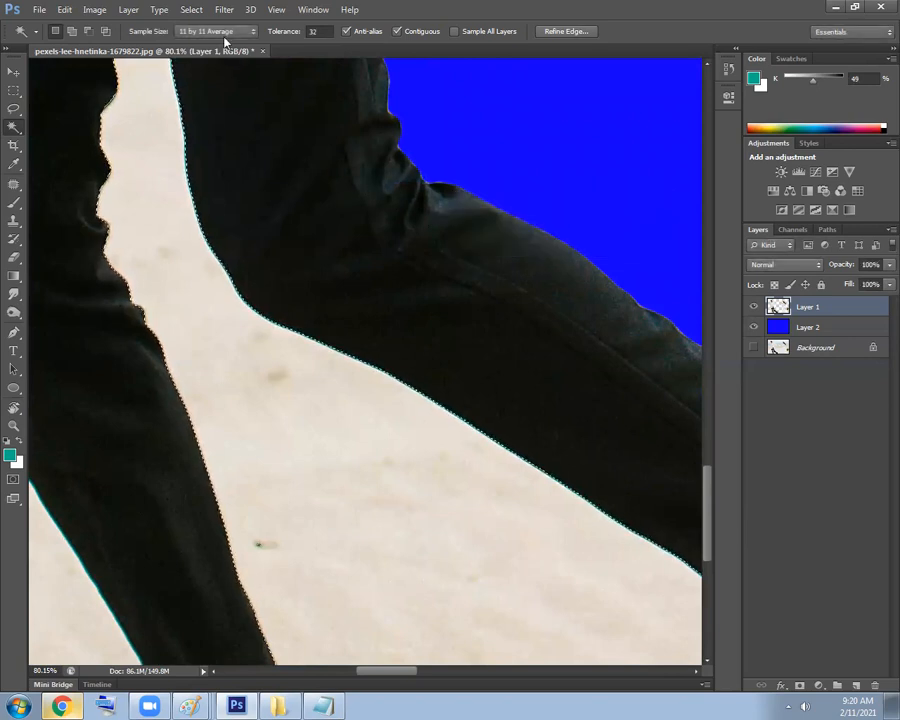
Feather the selection between the legs by 0.8 pixels, delete the selected backdrop, and deselect.
{"action": "left_click", "coordinate": [192, 9]}
{"action": "mouse_move", "coordinate": [241, 166]}
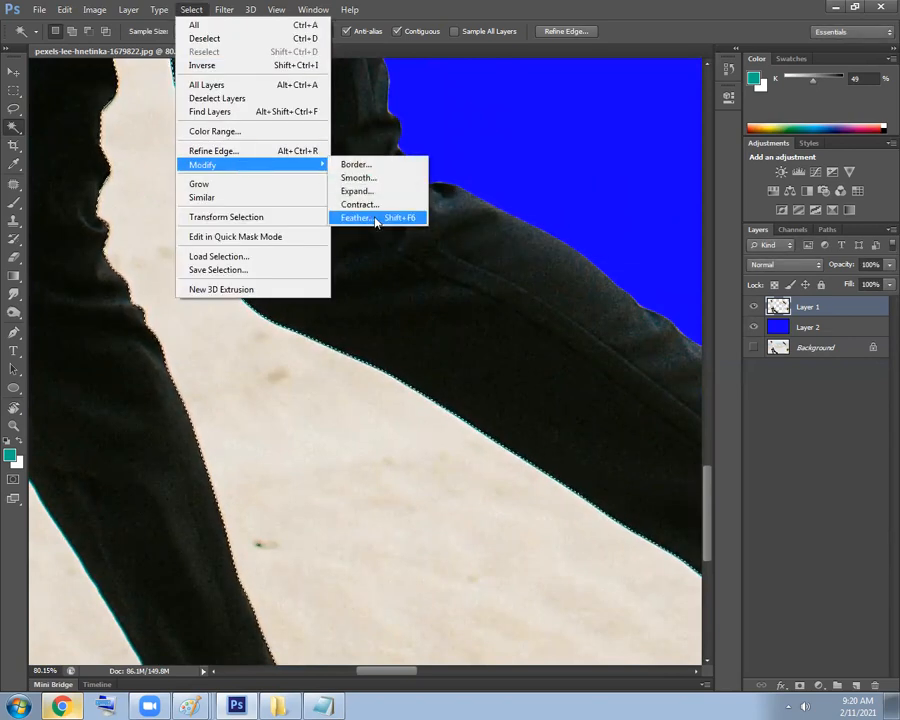
{"action": "left_click", "coordinate": [355, 221]}
{"action": "type", "text": "1"}
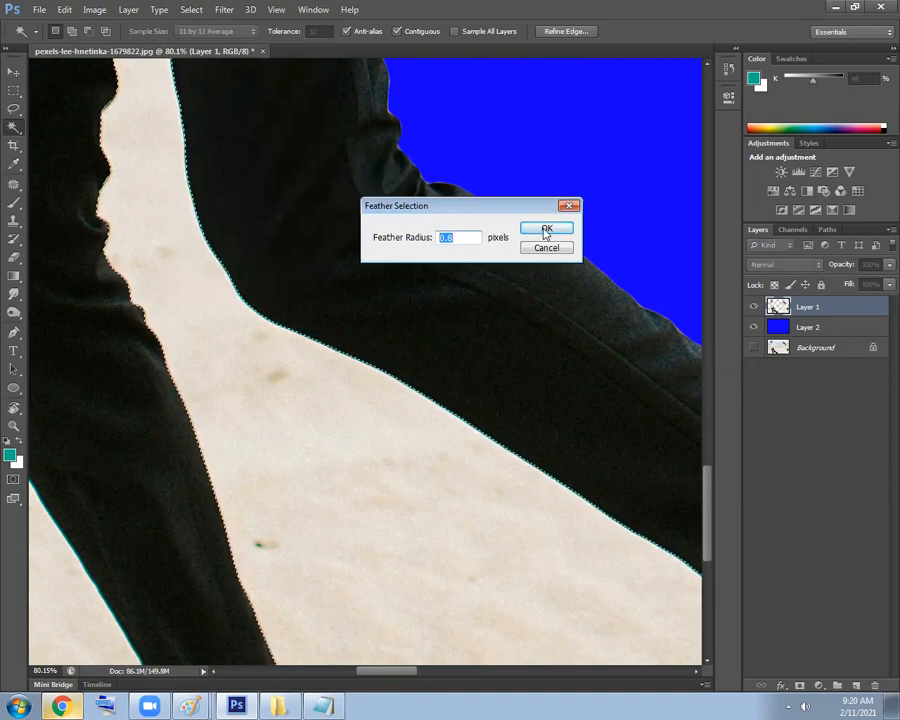
{"action": "left_click", "coordinate": [547, 230]}
{"action": "key", "text": "Delete"}
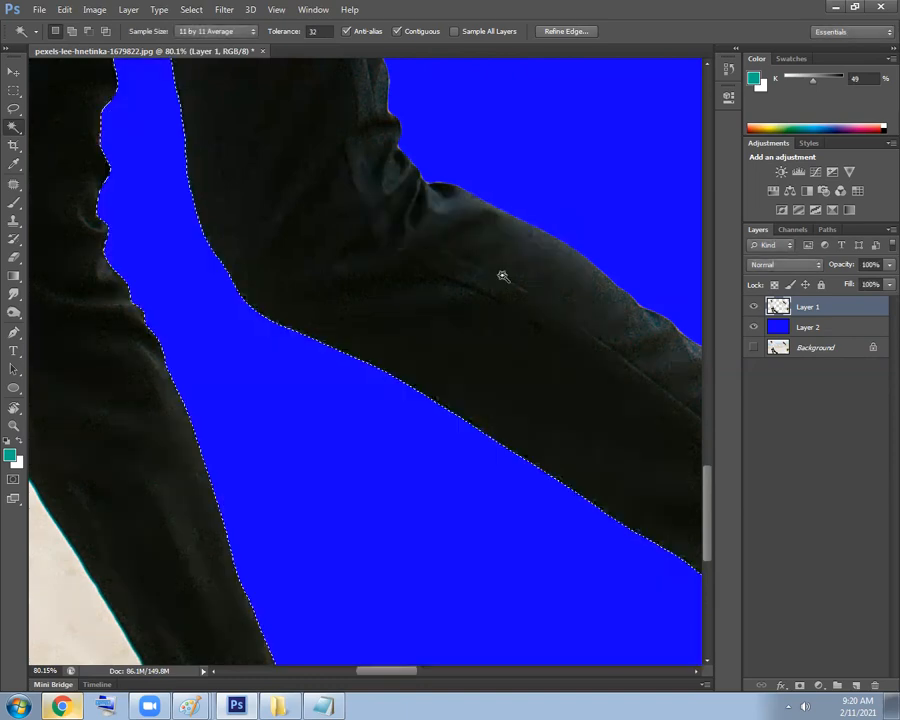
{"action": "key", "text": "ctrl+d"}
Outline the leftover light sliver at the peak of the gap between the legs with the Polygonal Lasso and delete it.
{"action": "scroll", "coordinate": [363, 365], "scroll_direction": "down", "scroll_amount": 1}
{"action": "scroll", "coordinate": [363, 365], "scroll_direction": "down", "scroll_amount": 4}
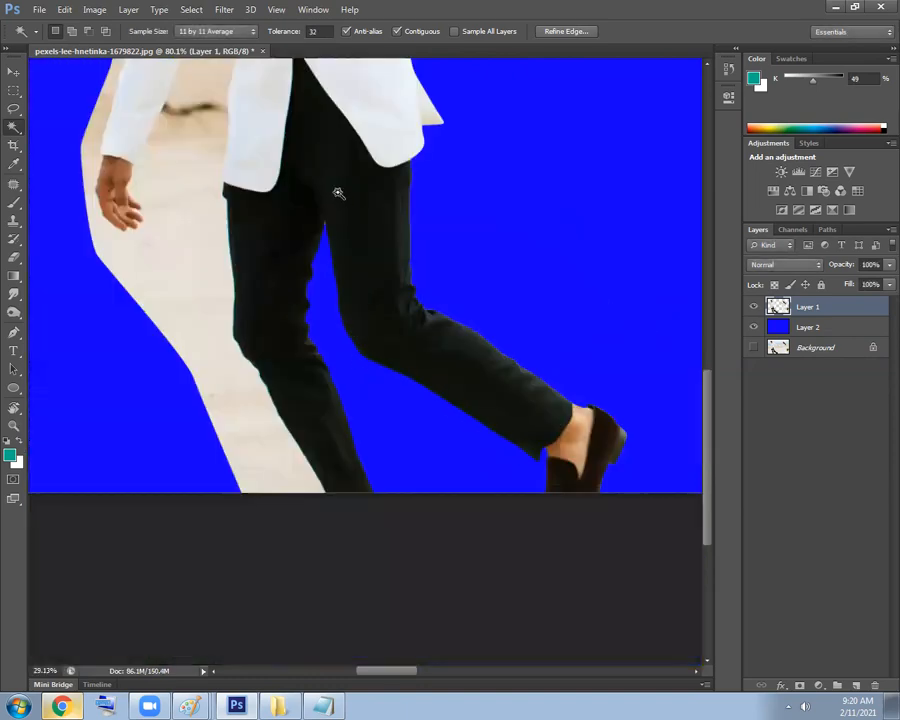
{"action": "scroll", "coordinate": [376, 257], "scroll_direction": "up", "scroll_amount": 6}
{"action": "scroll", "coordinate": [418, 282], "scroll_direction": "up", "scroll_amount": 2}
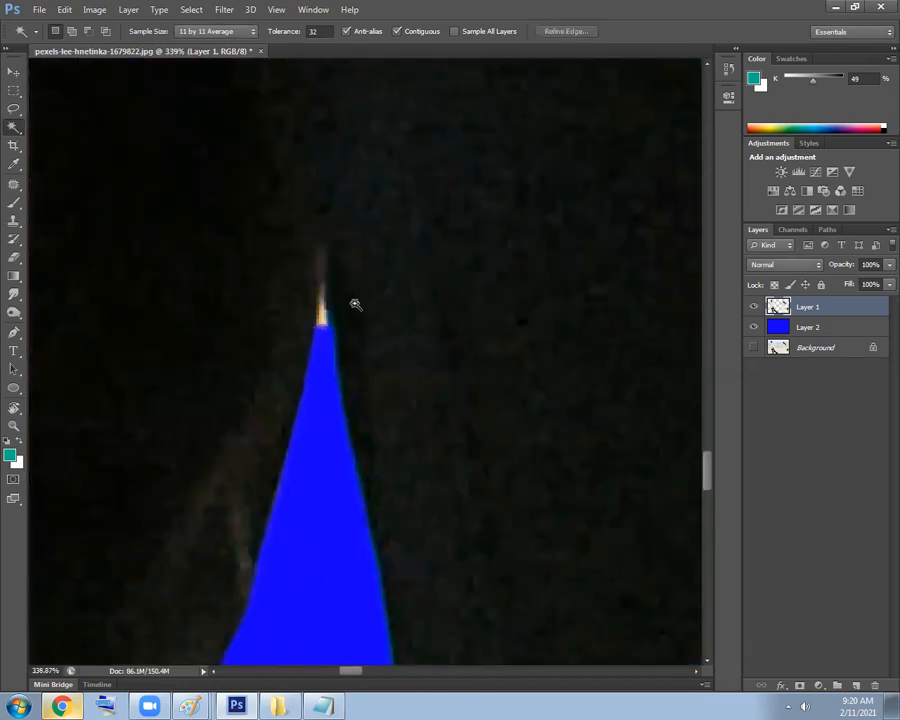
{"action": "key", "text": "l"}
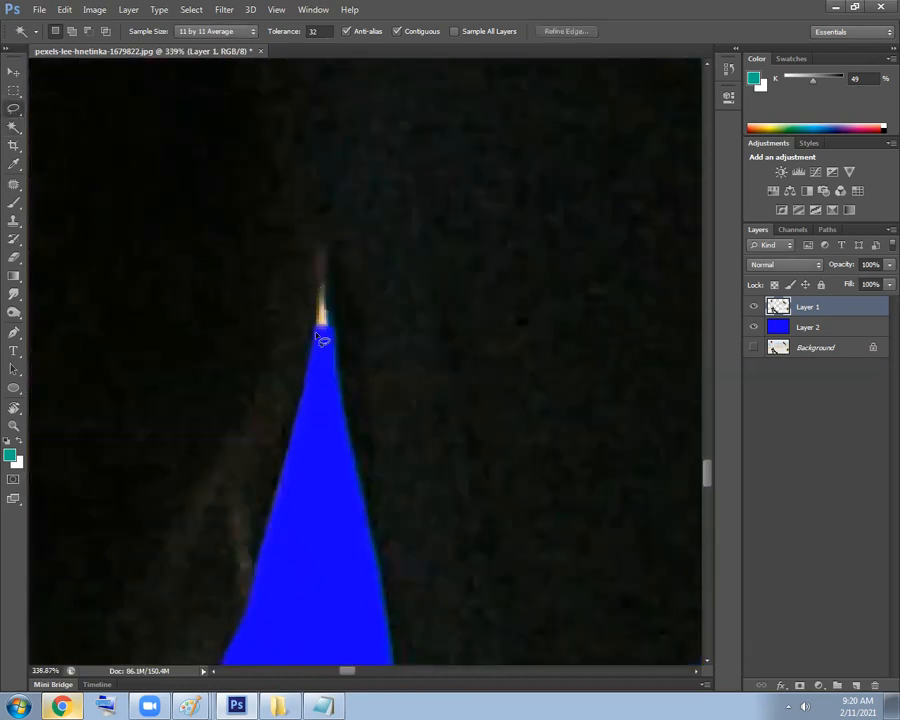
{"action": "right_click", "coordinate": [12, 109]}
{"action": "left_click", "coordinate": [50, 119]}
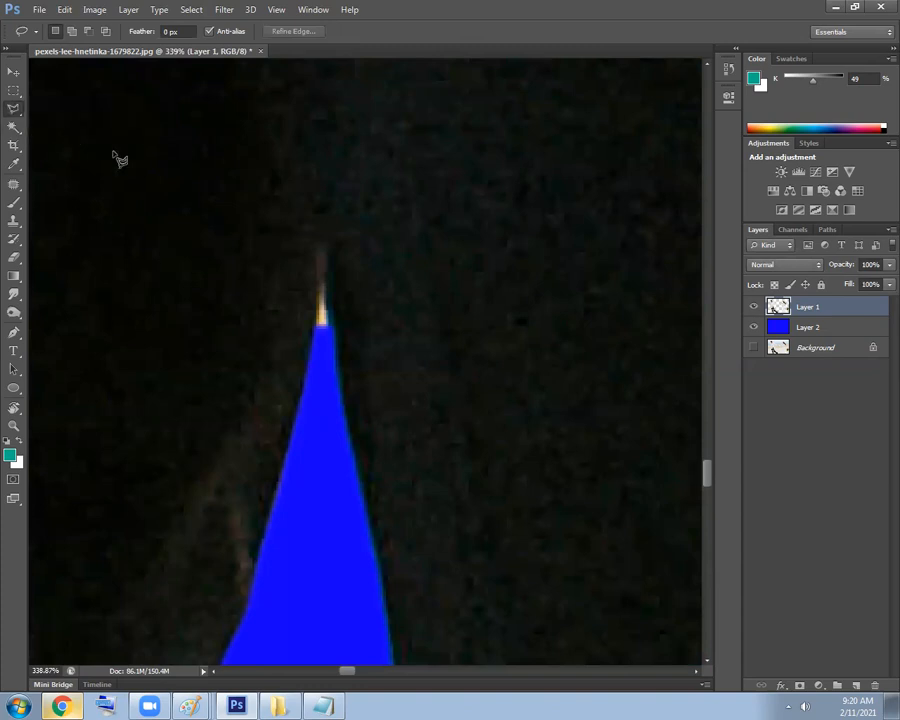
{"action": "double_click", "coordinate": [326, 346]}
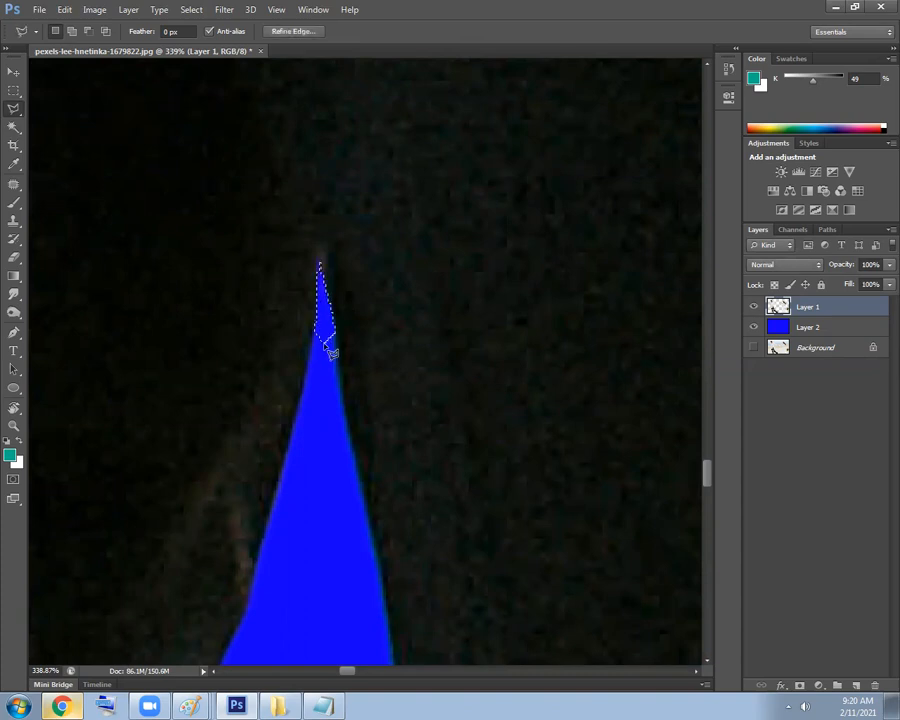
Feather the selection at the peak of the gap between the legs by 0.8 pixels, delete its contents, and deselect.
{"action": "key", "text": "shift+F6"}
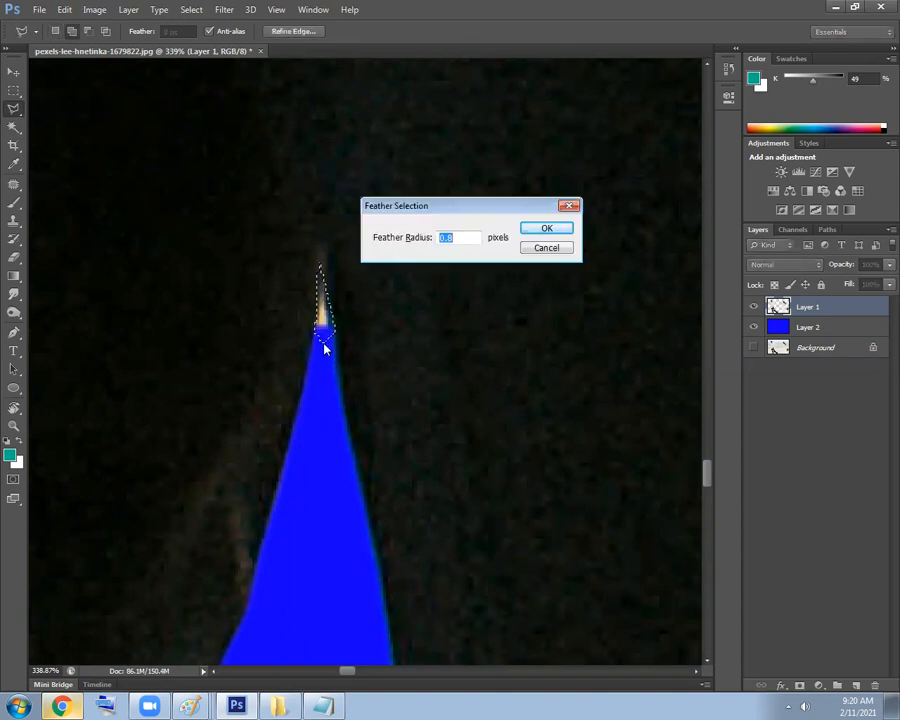
{"action": "key", "text": "Return"}
{"action": "key", "text": "Delete"}
{"action": "key", "text": "ctrl+d"}
Select the remaining light backdrop beside the outer edge of the groom's front trouser leg with the Magic Wand at tolerance 32.
{"action": "scroll", "coordinate": [400, 342], "scroll_direction": "down", "scroll_amount": 2}
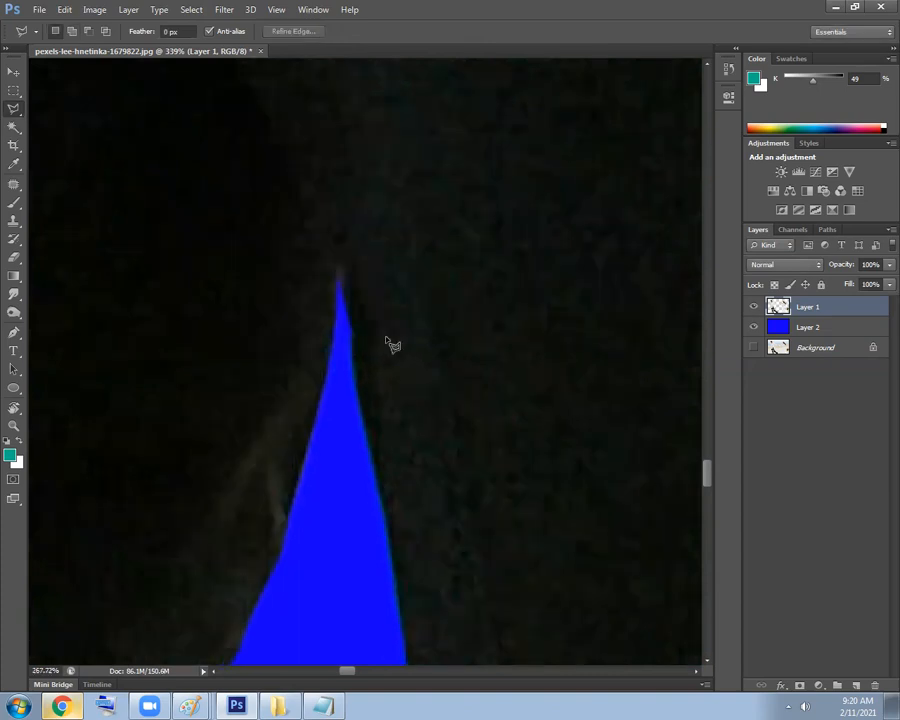
{"action": "scroll", "coordinate": [430, 340], "scroll_direction": "down", "scroll_amount": 10}
{"action": "left_click_drag", "start_coordinate": [443, 390], "coordinate": [366, 226]}
{"action": "scroll", "coordinate": [435, 313], "scroll_direction": "down", "scroll_amount": 2}
{"action": "scroll", "coordinate": [451, 340], "scroll_direction": "down", "scroll_amount": 7}
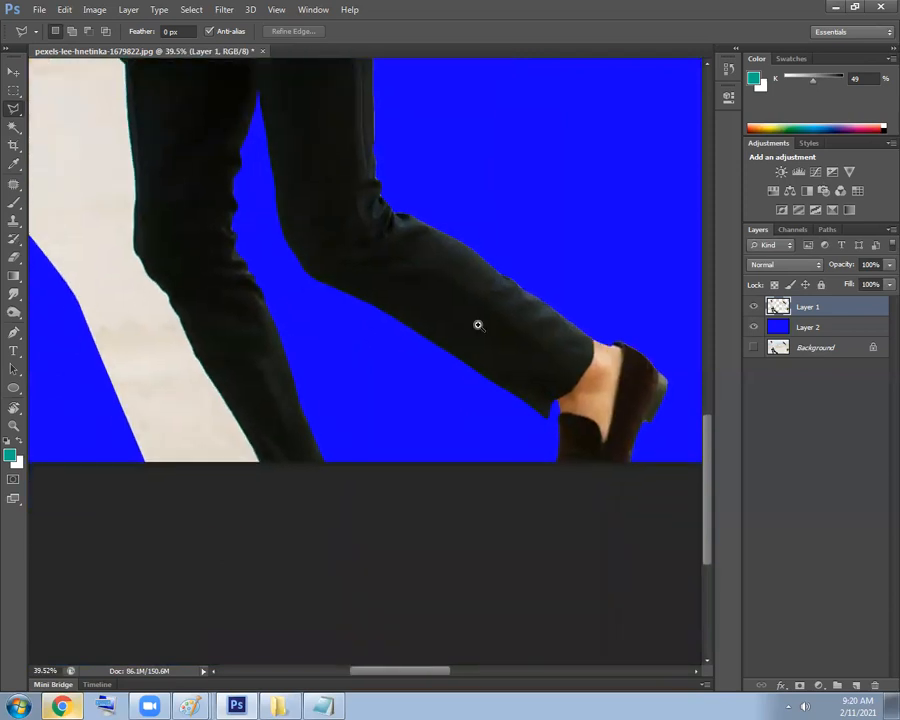
{"action": "scroll", "coordinate": [146, 476], "scroll_direction": "up", "scroll_amount": 5}
{"action": "left_click_drag", "start_coordinate": [173, 466], "coordinate": [259, 278]}
{"action": "scroll", "coordinate": [262, 346], "scroll_direction": "up", "scroll_amount": 1}
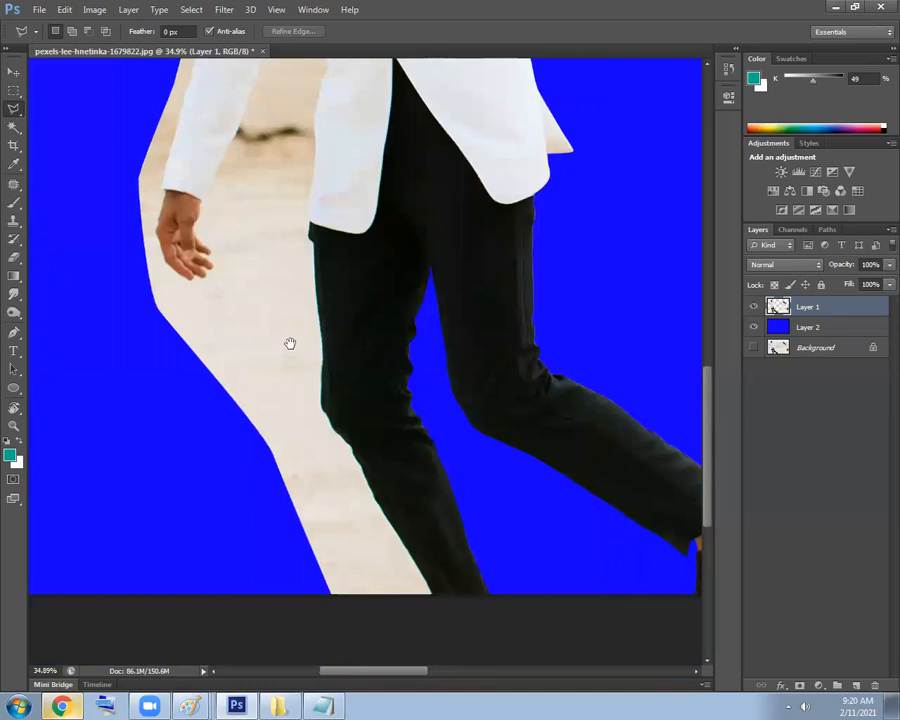
{"action": "scroll", "coordinate": [303, 404], "scroll_direction": "up", "scroll_amount": 3}
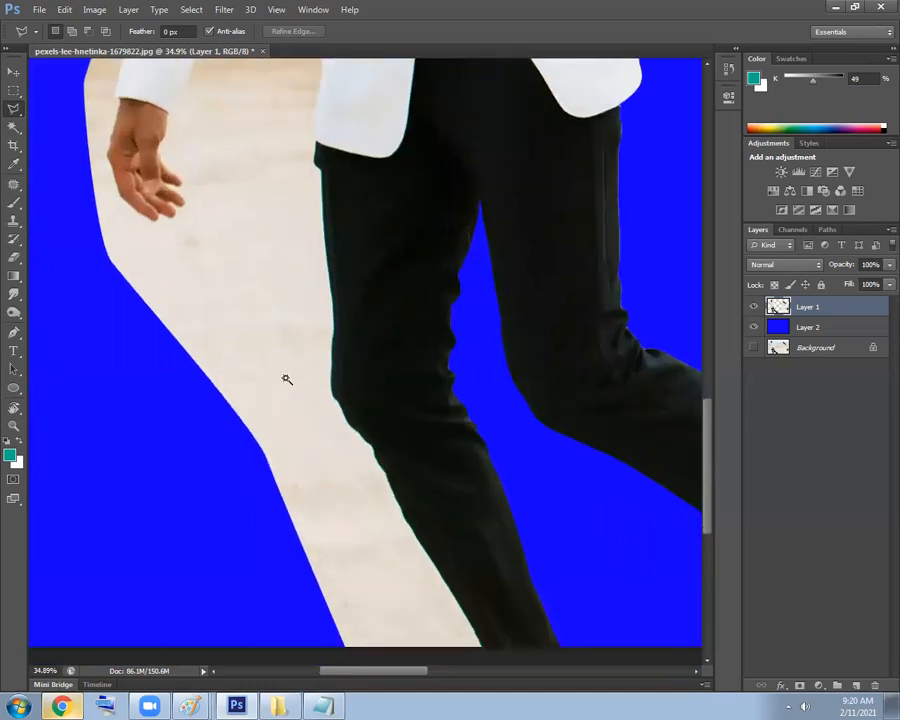
{"action": "key", "text": "w"}
{"action": "left_click", "coordinate": [285, 383]}
Examine how far the Magic Wand selection spreads along the trouser edge and into the groom's white jacket.
{"action": "scroll", "coordinate": [282, 306], "scroll_direction": "down", "scroll_amount": 2}
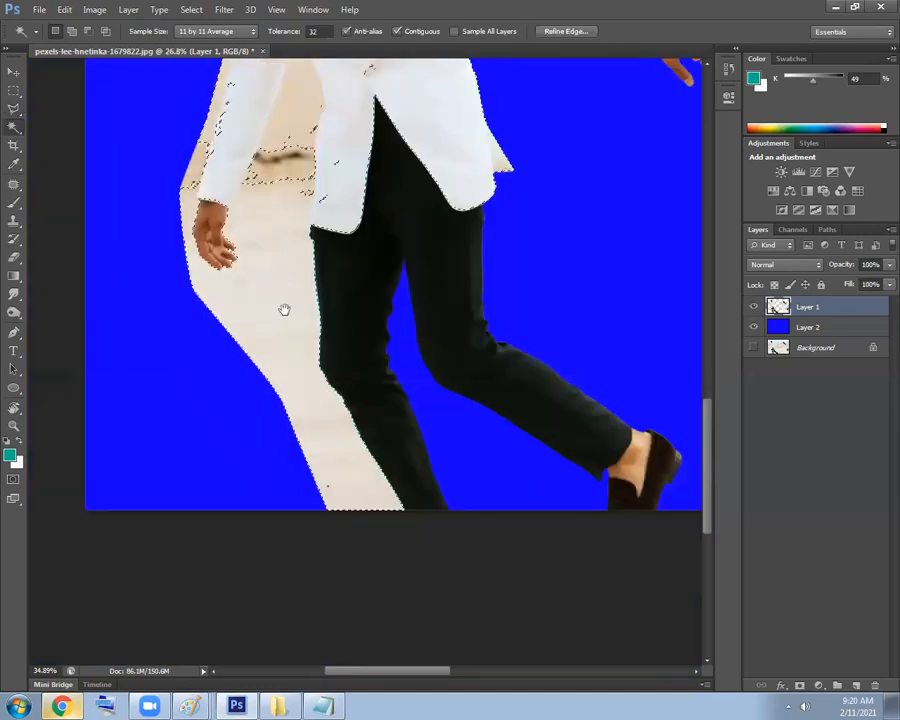
{"action": "scroll", "coordinate": [270, 284], "scroll_direction": "up", "scroll_amount": 2}
{"action": "left_click_drag", "start_coordinate": [307, 243], "coordinate": [302, 333]}
{"action": "scroll", "coordinate": [362, 362], "scroll_direction": "up", "scroll_amount": 13}
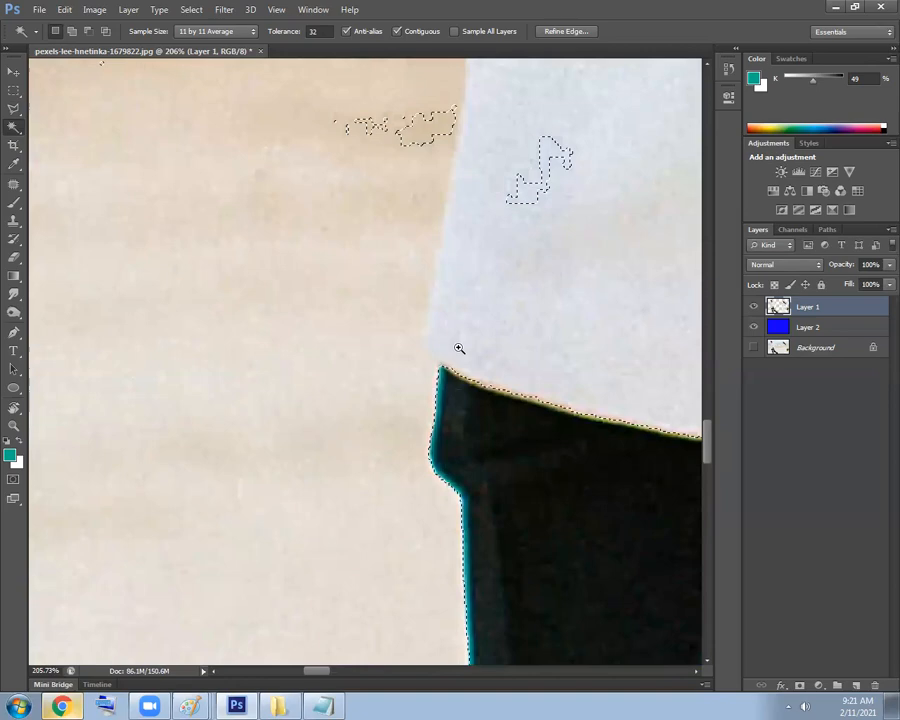
{"action": "scroll", "coordinate": [384, 332], "scroll_direction": "down", "scroll_amount": 9}
{"action": "left_click_drag", "start_coordinate": [455, 339], "coordinate": [278, 383]}
{"action": "scroll", "coordinate": [388, 356], "scroll_direction": "down", "scroll_amount": 5}
{"action": "scroll", "coordinate": [356, 355], "scroll_direction": "down", "scroll_amount": 5}
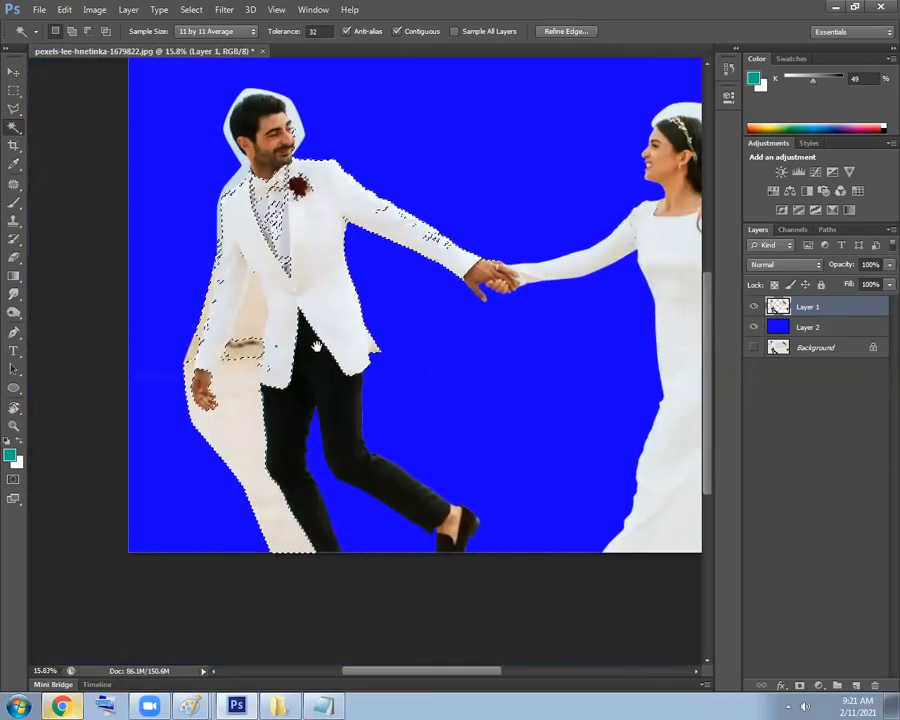
{"action": "scroll", "coordinate": [278, 383], "scroll_direction": "up", "scroll_amount": 2}
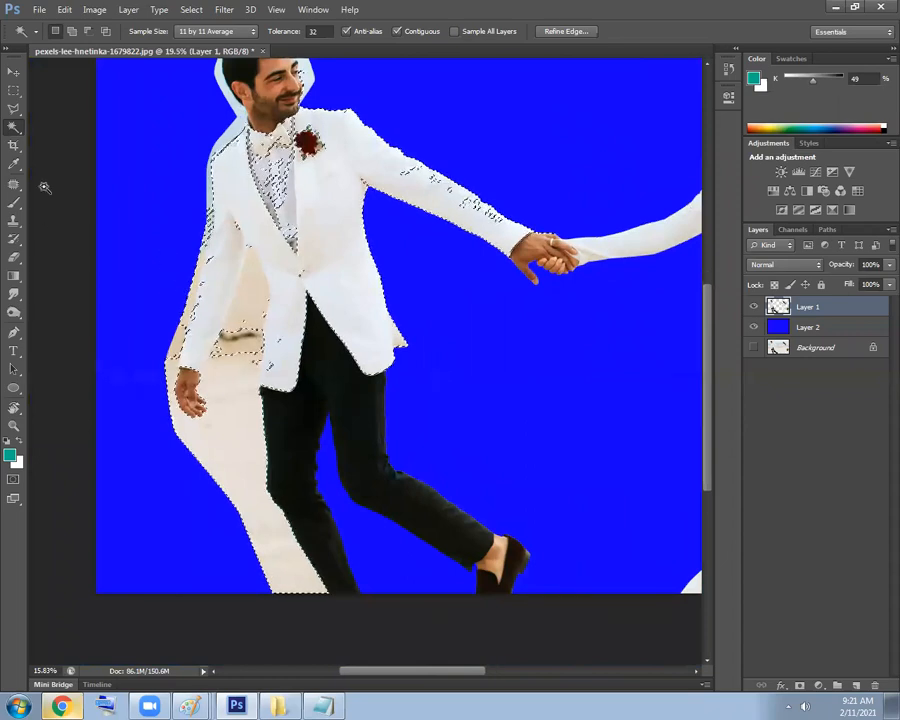
Subtract everything above the groom's lowered hand from the selection with the Lasso, keeping only the backdrop beside his leg.
{"action": "left_click", "coordinate": [13, 108]}
{"action": "left_click", "coordinate": [75, 104]}
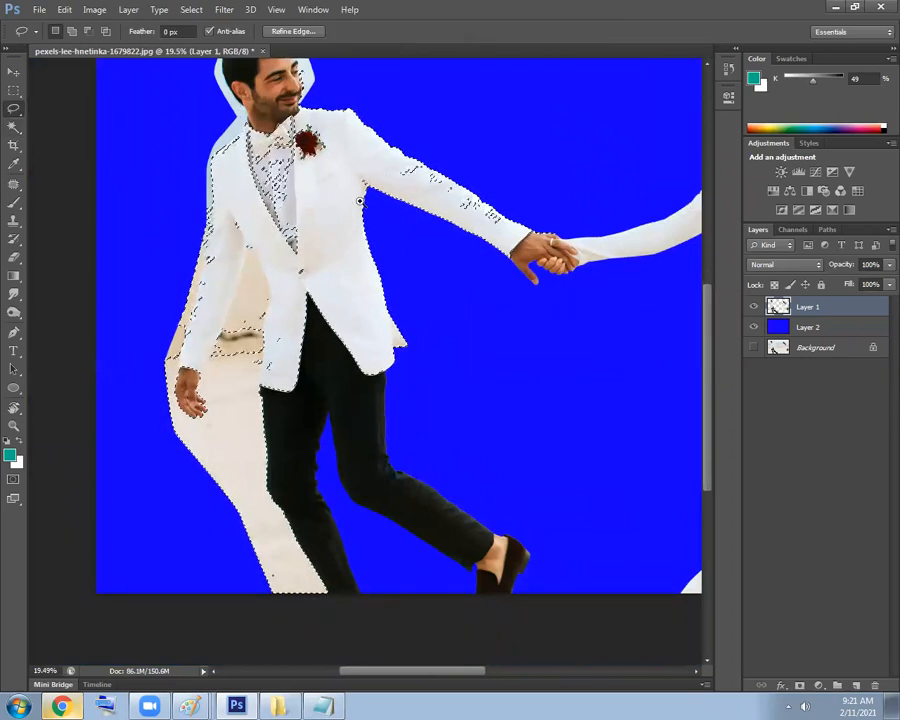
{"action": "scroll", "coordinate": [287, 224], "scroll_direction": "down", "scroll_amount": 3}
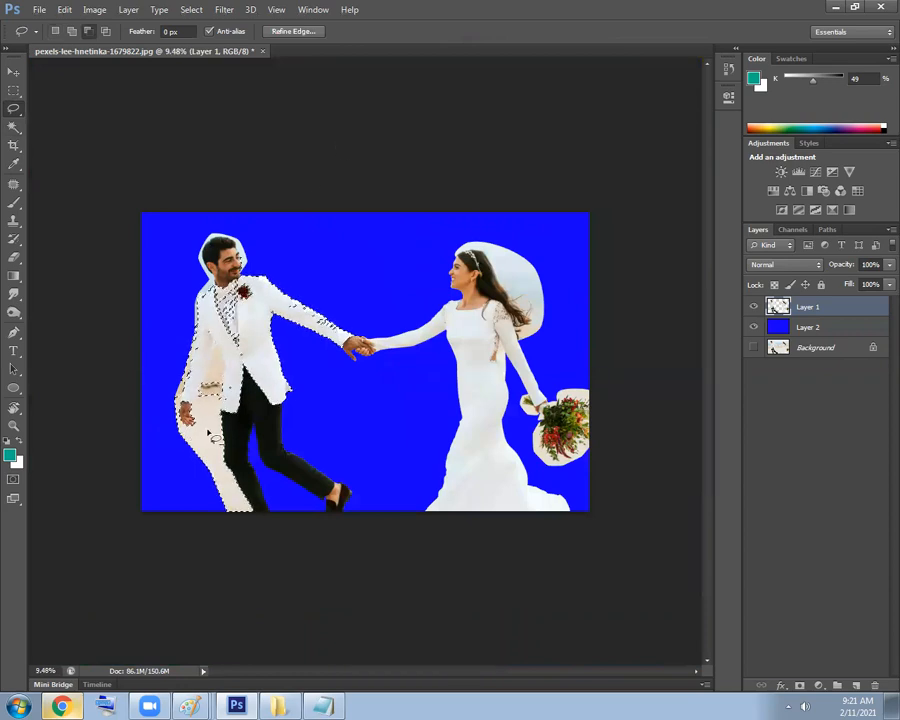
{"action": "mouse_move", "coordinate": [164, 213]}
{"action": "left_mouse_down"}
{"action": "mouse_move", "coordinate": [137, 373]}
{"action": "mouse_move", "coordinate": [152, 422]}
{"action": "left_mouse_up"}
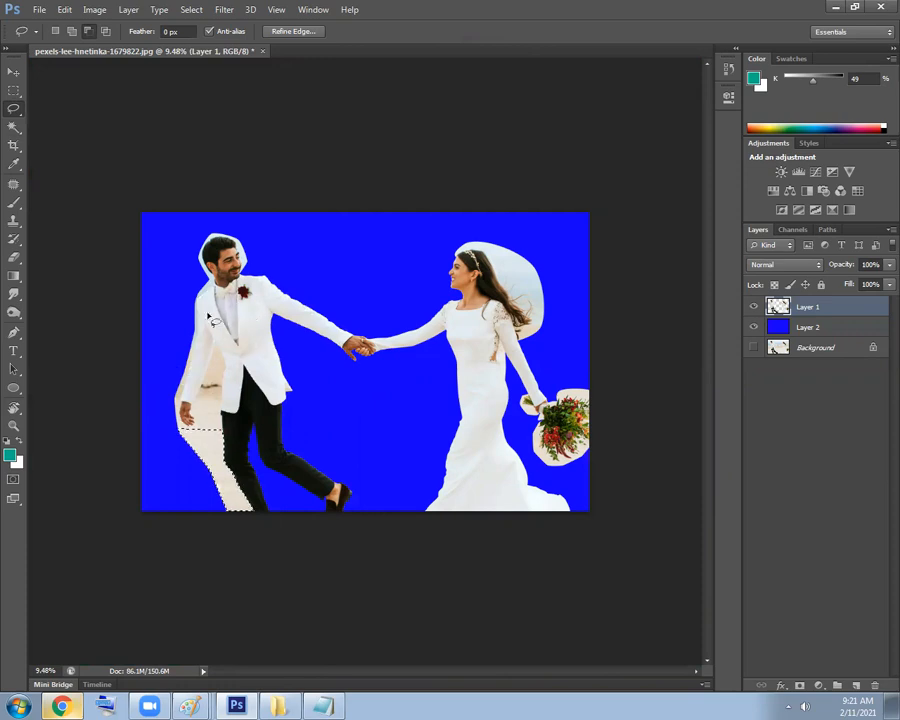
Feather the backdrop selection beside the groom's front leg by 0.8 pixels.
{"action": "scroll", "coordinate": [209, 456], "scroll_direction": "up", "scroll_amount": 2}
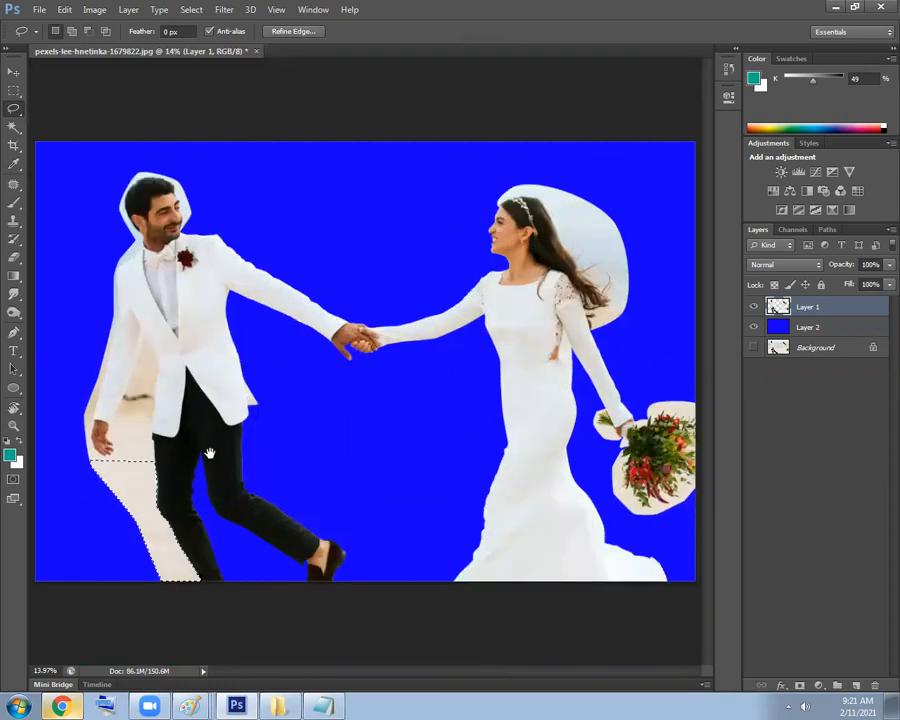
{"action": "scroll", "coordinate": [168, 510], "scroll_direction": "up", "scroll_amount": 6}
{"action": "left_click_drag", "start_coordinate": [184, 507], "coordinate": [350, 351]}
{"action": "scroll", "coordinate": [309, 338], "scroll_direction": "up", "scroll_amount": 3}
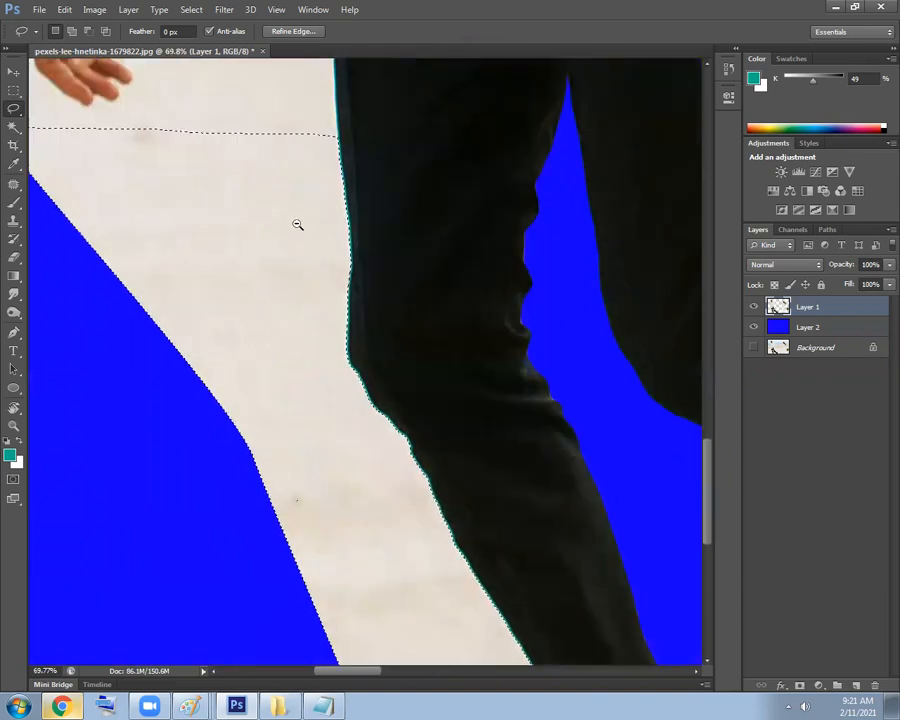
{"action": "left_click_drag", "start_coordinate": [318, 222], "coordinate": [346, 332]}
{"action": "scroll", "coordinate": [300, 320], "scroll_direction": "down", "scroll_amount": 3}
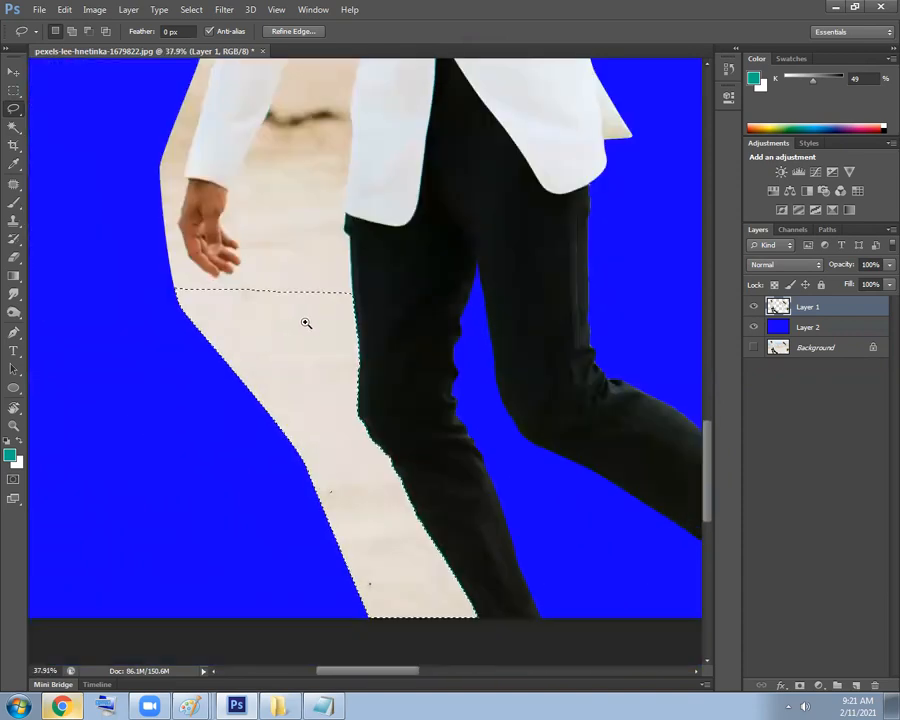
{"action": "scroll", "coordinate": [318, 366], "scroll_direction": "up", "scroll_amount": 1}
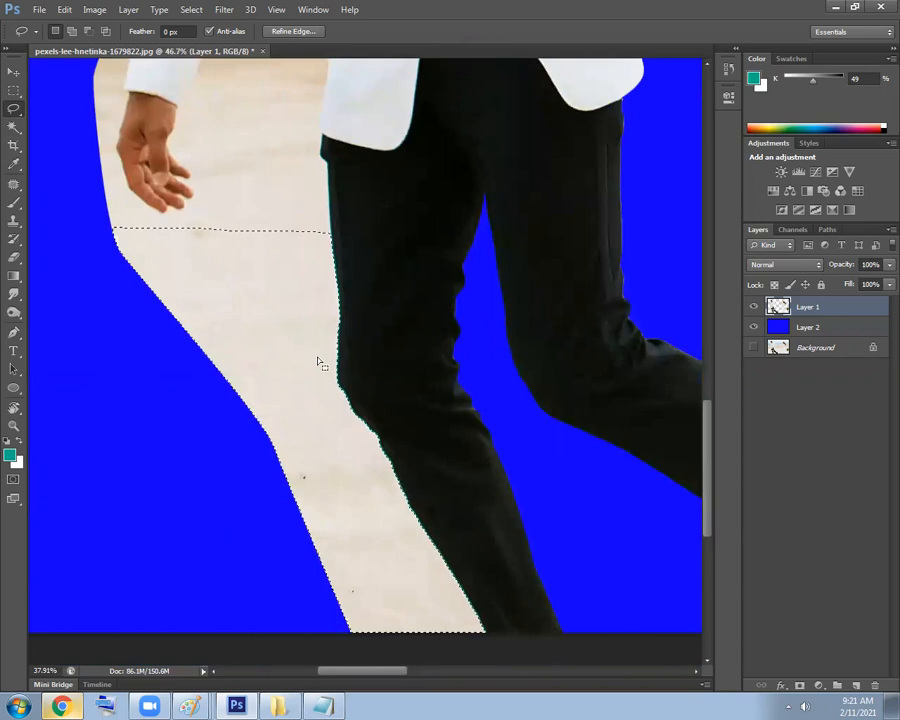
{"action": "key", "text": "shift+F6"}
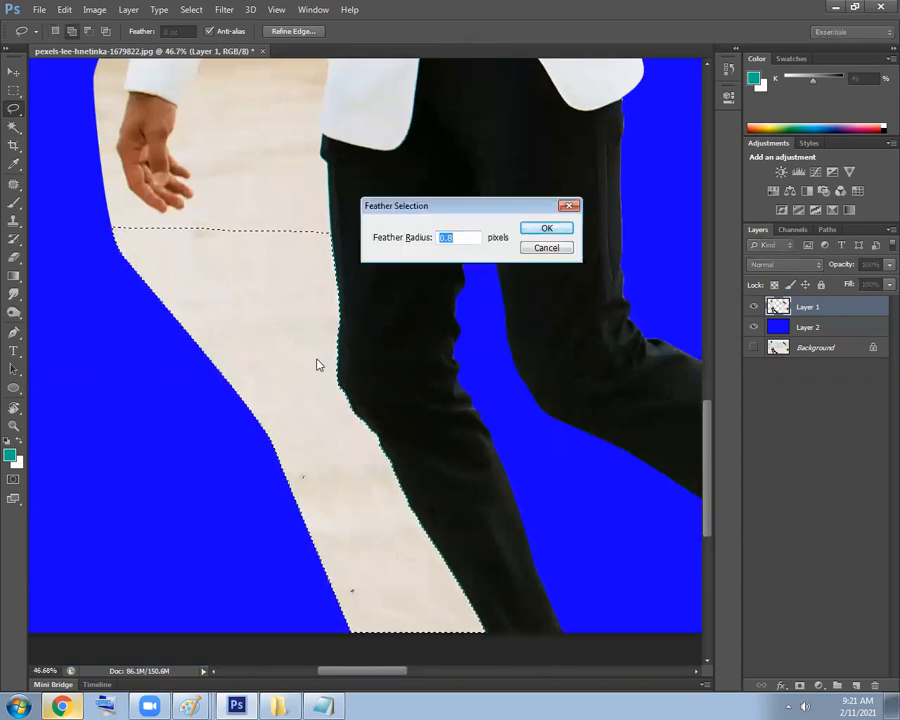
{"action": "key", "text": "Return"}
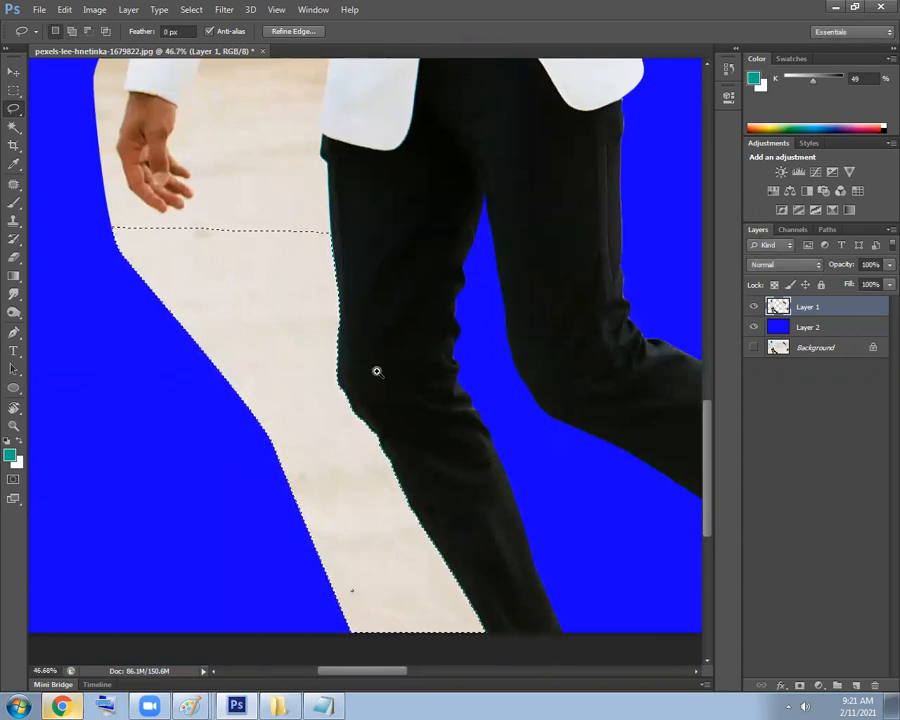
Smooth the selection along the groom's trouser edge with a 7-pixel sample radius.
{"action": "scroll", "coordinate": [417, 409], "scroll_direction": "up", "scroll_amount": 7}
{"action": "left_click", "coordinate": [191, 10]}
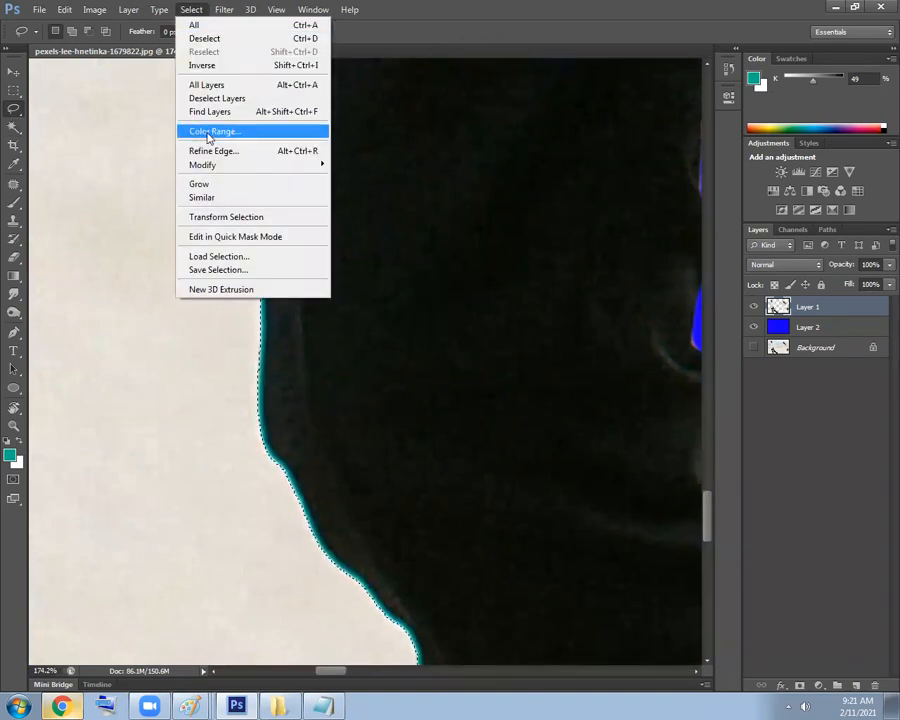
{"action": "mouse_move", "coordinate": [254, 172]}
{"action": "left_click", "coordinate": [357, 177]}
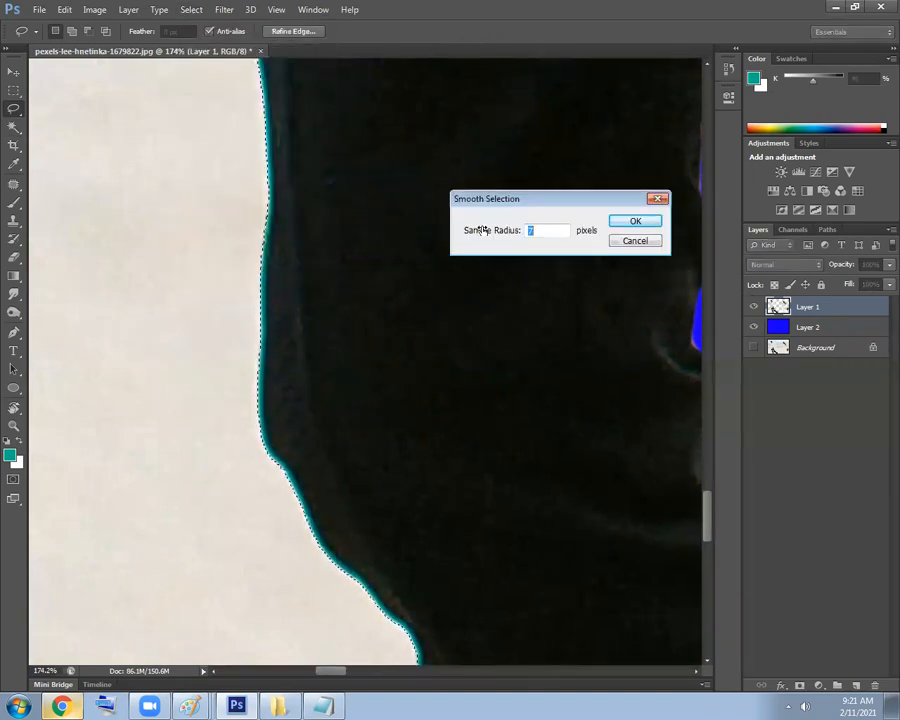
{"action": "left_click", "coordinate": [630, 222]}
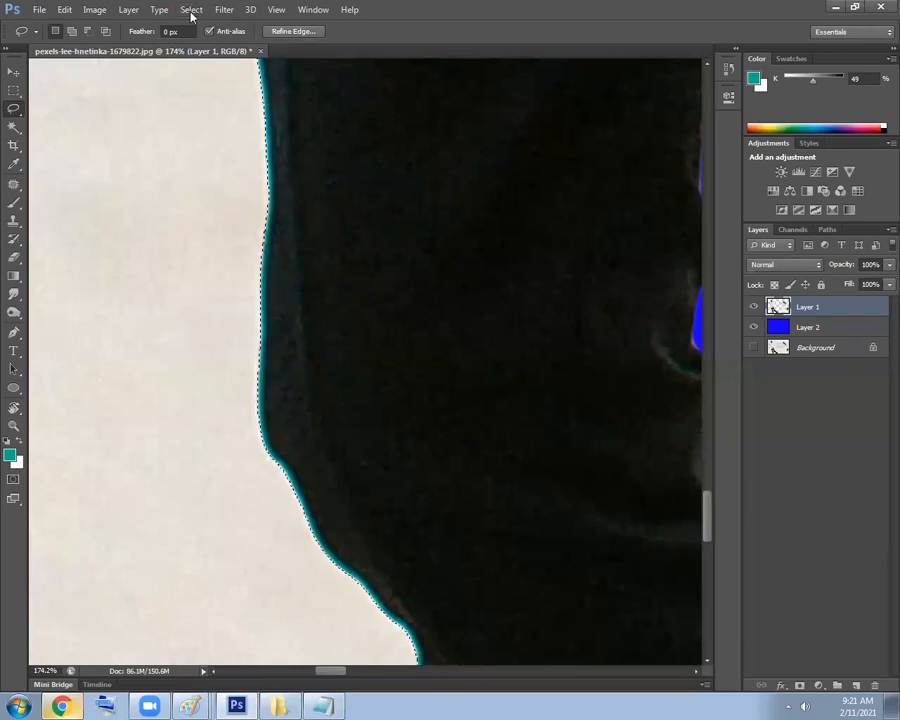
Expand the selection over the teal fringe along the trouser edge, delete the selected backdrop, and deselect.
{"action": "left_click", "coordinate": [191, 10]}
{"action": "mouse_move", "coordinate": [221, 166]}
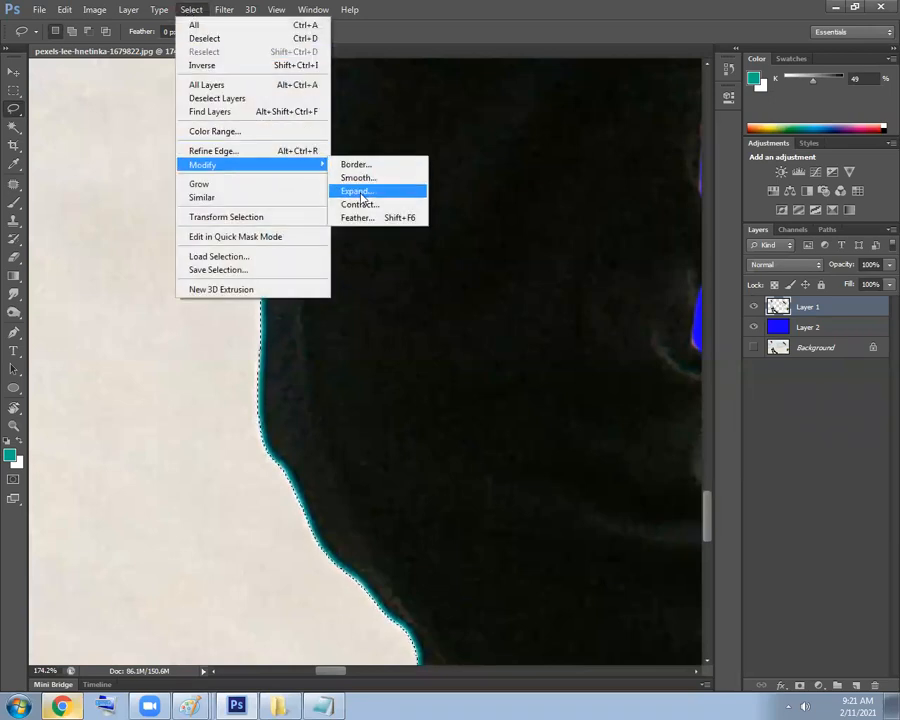
{"action": "left_click", "coordinate": [358, 191]}
{"action": "left_click", "coordinate": [516, 238]}
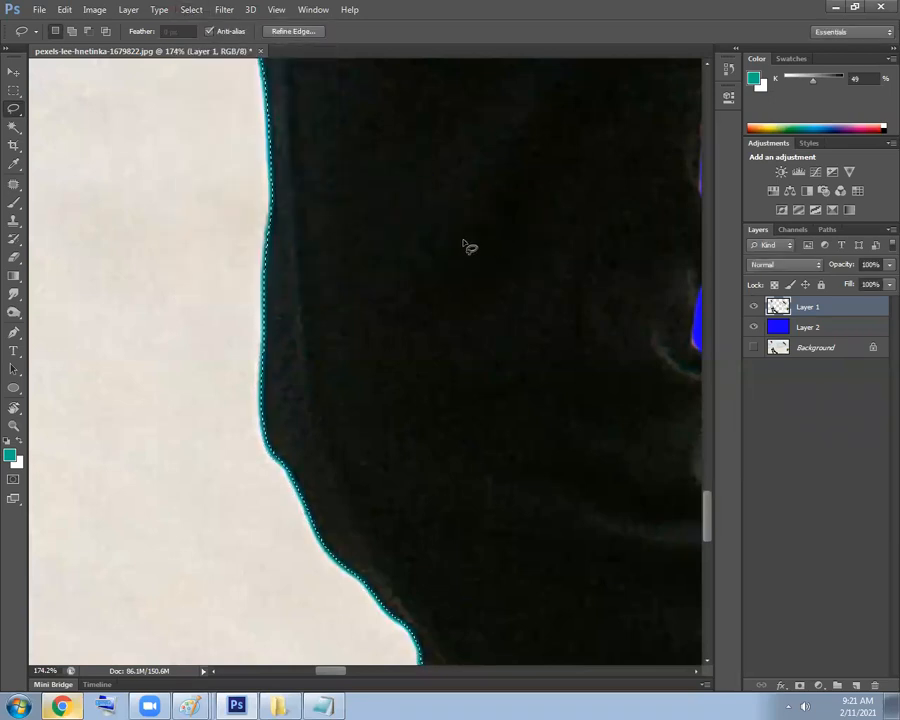
{"action": "key", "text": "Delete"}
{"action": "key", "text": "ctrl+d"}
Try to select the pale backdrop above the groom's shoulder and beside his neck with the Magic Wand.
{"action": "scroll", "coordinate": [319, 242], "scroll_direction": "down", "scroll_amount": 5}
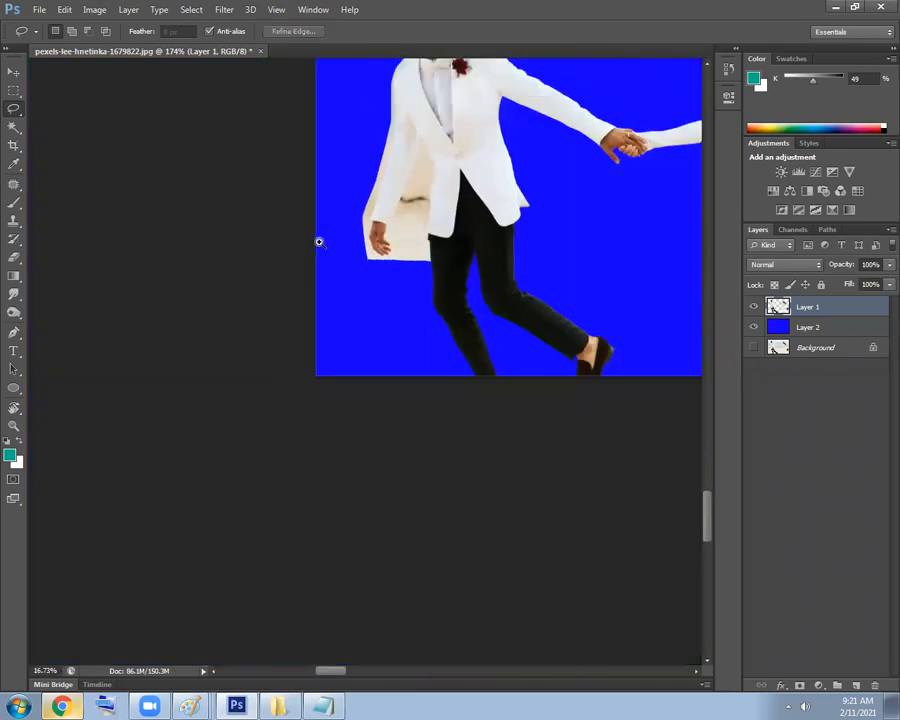
{"action": "scroll", "coordinate": [157, 393], "scroll_direction": "up", "scroll_amount": 5}
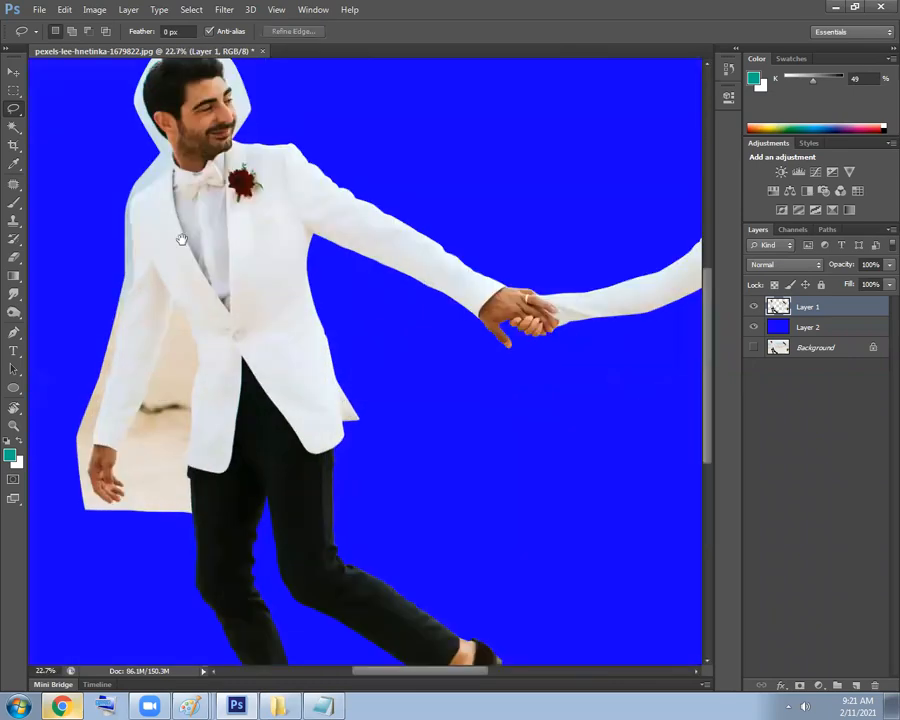
{"action": "scroll", "coordinate": [272, 217], "scroll_direction": "up", "scroll_amount": 1}
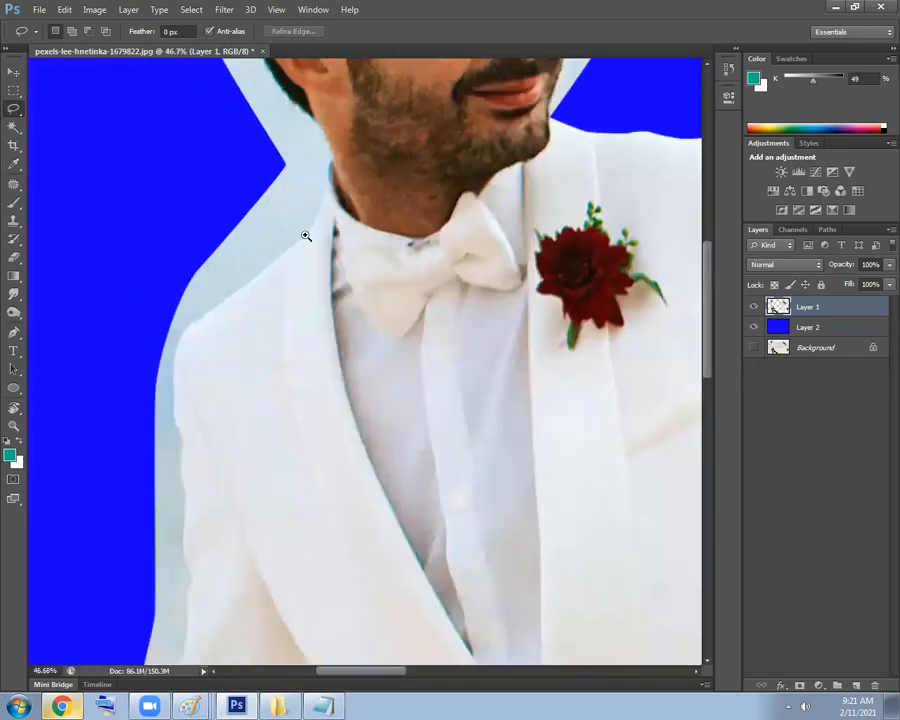
{"action": "scroll", "coordinate": [287, 188], "scroll_direction": "up", "scroll_amount": 5}
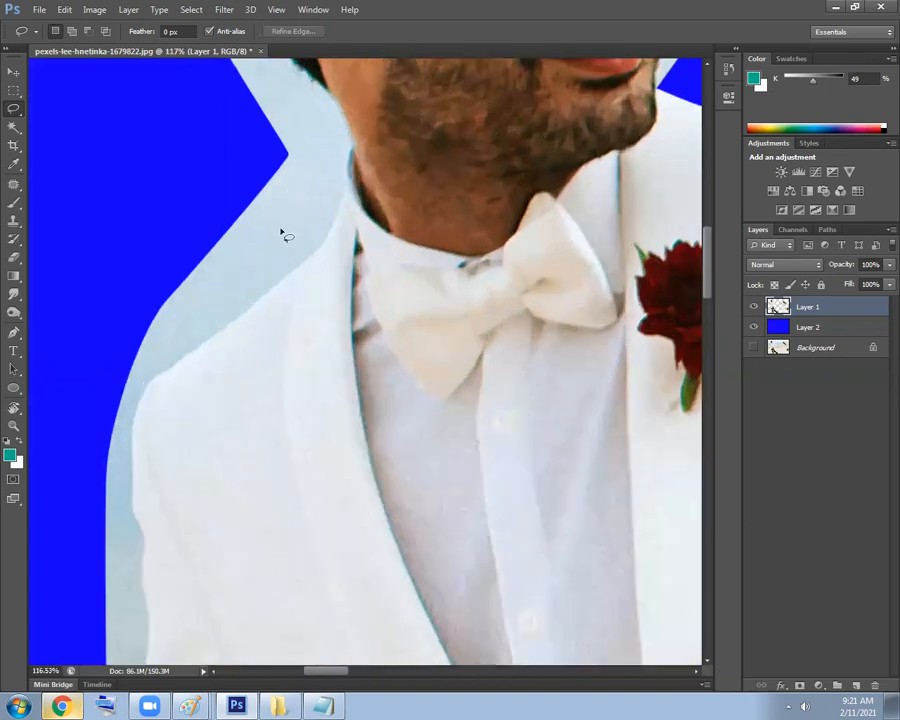
{"action": "key", "text": "w"}
{"action": "left_click", "coordinate": [282, 234]}
{"action": "left_click", "coordinate": [306, 219], "text": "shift"}
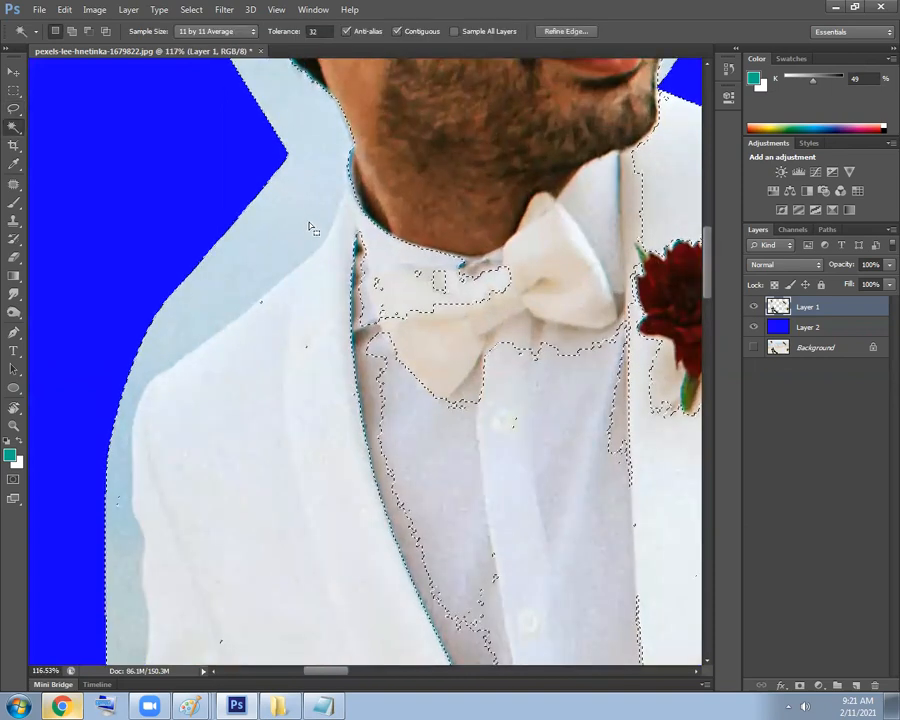
{"action": "key", "text": "ctrl+d"}
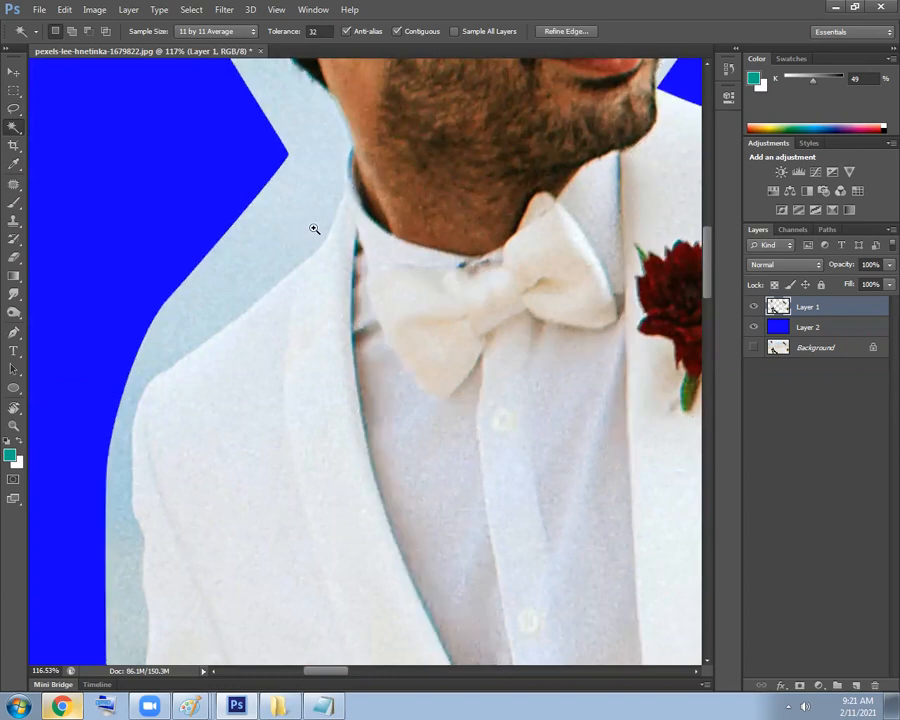
Try to select the pale backdrop in front of the groom's face with the Magic Wand.
{"action": "scroll", "coordinate": [315, 229], "scroll_direction": "down", "scroll_amount": 5}
{"action": "scroll", "coordinate": [311, 232], "scroll_direction": "up", "scroll_amount": 3}
{"action": "left_click_drag", "start_coordinate": [322, 194], "coordinate": [334, 300]}
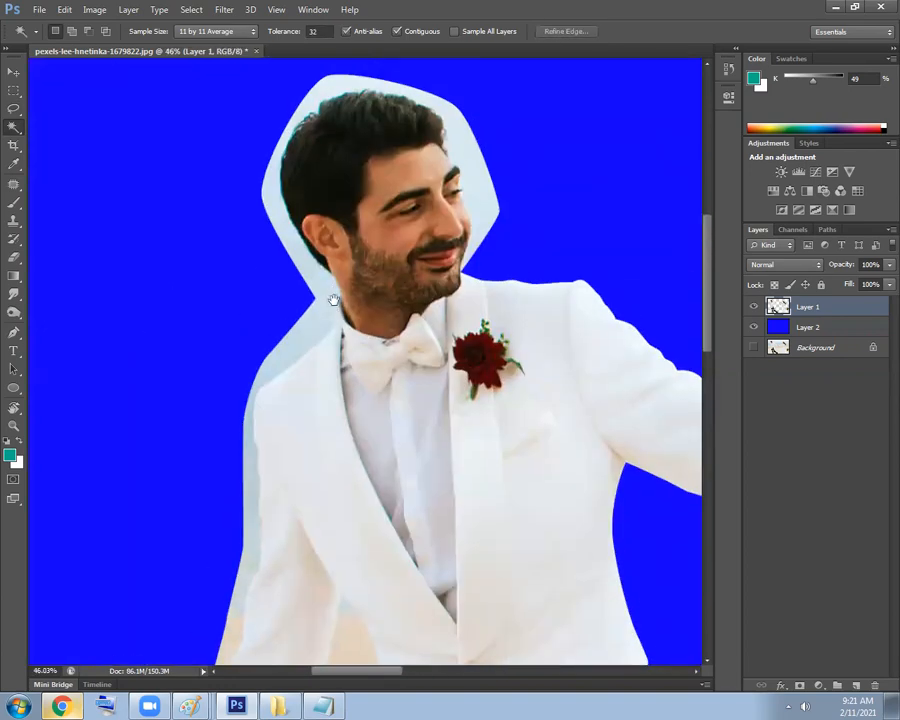
{"action": "scroll", "coordinate": [373, 287], "scroll_direction": "up", "scroll_amount": 2}
{"action": "scroll", "coordinate": [524, 236], "scroll_direction": "up", "scroll_amount": 2}
{"action": "scroll", "coordinate": [452, 238], "scroll_direction": "up", "scroll_amount": 3}
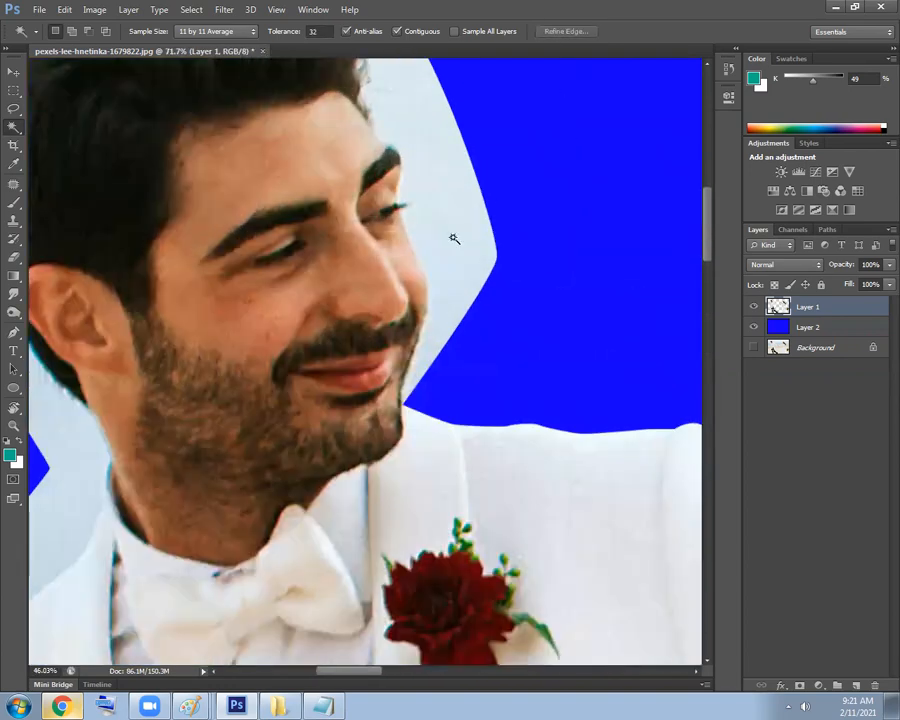
{"action": "left_click", "coordinate": [450, 242]}
{"action": "key", "text": "ctrl+d"}
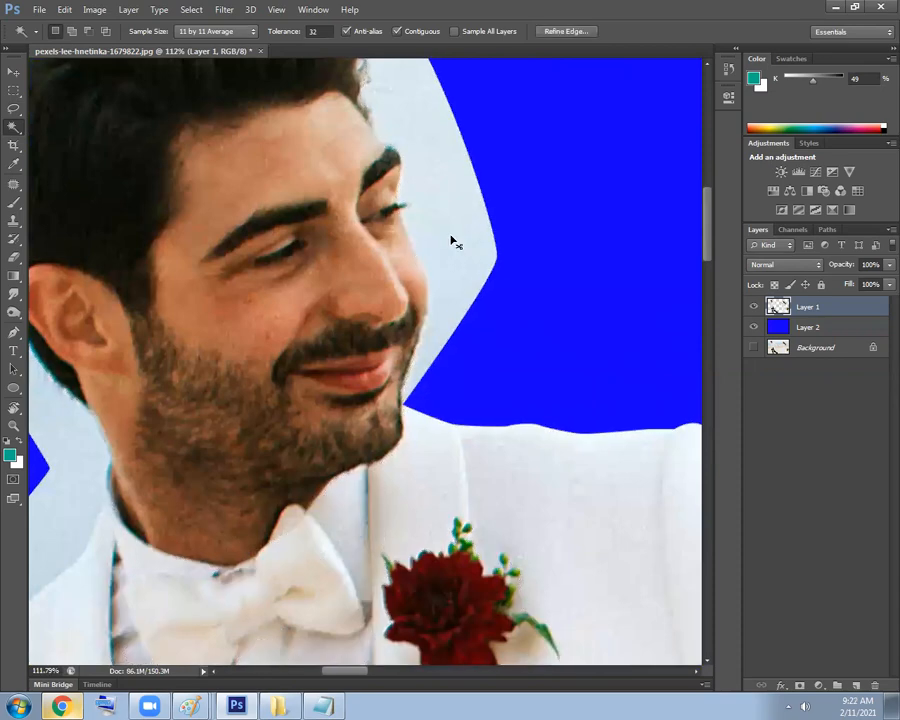
Select the sandy backdrop around the groom's lowered hand and between his sleeve and jacket with the Magic Wand.
{"action": "left_click_drag", "start_coordinate": [435, 237], "coordinate": [380, 250]}
{"action": "left_click_drag", "start_coordinate": [388, 364], "coordinate": [399, 145]}
{"action": "left_click_drag", "start_coordinate": [317, 341], "coordinate": [360, 174]}
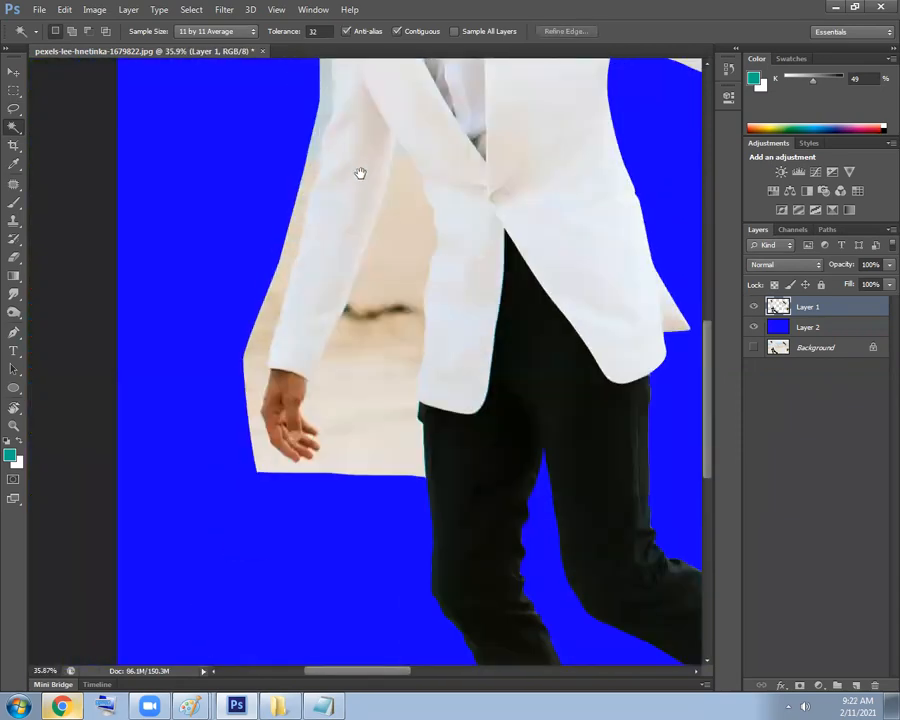
{"action": "left_click", "coordinate": [366, 347]}
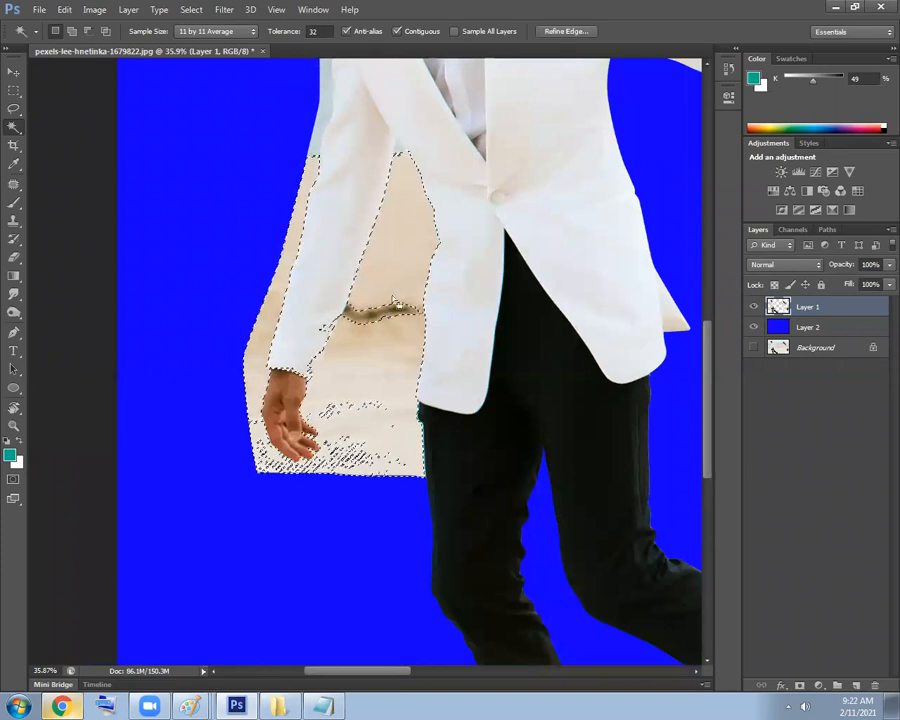
{"action": "scroll", "coordinate": [360, 300], "scroll_direction": "up", "scroll_amount": 3}
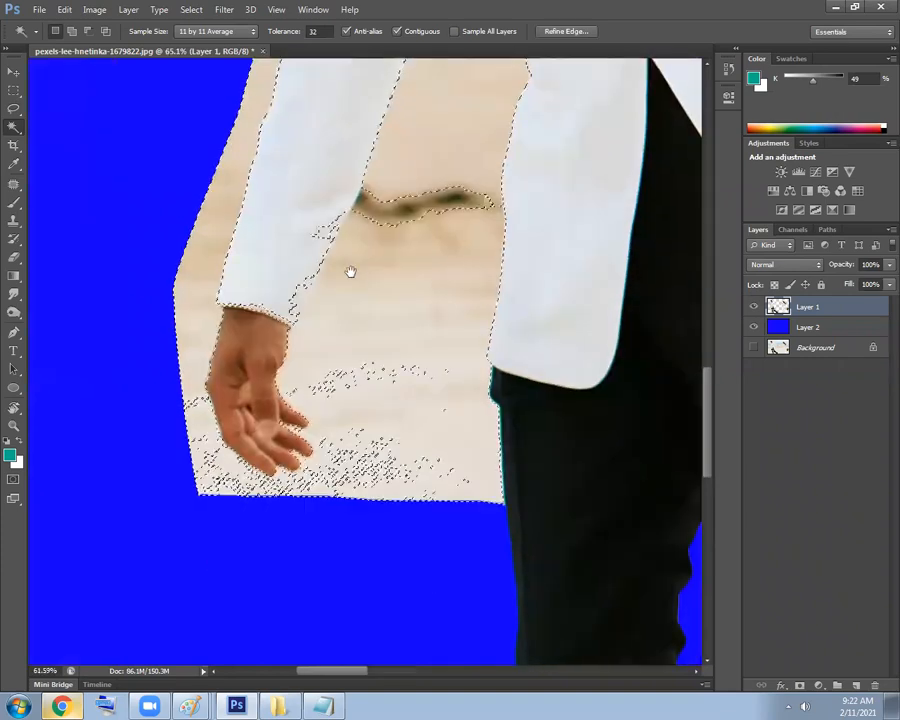
Drop the current selection and trace a Pen path down the jacket's edge from the armpit past the fold beside the sandy gap.
{"action": "key", "text": "ctrl+d"}
{"action": "scroll", "coordinate": [370, 340], "scroll_direction": "down", "scroll_amount": 4}
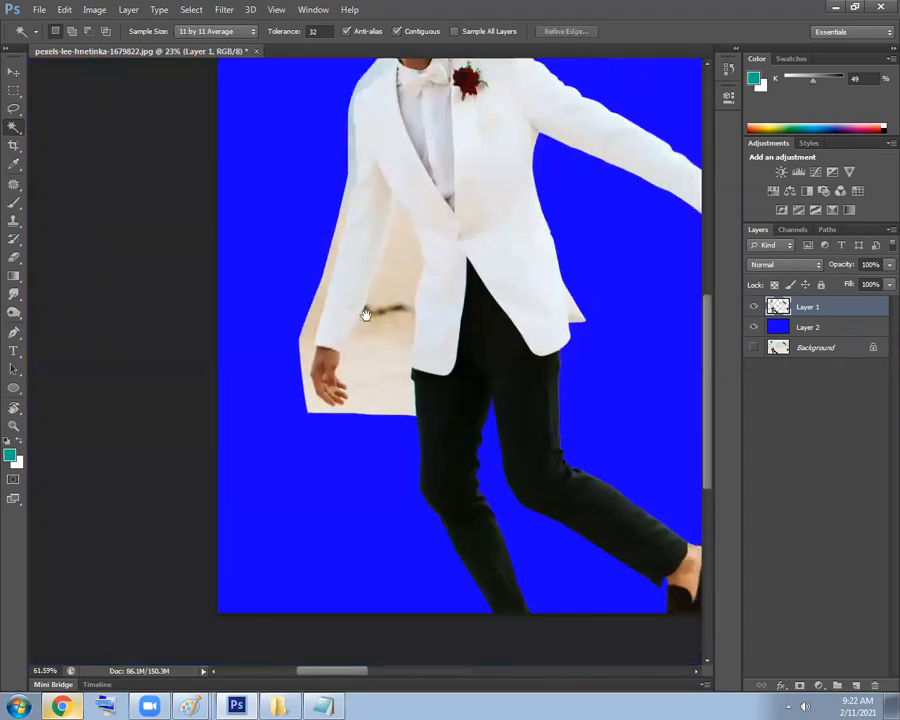
{"action": "key", "text": "p"}
{"action": "scroll", "coordinate": [408, 287], "scroll_direction": "up", "scroll_amount": 5}
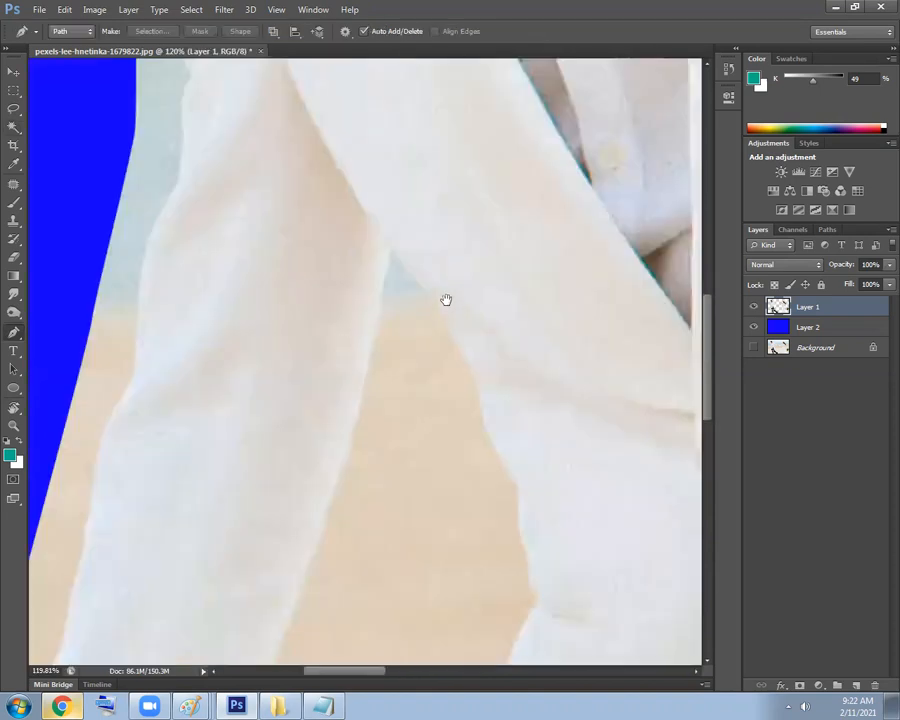
{"action": "scroll", "coordinate": [352, 248], "scroll_direction": "up", "scroll_amount": 2}
{"action": "left_click_drag", "start_coordinate": [402, 292], "coordinate": [409, 306]}
{"action": "left_click_drag", "start_coordinate": [483, 437], "coordinate": [483, 445]}
{"action": "left_click_drag", "start_coordinate": [502, 476], "coordinate": [388, 223]}
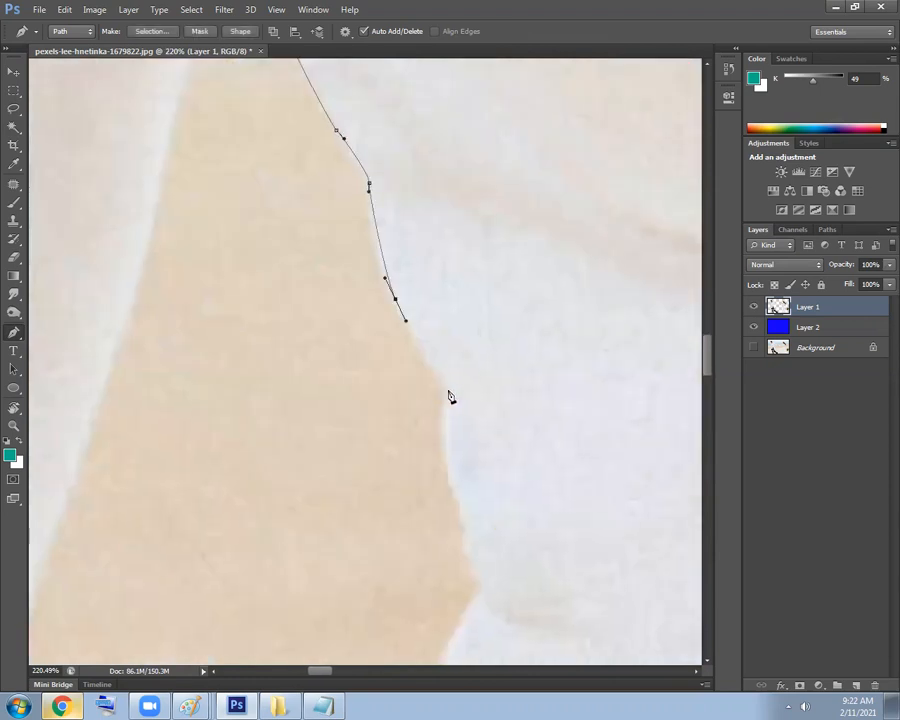
{"action": "left_click_drag", "start_coordinate": [466, 432], "coordinate": [431, 301]}
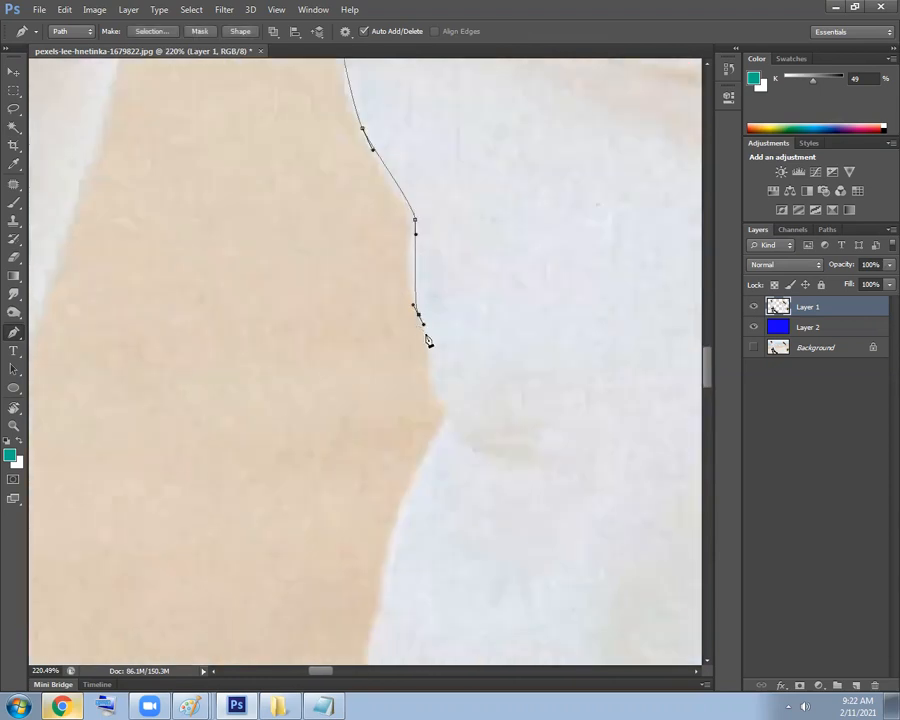
{"action": "left_click_drag", "start_coordinate": [446, 445], "coordinate": [475, 292]}
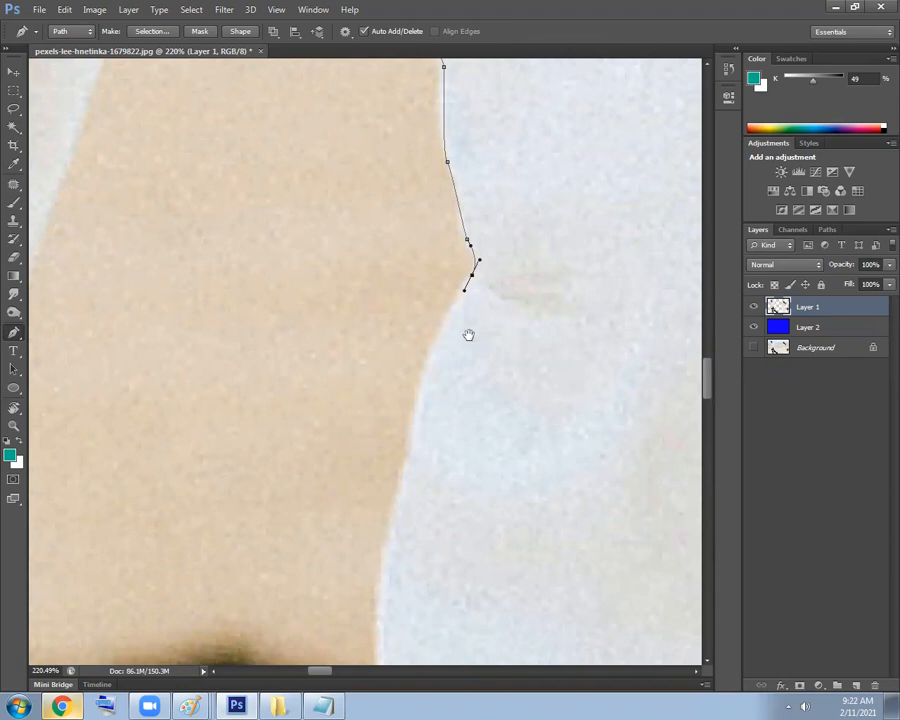
{"action": "left_click_drag", "start_coordinate": [468, 334], "coordinate": [456, 229]}
{"action": "left_click_drag", "start_coordinate": [418, 322], "coordinate": [413, 347]}
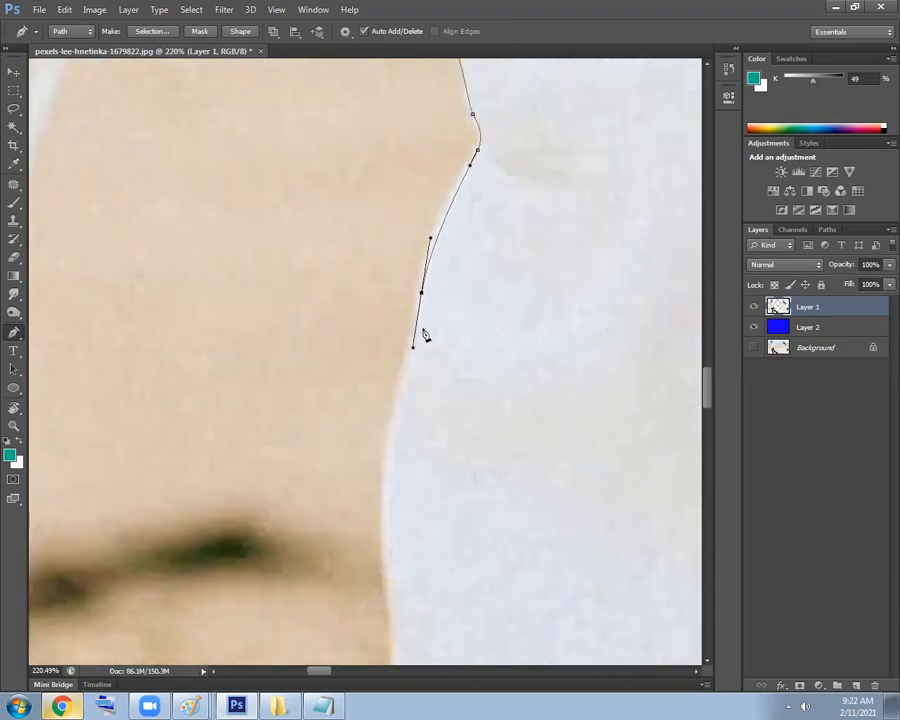
Rotate the canvas and continue the Pen path along the jacket's edge to its hem corner at the trousers.
{"action": "key", "text": "r"}
{"action": "left_click_drag", "start_coordinate": [410, 165], "coordinate": [405, 515]}
{"action": "left_click_drag", "start_coordinate": [505, 366], "coordinate": [456, 245]}
{"action": "left_click_drag", "start_coordinate": [495, 283], "coordinate": [393, 300]}
{"action": "key", "text": "p"}
{"action": "left_click_drag", "start_coordinate": [332, 302], "coordinate": [341, 317]}
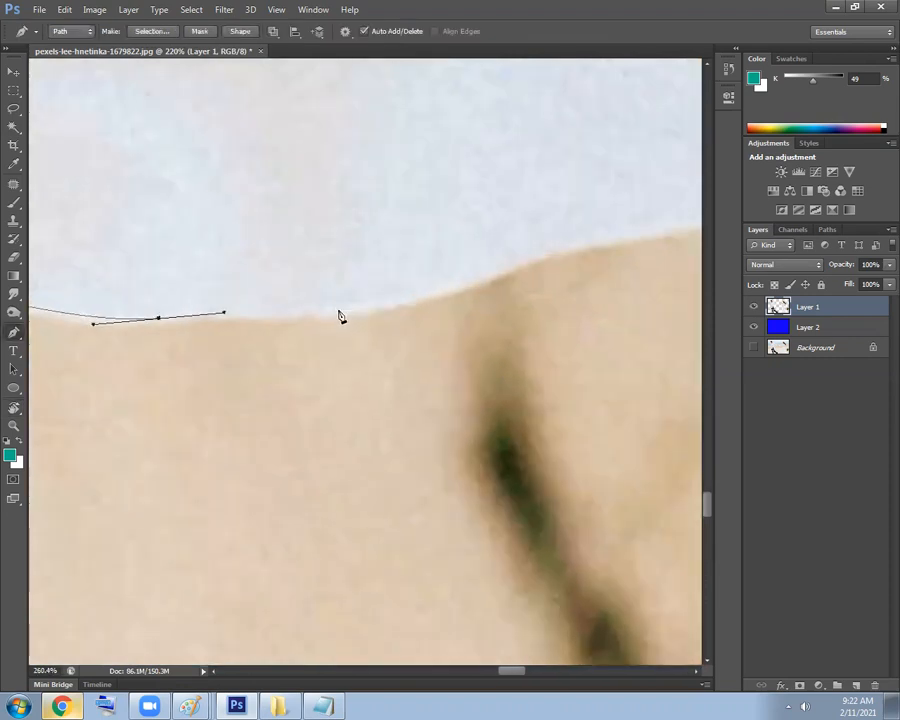
{"action": "left_click_drag", "start_coordinate": [543, 255], "coordinate": [236, 294]}
{"action": "left_click_drag", "start_coordinate": [388, 263], "coordinate": [419, 264]}
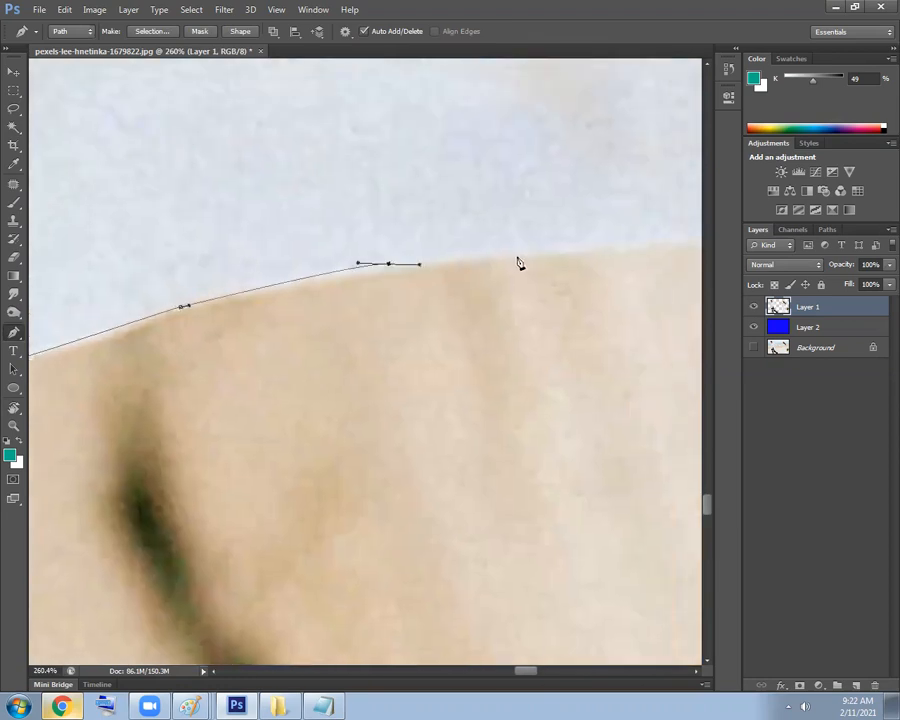
{"action": "left_click_drag", "start_coordinate": [574, 254], "coordinate": [235, 294]}
{"action": "left_click_drag", "start_coordinate": [396, 274], "coordinate": [321, 277]}
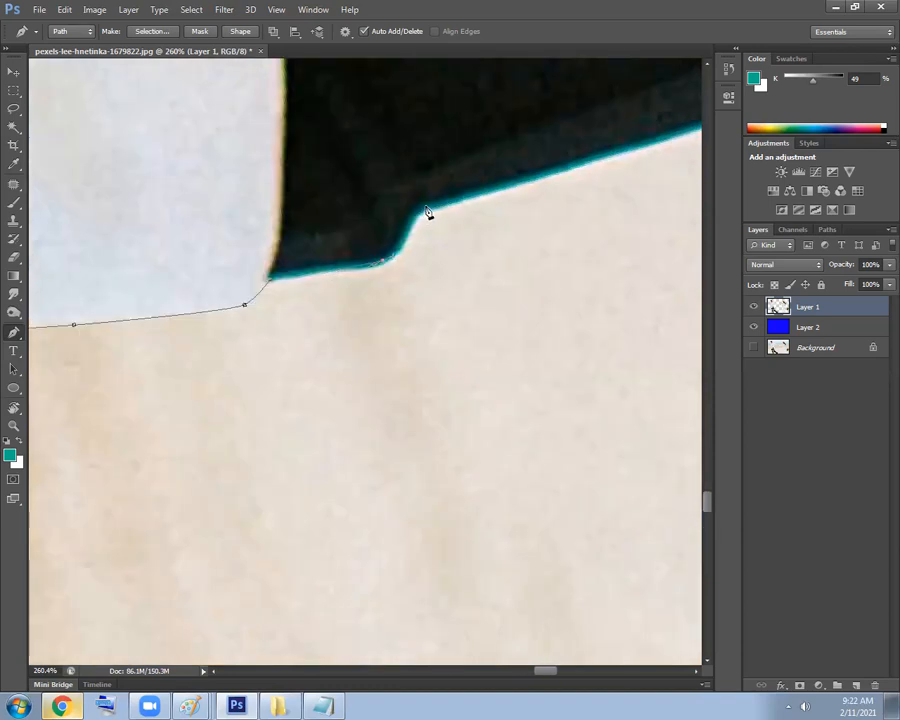
Extend the path along the trouser edge, out over the blue area and back to the sleeve cuff at the wrist.
{"action": "left_click_drag", "start_coordinate": [521, 167], "coordinate": [219, 280]}
{"action": "left_click", "coordinate": [506, 201]}
{"action": "left_click_drag", "start_coordinate": [597, 287], "coordinate": [446, 256]}
{"action": "left_click_drag", "start_coordinate": [488, 307], "coordinate": [490, 356]}
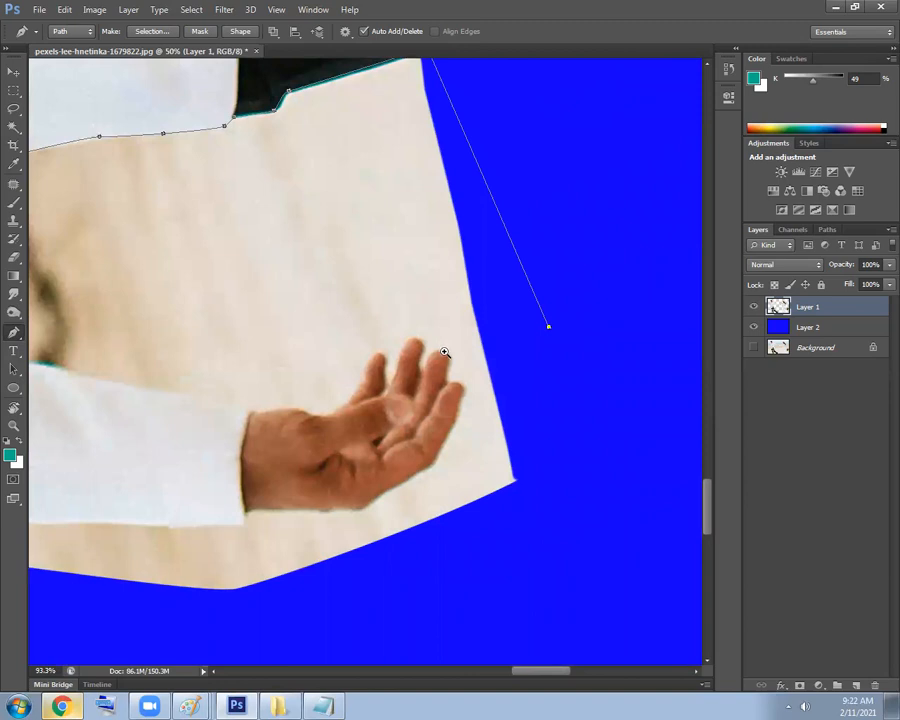
{"action": "left_click_drag", "start_coordinate": [427, 355], "coordinate": [563, 367]}
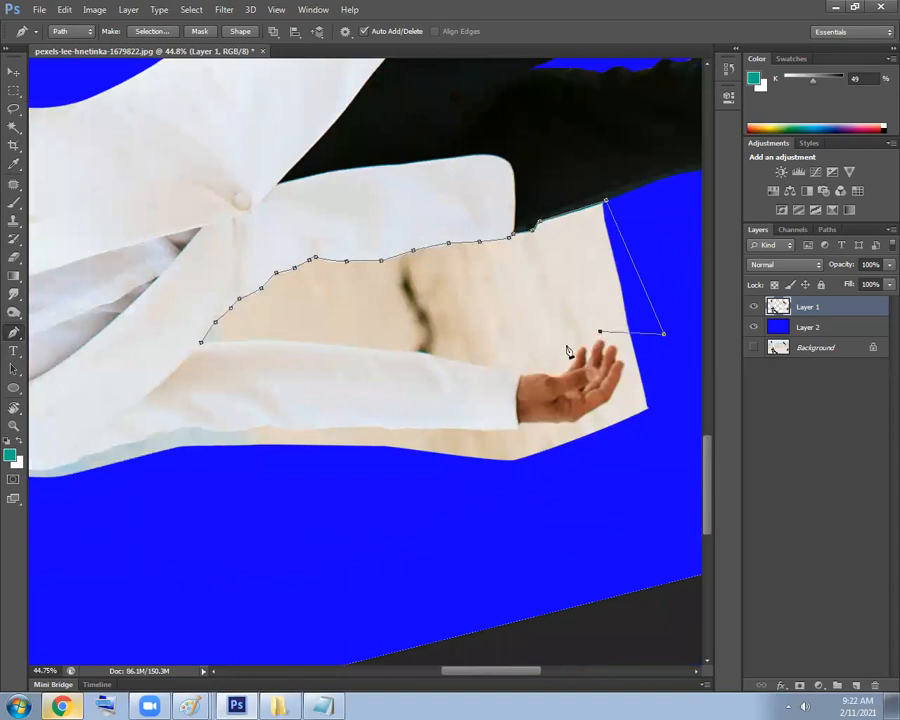
{"action": "left_click_drag", "start_coordinate": [507, 383], "coordinate": [549, 307]}
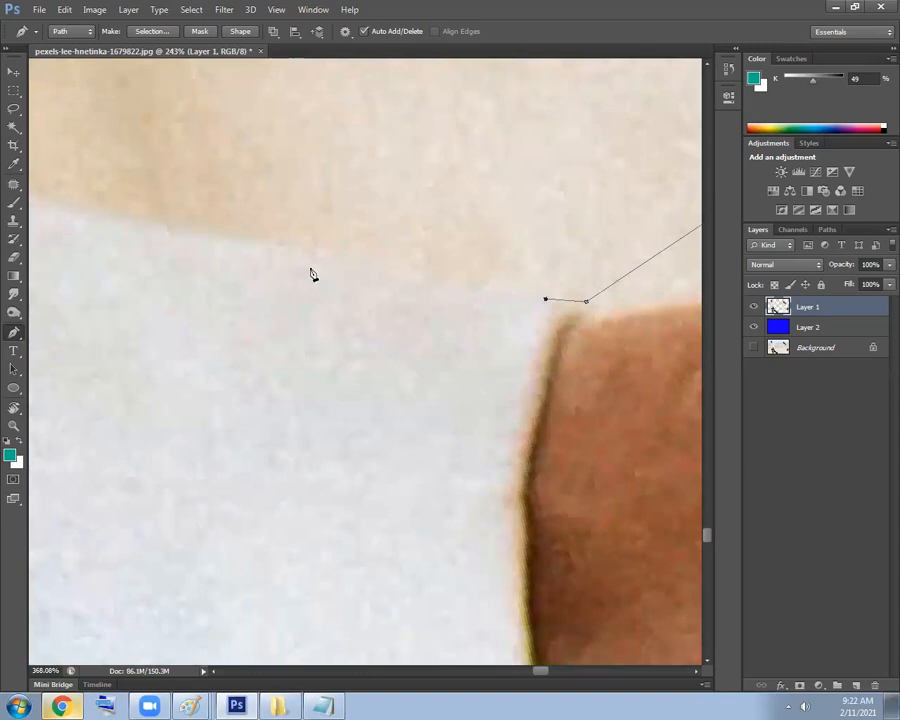
Rotate the canvas and continue the path along the sleeve's inner edge from the cuff past the dark streak.
{"action": "left_click_drag", "start_coordinate": [264, 242], "coordinate": [239, 235]}
{"action": "left_click_drag", "start_coordinate": [376, 254], "coordinate": [433, 309]}
{"action": "key", "text": "r"}
{"action": "mouse_move", "coordinate": [241, 242]}
{"action": "left_mouse_down"}
{"action": "mouse_move", "coordinate": [567, 277]}
{"action": "mouse_move", "coordinate": [633, 488]}
{"action": "mouse_move", "coordinate": [358, 365]}
{"action": "mouse_move", "coordinate": [272, 371]}
{"action": "mouse_move", "coordinate": [286, 376]}
{"action": "mouse_move", "coordinate": [292, 342]}
{"action": "left_mouse_up"}
{"action": "key", "text": "p"}
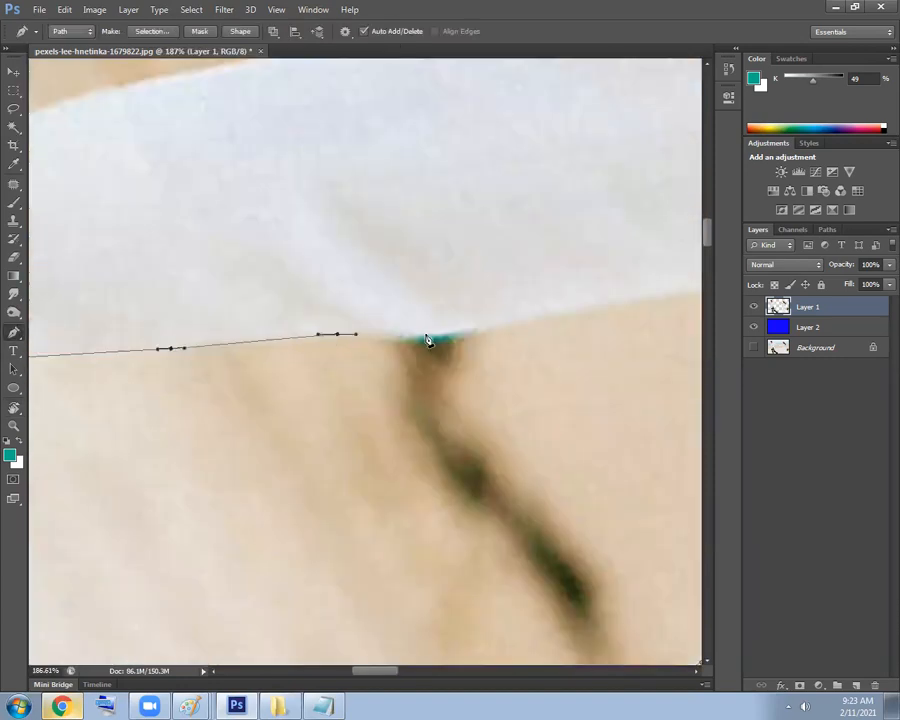
{"action": "key", "text": "space"}
{"action": "left_click_drag", "start_coordinate": [476, 328], "coordinate": [271, 354]}
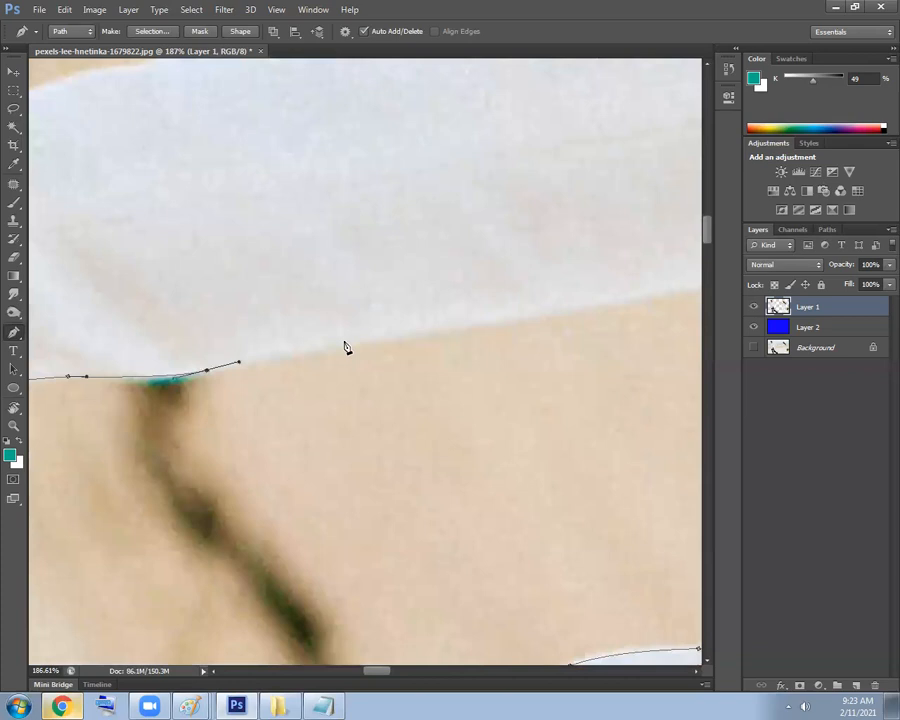
Finish the path along the sleeve to the armpit, close it, and convert it to a selection.
{"action": "key", "text": "ctrl+space"}
{"action": "left_click_drag", "start_coordinate": [459, 325], "coordinate": [498, 299]}
{"action": "key", "text": "space"}
{"action": "left_click_drag", "start_coordinate": [496, 299], "coordinate": [241, 339]}
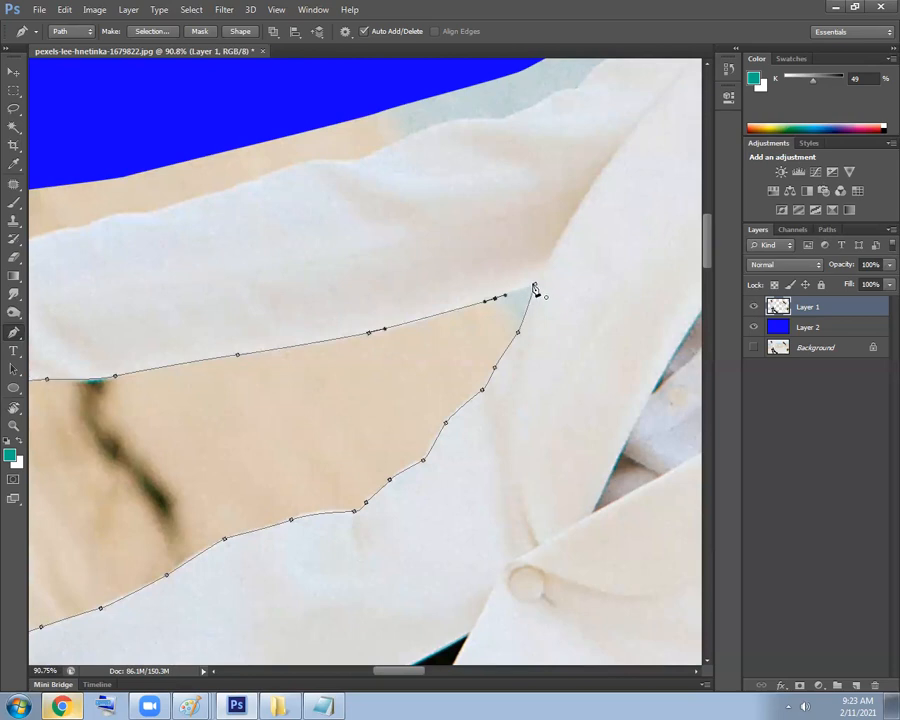
{"action": "left_click_drag", "start_coordinate": [573, 315], "coordinate": [486, 307]}
{"action": "key", "text": "ctrl+Return"}
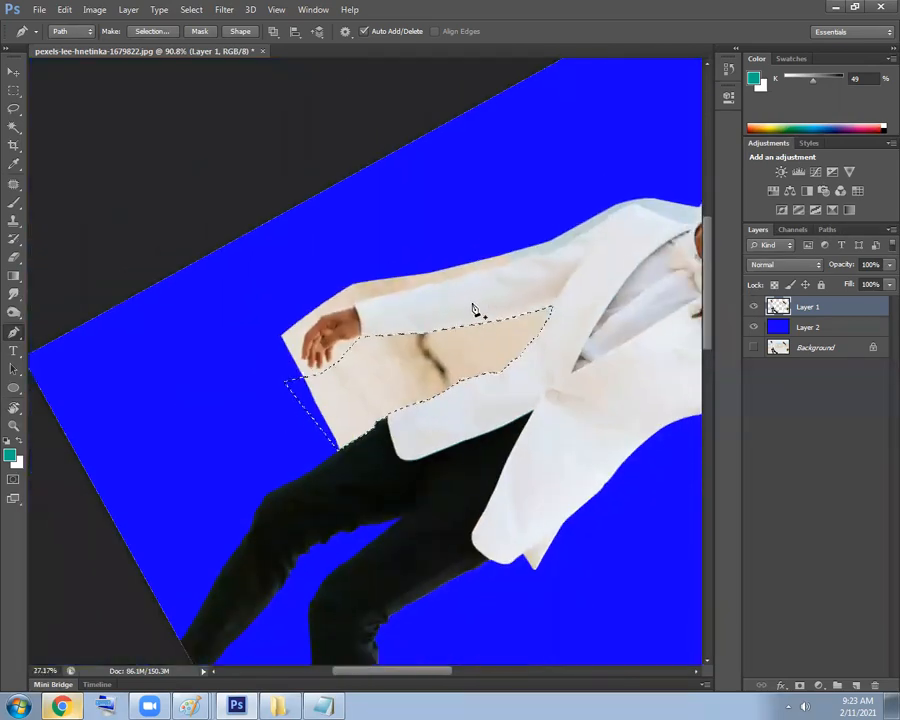
Try deleting the backdrop between sleeve and jacket without feathering, and undo the deletion.
{"action": "key", "text": "Delete"}
{"action": "scroll", "coordinate": [457, 330], "scroll_direction": "up", "scroll_amount": 6}
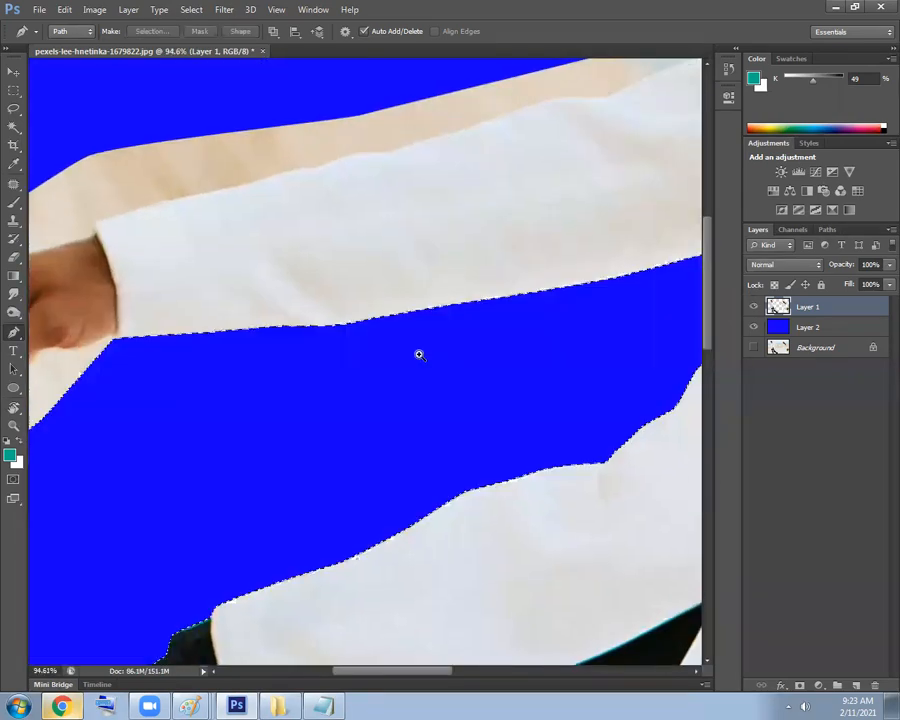
{"action": "key", "text": "ctrl+z"}
Feather the selection by 0.8 pixels, delete the backdrop between the sleeve and jacket, and deselect.
{"action": "key", "text": "shift+F6"}
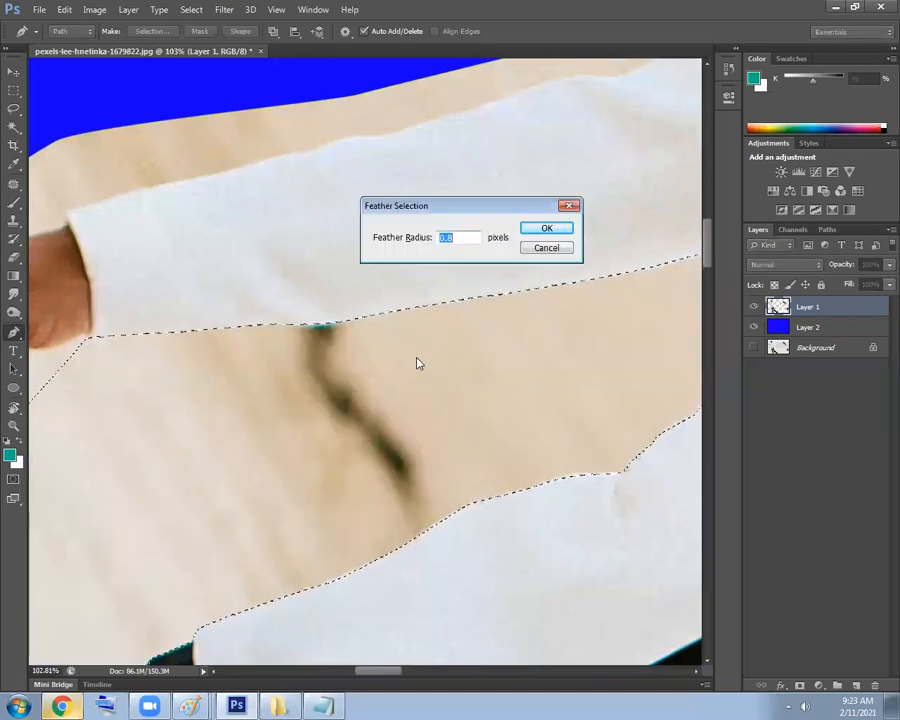
{"action": "key", "text": "Return"}
{"action": "key", "text": "Delete"}
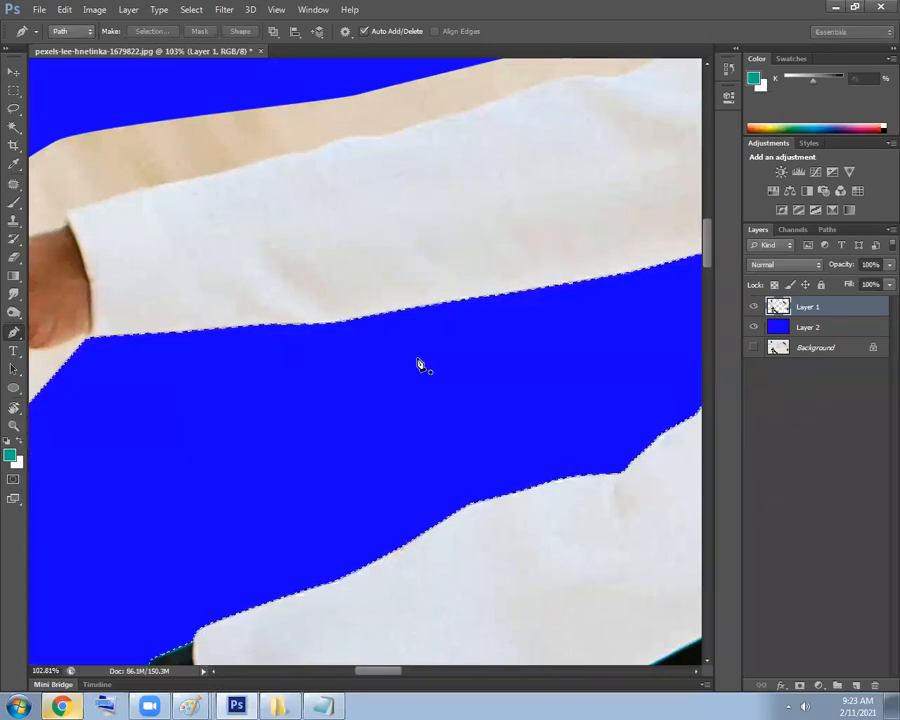
{"action": "scroll", "coordinate": [402, 362], "scroll_direction": "down", "scroll_amount": 6}
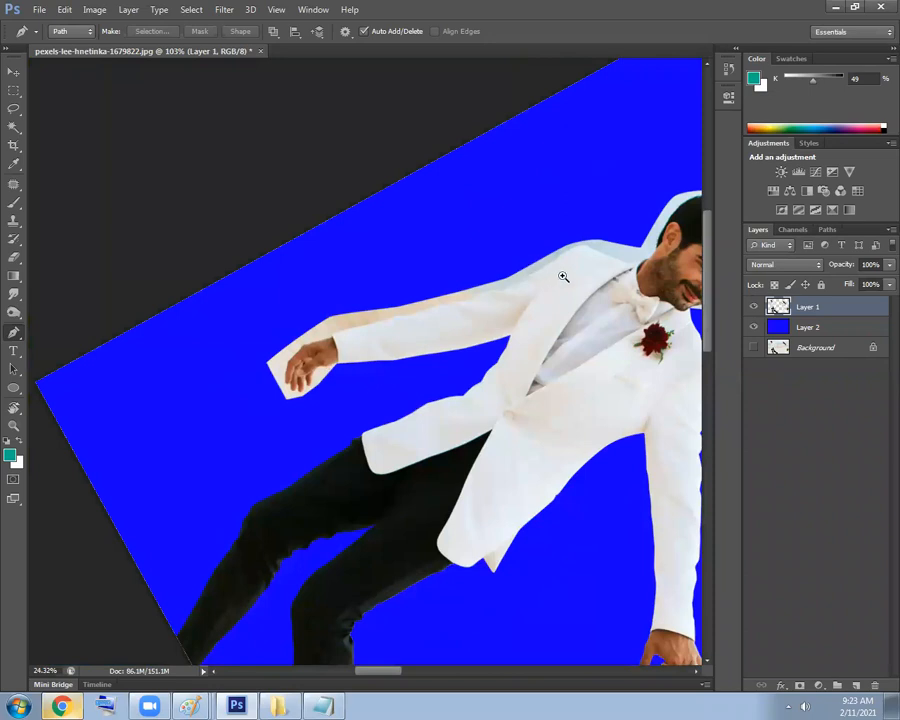
Outline a narrow strip of pale backdrop above the groom's shoulder with the Pen tool, convert it to a selection, and delete it.
{"action": "scroll", "coordinate": [563, 276], "scroll_direction": "up", "scroll_amount": 2}
{"action": "scroll", "coordinate": [380, 262], "scroll_direction": "up", "scroll_amount": 4}
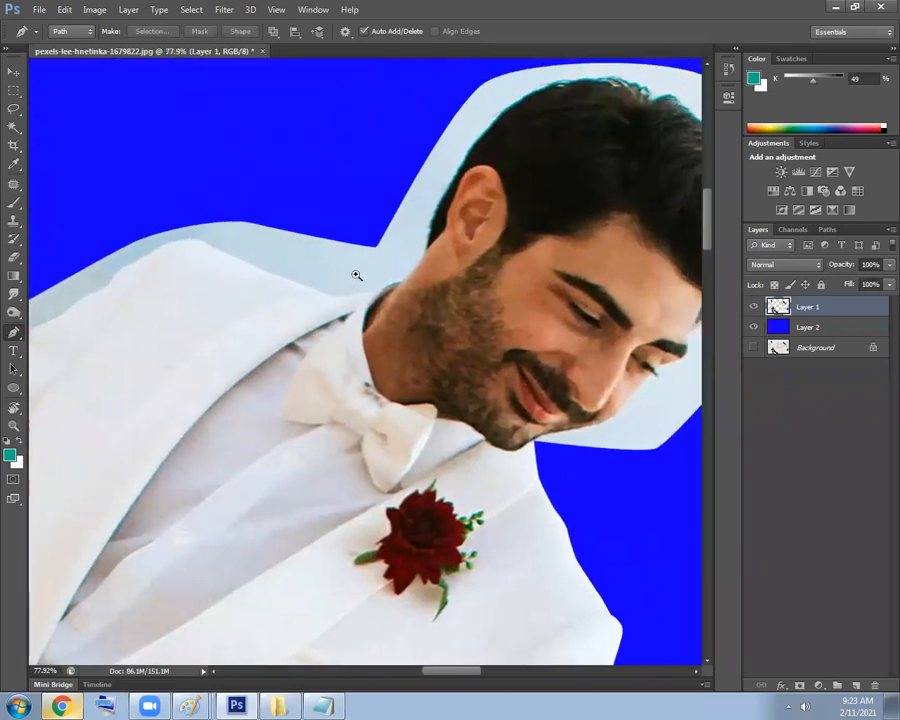
{"action": "scroll", "coordinate": [356, 275], "scroll_direction": "up", "scroll_amount": 4}
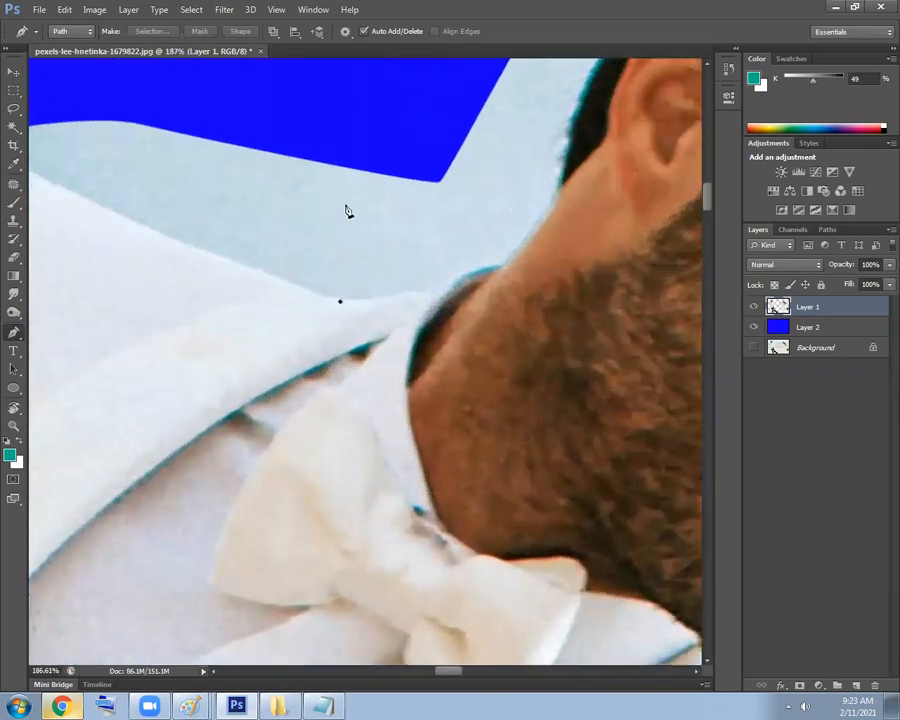
{"action": "left_click", "coordinate": [347, 156]}
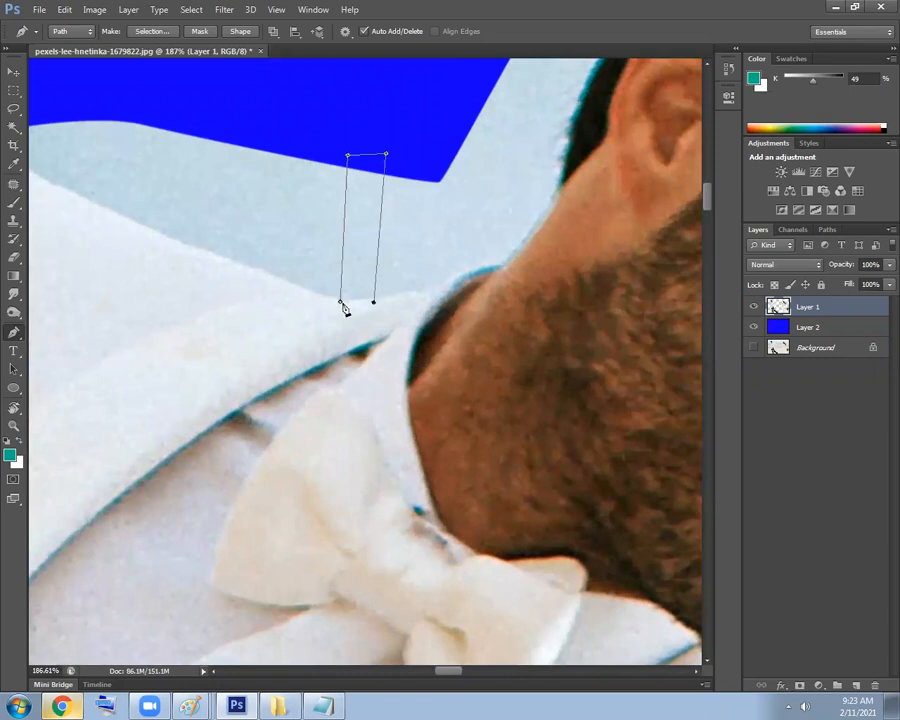
{"action": "key", "text": "ctrl+Return"}
{"action": "key", "text": "Delete"}
Try to select the pale backdrop around the groom's head with the Magic Wand, and deselect it.
{"action": "left_click_drag", "start_coordinate": [400, 253], "coordinate": [351, 283]}
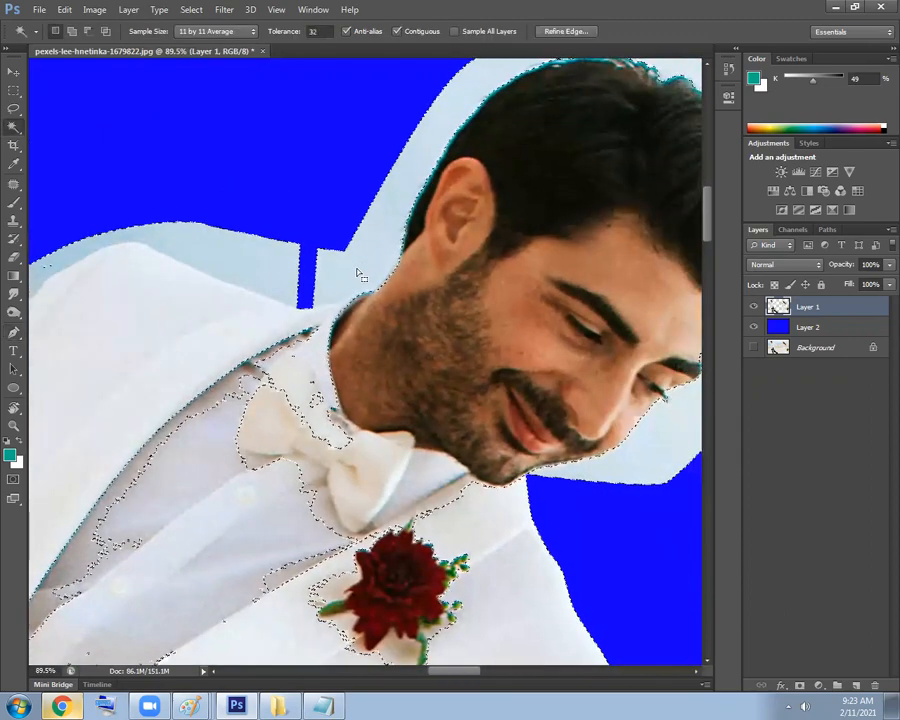
{"action": "scroll", "coordinate": [372, 315], "scroll_direction": "up", "scroll_amount": 3}
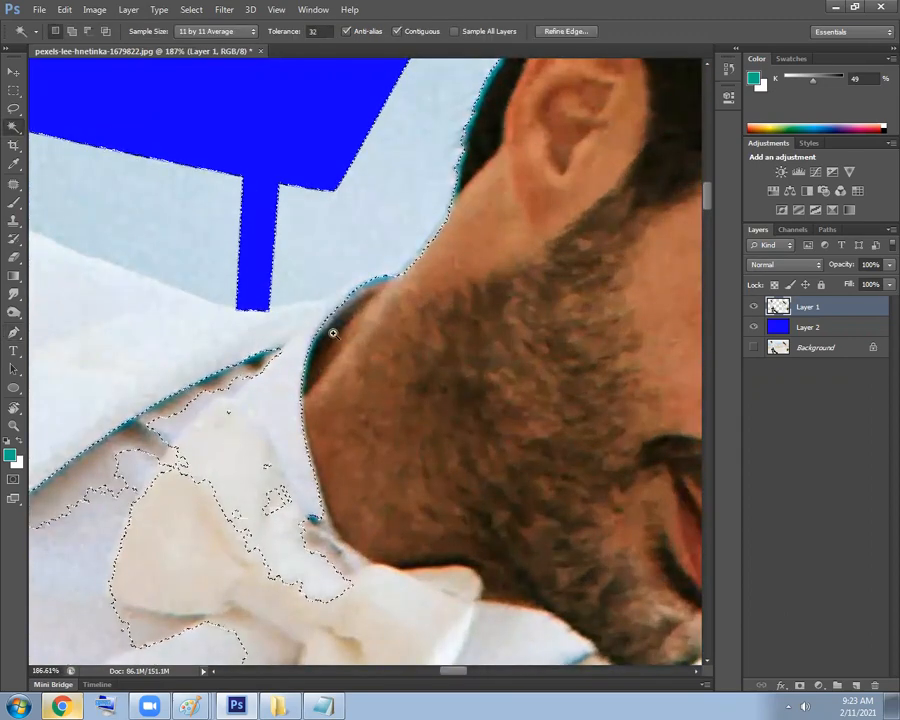
{"action": "left_click_drag", "start_coordinate": [331, 331], "coordinate": [341, 337]}
{"action": "key", "text": "ctrl+d"}
Outline the backdrop between the cut strip and the groom's neck with a Pen path along the collar, delete it as a selection, and deselect.
{"action": "scroll", "coordinate": [332, 307], "scroll_direction": "up", "scroll_amount": 1}
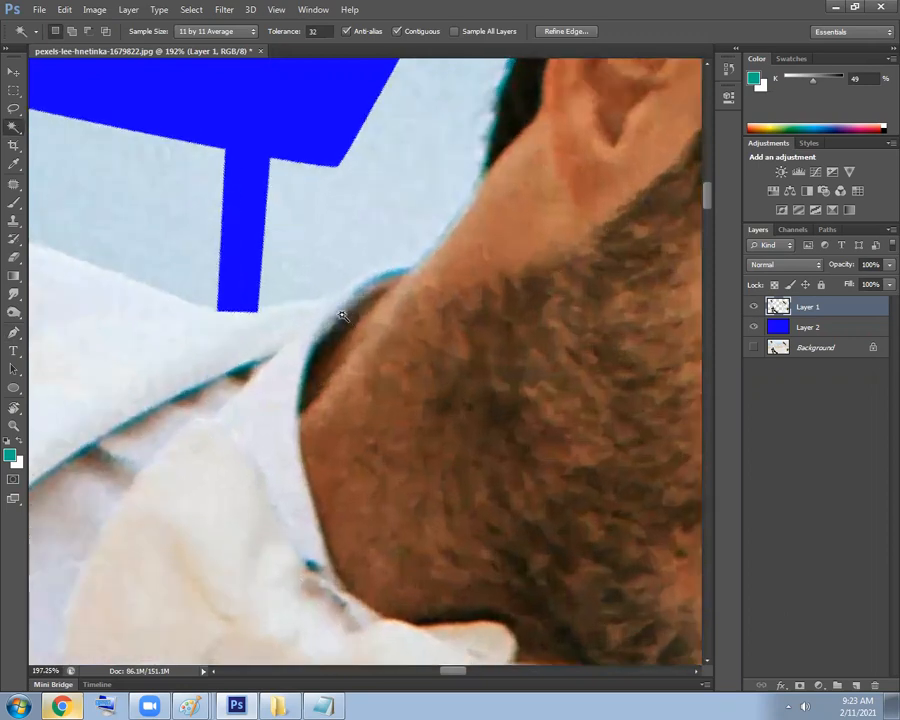
{"action": "key", "text": "p"}
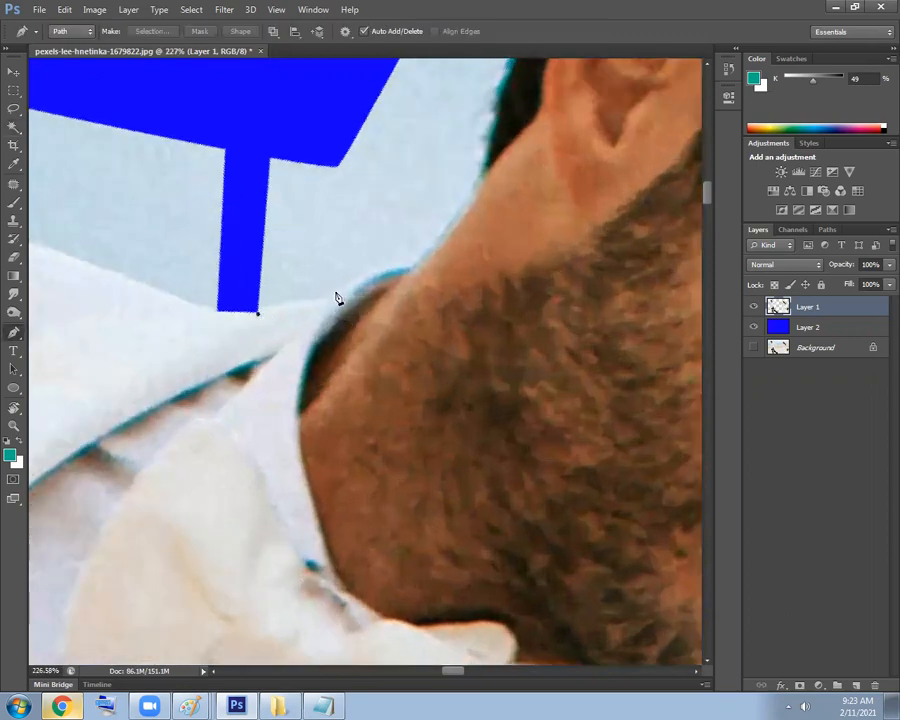
{"action": "left_click_drag", "start_coordinate": [337, 292], "coordinate": [342, 289]}
{"action": "left_click_drag", "start_coordinate": [362, 134], "coordinate": [329, 121]}
{"action": "left_click_drag", "start_coordinate": [258, 134], "coordinate": [252, 142]}
{"action": "left_click_drag", "start_coordinate": [240, 259], "coordinate": [239, 262]}
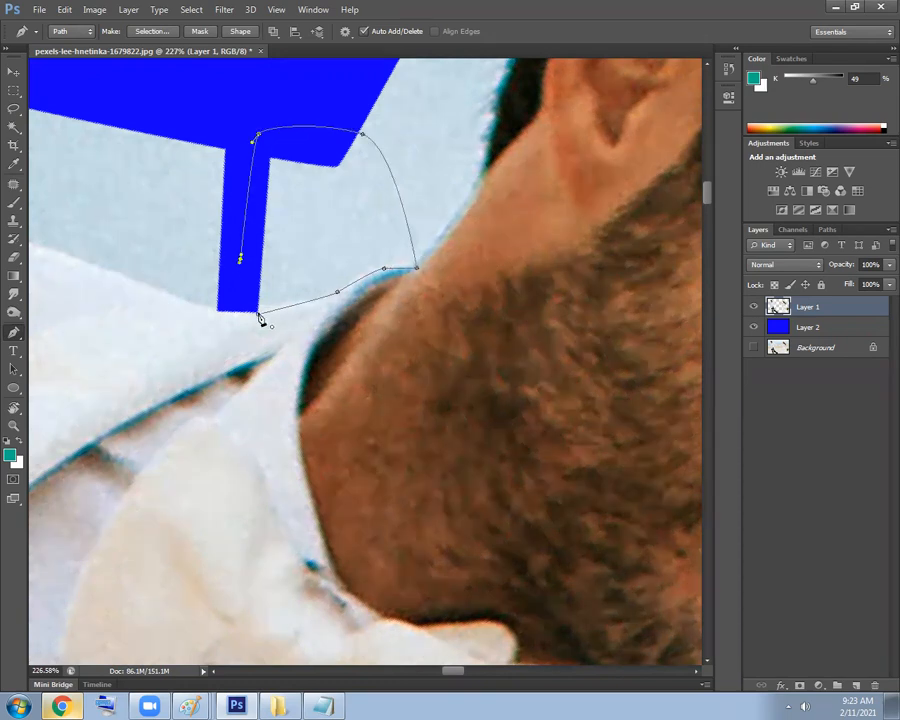
{"action": "left_click", "coordinate": [262, 318]}
{"action": "key", "text": "ctrl+Return"}
{"action": "key", "text": "Delete"}
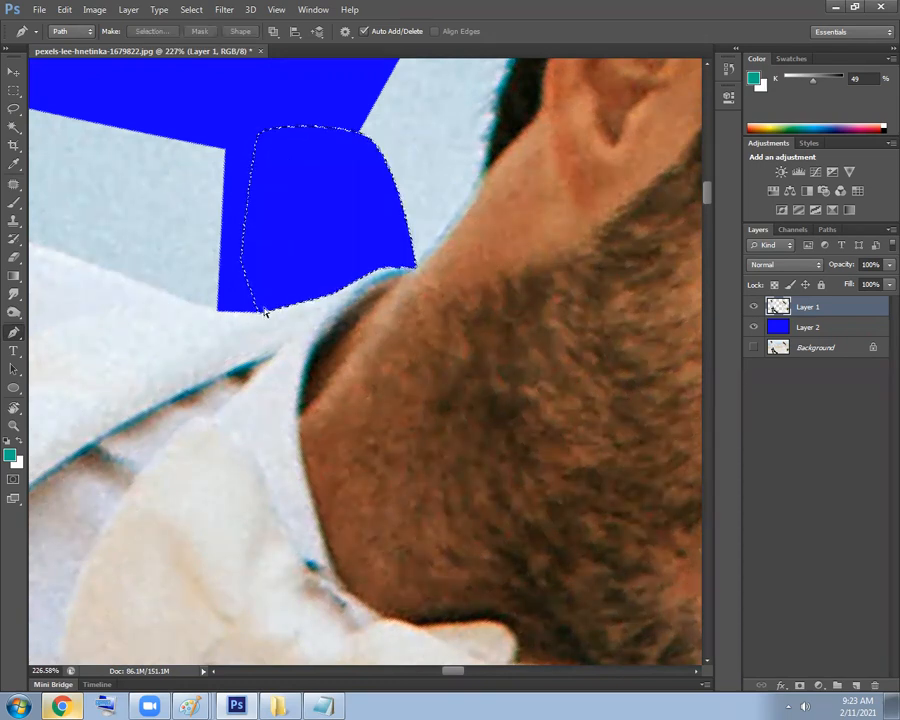
{"action": "key", "text": "ctrl+d"}
Select the pale backdrop around the groom's head with the Magic Wand and check the selection edge at the hair, face and neck.
{"action": "scroll", "coordinate": [290, 270], "scroll_direction": "down", "scroll_amount": 1}
{"action": "scroll", "coordinate": [290, 270], "scroll_direction": "down", "scroll_amount": 3}
{"action": "scroll", "coordinate": [299, 308], "scroll_direction": "up", "scroll_amount": 1}
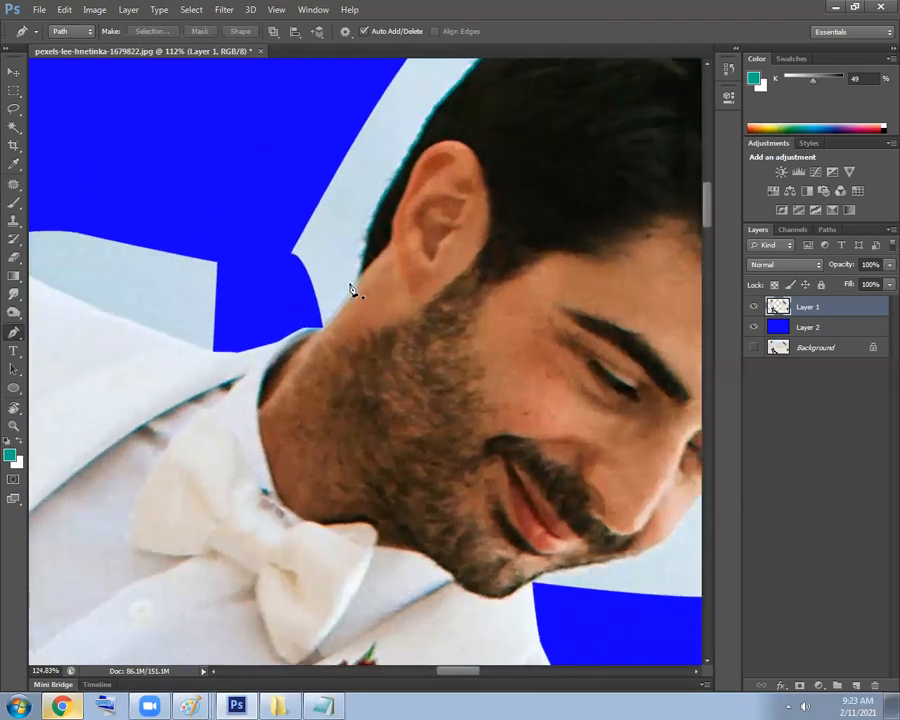
{"action": "key", "text": "w"}
{"action": "left_click", "coordinate": [329, 232]}
{"action": "scroll", "coordinate": [350, 285], "scroll_direction": "down", "scroll_amount": 3}
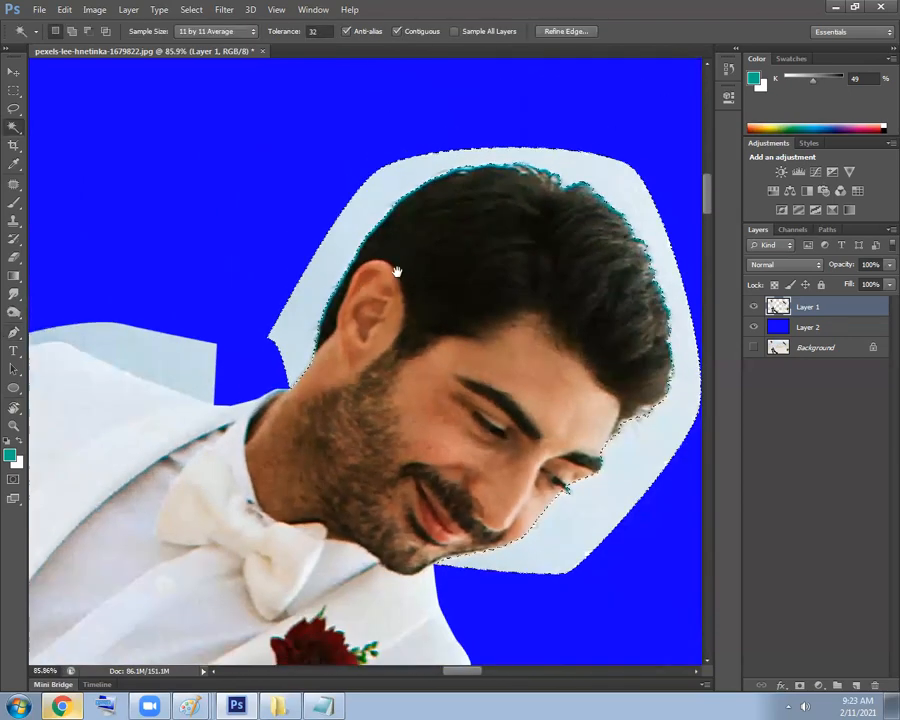
{"action": "left_click_drag", "start_coordinate": [397, 272], "coordinate": [346, 241]}
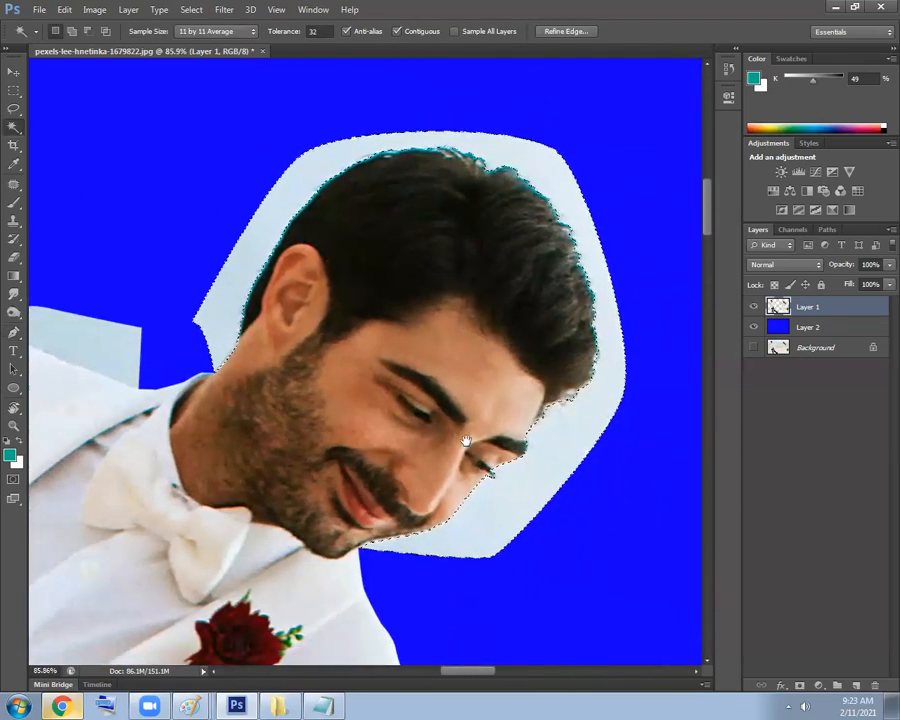
{"action": "scroll", "coordinate": [418, 364], "scroll_direction": "down", "scroll_amount": 2}
{"action": "scroll", "coordinate": [220, 364], "scroll_direction": "up", "scroll_amount": 3}
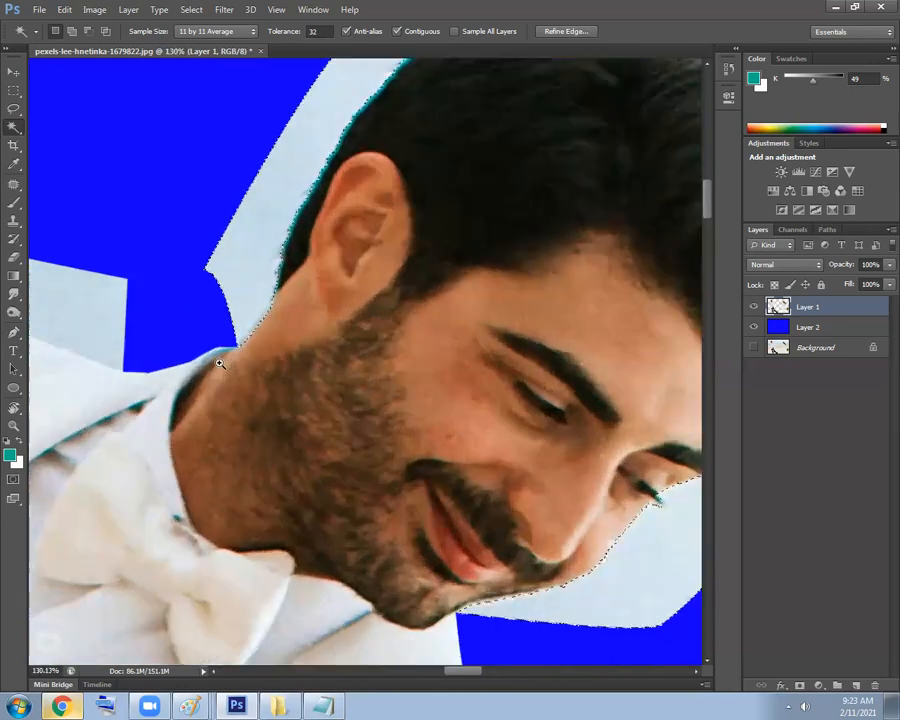
{"action": "scroll", "coordinate": [220, 364], "scroll_direction": "up", "scroll_amount": 3}
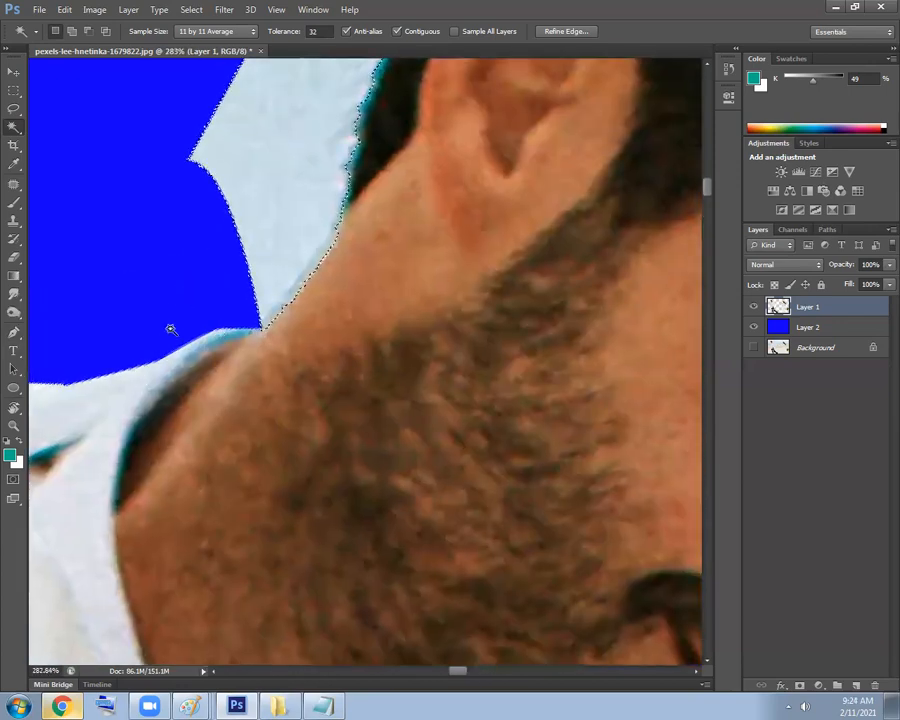
{"action": "scroll", "coordinate": [210, 342], "scroll_direction": "down", "scroll_amount": 1}
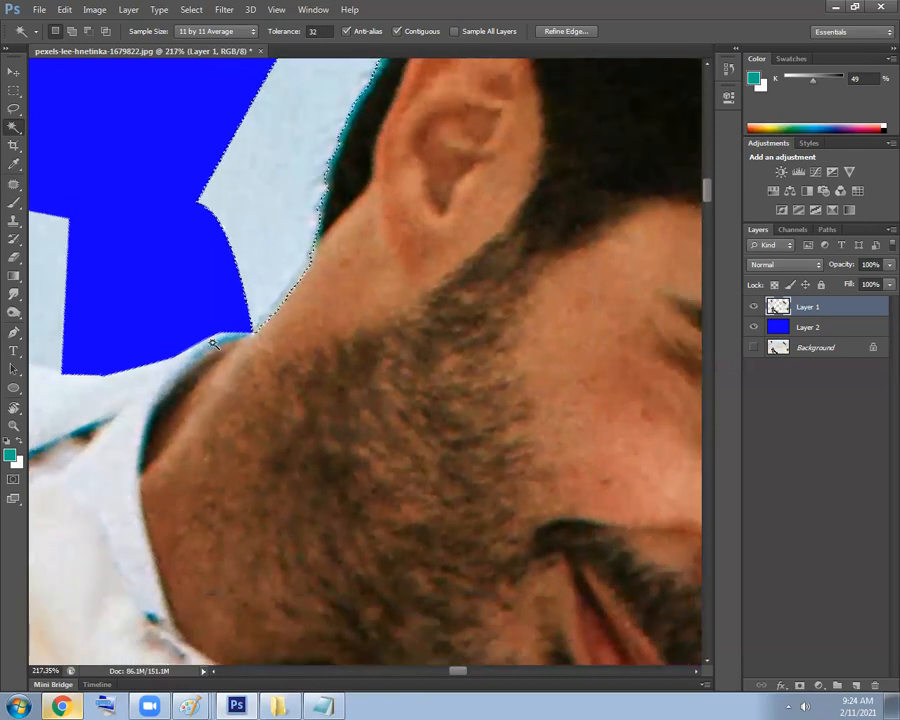
Feather the Magic Wand selection around the groom's head by 1.5 pixels and delete the backdrop inside it.
{"action": "scroll", "coordinate": [285, 355], "scroll_direction": "up", "scroll_amount": 3}
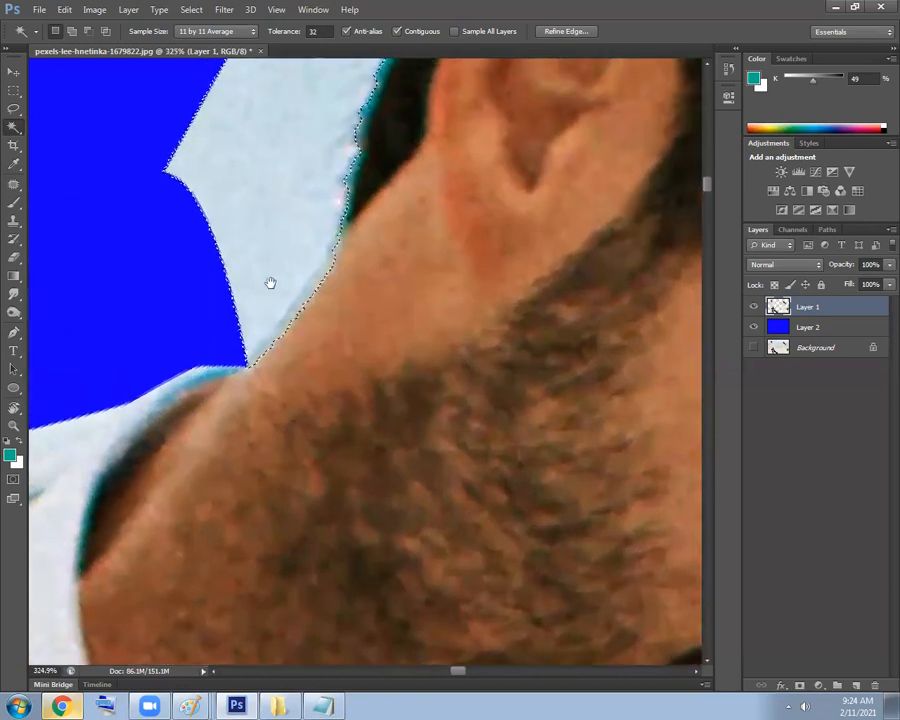
{"action": "scroll", "coordinate": [314, 310], "scroll_direction": "down", "scroll_amount": 4}
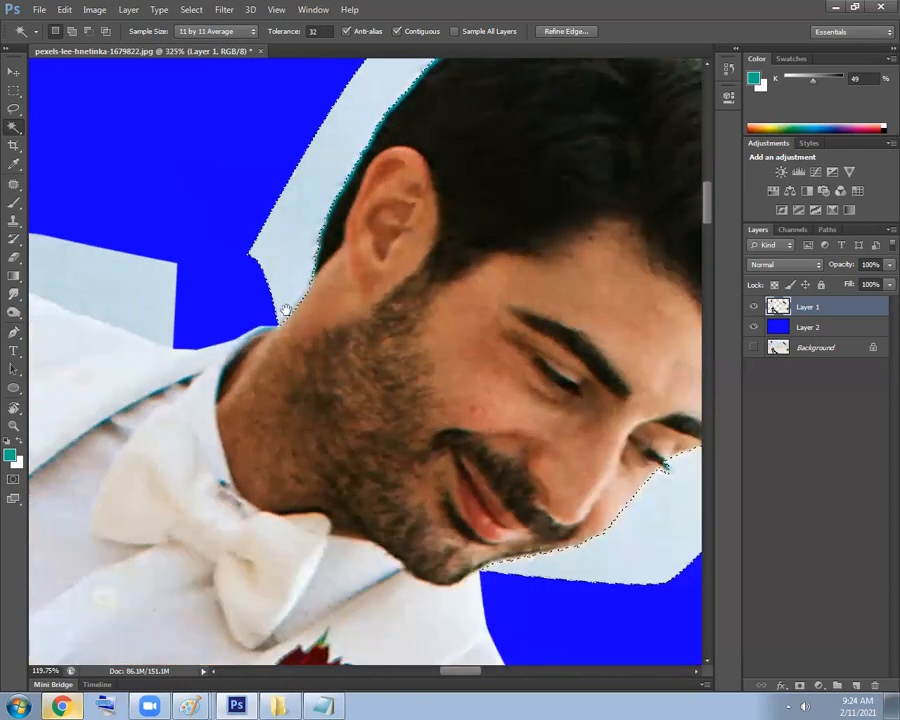
{"action": "scroll", "coordinate": [285, 310], "scroll_direction": "down", "scroll_amount": 2}
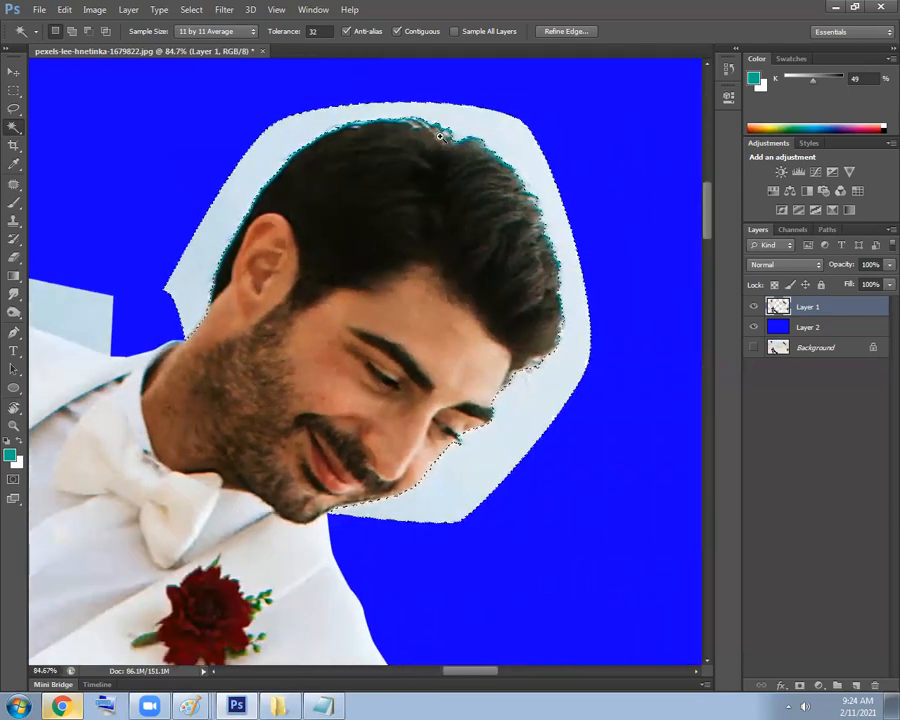
{"action": "scroll", "coordinate": [464, 173], "scroll_direction": "up", "scroll_amount": 4}
{"action": "scroll", "coordinate": [504, 195], "scroll_direction": "down", "scroll_amount": 6}
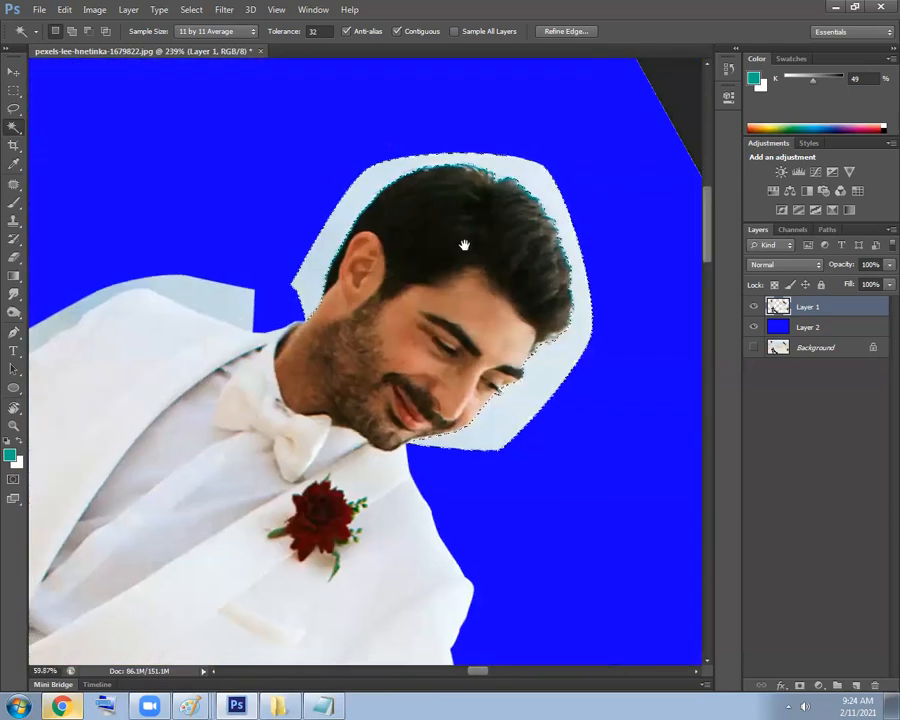
{"action": "scroll", "coordinate": [370, 213], "scroll_direction": "up", "scroll_amount": 4}
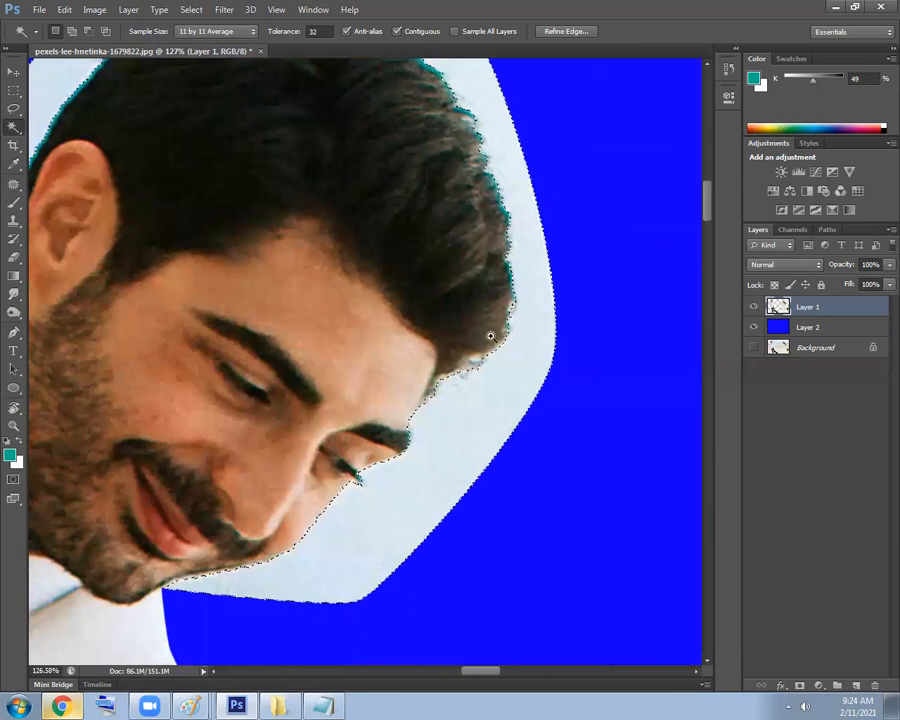
{"action": "scroll", "coordinate": [444, 462], "scroll_direction": "down", "scroll_amount": 3}
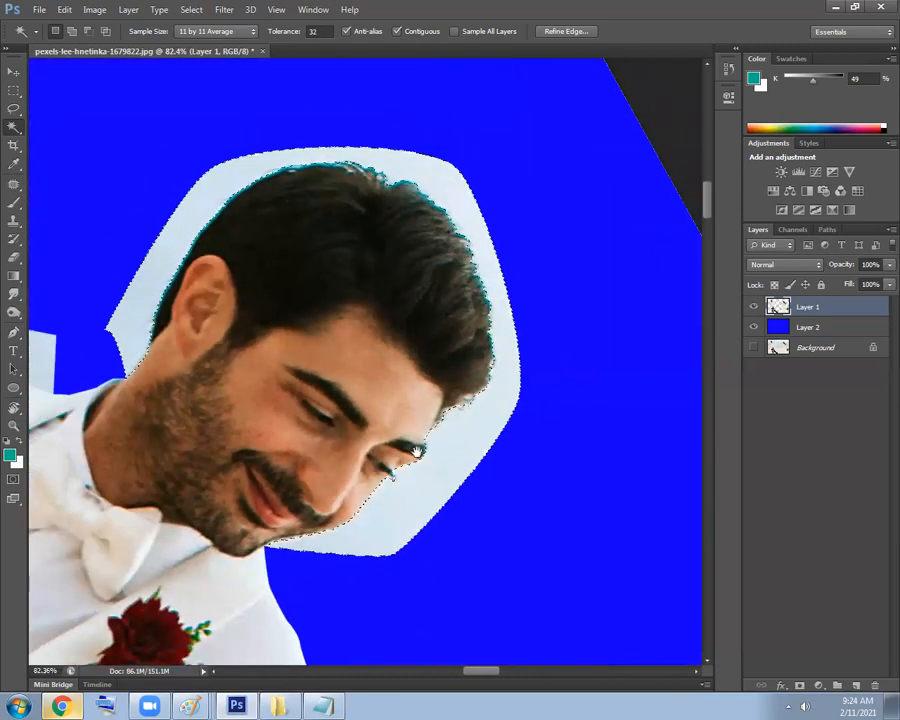
{"action": "key", "text": "shift+F6"}
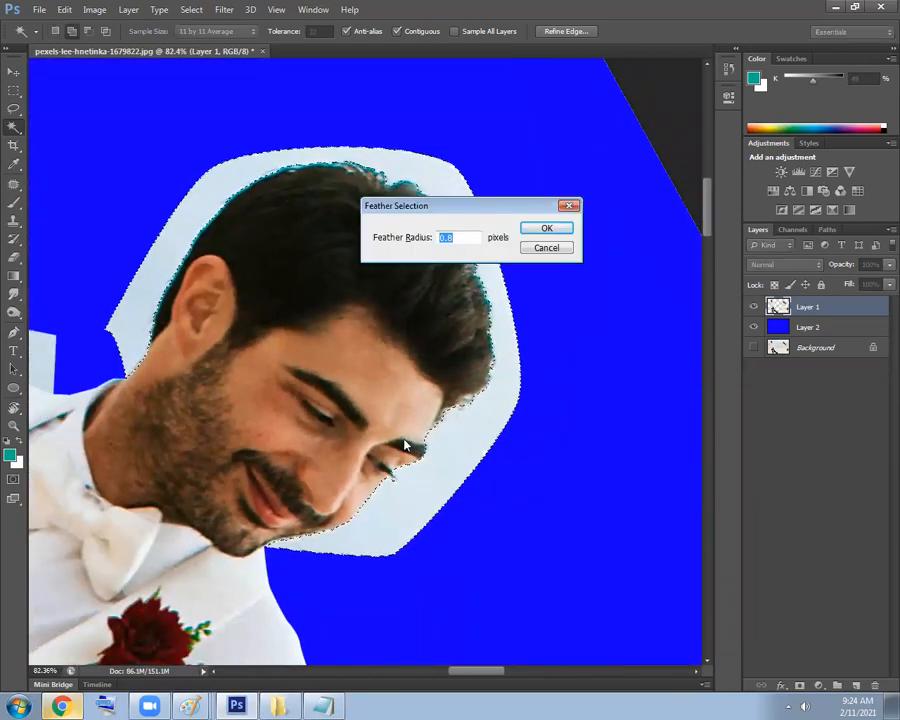
{"action": "type", "text": "1.1"}
{"action": "key", "text": "BackSpace"}
{"action": "type", "text": "5"}
{"action": "key", "text": "Return"}
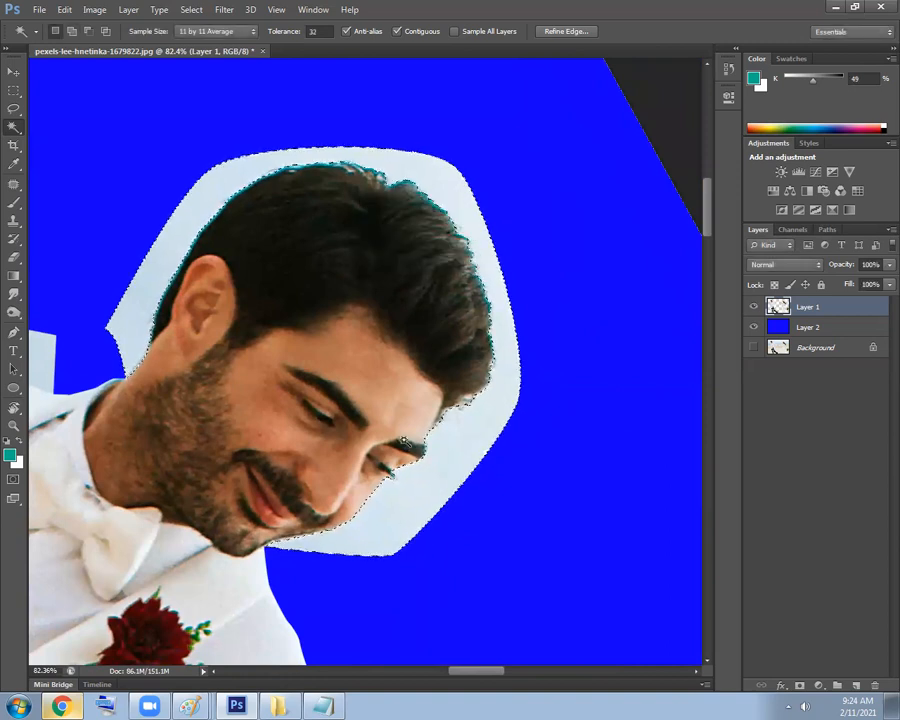
{"action": "key", "text": "Delete"}
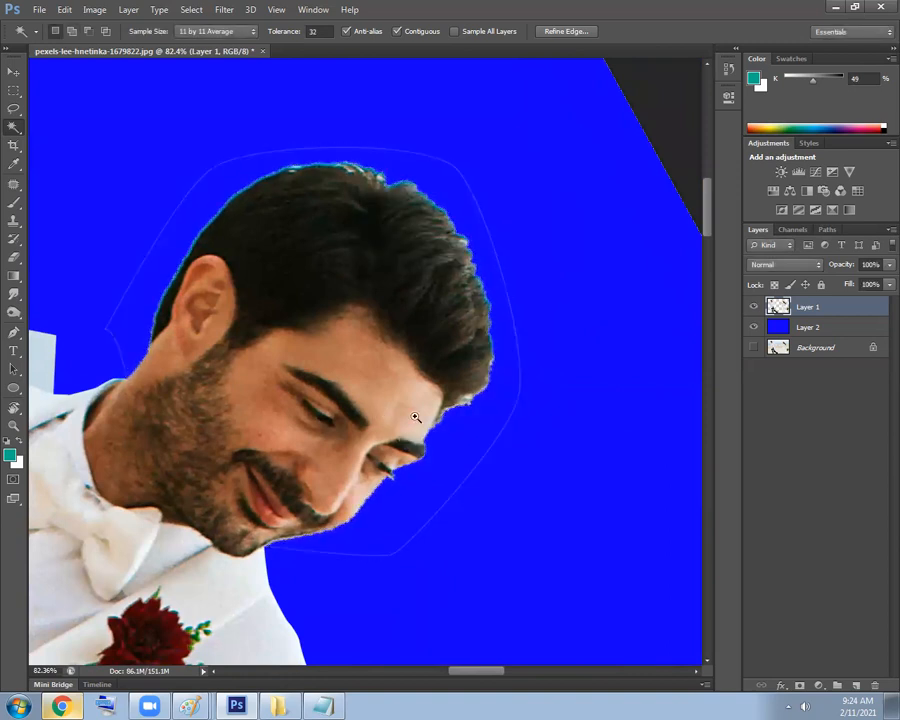
Inspect the cut edge along the groom's face, undo the deletion, and deselect.
{"action": "scroll", "coordinate": [415, 416], "scroll_direction": "down", "scroll_amount": 5}
{"action": "scroll", "coordinate": [457, 455], "scroll_direction": "up", "scroll_amount": 4}
{"action": "scroll", "coordinate": [395, 569], "scroll_direction": "up", "scroll_amount": 6}
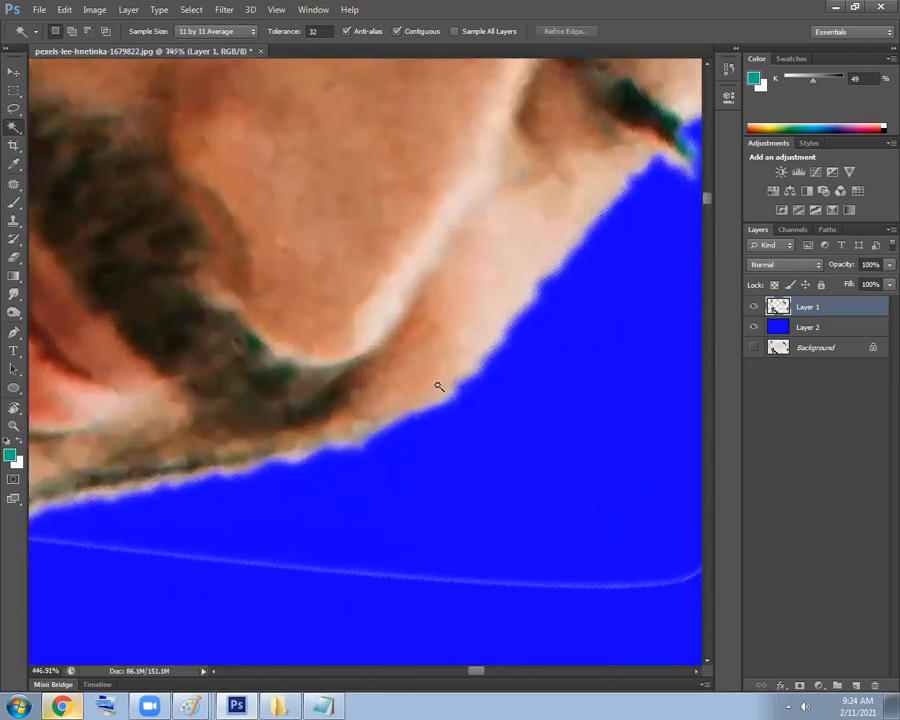
{"action": "key", "text": "ctrl+z"}
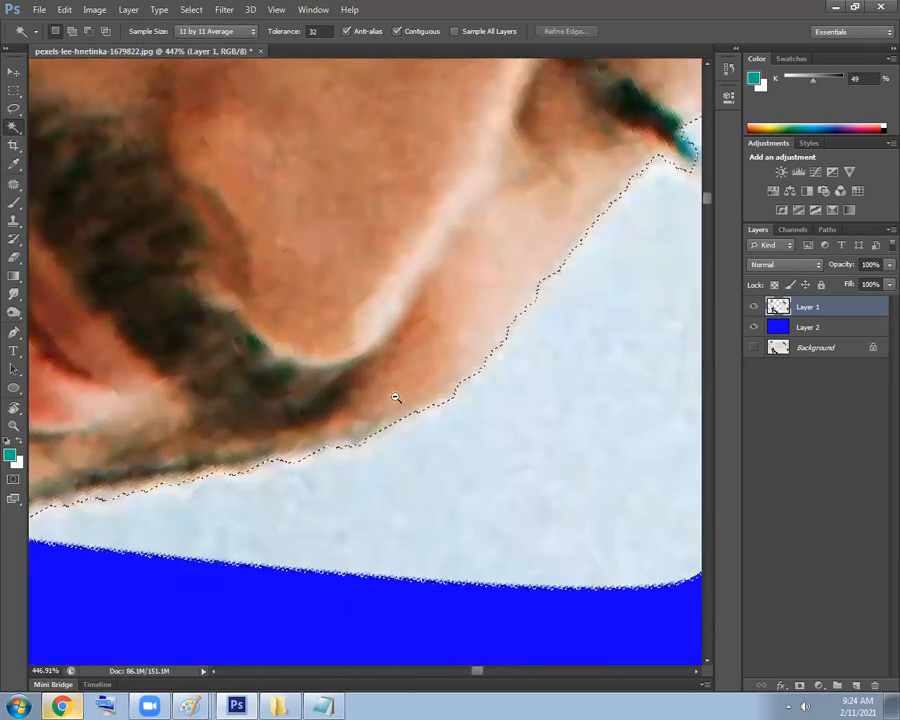
{"action": "scroll", "coordinate": [343, 390], "scroll_direction": "down", "scroll_amount": 3}
{"action": "key", "text": "ctrl+d"}
Start a Pen path at the collar corner and trace the groom's neck edge up toward the hairline behind the ear.
{"action": "scroll", "coordinate": [340, 330], "scroll_direction": "down", "scroll_amount": 3}
{"action": "scroll", "coordinate": [320, 346], "scroll_direction": "up", "scroll_amount": 3}
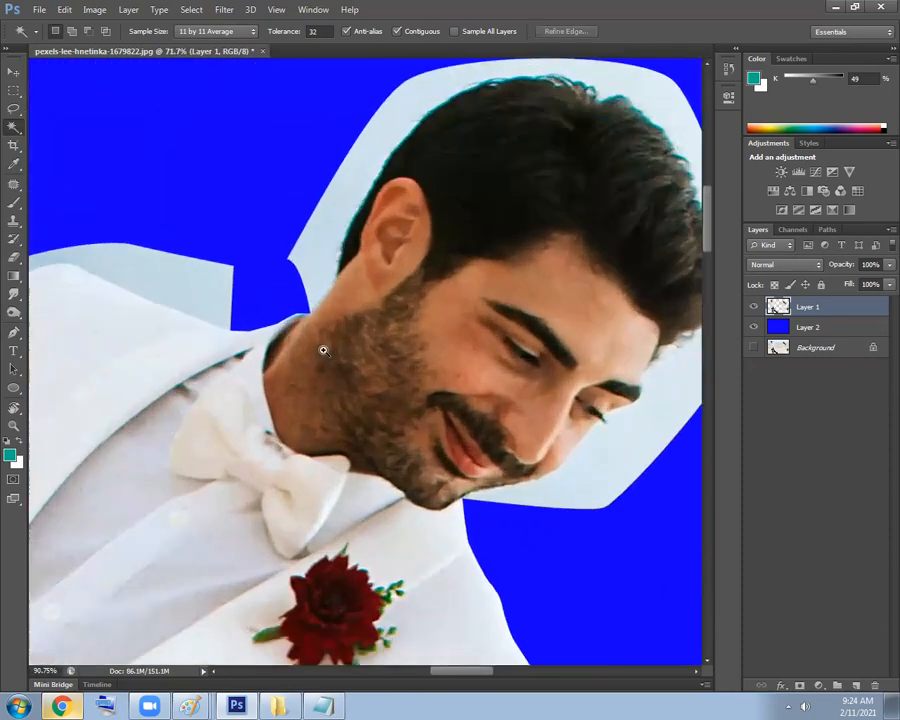
{"action": "scroll", "coordinate": [335, 323], "scroll_direction": "up", "scroll_amount": 2}
{"action": "key", "text": "p"}
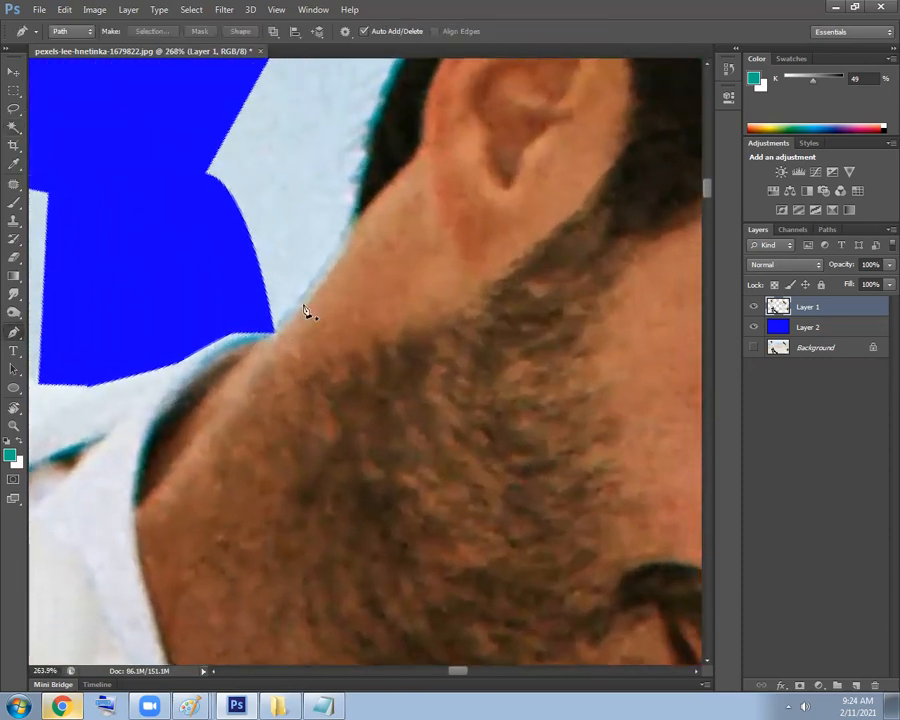
{"action": "scroll", "coordinate": [340, 320], "scroll_direction": "up", "scroll_amount": 1}
{"action": "scroll", "coordinate": [340, 320], "scroll_direction": "up", "scroll_amount": 2}
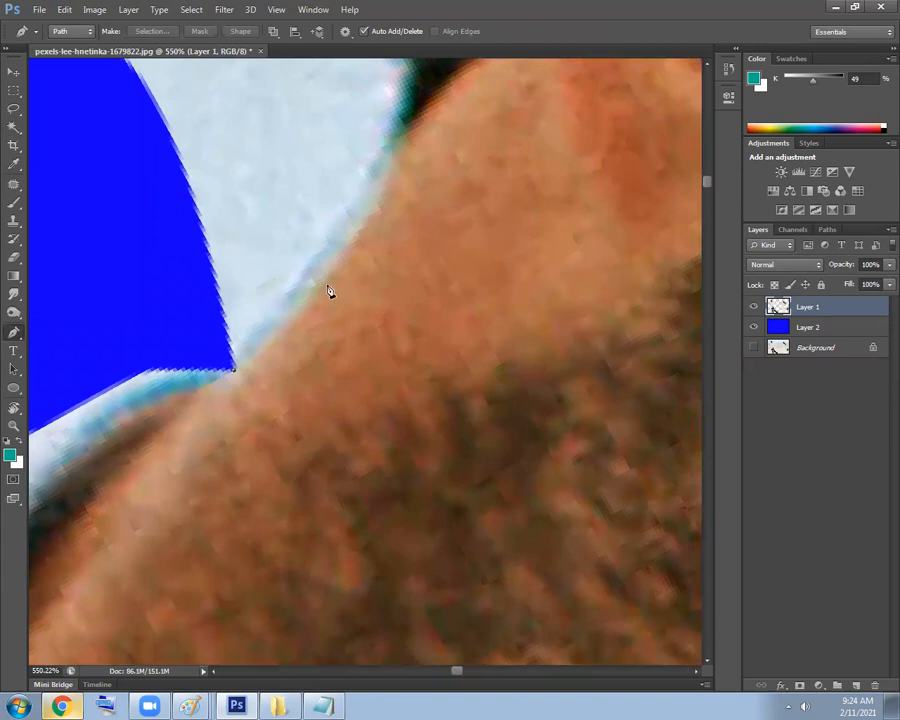
{"action": "left_click_drag", "start_coordinate": [351, 230], "coordinate": [315, 314]}
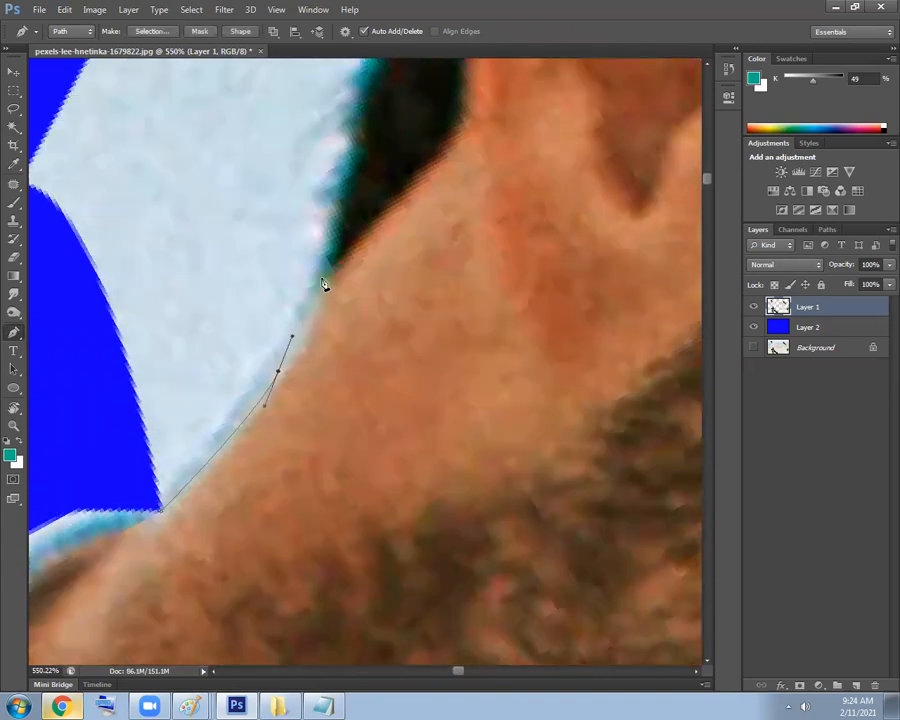
Try to extend the Pen path around the back and top of the groom's hair, and undo the added anchor points.
{"action": "scroll", "coordinate": [398, 263], "scroll_direction": "down", "scroll_amount": 7}
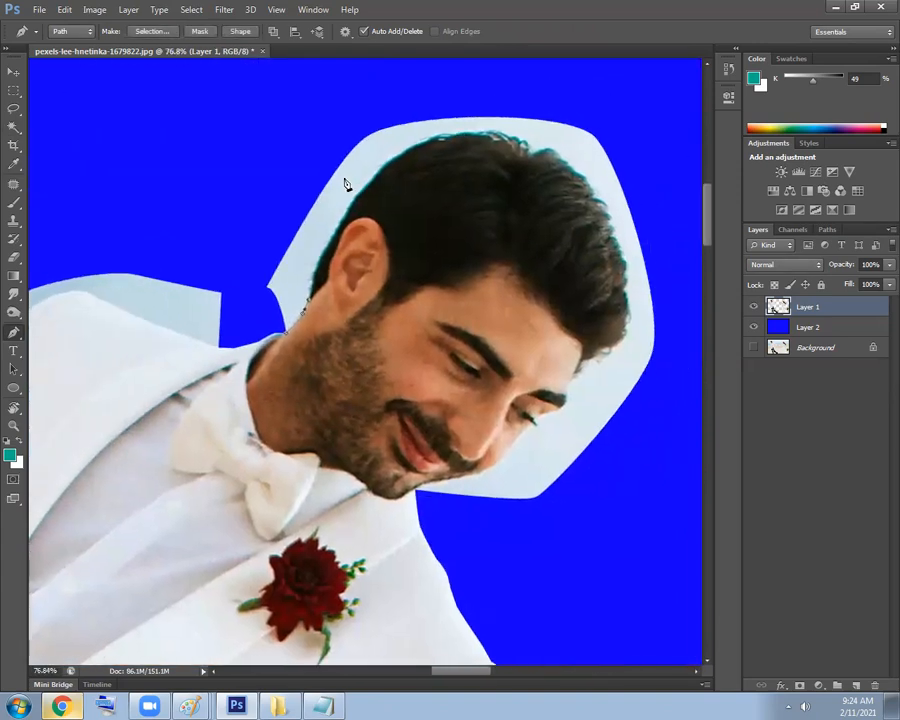
{"action": "scroll", "coordinate": [360, 256], "scroll_direction": "up", "scroll_amount": 3}
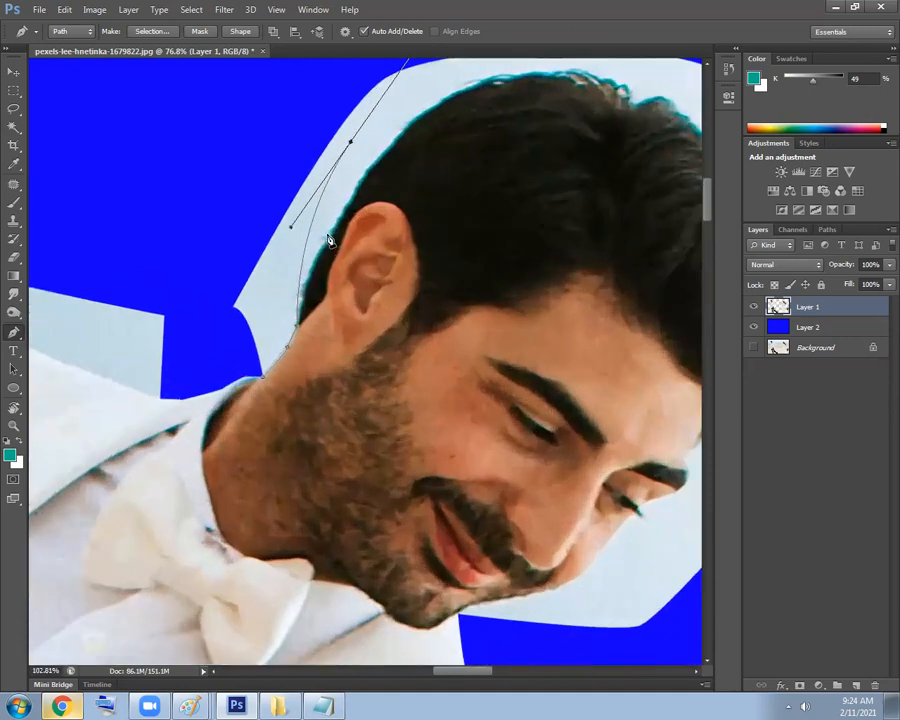
{"action": "left_click_drag", "start_coordinate": [425, 189], "coordinate": [262, 258]}
{"action": "left_click_drag", "start_coordinate": [373, 138], "coordinate": [408, 140]}
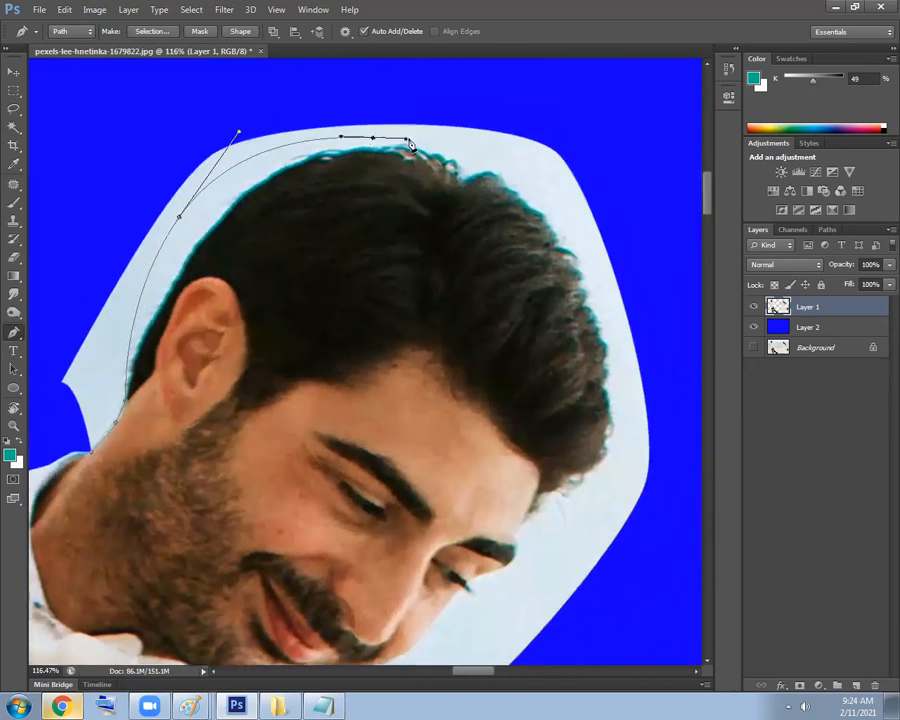
{"action": "key", "text": "ctrl+alt+z"}
{"action": "key", "text": "ctrl+alt+z"}
Close the neck path through the already cleared blue area, convert it to a selection, delete the backdrop inside, and deselect.
{"action": "left_click_drag", "start_coordinate": [108, 350], "coordinate": [267, 298]}
{"action": "left_click_drag", "start_coordinate": [230, 250], "coordinate": [191, 250]}
{"action": "left_click_drag", "start_coordinate": [181, 308], "coordinate": [182, 318]}
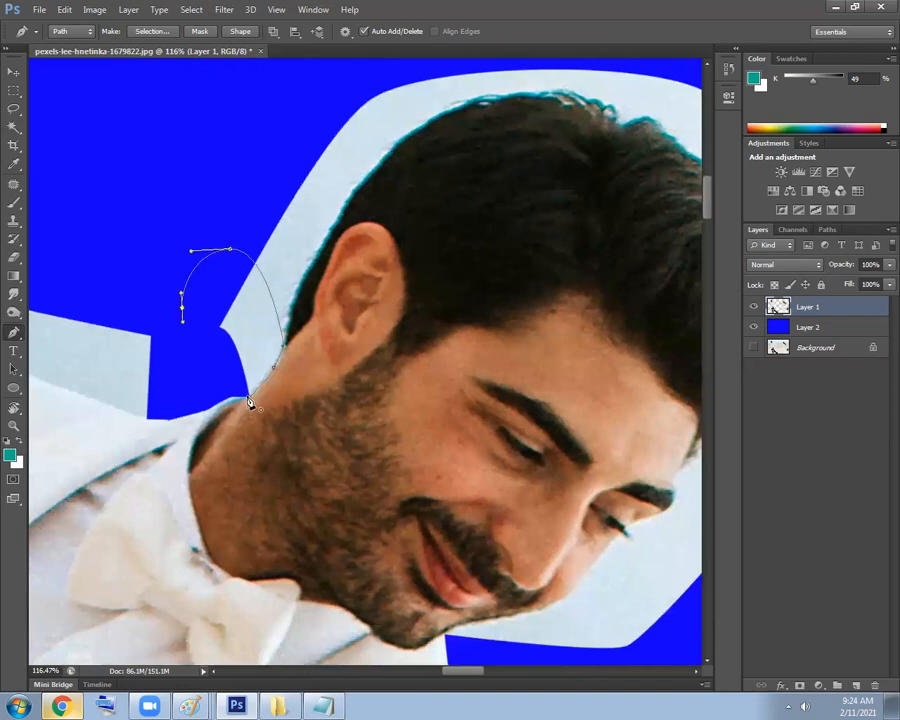
{"action": "key", "text": "ctrl+Return"}
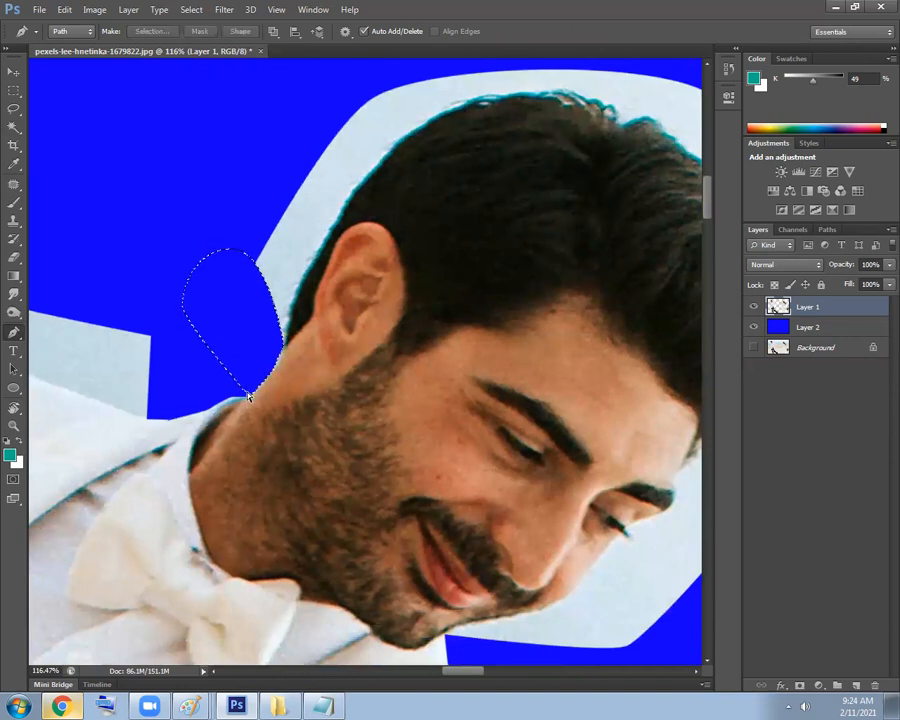
Outline the remaining pale sliver along the groom's neck with a tight Pen path and convert it to a selection.
{"action": "scroll", "coordinate": [305, 399], "scroll_direction": "up", "scroll_amount": 5}
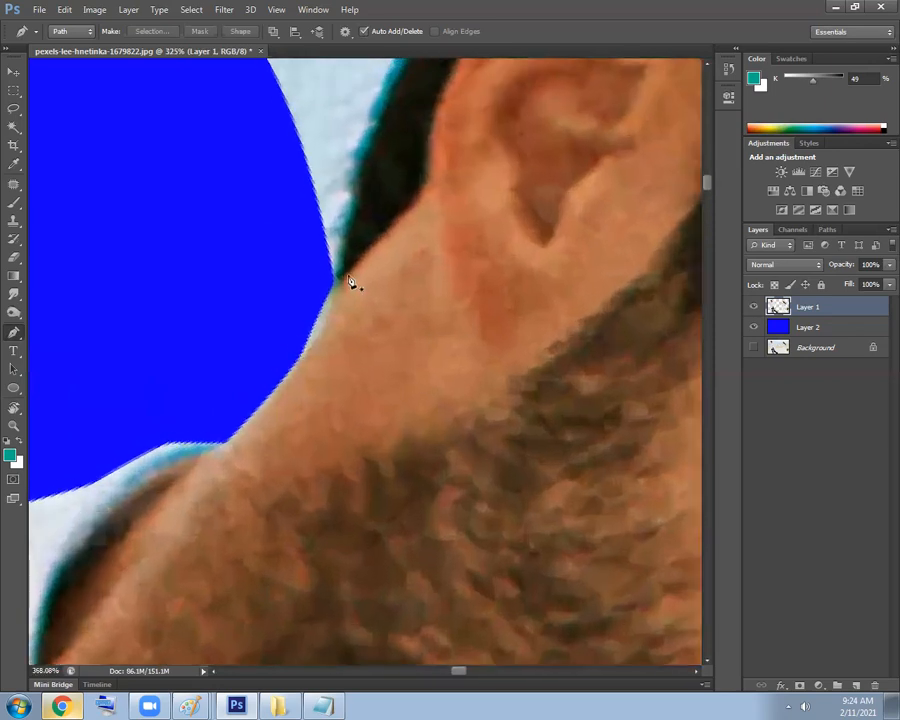
{"action": "left_click", "coordinate": [336, 280]}
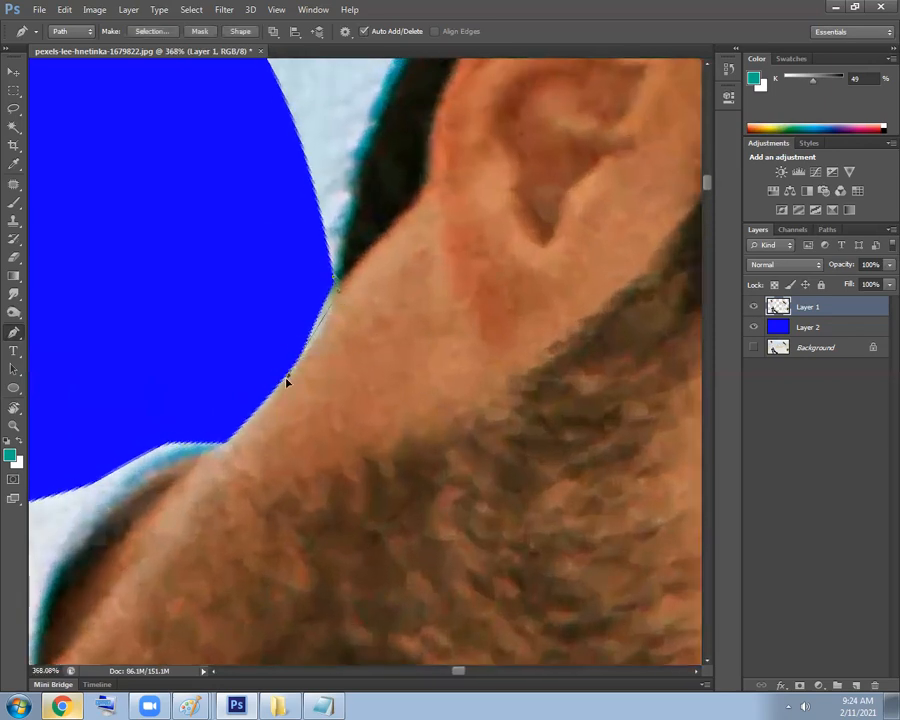
{"action": "left_click", "coordinate": [298, 288]}
{"action": "left_click", "coordinate": [334, 290]}
{"action": "key", "text": "ctrl+Return"}
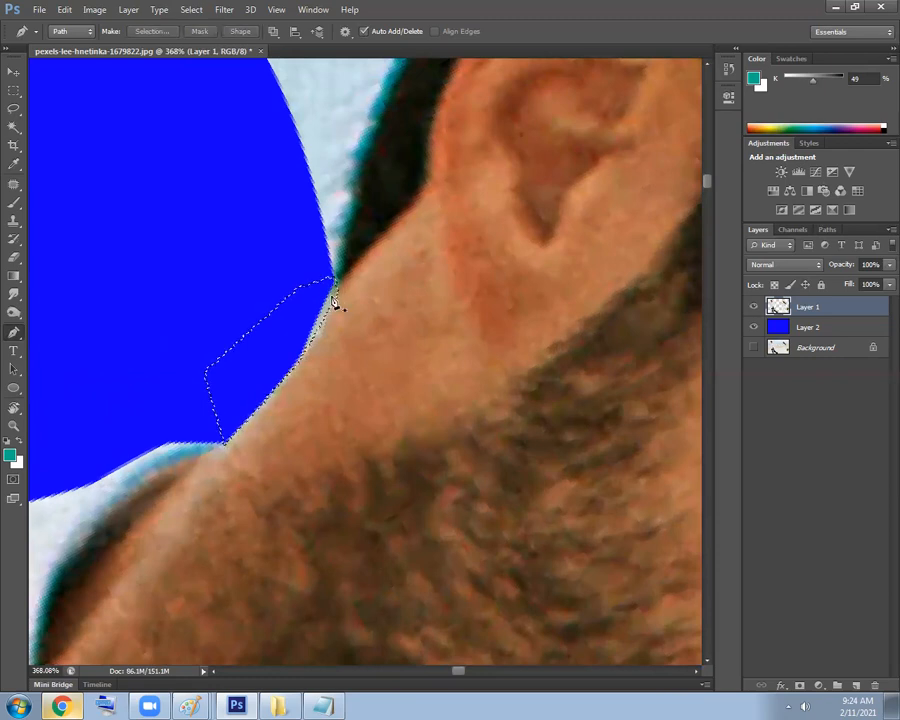
Feather the neck selection by 0.8 pixels, delete the pale fringe inside it, and deselect.
{"action": "key", "text": "shift+F6"}
{"action": "type", "text": "0.8"}
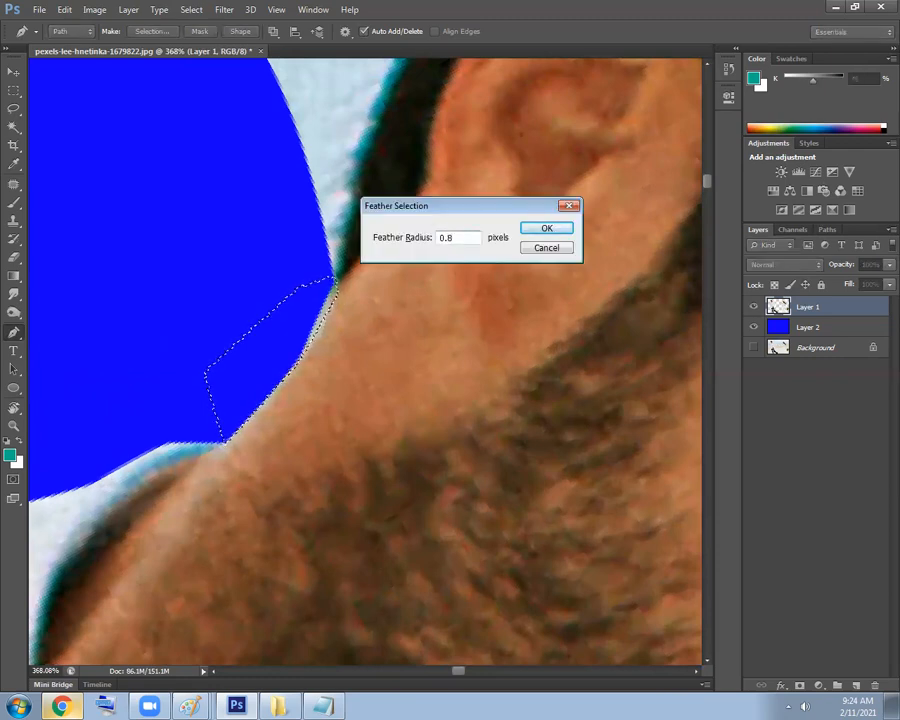
{"action": "key", "text": "Return"}
{"action": "key", "text": "Delete"}
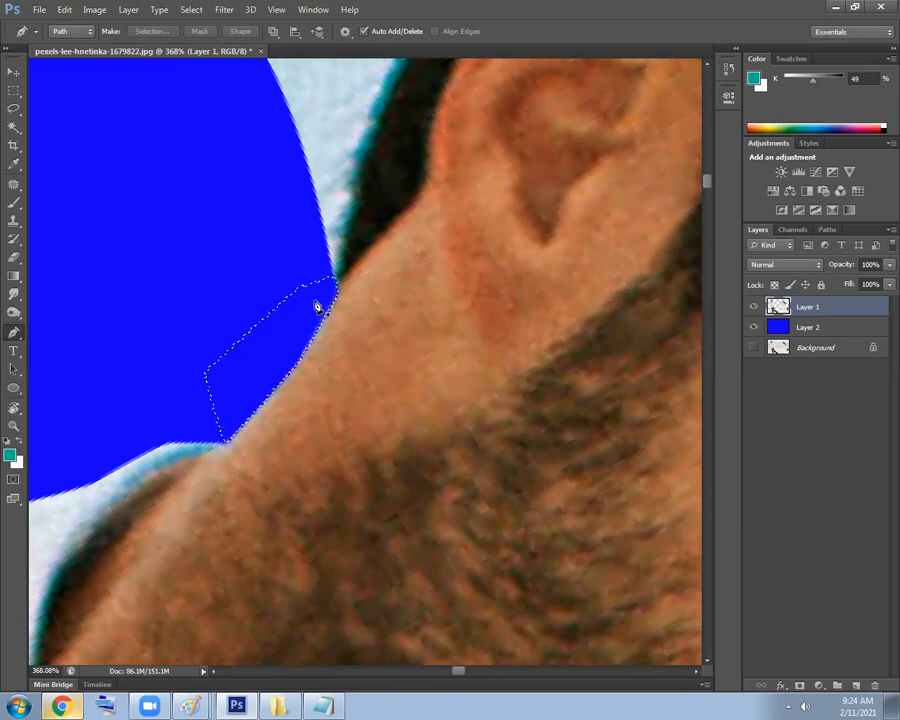
{"action": "key", "text": "ctrl+d"}
Start a Pen path where the groom's outstretched hand meets the sleeve and place an anchor on the cuff's upper corner.
{"action": "left_click_drag", "start_coordinate": [345, 325], "coordinate": [215, 325]}
{"action": "left_click_drag", "start_coordinate": [422, 366], "coordinate": [447, 296]}
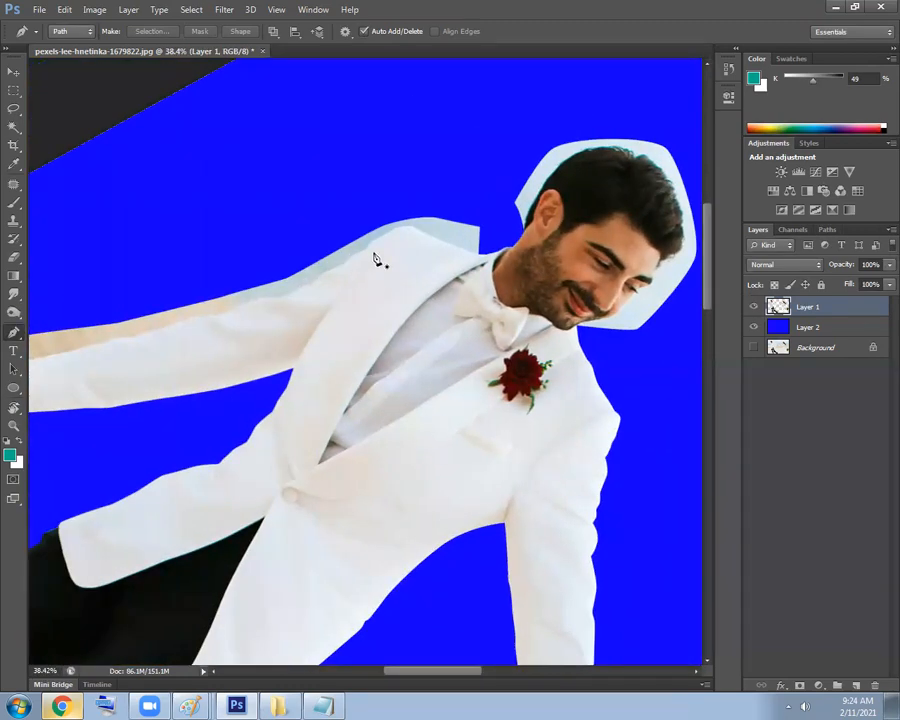
{"action": "key", "text": "w"}
{"action": "left_click_drag", "start_coordinate": [190, 321], "coordinate": [516, 261]}
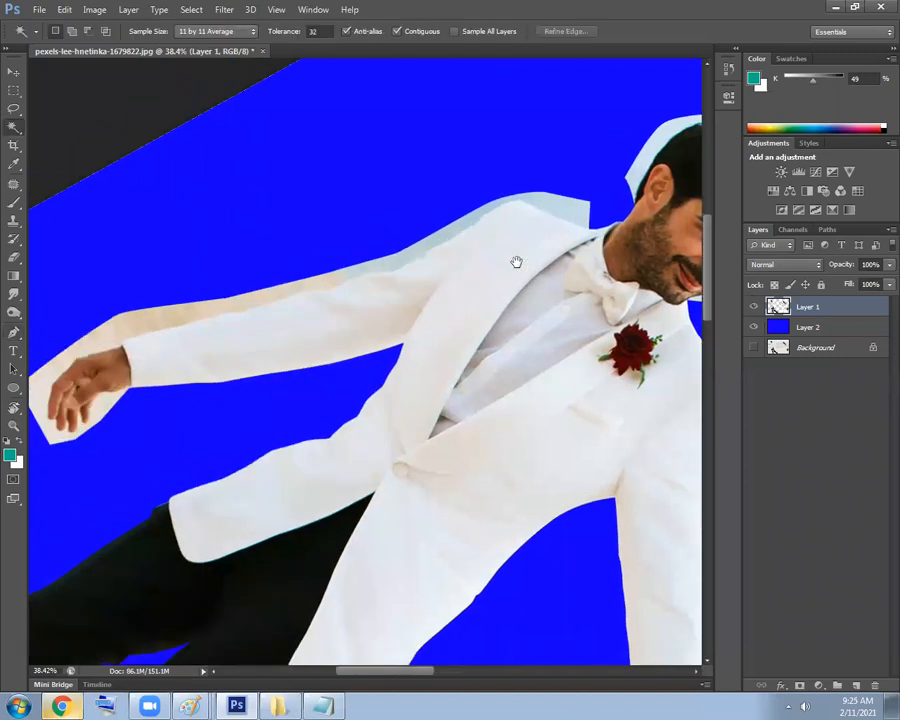
{"action": "left_click_drag", "start_coordinate": [332, 309], "coordinate": [385, 312]}
{"action": "key", "text": "p"}
{"action": "left_click_drag", "start_coordinate": [194, 430], "coordinate": [457, 347]}
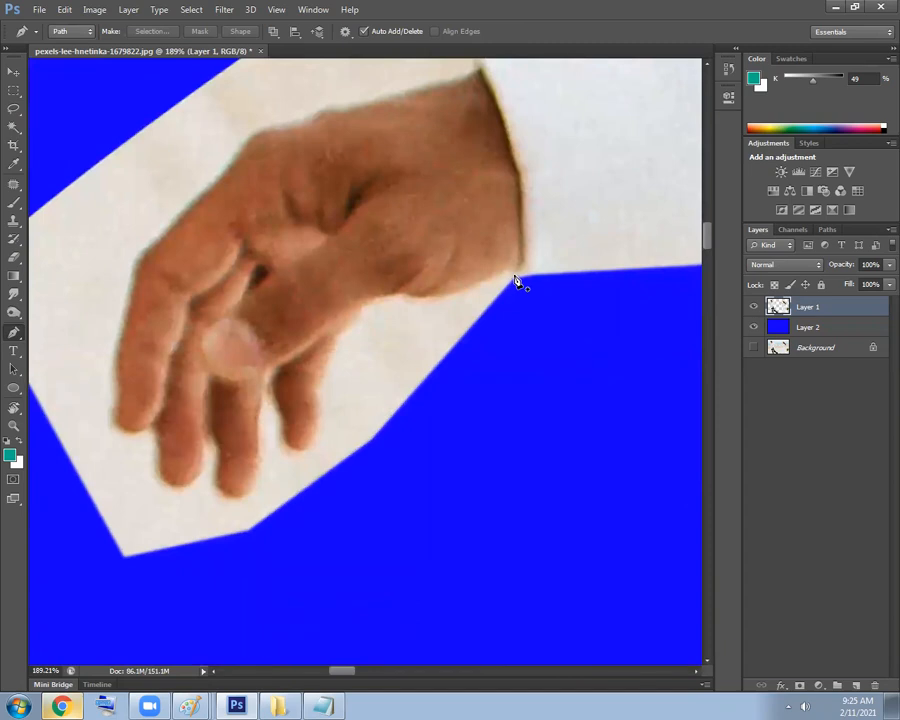
{"action": "left_click_drag", "start_coordinate": [524, 287], "coordinate": [476, 324]}
{"action": "left_click_drag", "start_coordinate": [480, 272], "coordinate": [400, 407]}
{"action": "left_click_drag", "start_coordinate": [370, 330], "coordinate": [403, 305]}
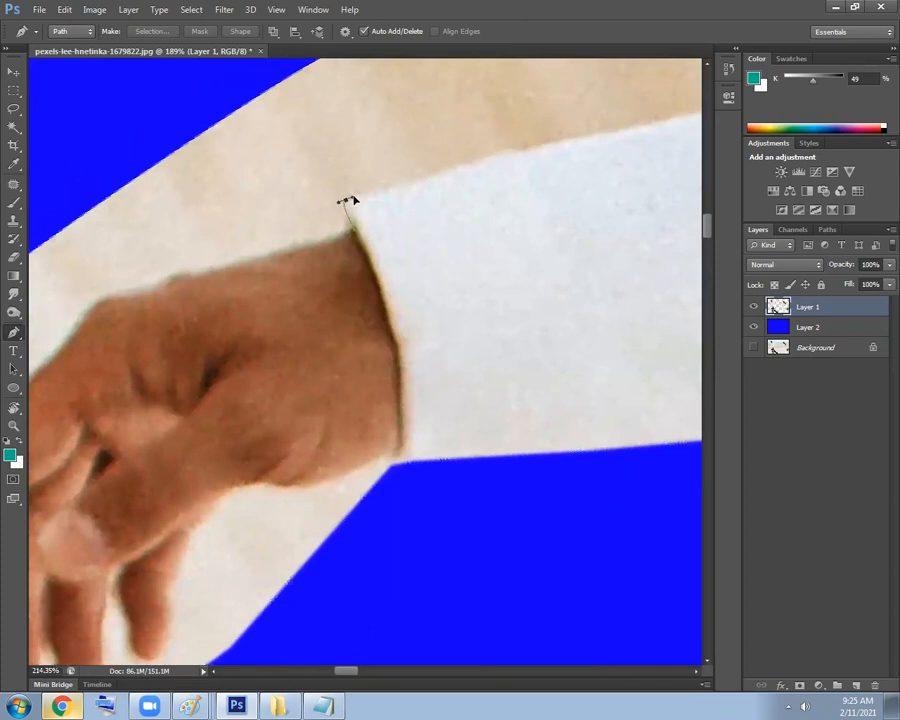
Extend the Pen path from the cuff along the forearm sleeve's upper edge, following its border with the tan backdrop.
{"action": "left_click_drag", "start_coordinate": [415, 187], "coordinate": [243, 261]}
{"action": "left_click_drag", "start_coordinate": [291, 240], "coordinate": [314, 235]}
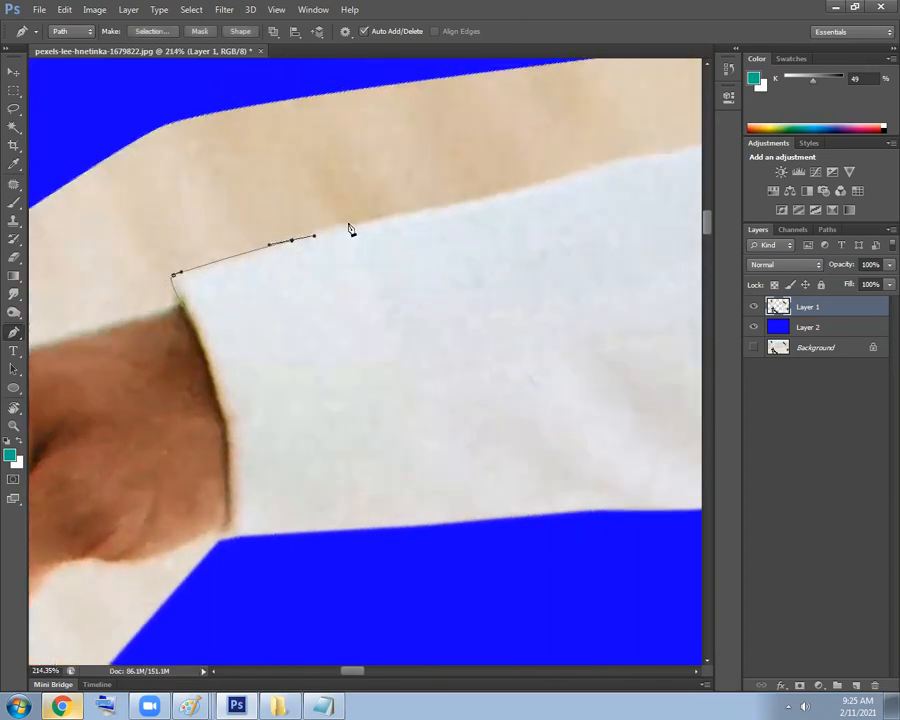
{"action": "left_click_drag", "start_coordinate": [360, 258], "coordinate": [158, 337]}
{"action": "left_click_drag", "start_coordinate": [347, 260], "coordinate": [355, 259]}
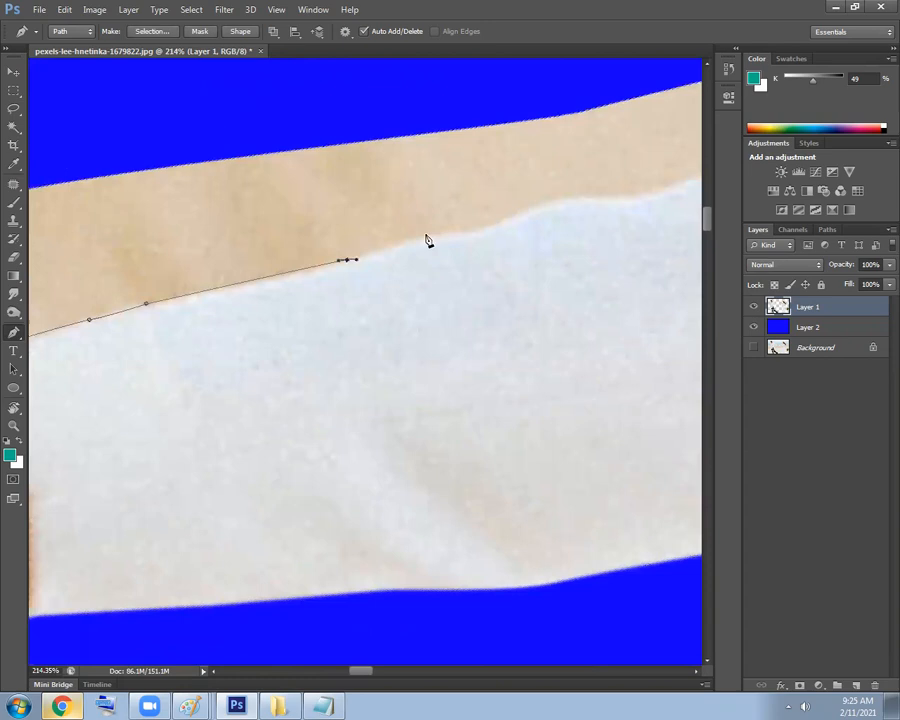
{"action": "left_click_drag", "start_coordinate": [567, 202], "coordinate": [580, 201]}
{"action": "left_click_drag", "start_coordinate": [454, 256], "coordinate": [262, 308]}
{"action": "left_click_drag", "start_coordinate": [579, 222], "coordinate": [422, 280]}
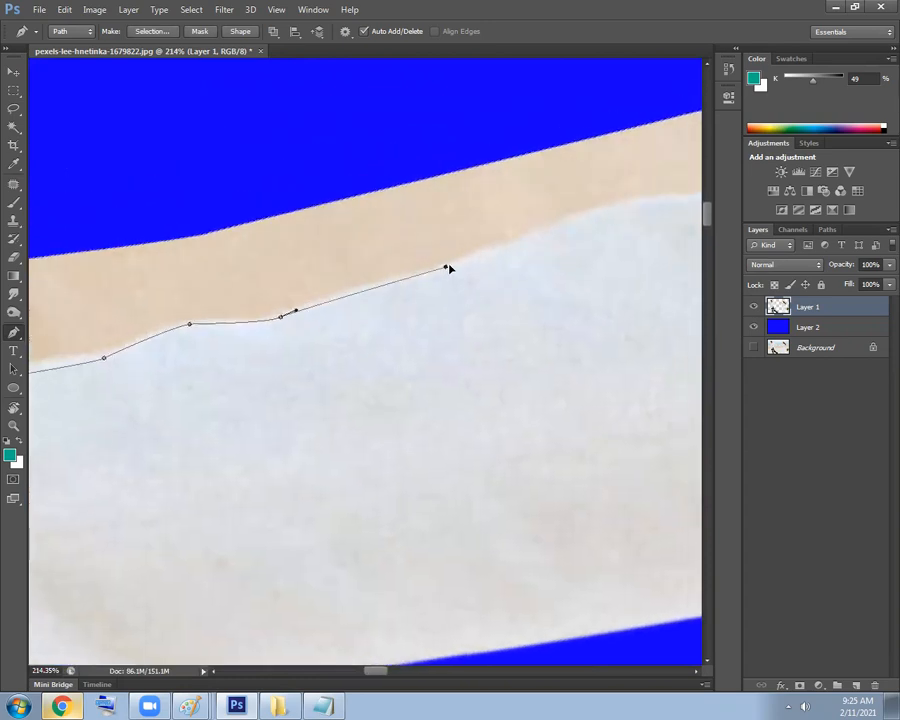
{"action": "left_click", "coordinate": [520, 241]}
{"action": "left_click_drag", "start_coordinate": [567, 222], "coordinate": [314, 314]}
{"action": "left_click_drag", "start_coordinate": [432, 282], "coordinate": [447, 282]}
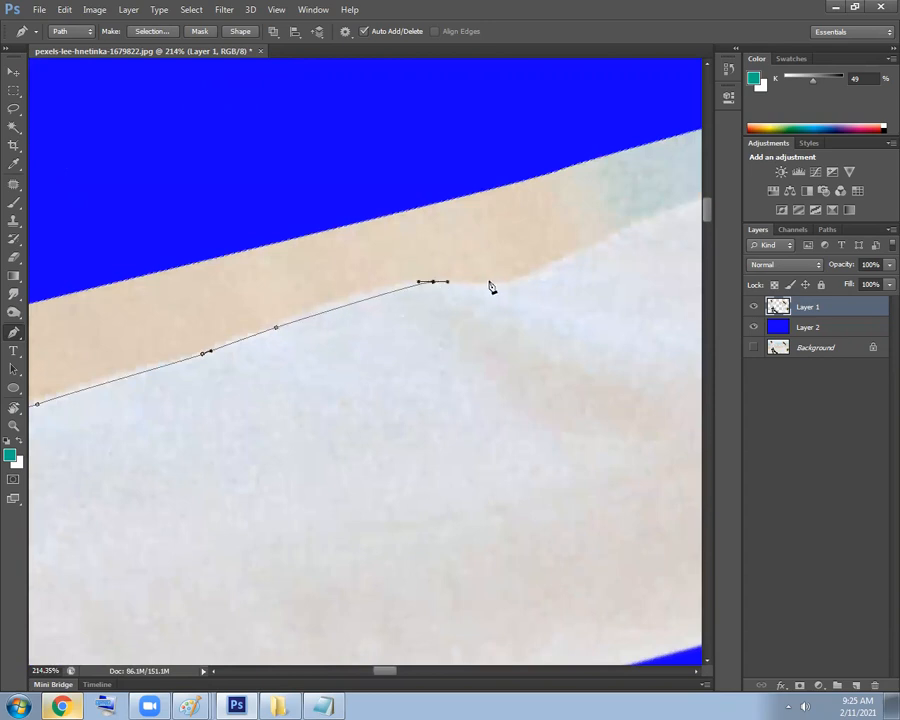
Extend the Pen path along the upper edge of the groom's upper-arm sleeve, following its folds toward the shoulder.
{"action": "left_click_drag", "start_coordinate": [587, 273], "coordinate": [306, 343]}
{"action": "left_click", "coordinate": [389, 284]}
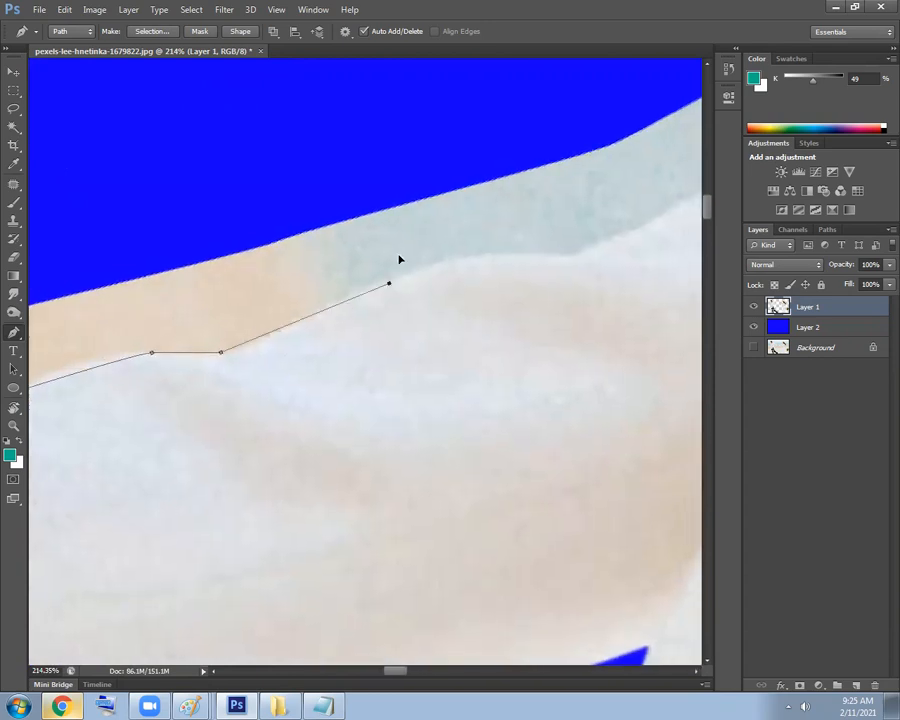
{"action": "left_click_drag", "start_coordinate": [700, 216], "coordinate": [397, 276]}
{"action": "left_click_drag", "start_coordinate": [473, 267], "coordinate": [315, 363]}
{"action": "left_click_drag", "start_coordinate": [485, 233], "coordinate": [491, 229]}
{"action": "left_click_drag", "start_coordinate": [545, 182], "coordinate": [408, 279]}
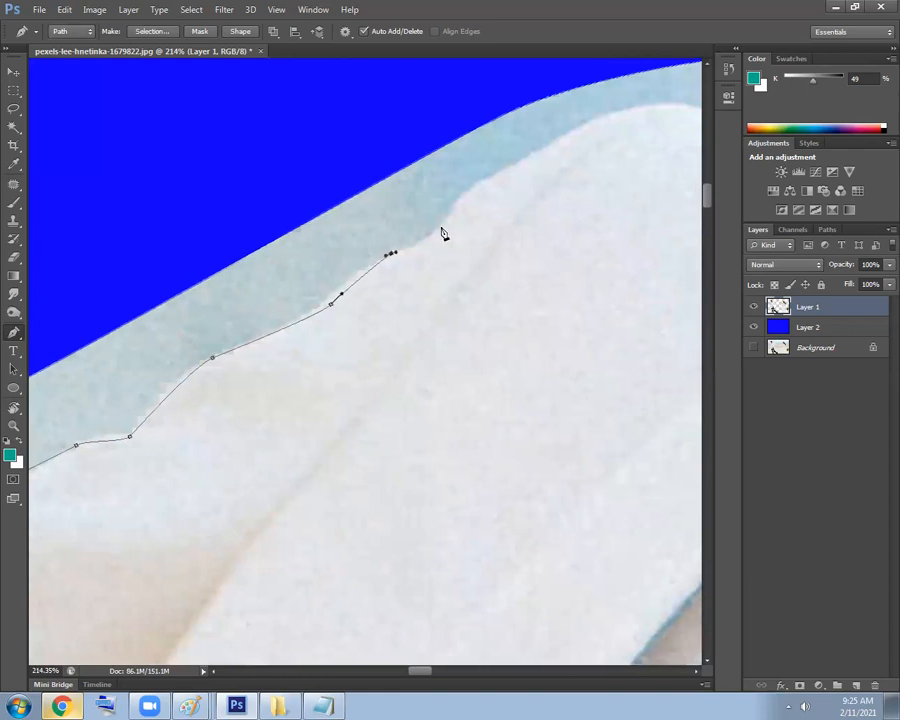
Curve the Pen path over the groom's shoulder and down to the corner where the backdrop strip ends beside the collar.
{"action": "left_click_drag", "start_coordinate": [523, 169], "coordinate": [354, 266]}
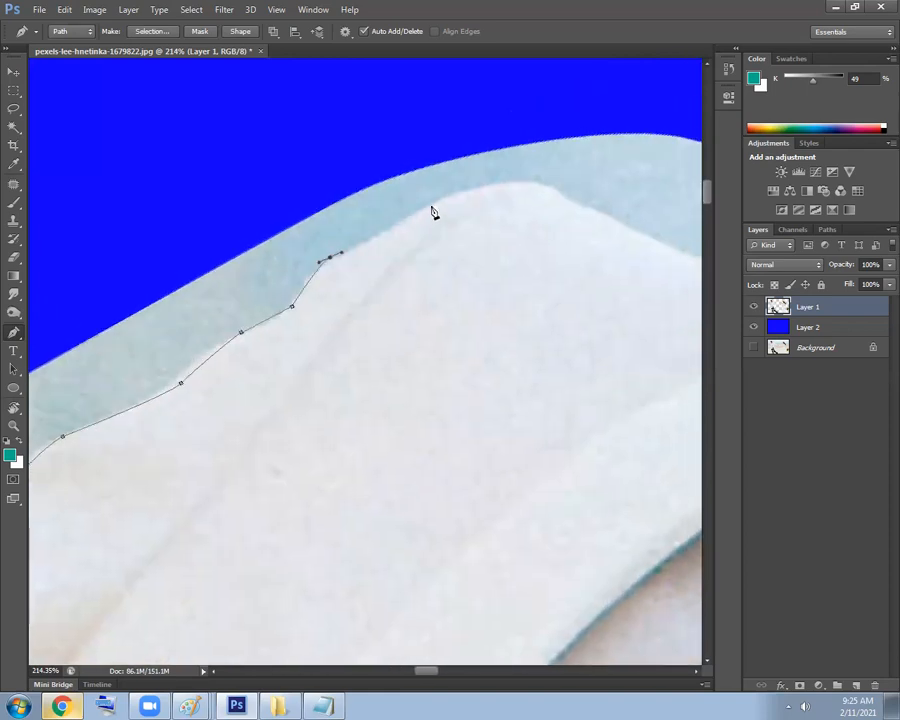
{"action": "left_click_drag", "start_coordinate": [554, 183], "coordinate": [580, 198]}
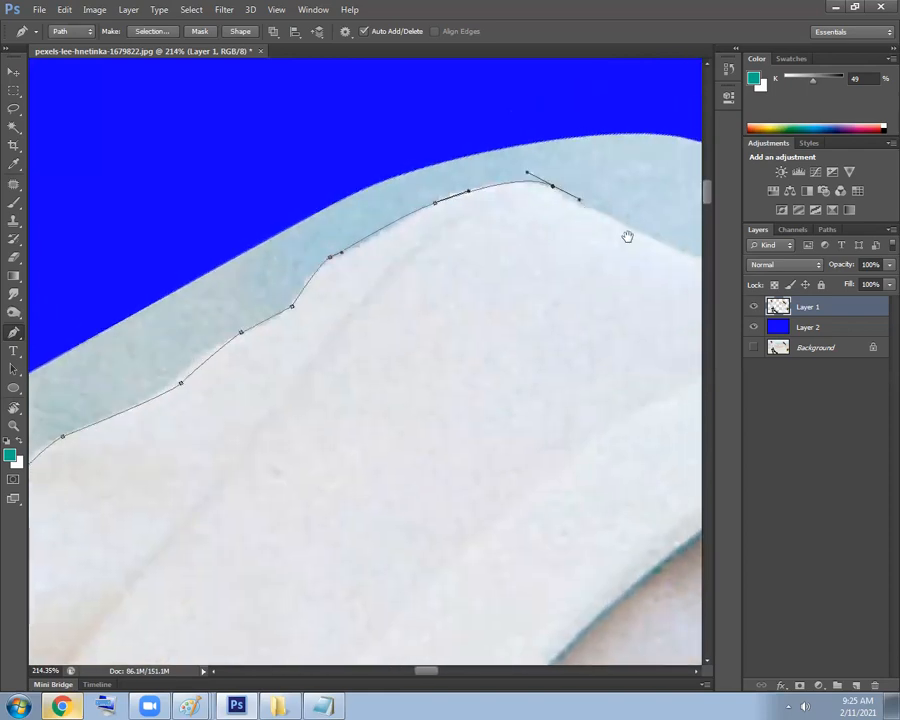
{"action": "left_click_drag", "start_coordinate": [627, 237], "coordinate": [390, 240]}
{"action": "left_click_drag", "start_coordinate": [511, 280], "coordinate": [516, 282]}
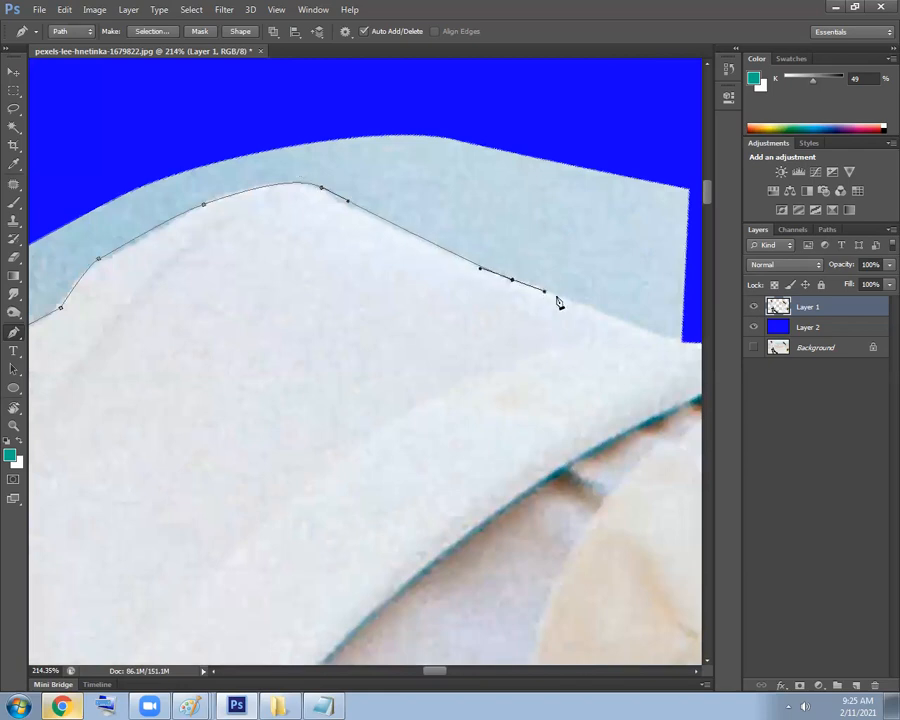
{"action": "left_click", "coordinate": [681, 343]}
{"action": "left_click_drag", "start_coordinate": [665, 345], "coordinate": [572, 352]}
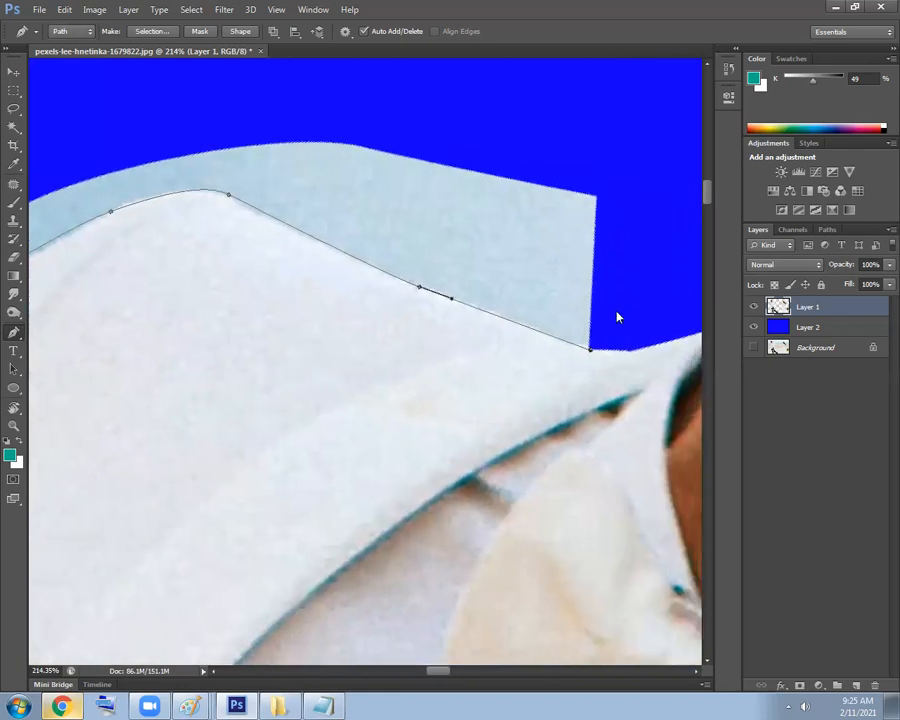
Loop the Pen path around the outside of the backdrop strip, close it at the cuff, and convert it to a selection.
{"action": "left_click_drag", "start_coordinate": [619, 210], "coordinate": [575, 147]}
{"action": "left_click_drag", "start_coordinate": [526, 112], "coordinate": [466, 102]}
{"action": "left_click_drag", "start_coordinate": [451, 172], "coordinate": [227, 171]}
{"action": "left_click_drag", "start_coordinate": [184, 186], "coordinate": [149, 200]}
{"action": "left_click_drag", "start_coordinate": [100, 277], "coordinate": [91, 305]}
{"action": "scroll", "coordinate": [208, 248], "scroll_direction": "up", "scroll_amount": 5}
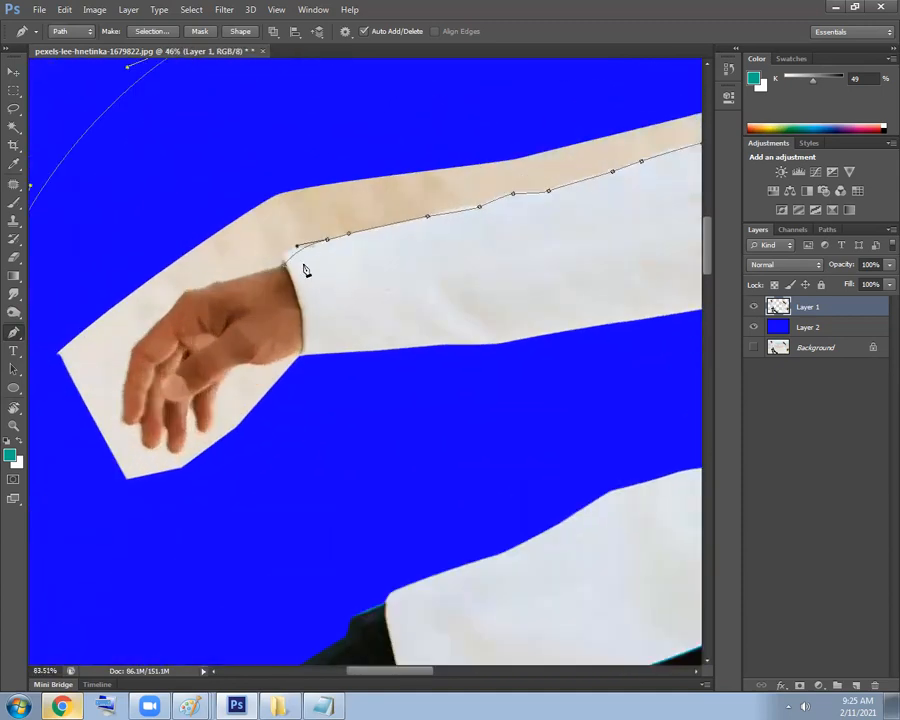
{"action": "scroll", "coordinate": [311, 299], "scroll_direction": "up", "scroll_amount": 4}
{"action": "left_click", "coordinate": [302, 274]}
{"action": "key", "text": "ctrl+Return"}
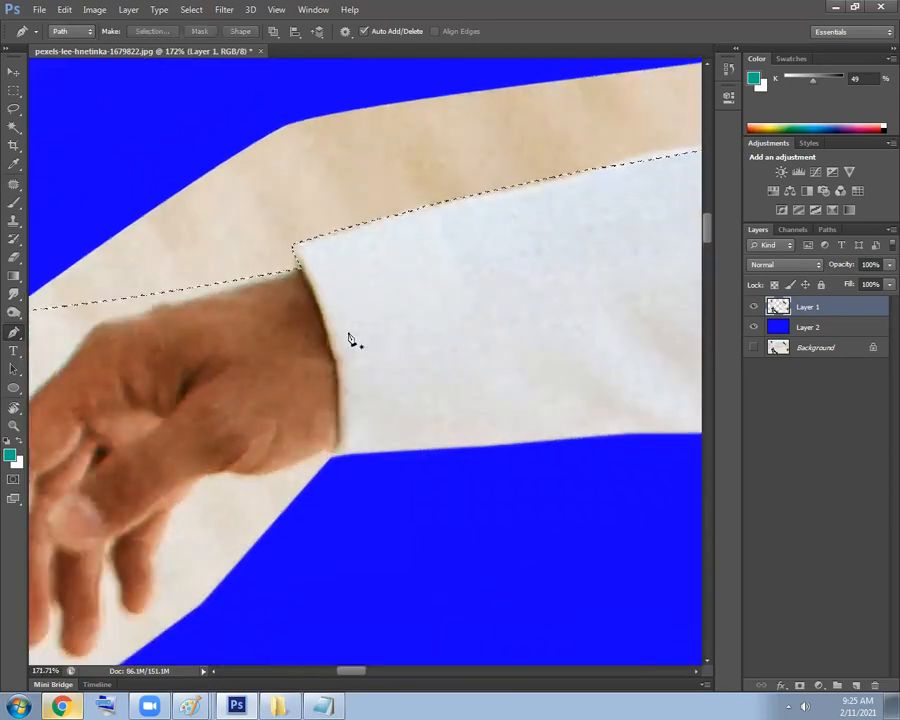
Feather the sleeve selection, delete the backdrop strip above the arm, and deselect.
{"action": "key", "text": "shift+F6"}
{"action": "key", "text": "Return"}
{"action": "key", "text": "Delete"}
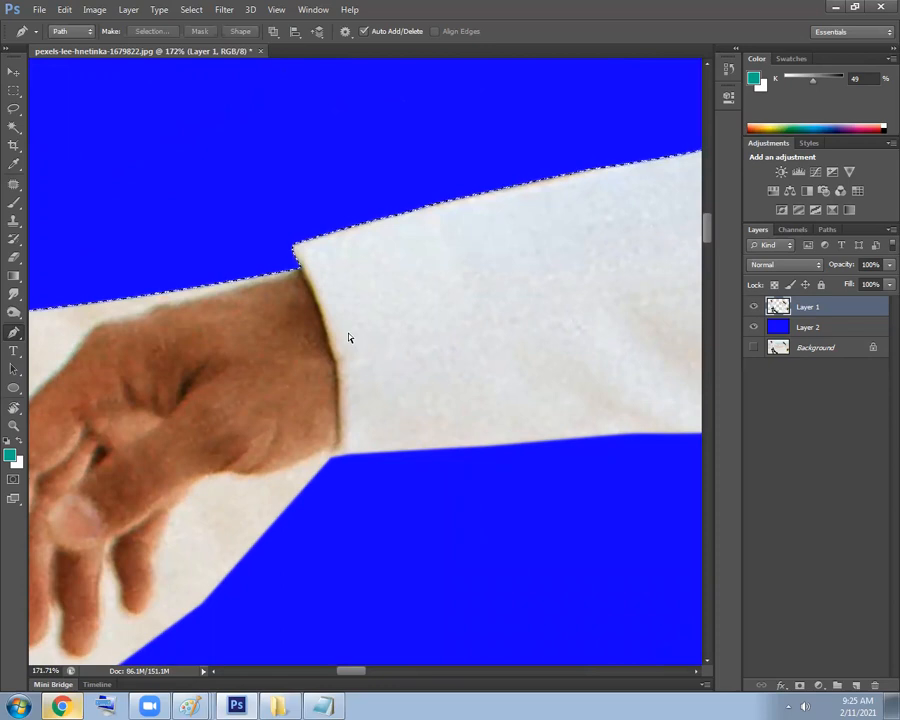
{"action": "key", "text": "ctrl+d"}
{"action": "scroll", "coordinate": [476, 302], "scroll_direction": "down", "scroll_amount": 4}
{"action": "left_click_drag", "start_coordinate": [476, 302], "coordinate": [243, 339]}
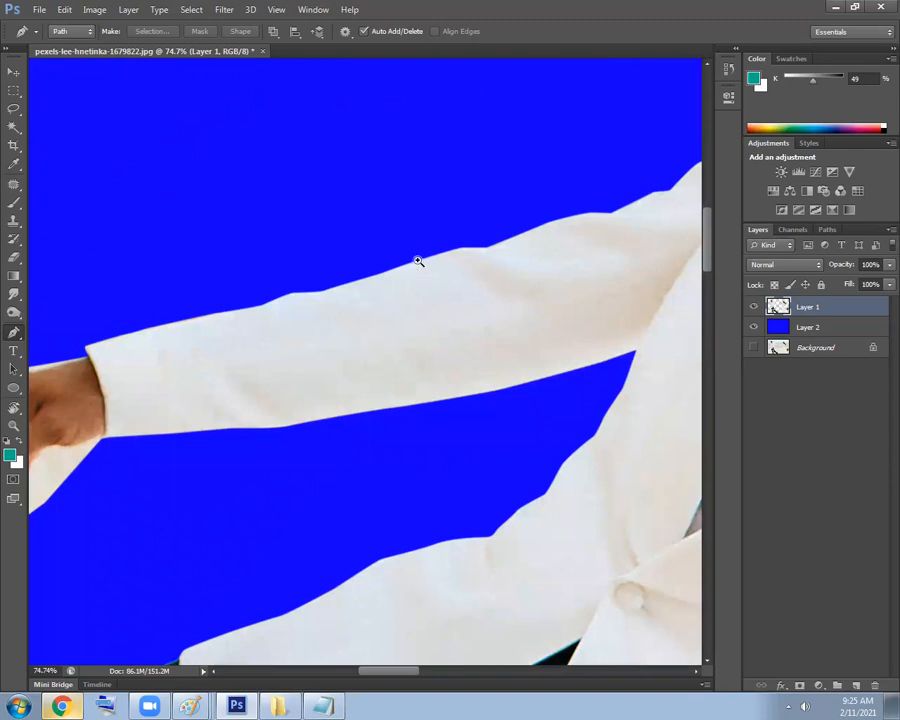
{"action": "scroll", "coordinate": [346, 320], "scroll_direction": "down", "scroll_amount": 3}
{"action": "scroll", "coordinate": [318, 336], "scroll_direction": "up", "scroll_amount": 3}
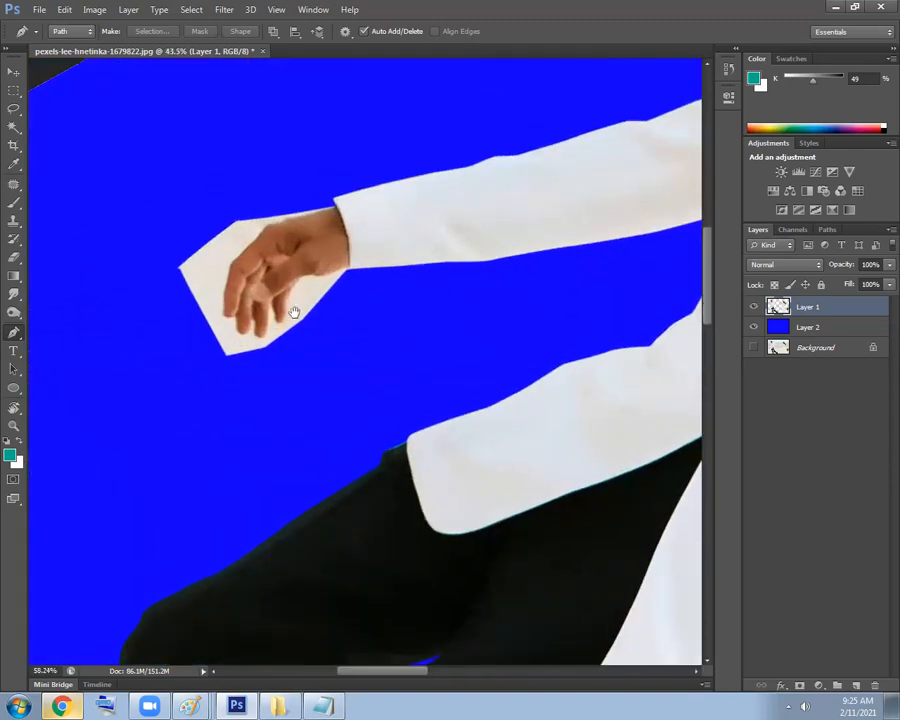
{"action": "scroll", "coordinate": [293, 309], "scroll_direction": "up", "scroll_amount": 1}
{"action": "key", "text": "w"}
{"action": "left_click", "coordinate": [234, 272]}
{"action": "key", "text": "ctrl+d"}
Lasso and delete the small backdrop bits touching the cuff at the lower and upper wrist, and deselect.
{"action": "scroll", "coordinate": [290, 262], "scroll_direction": "up", "scroll_amount": 5}
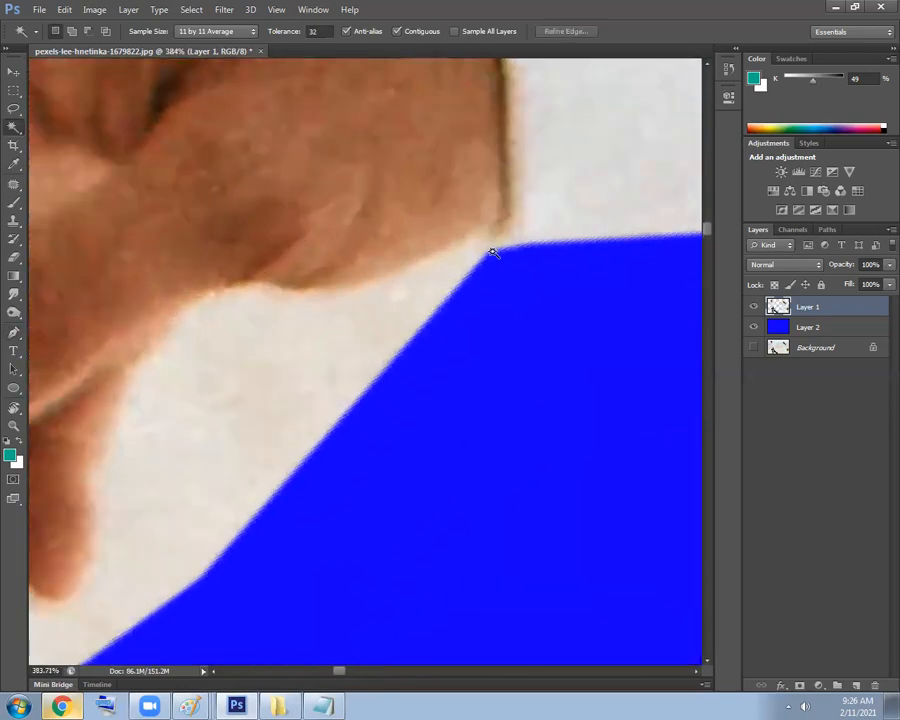
{"action": "key", "text": "l"}
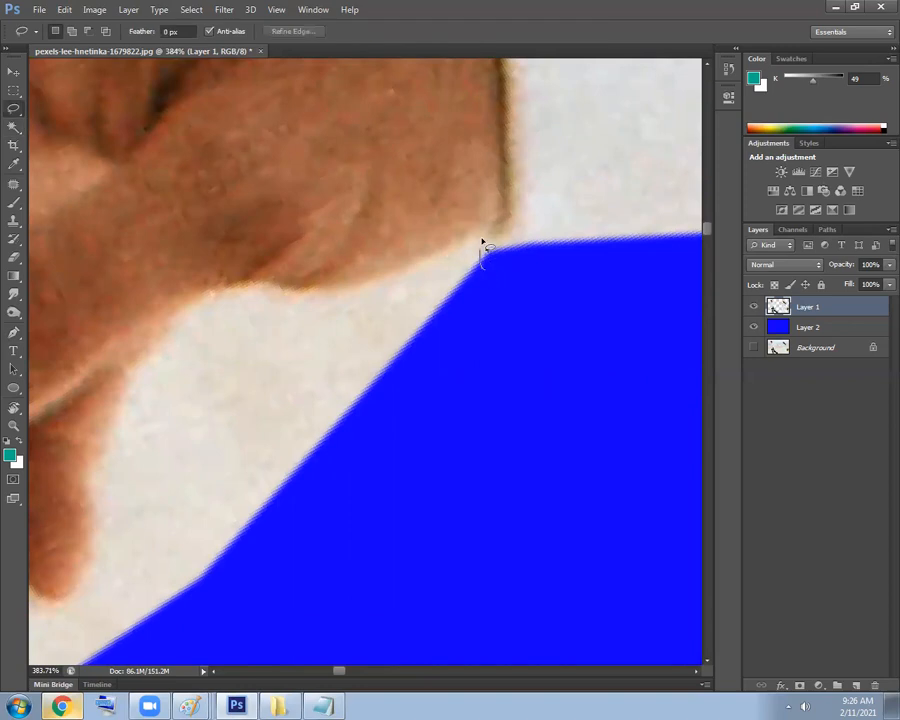
{"action": "left_click_drag", "start_coordinate": [502, 271], "coordinate": [502, 271]}
{"action": "key", "text": "Delete"}
{"action": "scroll", "coordinate": [507, 313], "scroll_direction": "up", "scroll_amount": 5}
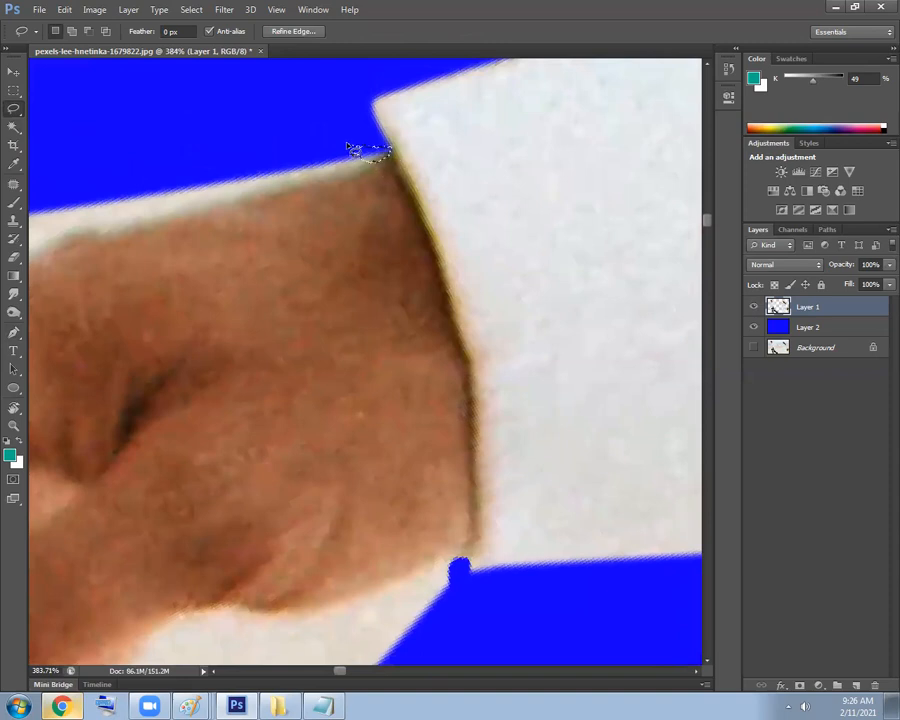
{"action": "key", "text": "Delete"}
{"action": "key", "text": "ctrl+d"}
Select the pale backdrop around the groom's outstretched hand with the Magic Wand at tolerance 32 and smooth the selection.
{"action": "scroll", "coordinate": [376, 180], "scroll_direction": "down", "scroll_amount": 8}
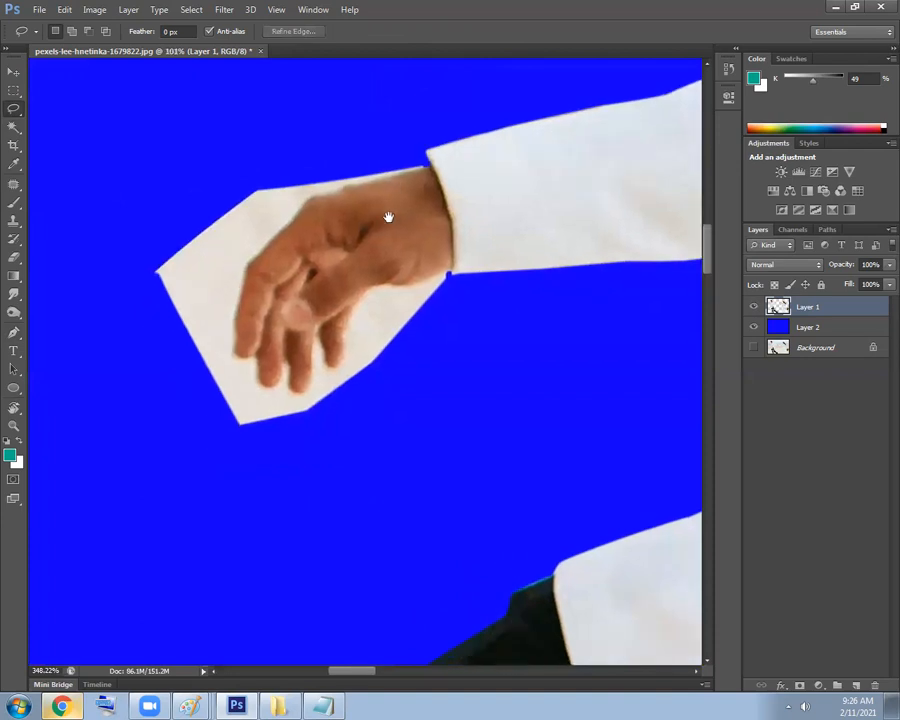
{"action": "key", "text": "w"}
{"action": "left_click", "coordinate": [235, 234]}
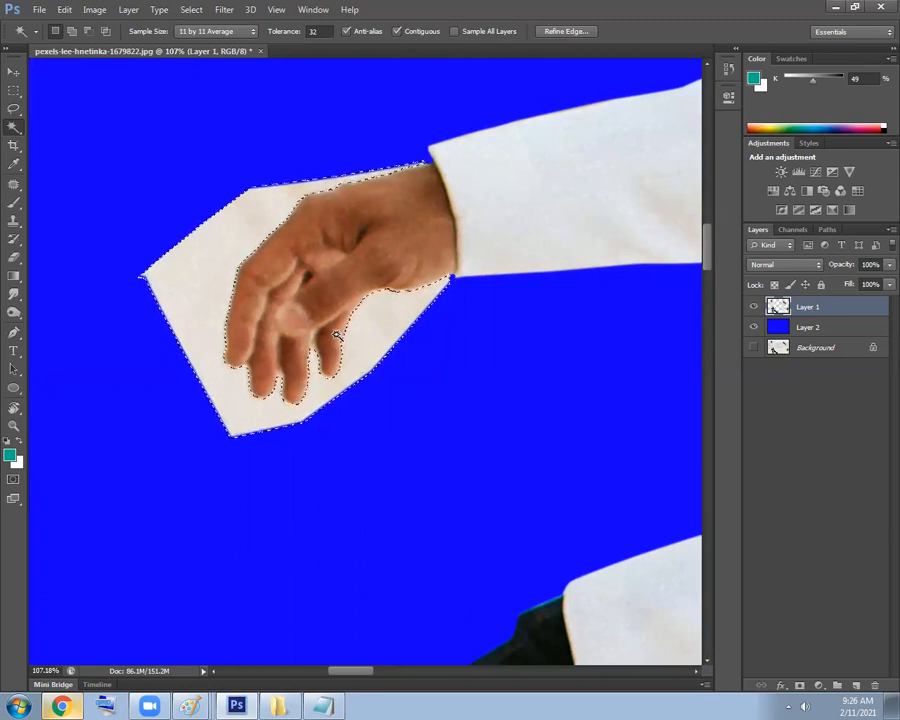
{"action": "scroll", "coordinate": [317, 357], "scroll_direction": "up", "scroll_amount": 2}
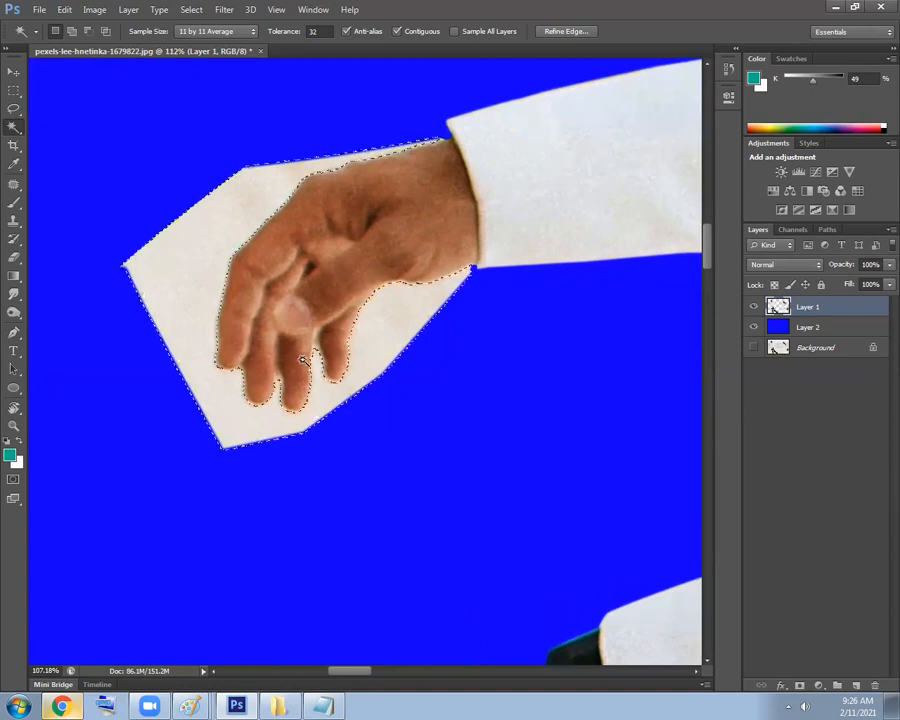
{"action": "left_click", "coordinate": [191, 9]}
{"action": "mouse_move", "coordinate": [220, 164]}
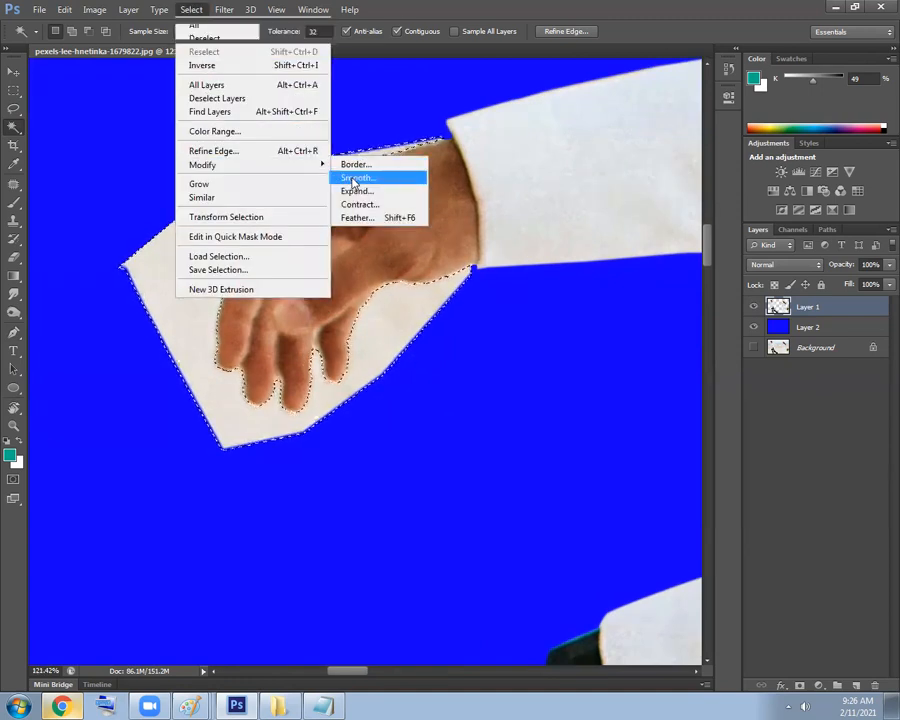
{"action": "left_click", "coordinate": [353, 178]}
{"action": "left_click", "coordinate": [628, 222]}
Feather the smoothed selection, delete the backdrop around the hand, and deselect.
{"action": "left_click", "coordinate": [191, 9]}
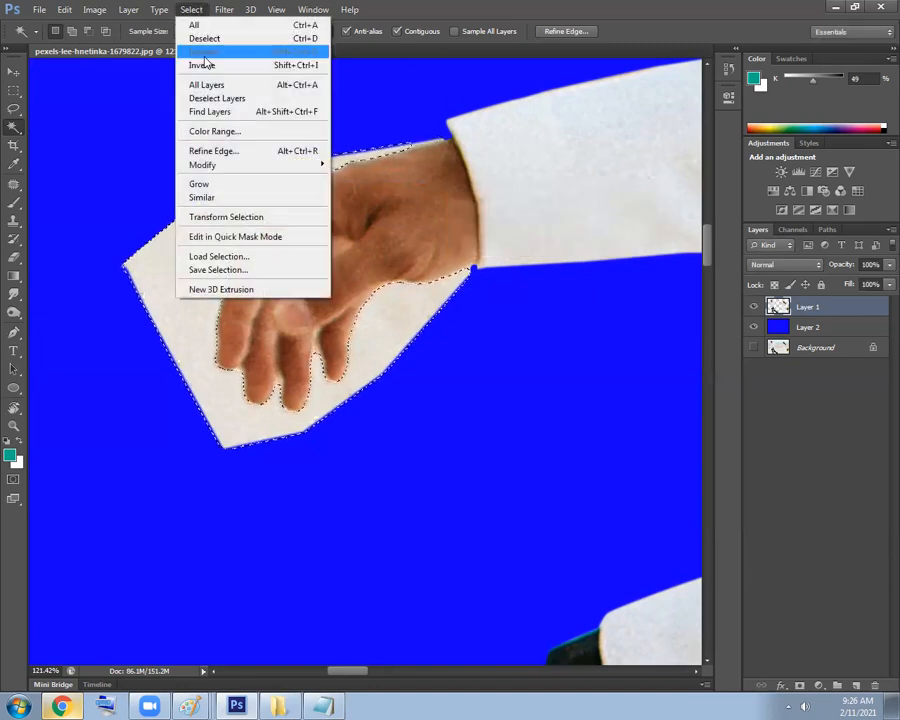
{"action": "mouse_move", "coordinate": [240, 164]}
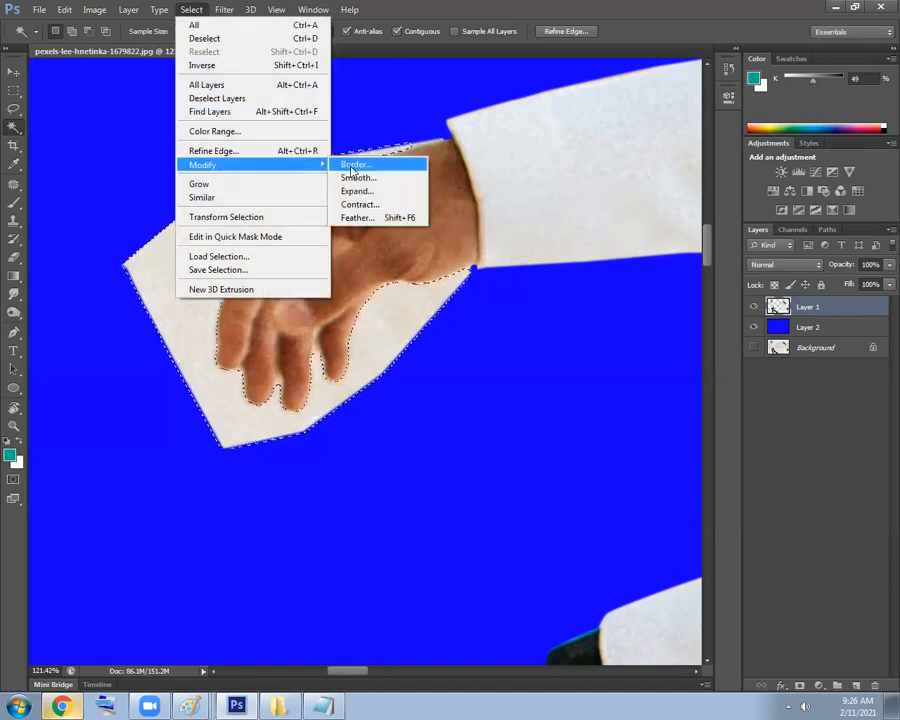
{"action": "left_click", "coordinate": [362, 218]}
{"action": "left_click", "coordinate": [556, 227]}
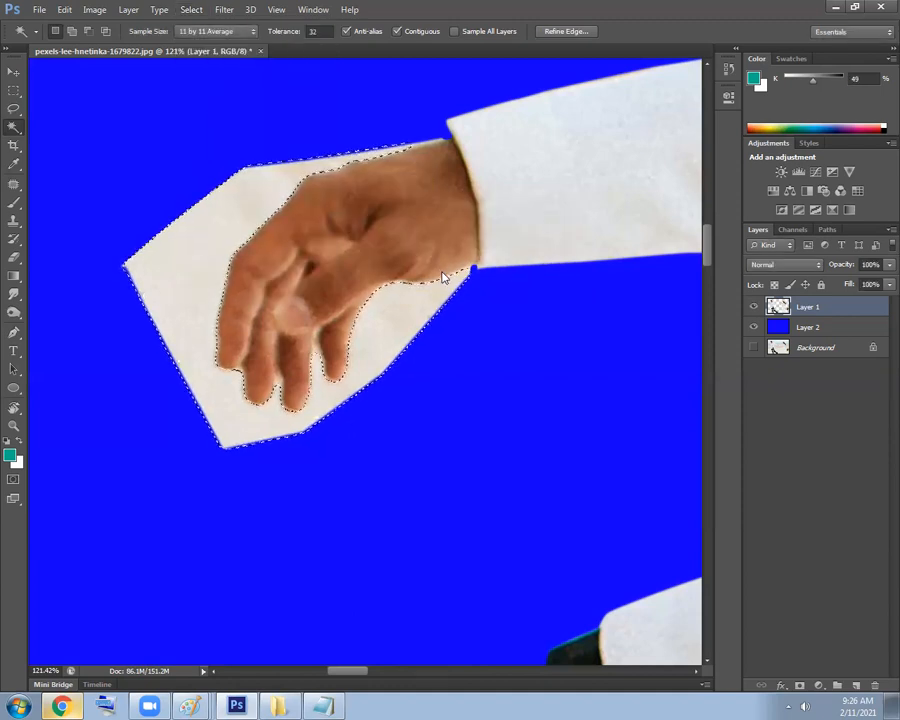
{"action": "key", "text": "Delete"}
{"action": "key", "text": "ctrl+d"}
Outline the pale wedge between the little and ring fingers with a Pen path, convert it to a selection, delete it, and deselect.
{"action": "left_click", "coordinate": [371, 418]}
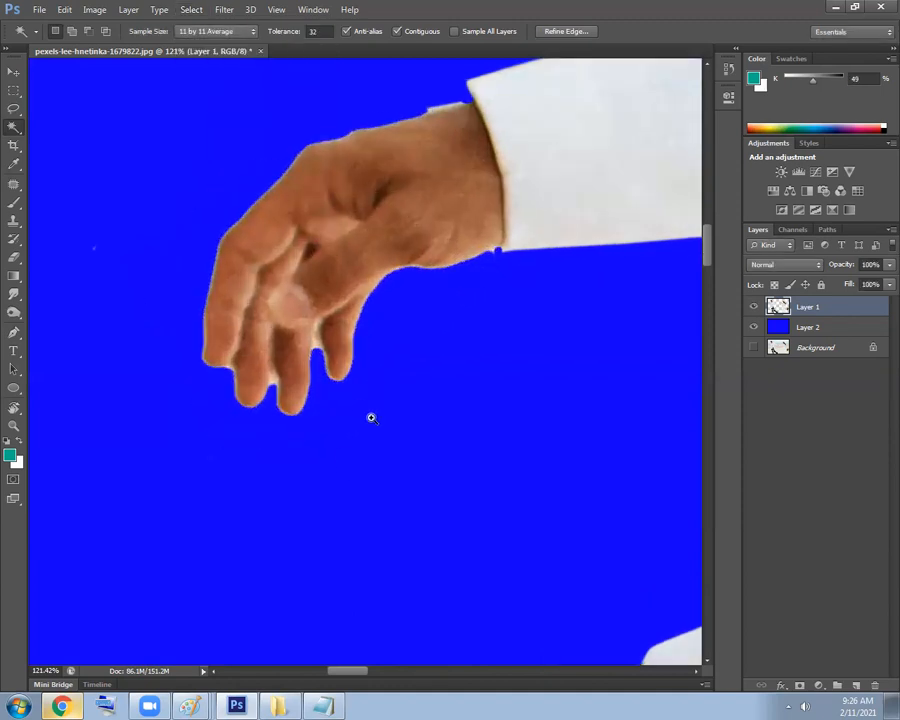
{"action": "left_click_drag", "start_coordinate": [371, 418], "coordinate": [450, 416]}
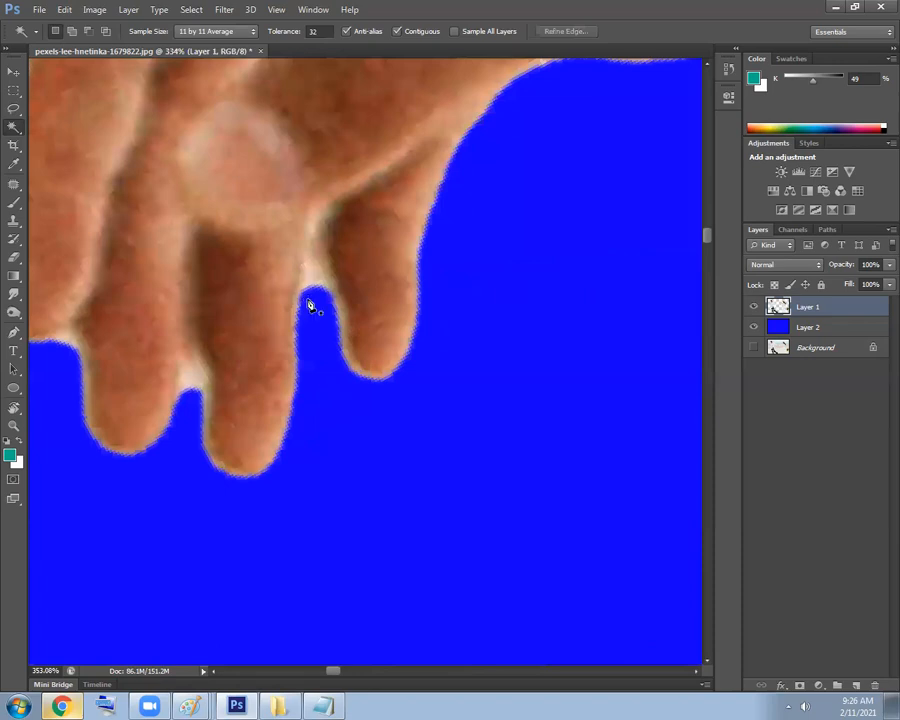
{"action": "key", "text": "p"}
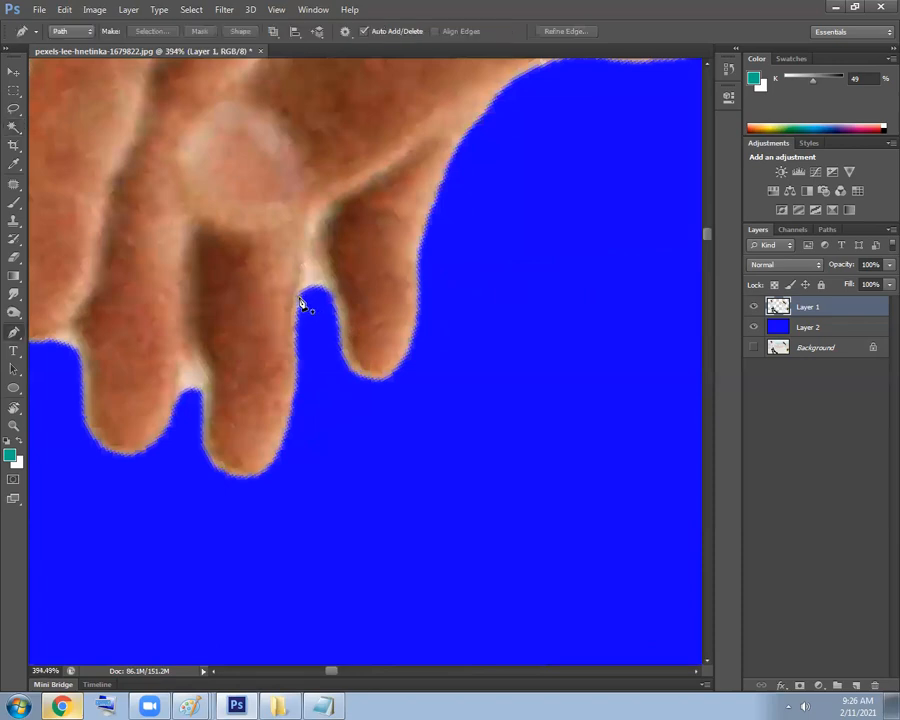
{"action": "left_click", "coordinate": [302, 305]}
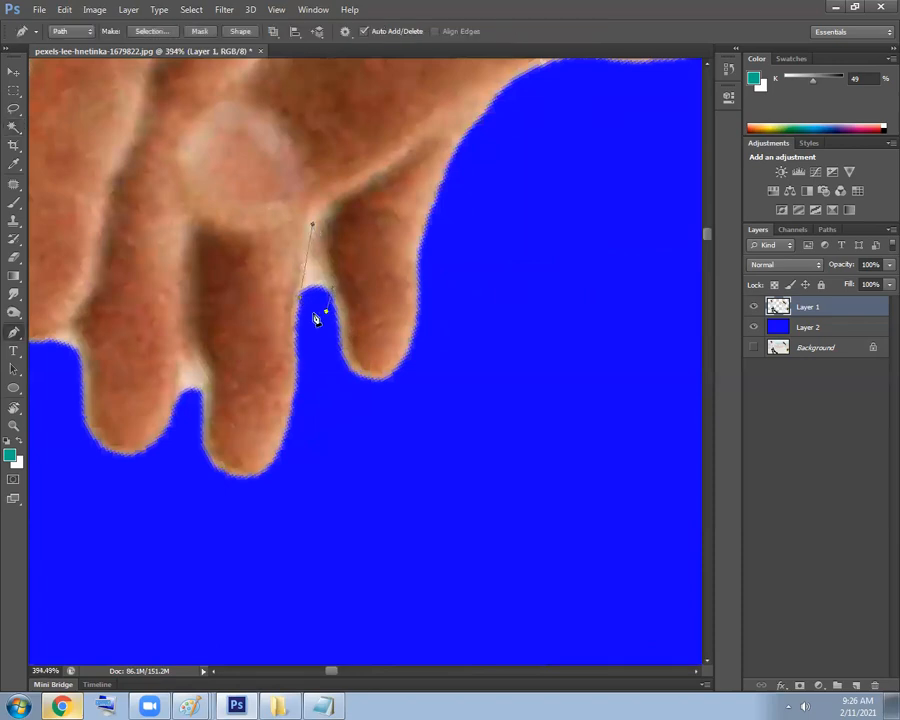
{"action": "key", "text": "ctrl+Return"}
{"action": "key", "text": "Delete"}
{"action": "key", "text": "ctrl+d"}
Outline and delete the pale remnants in the other two finger gaps using small Pen-path selections.
{"action": "left_click_drag", "start_coordinate": [255, 370], "coordinate": [373, 350]}
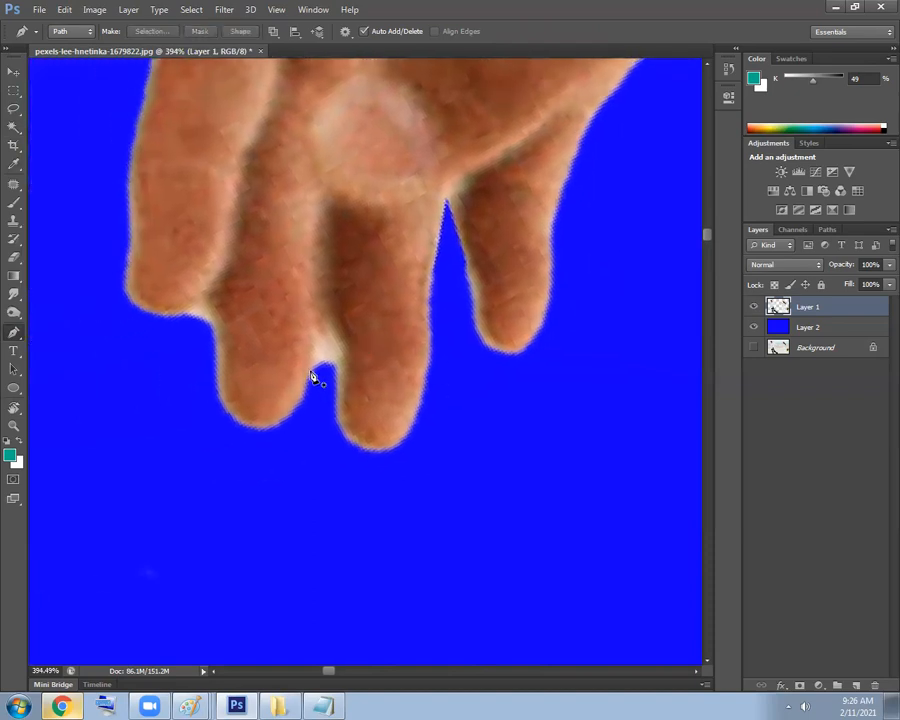
{"action": "left_click", "coordinate": [322, 338]}
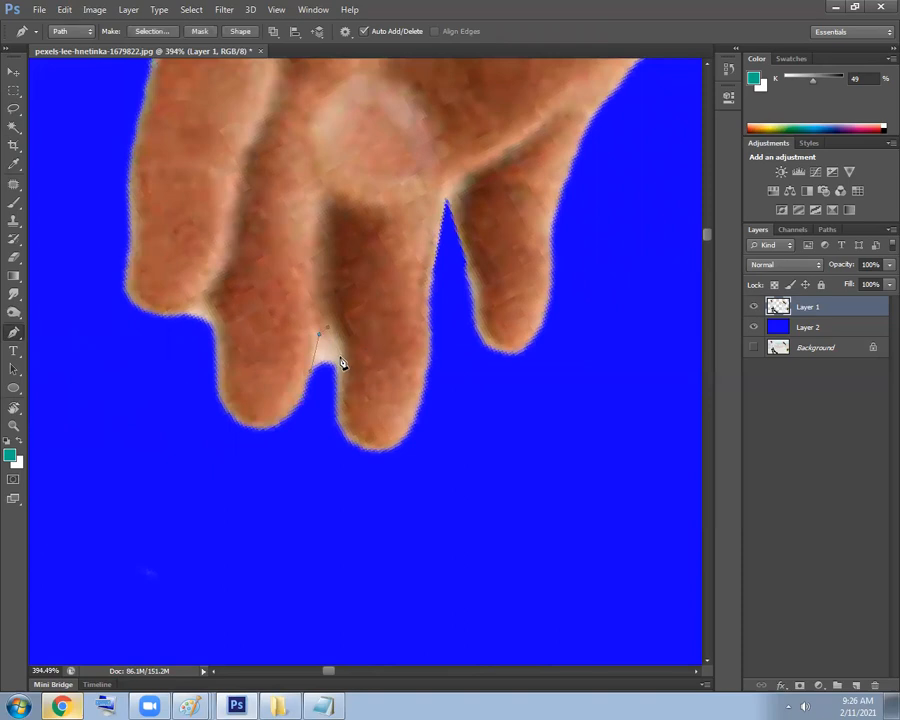
{"action": "key", "text": "Delete"}
{"action": "left_click_drag", "start_coordinate": [206, 367], "coordinate": [267, 380]}
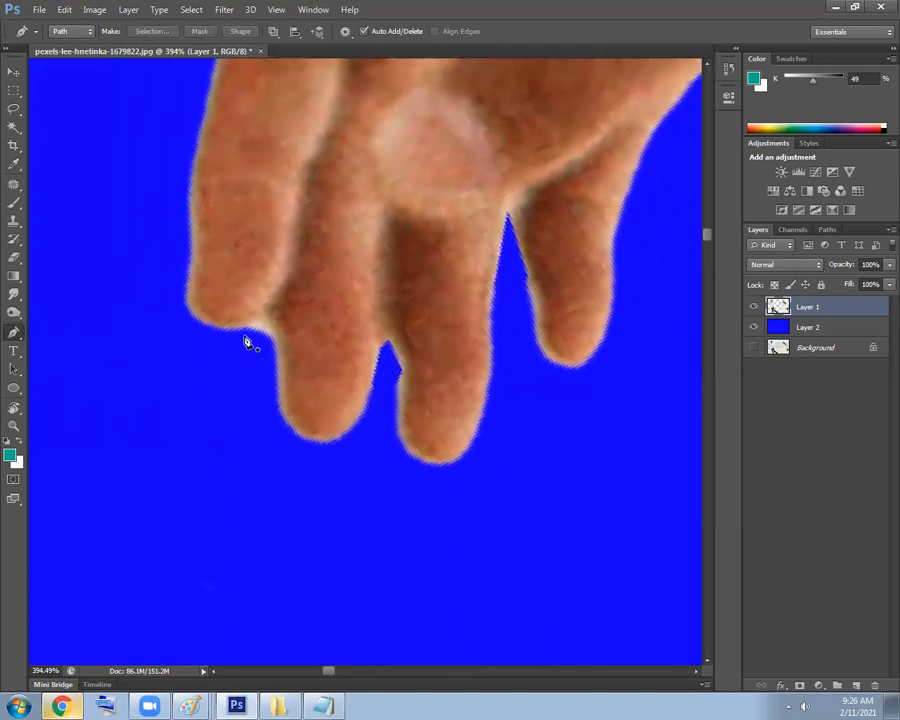
{"action": "left_click", "coordinate": [266, 313]}
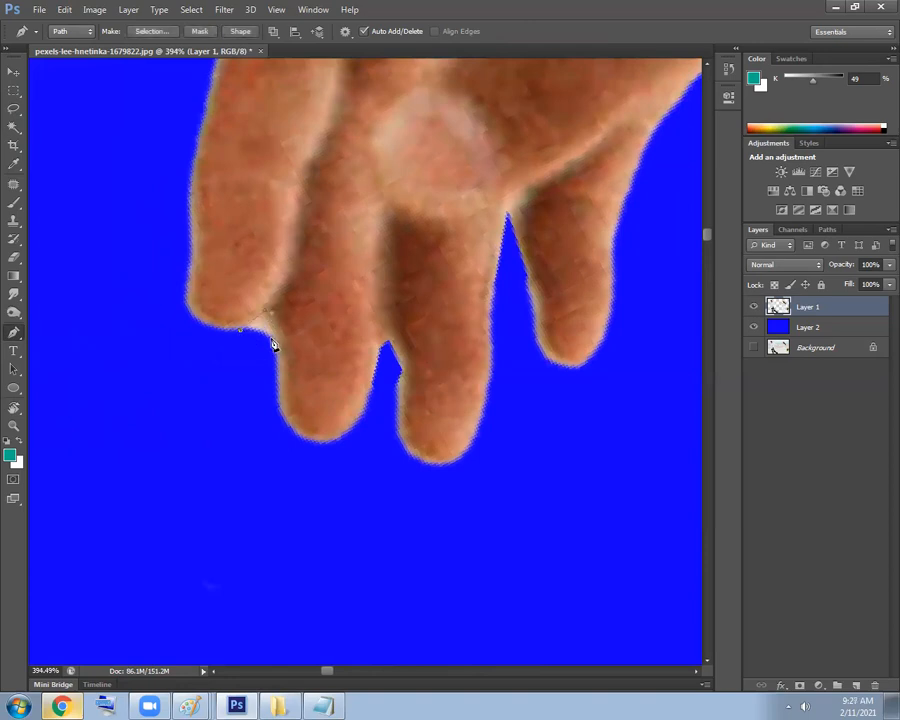
{"action": "key", "text": "Delete"}
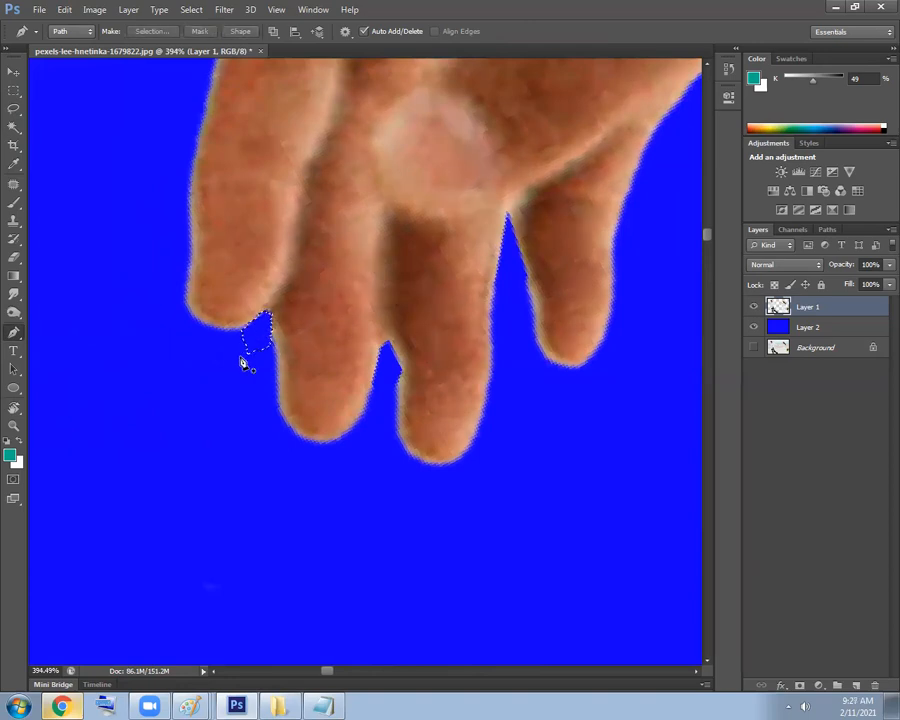
Fit the whole image on screen, reset the canvas rotation, and switch to the Move tool.
{"action": "left_click_drag", "start_coordinate": [371, 355], "coordinate": [257, 319]}
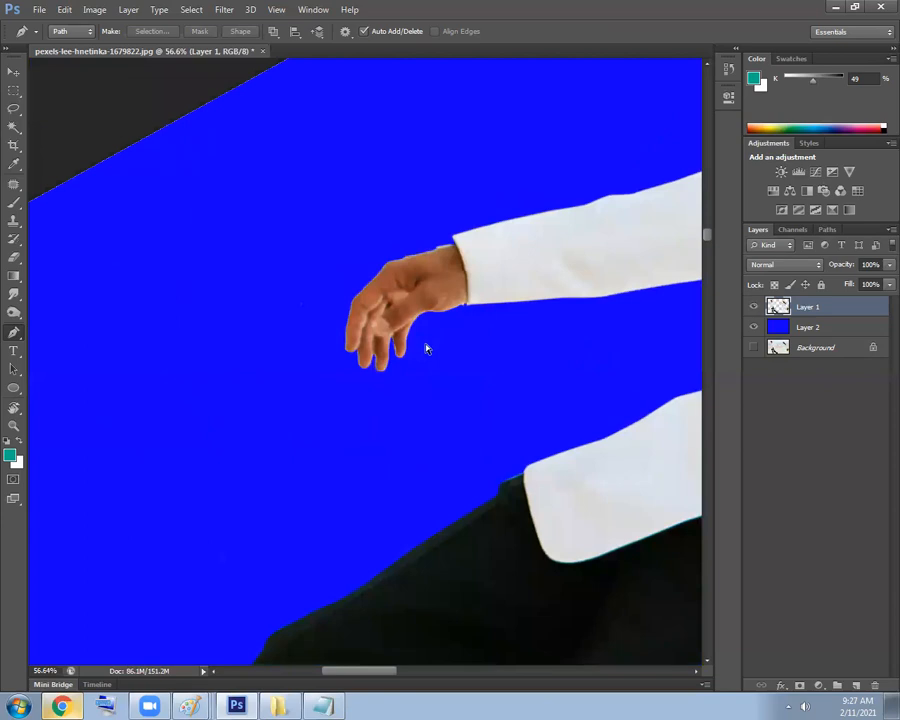
{"action": "key", "text": "ctrl+0"}
{"action": "key", "text": "r"}
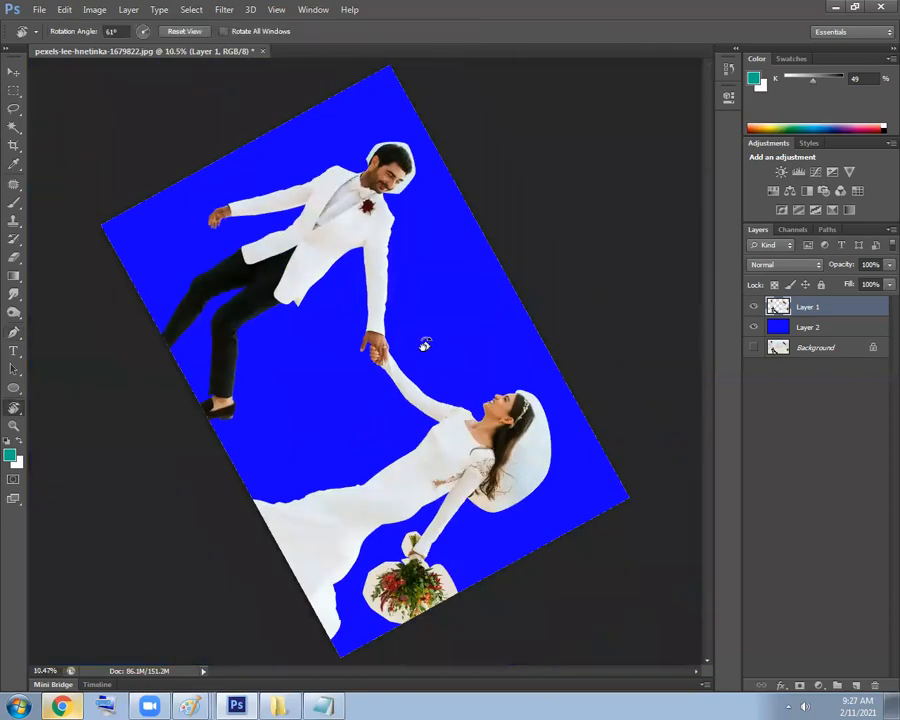
{"action": "left_click", "coordinate": [190, 33]}
{"action": "key", "text": "v"}
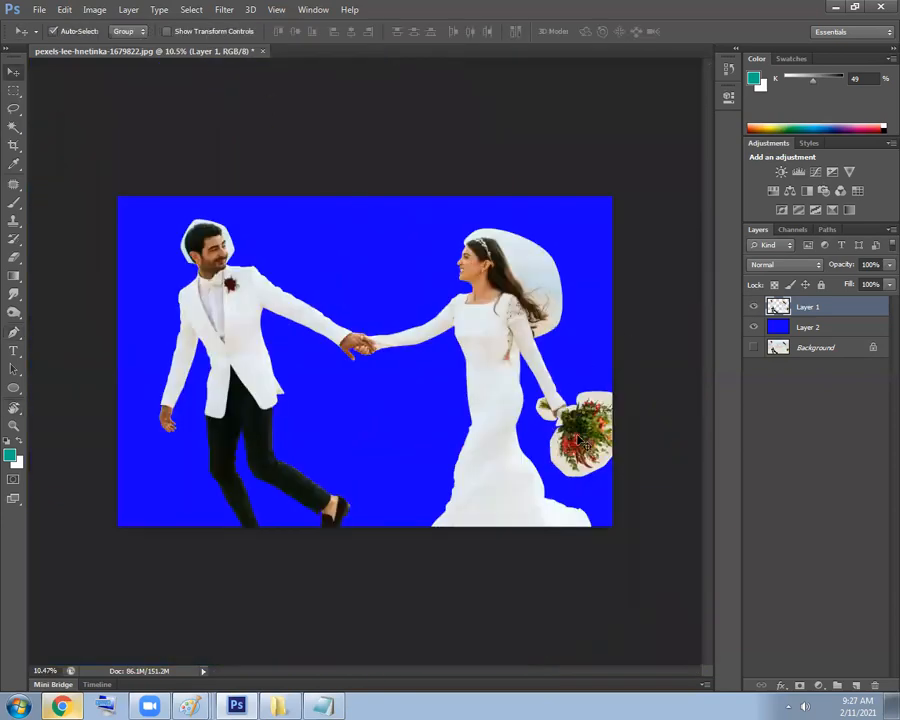
{"action": "left_click_drag", "start_coordinate": [572, 457], "coordinate": [468, 452]}
{"action": "left_click_drag", "start_coordinate": [317, 222], "coordinate": [239, 239]}
{"action": "key", "text": "w"}
{"action": "left_click", "coordinate": [237, 235]}
{"action": "left_click_drag", "start_coordinate": [380, 227], "coordinate": [414, 256]}
{"action": "mouse_move", "coordinate": [345, 186]}
{"action": "left_mouse_down"}
{"action": "mouse_move", "coordinate": [373, 207]}
{"action": "mouse_move", "coordinate": [342, 200]}
{"action": "left_mouse_up"}
{"action": "key", "text": "ctrl+d"}
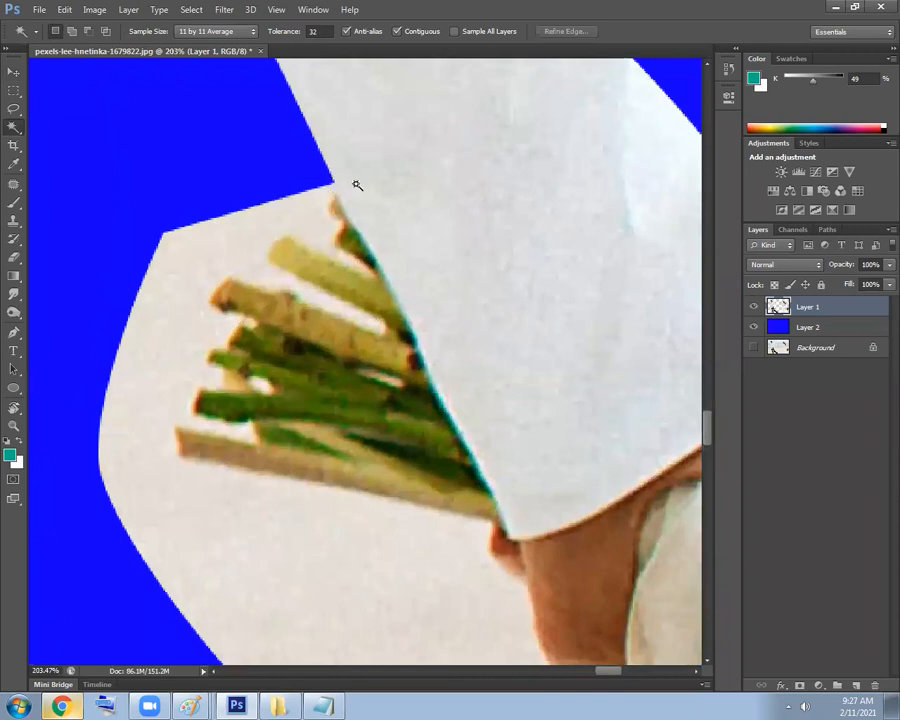
{"action": "left_click_drag", "start_coordinate": [346, 201], "coordinate": [362, 210]}
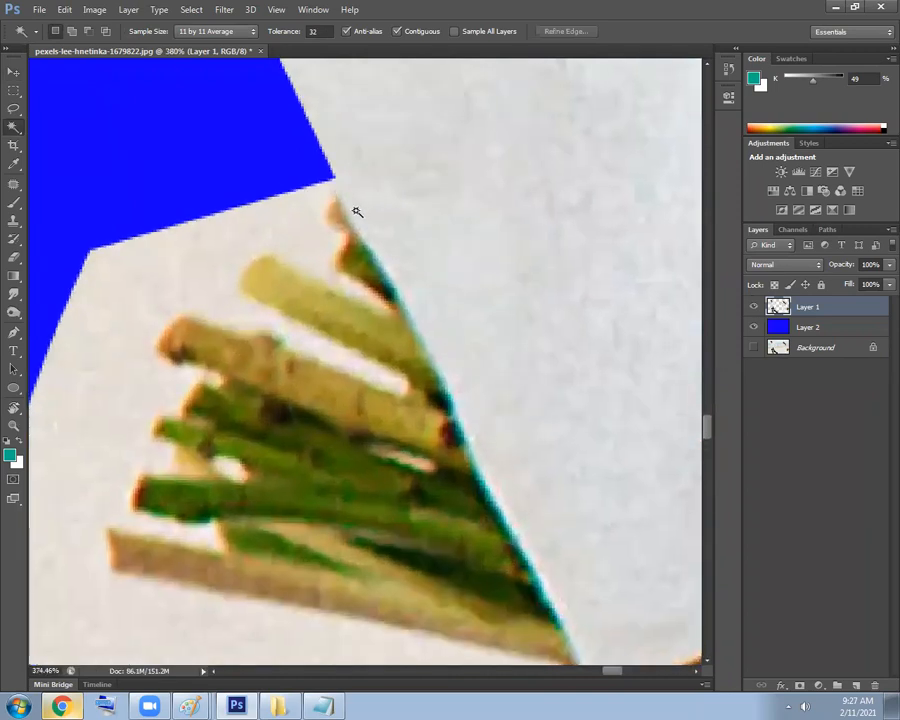
Lasso the sliver of backdrop joining the stem area to the white sleeve above the stems and delete it.
{"action": "key", "text": "l"}
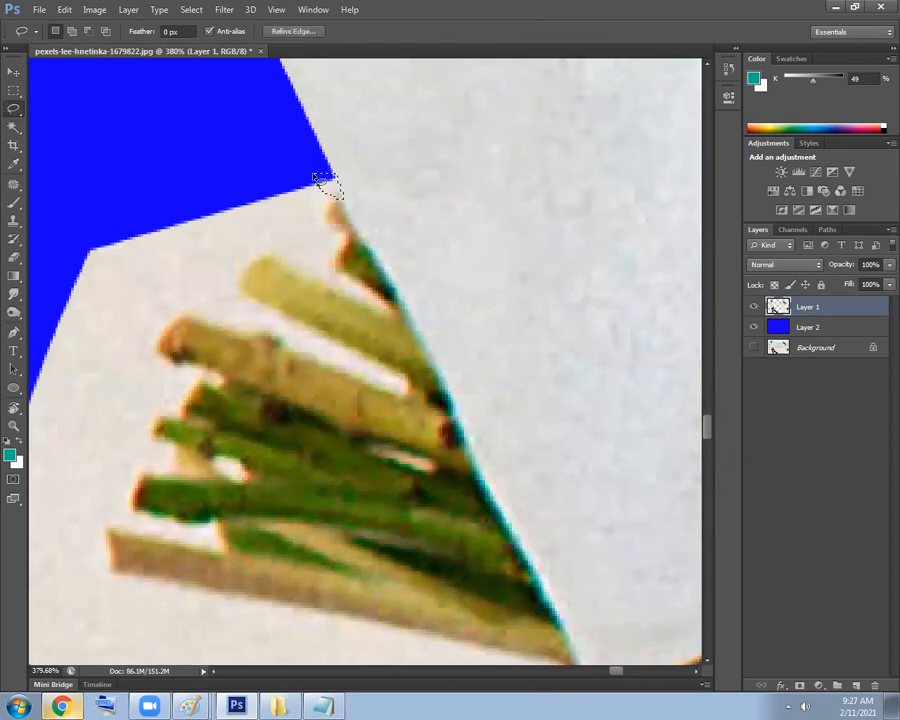
{"action": "key", "text": "Delete"}
{"action": "left_click_drag", "start_coordinate": [347, 247], "coordinate": [325, 249]}
{"action": "left_click_drag", "start_coordinate": [446, 350], "coordinate": [367, 186]}
{"action": "scroll", "coordinate": [434, 343], "scroll_direction": "down", "scroll_amount": 2}
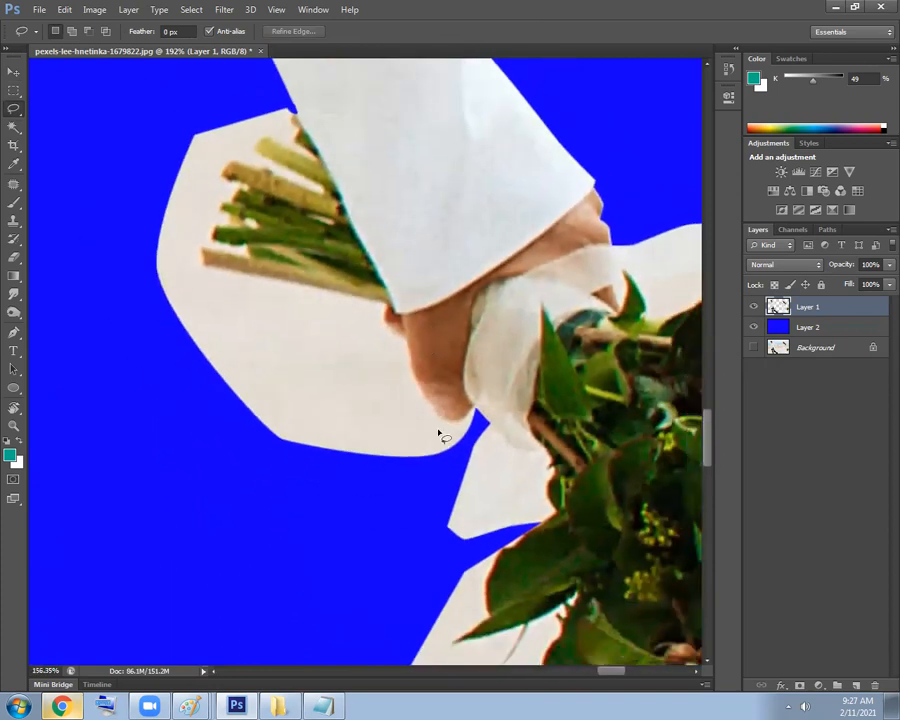
Lasso and delete the tiny strip of backdrop linking the fingertip to the ribbon.
{"action": "scroll", "coordinate": [483, 411], "scroll_direction": "up", "scroll_amount": 20}
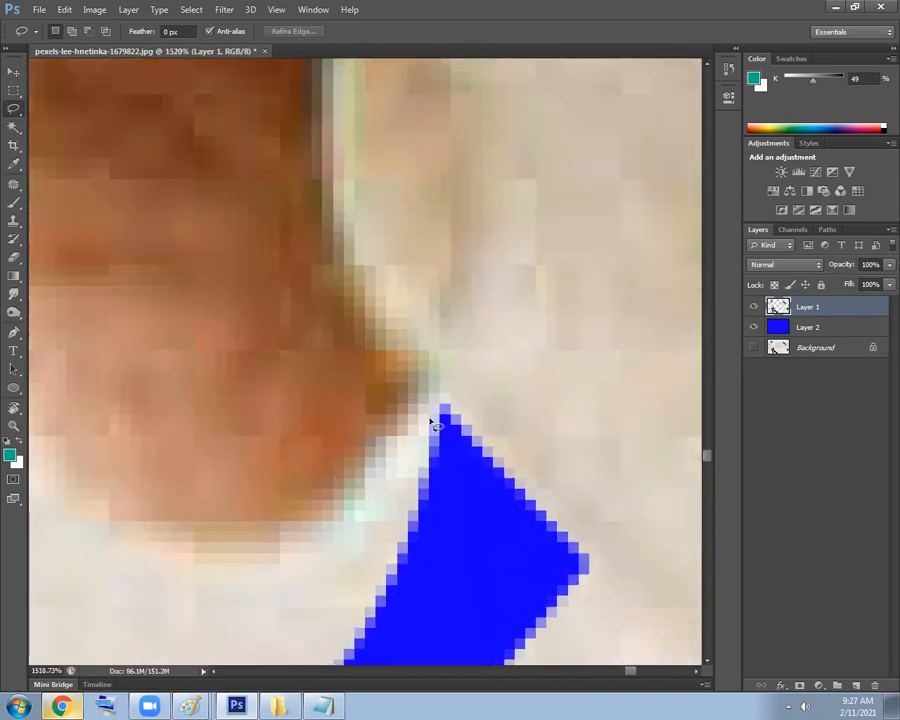
{"action": "left_click_drag", "start_coordinate": [421, 394], "coordinate": [440, 412]}
{"action": "scroll", "coordinate": [432, 385], "scroll_direction": "down", "scroll_amount": 15}
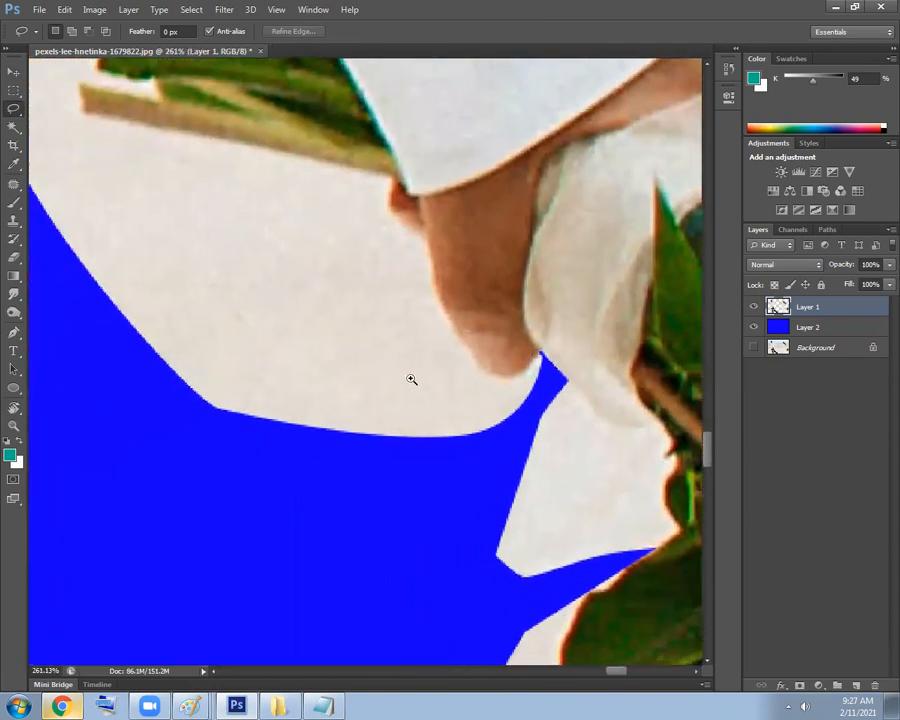
{"action": "scroll", "coordinate": [431, 400], "scroll_direction": "down", "scroll_amount": 4}
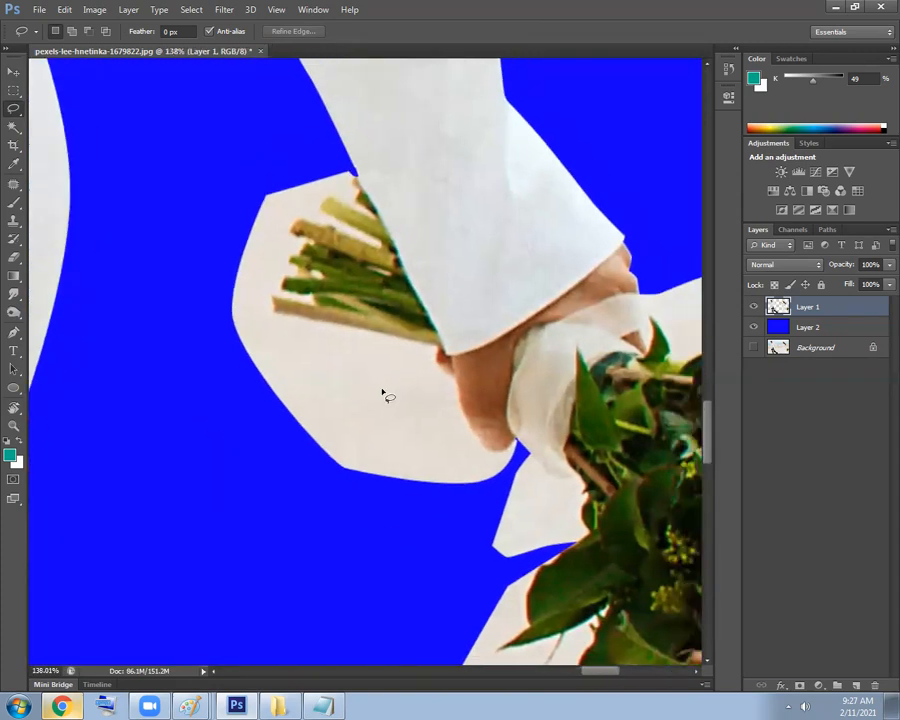
Try to select the backdrop around the stems and hand with the Magic Wand.
{"action": "left_click", "coordinate": [365, 397]}
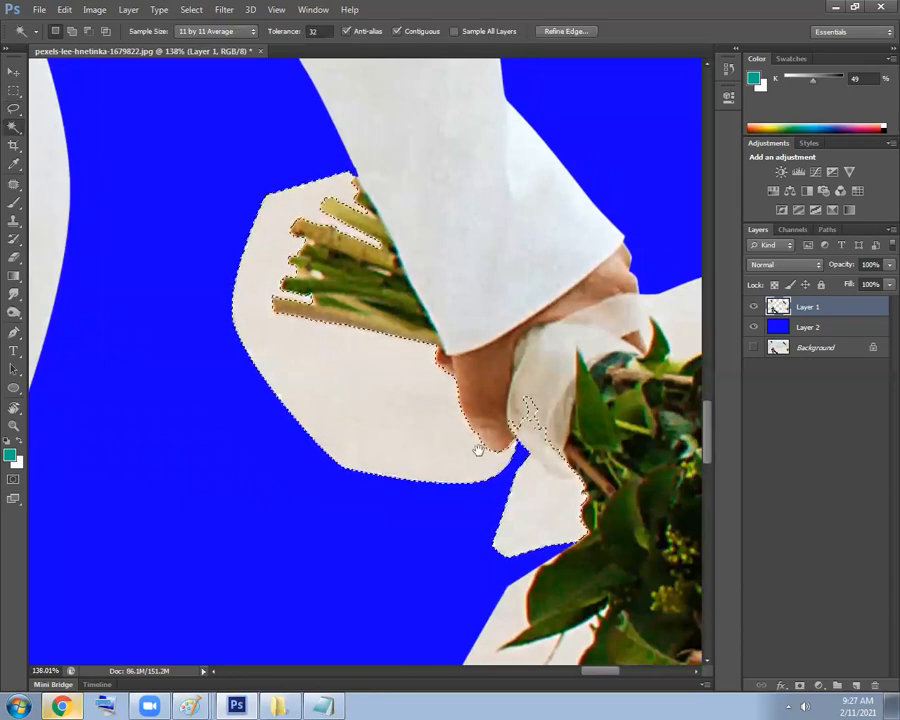
{"action": "left_click_drag", "start_coordinate": [520, 459], "coordinate": [426, 407]}
{"action": "scroll", "coordinate": [426, 407], "scroll_direction": "up", "scroll_amount": 12}
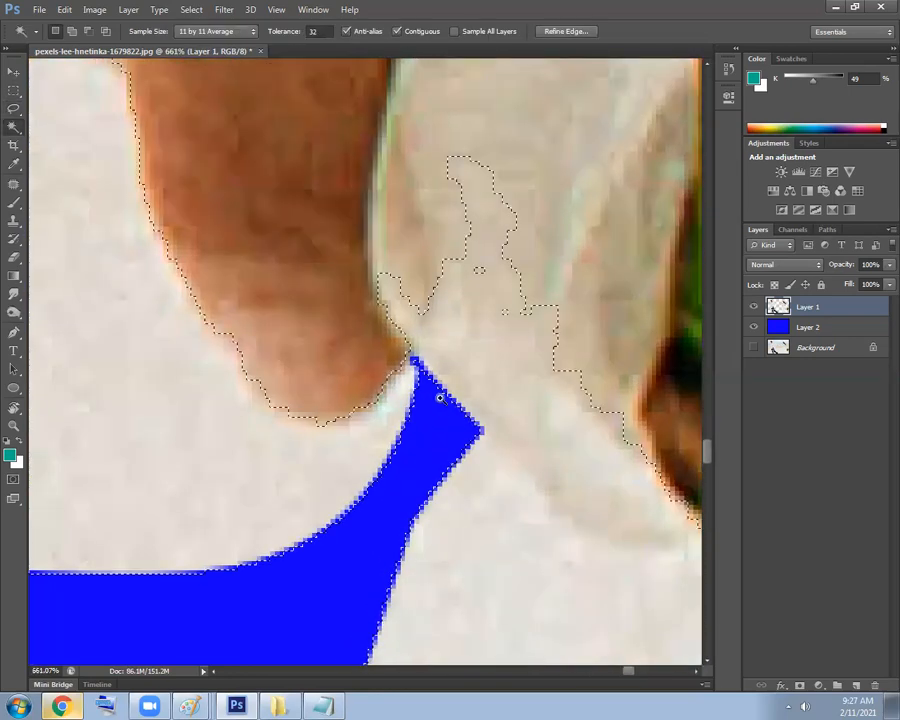
{"action": "scroll", "coordinate": [410, 348], "scroll_direction": "up", "scroll_amount": 2}
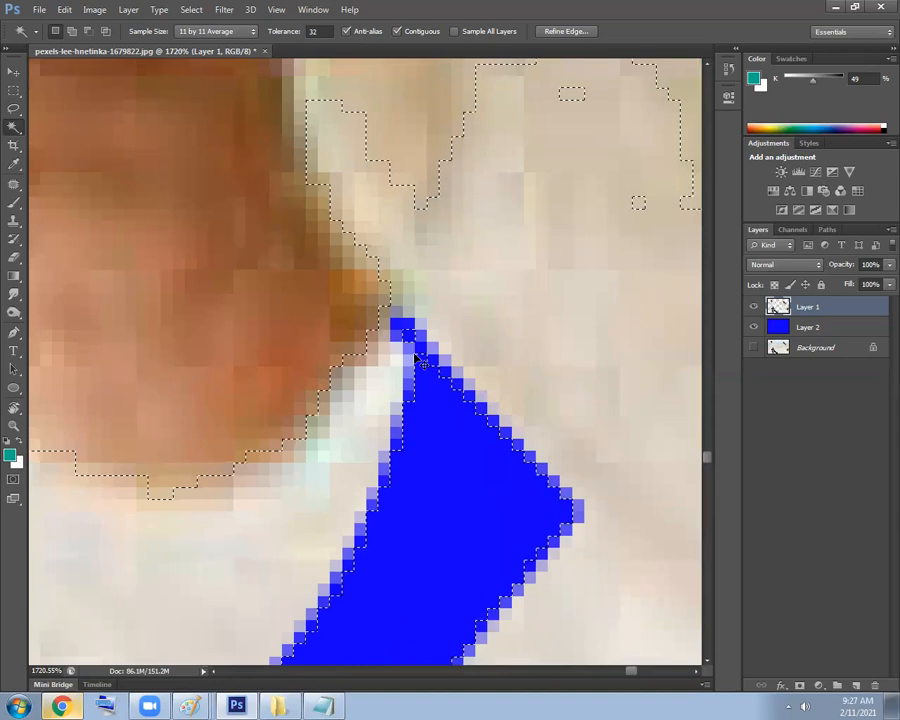
{"action": "scroll", "coordinate": [410, 348], "scroll_direction": "up", "scroll_amount": 1}
Lasso the remaining pale patch between the fingertip and the ribbon edge and delete it.
{"action": "key", "text": "l"}
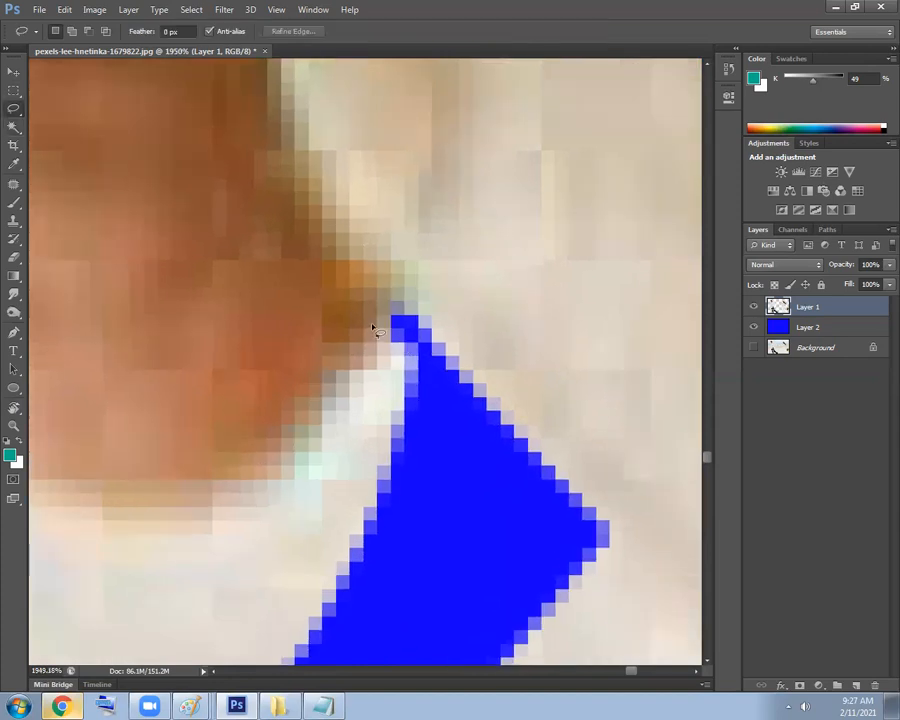
{"action": "left_click_drag", "start_coordinate": [386, 325], "coordinate": [432, 365]}
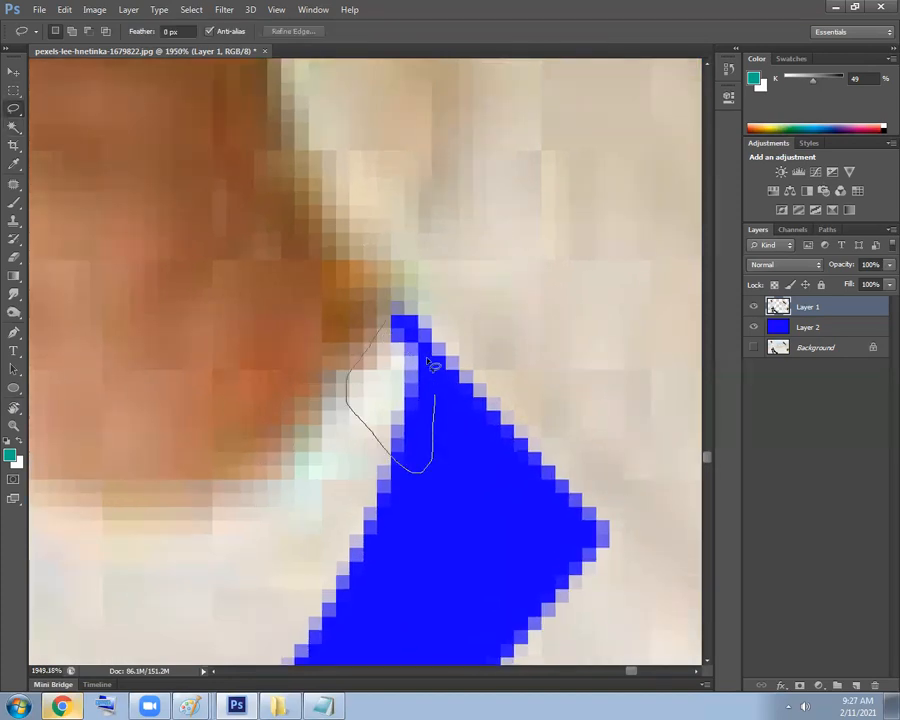
{"action": "key", "text": "Delete"}
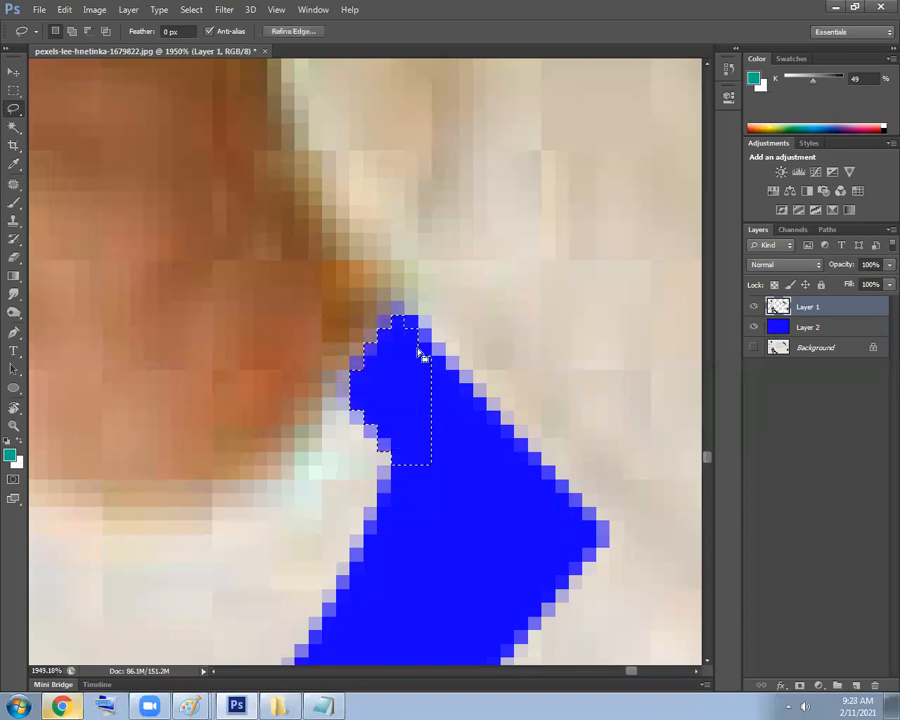
Select the backdrop around the stems and hand with the Magic Wand and smooth the selection by 7 pixels.
{"action": "left_click_drag", "start_coordinate": [471, 376], "coordinate": [394, 394]}
{"action": "key", "text": "w"}
{"action": "left_click", "coordinate": [315, 362]}
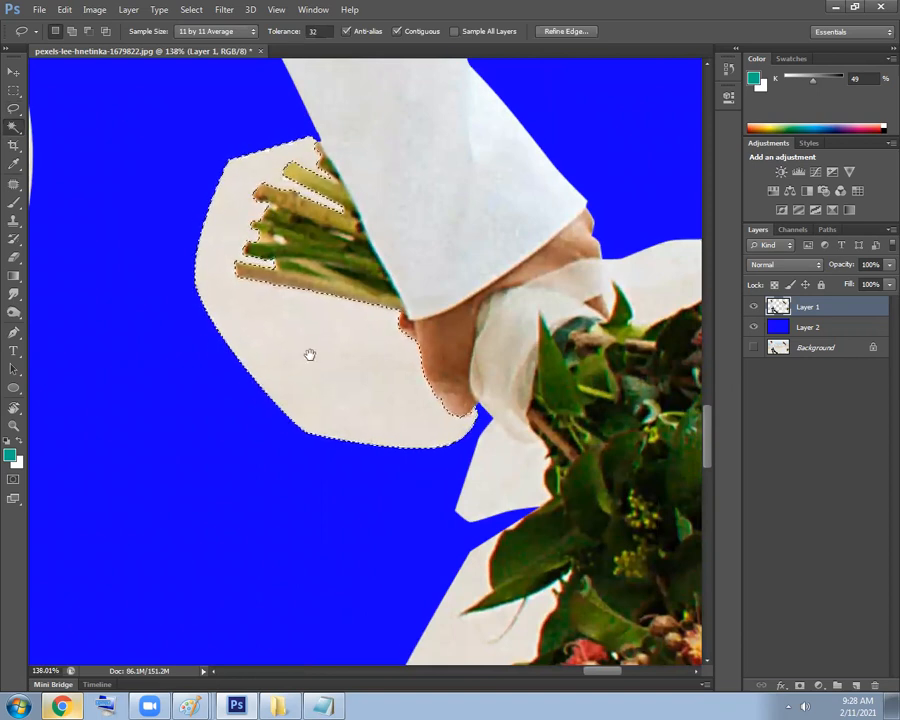
{"action": "left_click_drag", "start_coordinate": [309, 354], "coordinate": [298, 358]}
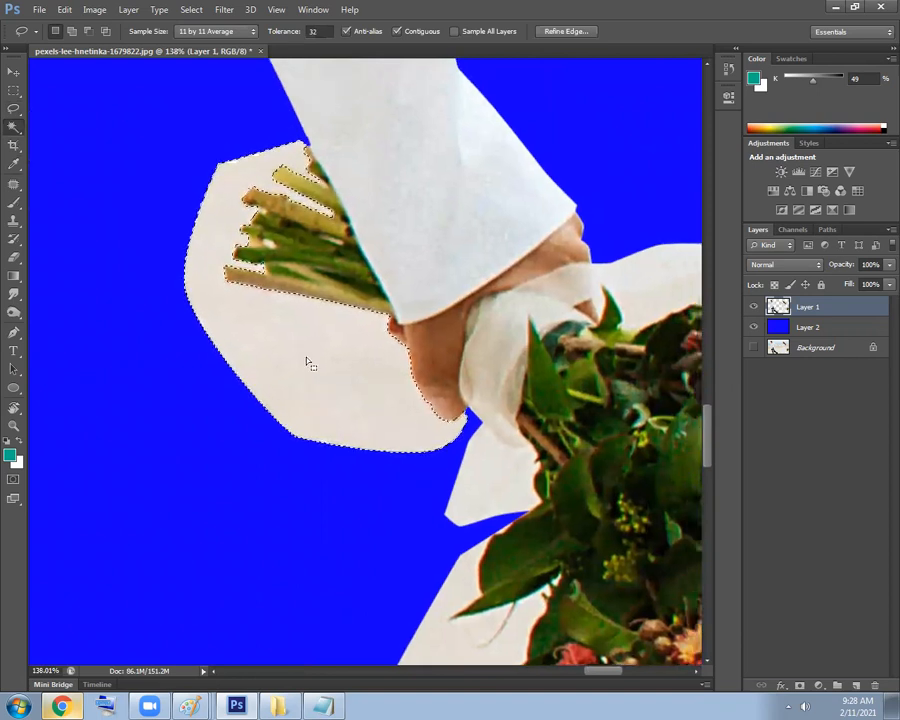
{"action": "left_click", "coordinate": [191, 9]}
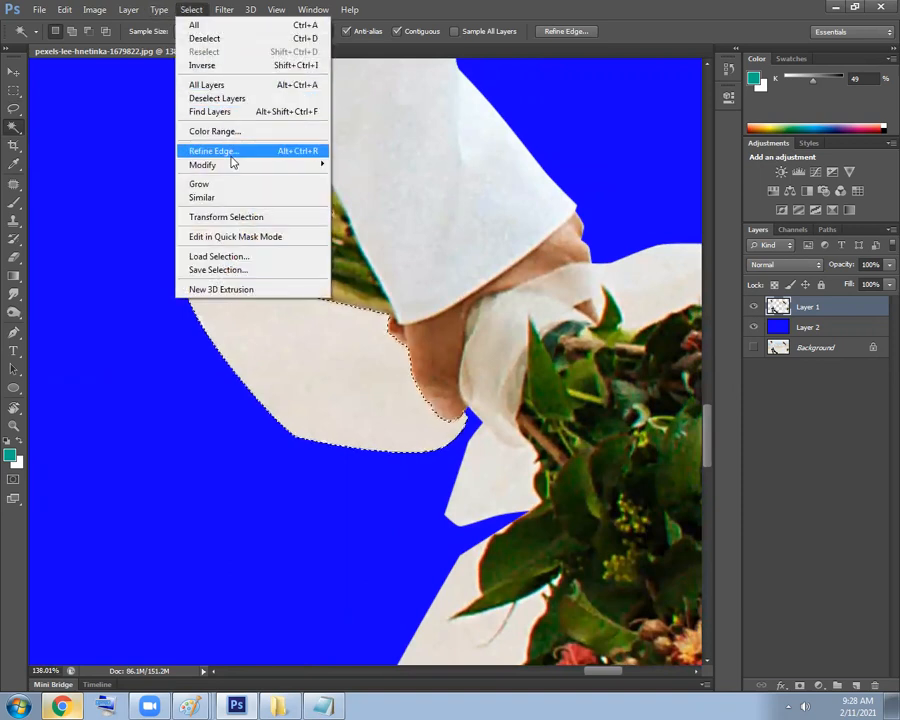
{"action": "mouse_move", "coordinate": [300, 164]}
{"action": "left_click", "coordinate": [350, 179]}
{"action": "type", "text": "7"}
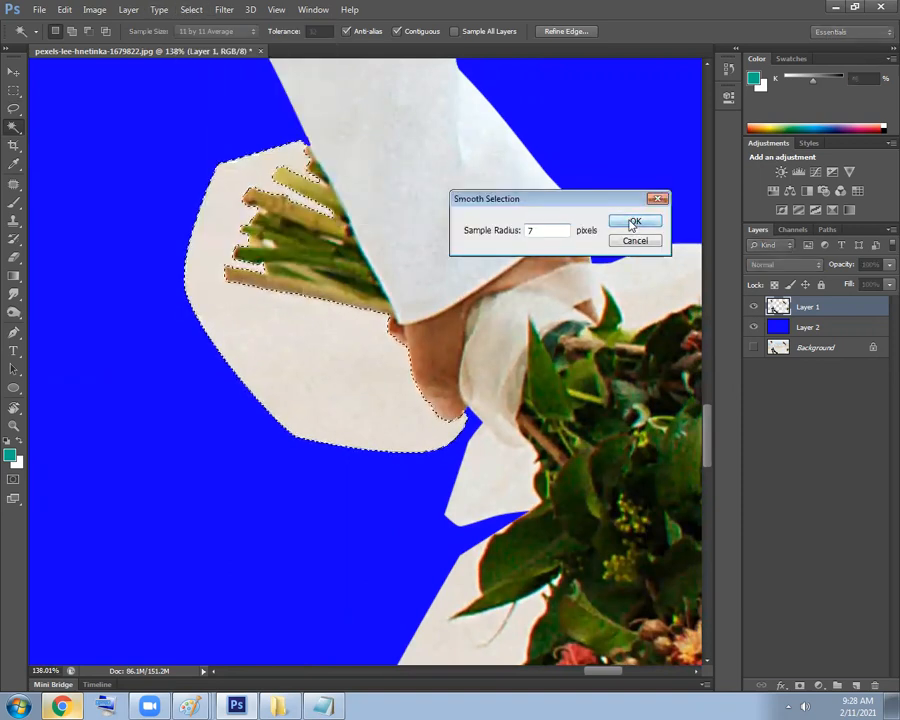
{"action": "left_click", "coordinate": [631, 225]}
Feather the selection by 0.8 pixels, delete the backdrop around the stems and hand, and deselect.
{"action": "left_click", "coordinate": [191, 9]}
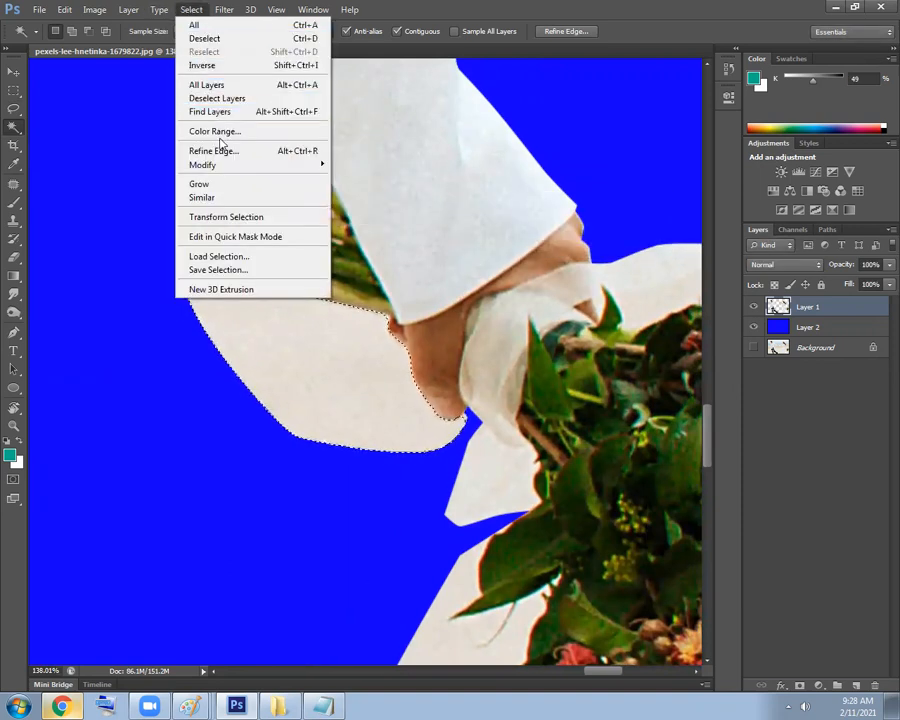
{"action": "mouse_move", "coordinate": [233, 170]}
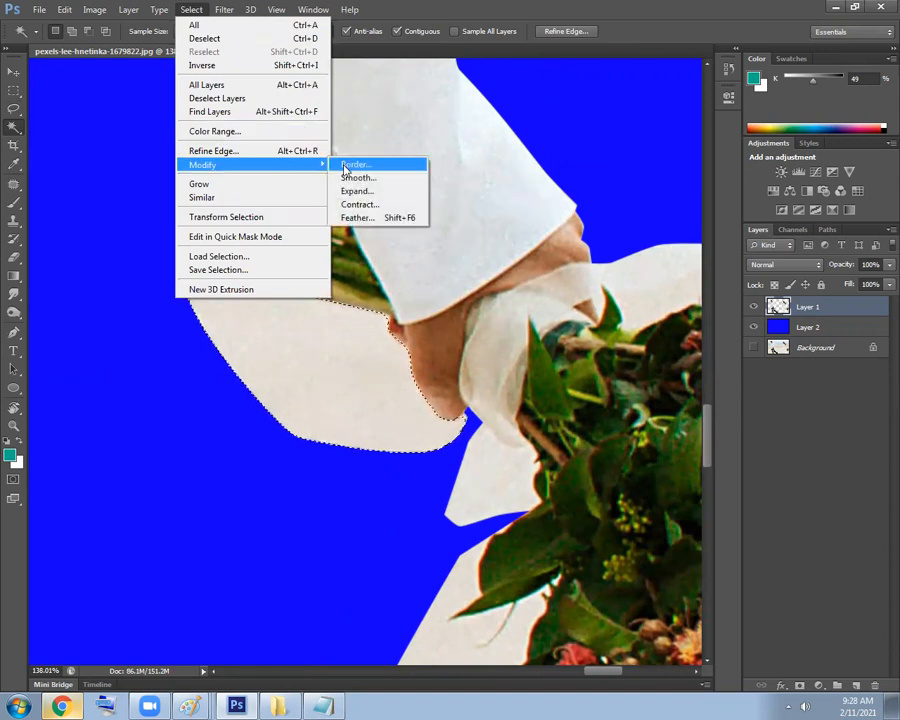
{"action": "left_click", "coordinate": [368, 218]}
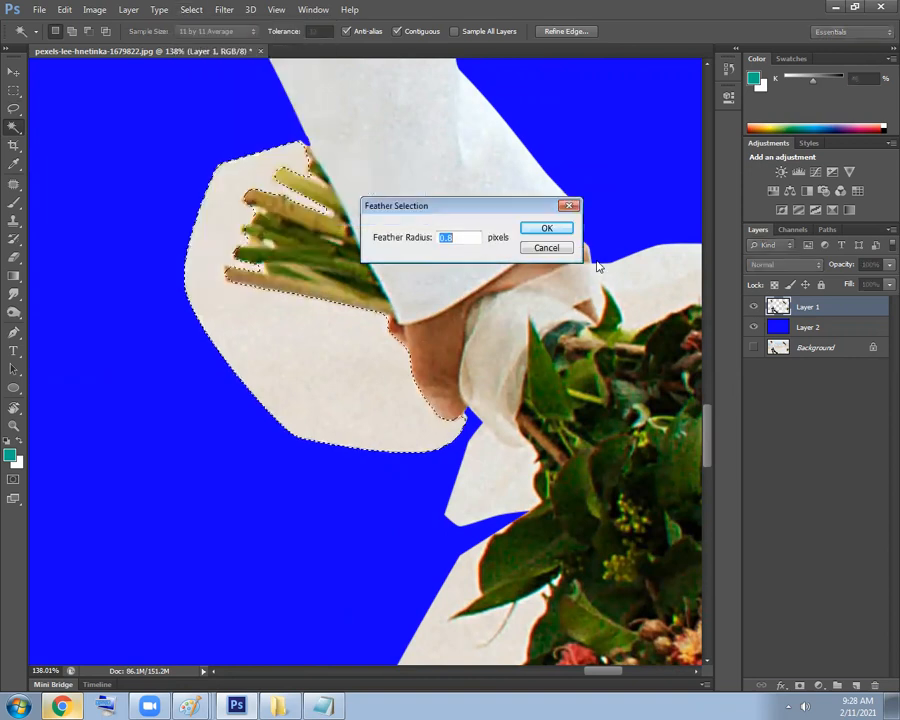
{"action": "key", "text": "Return"}
{"action": "key", "text": "Delete"}
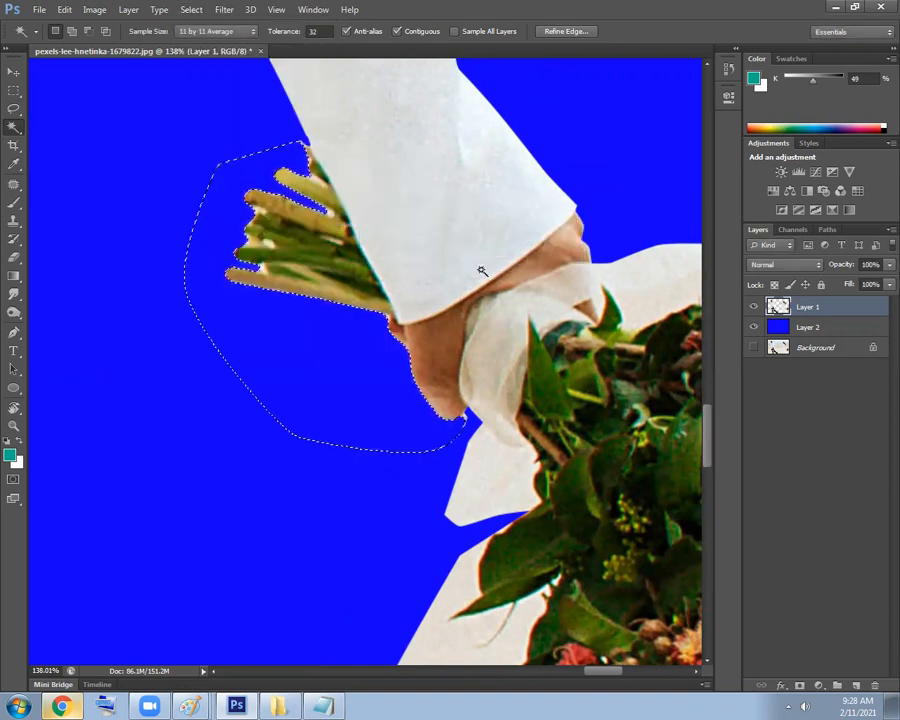
{"action": "key", "text": "ctrl+d"}
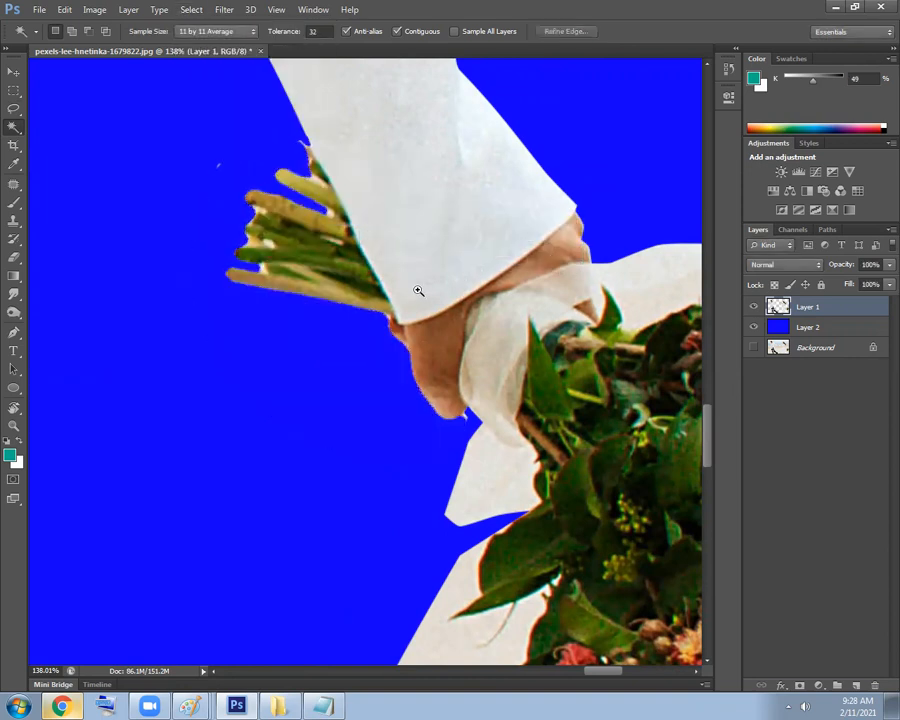
Outline the backdrop between the ribbon and the bouquet's upper edge, from the small leaf to the tall leaf, with a Pen path and convert it to a selection.
{"action": "scroll", "coordinate": [418, 290], "scroll_direction": "down", "scroll_amount": 5}
{"action": "scroll", "coordinate": [494, 347], "scroll_direction": "up", "scroll_amount": 5}
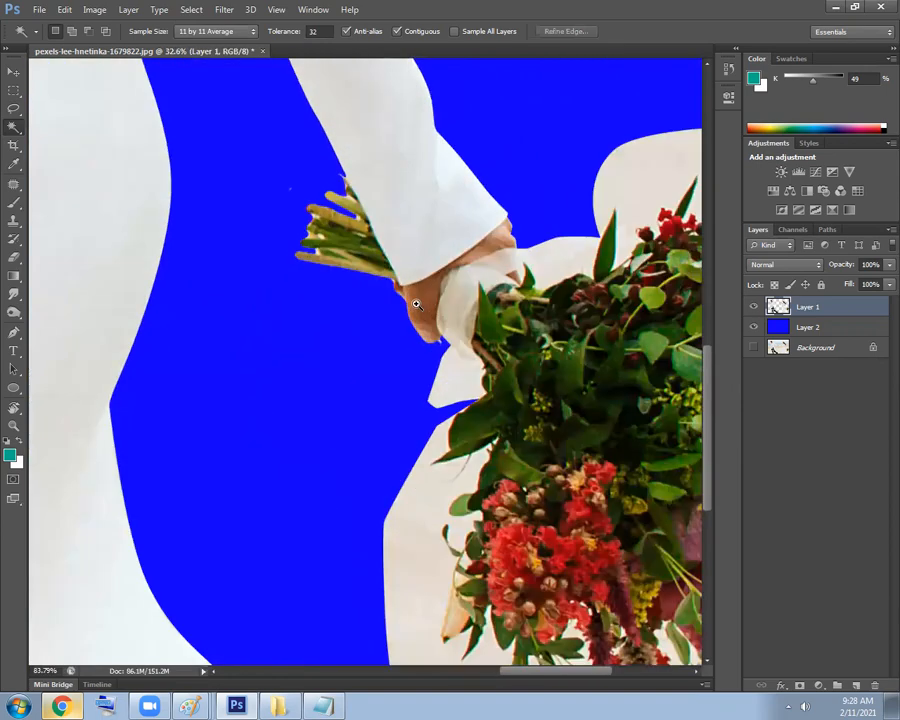
{"action": "scroll", "coordinate": [328, 245], "scroll_direction": "down", "scroll_amount": 4}
{"action": "left_click_drag", "start_coordinate": [337, 267], "coordinate": [267, 255]}
{"action": "left_click_drag", "start_coordinate": [409, 288], "coordinate": [375, 230]}
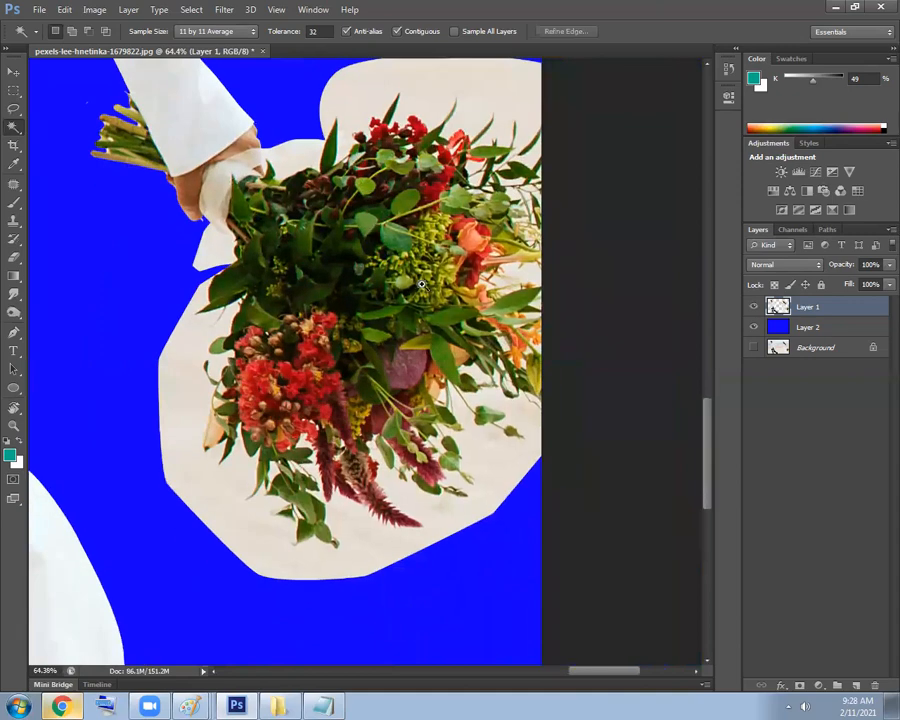
{"action": "scroll", "coordinate": [409, 284], "scroll_direction": "down", "scroll_amount": 1}
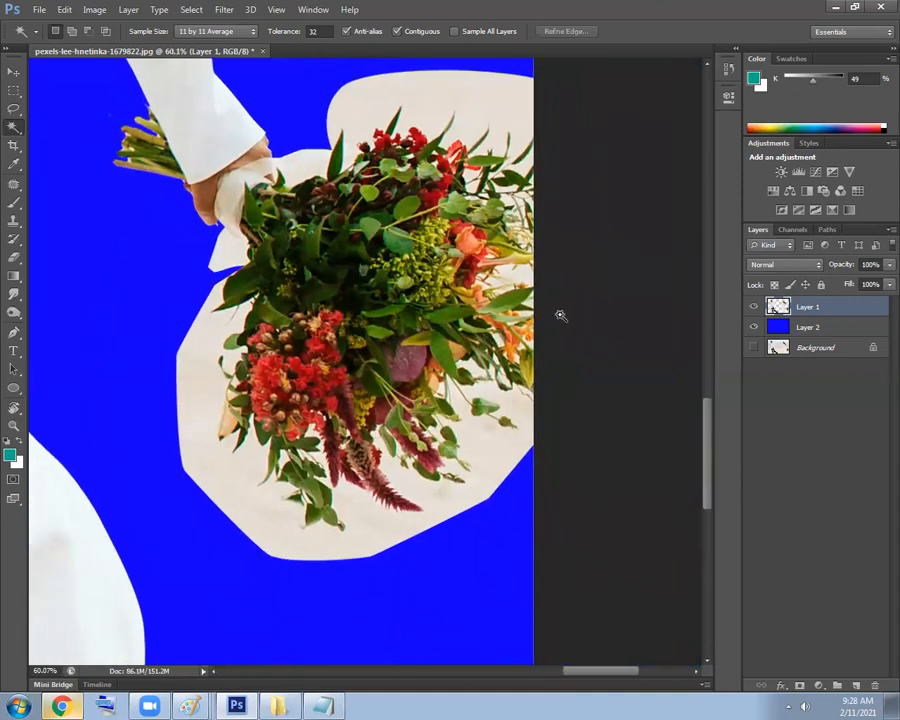
{"action": "scroll", "coordinate": [370, 200], "scroll_direction": "up", "scroll_amount": 6}
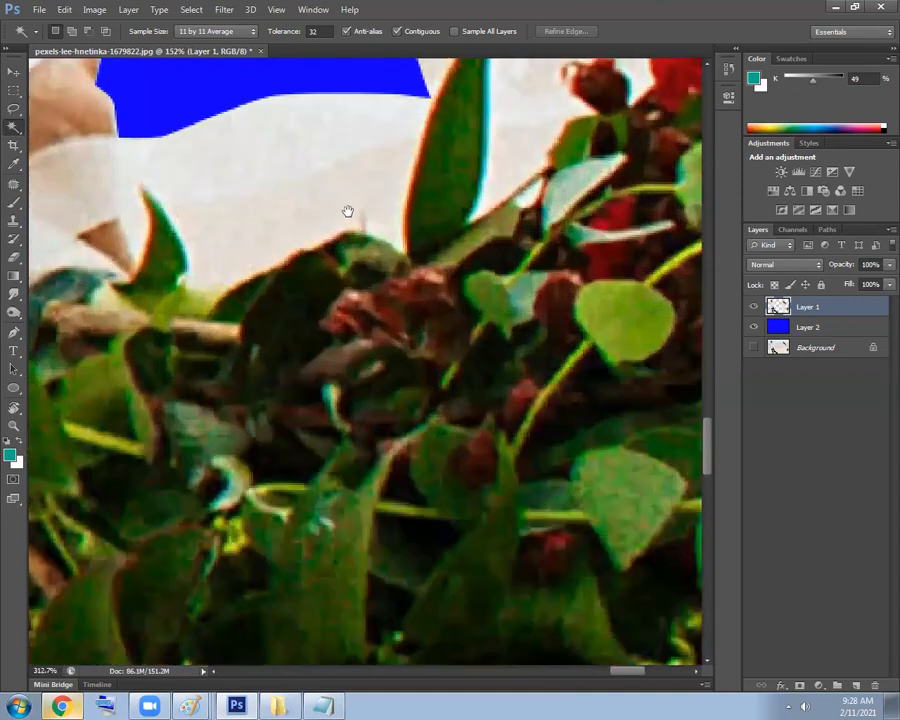
{"action": "scroll", "coordinate": [350, 214], "scroll_direction": "up", "scroll_amount": 1}
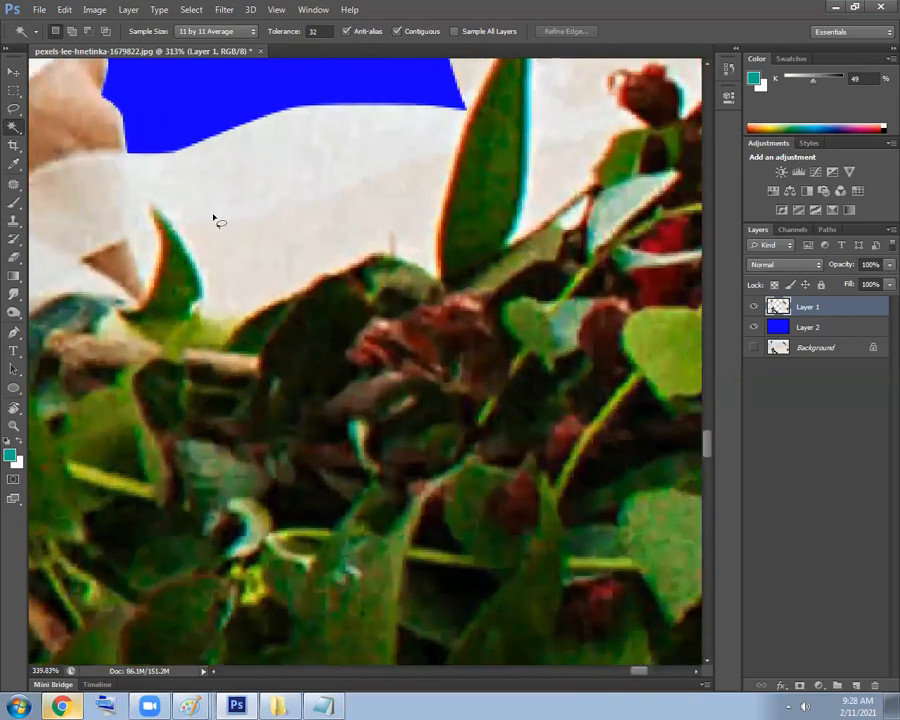
{"action": "key", "text": "p"}
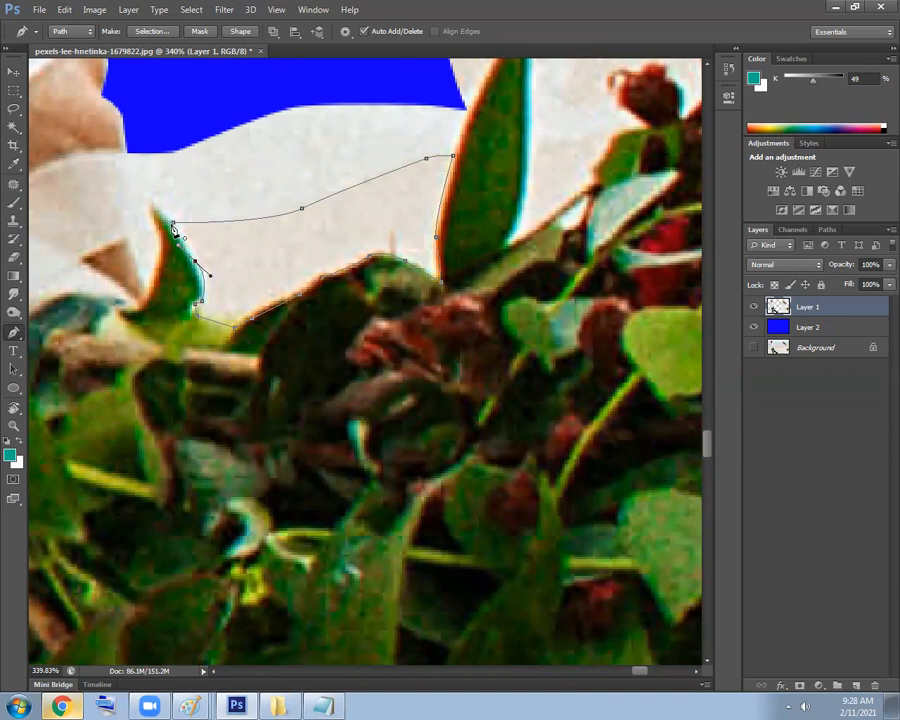
{"action": "key", "text": "ctrl+Return"}
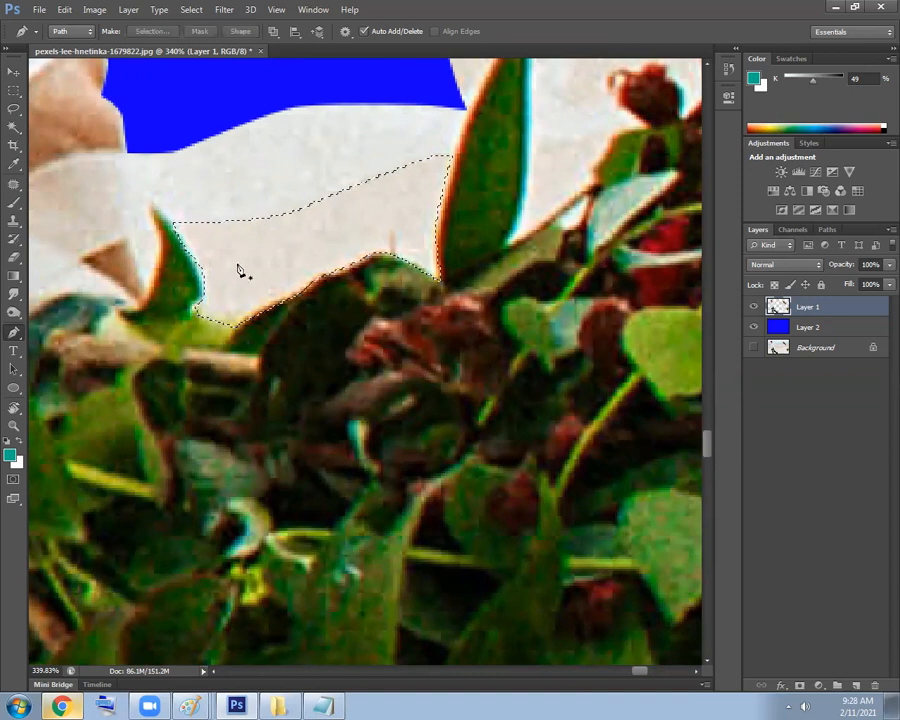
Feather the gap selection by 0.5 pixels, delete the backdrop inside it, and deselect.
{"action": "key", "text": "shift+F6"}
{"action": "key", "text": "BackSpace"}
{"action": "type", "text": "0.5"}
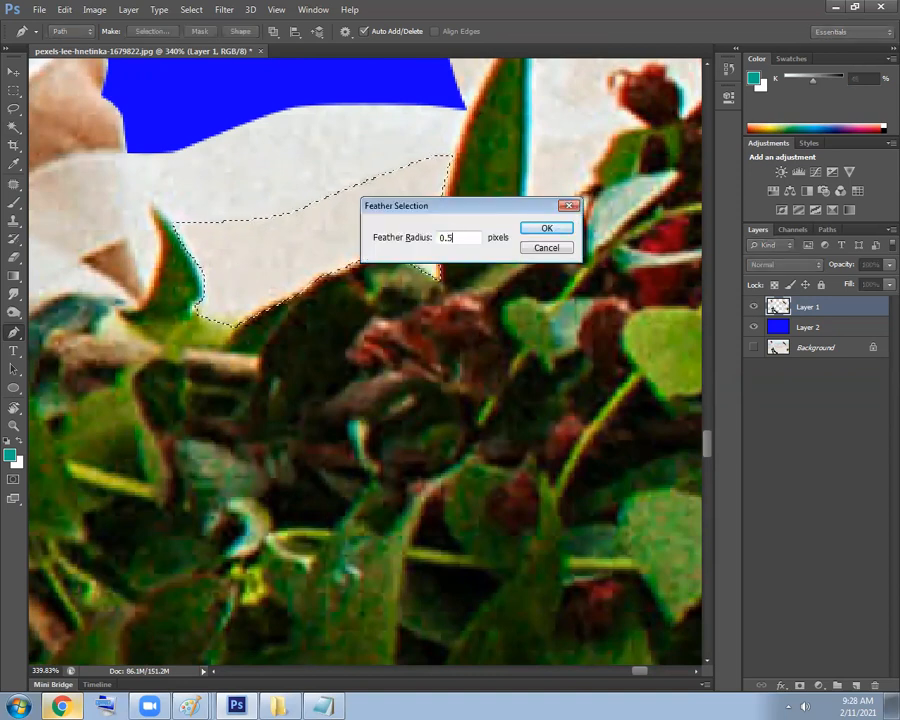
{"action": "key", "text": "Return"}
{"action": "key", "text": "Delete"}
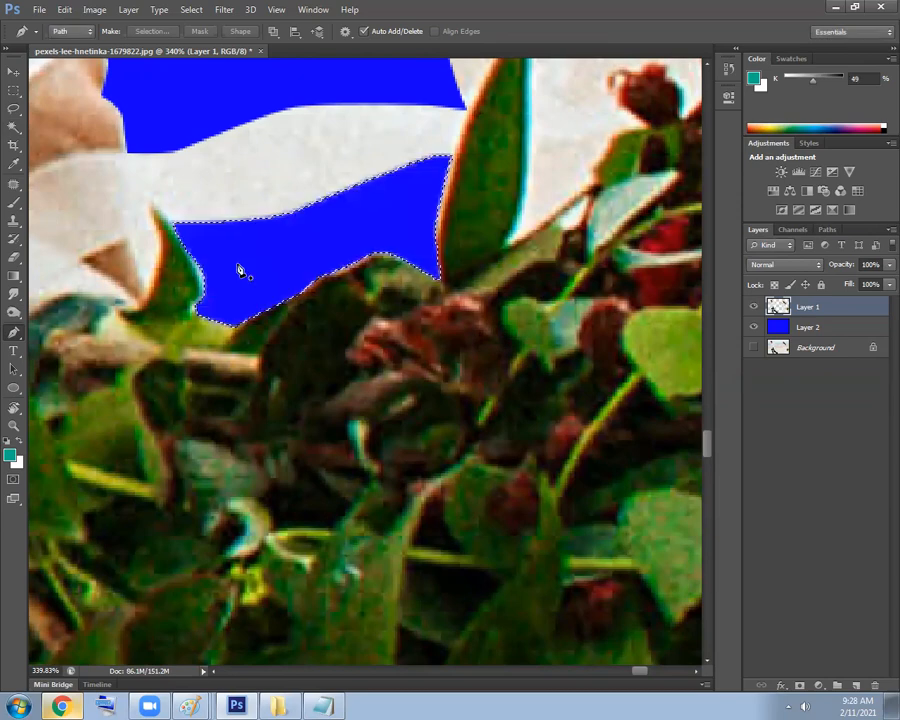
{"action": "key", "text": "ctrl+d"}
Outline the pale wedge where the ribbon's upper edge meets the tall leaf with a Pen path, convert it to a selection, and delete it.
{"action": "left_click_drag", "start_coordinate": [388, 262], "coordinate": [300, 262]}
{"action": "left_click_drag", "start_coordinate": [436, 287], "coordinate": [460, 238]}
{"action": "mouse_move", "coordinate": [388, 234]}
{"action": "left_mouse_down"}
{"action": "mouse_move", "coordinate": [434, 244]}
{"action": "mouse_move", "coordinate": [430, 228]}
{"action": "mouse_move", "coordinate": [396, 244]}
{"action": "left_mouse_up"}
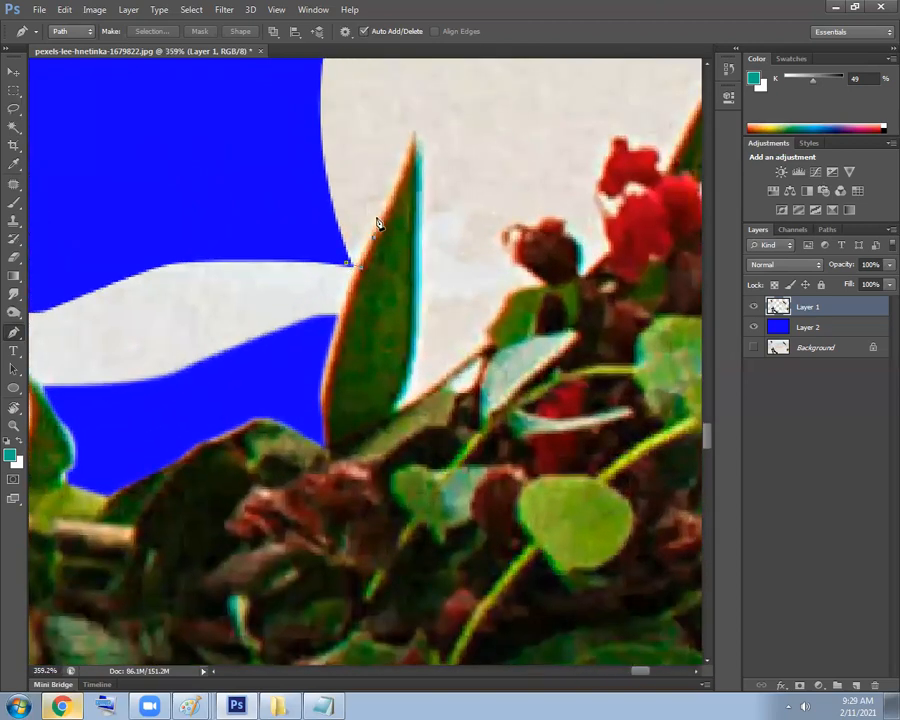
{"action": "left_click", "coordinate": [350, 267]}
{"action": "key", "text": "ctrl+Return"}
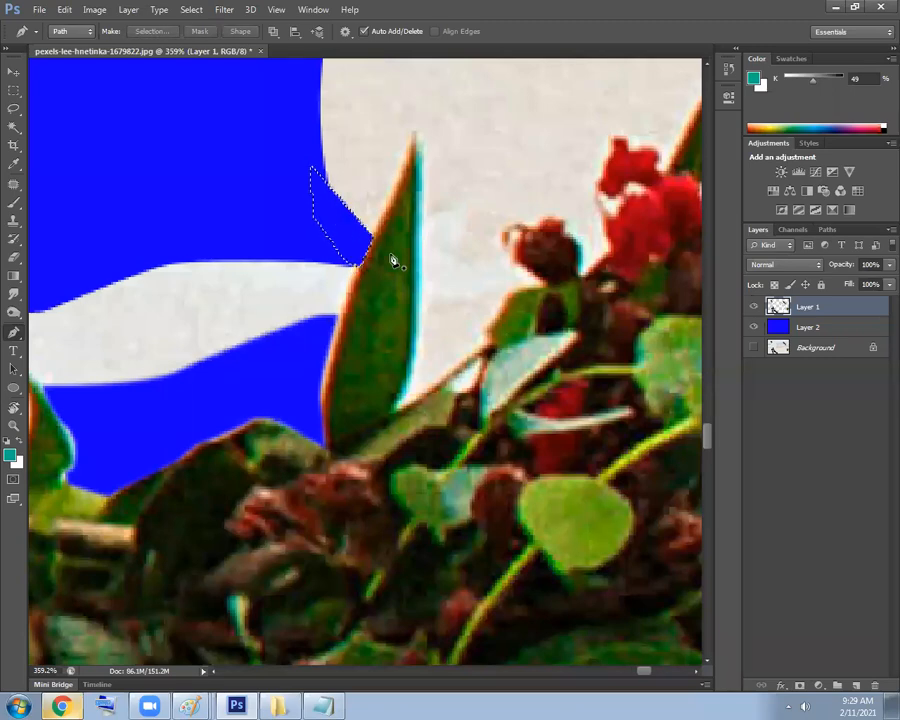
Try selecting the remaining backdrop above, below and between the bouquet's leaves with the Magic Wand, inspect the selection edges, and deselect.
{"action": "left_click_drag", "start_coordinate": [431, 256], "coordinate": [353, 219]}
{"action": "left_click_drag", "start_coordinate": [435, 230], "coordinate": [365, 151]}
{"action": "left_click_drag", "start_coordinate": [508, 361], "coordinate": [497, 352]}
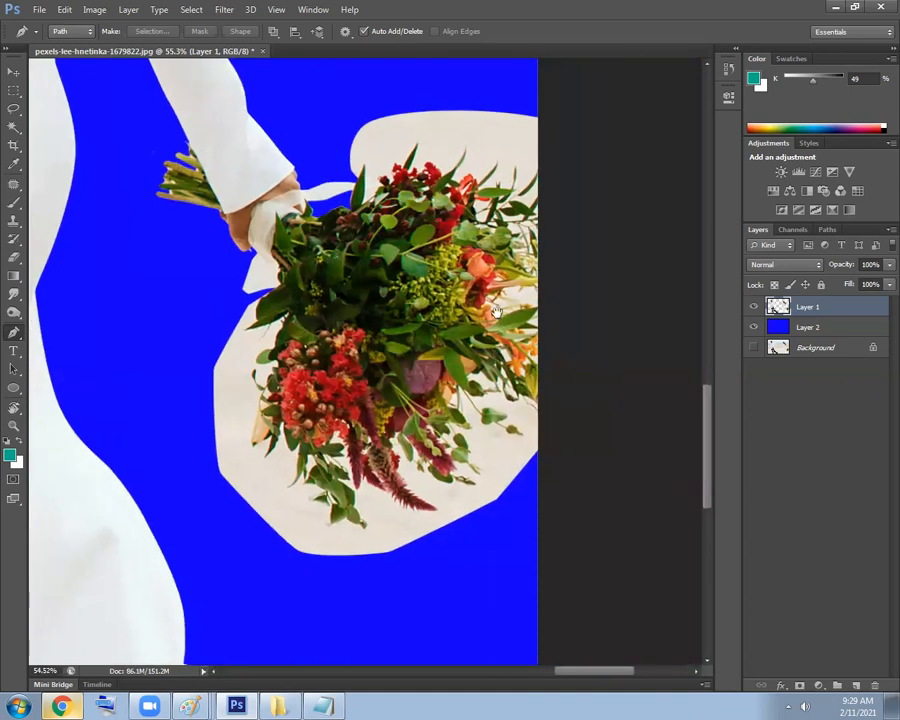
{"action": "key", "text": "w"}
{"action": "left_click", "coordinate": [459, 131]}
{"action": "left_click", "coordinate": [508, 456], "text": "shift"}
{"action": "left_click", "coordinate": [518, 296], "text": "shift"}
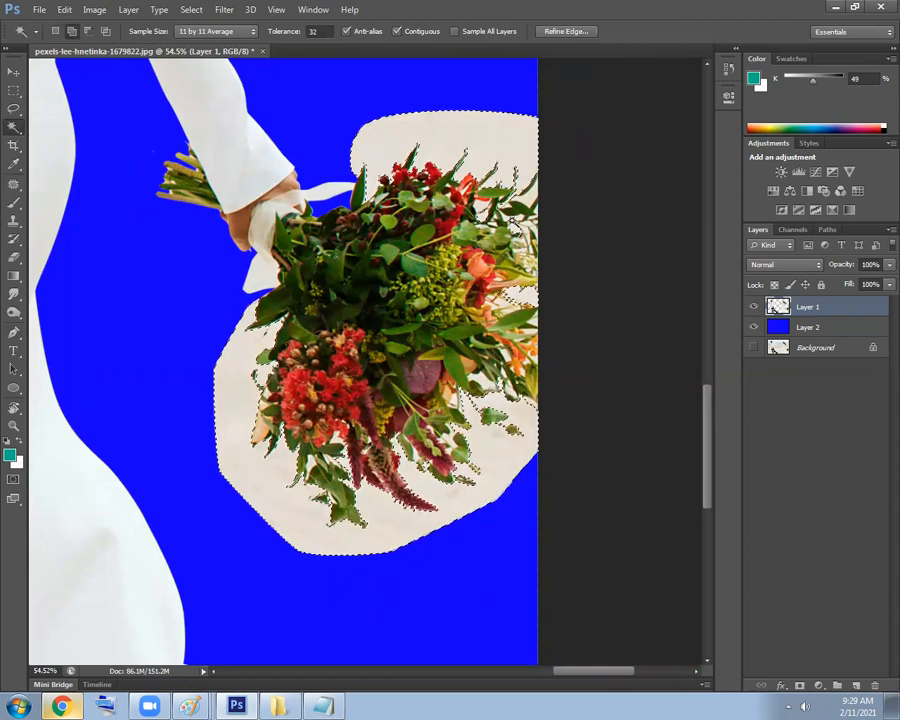
{"action": "scroll", "coordinate": [558, 246], "scroll_direction": "up", "scroll_amount": 3}
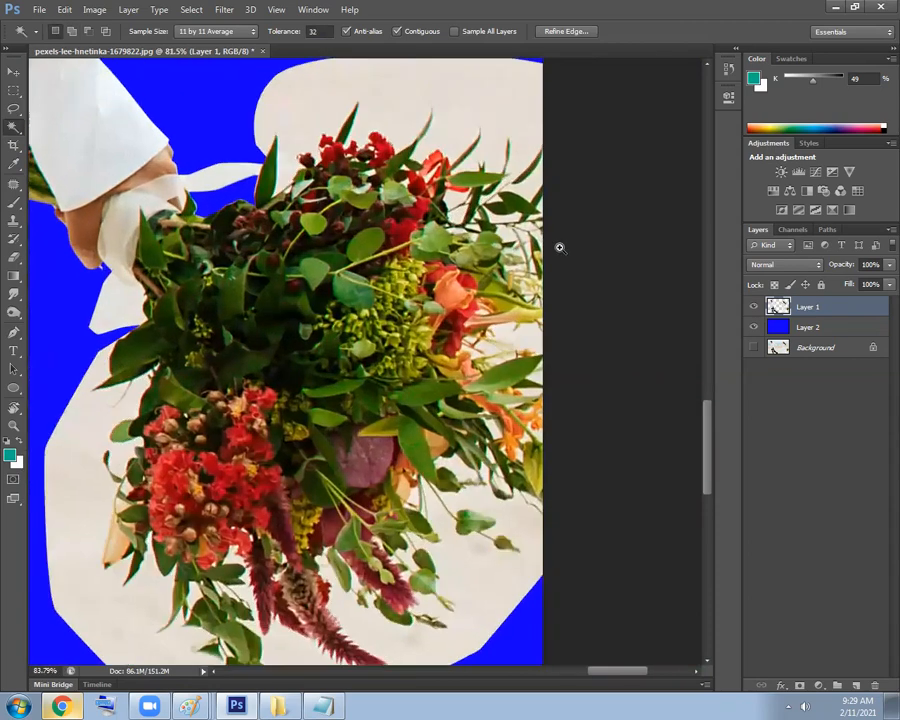
{"action": "scroll", "coordinate": [556, 252], "scroll_direction": "up", "scroll_amount": 4}
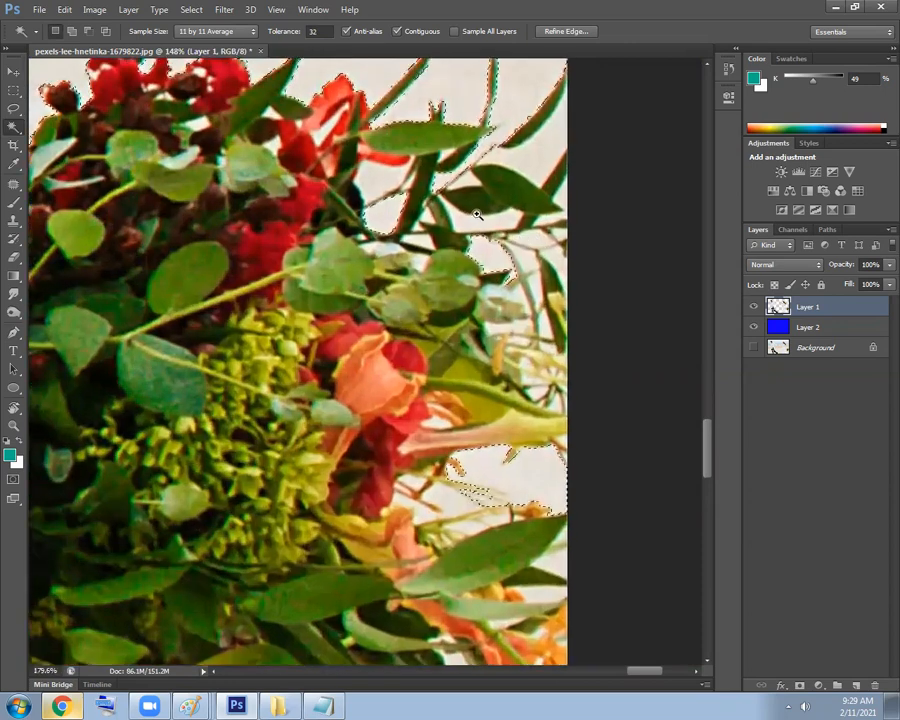
{"action": "scroll", "coordinate": [477, 215], "scroll_direction": "up", "scroll_amount": 2}
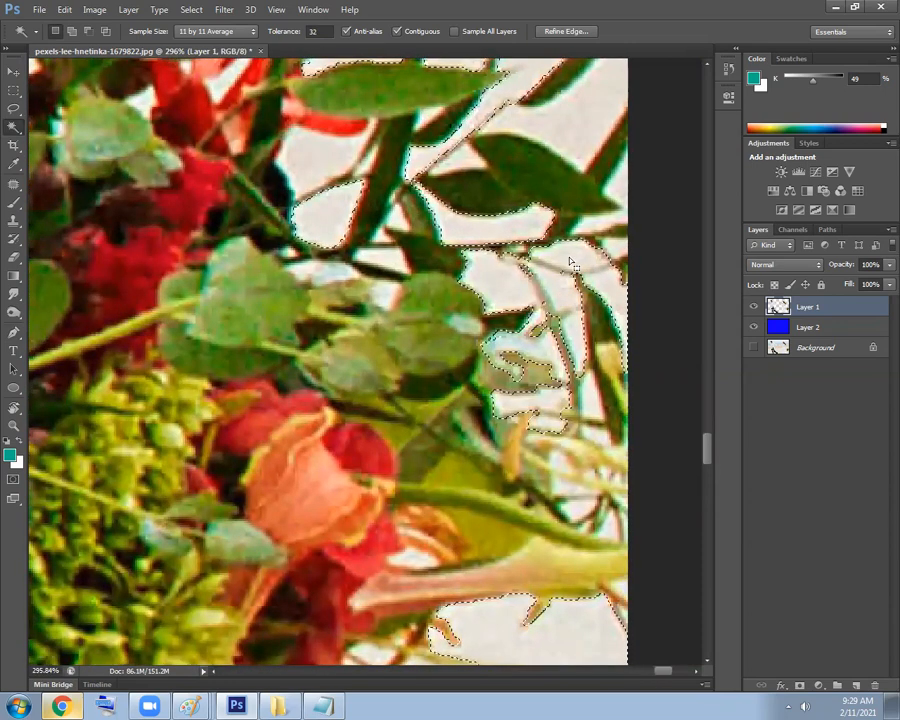
{"action": "key", "text": "ctrl+d"}
{"action": "scroll", "coordinate": [403, 293], "scroll_direction": "down", "scroll_amount": 10}
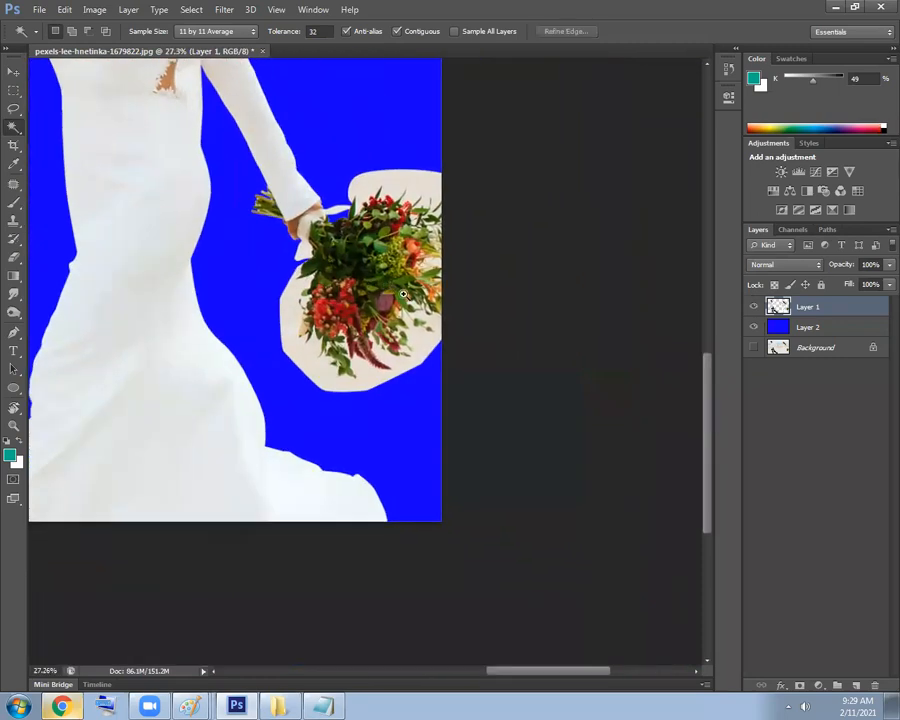
{"action": "scroll", "coordinate": [403, 293], "scroll_direction": "up", "scroll_amount": 2}
{"action": "left_click", "coordinate": [191, 9]}
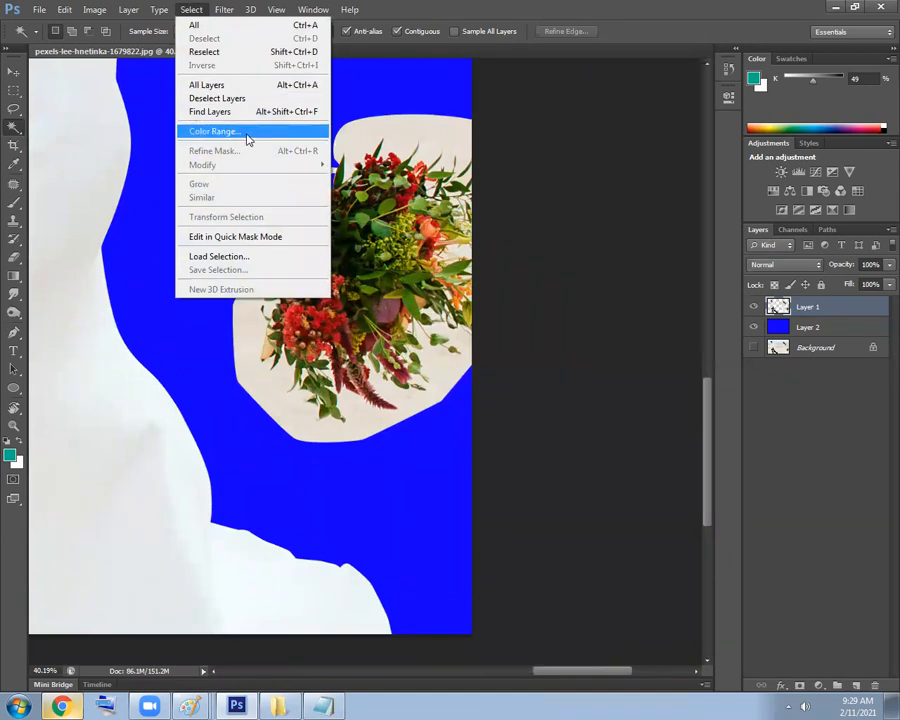
{"action": "left_click", "coordinate": [339, 94]}
{"action": "scroll", "coordinate": [436, 300], "scroll_direction": "down", "scroll_amount": 5}
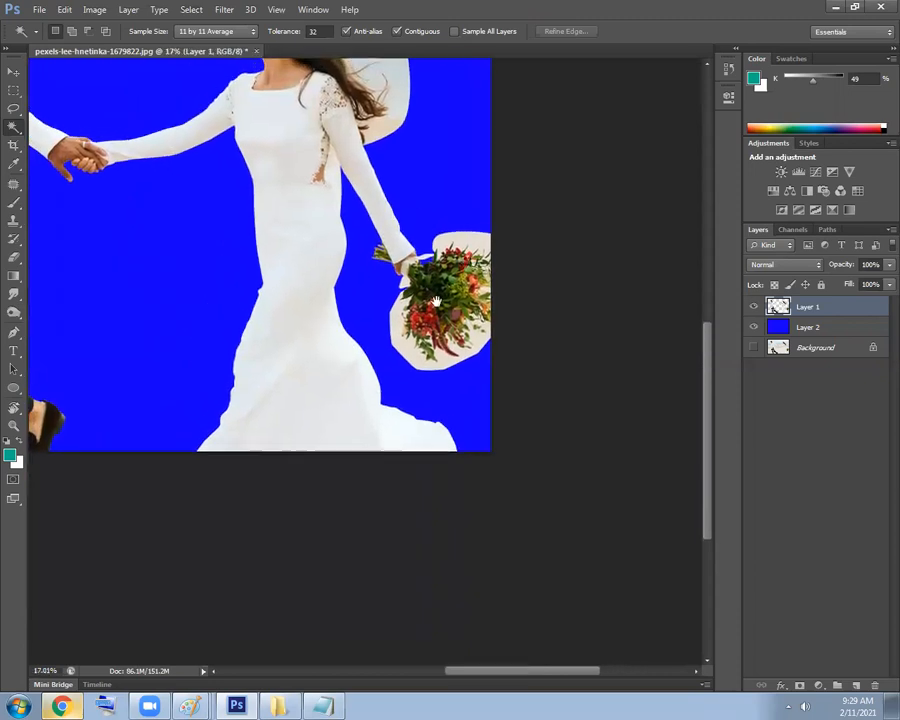
{"action": "left_click_drag", "start_coordinate": [436, 300], "coordinate": [515, 490]}
{"action": "left_click_drag", "start_coordinate": [476, 275], "coordinate": [456, 228]}
{"action": "left_click_drag", "start_coordinate": [465, 307], "coordinate": [331, 235]}
{"action": "scroll", "coordinate": [482, 418], "scroll_direction": "up", "scroll_amount": 4}
{"action": "left_click_drag", "start_coordinate": [362, 392], "coordinate": [398, 379]}
{"action": "scroll", "coordinate": [398, 379], "scroll_direction": "up", "scroll_amount": 5}
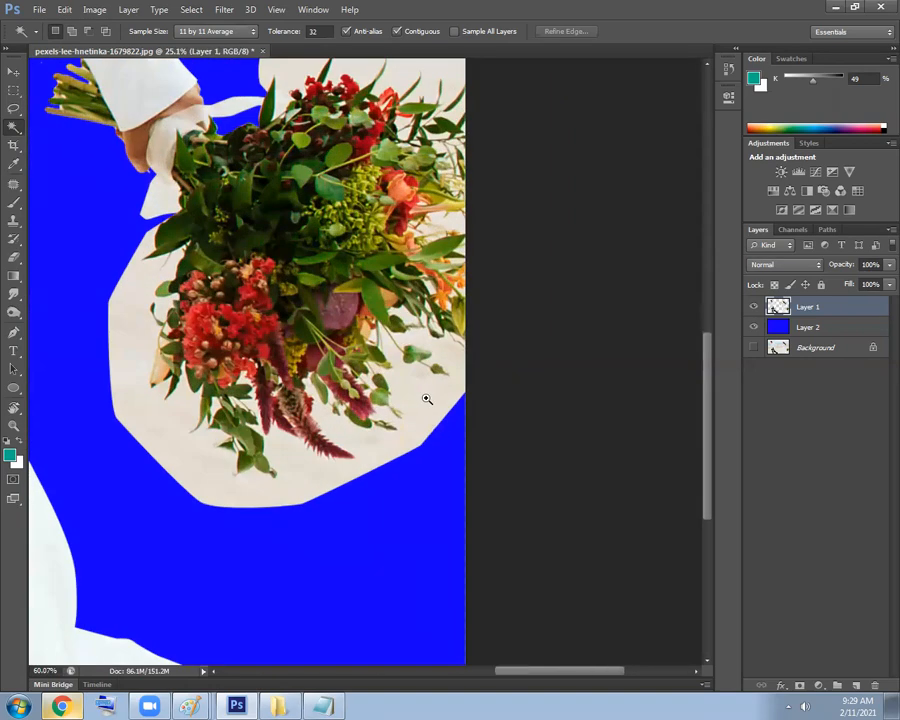
Start a Color Range selection with the selection preview set to None and sample the beige backdrop beneath the bouquet.
{"action": "left_click", "coordinate": [194, 11]}
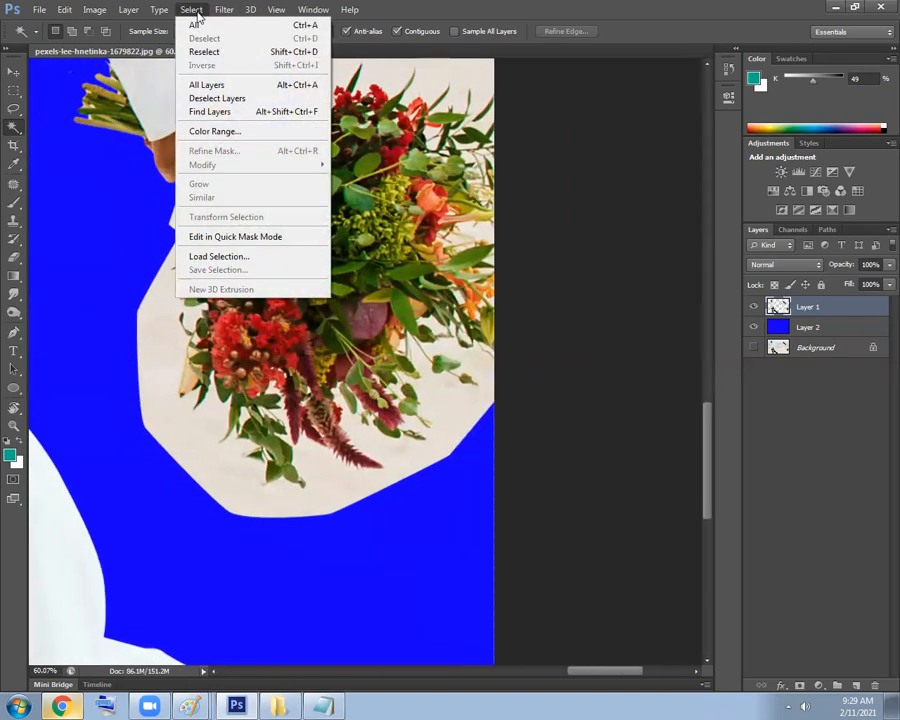
{"action": "left_click", "coordinate": [200, 132]}
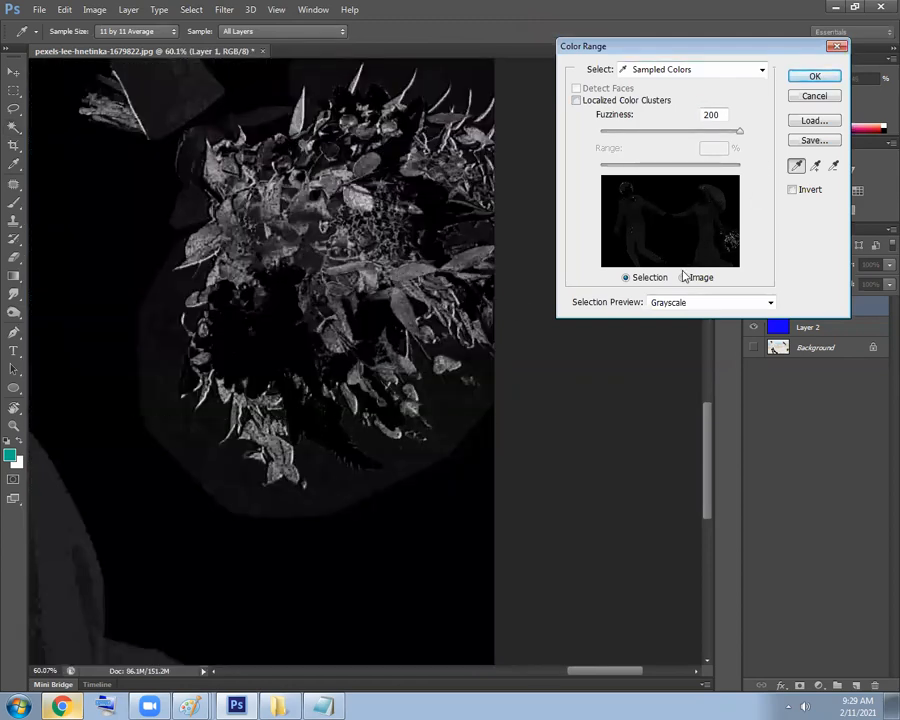
{"action": "left_click", "coordinate": [770, 302]}
{"action": "left_click", "coordinate": [676, 318]}
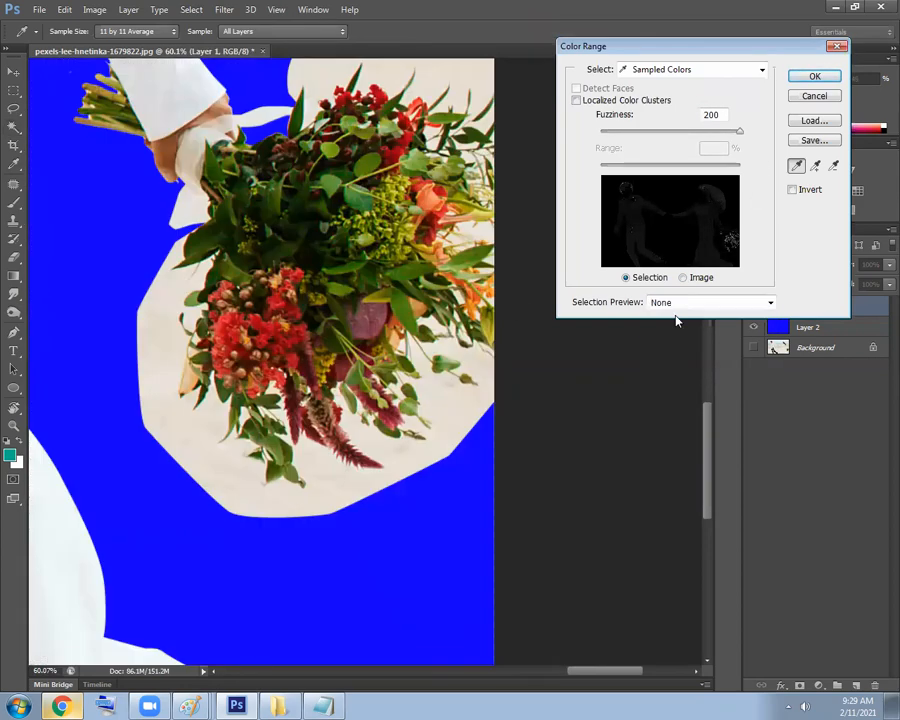
{"action": "left_click", "coordinate": [458, 408]}
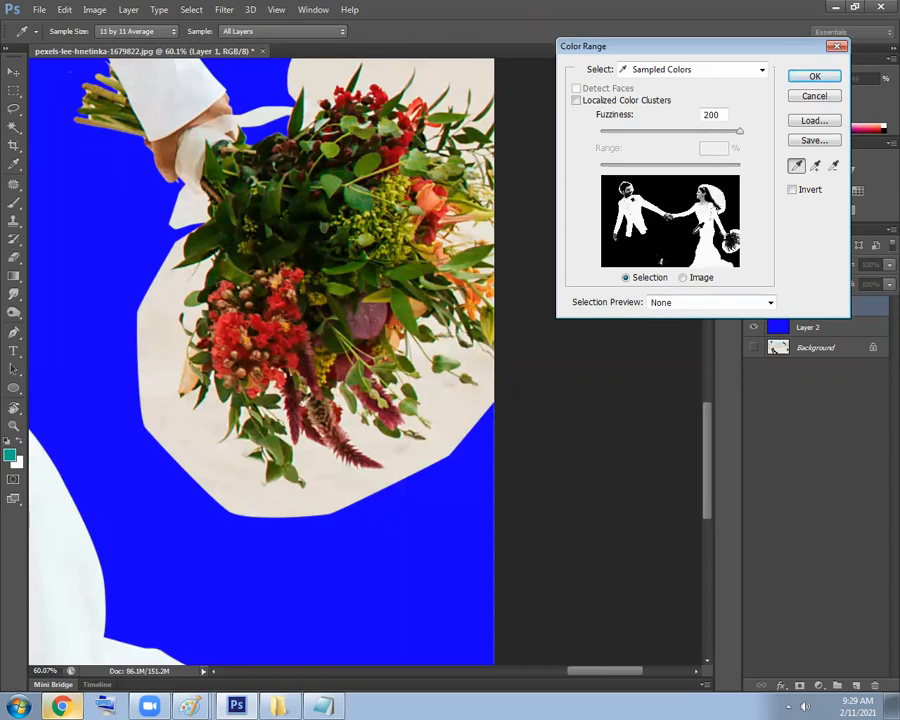
Preview the Color Range mask in Grayscale, set the fuzziness to 64, and apply the selection.
{"action": "left_click", "coordinate": [697, 303]}
{"action": "left_click", "coordinate": [686, 335]}
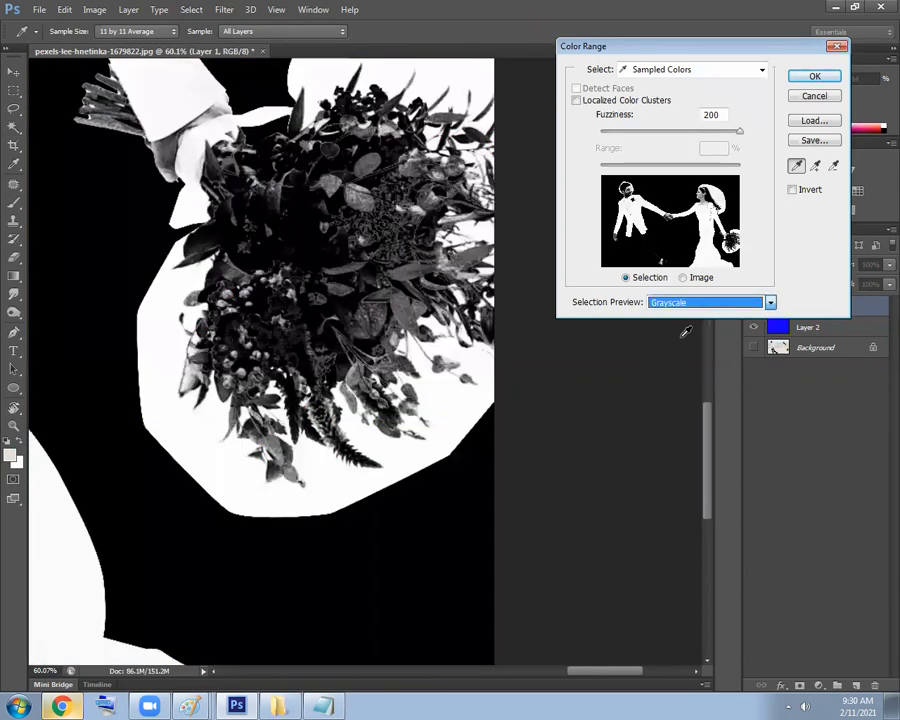
{"action": "left_click_drag", "start_coordinate": [735, 138], "coordinate": [645, 150]}
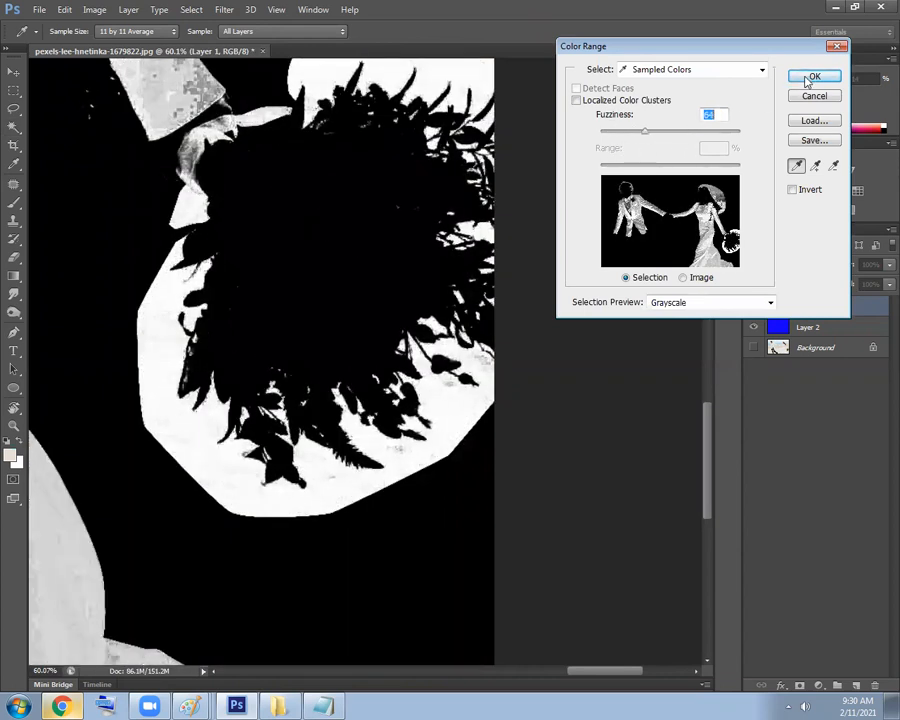
{"action": "left_click", "coordinate": [810, 78]}
Restrict the selection to the bouquet area by intersecting it with a freehand Lasso outline around the flowers.
{"action": "scroll", "coordinate": [497, 204], "scroll_direction": "down", "scroll_amount": 5}
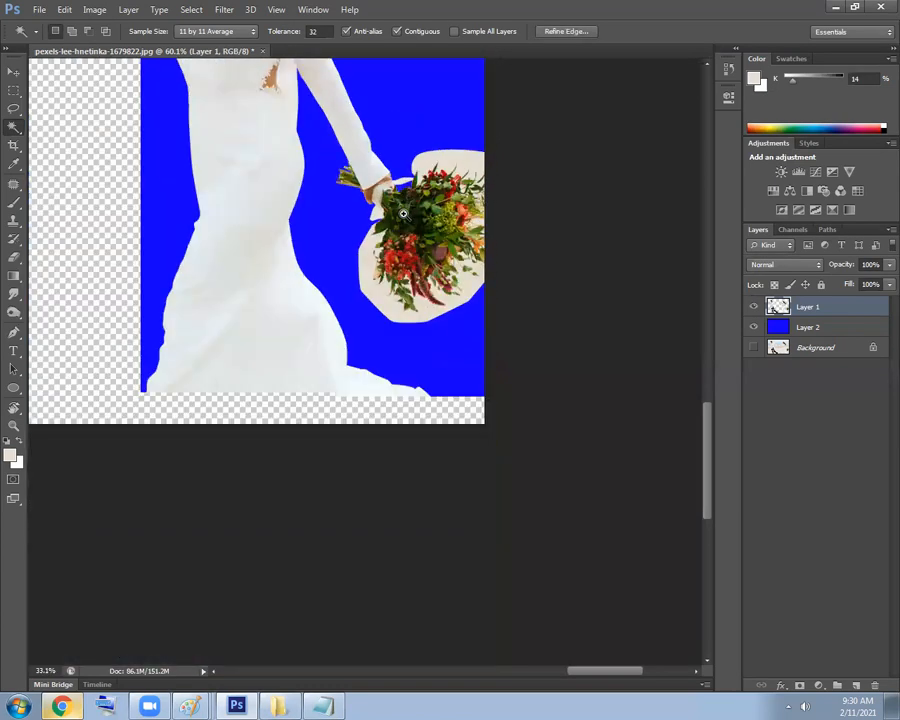
{"action": "key", "text": "l"}
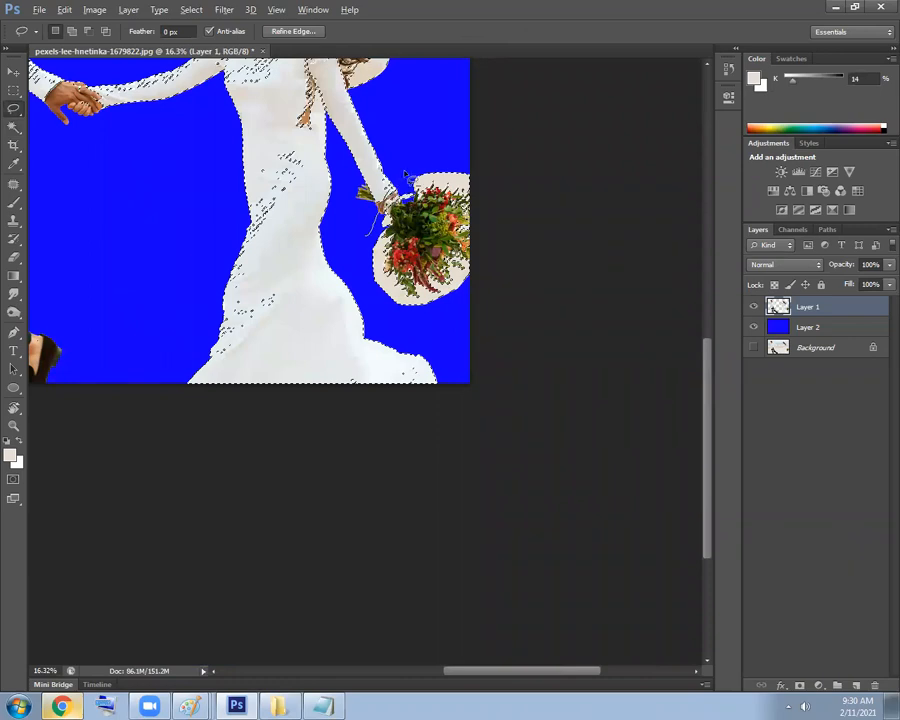
{"action": "left_click_drag", "start_coordinate": [337, 208], "coordinate": [402, 126]}
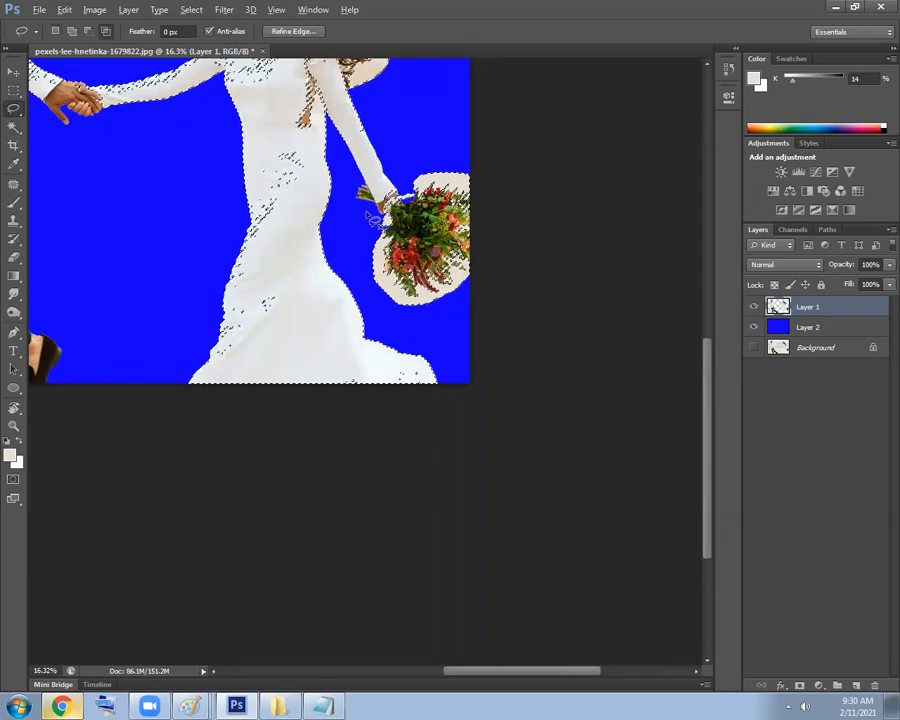
{"action": "mouse_move", "coordinate": [479, 306]}
{"action": "left_mouse_down"}
{"action": "mouse_move", "coordinate": [412, 324]}
{"action": "mouse_move", "coordinate": [367, 312]}
{"action": "left_mouse_up"}
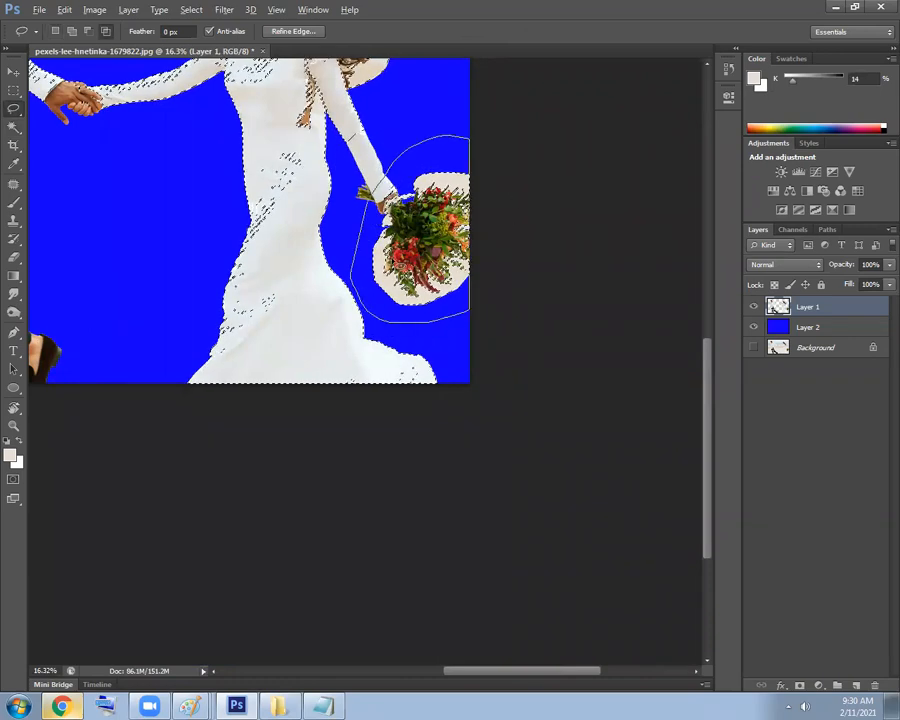
{"action": "left_click_drag", "start_coordinate": [371, 197], "coordinate": [386, 180]}
Subtract the ribbon, the hand and the sleeve end from the bouquet backdrop selection with the Lasso.
{"action": "scroll", "coordinate": [405, 204], "scroll_direction": "up", "scroll_amount": 8}
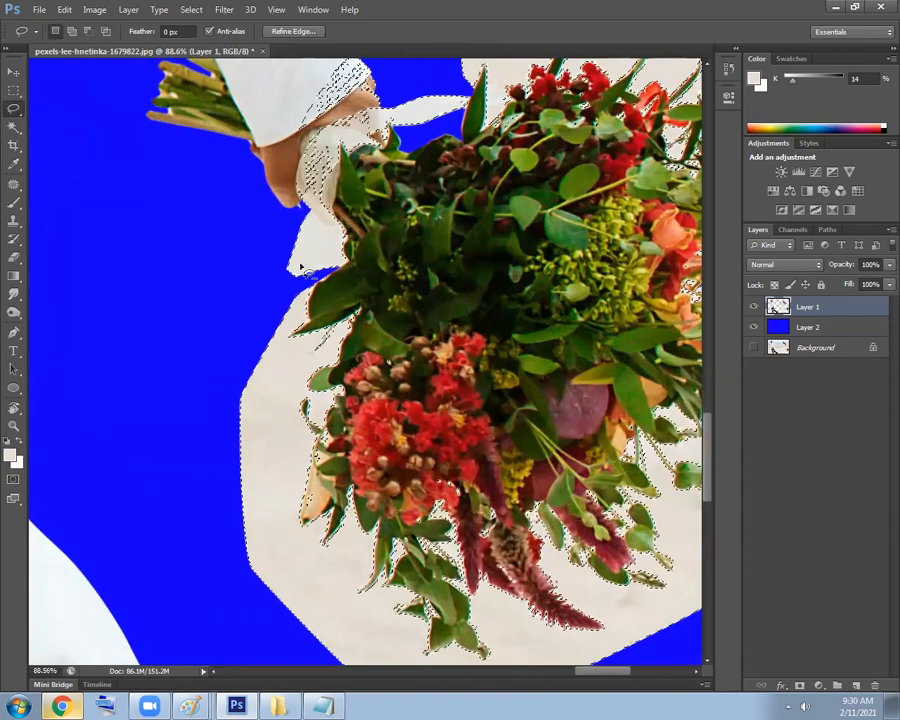
{"action": "mouse_move", "coordinate": [353, 261]}
{"action": "left_mouse_down"}
{"action": "mouse_move", "coordinate": [423, 156]}
{"action": "mouse_move", "coordinate": [452, 141]}
{"action": "mouse_move", "coordinate": [473, 106]}
{"action": "mouse_move", "coordinate": [441, 70]}
{"action": "mouse_move", "coordinate": [375, 50]}
{"action": "mouse_move", "coordinate": [287, 68]}
{"action": "mouse_move", "coordinate": [216, 188]}
{"action": "mouse_move", "coordinate": [236, 260]}
{"action": "left_mouse_up"}
{"action": "left_click_drag", "start_coordinate": [403, 263], "coordinate": [445, 264]}
{"action": "left_click_drag", "start_coordinate": [206, 246], "coordinate": [240, 303]}
{"action": "mouse_move", "coordinate": [332, 278]}
{"action": "left_mouse_down"}
{"action": "mouse_move", "coordinate": [279, 199]}
{"action": "mouse_move", "coordinate": [262, 200]}
{"action": "left_mouse_up"}
{"action": "left_click_drag", "start_coordinate": [459, 100], "coordinate": [328, 322]}
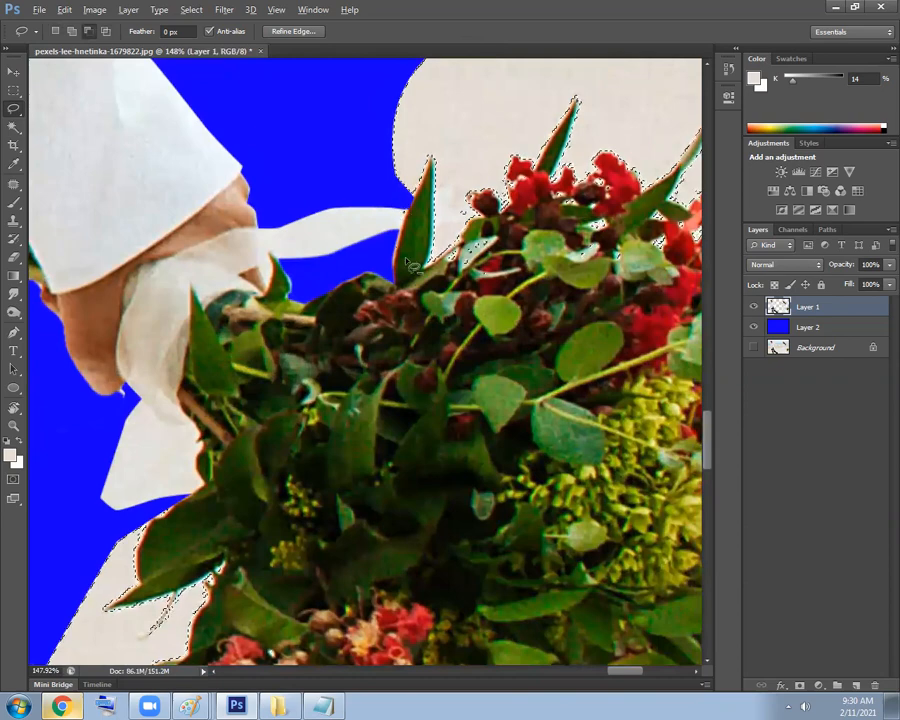
{"action": "left_click_drag", "start_coordinate": [414, 271], "coordinate": [374, 273]}
{"action": "left_click_drag", "start_coordinate": [440, 290], "coordinate": [385, 290]}
{"action": "left_click_drag", "start_coordinate": [463, 356], "coordinate": [412, 287]}
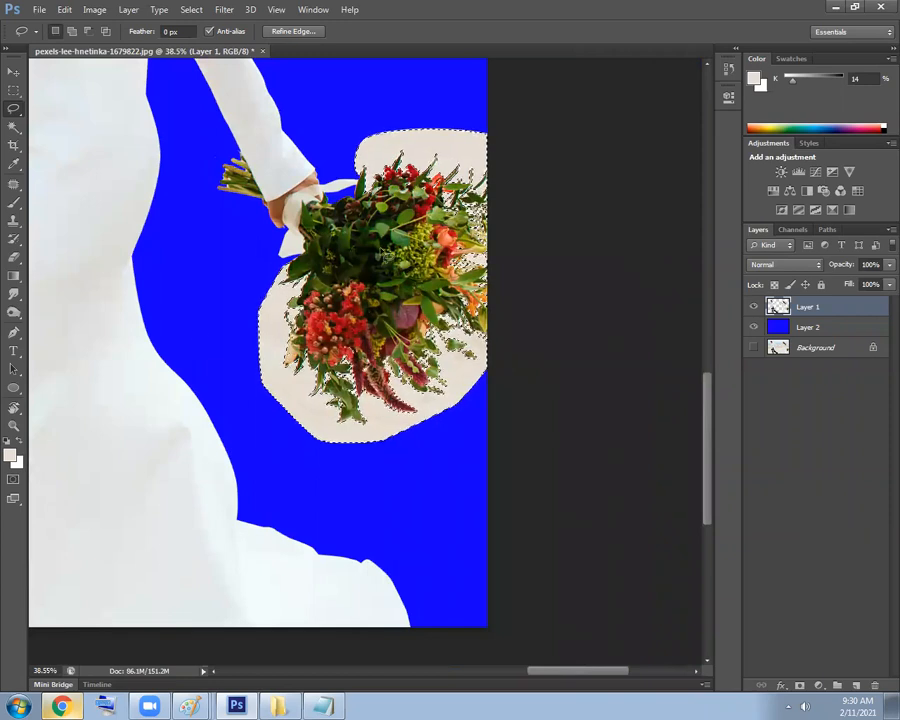
Try deleting the selected backdrop around the bouquet, undo the deletion, and deselect.
{"action": "key", "text": "Delete"}
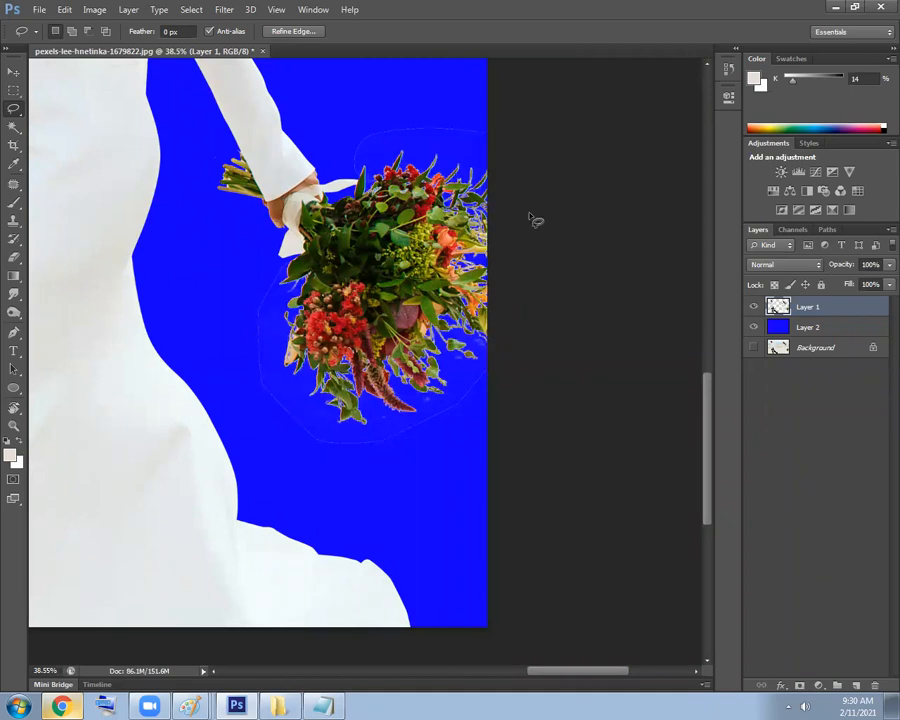
{"action": "key", "text": "ctrl+z"}
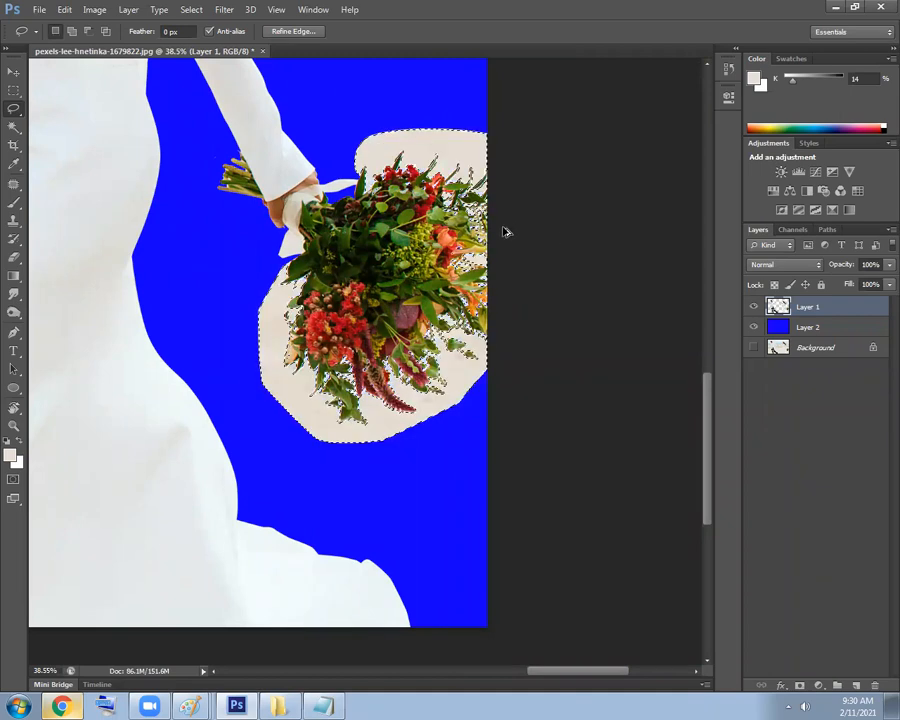
{"action": "key", "text": "ctrl+d"}
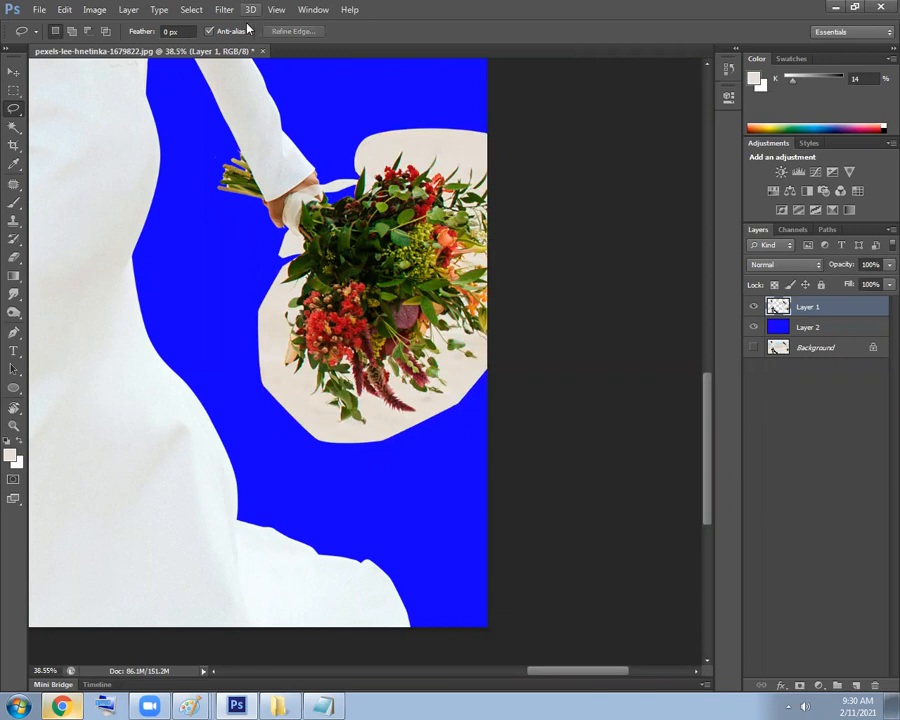
Save the image with its layers as a Photoshop PSD in the Photoshop class16 folder, with Maximize Compatibility on.
{"action": "left_click_drag", "start_coordinate": [504, 263], "coordinate": [462, 381]}
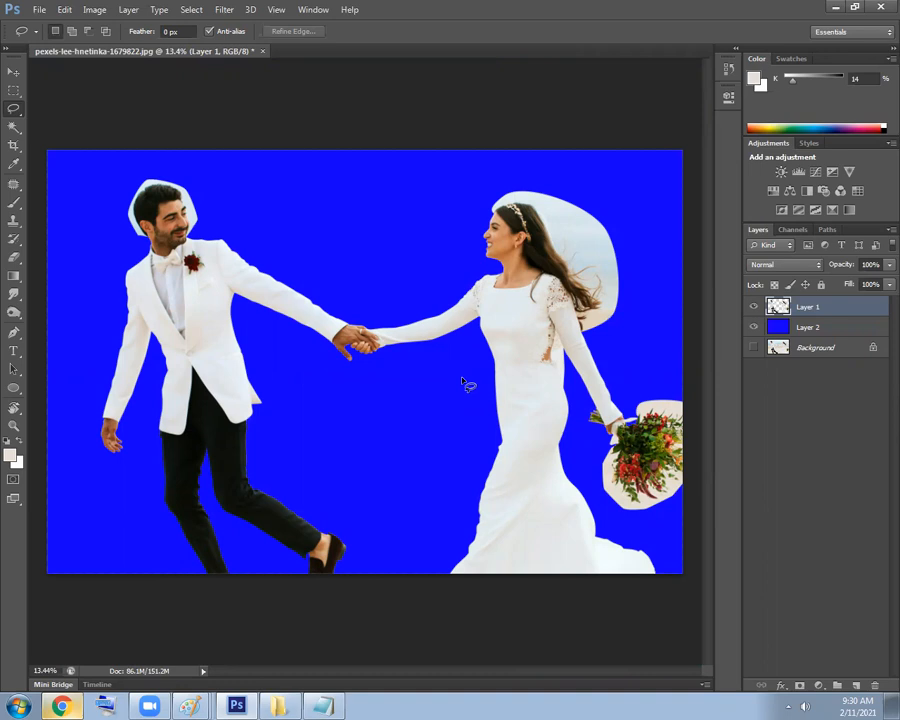
{"action": "scroll", "coordinate": [484, 408], "scroll_direction": "up", "scroll_amount": 1}
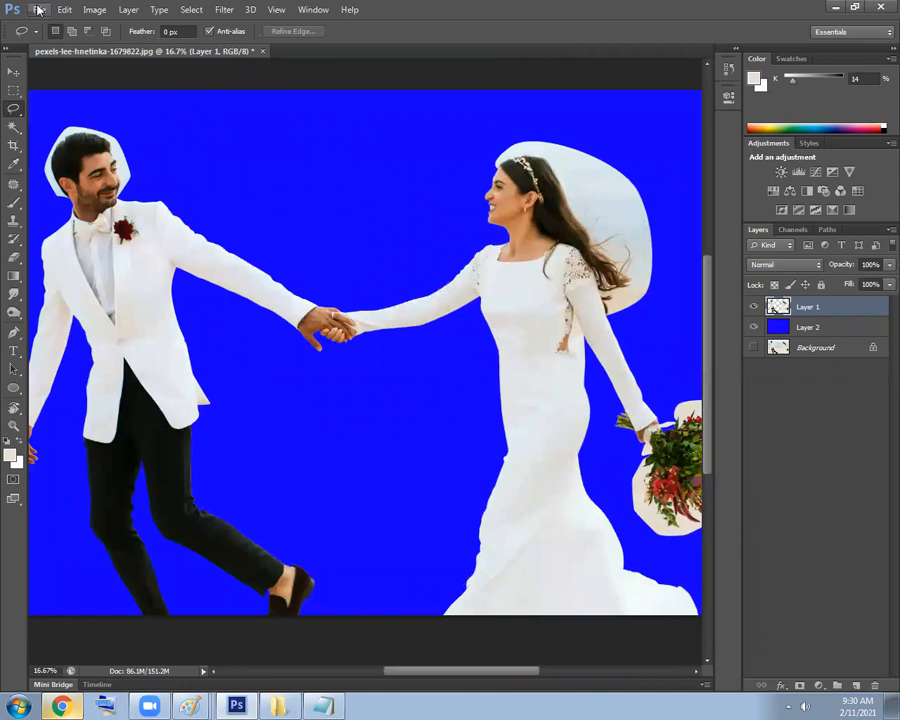
{"action": "left_click", "coordinate": [38, 10]}
{"action": "left_click", "coordinate": [42, 165]}
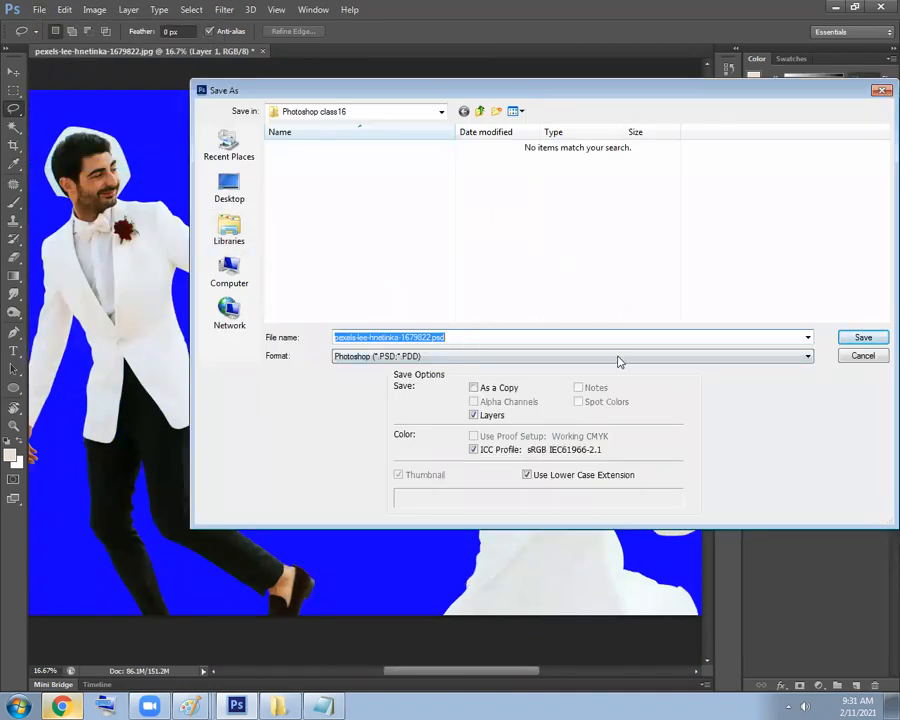
{"action": "left_click", "coordinate": [861, 338]}
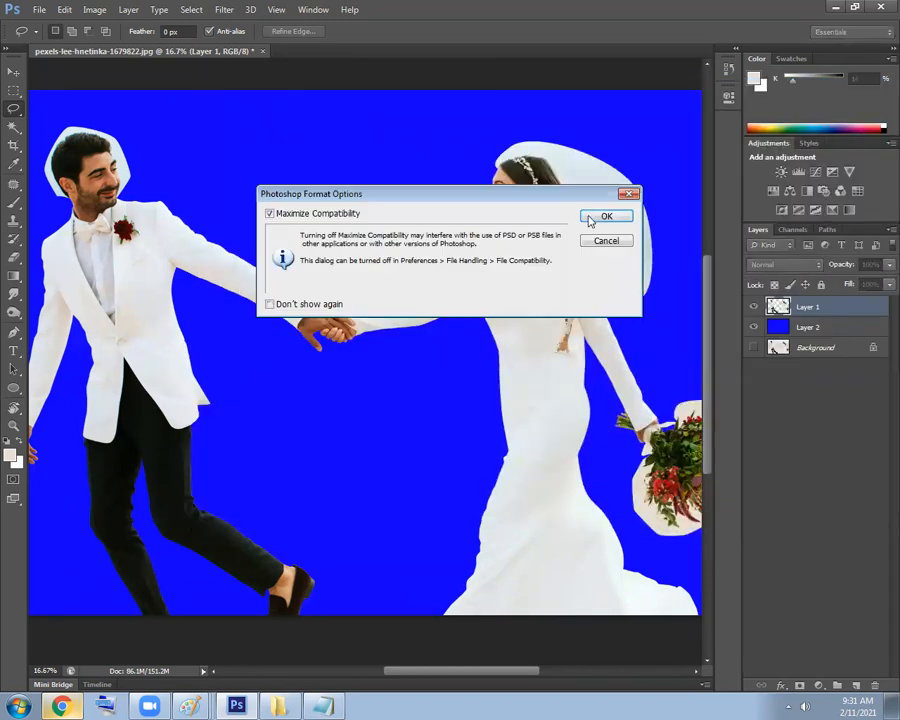
{"action": "left_click", "coordinate": [594, 215]}
{"action": "left_click", "coordinate": [38, 10]}
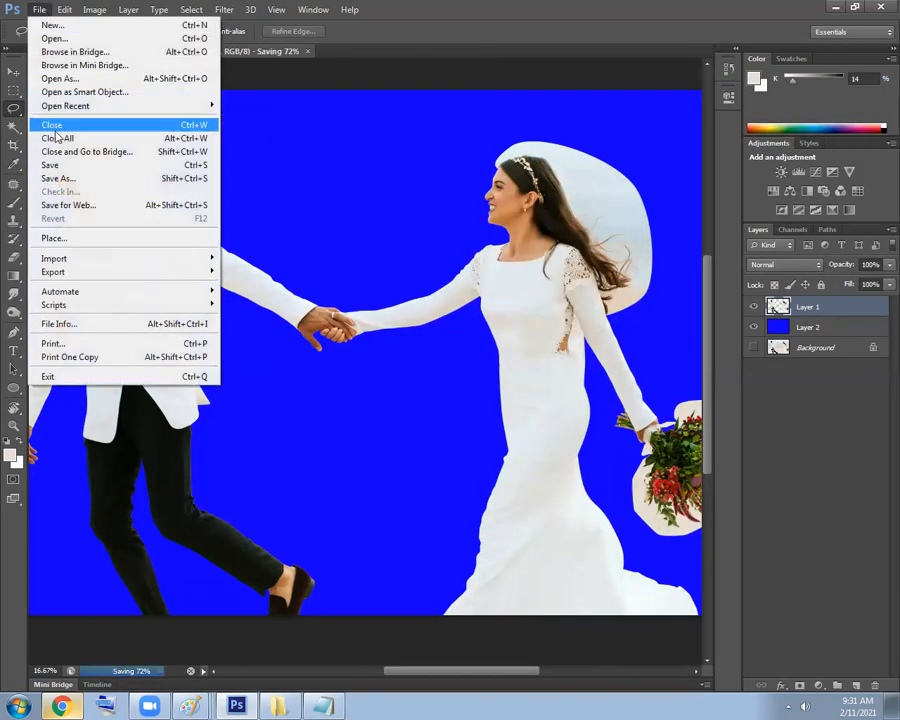
{"action": "left_click", "coordinate": [653, 12]}
{"action": "scroll", "coordinate": [462, 305], "scroll_direction": "down", "scroll_amount": 3}
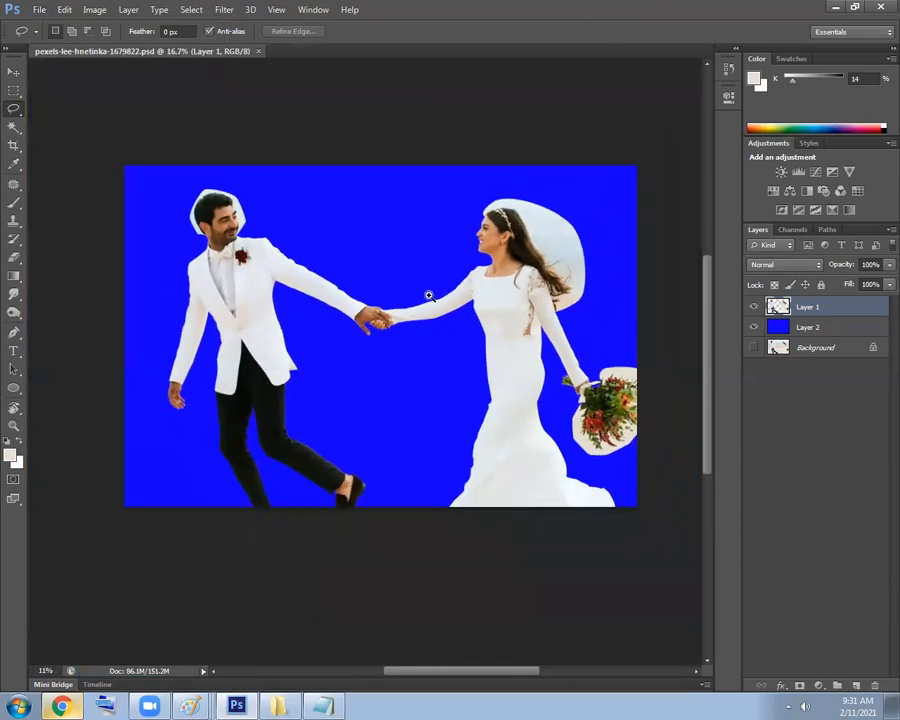
Check the saved PSD in the Photoshop class16 folder through Save As, cancel the dialog, and close the document.
{"action": "left_click", "coordinate": [38, 10]}
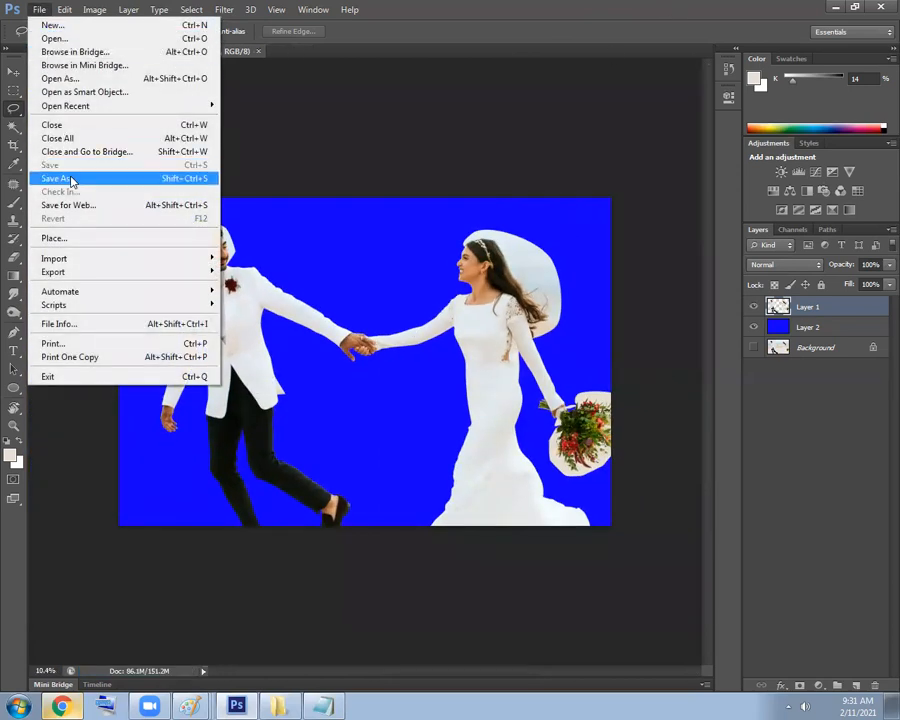
{"action": "left_click", "coordinate": [71, 179]}
{"action": "left_click", "coordinate": [369, 357]}
{"action": "left_click", "coordinate": [337, 267]}
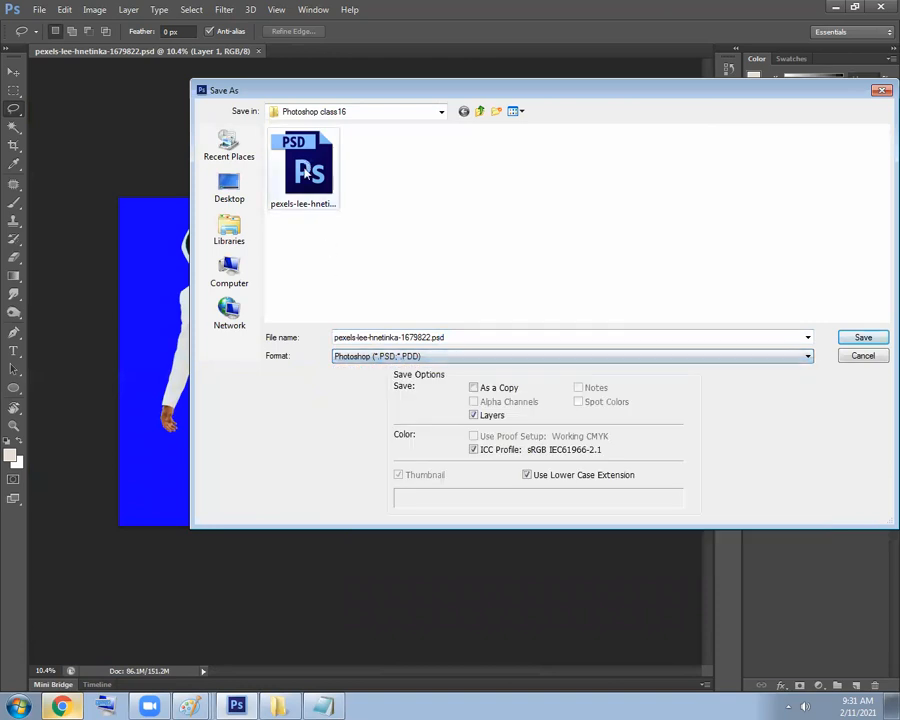
{"action": "left_click", "coordinate": [861, 356]}
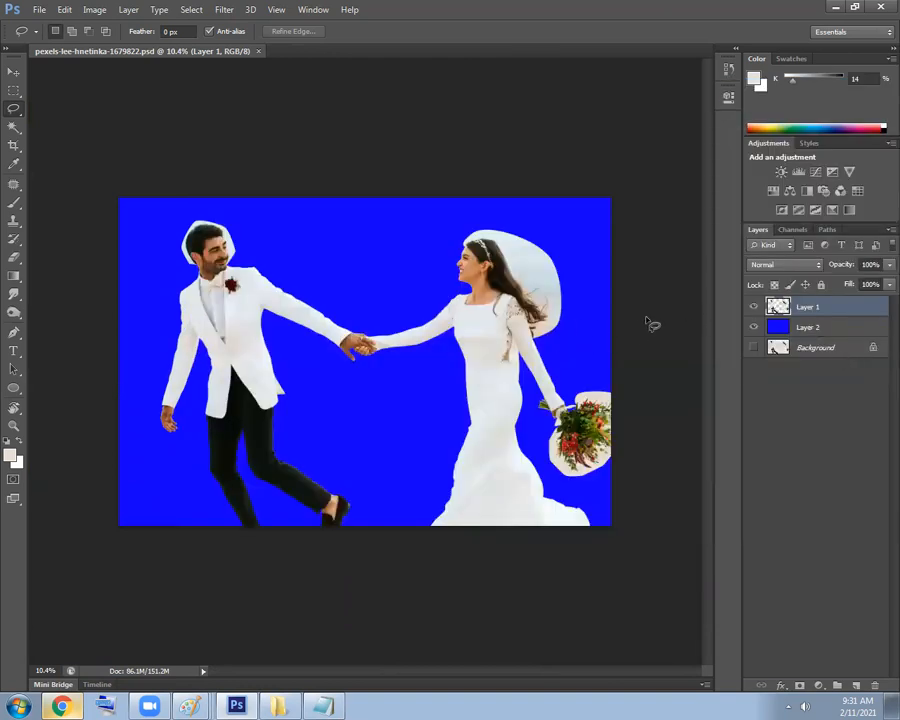
{"action": "left_click", "coordinate": [259, 52]}
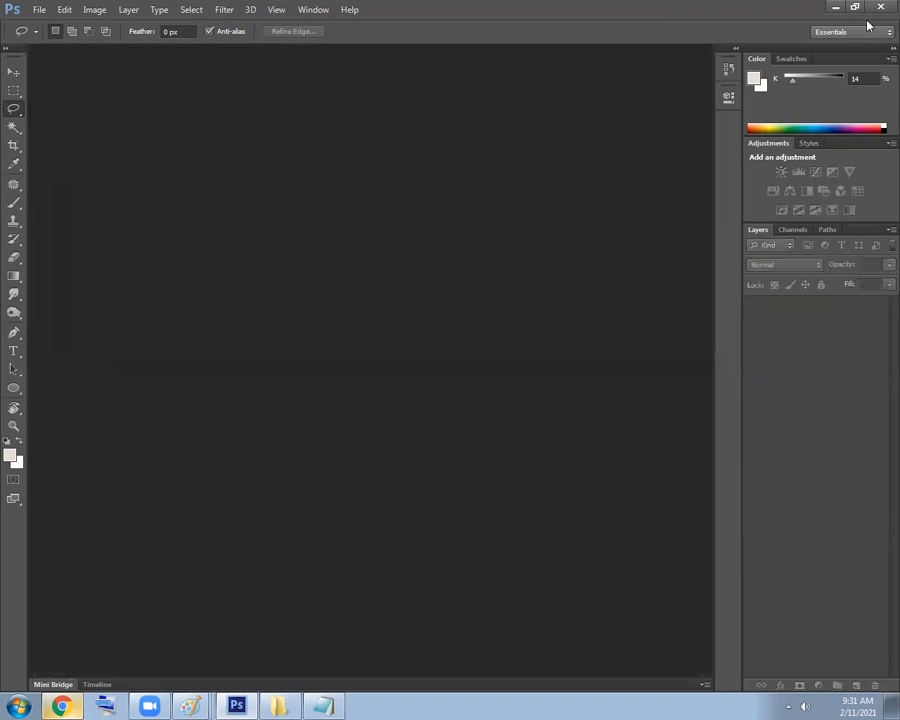
Reopen pexels-lee-hnetinka-1679822.psd from the Photoshop class16 folder.
{"action": "left_click", "coordinate": [835, 7]}
{"action": "left_click", "coordinate": [492, 75]}
{"action": "left_click", "coordinate": [362, 309]}
{"action": "left_click", "coordinate": [320, 194]}
{"action": "double_click", "coordinate": [298, 193]}
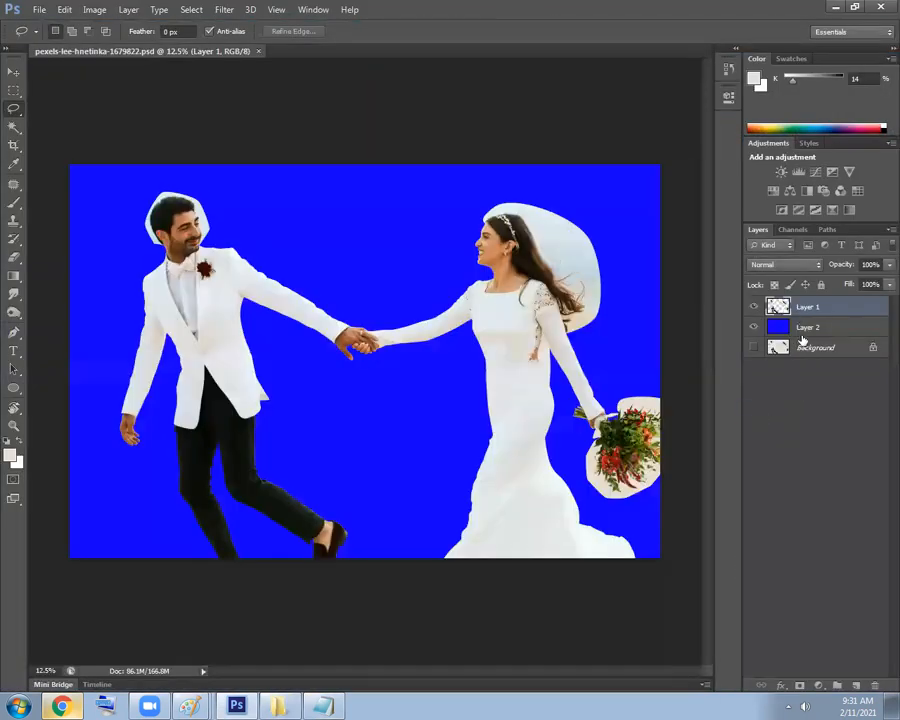
Save a JPEG copy named 123 in the Photoshop class16 folder at quality 10 (Maximum), and close the document.
{"action": "left_click", "coordinate": [40, 10]}
{"action": "left_click", "coordinate": [72, 180]}
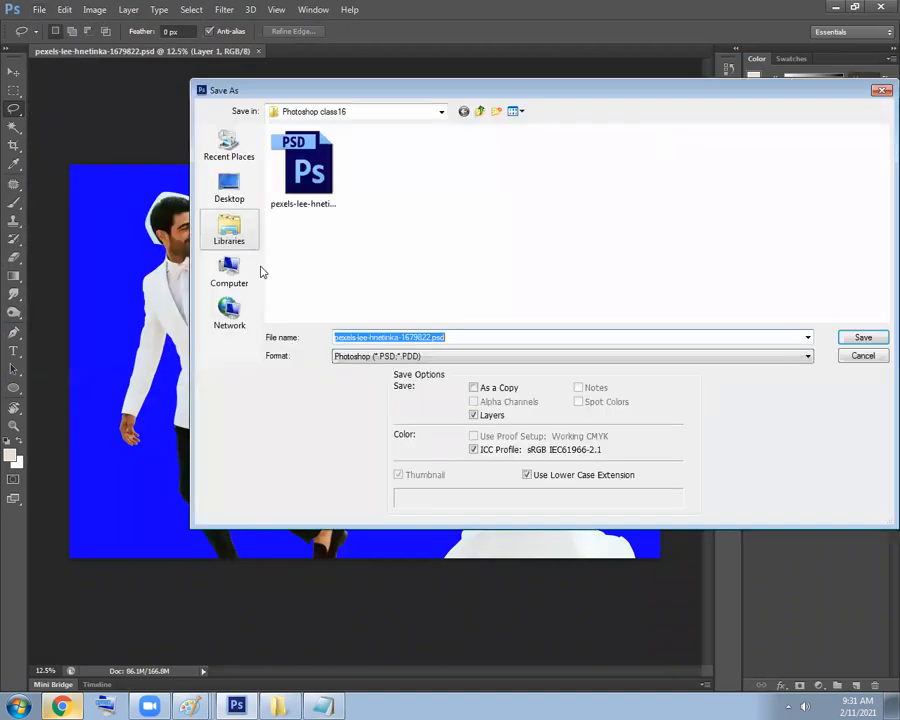
{"action": "left_click", "coordinate": [350, 357]}
{"action": "left_click", "coordinate": [362, 451]}
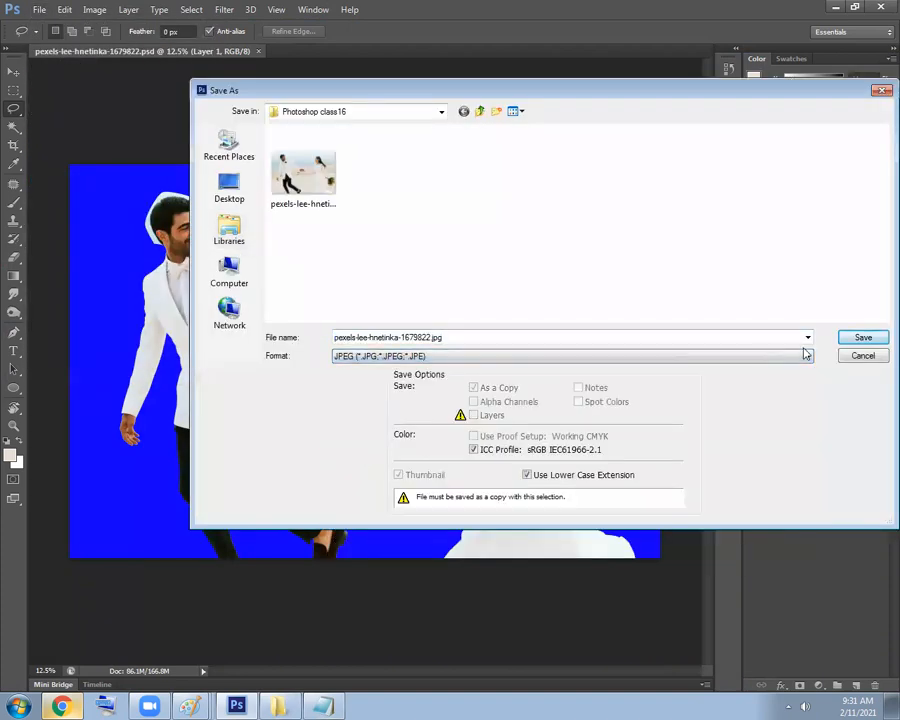
{"action": "double_click", "coordinate": [649, 338]}
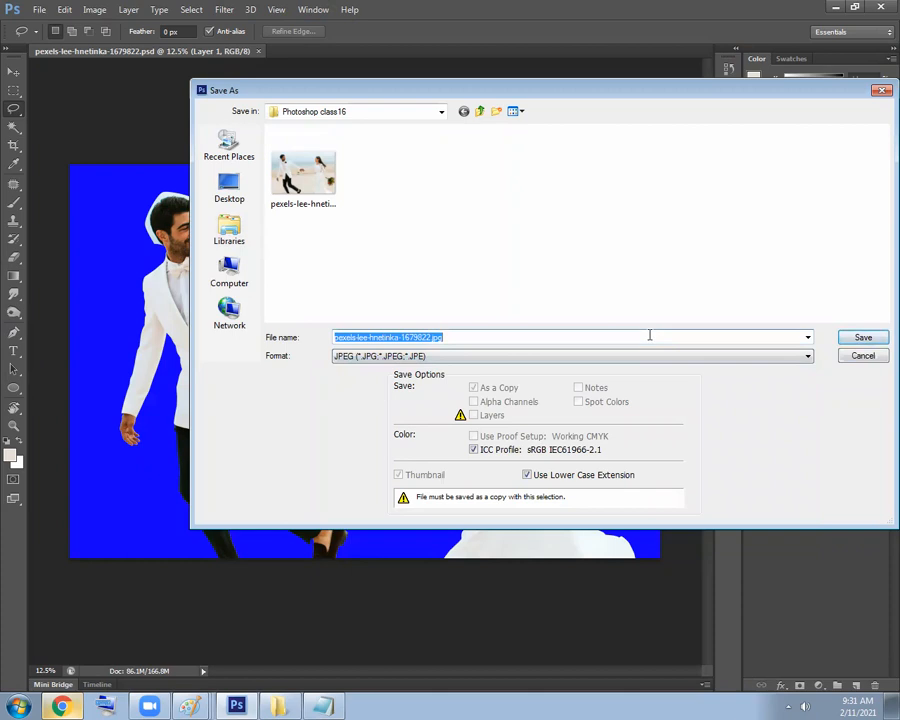
{"action": "type", "text": "123"}
{"action": "left_click", "coordinate": [858, 337]}
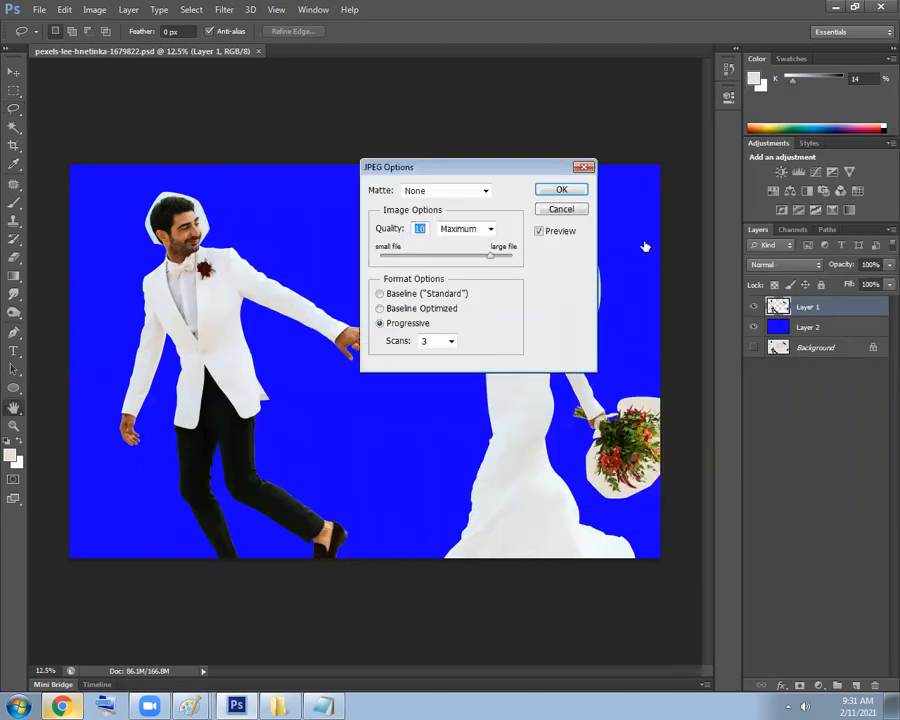
{"action": "left_click", "coordinate": [574, 190]}
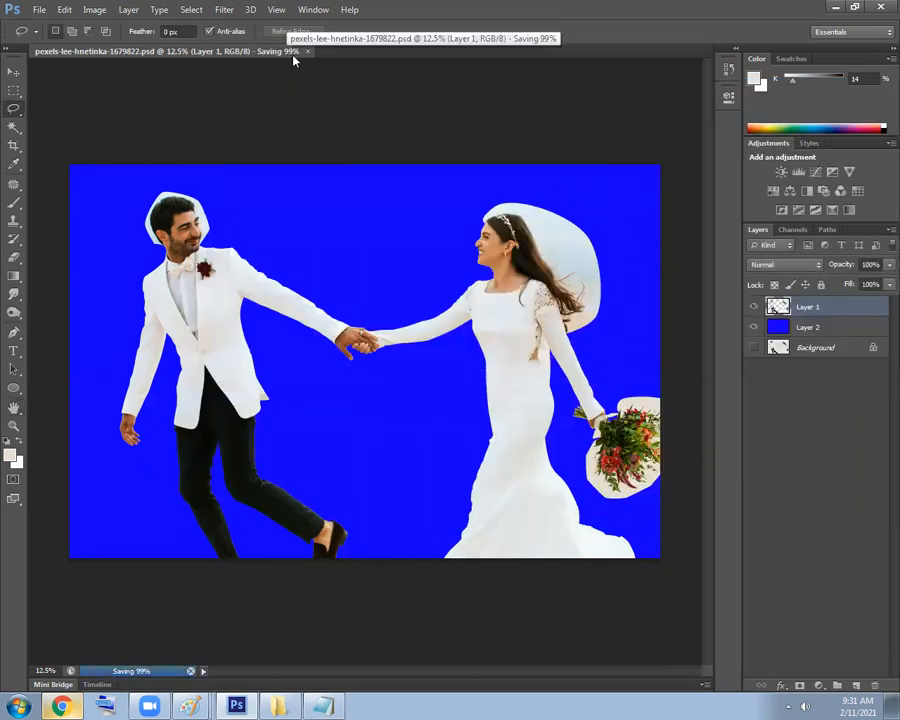
{"action": "key", "text": "ctrl+w"}
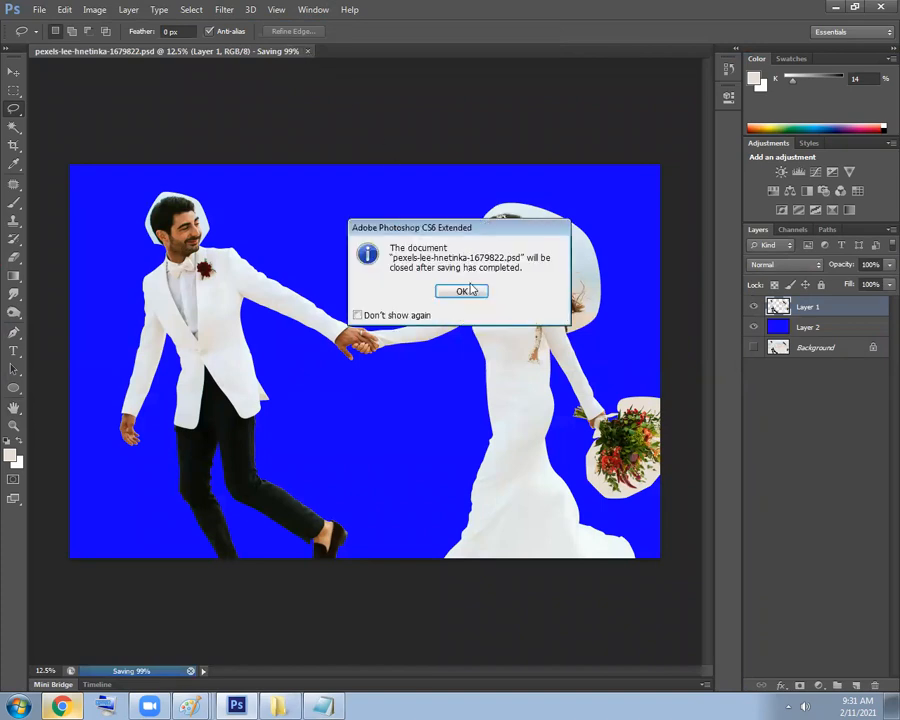
{"action": "key", "text": "Return"}
Show the Photoshop class16 folder's files as thumbnails and open 123.jpg in Photoshop.
{"action": "key", "text": "alt+Tab"}
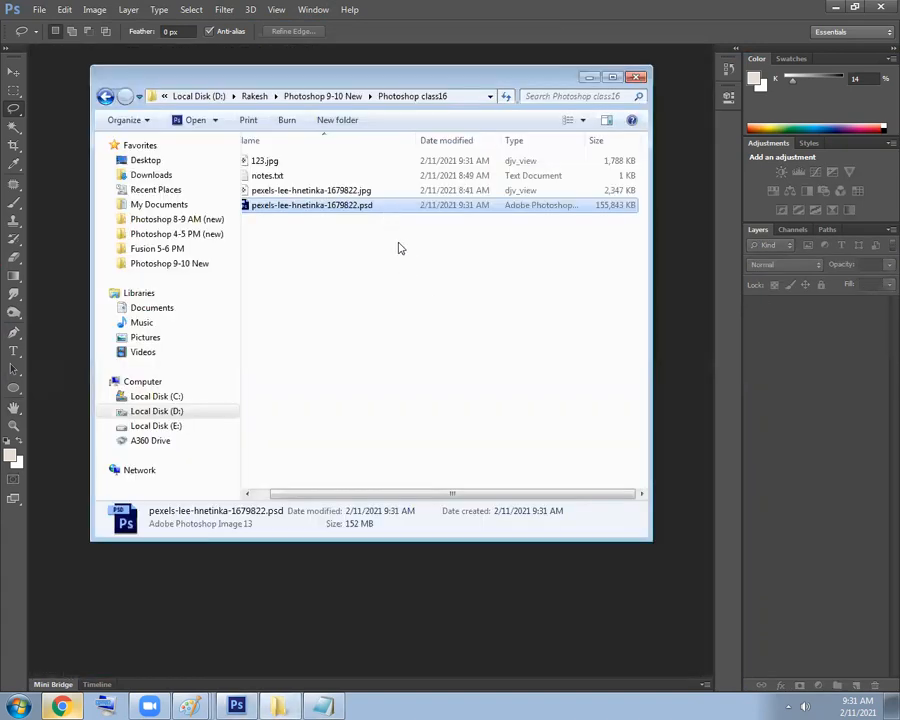
{"action": "left_click", "coordinate": [382, 476]}
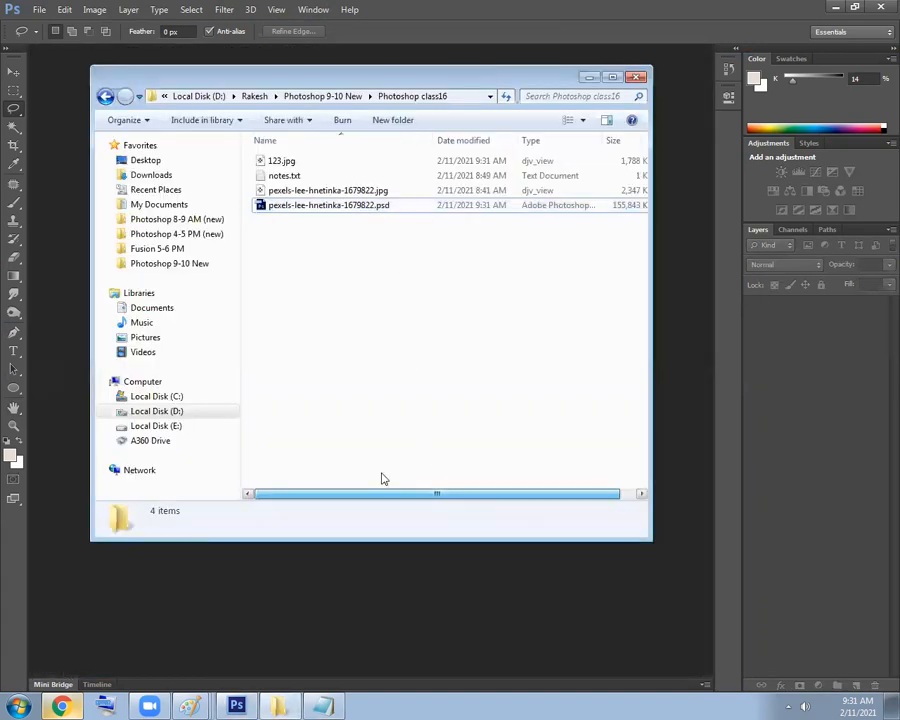
{"action": "left_click", "coordinate": [583, 120]}
{"action": "left_click", "coordinate": [626, 43]}
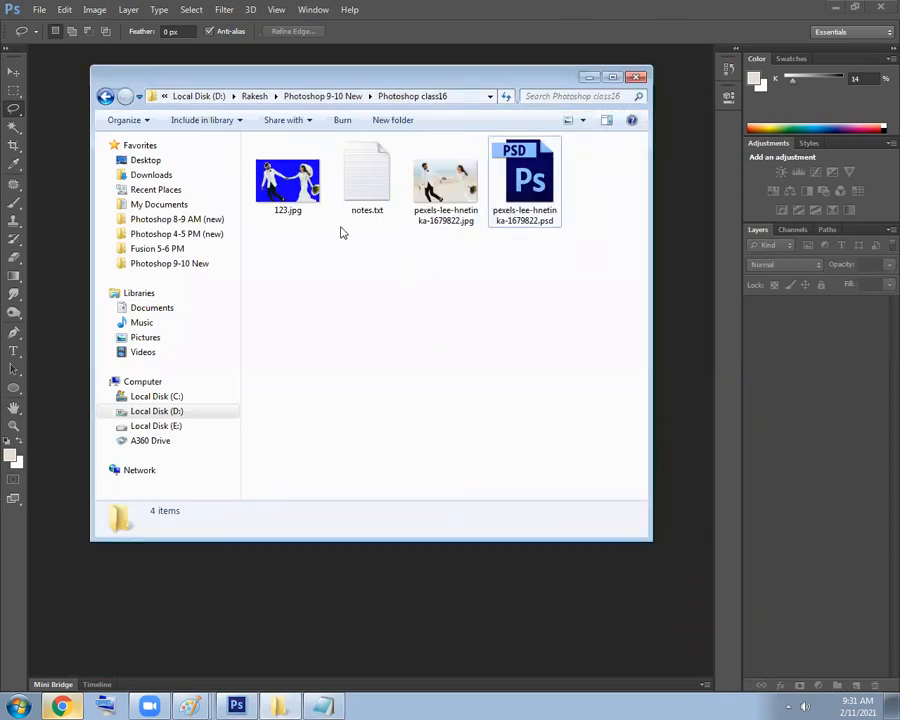
{"action": "left_click", "coordinate": [290, 190]}
{"action": "left_click_drag", "start_coordinate": [288, 200], "coordinate": [703, 281]}
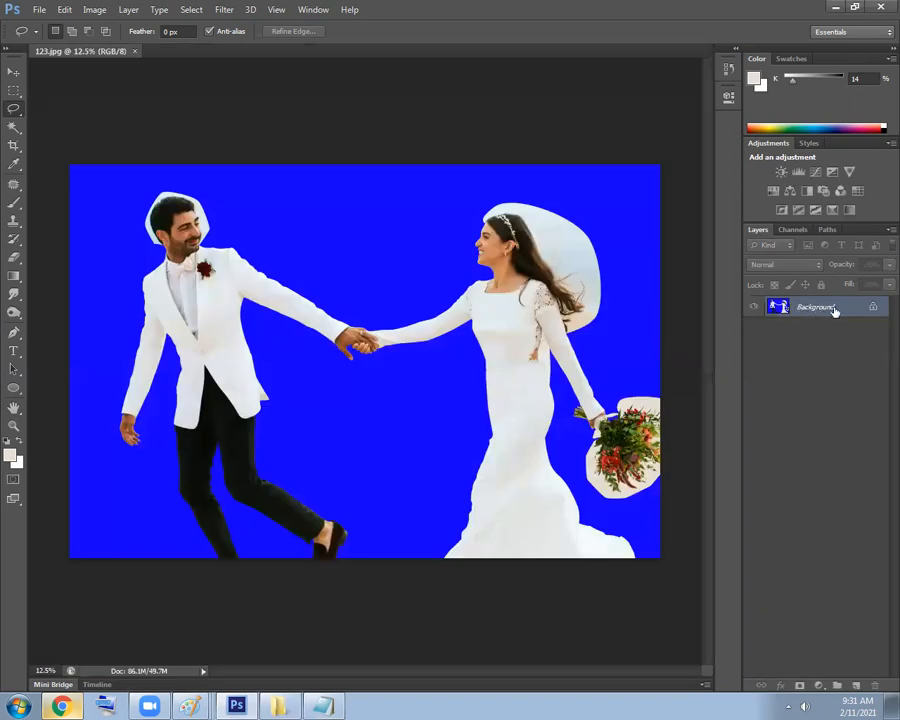
Examine the cut-out edges of the bride in 123.jpg and its layer structure, and close the document.
{"action": "scroll", "coordinate": [666, 362], "scroll_direction": "up", "scroll_amount": 5}
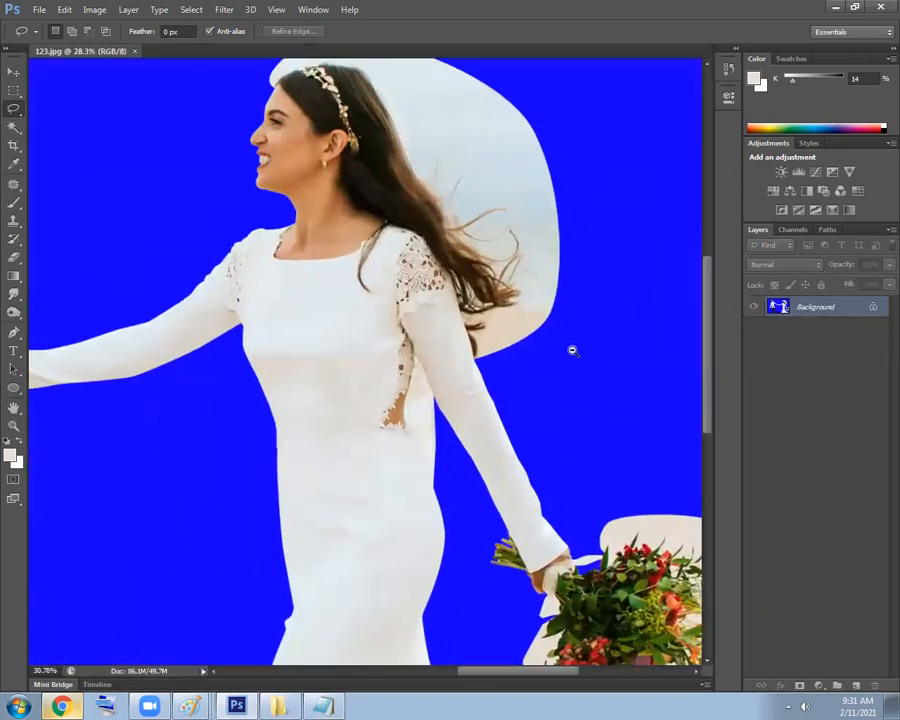
{"action": "scroll", "coordinate": [526, 384], "scroll_direction": "down", "scroll_amount": 3}
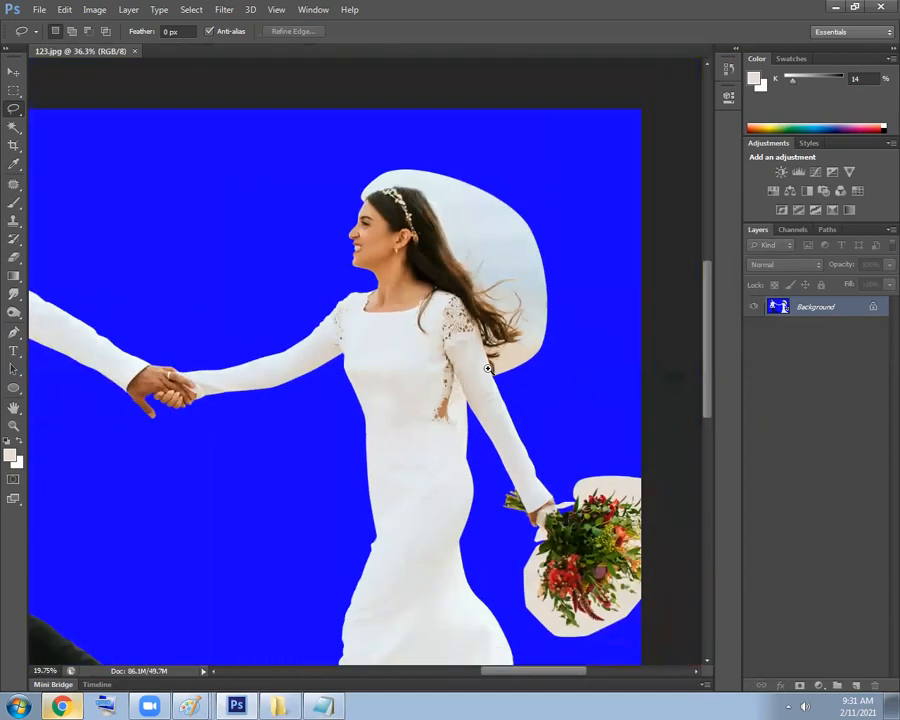
{"action": "scroll", "coordinate": [632, 476], "scroll_direction": "up", "scroll_amount": 3}
{"action": "scroll", "coordinate": [632, 476], "scroll_direction": "up", "scroll_amount": 3}
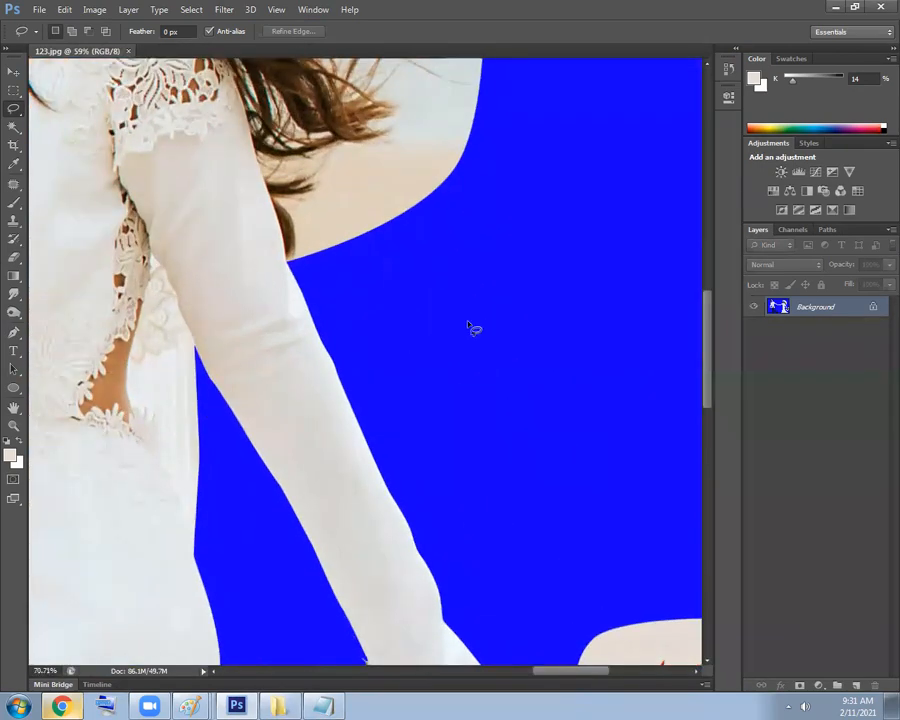
{"action": "scroll", "coordinate": [470, 336], "scroll_direction": "down", "scroll_amount": 4}
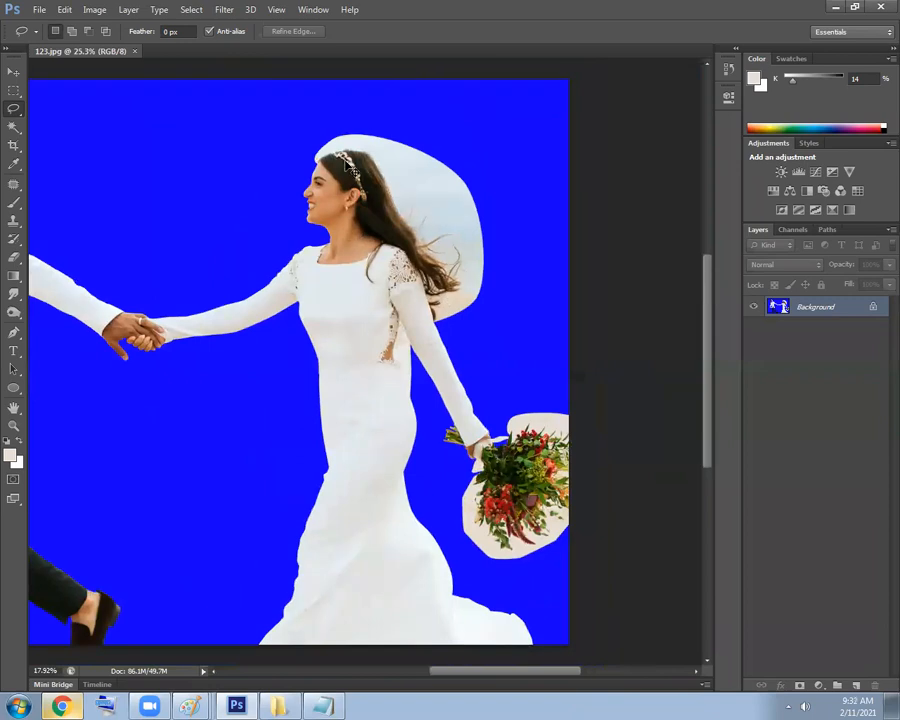
{"action": "key", "text": "ctrl+w"}
Point out the saved PSD in the Photoshop class16 folder, and close the folder window and Photoshop.
{"action": "key", "text": "alt+Tab"}
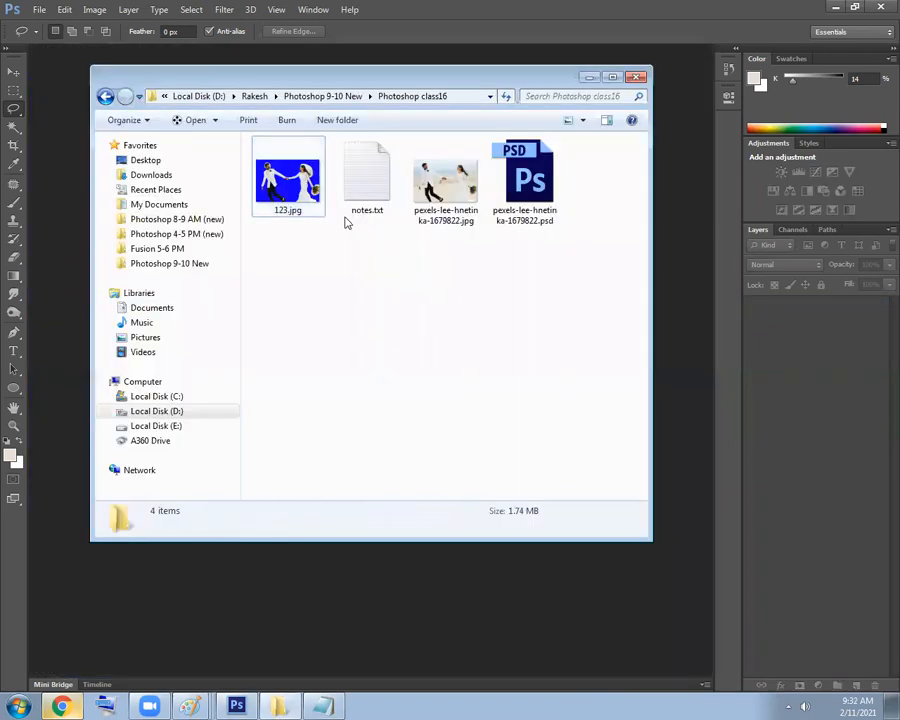
{"action": "left_click", "coordinate": [542, 191]}
{"action": "left_click", "coordinate": [536, 230]}
{"action": "left_click", "coordinate": [529, 197]}
{"action": "left_click", "coordinate": [522, 317]}
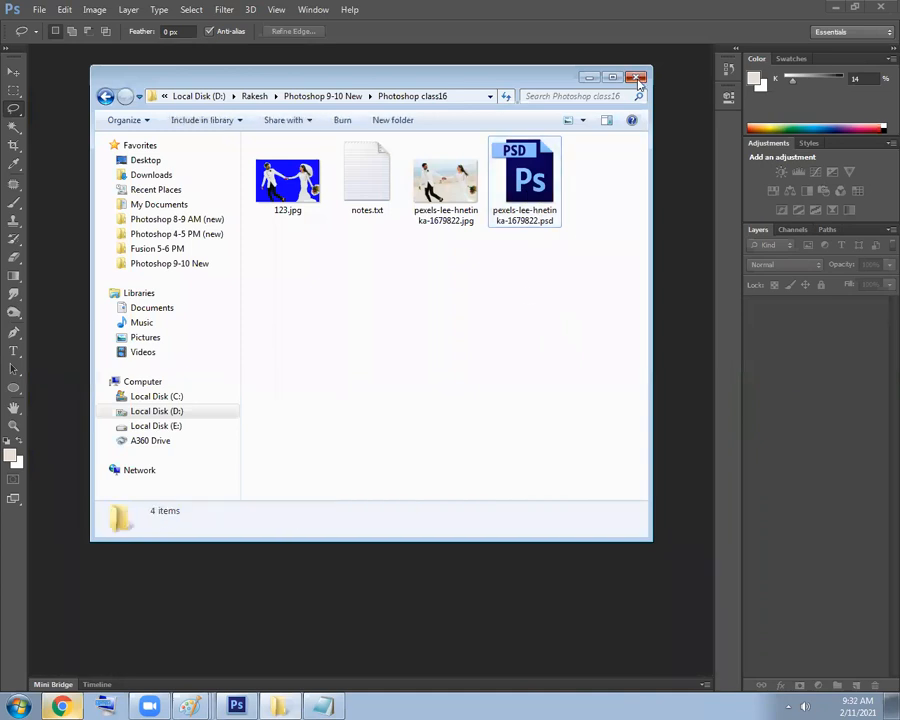
{"action": "left_click", "coordinate": [638, 79]}
{"action": "left_click", "coordinate": [856, 7]}
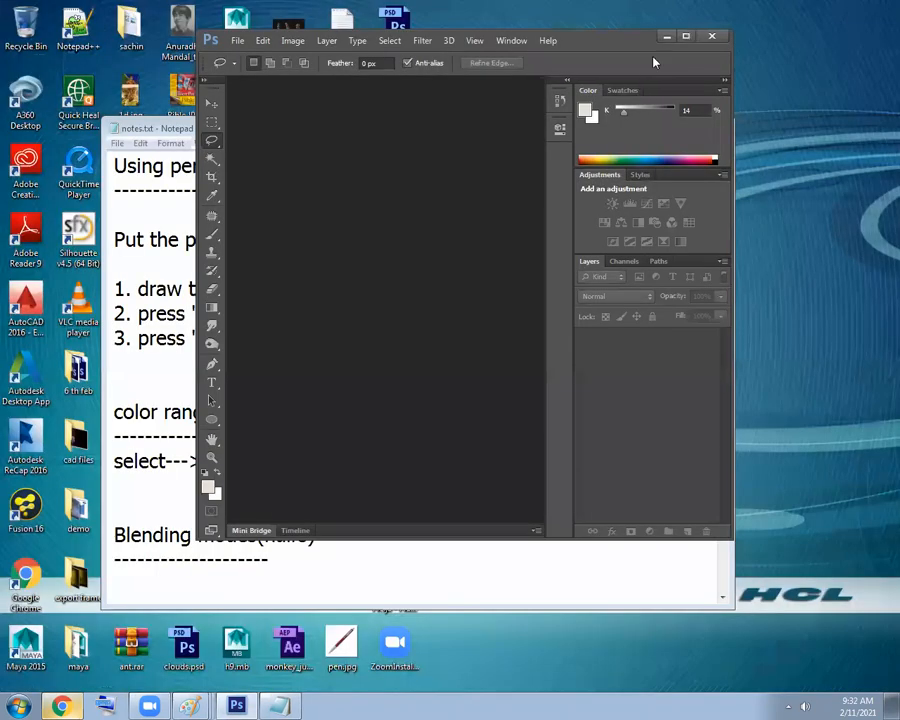
{"action": "left_click", "coordinate": [667, 37]}
Add blank lines after the "magic wand, lasso, etc,." line in notes.txt.
{"action": "scroll", "coordinate": [424, 414], "scroll_direction": "down", "scroll_amount": 4}
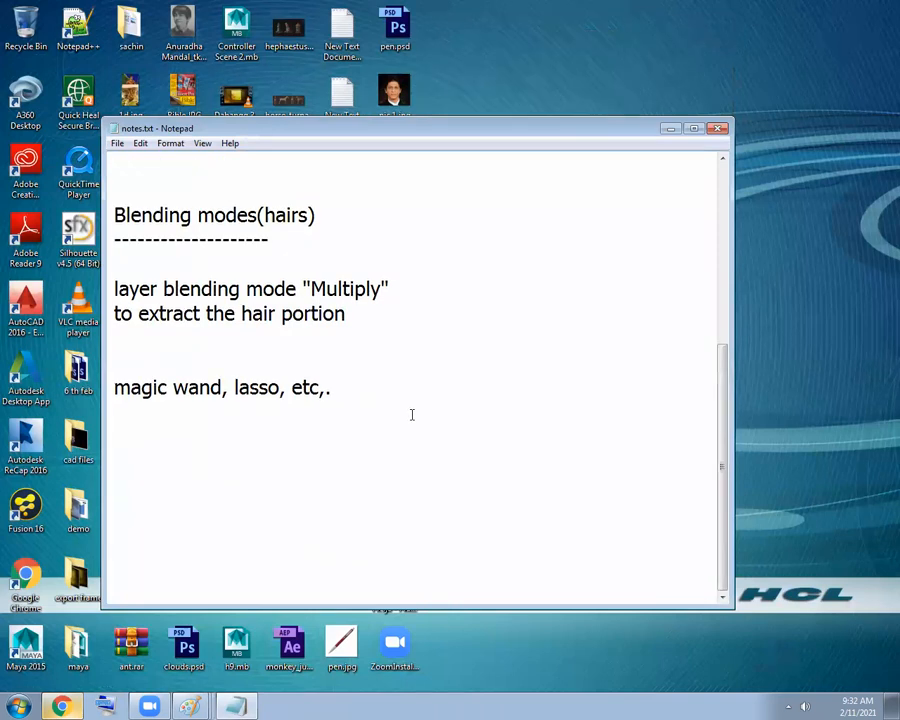
{"action": "left_click", "coordinate": [403, 395]}
{"action": "key", "text": "Return"}
{"action": "key", "text": "Return"}
{"action": "key", "text": "Return"}
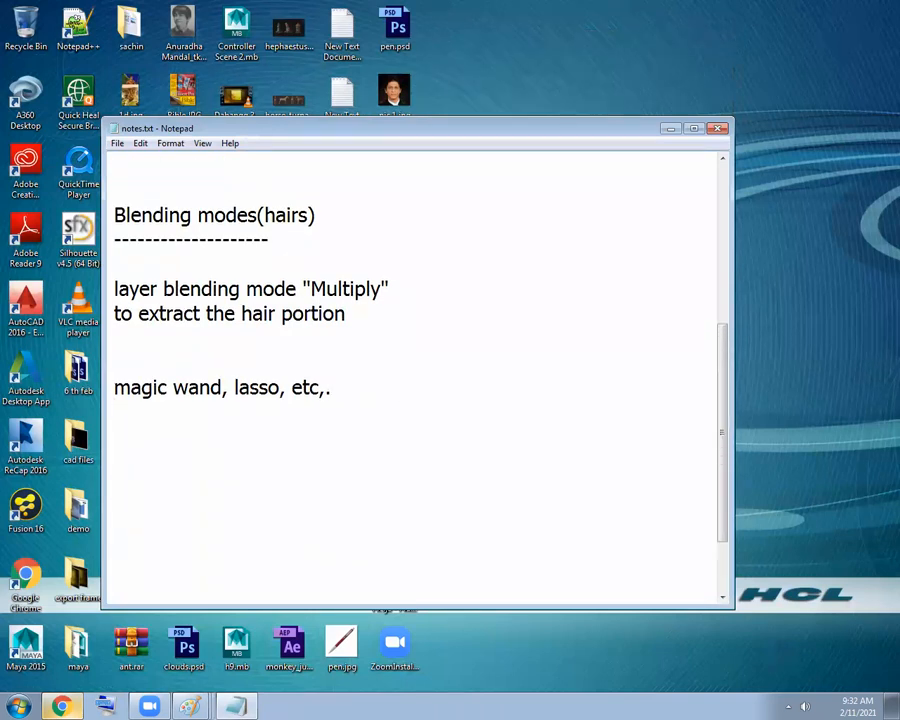
Insert the heading "tomorrow" with a dashed underline above the color range(bokeh) section of the notes.
{"action": "scroll", "coordinate": [305, 338], "scroll_direction": "up", "scroll_amount": 1}
{"action": "scroll", "coordinate": [291, 316], "scroll_direction": "up", "scroll_amount": 1}
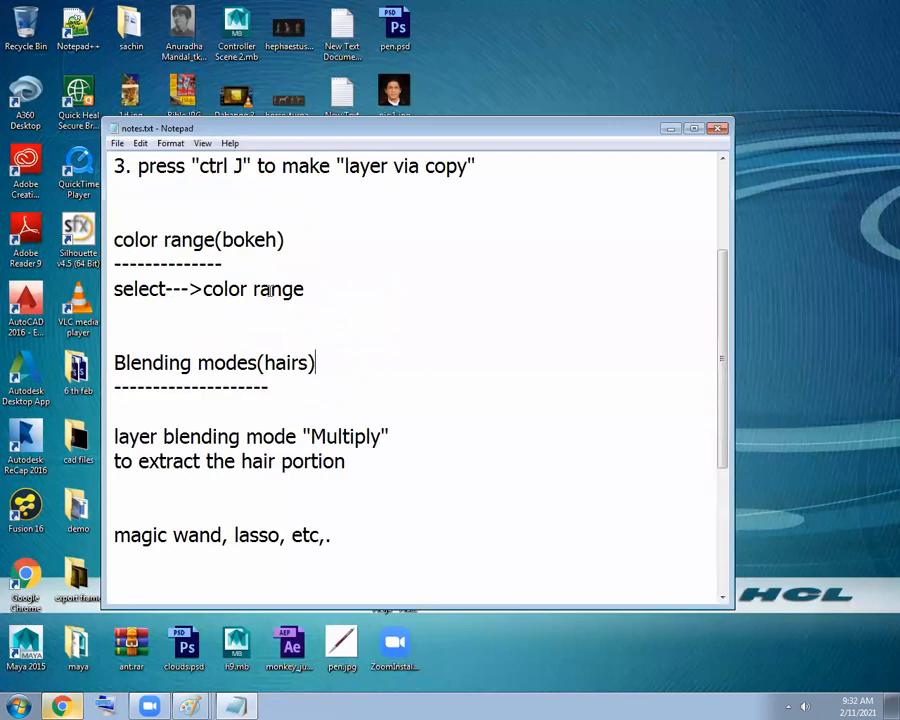
{"action": "key", "text": "Return"}
{"action": "key", "text": "Return"}
{"action": "key", "text": "Return"}
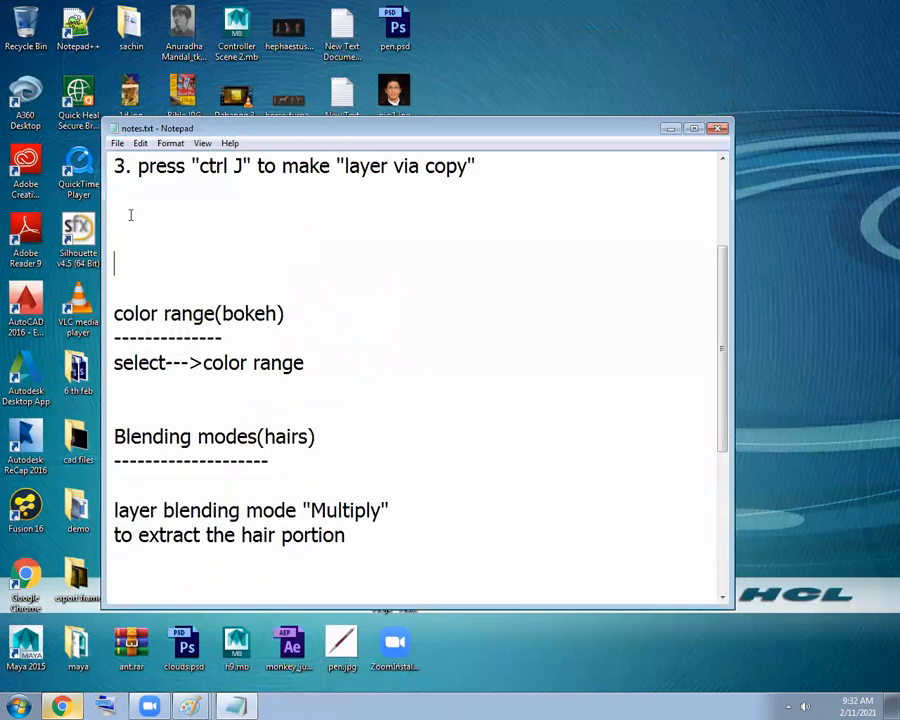
{"action": "type", "text": "tomorrow"}
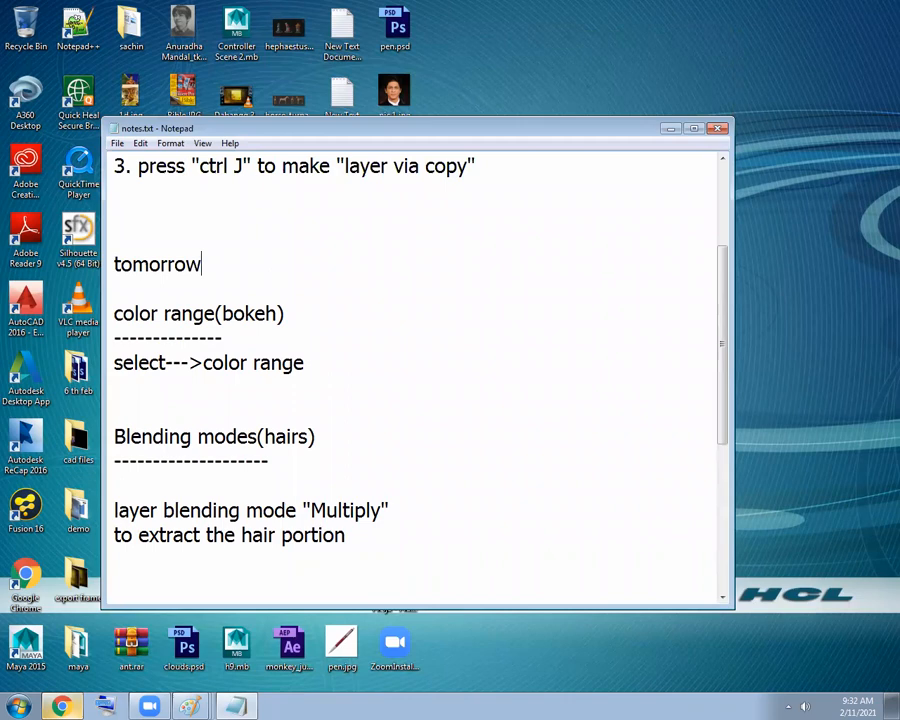
{"action": "key", "text": "Return"}
{"action": "type", "text": "------------"}
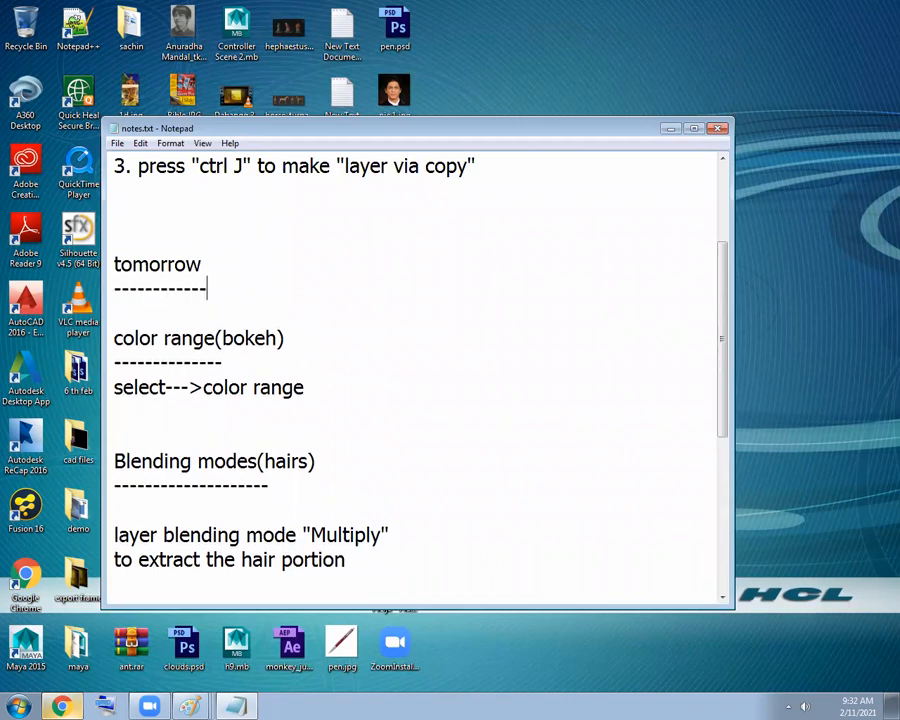
{"action": "scroll", "coordinate": [410, 420], "scroll_direction": "down", "scroll_amount": 3}
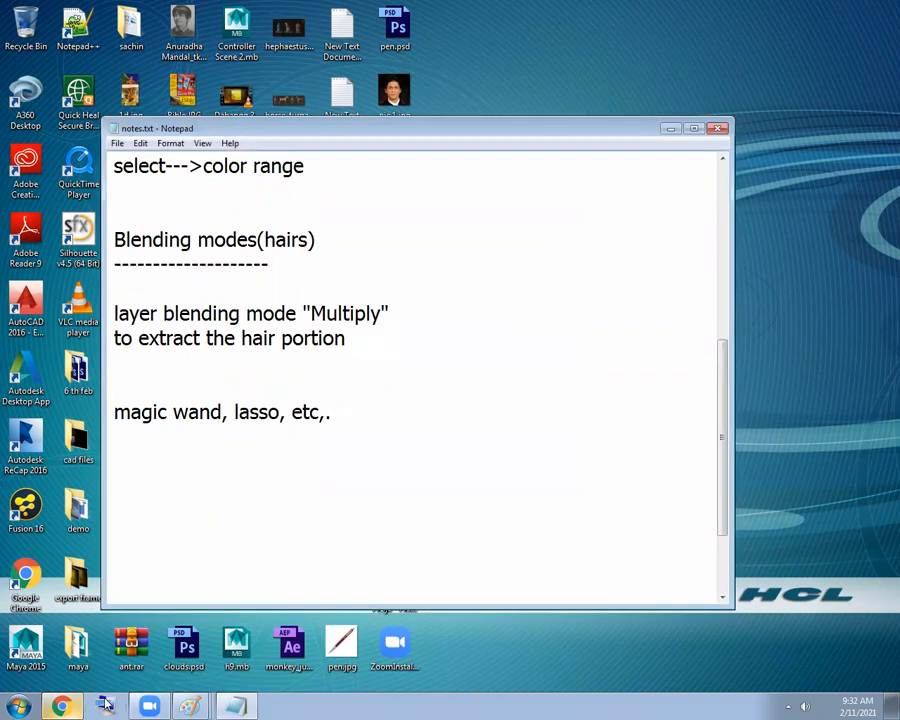
Relaunch Photoshop and create a new document with the Default Photoshop Size preset.
{"action": "left_click", "coordinate": [18, 706]}
{"action": "left_click", "coordinate": [125, 348]}
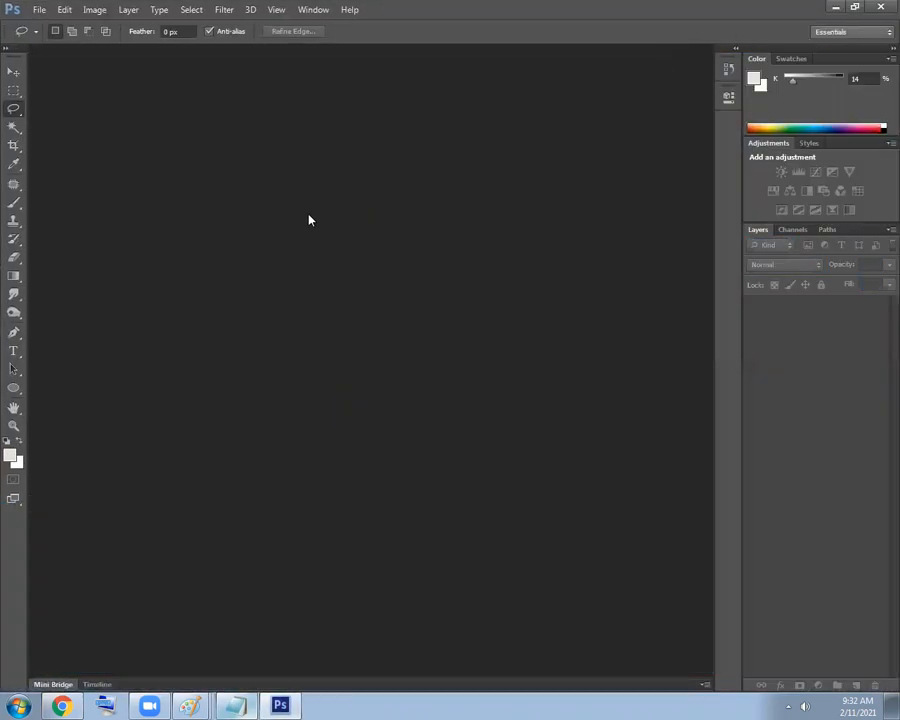
{"action": "key", "text": "ctrl+n"}
{"action": "left_click", "coordinate": [364, 195]}
{"action": "left_click", "coordinate": [430, 214]}
{"action": "left_click", "coordinate": [358, 248]}
{"action": "left_click", "coordinate": [362, 217]}
{"action": "left_click", "coordinate": [357, 240]}
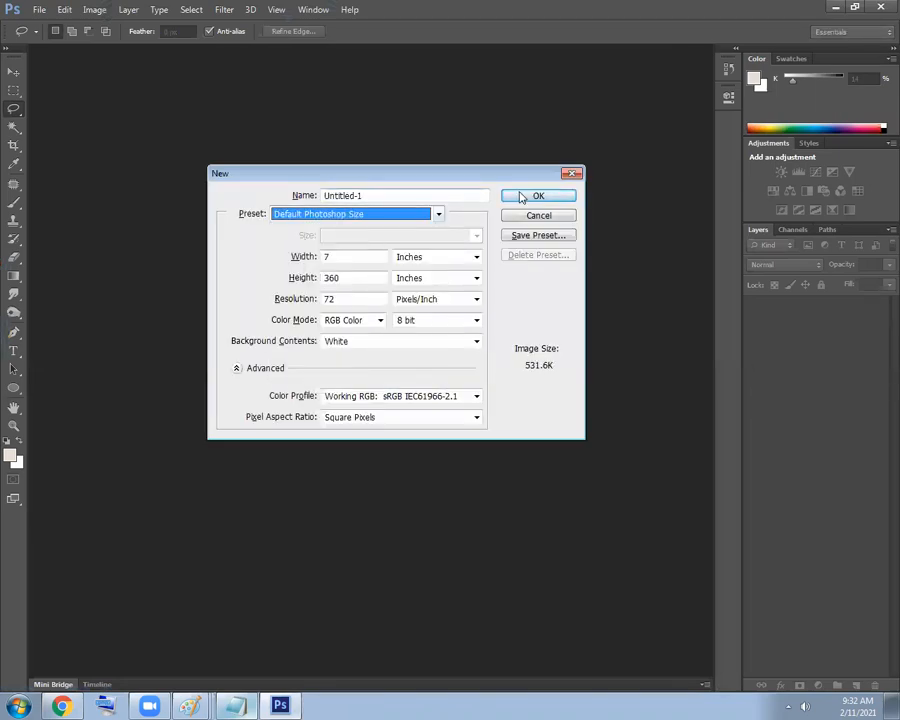
{"action": "left_click", "coordinate": [530, 195]}
{"action": "left_click_drag", "start_coordinate": [318, 254], "coordinate": [366, 313]}
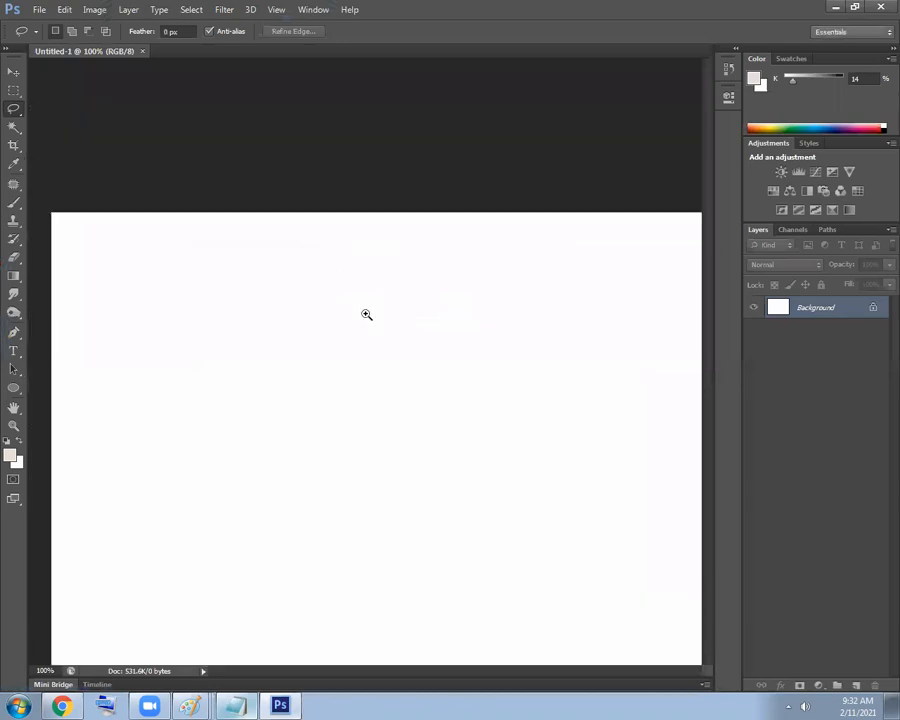
Draw a closed, roughly rectangular selection with wavy edges on the blank canvas using the Lasso tool.
{"action": "right_click", "coordinate": [12, 108]}
{"action": "left_click", "coordinate": [60, 107]}
{"action": "mouse_move", "coordinate": [208, 361]}
{"action": "left_mouse_down"}
{"action": "mouse_move", "coordinate": [247, 362]}
{"action": "mouse_move", "coordinate": [265, 350]}
{"action": "mouse_move", "coordinate": [296, 367]}
{"action": "mouse_move", "coordinate": [354, 354]}
{"action": "mouse_move", "coordinate": [405, 357]}
{"action": "mouse_move", "coordinate": [452, 373]}
{"action": "mouse_move", "coordinate": [527, 353]}
{"action": "mouse_move", "coordinate": [564, 392]}
{"action": "left_mouse_up"}
{"action": "mouse_move", "coordinate": [590, 513]}
{"action": "left_mouse_down"}
{"action": "mouse_move", "coordinate": [516, 577]}
{"action": "mouse_move", "coordinate": [364, 581]}
{"action": "mouse_move", "coordinate": [259, 557]}
{"action": "mouse_move", "coordinate": [188, 498]}
{"action": "mouse_move", "coordinate": [208, 362]}
{"action": "left_mouse_up"}
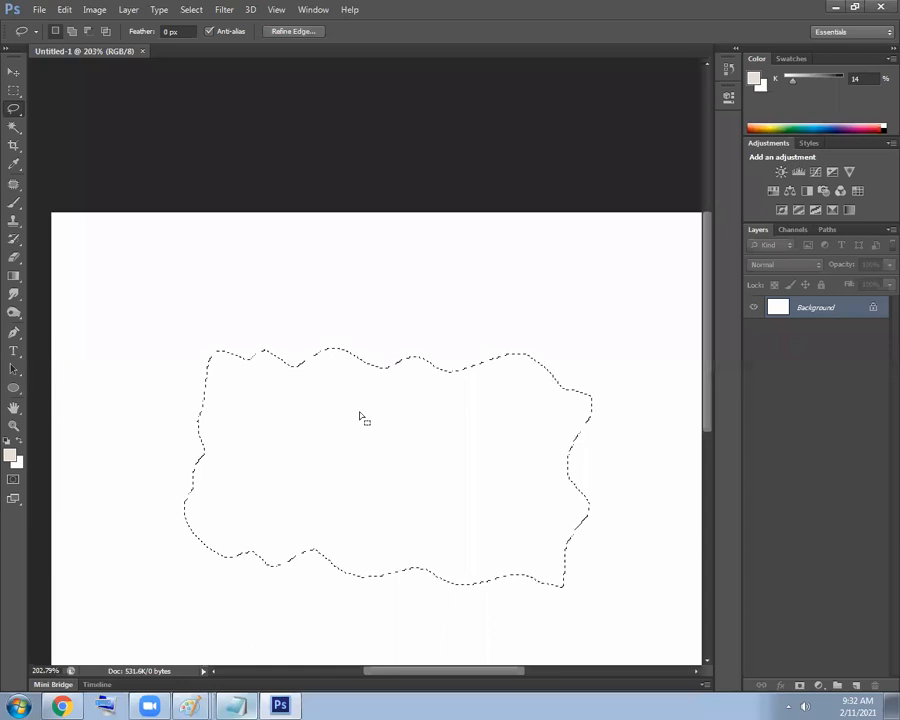
Smooth the wavy selection with a sample radius of 50 pixels and fill it with green.
{"action": "left_click", "coordinate": [190, 10]}
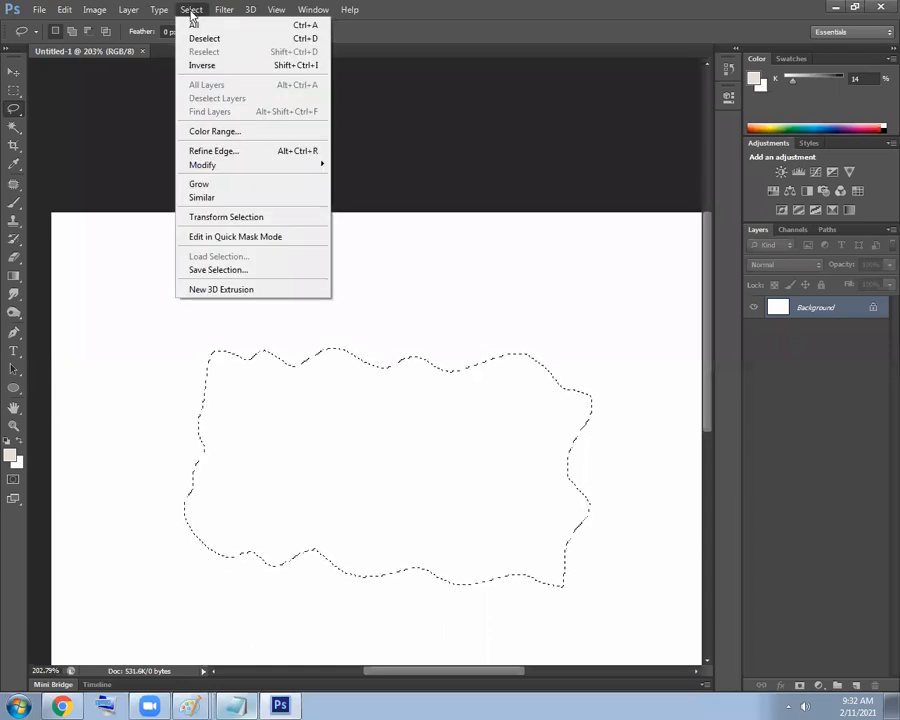
{"action": "mouse_move", "coordinate": [260, 165]}
{"action": "left_click", "coordinate": [368, 178]}
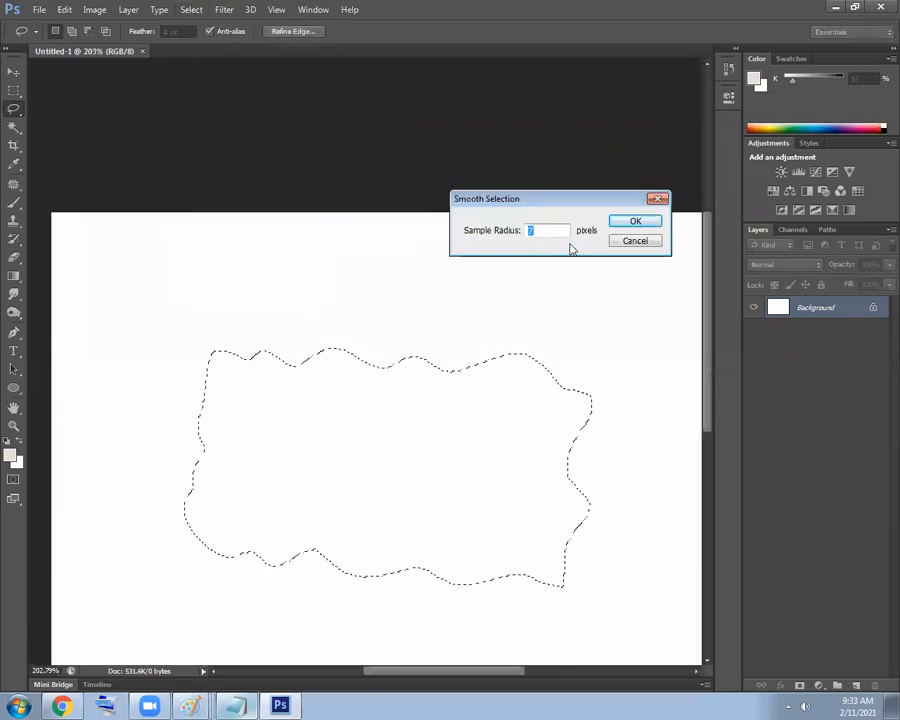
{"action": "type", "text": "50"}
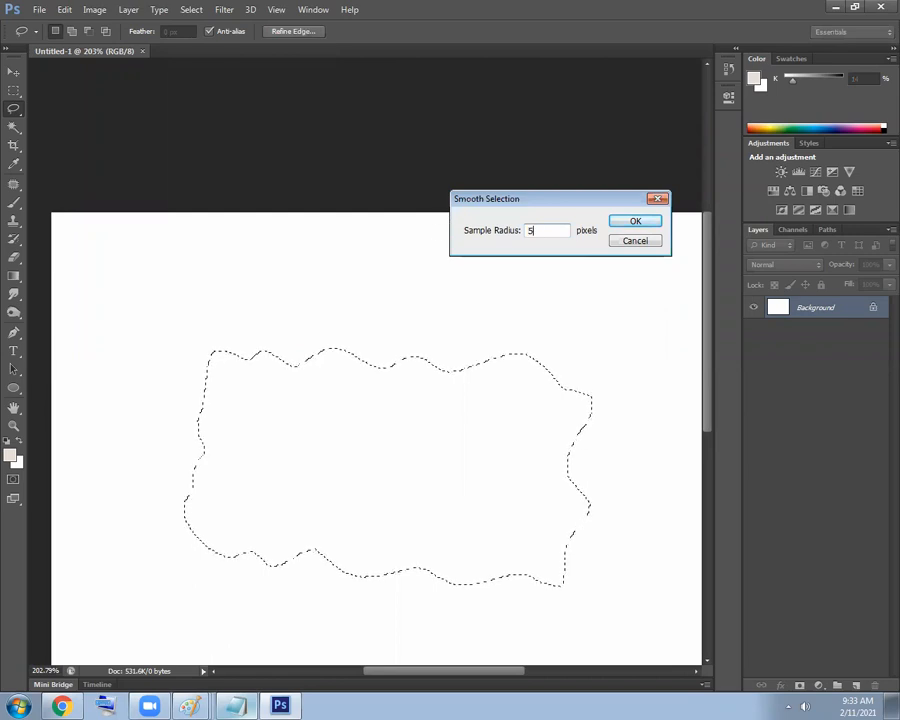
{"action": "key", "text": "Return"}
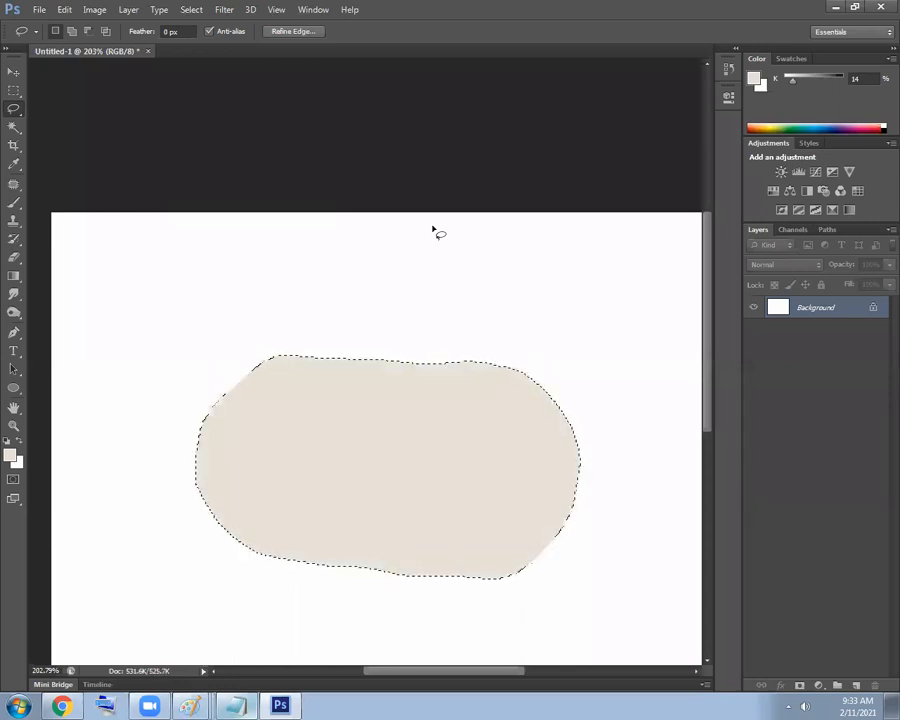
{"action": "left_click", "coordinate": [798, 125]}
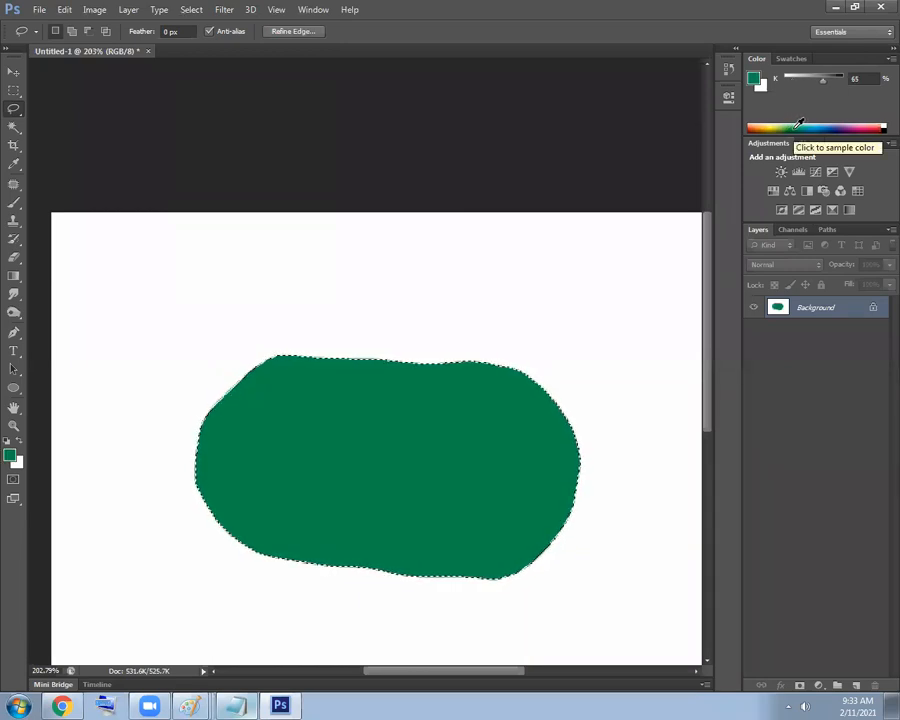
Feather the smoothed selection with a radius of 20 pixels and fill it with the green foreground colour.
{"action": "left_click", "coordinate": [193, 11]}
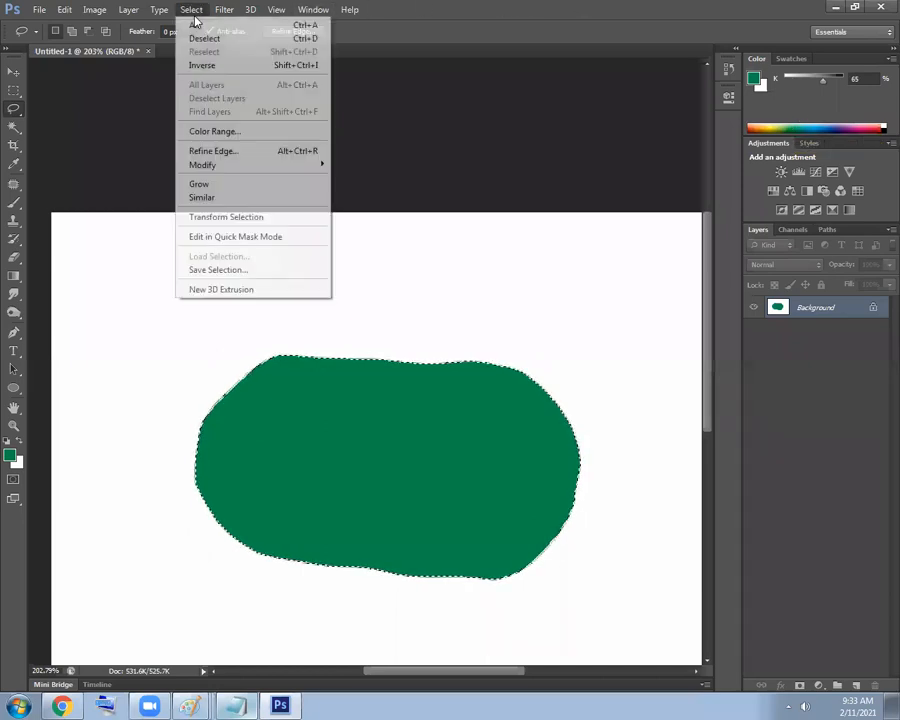
{"action": "mouse_move", "coordinate": [283, 174]}
{"action": "left_click", "coordinate": [350, 217]}
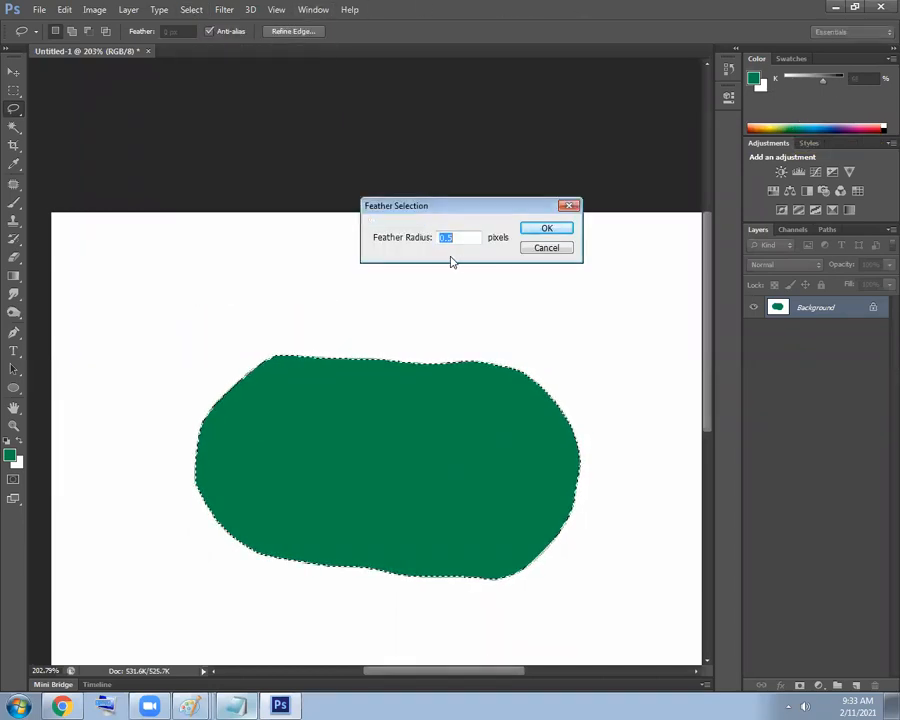
{"action": "type", "text": "20"}
{"action": "key", "text": "Return"}
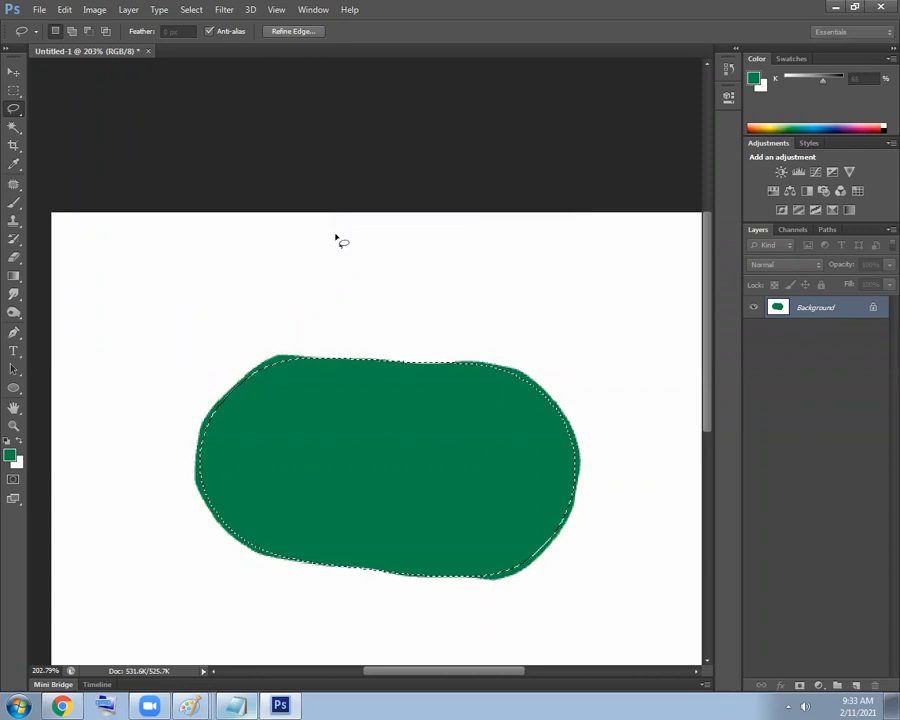
{"action": "key", "text": "alt+BackSpace"}
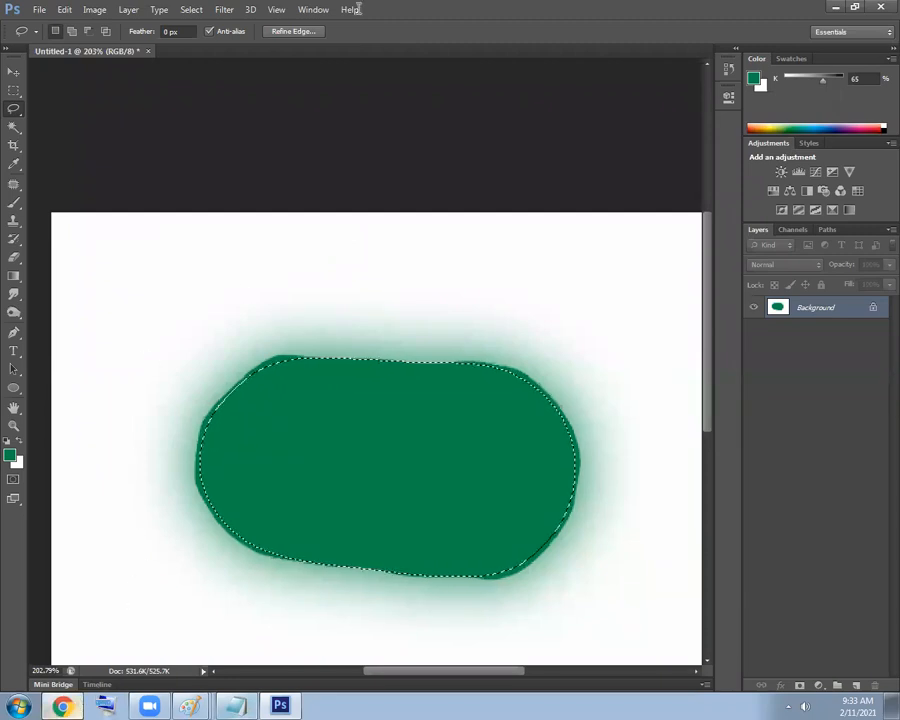
Switch to Chrome and search Google Images for "carpenter tools" in a new tab.
{"action": "key", "text": "alt+Tab"}
{"action": "left_click", "coordinate": [788, 12]}
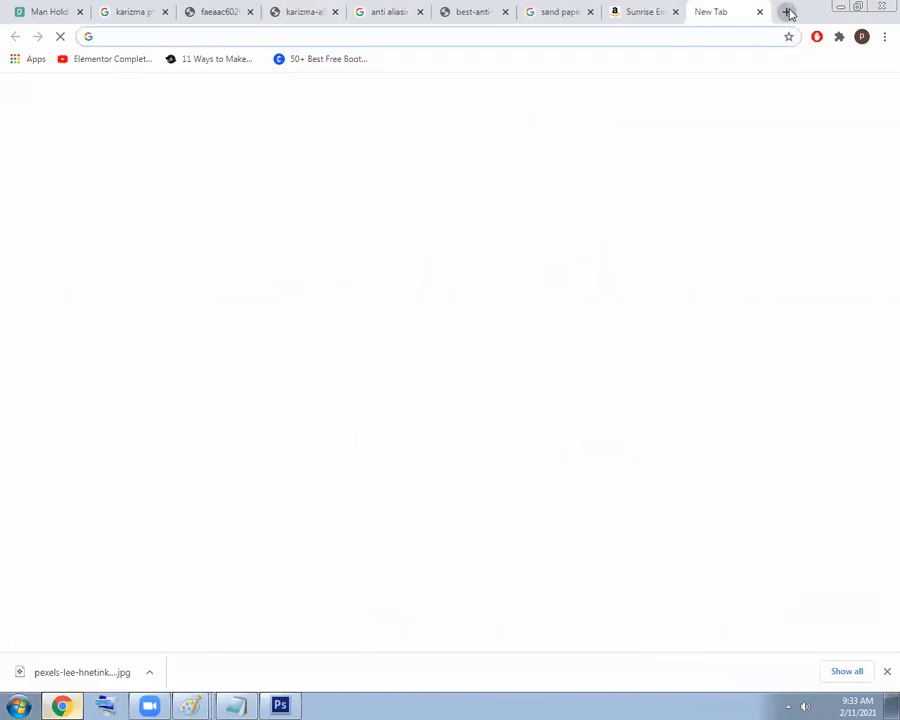
{"action": "type", "text": "crapenter to"}
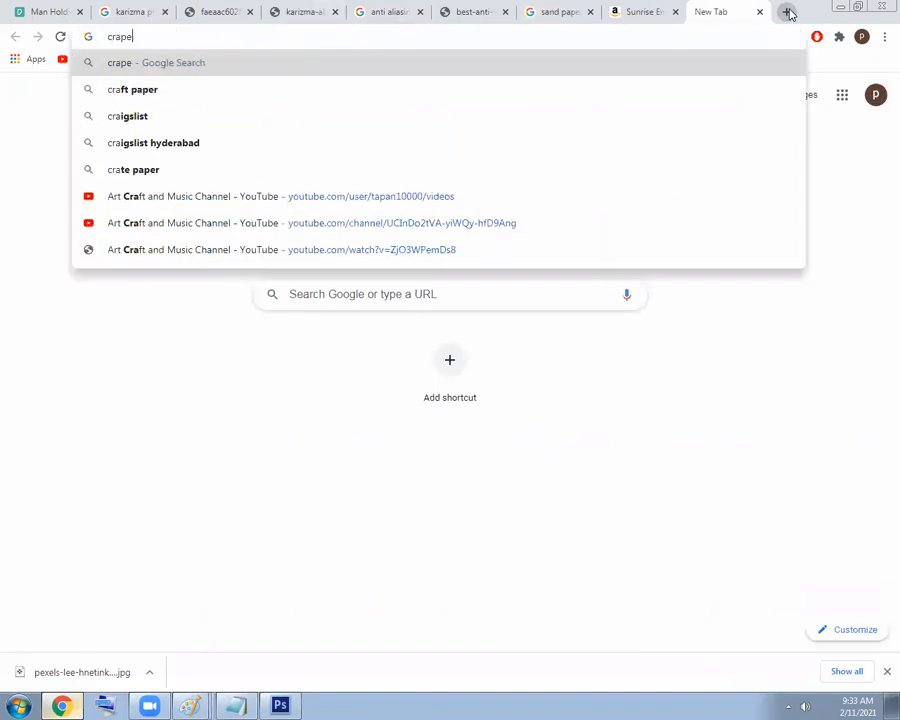
{"action": "type", "text": "s"}
{"action": "key", "text": "Return"}
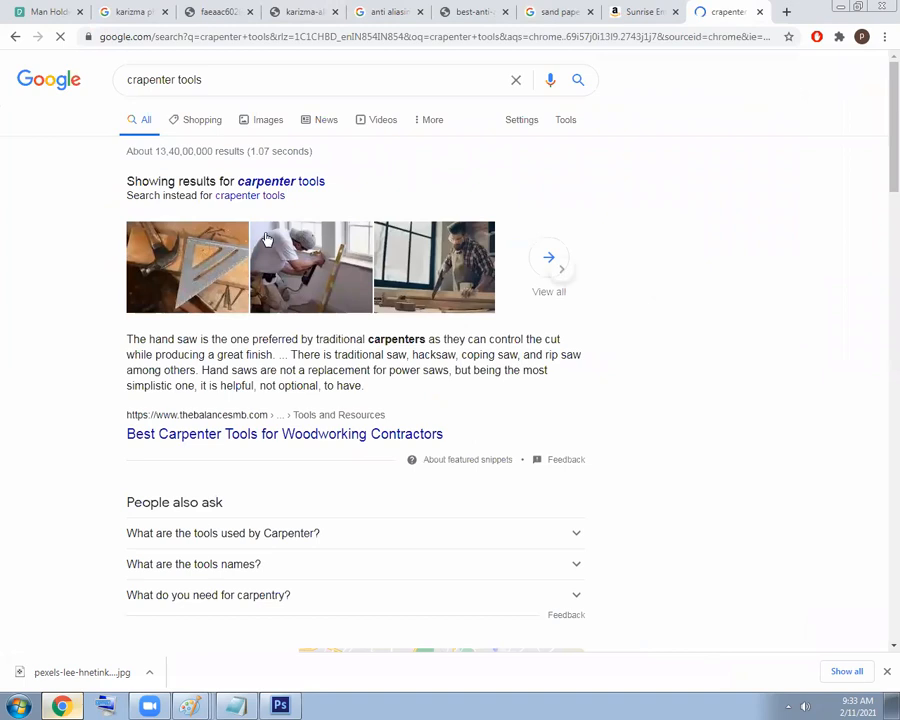
{"action": "left_click", "coordinate": [268, 120]}
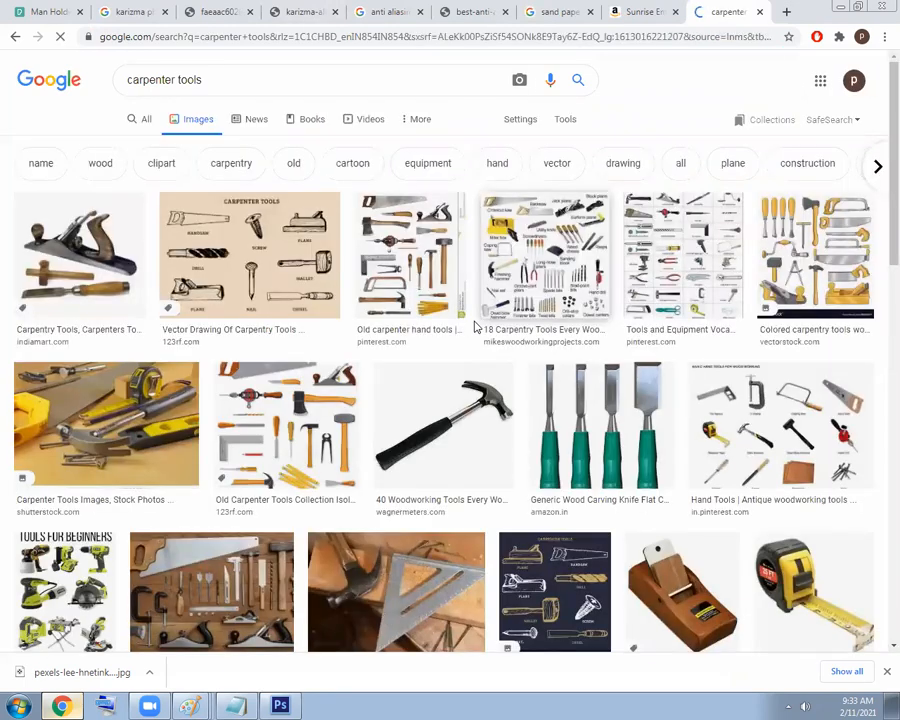
Open the labelled vector drawing of carpenter tools at full size in its own tab to examine the planes.
{"action": "left_click", "coordinate": [293, 236]}
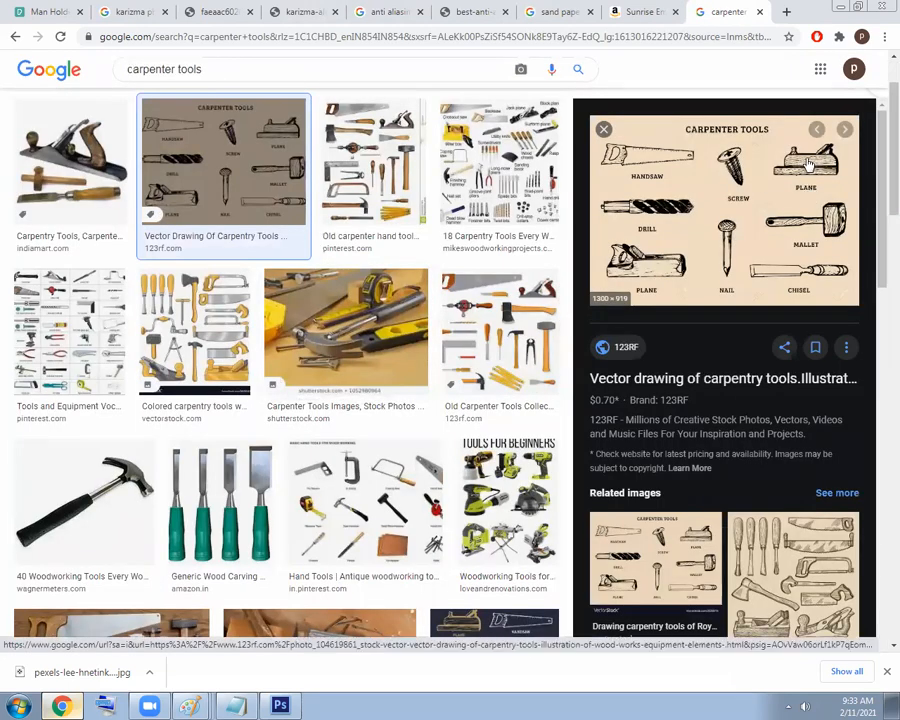
{"action": "right_click", "coordinate": [800, 160]}
{"action": "left_click", "coordinate": [757, 293]}
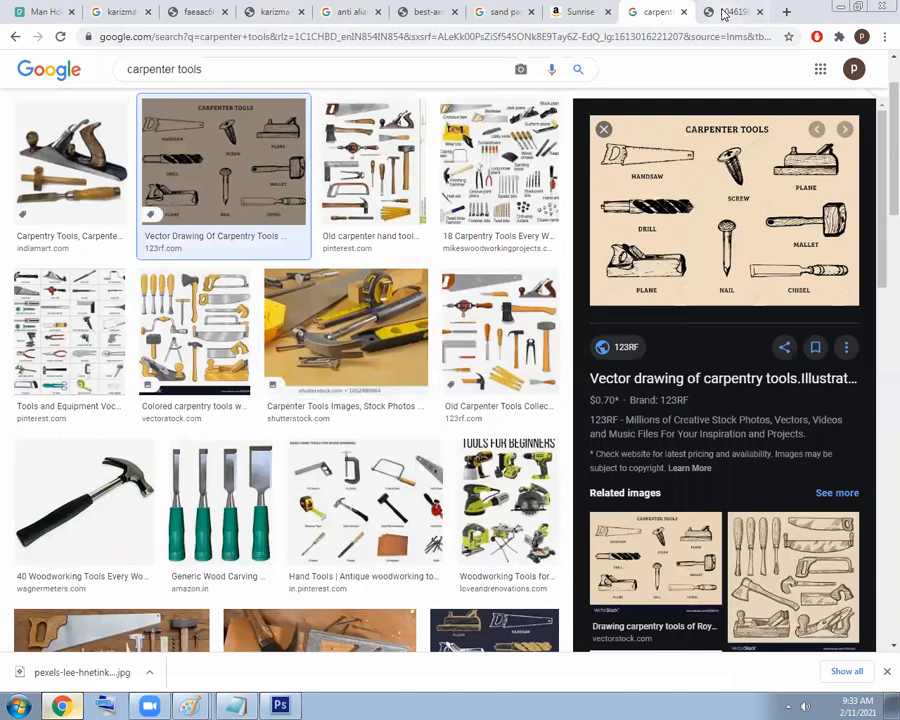
{"action": "left_click", "coordinate": [727, 15]}
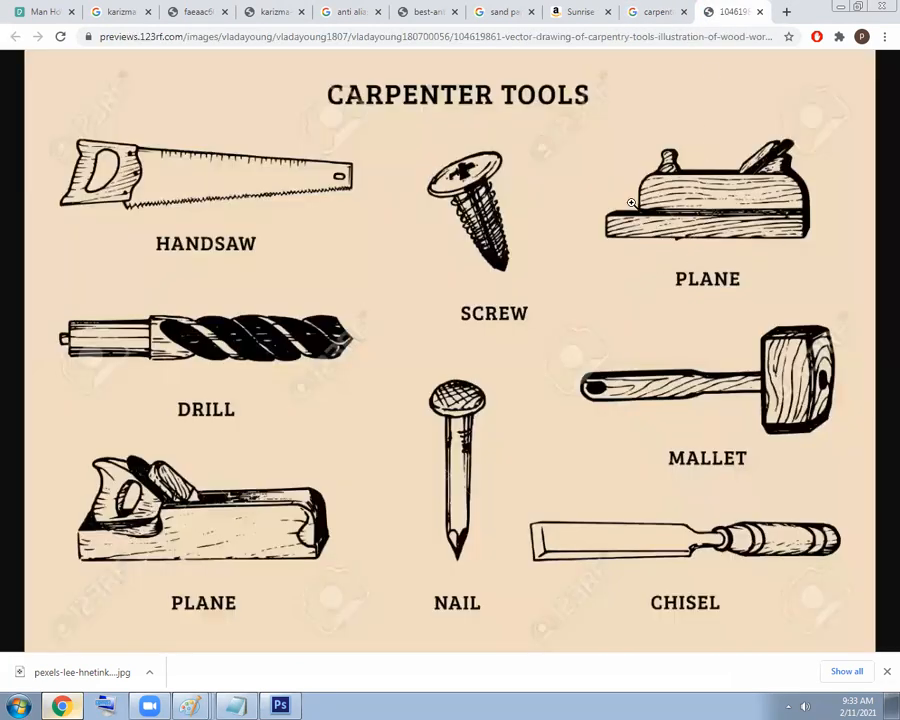
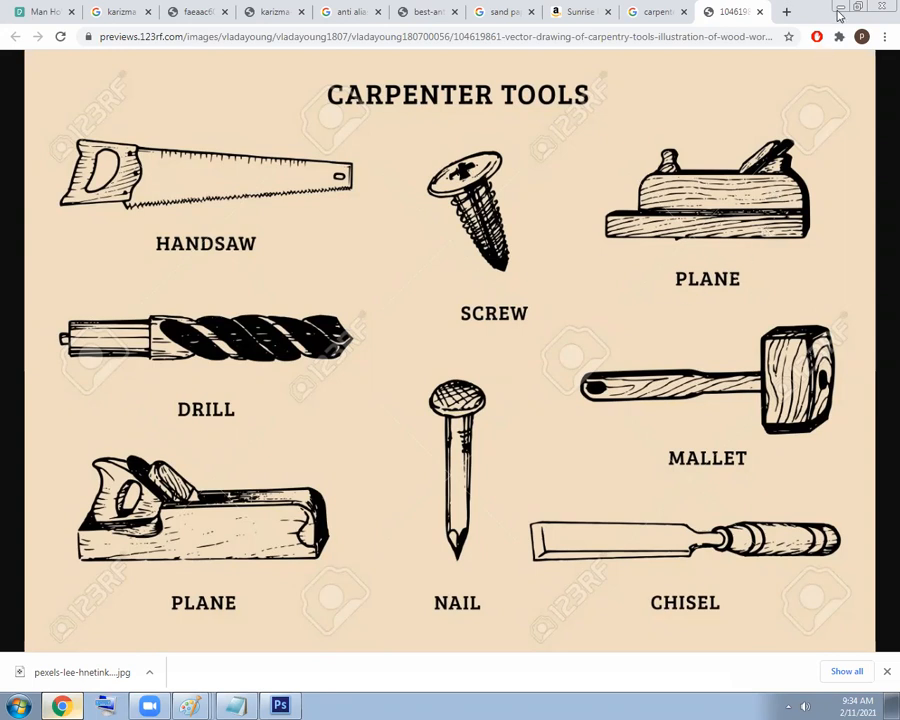
Return to Photoshop, review the selection Modify commands, and deselect to inspect the green shape's feathered edge.
{"action": "left_click", "coordinate": [841, 8]}
{"action": "left_click", "coordinate": [191, 9]}
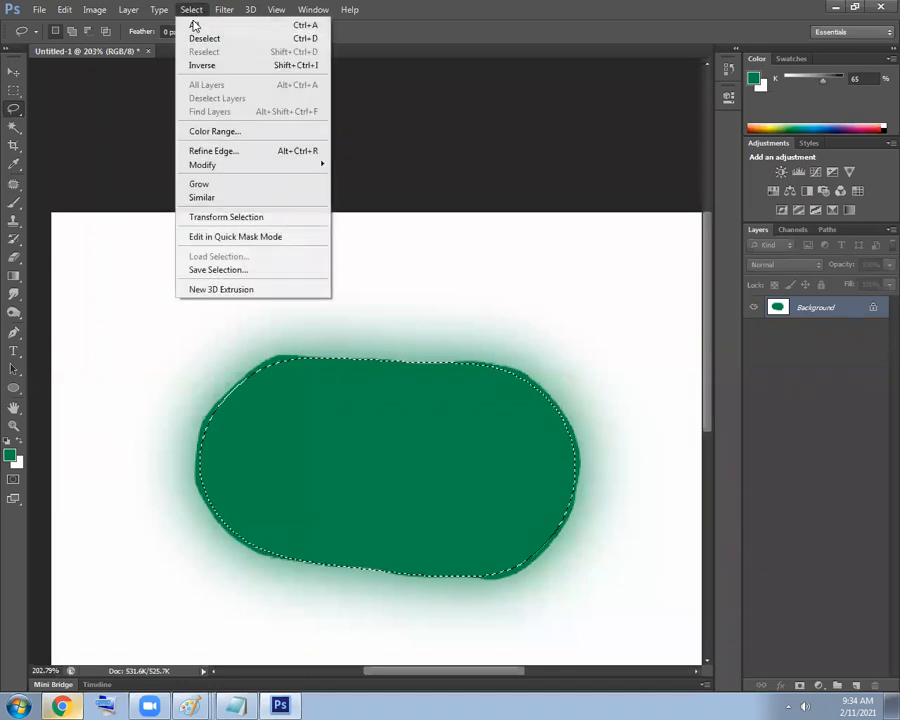
{"action": "mouse_move", "coordinate": [240, 165]}
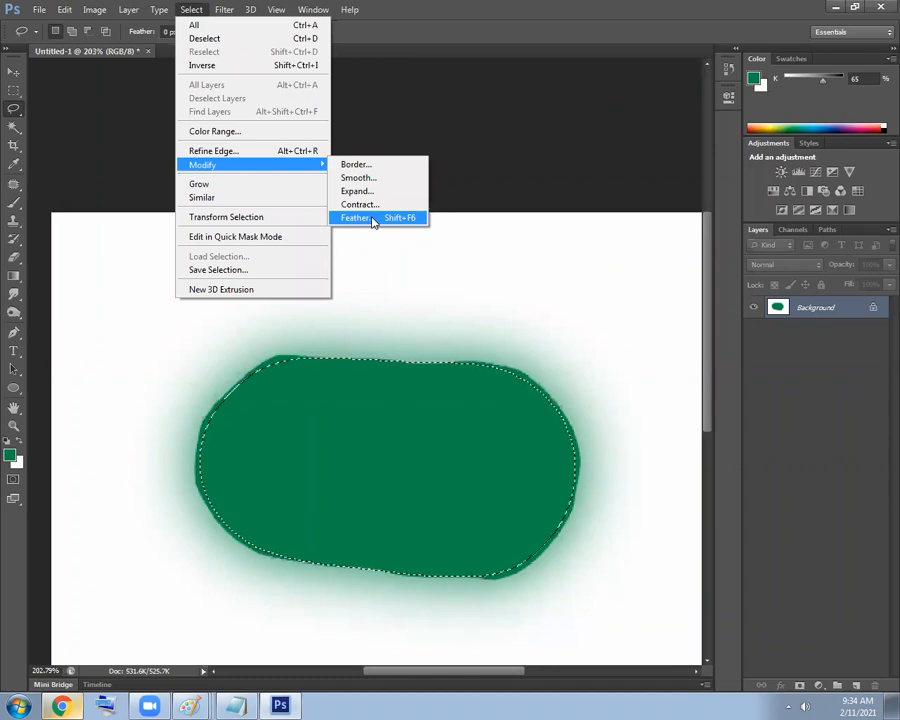
{"action": "left_click", "coordinate": [488, 20]}
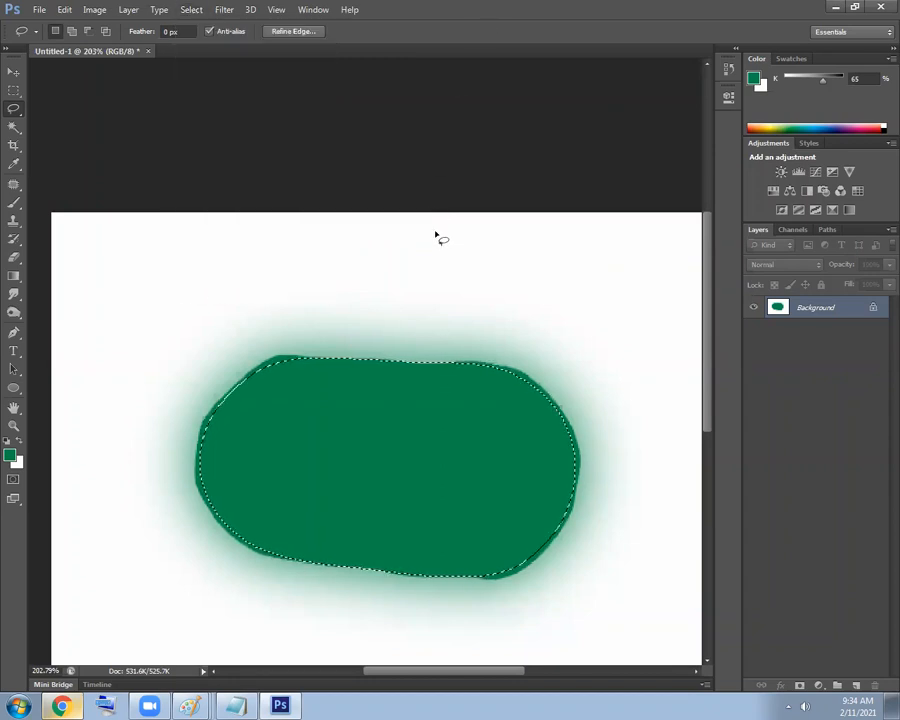
{"action": "key", "text": "ctrl+d"}
{"action": "scroll", "coordinate": [436, 363], "scroll_direction": "up", "scroll_amount": 3}
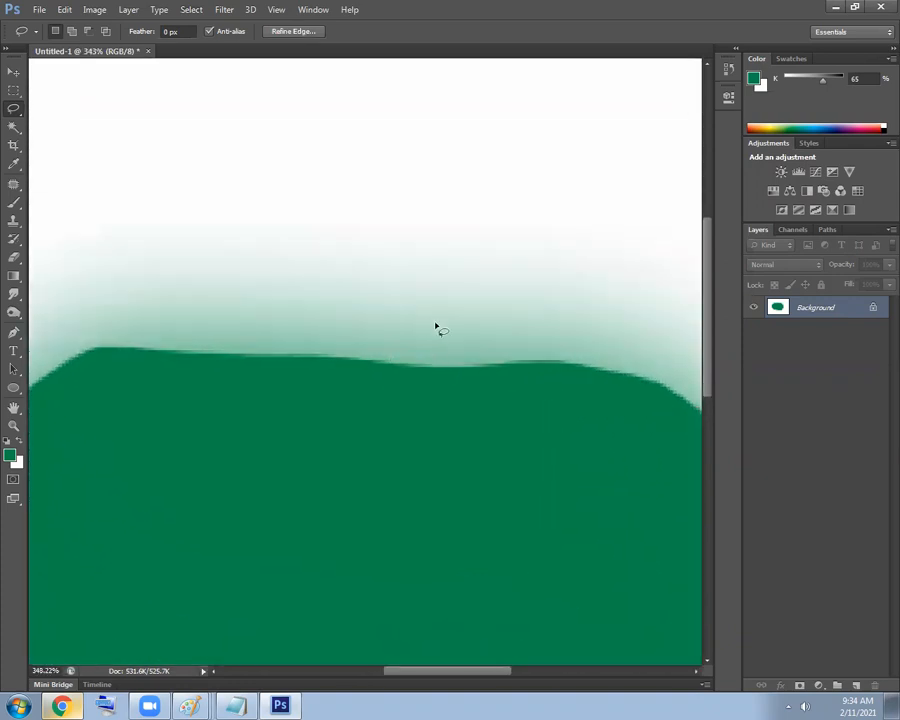
{"action": "scroll", "coordinate": [440, 314], "scroll_direction": "down", "scroll_amount": 4}
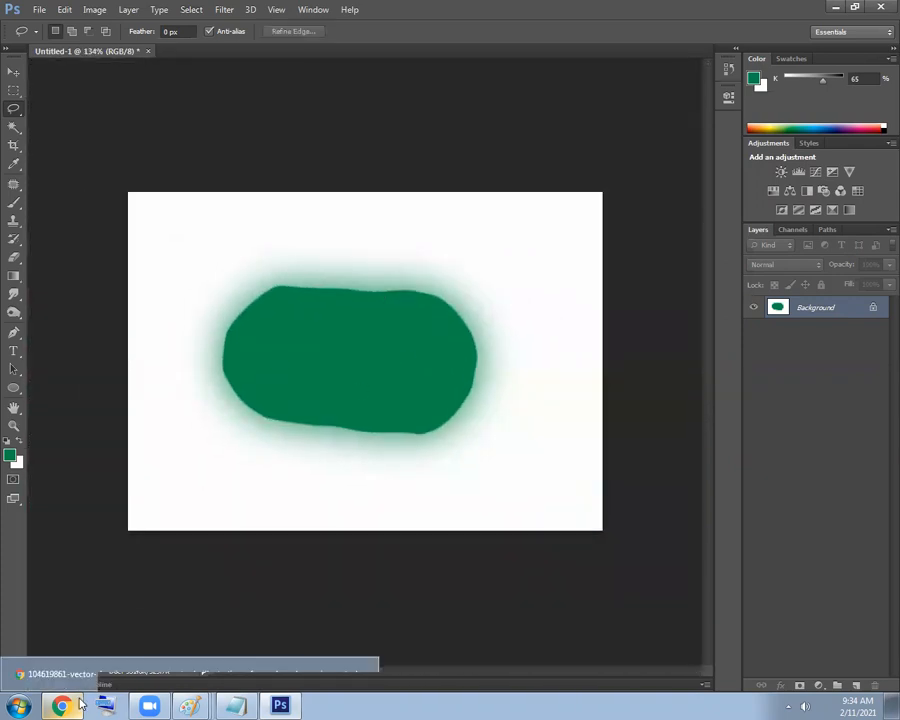
Switch to Chrome and search Google Images for "pencil shading" in a new tab.
{"action": "left_click", "coordinate": [80, 705]}
{"action": "left_click", "coordinate": [785, 12]}
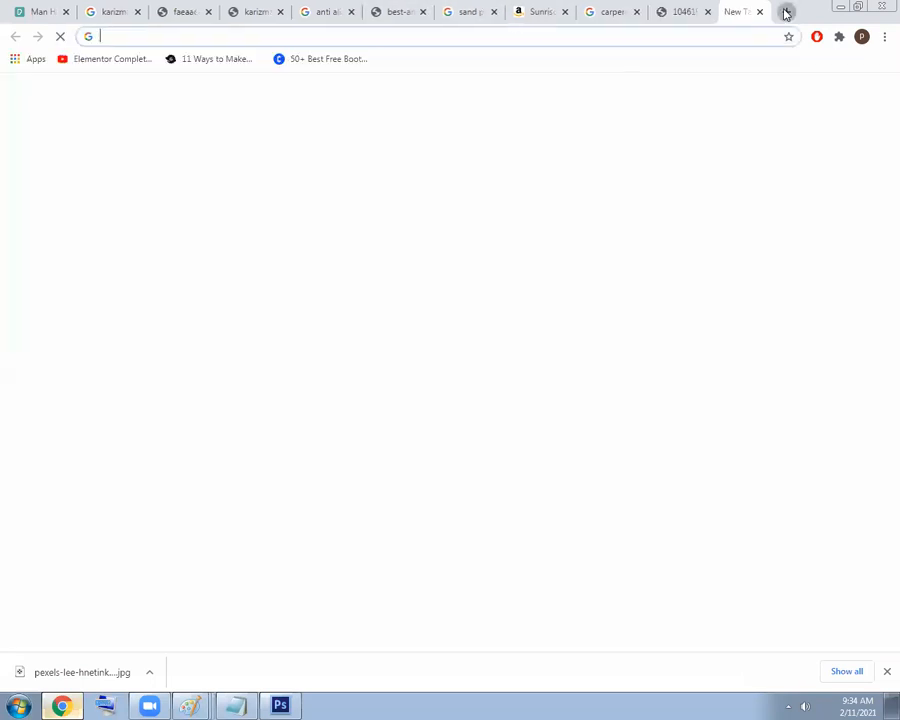
{"action": "type", "text": "pe"}
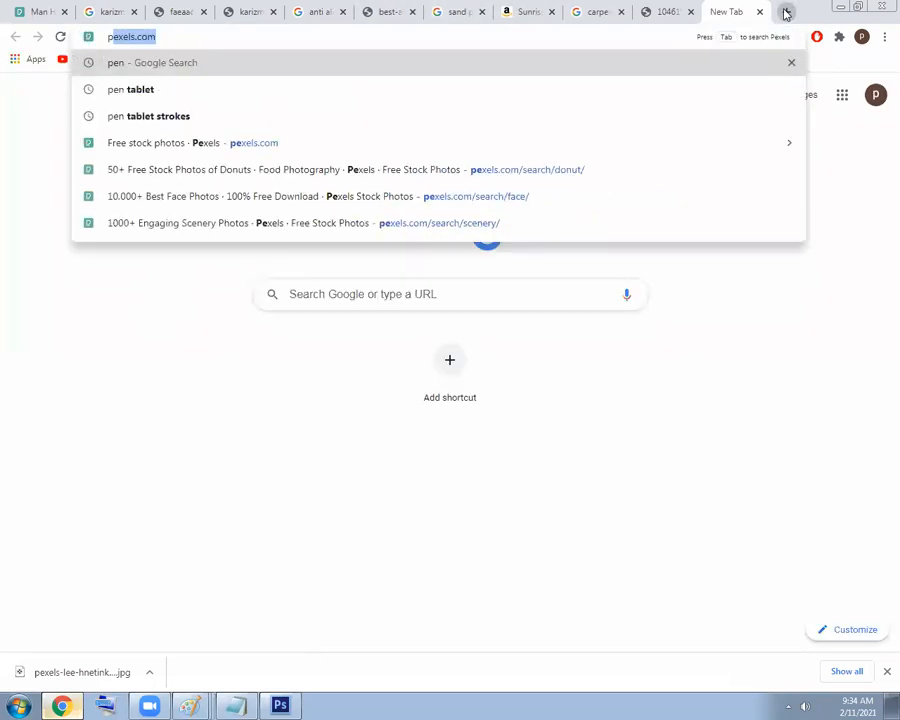
{"action": "type", "text": "ncil shadi"}
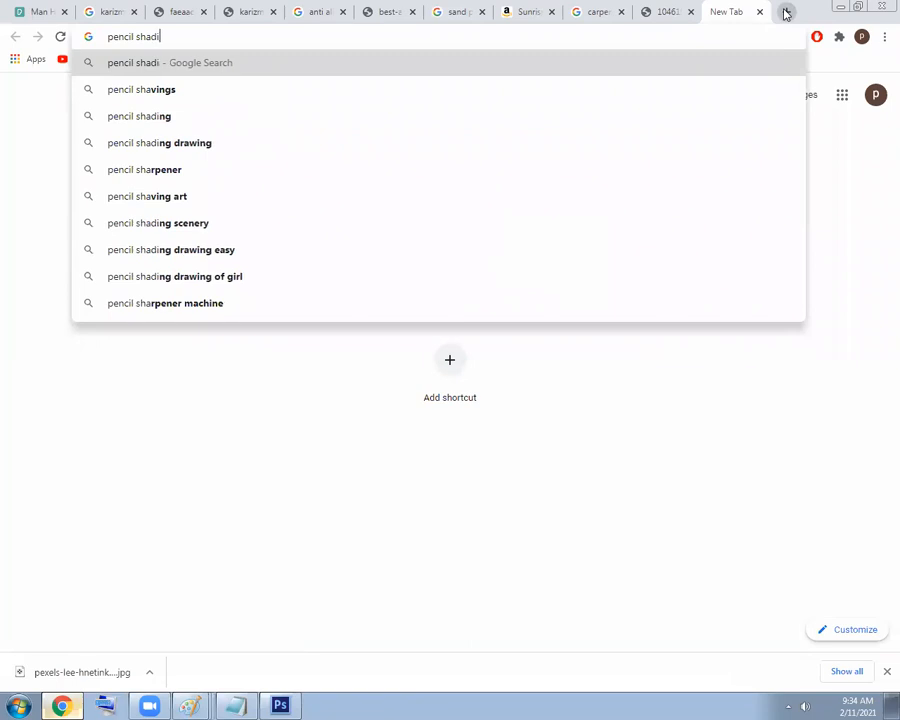
{"action": "type", "text": "ng"}
{"action": "key", "text": "Return"}
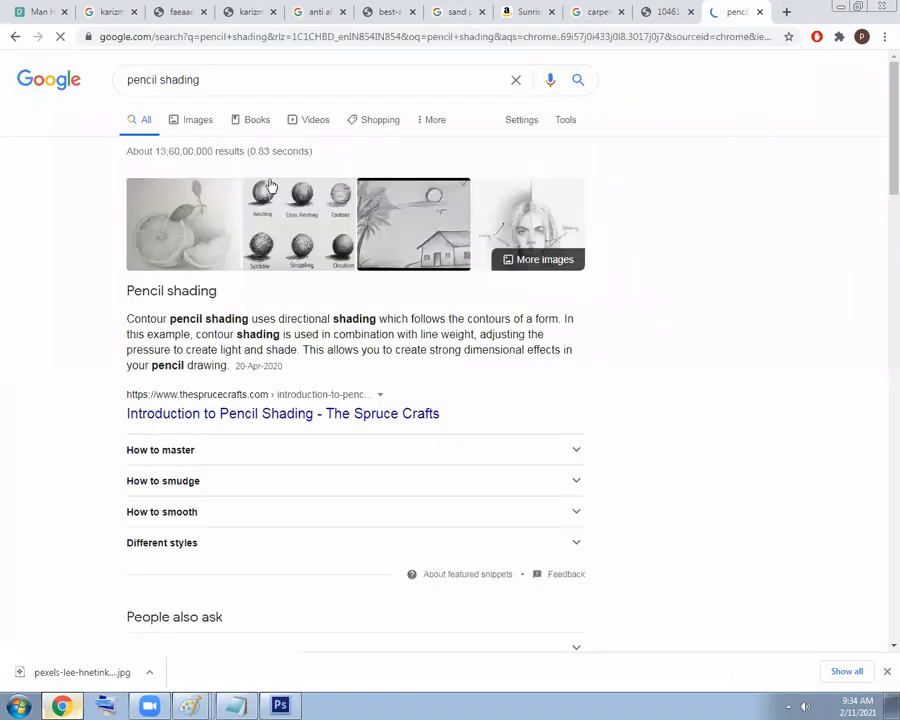
{"action": "left_click", "coordinate": [201, 123]}
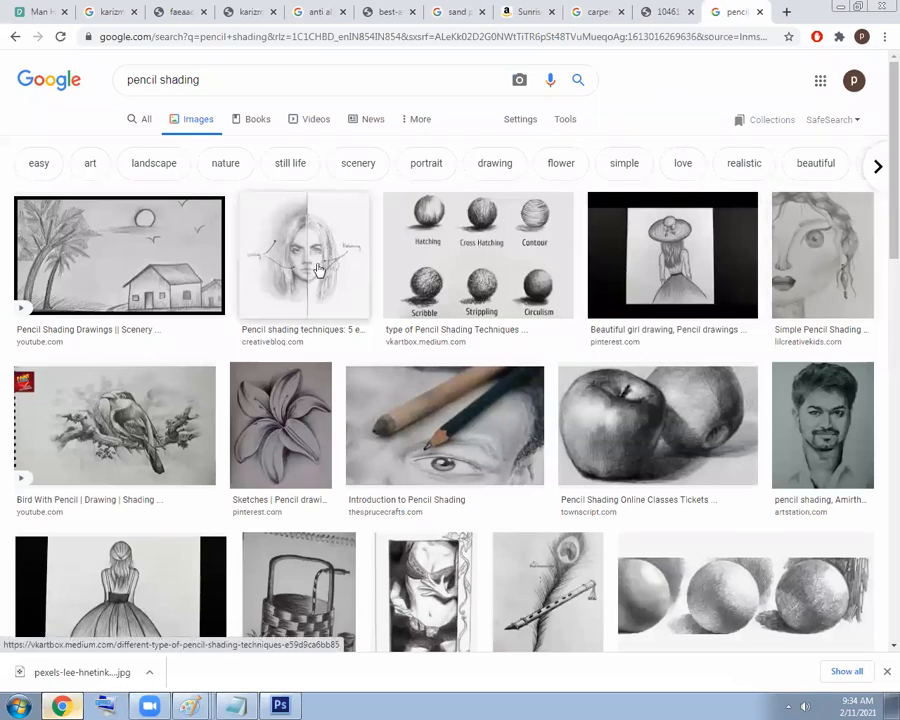
Examine the circling and hatching face drawing and the RapidFireArt shading sample among the pencil shading images.
{"action": "left_click", "coordinate": [318, 270]}
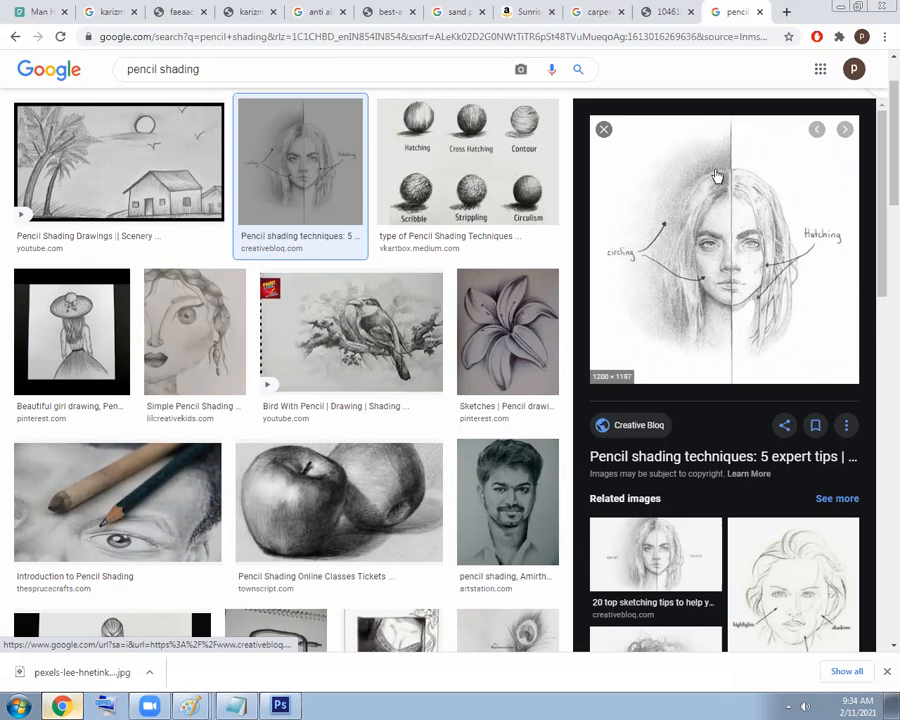
{"action": "scroll", "coordinate": [365, 300], "scroll_direction": "down", "scroll_amount": 2}
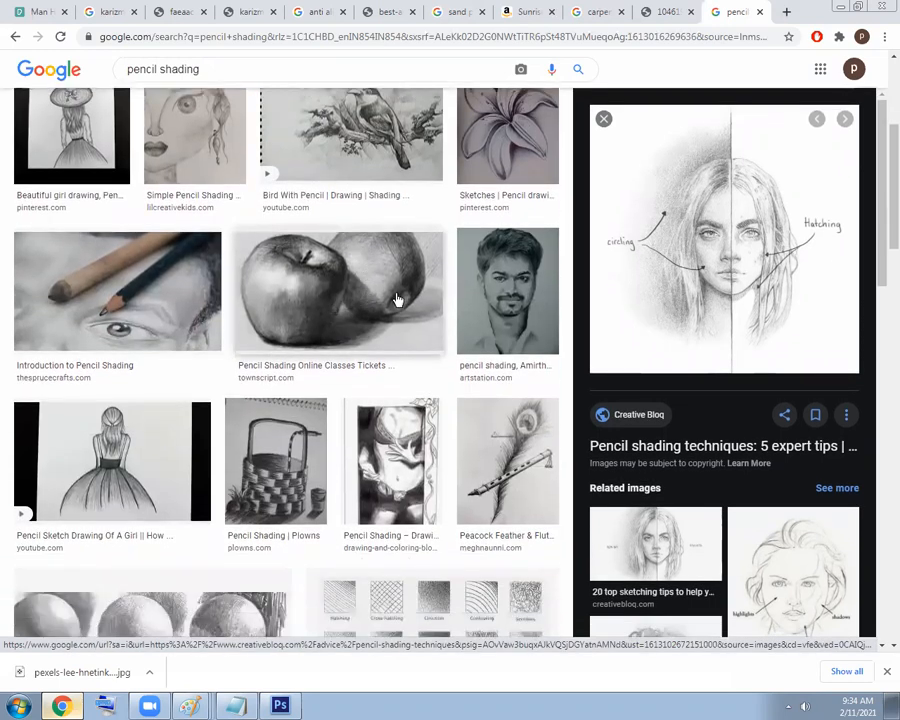
{"action": "scroll", "coordinate": [396, 300], "scroll_direction": "down", "scroll_amount": 5}
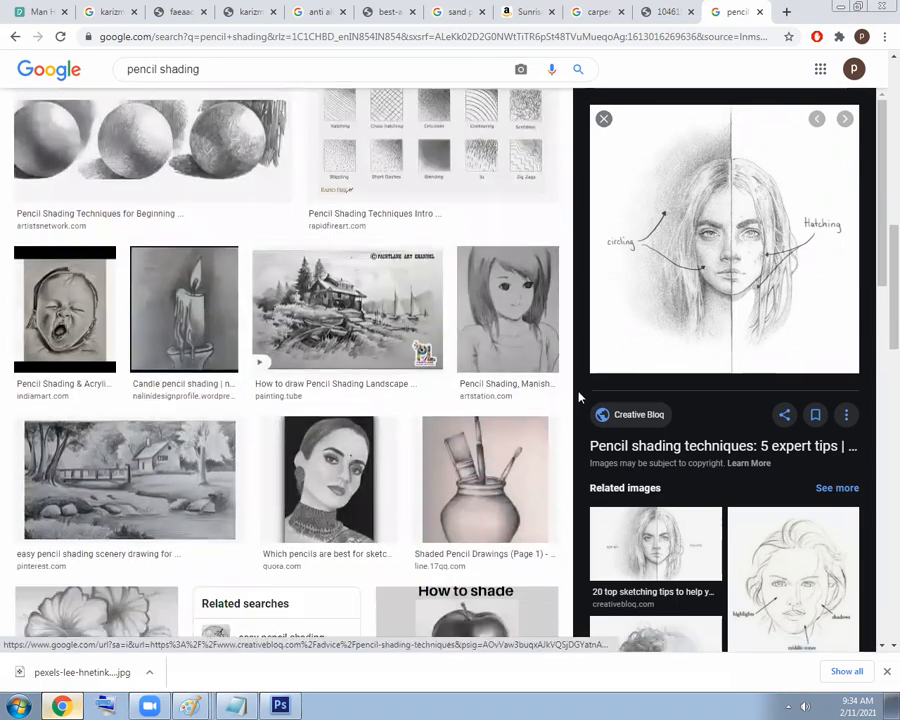
{"action": "scroll", "coordinate": [578, 398], "scroll_direction": "down", "scroll_amount": 3}
{"action": "scroll", "coordinate": [270, 448], "scroll_direction": "down", "scroll_amount": 3}
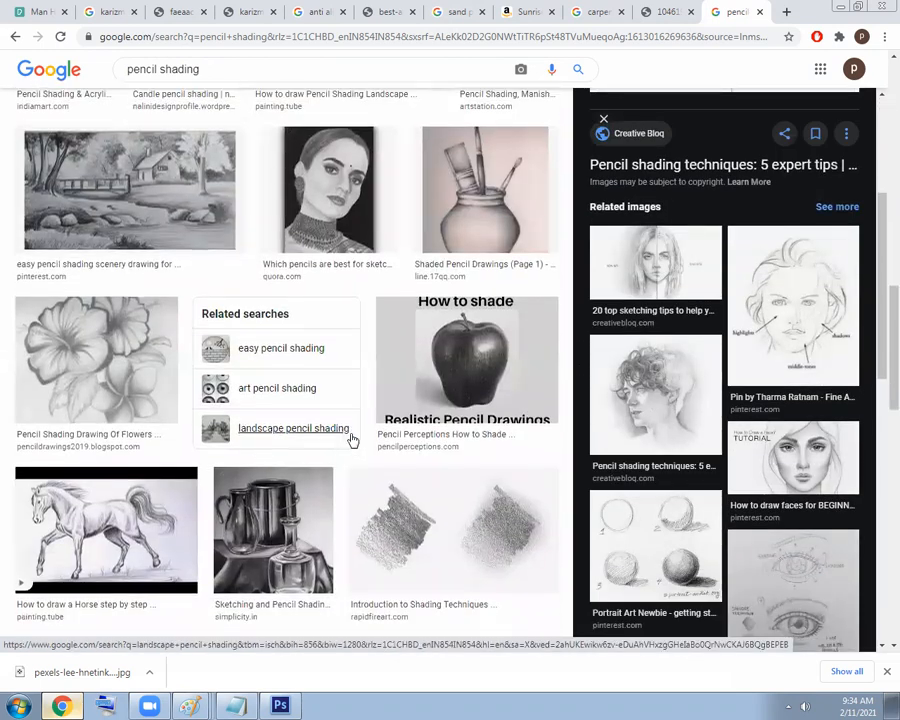
{"action": "scroll", "coordinate": [352, 440], "scroll_direction": "down", "scroll_amount": 3}
{"action": "left_click", "coordinate": [480, 272]}
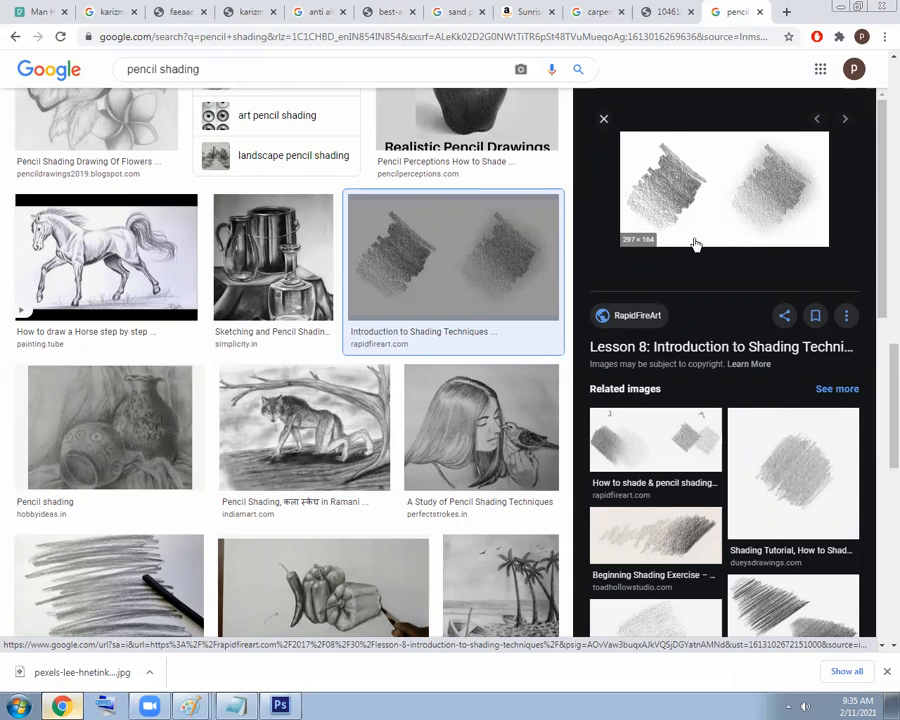
{"action": "scroll", "coordinate": [693, 242], "scroll_direction": "down", "scroll_amount": 3}
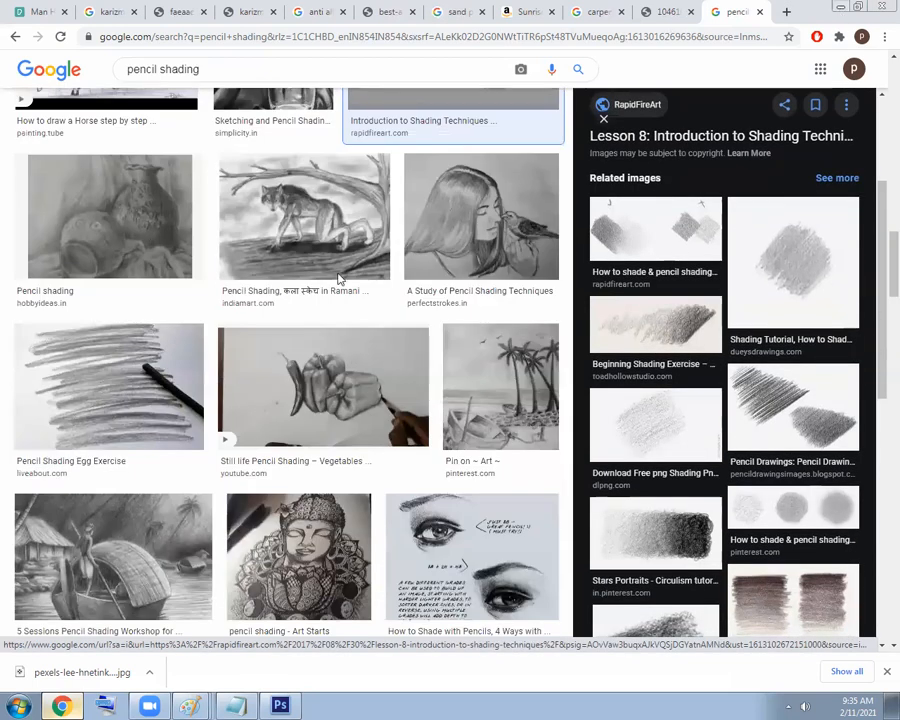
Return to Photoshop, undo the deselection and the last green fill, and inspect the shape's hard edge.
{"action": "key", "text": "alt+Tab"}
{"action": "key", "text": "ctrl+alt+z"}
{"action": "key", "text": "ctrl+alt+z"}
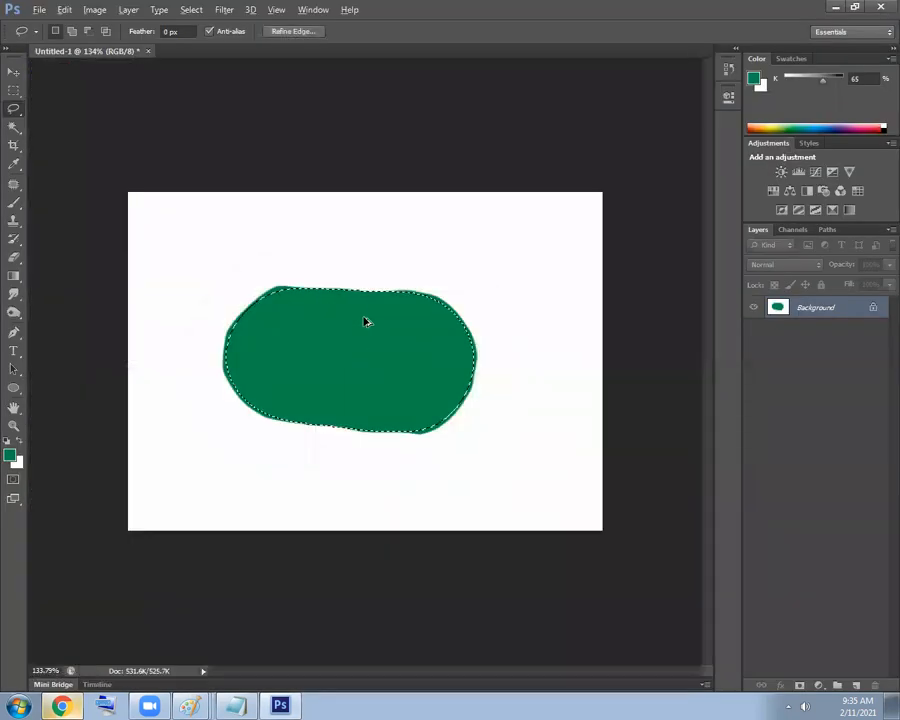
{"action": "left_click_drag", "start_coordinate": [391, 293], "coordinate": [474, 318]}
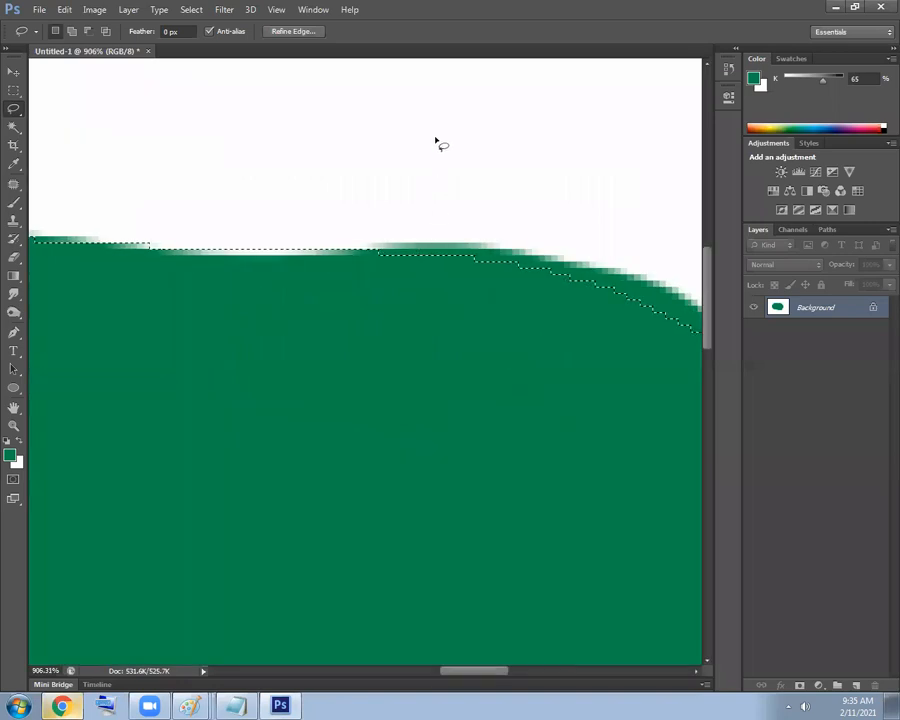
{"action": "scroll", "coordinate": [430, 257], "scroll_direction": "down", "scroll_amount": 5}
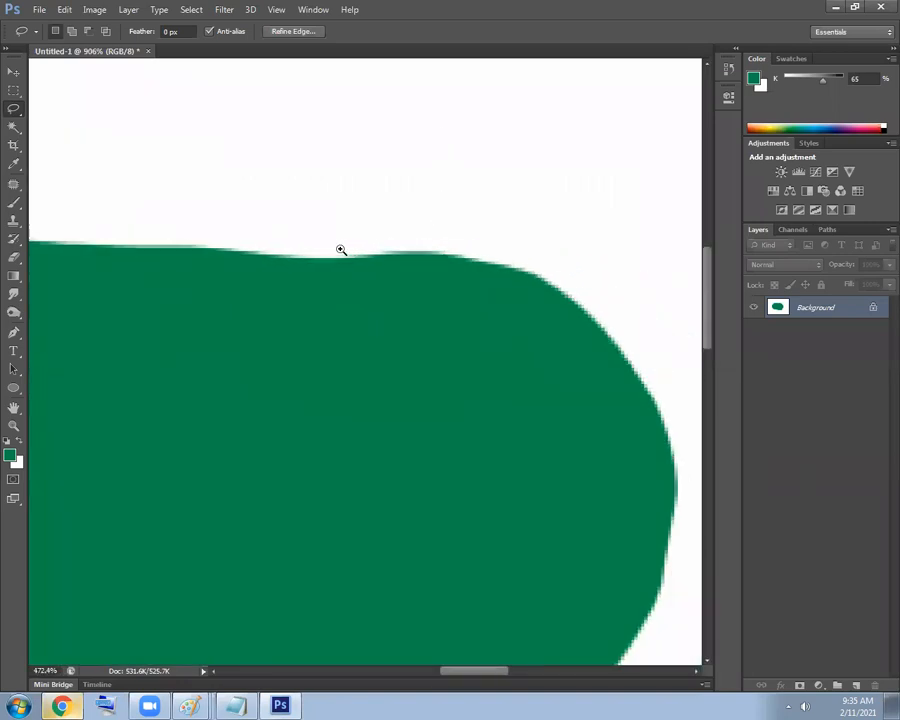
Feather the selection again by 20 pixels, fill it with green three times, and deselect.
{"action": "key", "text": "shift+F6"}
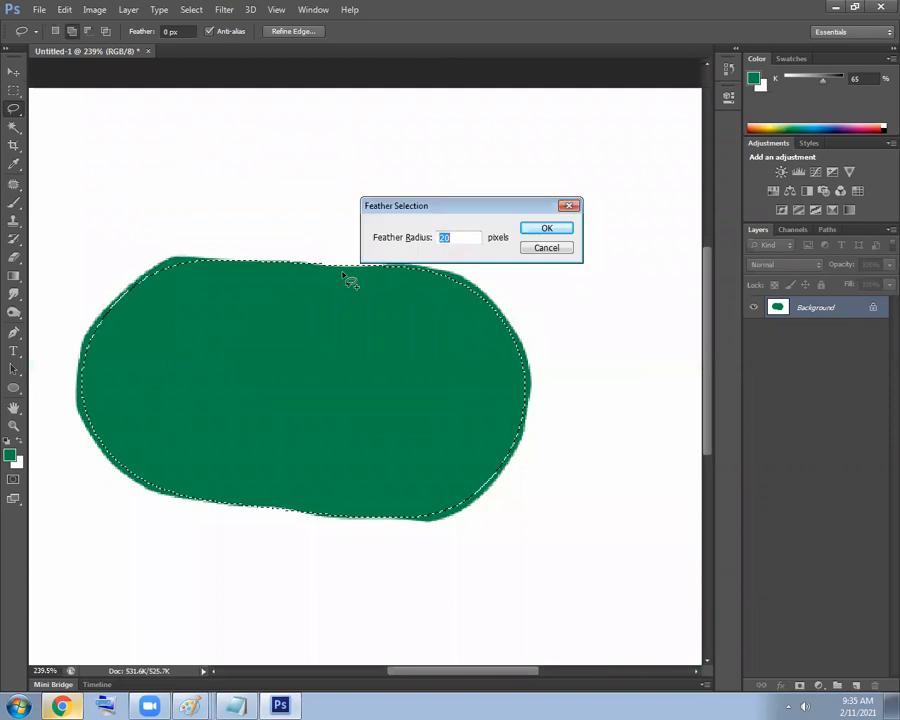
{"action": "left_click", "coordinate": [537, 231]}
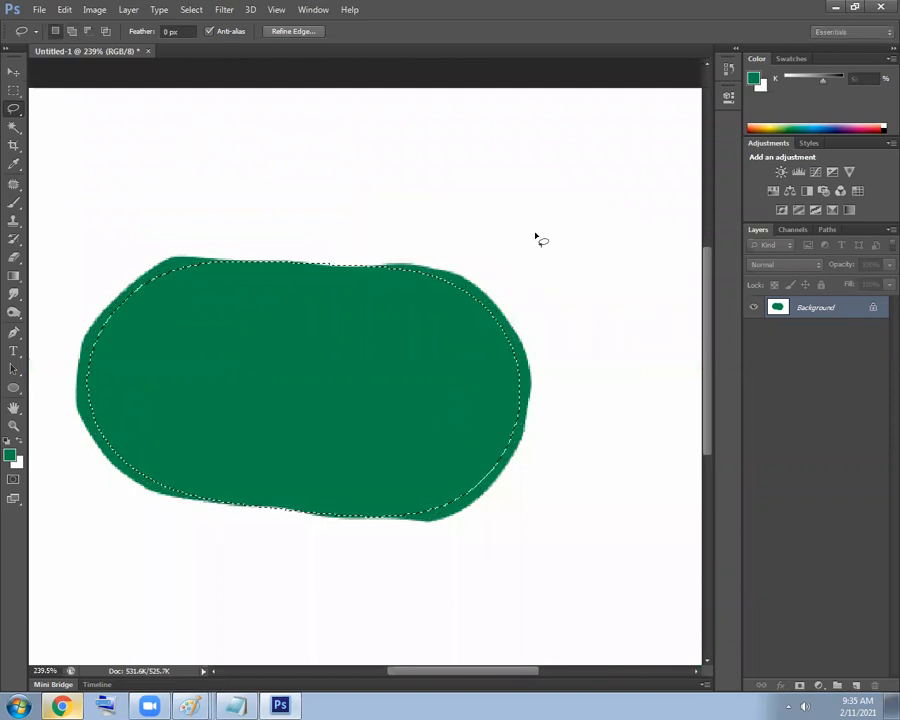
{"action": "key", "text": "alt+BackSpace"}
{"action": "key", "text": "alt+BackSpace"}
{"action": "key", "text": "alt+BackSpace"}
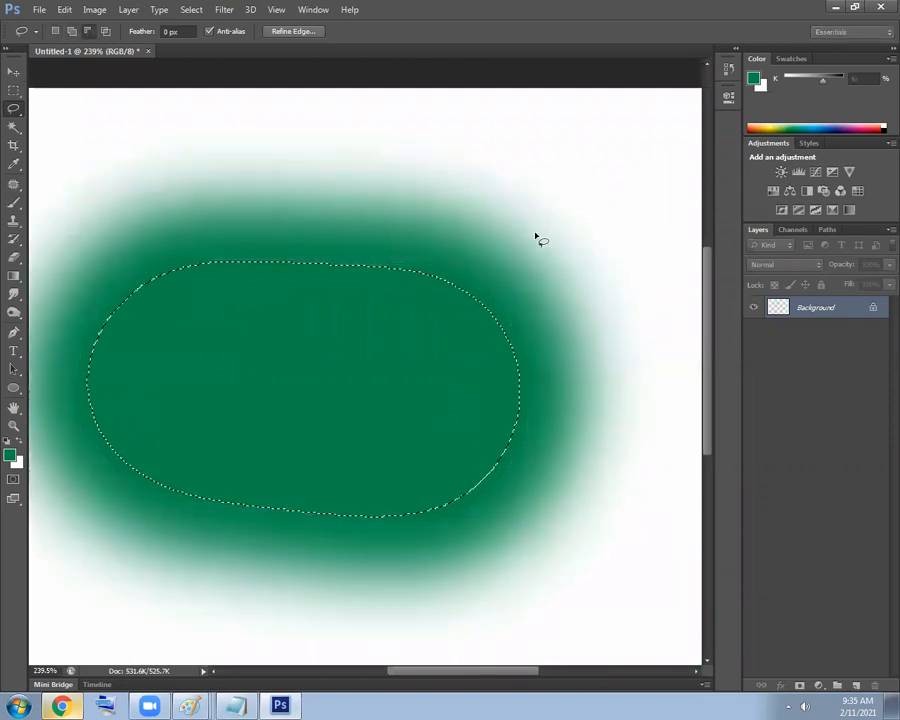
{"action": "key", "text": "ctrl+d"}
{"action": "mouse_move", "coordinate": [442, 258]}
{"action": "left_mouse_down"}
{"action": "mouse_move", "coordinate": [374, 253]}
{"action": "mouse_move", "coordinate": [442, 341]}
{"action": "left_mouse_up"}
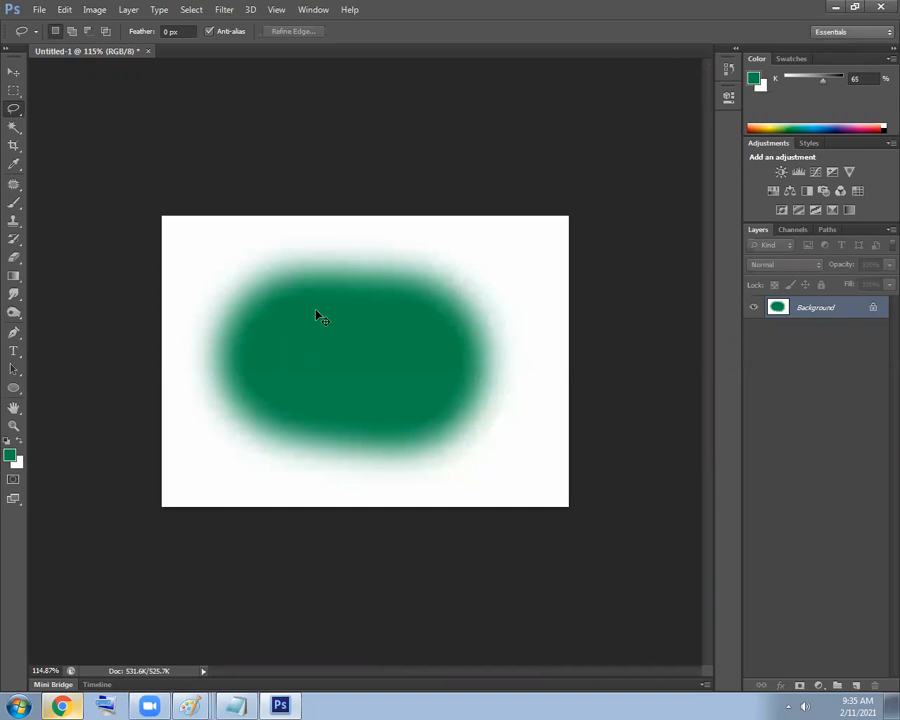
Clear the canvas to white, make a rectangular marquee selection in the middle, fill it with green, and deselect.
{"action": "key", "text": "ctrl+Delete"}
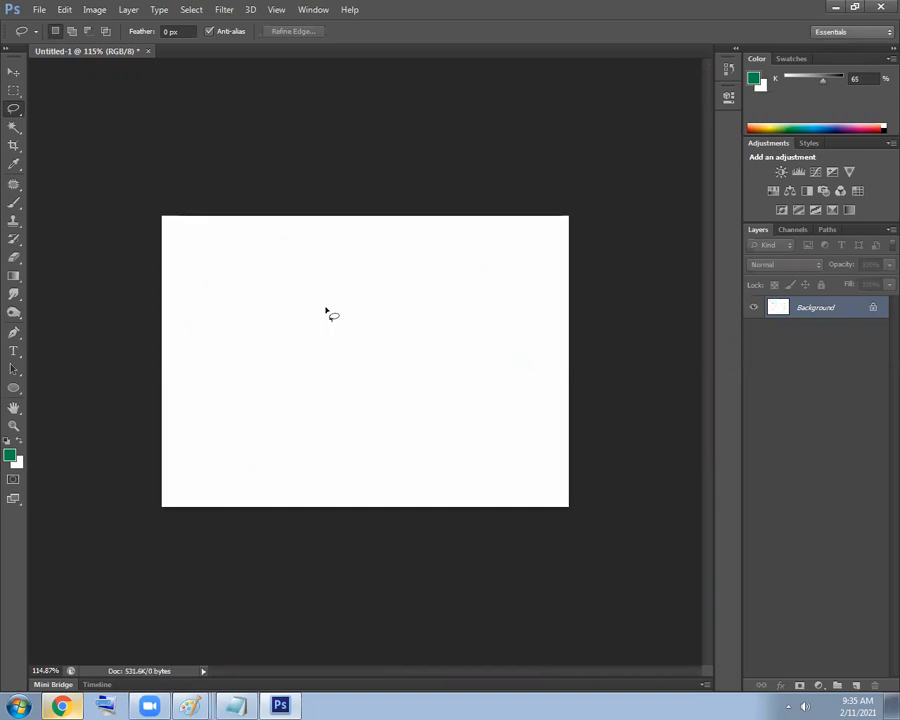
{"action": "key", "text": "m"}
{"action": "left_click_drag", "start_coordinate": [281, 293], "coordinate": [428, 409]}
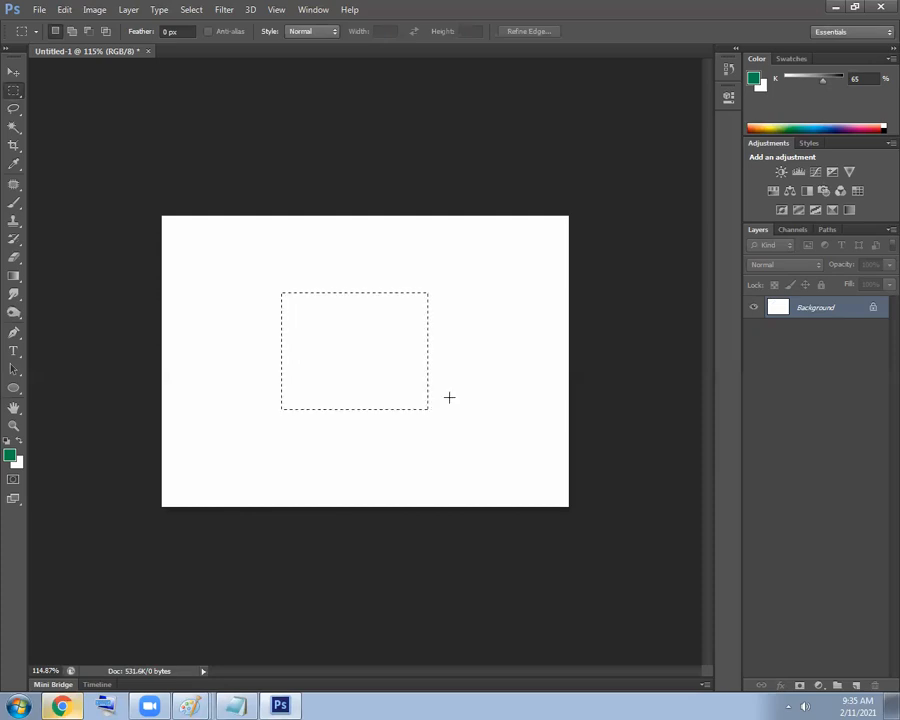
{"action": "key", "text": "alt+Delete"}
{"action": "key", "text": "ctrl+d"}
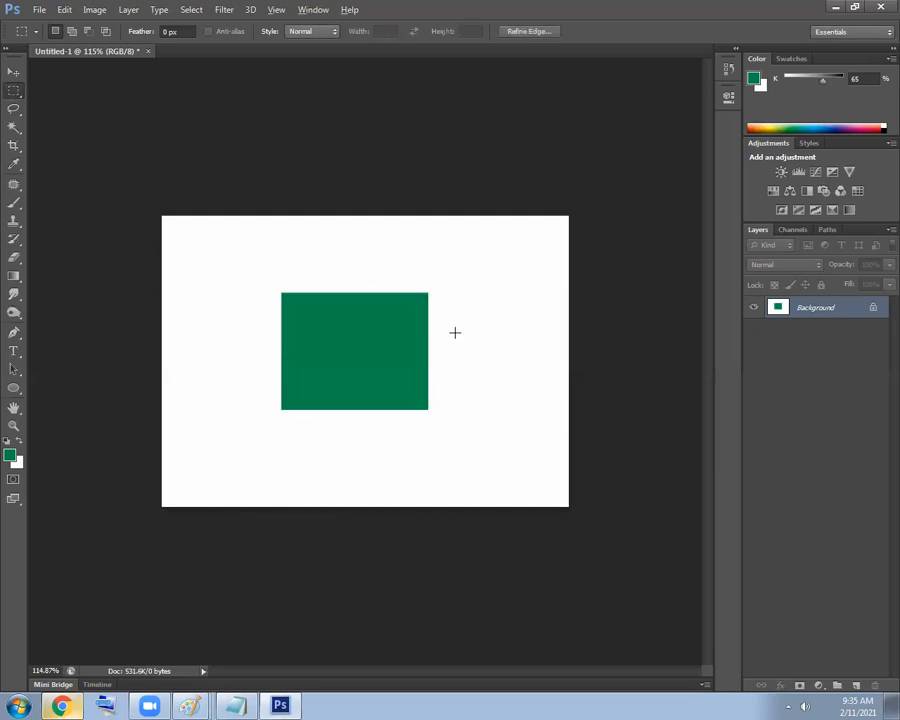
Preview a Gaussian Blur with a radius of 33.2 pixels on the green rectangle and cancel it.
{"action": "left_click", "coordinate": [222, 10]}
{"action": "mouse_move", "coordinate": [280, 153]}
{"action": "left_click", "coordinate": [446, 257]}
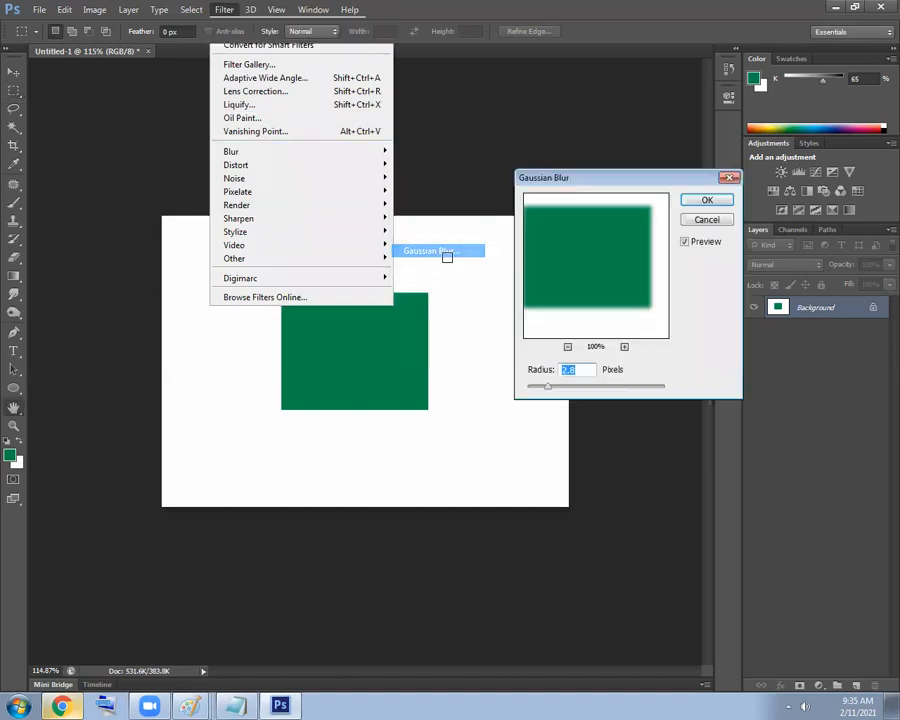
{"action": "mouse_move", "coordinate": [583, 385]}
{"action": "left_mouse_down"}
{"action": "mouse_move", "coordinate": [571, 388]}
{"action": "mouse_move", "coordinate": [594, 386]}
{"action": "left_mouse_up"}
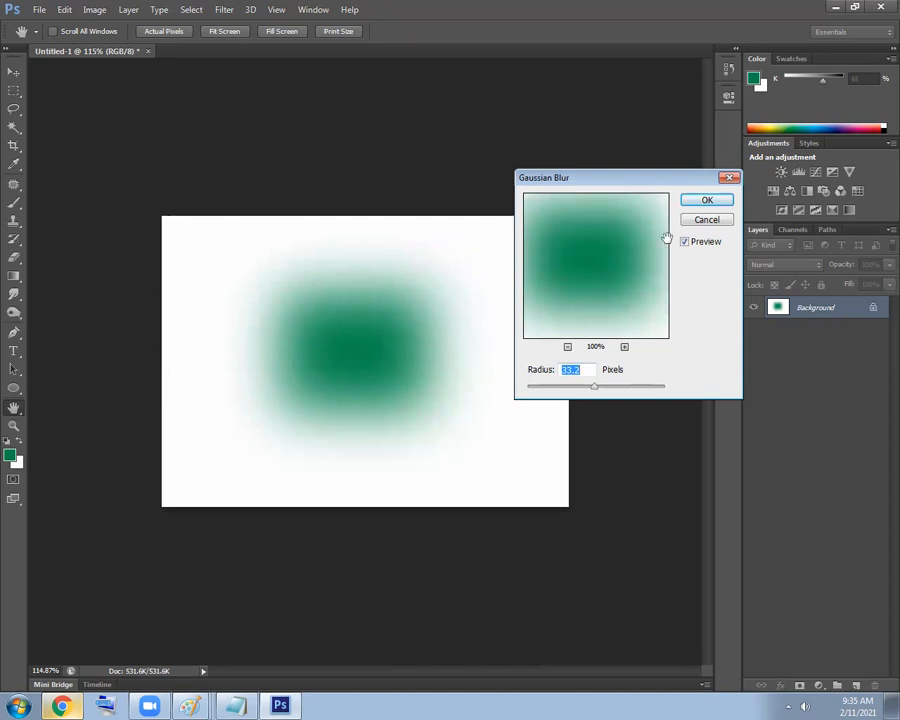
{"action": "left_click", "coordinate": [707, 220]}
Close the untitled document without saving it and exit Photoshop.
{"action": "left_click", "coordinate": [147, 51]}
{"action": "left_click", "coordinate": [456, 321]}
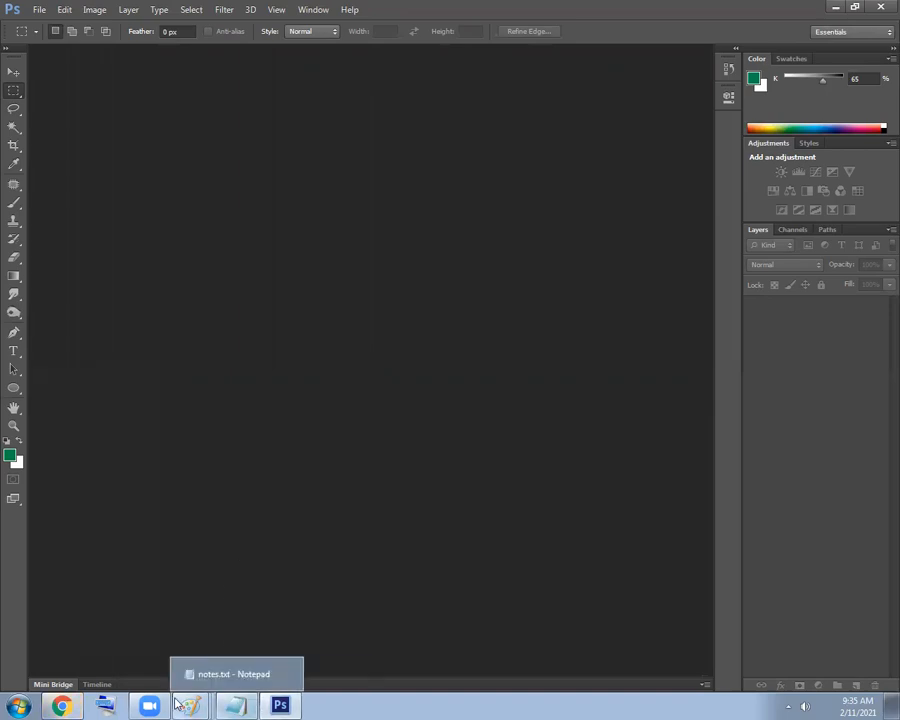
{"action": "left_click", "coordinate": [880, 8]}
Look over the closing lines of notes.txt in Notepad and close the file.
{"action": "left_click", "coordinate": [391, 387]}
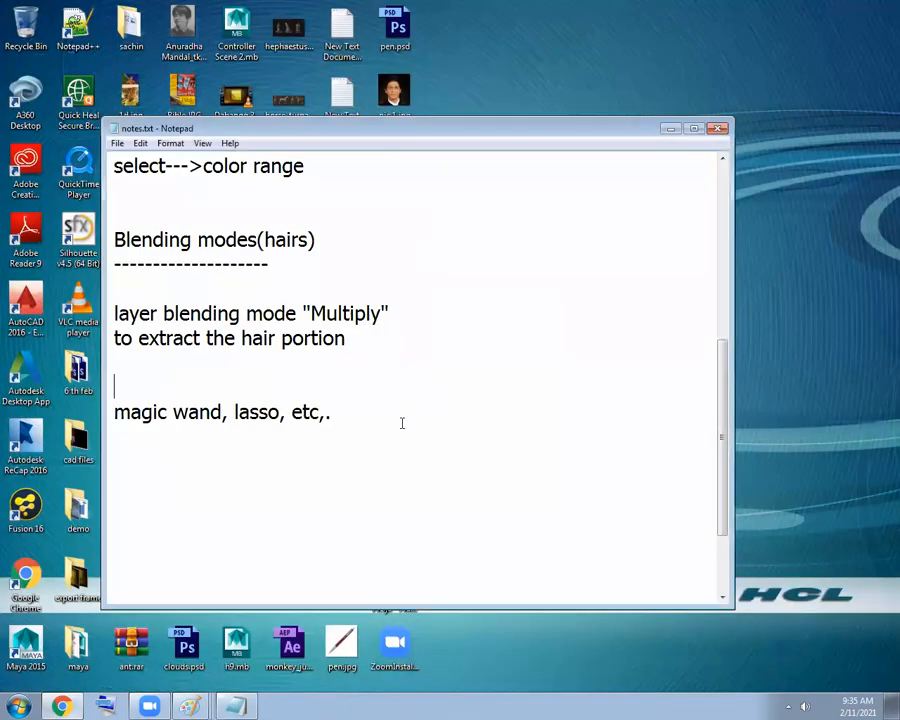
{"action": "left_click_drag", "start_coordinate": [402, 422], "coordinate": [430, 140]}
{"action": "left_click", "coordinate": [530, 422]}
{"action": "scroll", "coordinate": [510, 415], "scroll_direction": "down", "scroll_amount": 4}
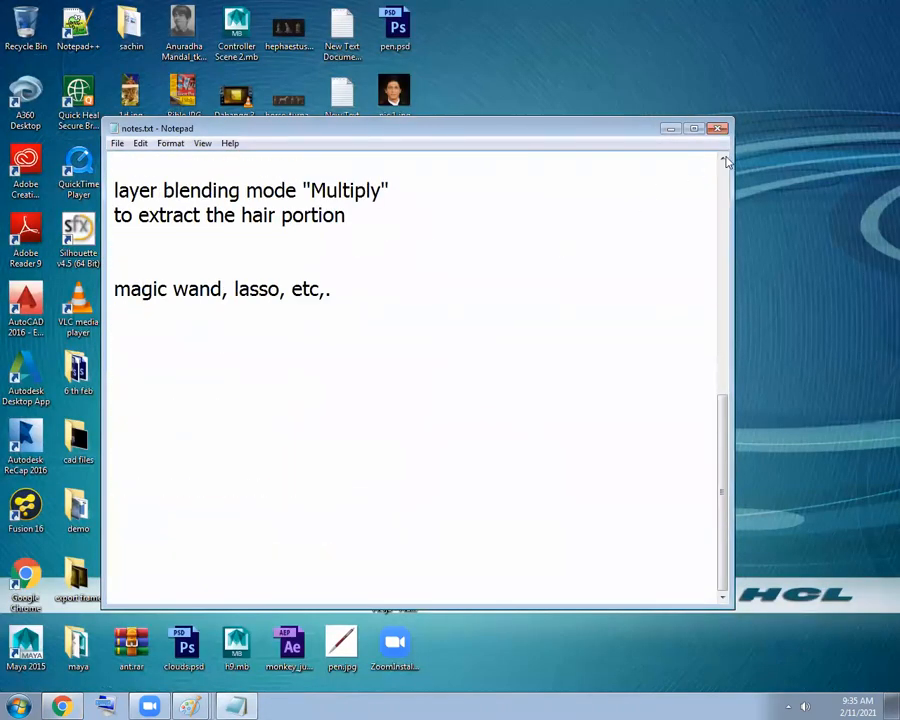
{"action": "left_click", "coordinate": [718, 129]}
Switch to the Paint drawing with the captured Select menu and draw a black rectangle around its Color Range entry.
{"action": "mouse_move", "coordinate": [190, 704]}
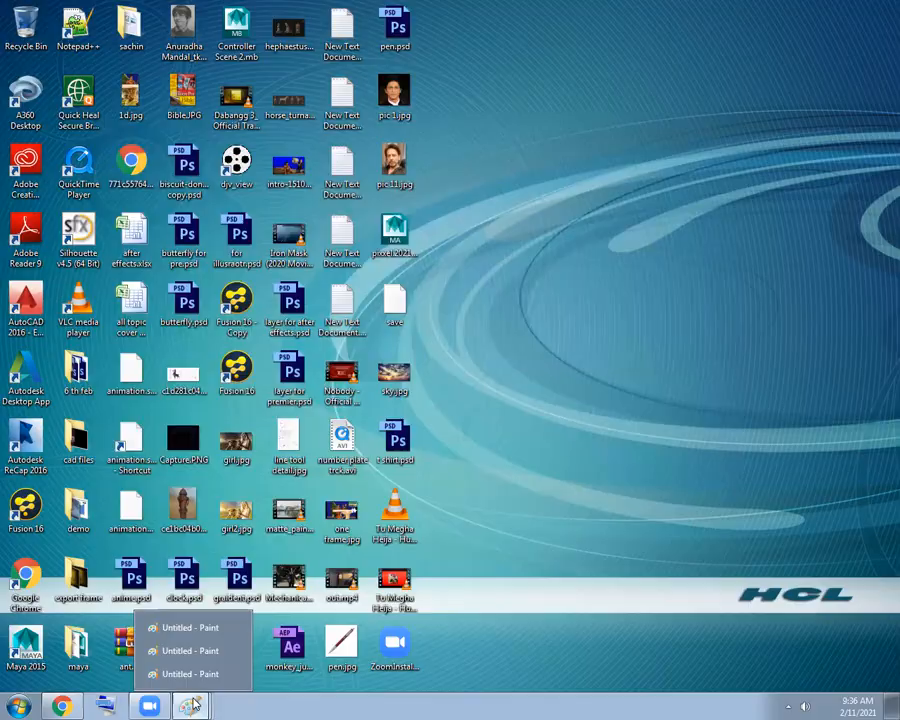
{"action": "left_click", "coordinate": [192, 675]}
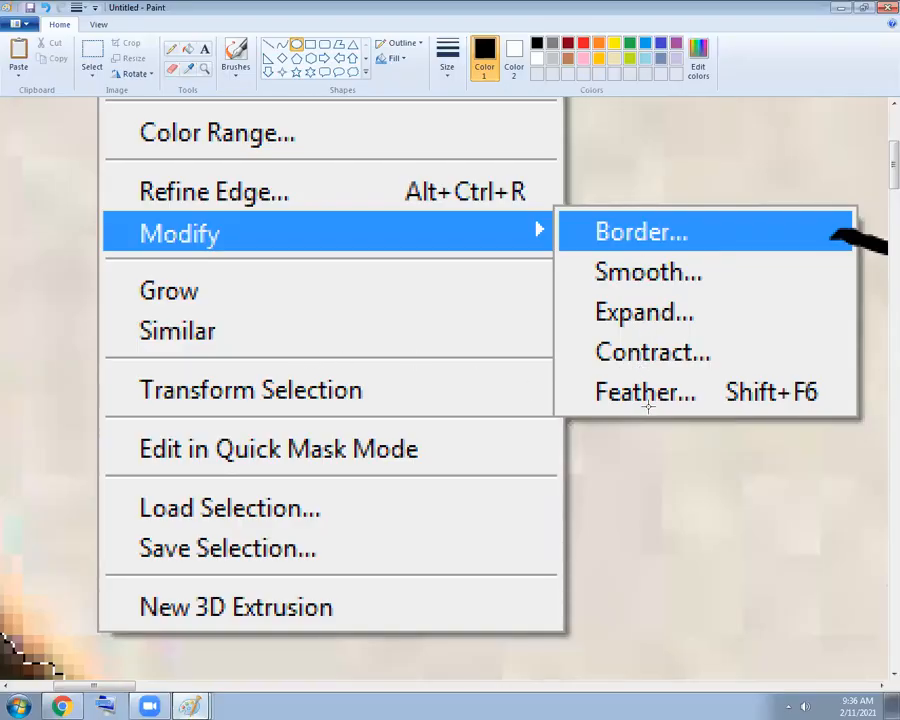
{"action": "scroll", "coordinate": [287, 359], "scroll_direction": "up", "scroll_amount": 3}
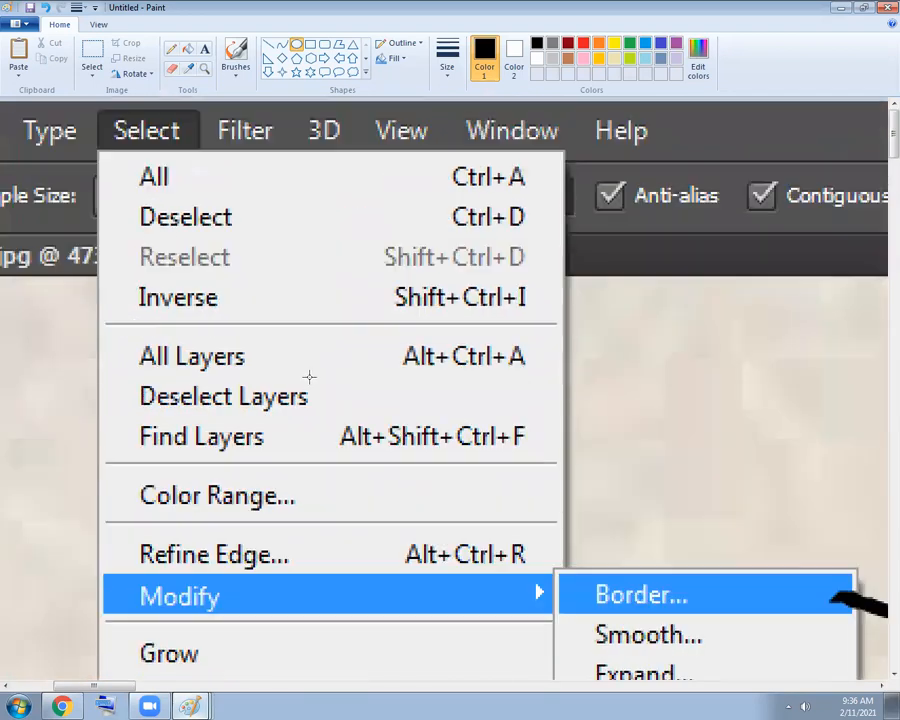
{"action": "scroll", "coordinate": [253, 458], "scroll_direction": "down", "scroll_amount": 1}
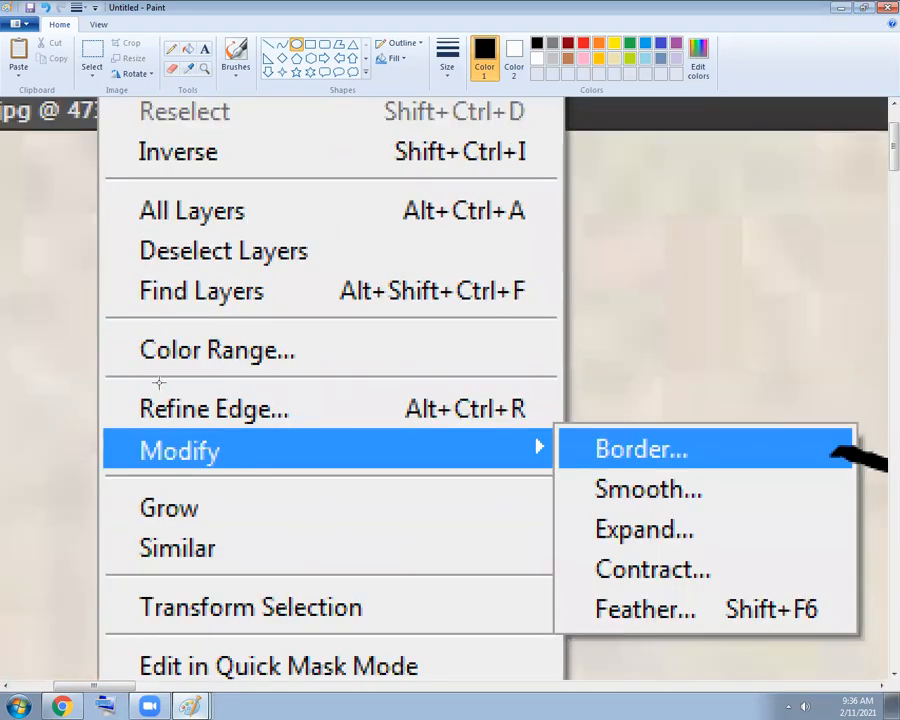
{"action": "left_click", "coordinate": [310, 45]}
{"action": "left_click_drag", "start_coordinate": [118, 315], "coordinate": [368, 373]}
Draw a black rectangle around the Normal blending mode box in the captured Layers panel.
{"action": "scroll", "coordinate": [532, 304], "scroll_direction": "down", "scroll_amount": 3}
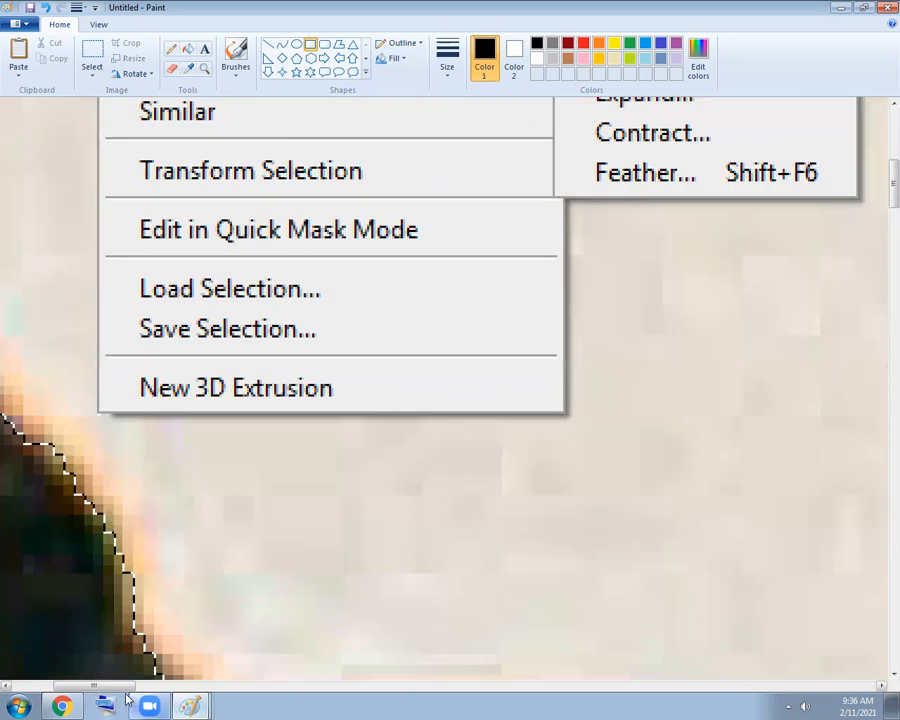
{"action": "mouse_move", "coordinate": [123, 688]}
{"action": "left_mouse_down"}
{"action": "mouse_move", "coordinate": [291, 688]}
{"action": "mouse_move", "coordinate": [276, 688]}
{"action": "left_mouse_up"}
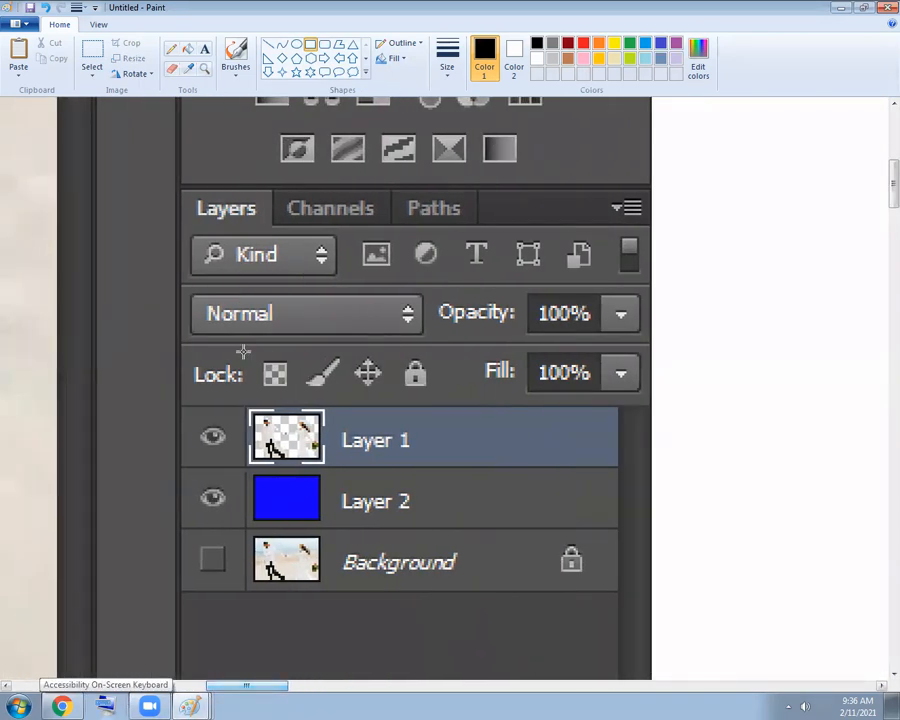
{"action": "mouse_move", "coordinate": [185, 288]}
{"action": "left_mouse_down"}
{"action": "mouse_move", "coordinate": [291, 330]}
{"action": "mouse_move", "coordinate": [434, 343]}
{"action": "left_mouse_up"}
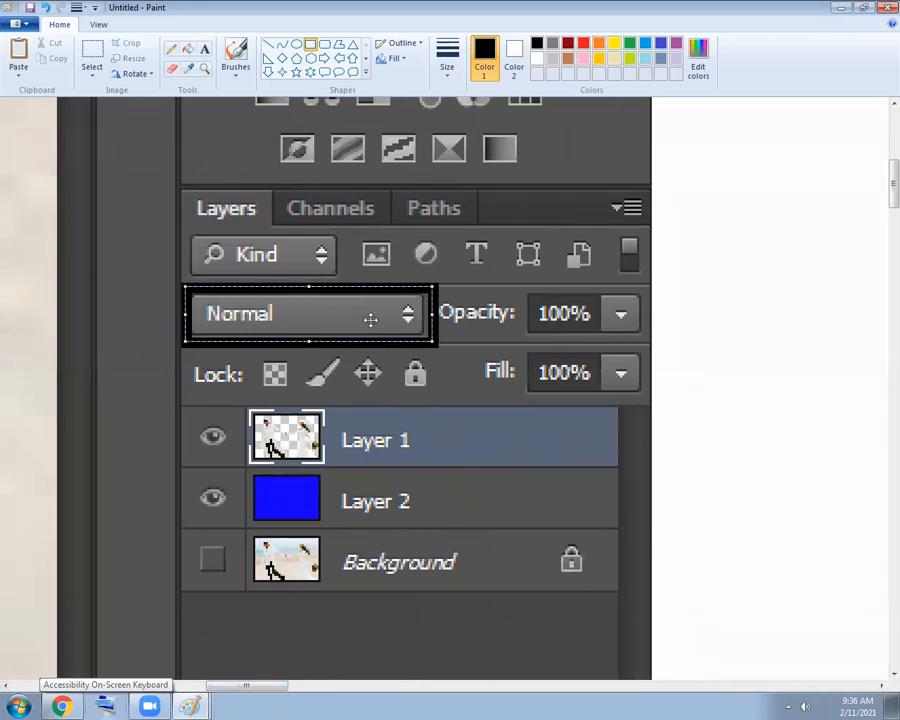
Close the annotated menu drawing, saving it as Untitled.png in the Photoshop class16 folder under Photoshop 9-10 New.
{"action": "left_click", "coordinate": [865, 8]}
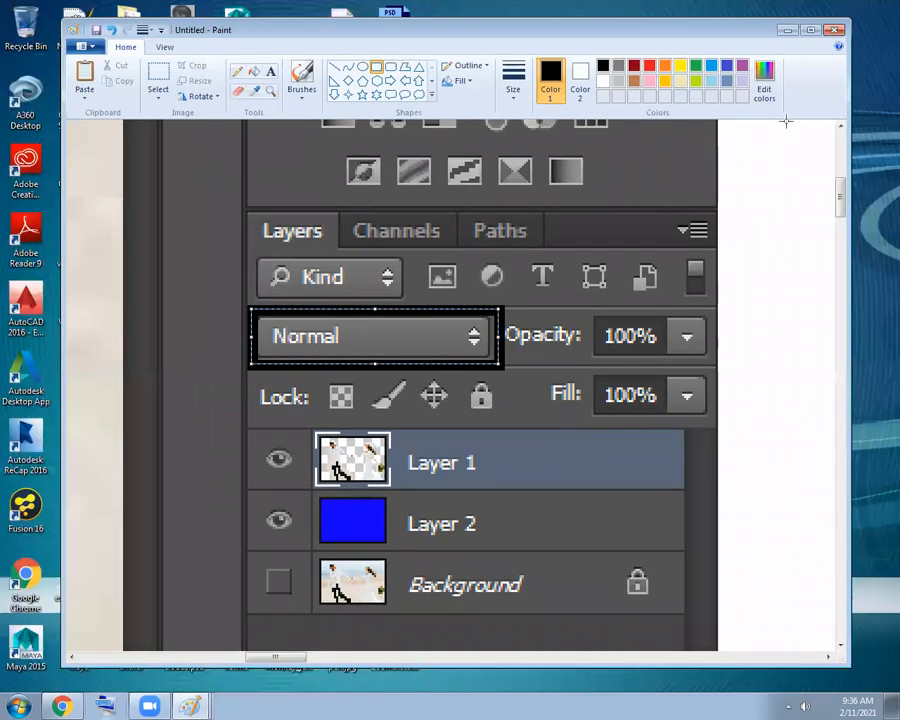
{"action": "left_click", "coordinate": [831, 31]}
{"action": "left_click", "coordinate": [432, 354]}
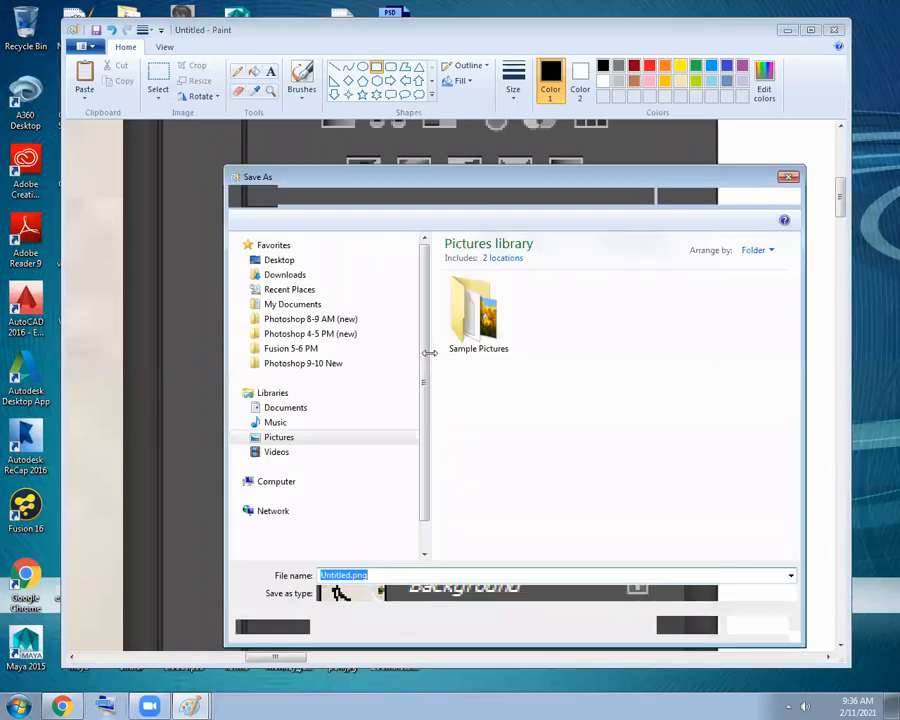
{"action": "left_click", "coordinate": [298, 364]}
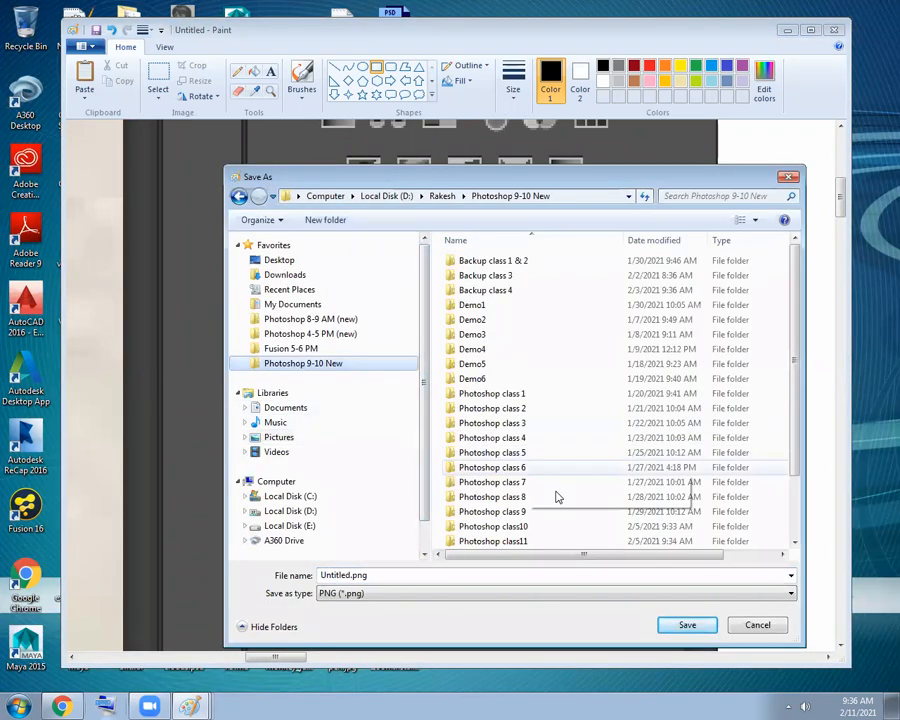
{"action": "left_click", "coordinate": [518, 526]}
{"action": "scroll", "coordinate": [517, 530], "scroll_direction": "down", "scroll_amount": 2}
{"action": "key", "text": "Return"}
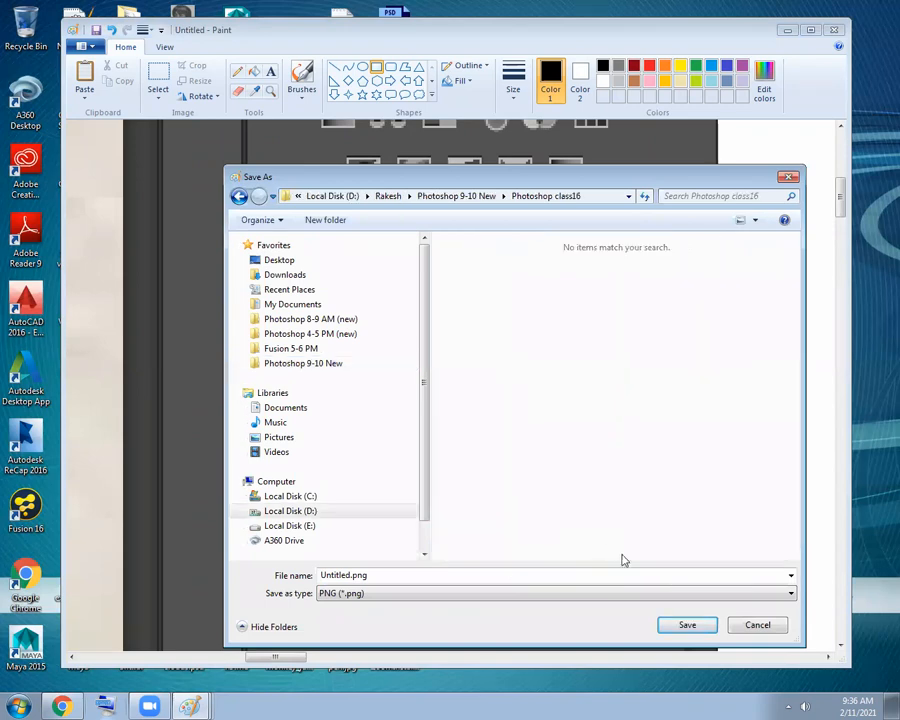
{"action": "left_click", "coordinate": [667, 624]}
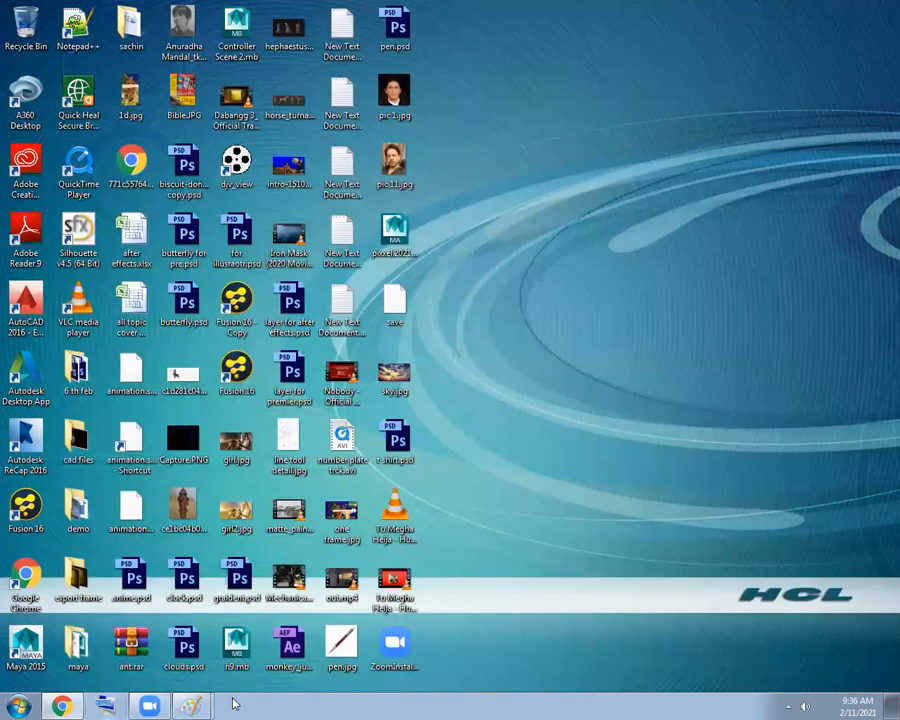
Save the Paint drawing with the selection-edges warning as Untitled2.png in the Photoshop class16 folder and close it.
{"action": "left_click", "coordinate": [190, 706]}
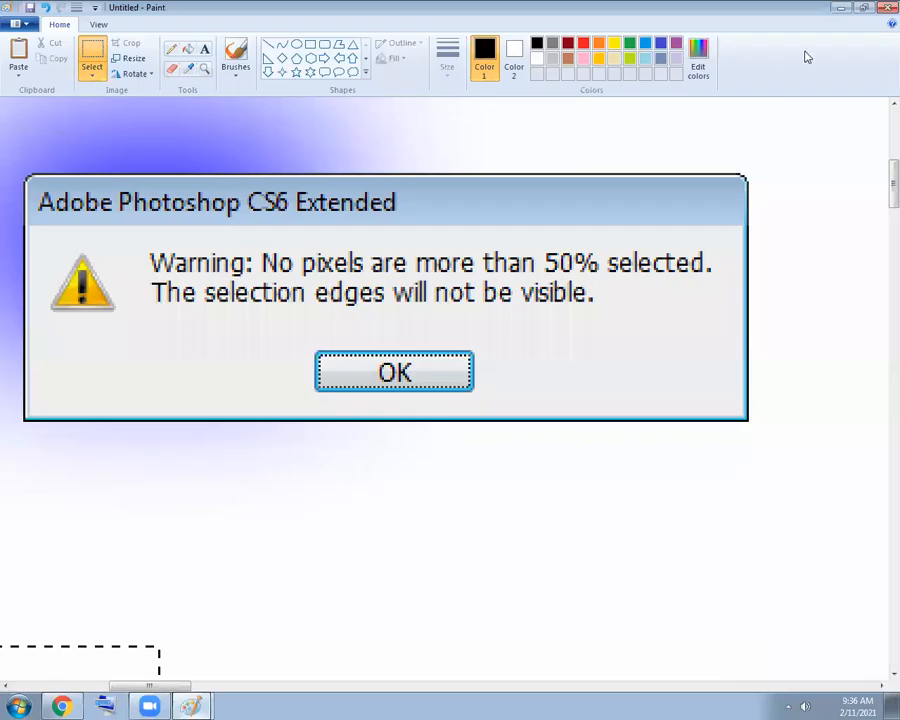
{"action": "left_click", "coordinate": [430, 355]}
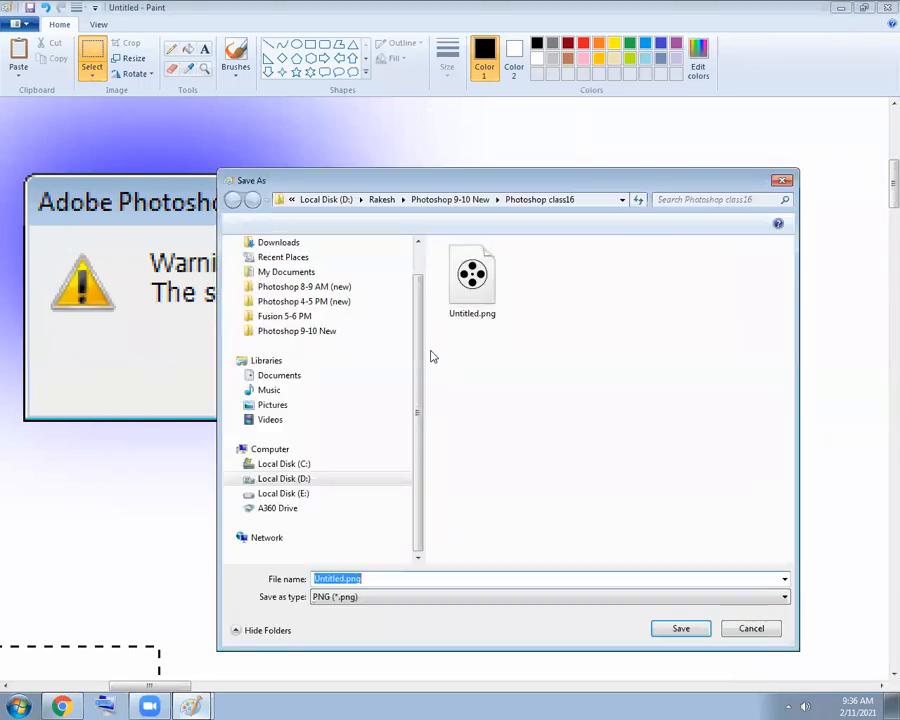
{"action": "left_click", "coordinate": [679, 628]}
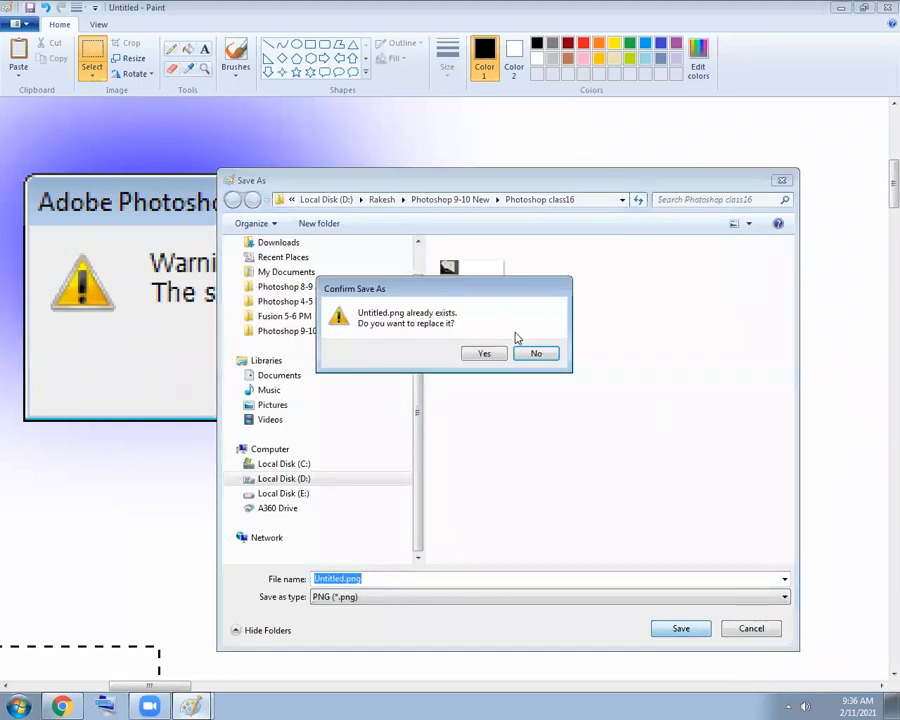
{"action": "left_click", "coordinate": [532, 353]}
{"action": "left_click", "coordinate": [684, 630]}
{"action": "left_click", "coordinate": [532, 354]}
{"action": "left_click", "coordinate": [343, 579]}
{"action": "type", "text": "2"}
{"action": "left_click", "coordinate": [680, 631]}
{"action": "left_click", "coordinate": [840, 8]}
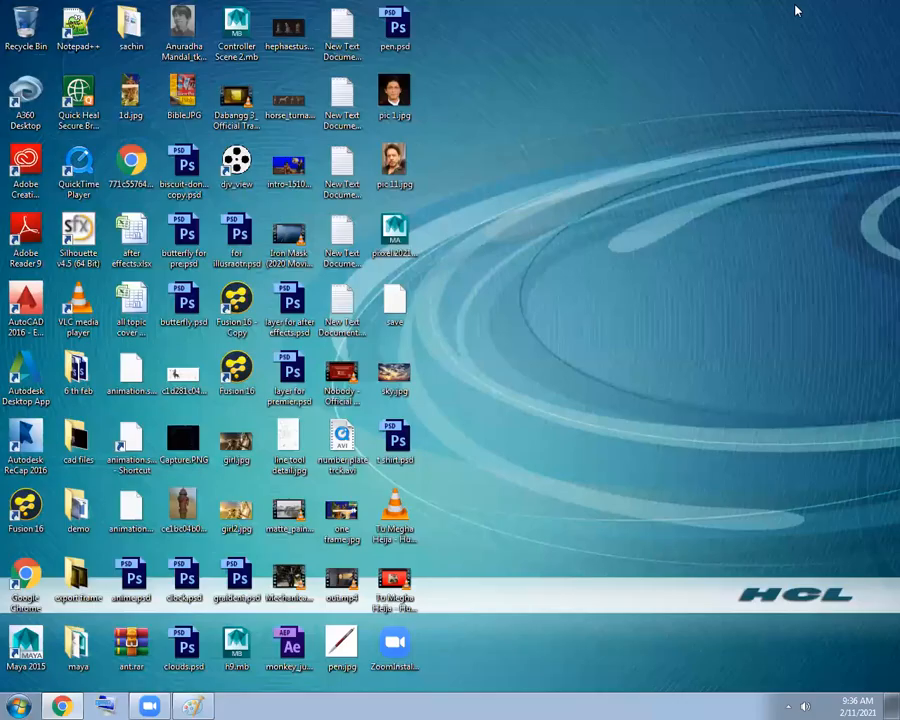
Save the Paint drawing of the outlined wedding couple as Untitled1.png in the Photoshop class16 folder and close Paint.
{"action": "left_click", "coordinate": [188, 706]}
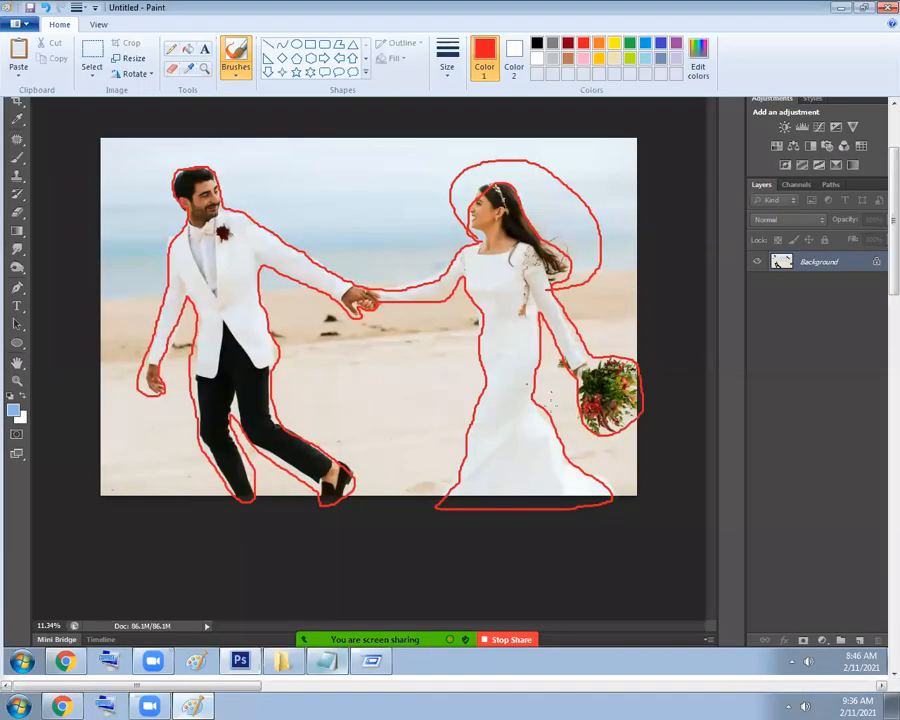
{"action": "key", "text": "ctrl+s"}
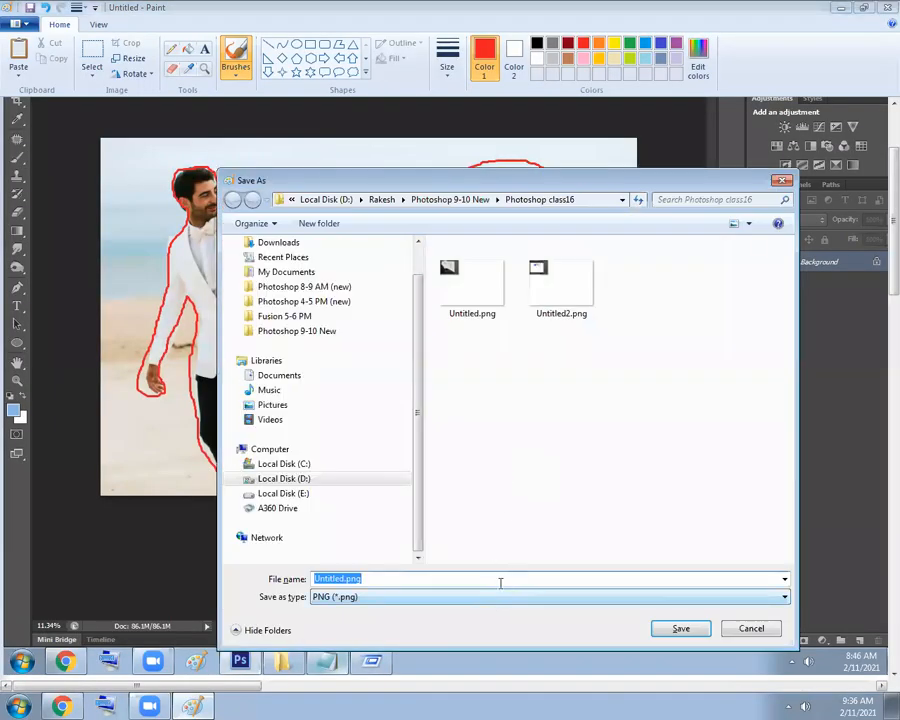
{"action": "left_click", "coordinate": [461, 580]}
{"action": "left_click", "coordinate": [348, 579]}
{"action": "type", "text": "1"}
{"action": "left_click", "coordinate": [700, 630]}
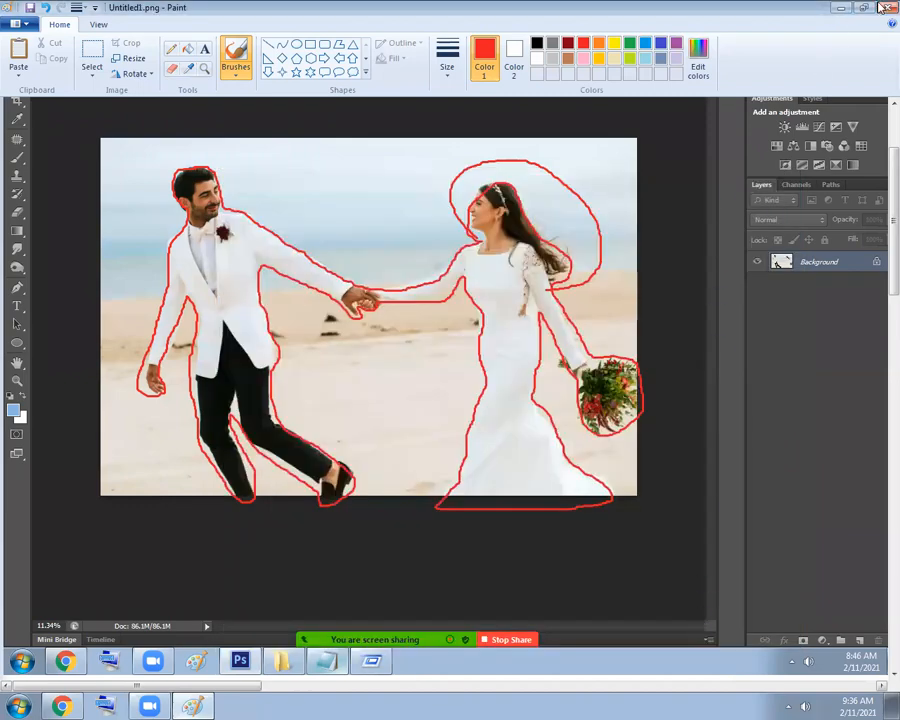
{"action": "left_click", "coordinate": [880, 8]}
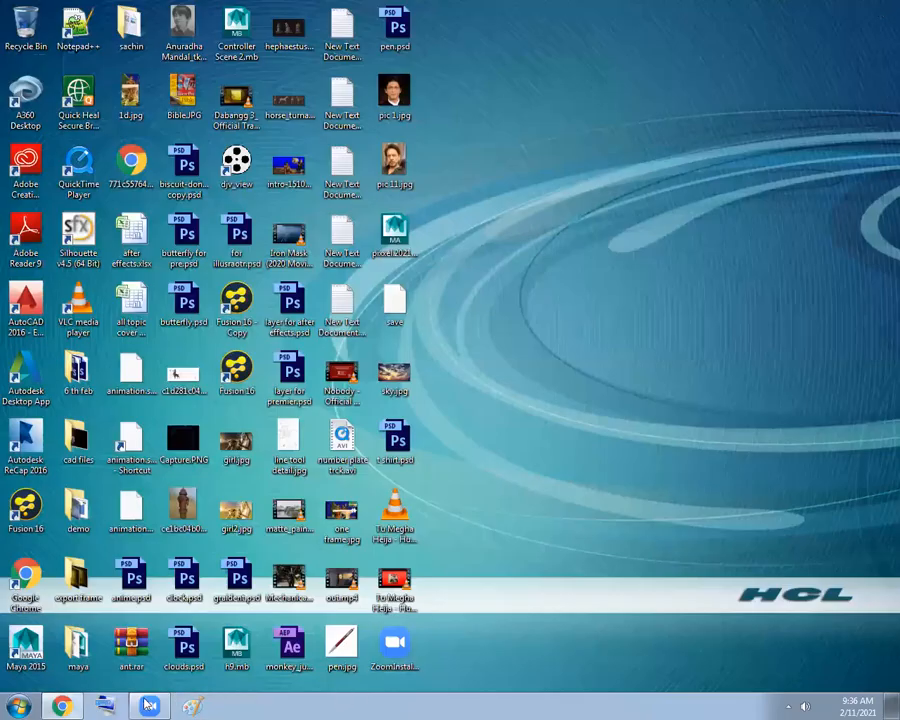